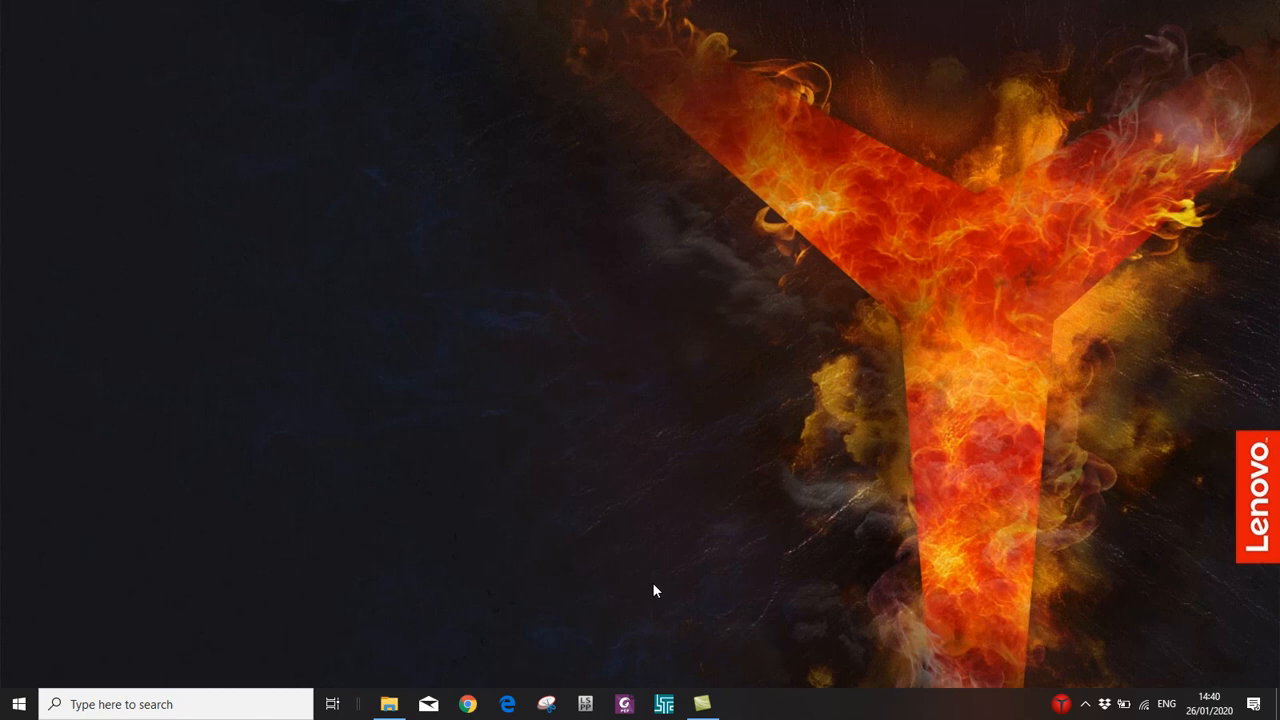
Launch LS-PrePost and open the Shape Mesher with the entity set to 4N Shell
left_click(588, 704)
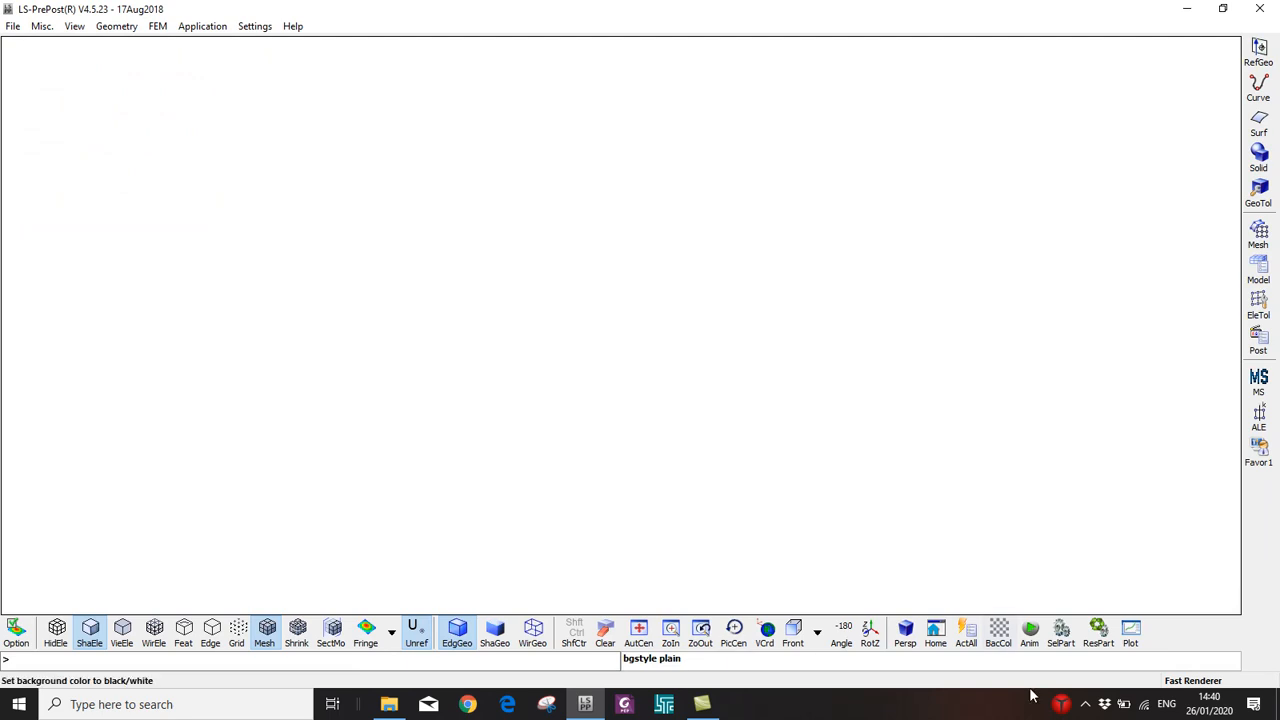
left_click(1086, 704)
left_click(908, 354)
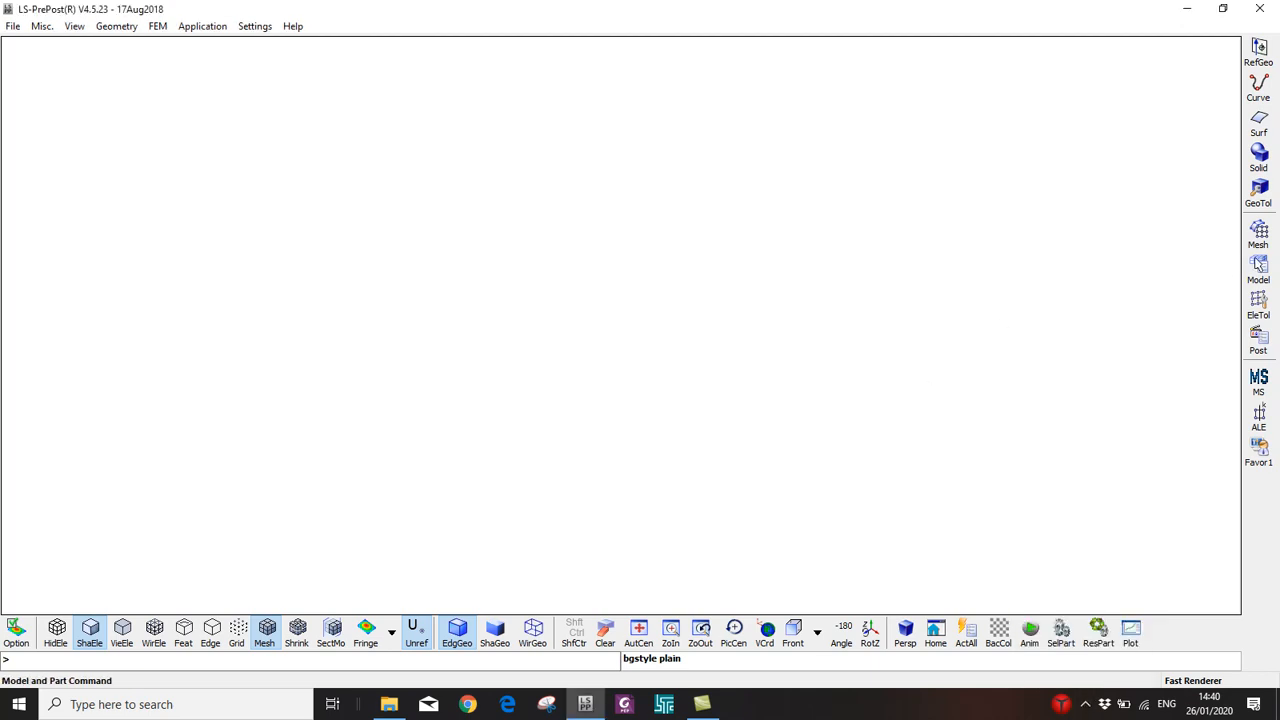
left_click(1254, 231)
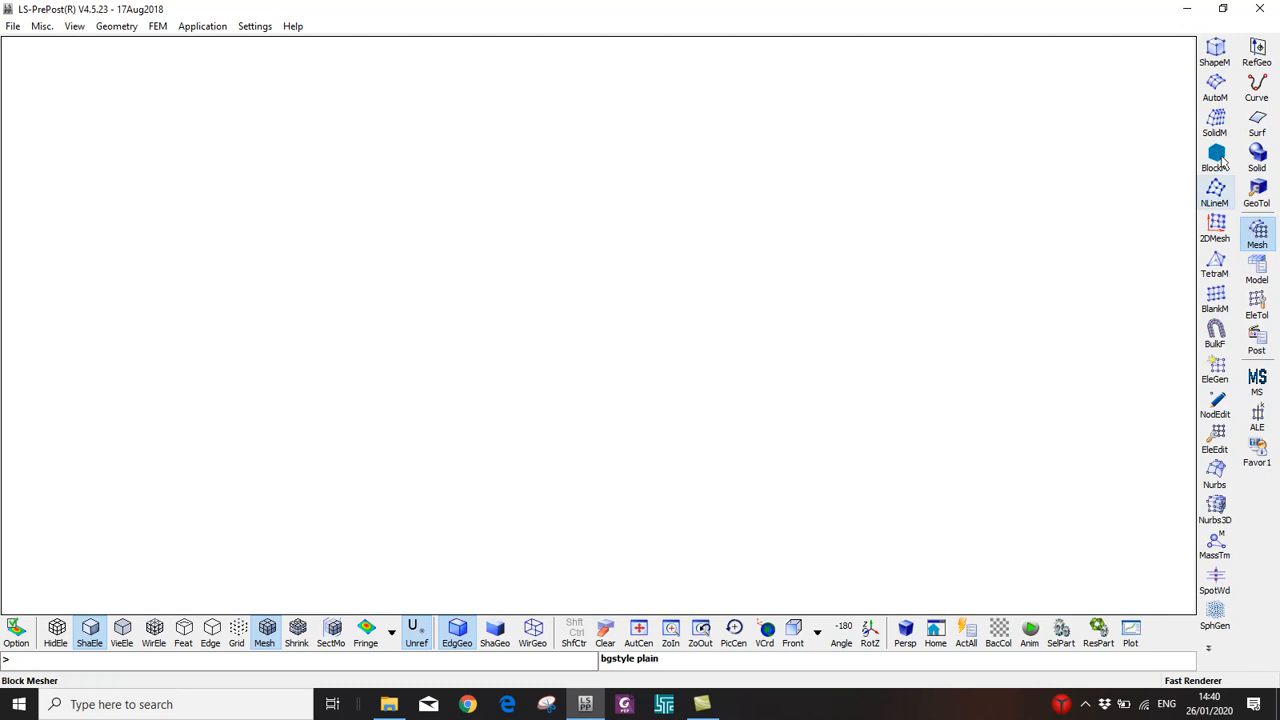
left_click(1217, 91)
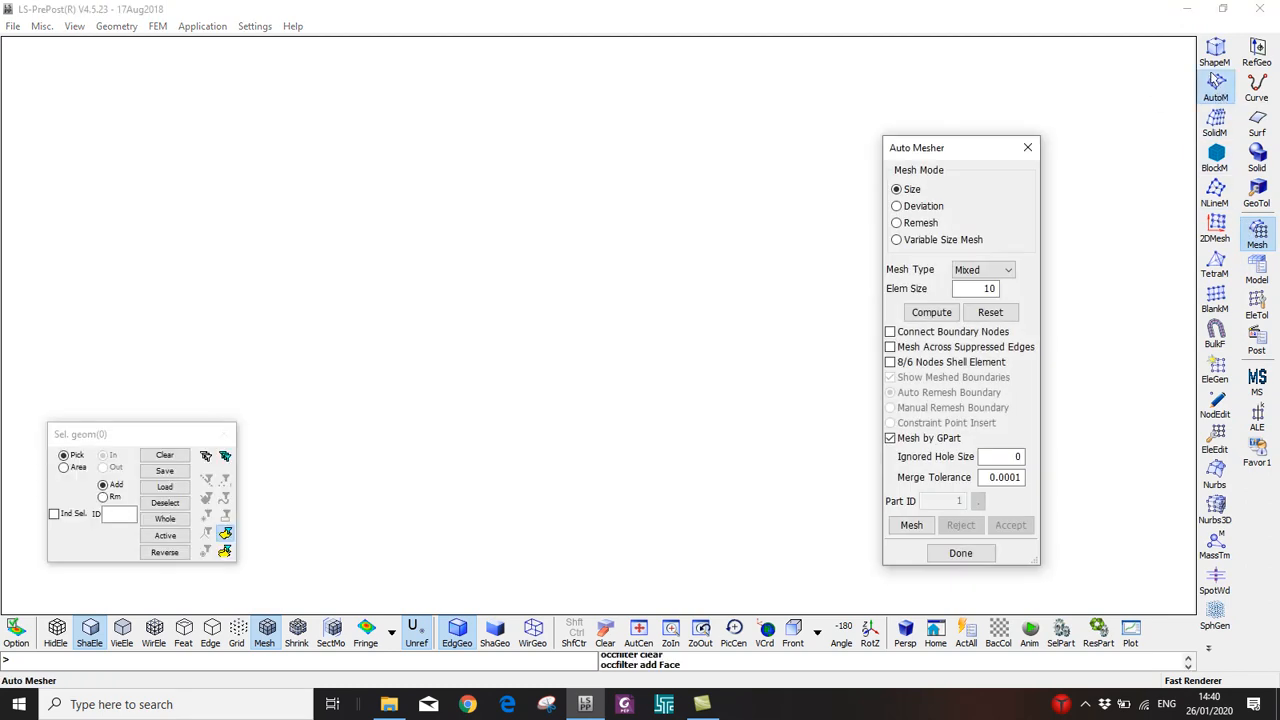
left_click(1215, 52)
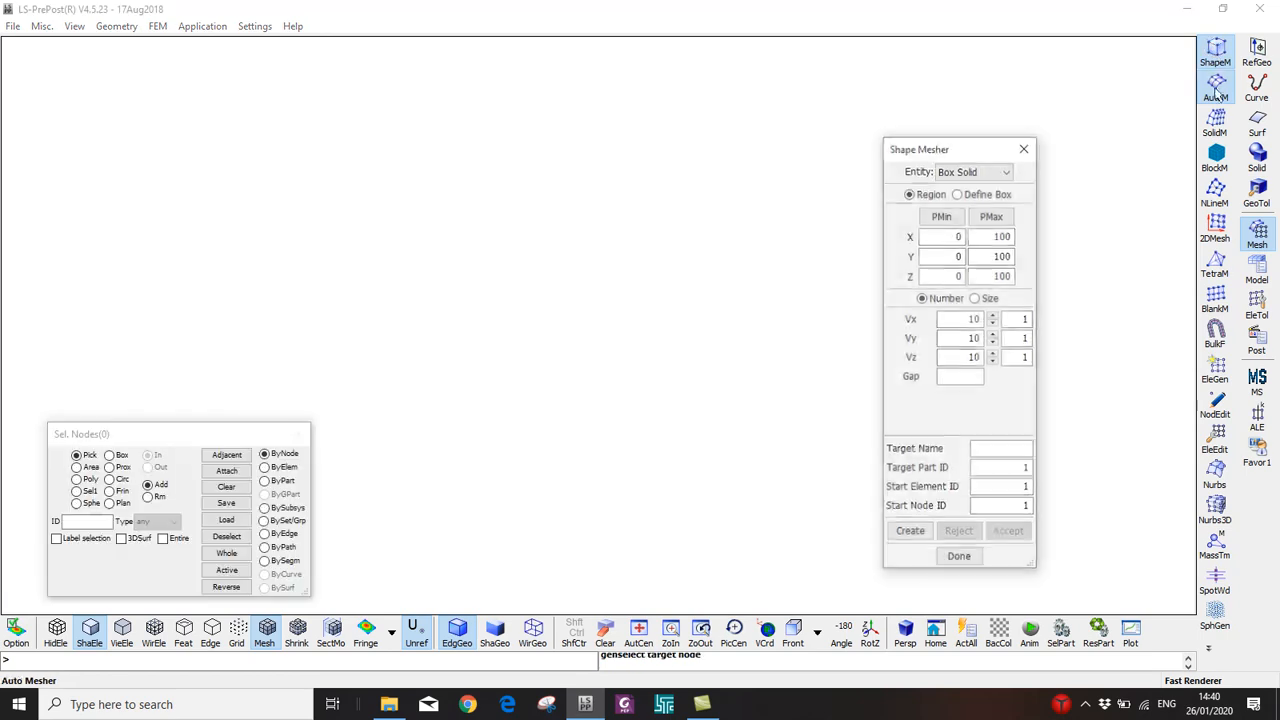
left_click(985, 171)
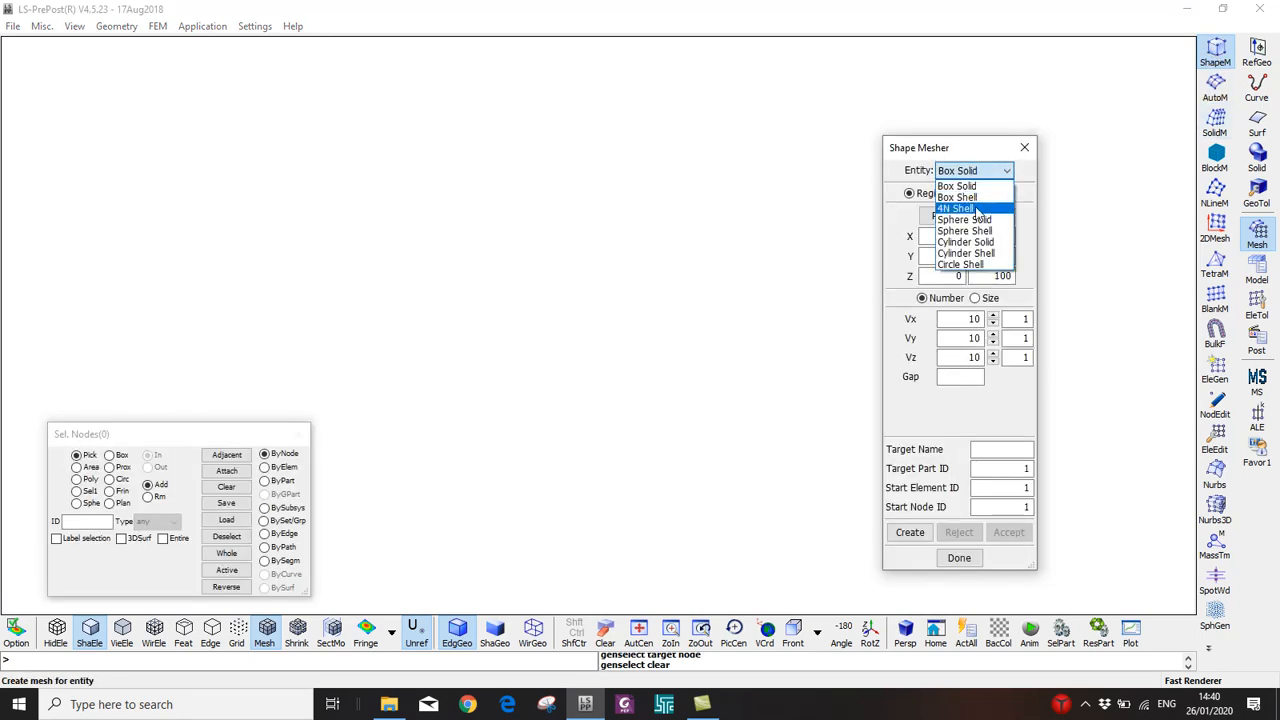
left_click(975, 209)
left_click_drag(943, 149, 872, 149)
Define the first two corners of the shell as P1 at 0,0,0 and P2 at 0.05,0,0
left_click(905, 197)
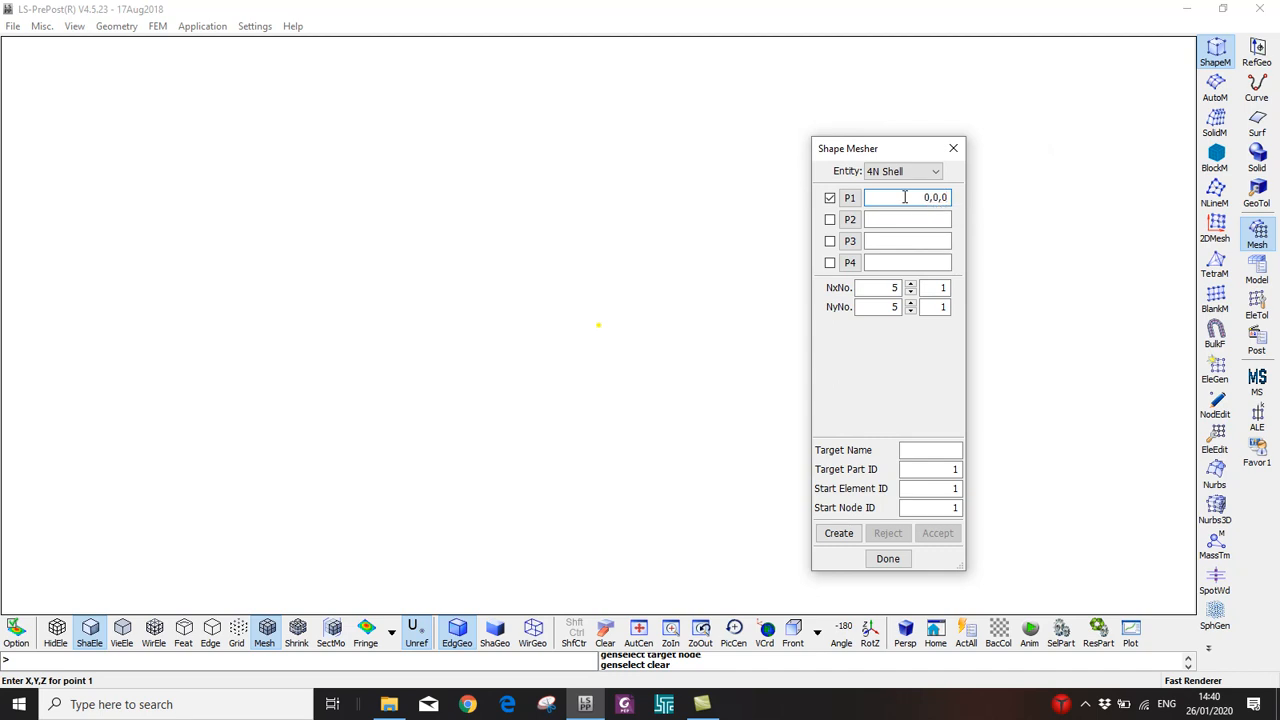
key("Tab")
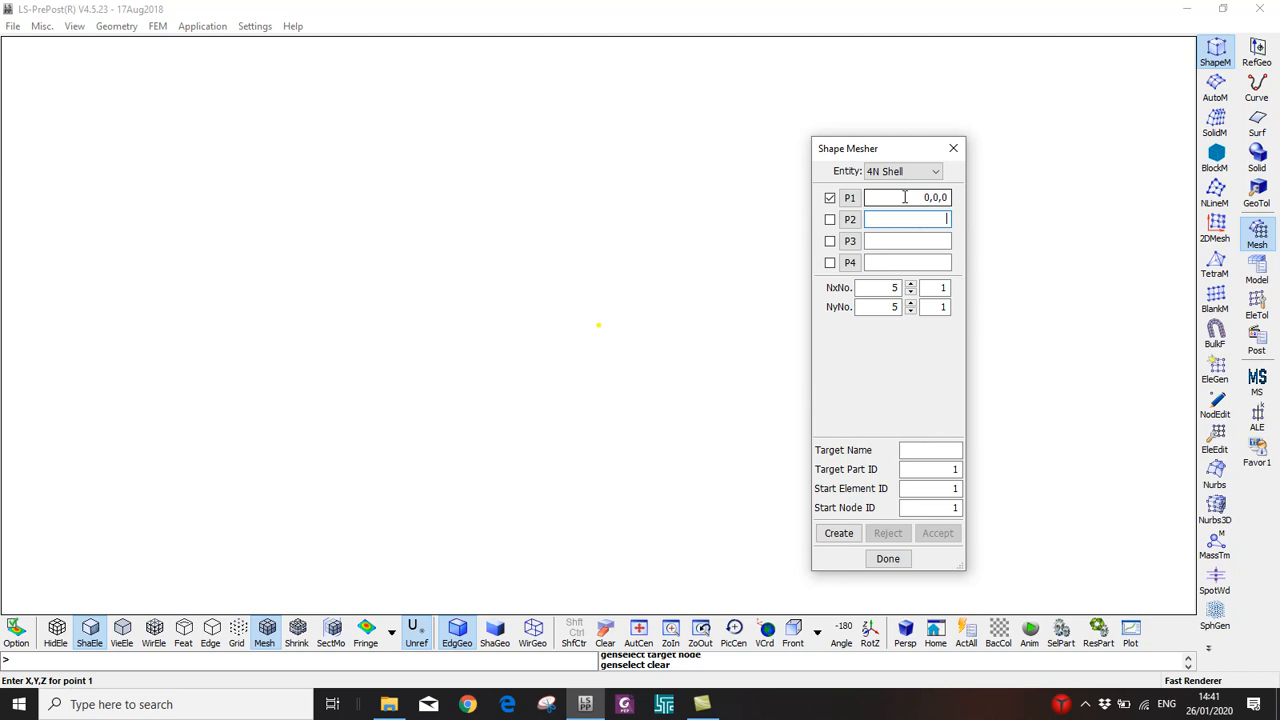
type("0.05,0")
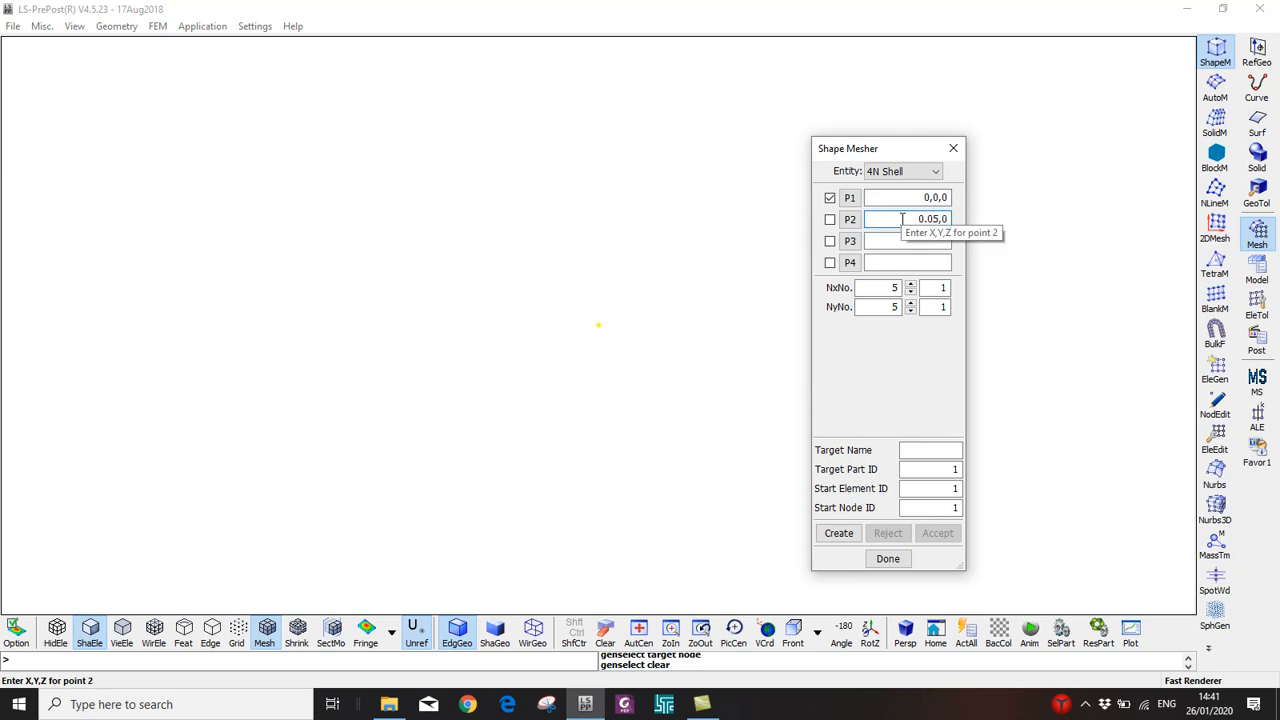
type(",0")
key("Return")
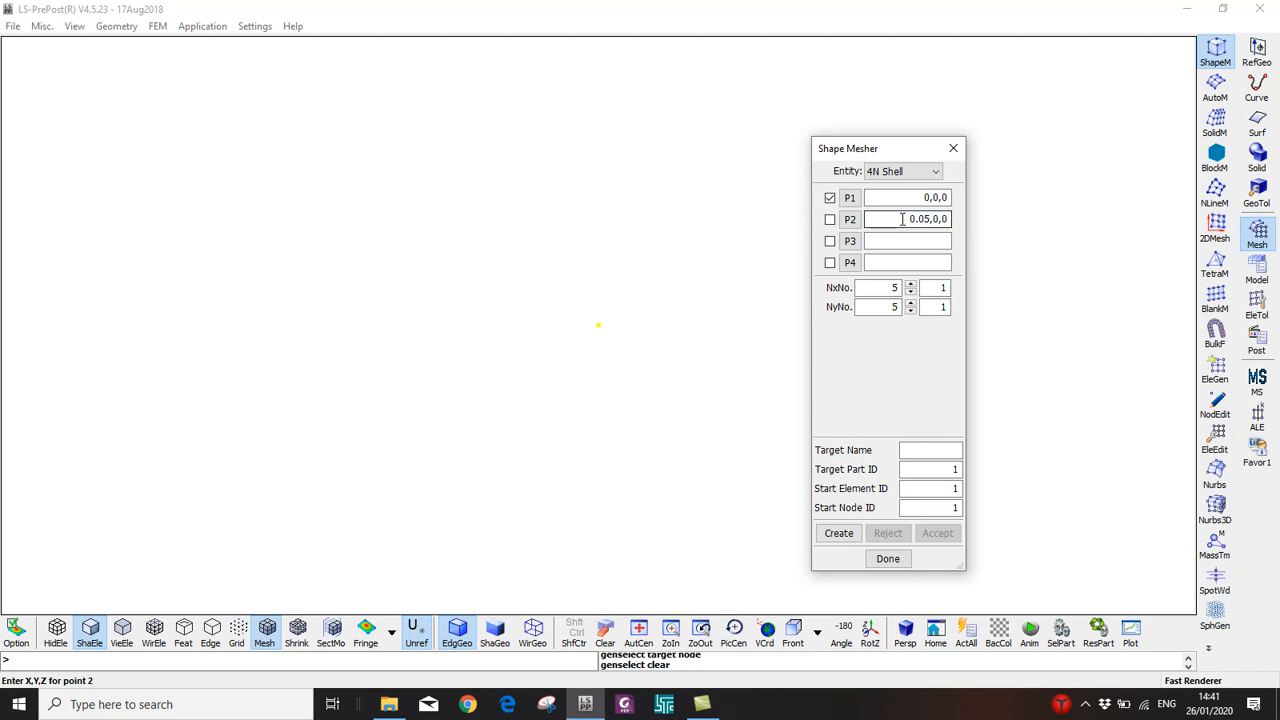
Define the remaining shell corners as P3 at 0.05,0.05,0 and P4 at 0,0.05,0
key("Tab")
key("Tab")
type("0,")
type("0.05")
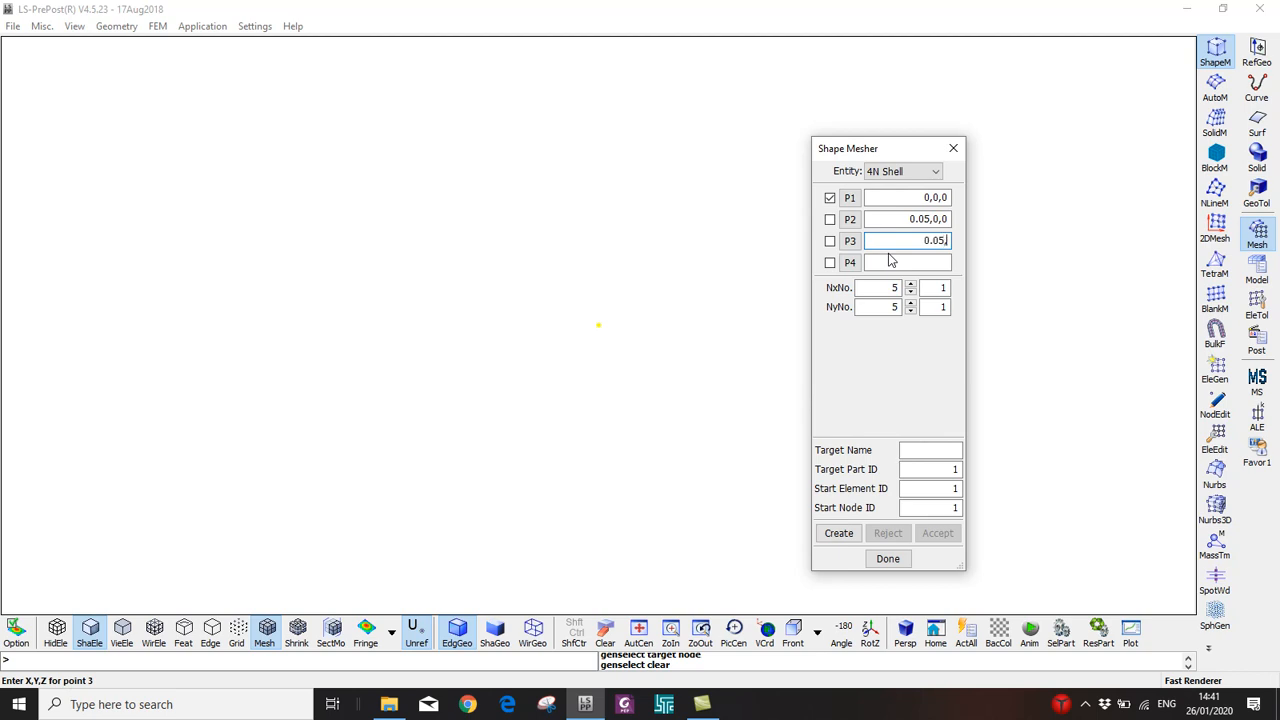
type("0.05,0.05,0")
left_click(892, 261)
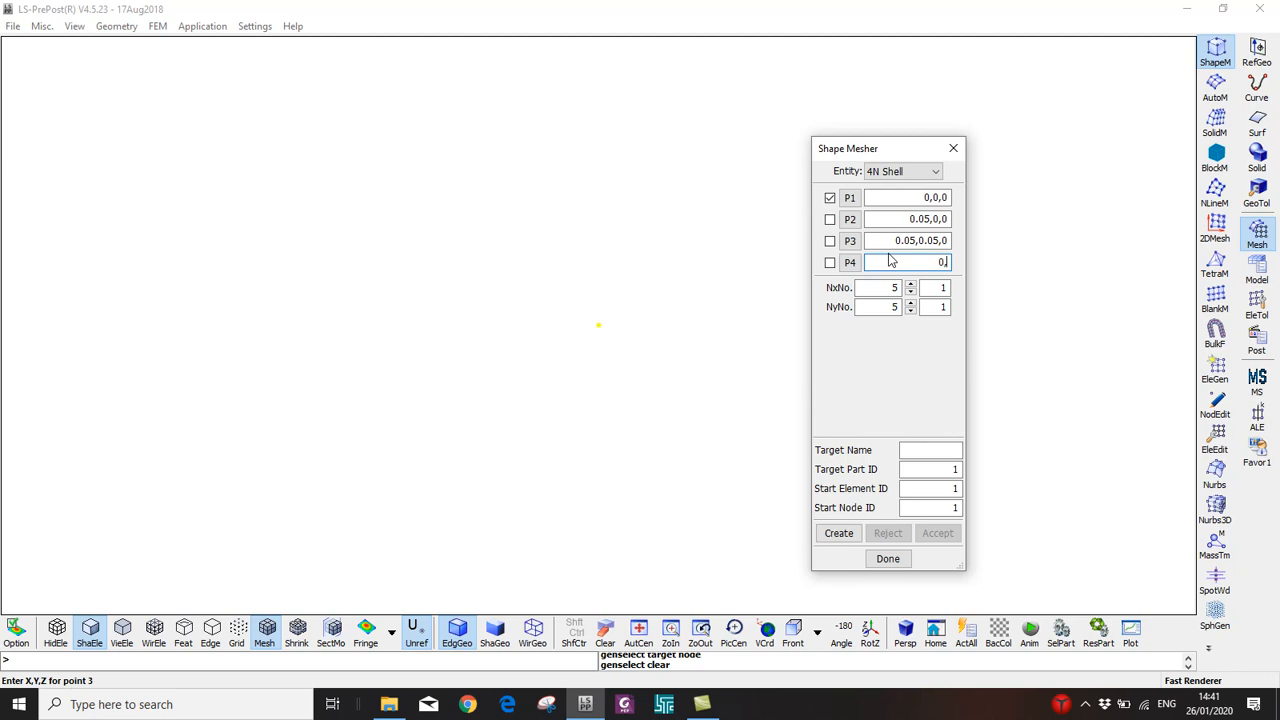
type("0,0.05,0")
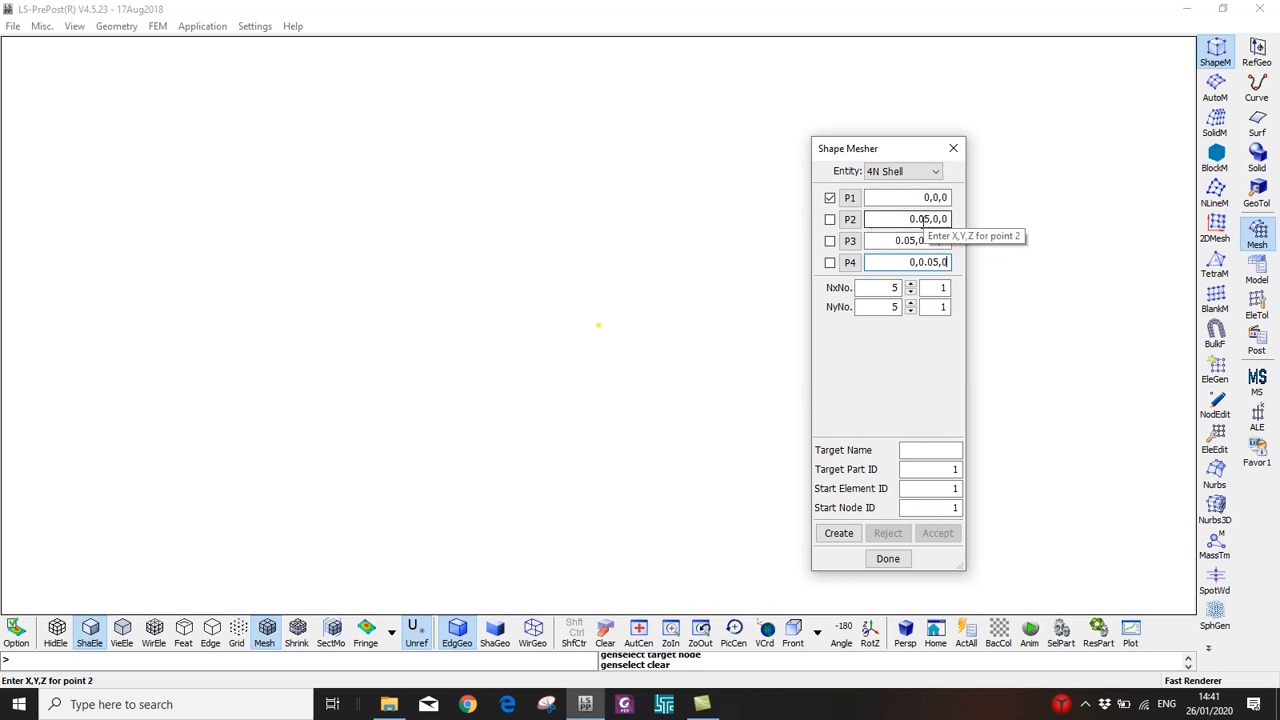
Create the square shell mesh with 5 by 5 elements, accept it and finish the Shape Mesher
left_click(839, 533)
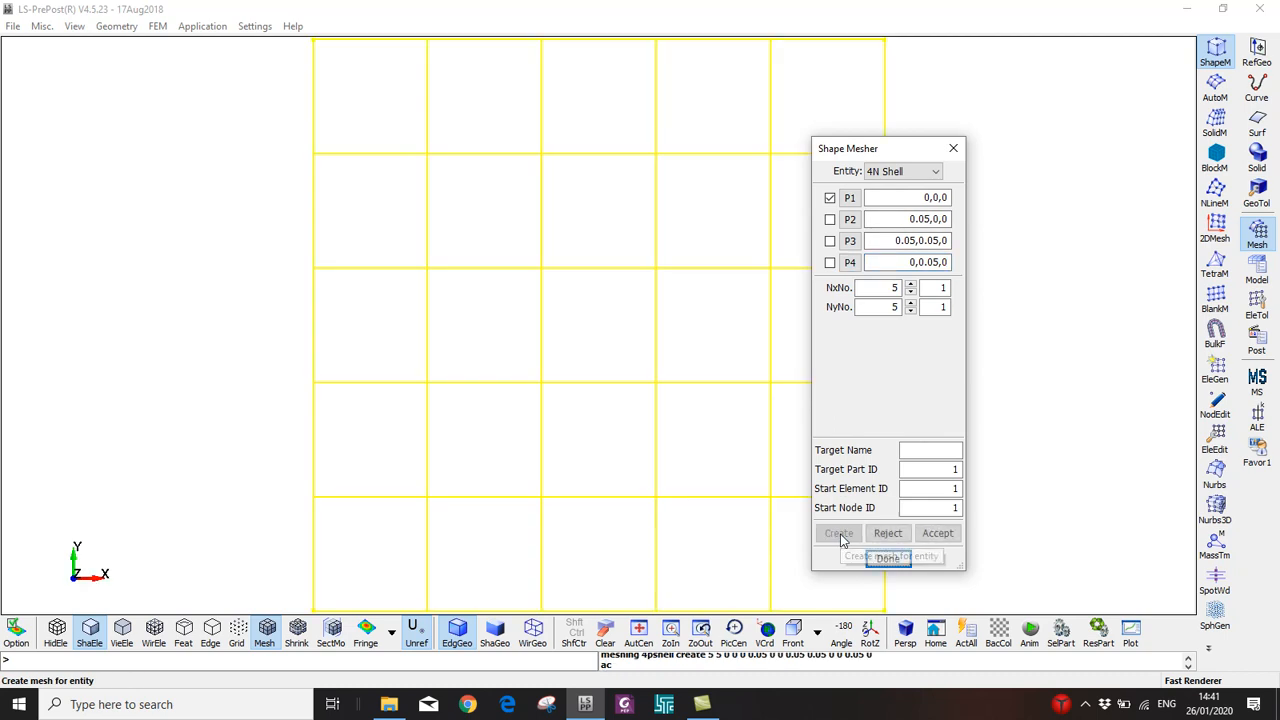
scroll(596, 468, "down", 5)
left_click_drag(600, 480, 591, 420)
scroll(638, 428, "up", 2)
left_click(910, 285)
left_click(910, 285)
left_click(910, 292)
left_click(910, 292)
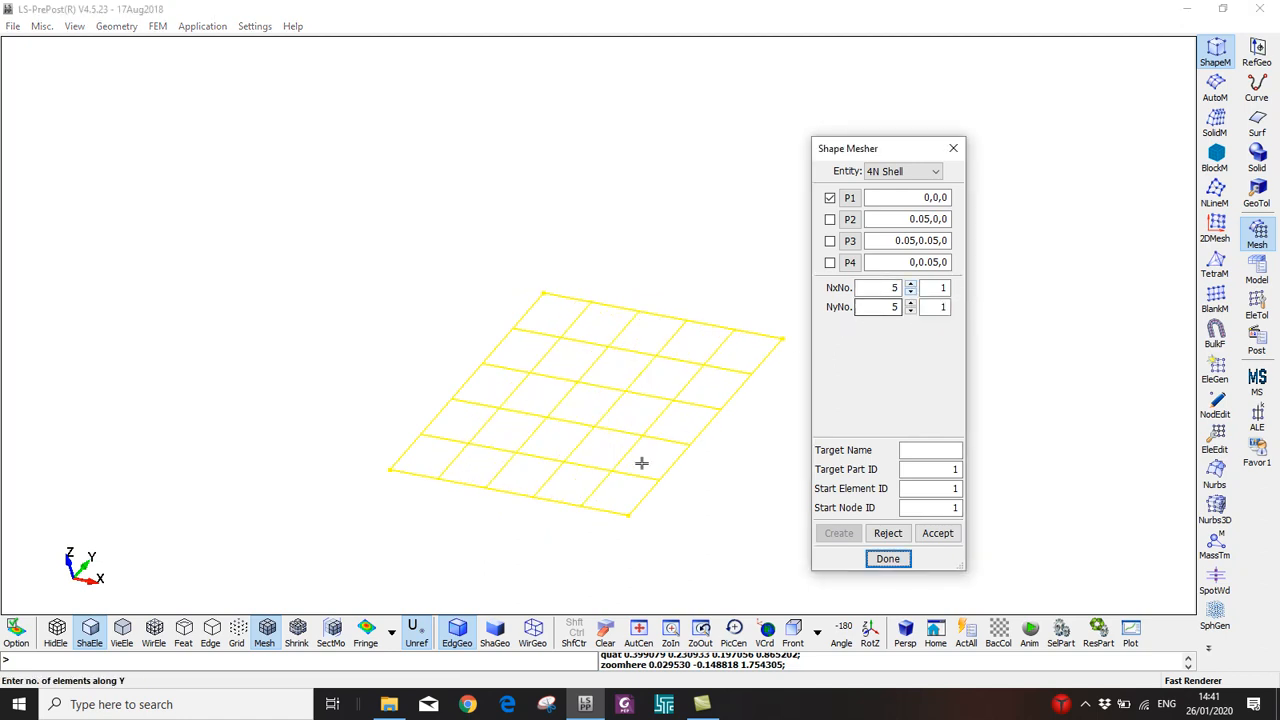
left_click(937, 533)
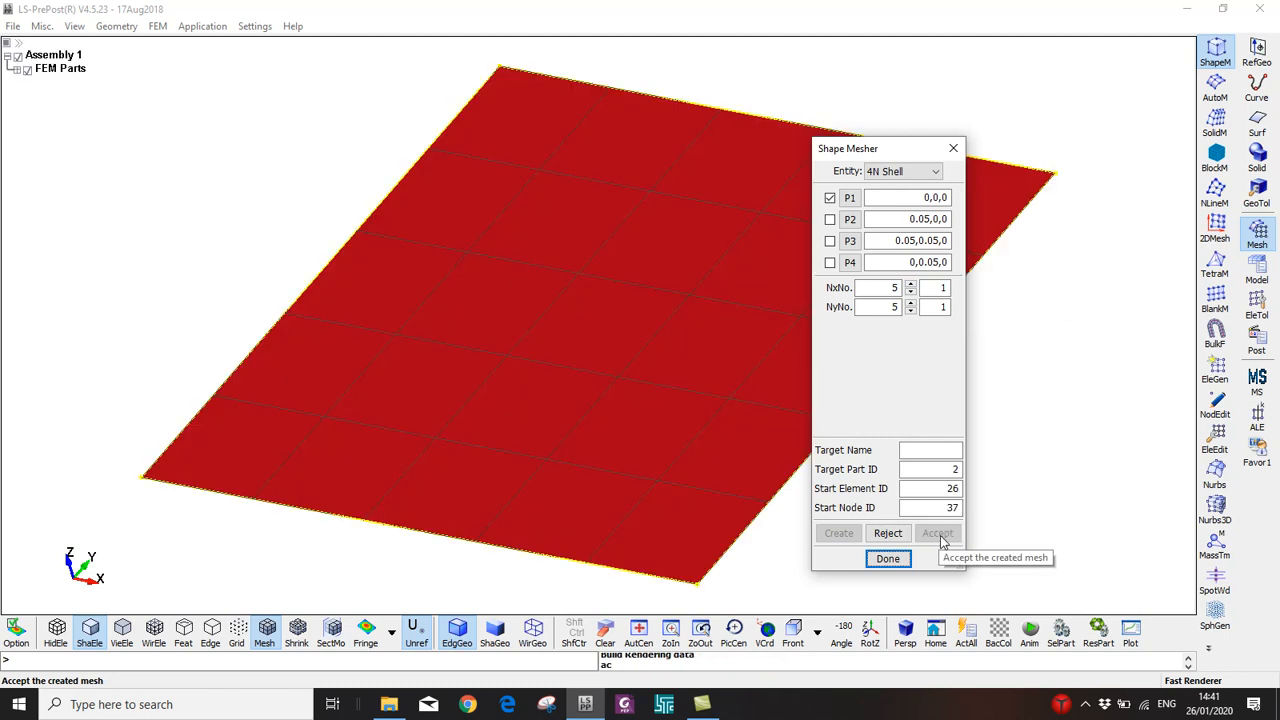
scroll(634, 377, "down", 5)
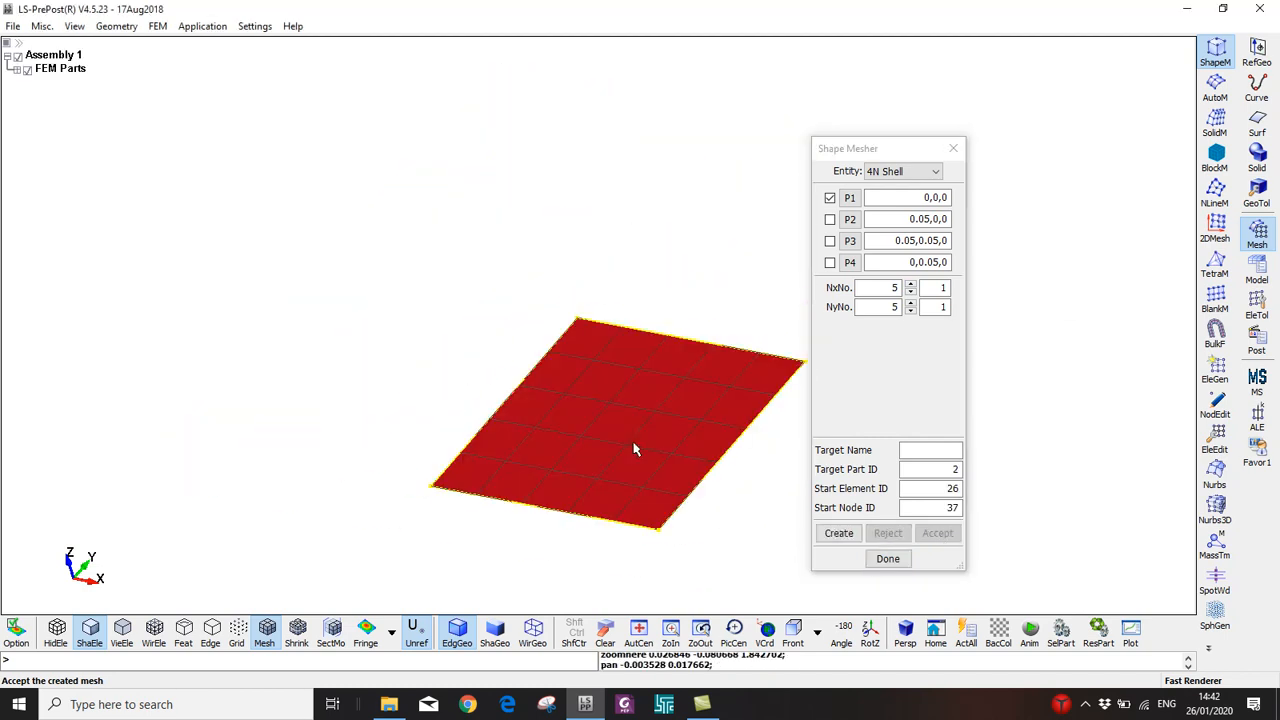
left_click(887, 560)
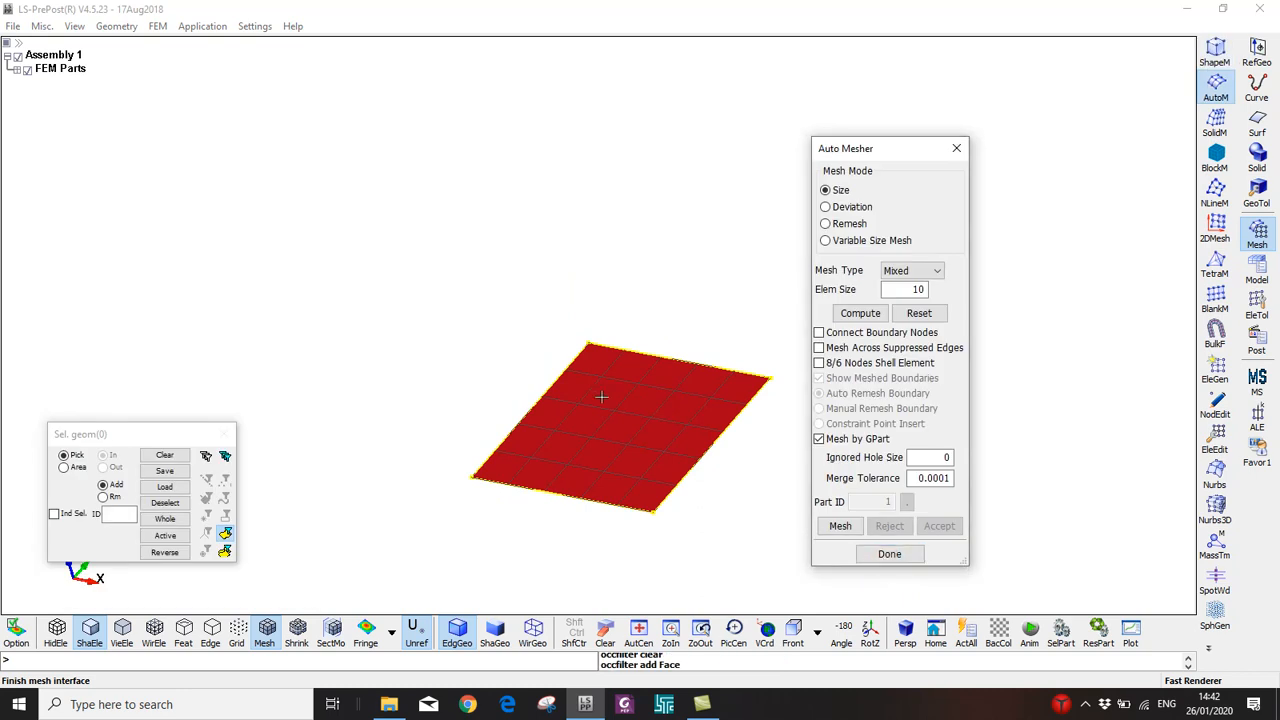
Open Element Generation for shell elements and set the generation method to Edge Drag
left_click(1216, 372)
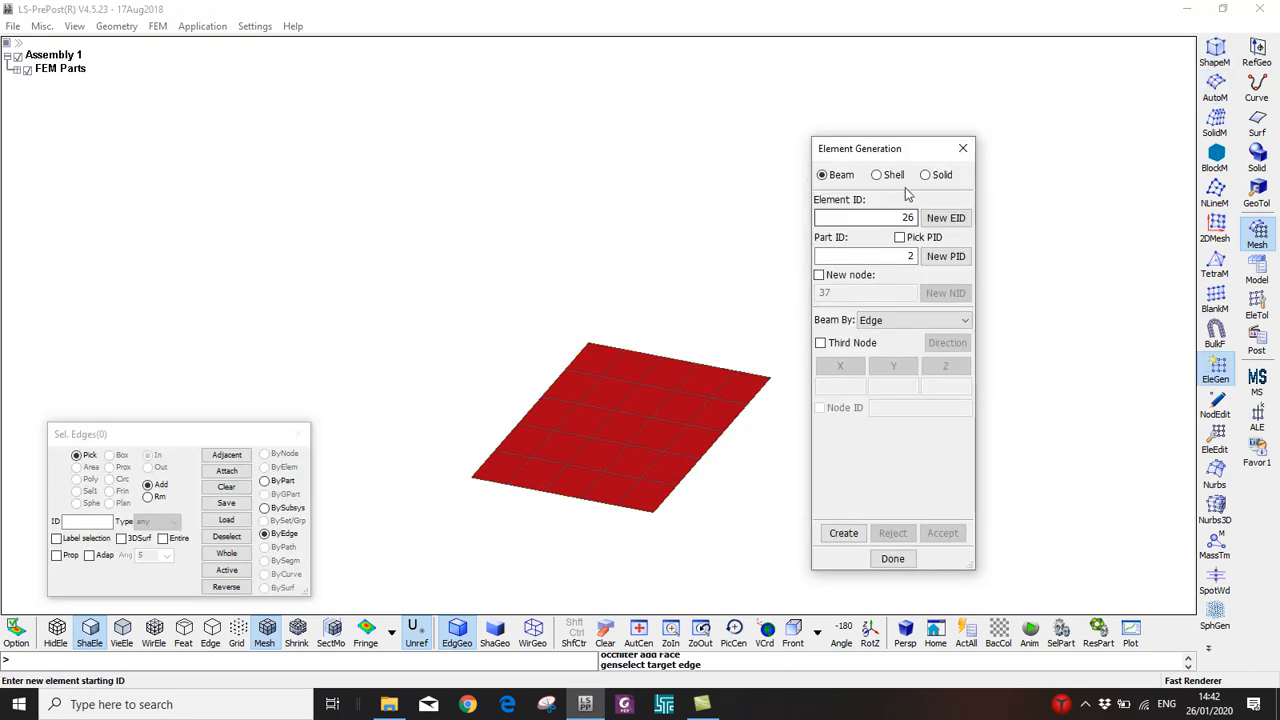
left_click(890, 176)
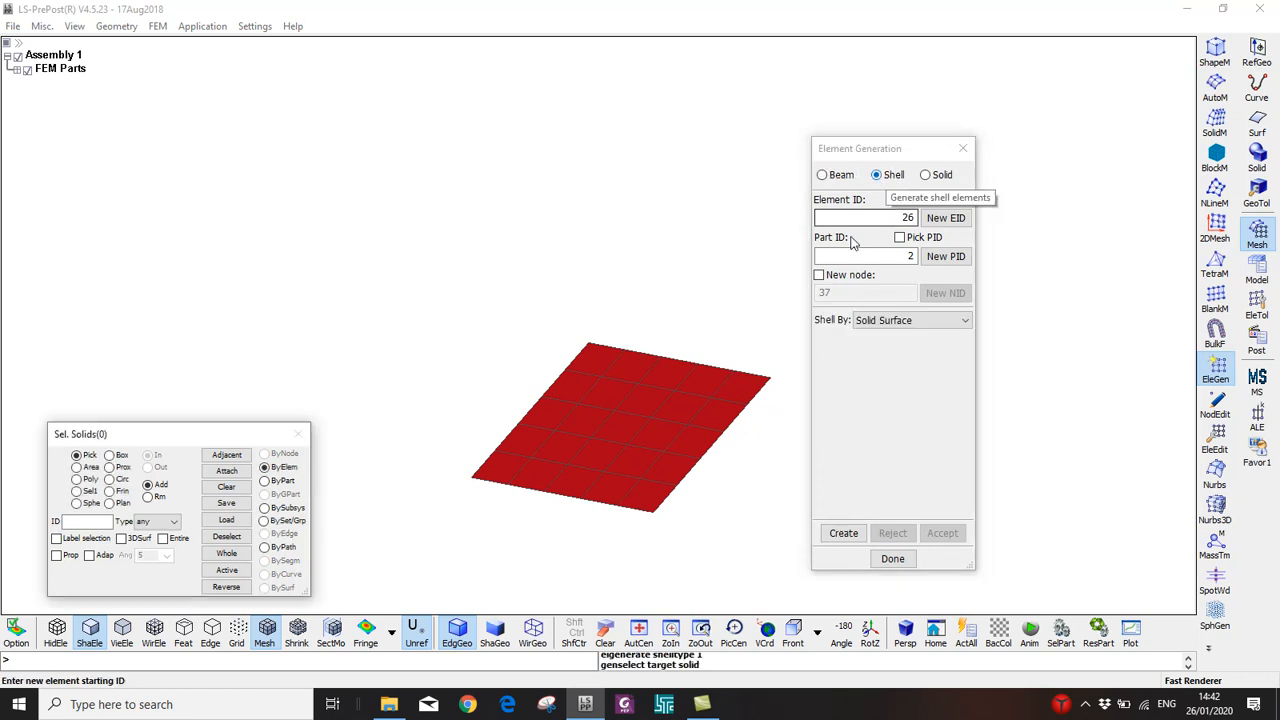
left_click(874, 320)
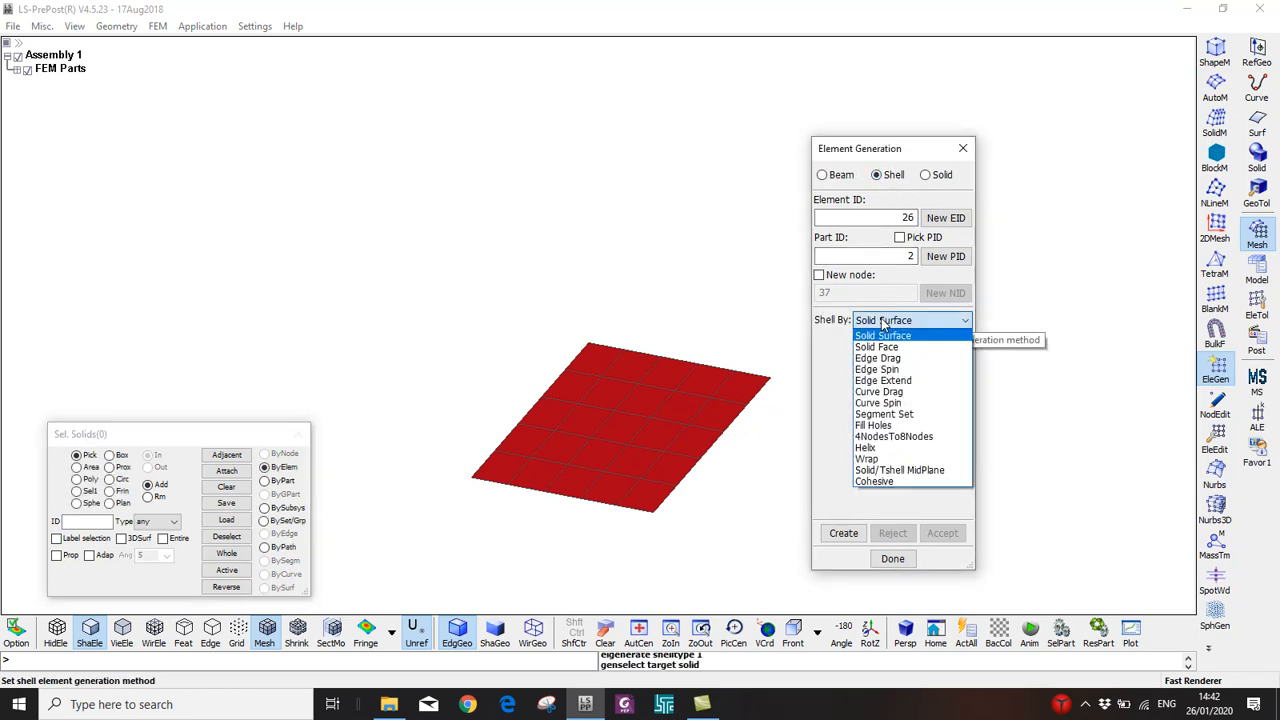
left_click(870, 358)
left_click(870, 358)
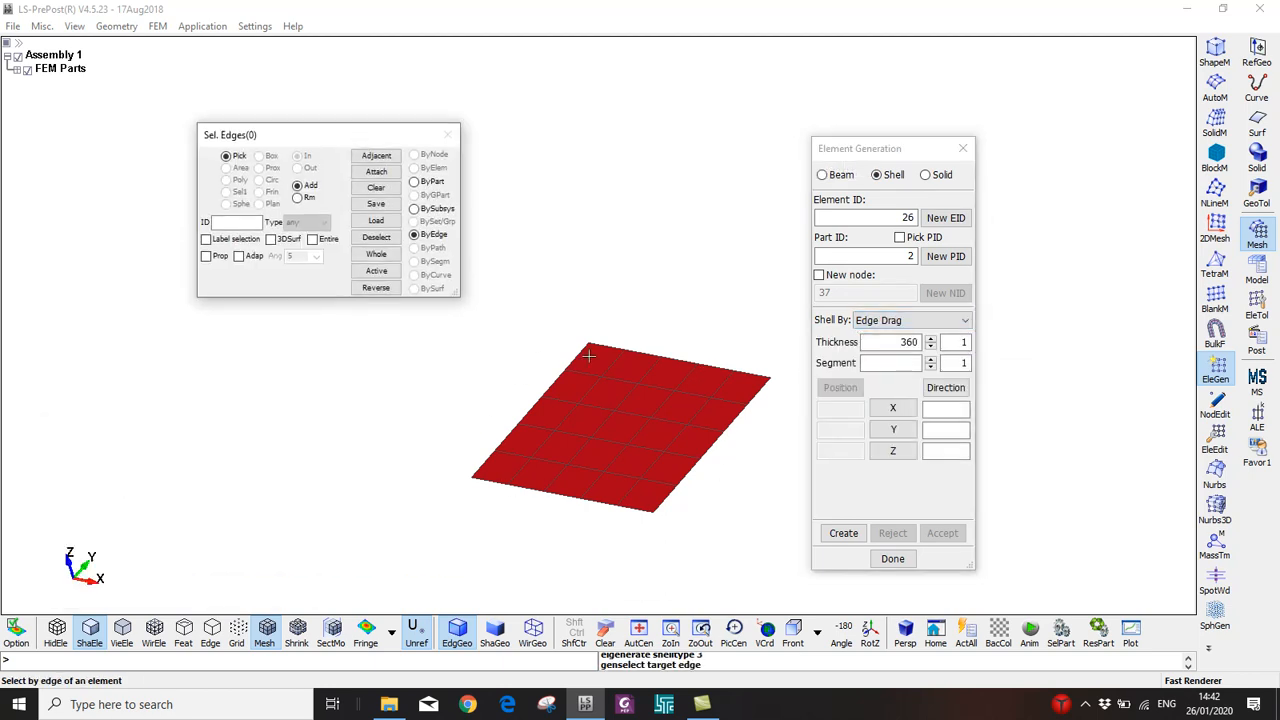
Set the edge drag to thickness 0.1 with 10 segments along the Z direction
double_click(907, 342)
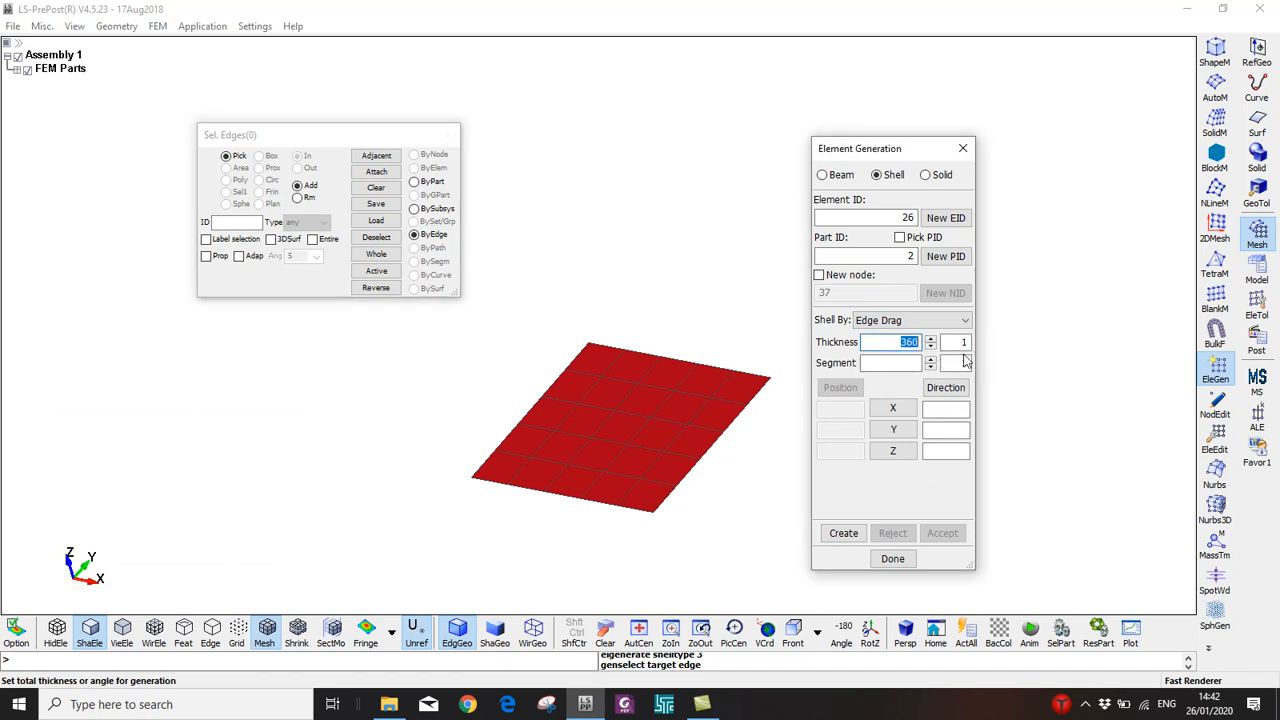
type("0.1")
left_click(931, 359)
left_click(931, 359)
double_click(913, 365)
type("10")
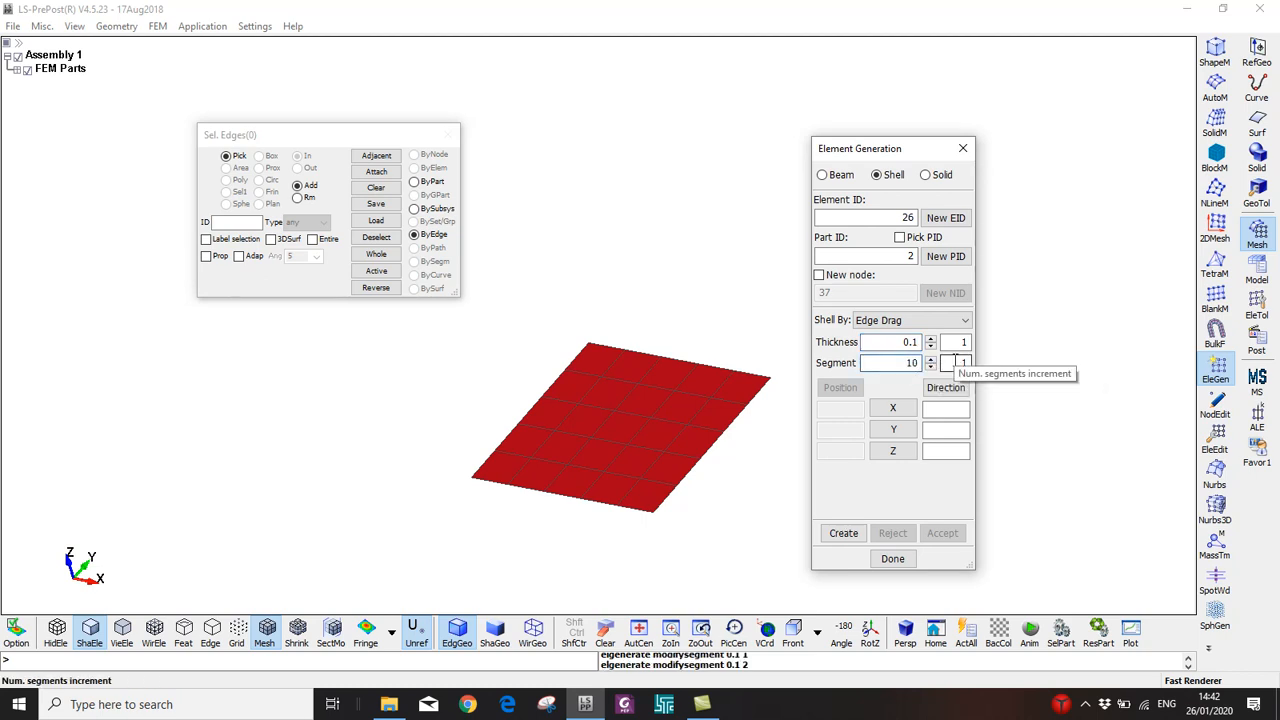
left_click(893, 452)
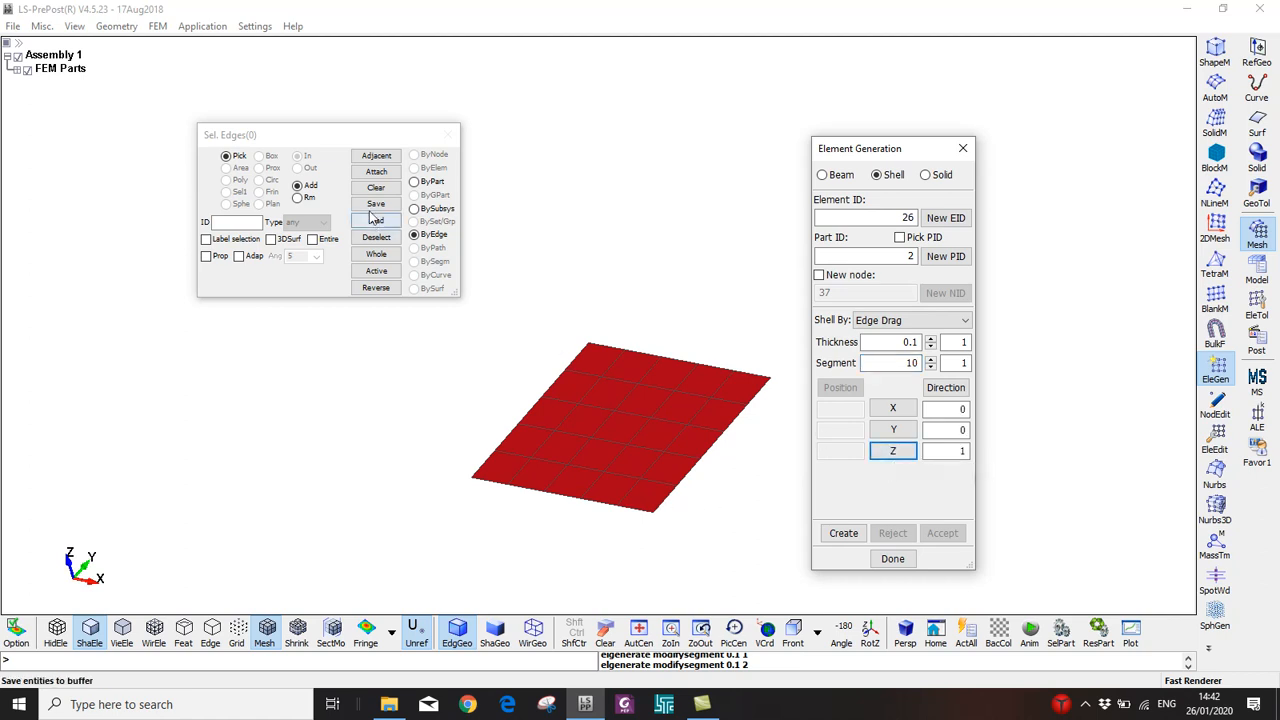
Select all four outer edges of the square plate using propagation and create the dragged shell walls
left_click(206, 256)
left_click(684, 353)
left_click(727, 414)
left_click(557, 380)
left_click(604, 503)
left_click(830, 535)
scroll(655, 350, "down", 4)
left_click_drag(669, 191, 708, 388, "shift")
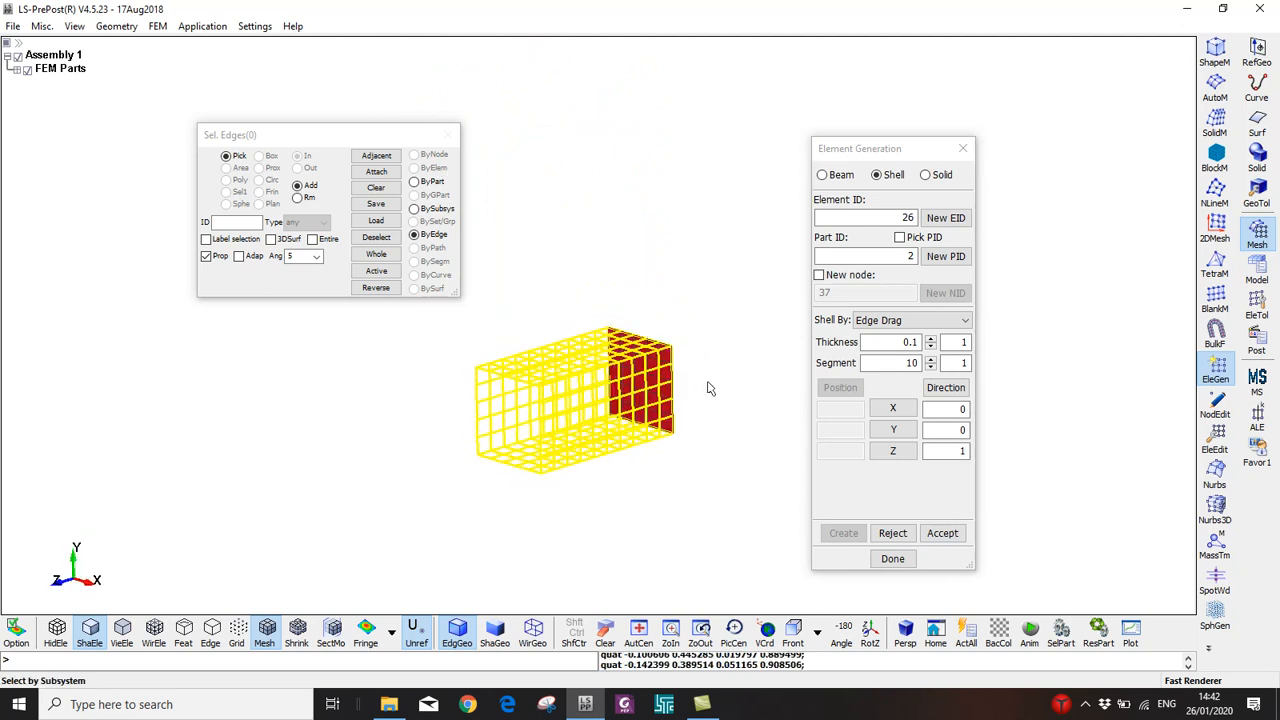
Set the edge drag thickness to 0.5, keeping 10 segments
double_click(913, 343)
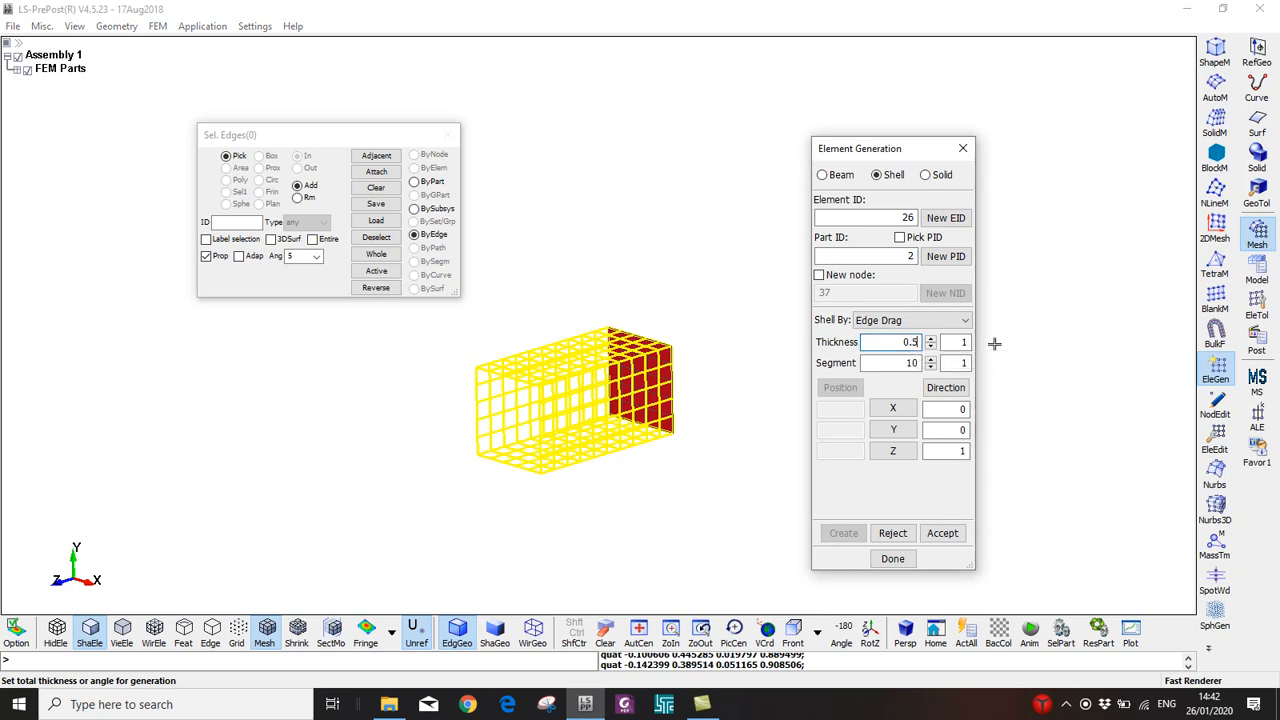
left_click(931, 360)
left_click(931, 367)
scroll(685, 399, "down", 5)
left_click_drag(506, 414, 540, 375, "ctrl")
scroll(545, 376, "up", 6)
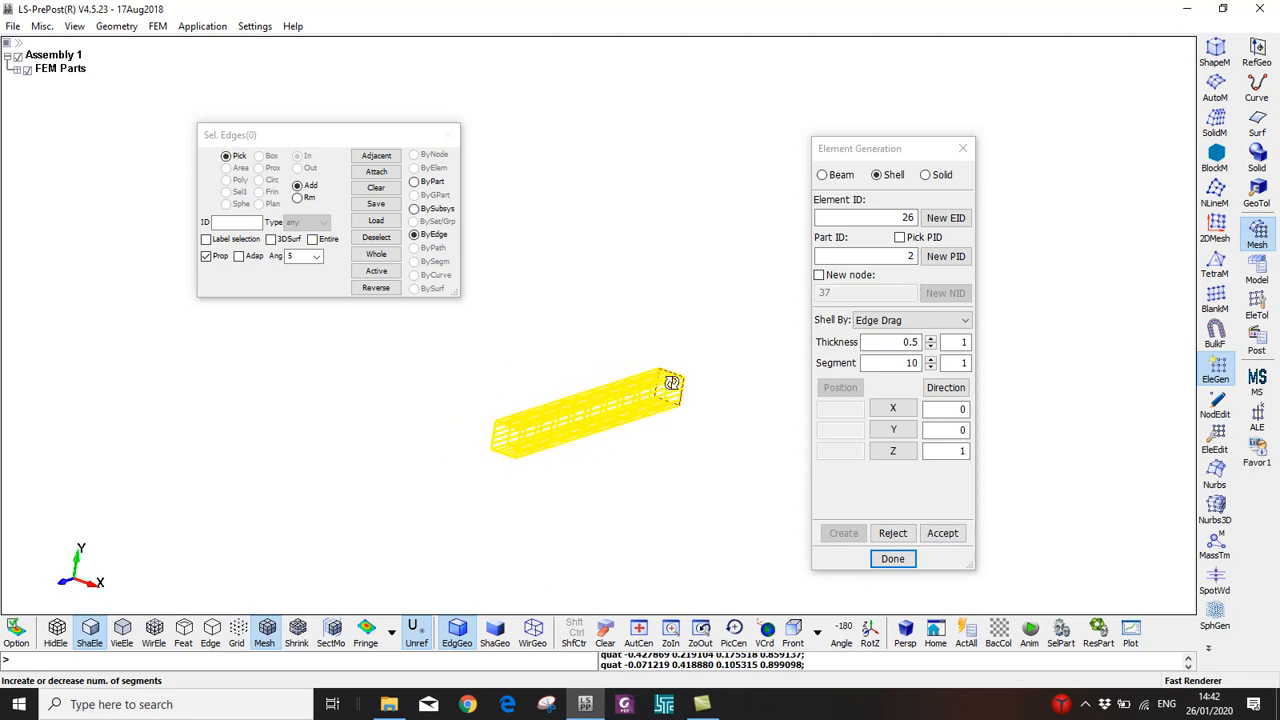
Set the edge drag thickness to 1 for the dragged shell walls
double_click(908, 342)
type("1")
scroll(755, 342, "up", 4)
scroll(755, 342, "down", 4)
left_click_drag(529, 389, 357, 346, "shift")
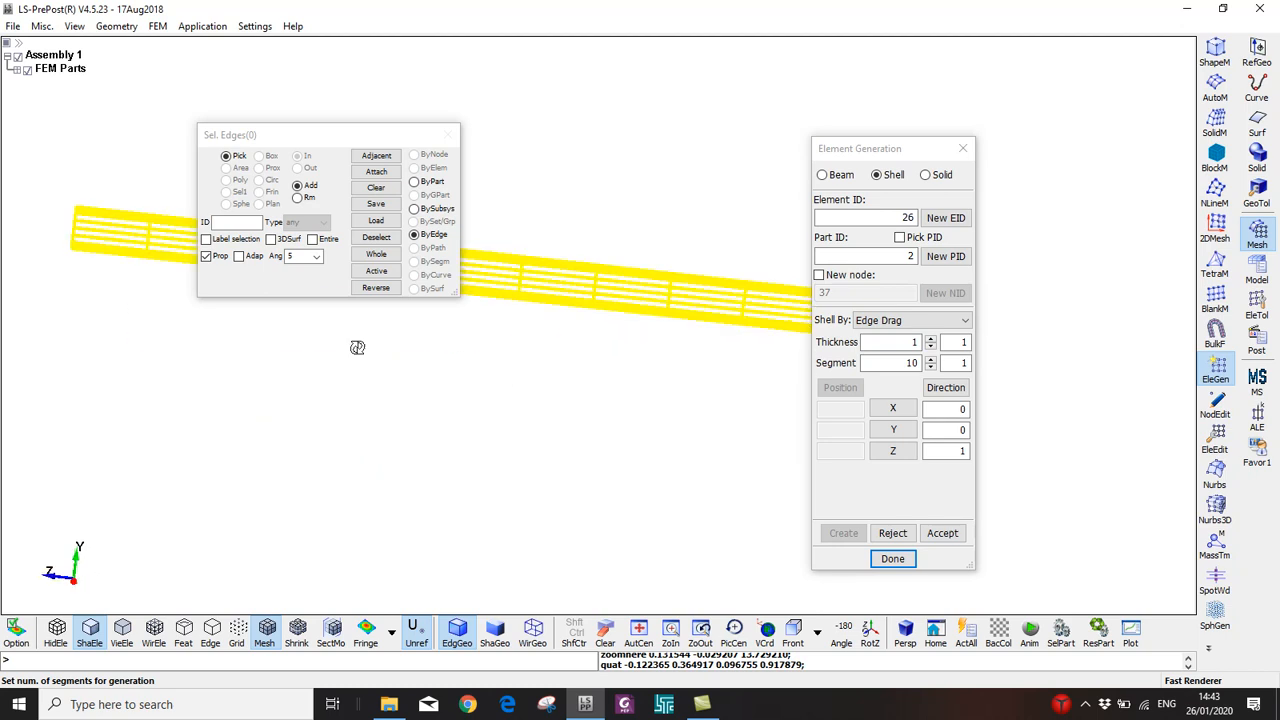
Set the number of edge drag segments to 20 with a thickness of 1, checking the element proportions from the side
left_click(793, 632)
middle_click_drag(680, 340, 567, 410, "shift")
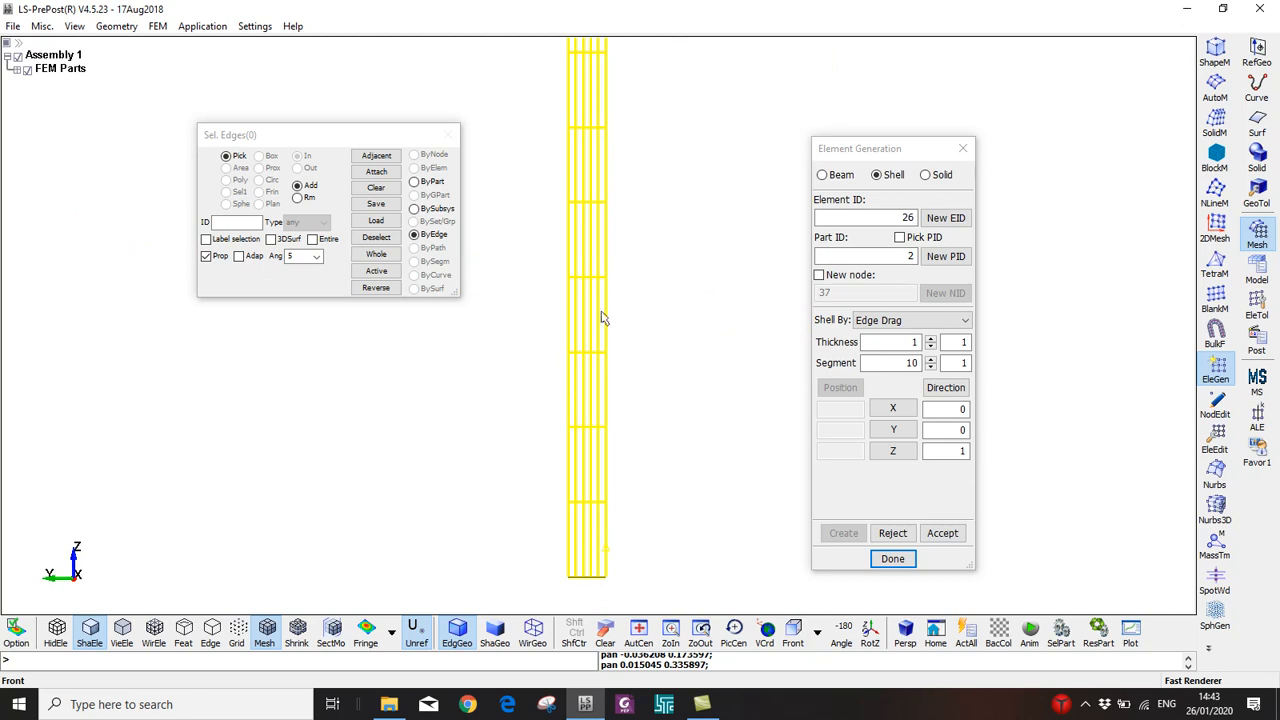
middle_click_drag(594, 163, 584, 405, "shift")
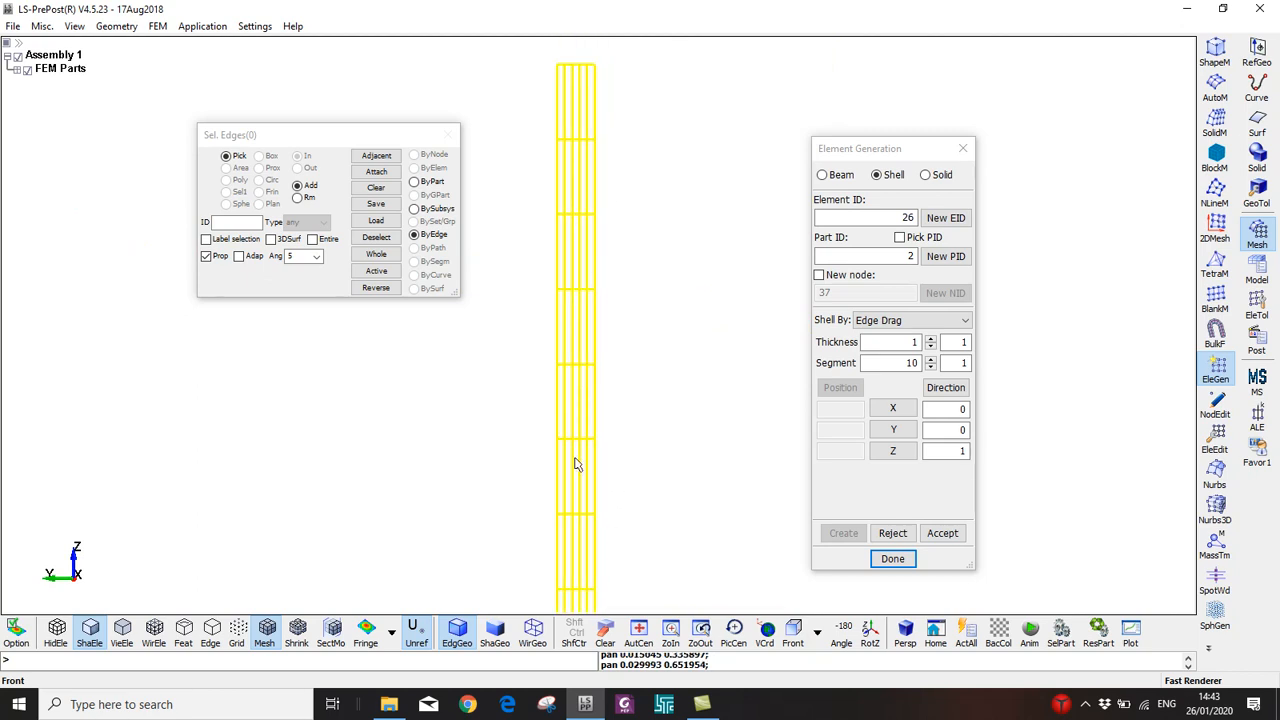
middle_click_drag(574, 466, 604, 512, "shift")
double_click(895, 363)
type("20")
left_click(931, 339)
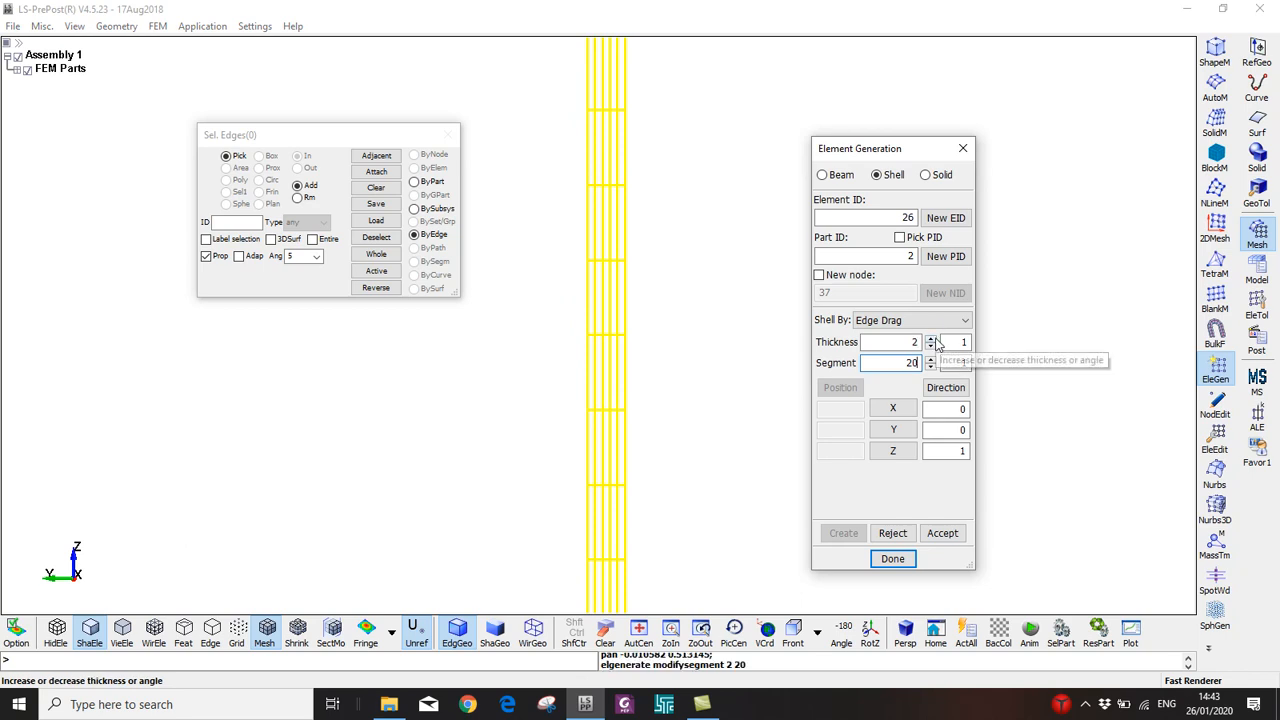
left_click(931, 347)
scroll(645, 351, "down", 2)
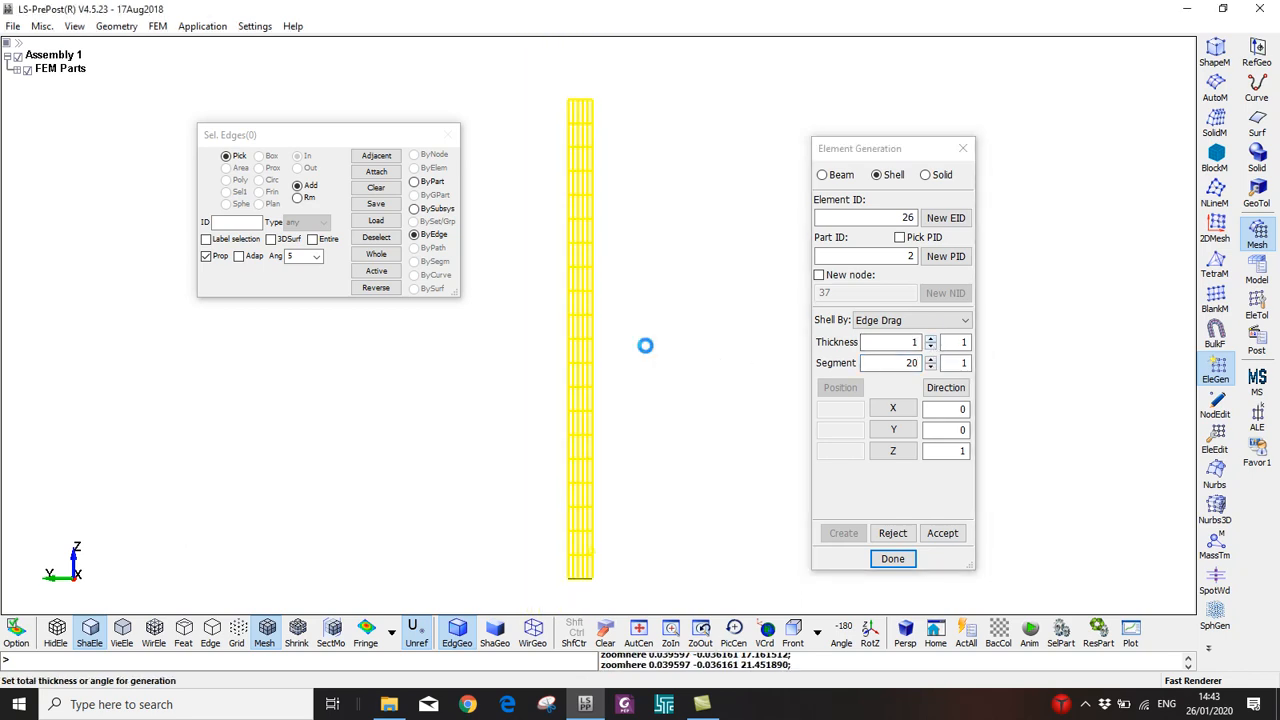
Increase the number of edge drag segments to 30 to refine the mesh along the length
double_click(910, 364)
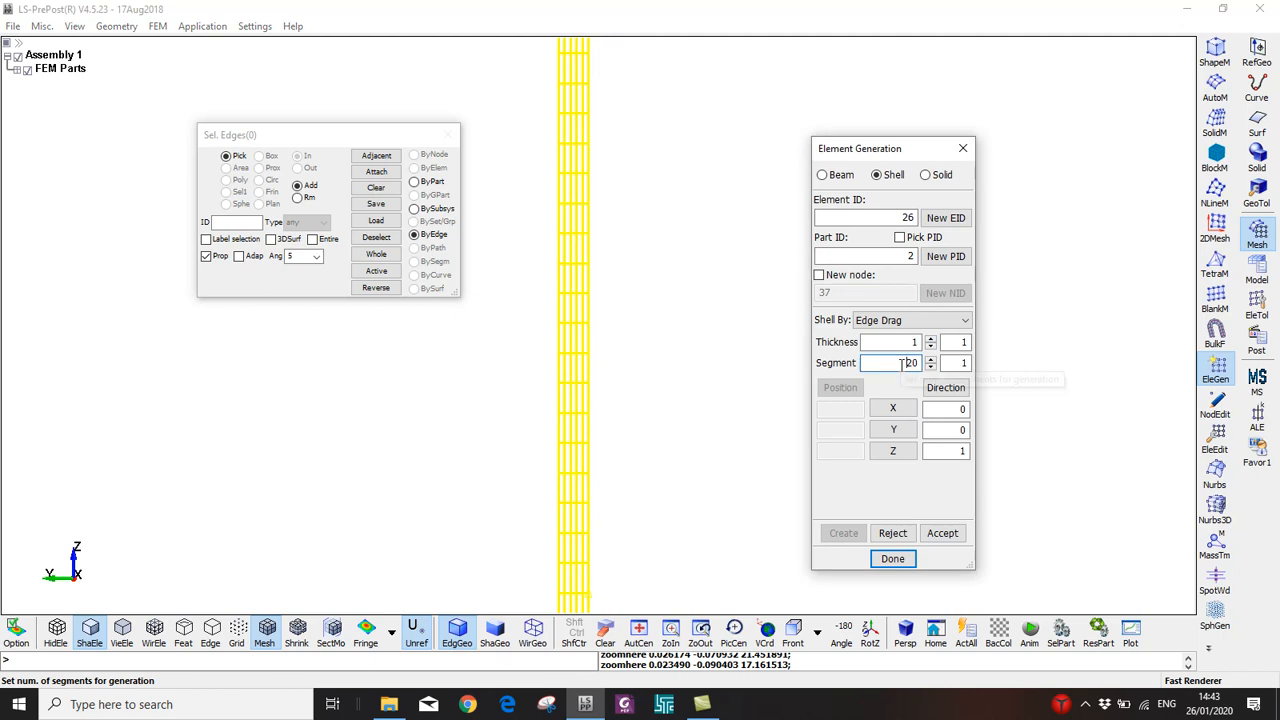
middle_click_drag(591, 534, 591, 524, "shift")
scroll(660, 405, "up", 3)
left_click(930, 358)
left_click(930, 358)
left_click(930, 358)
left_click(930, 358)
left_click(930, 358)
scroll(608, 506, "down", 3)
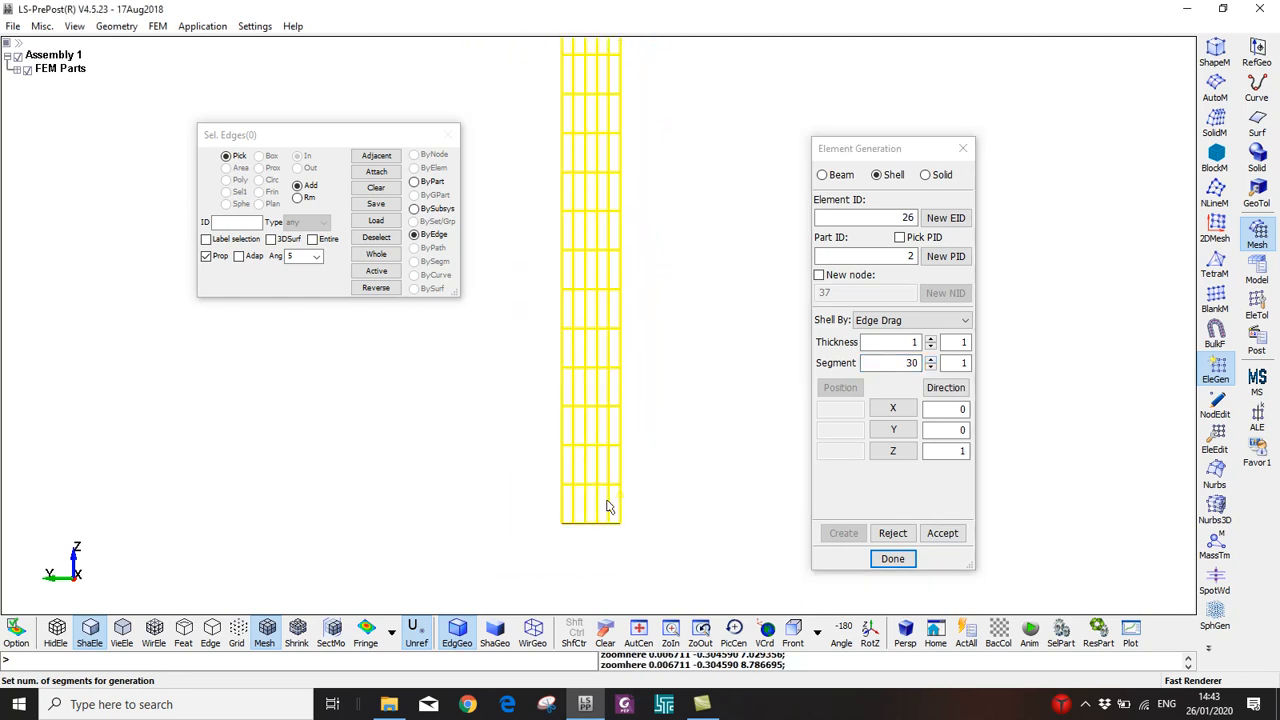
Set the number of edge drag segments to 50 to refine the tube walls along their length
scroll(625, 380, "down", 2)
scroll(592, 370, "up", 2)
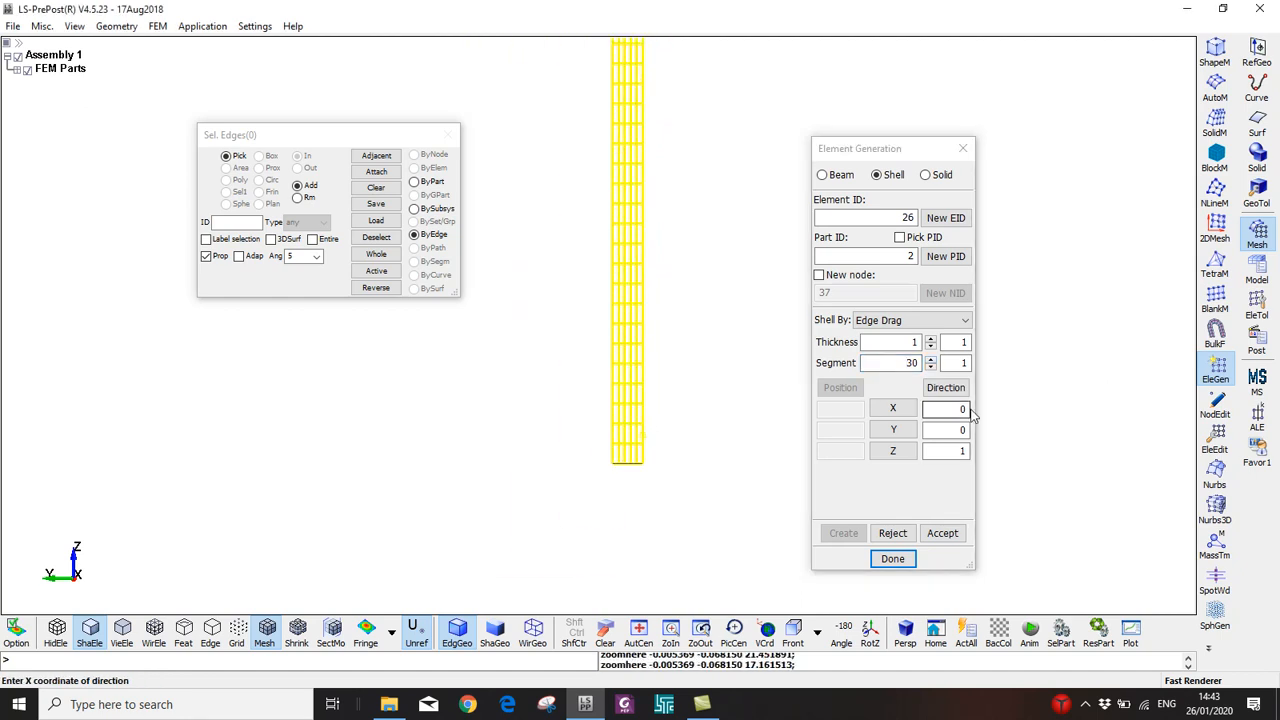
double_click(911, 363)
type("50")
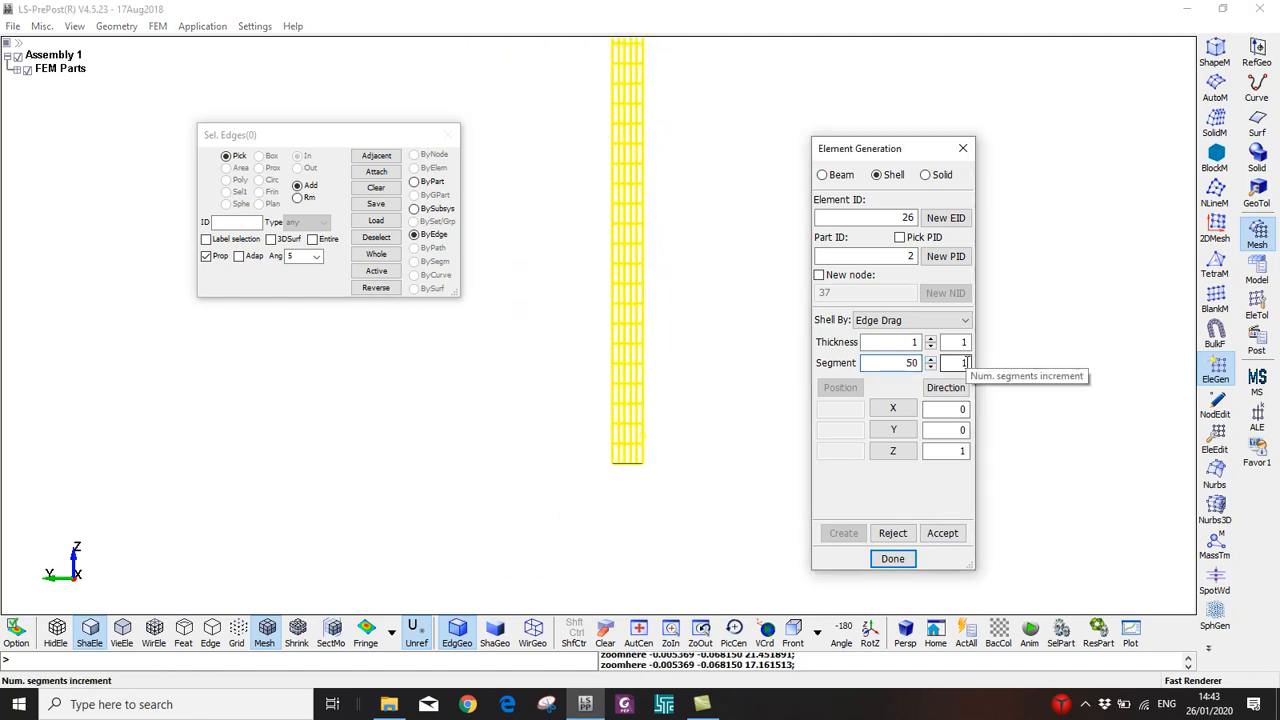
left_click(930, 358)
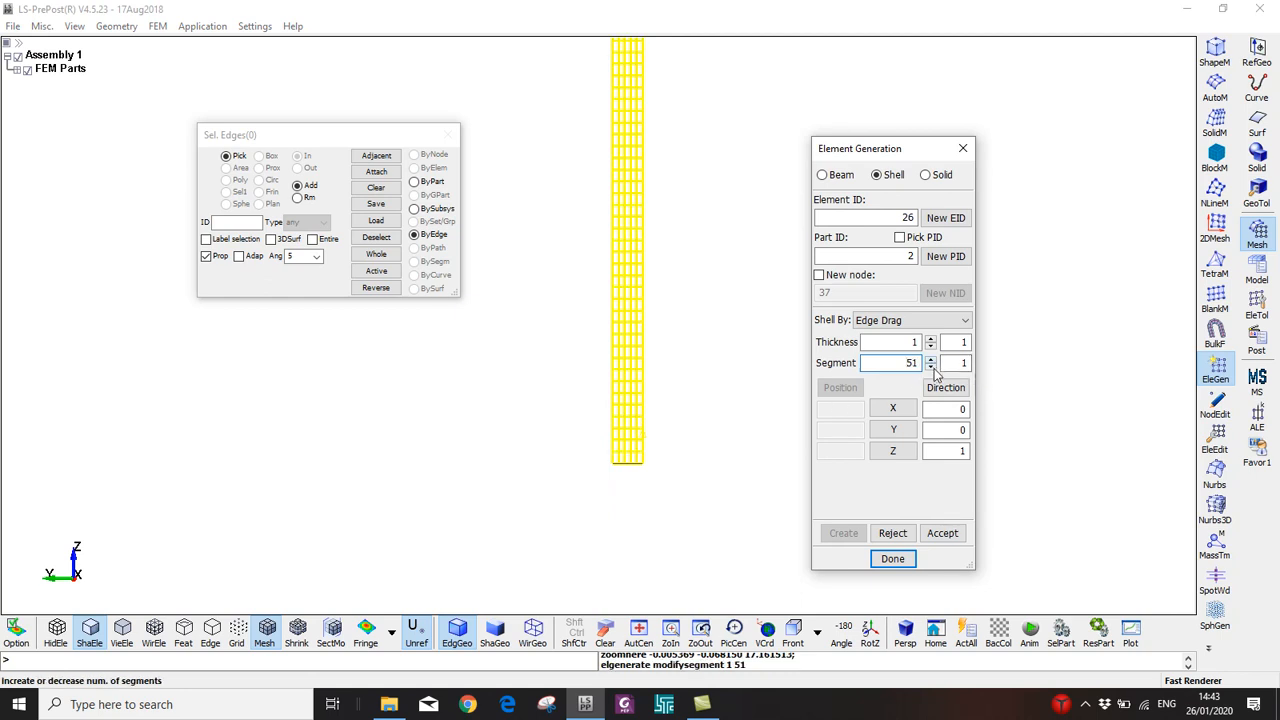
left_click(930, 368)
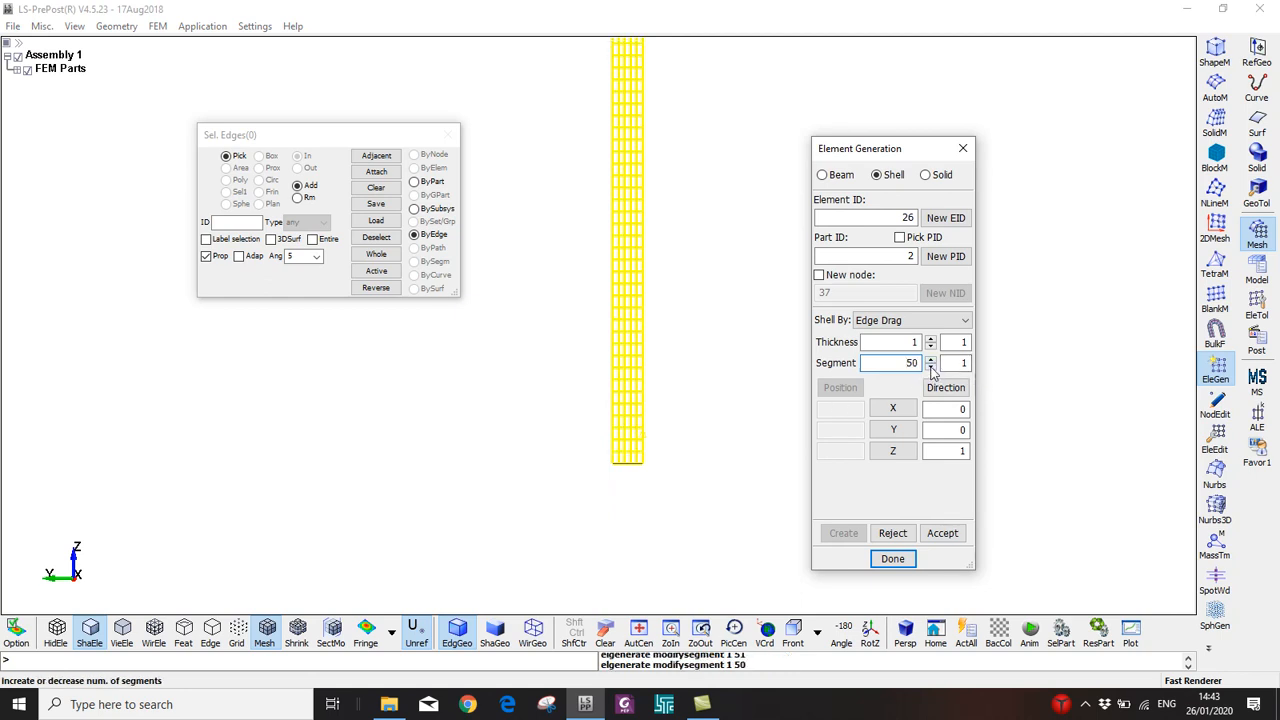
Check the proportions of the refined wall elements and accept the edge-dragged shell mesh
scroll(620, 414, "up", 2)
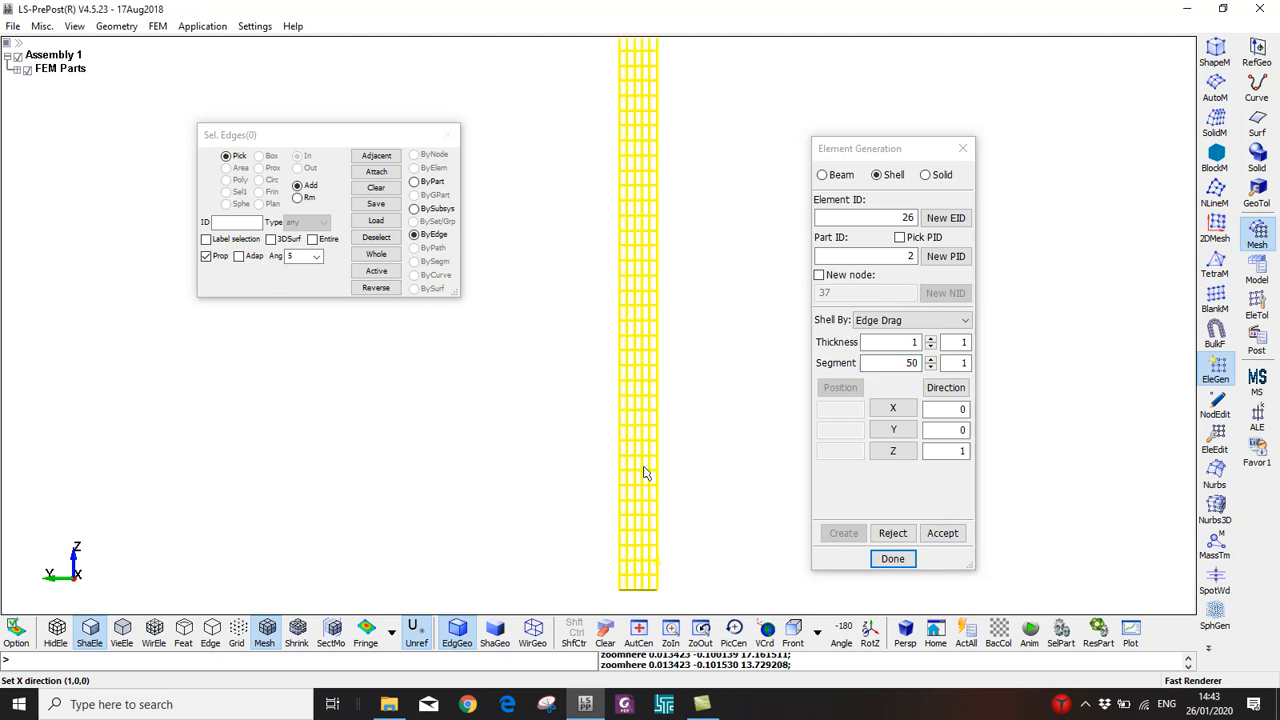
middle_click_drag(620, 414, 594, 406, "shift")
scroll(613, 300, "down", 1)
left_click_drag(613, 300, 697, 454, "shift")
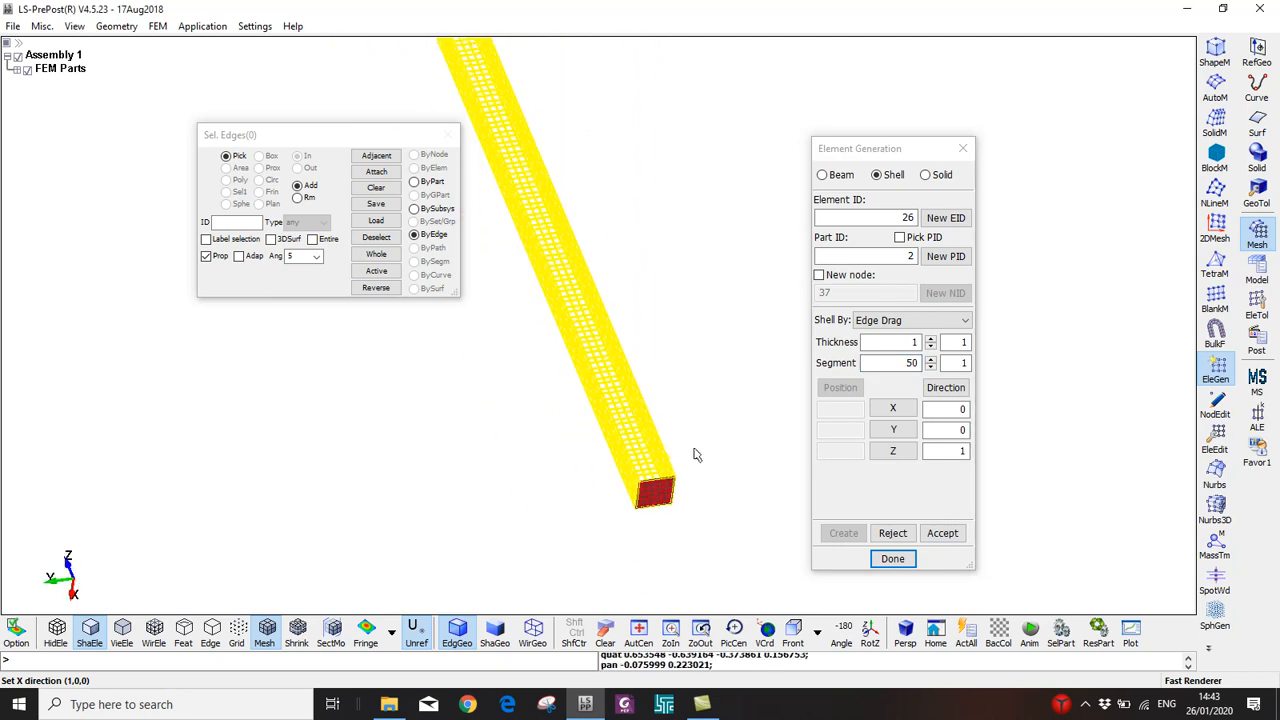
left_click(941, 533)
middle_click_drag(686, 487, 643, 480, "shift")
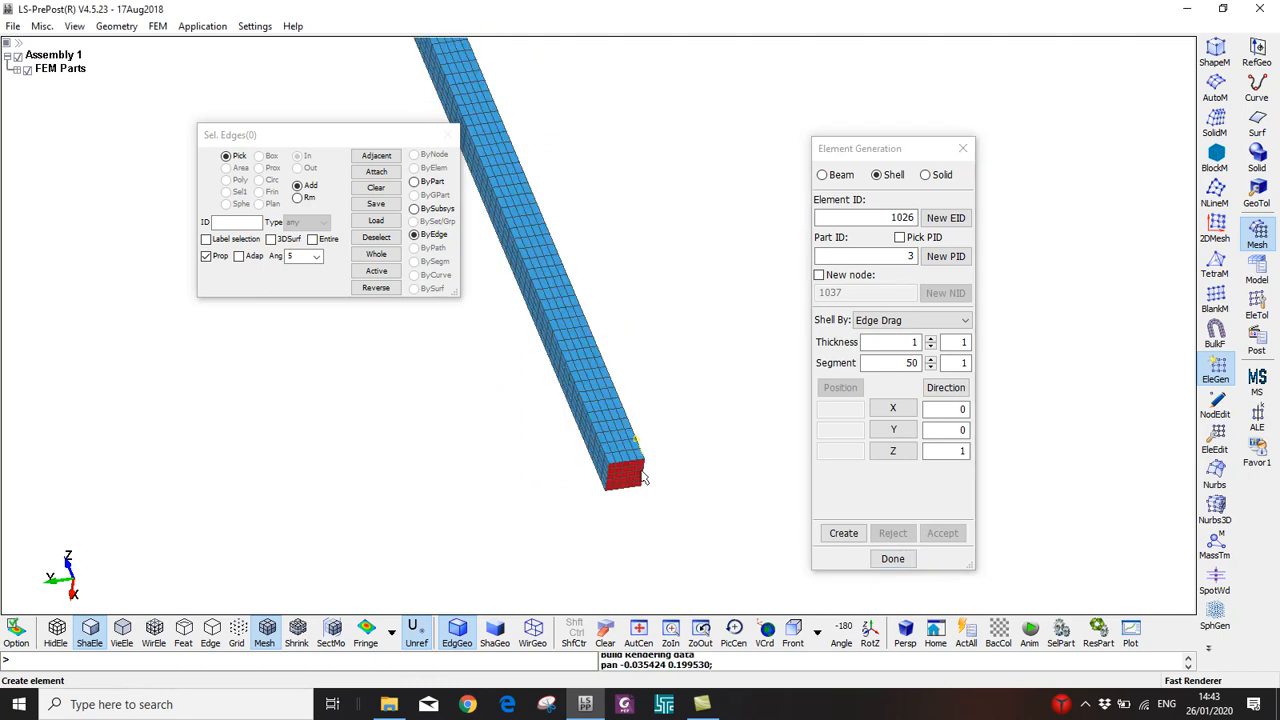
Delete the square end plate part 1 shell_4p from the assembly and display the remaining tube part S 2
key("Return")
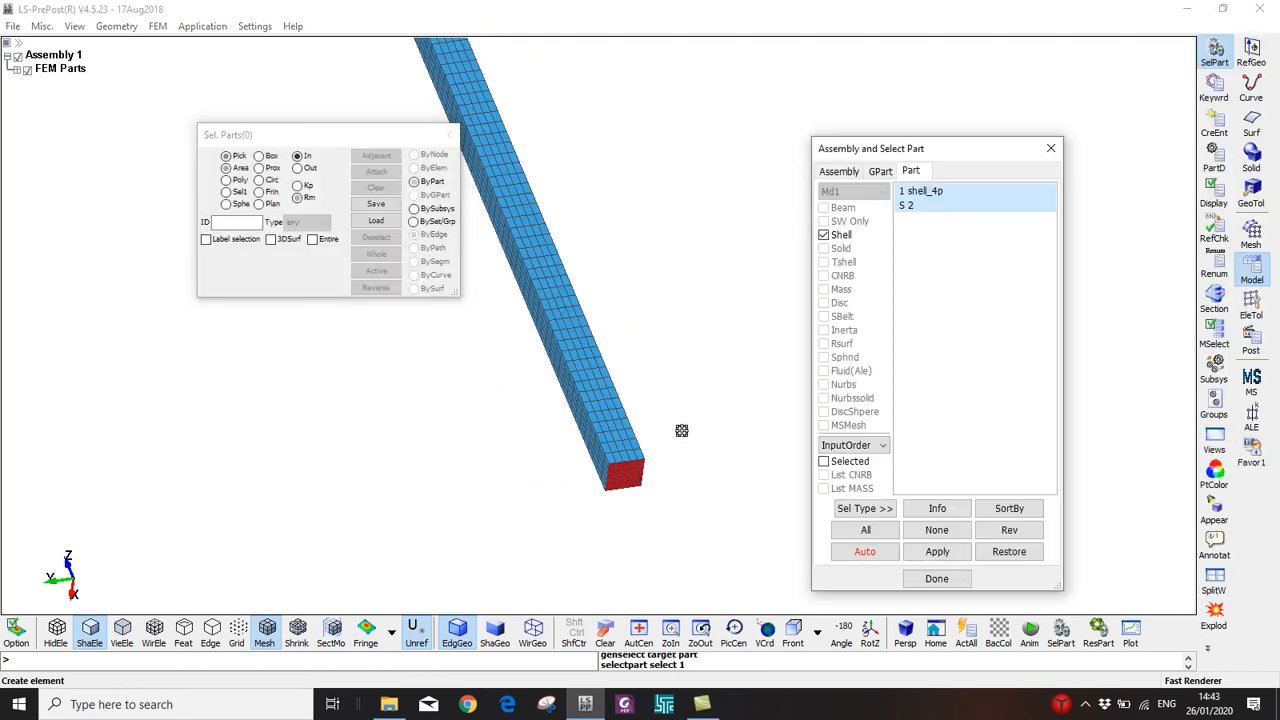
left_click(912, 203)
left_click(912, 203)
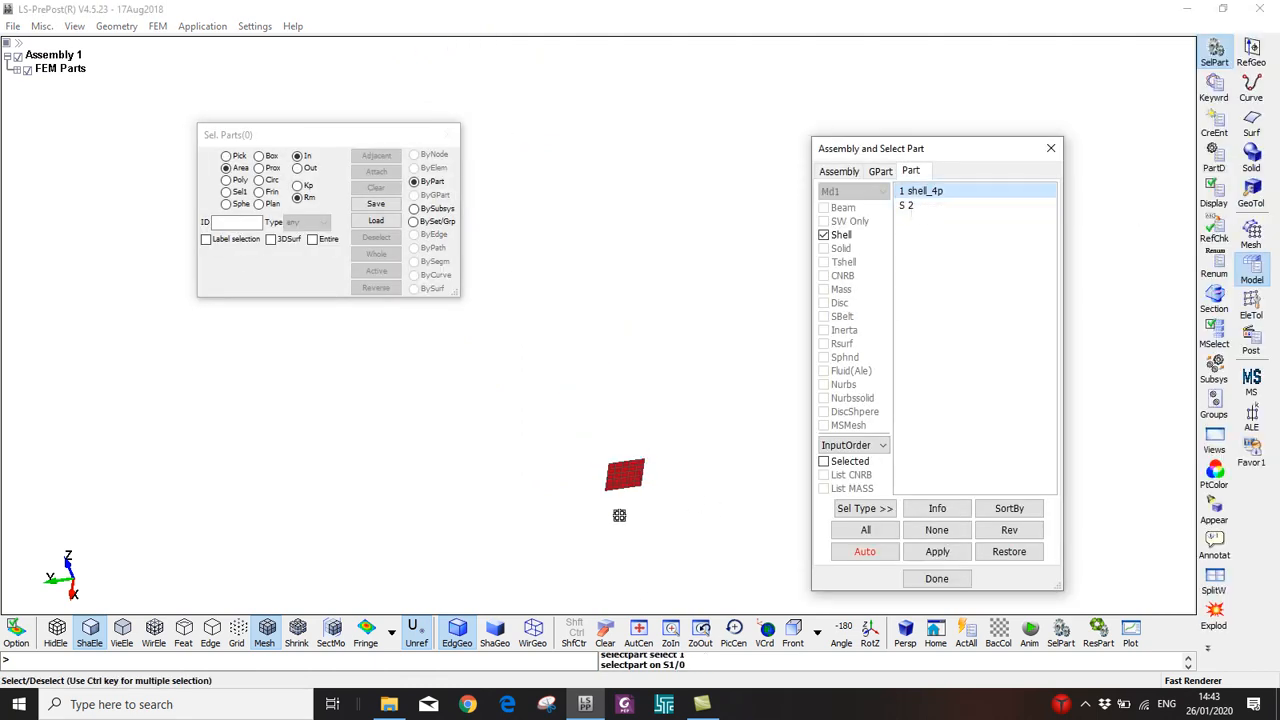
left_click(843, 172)
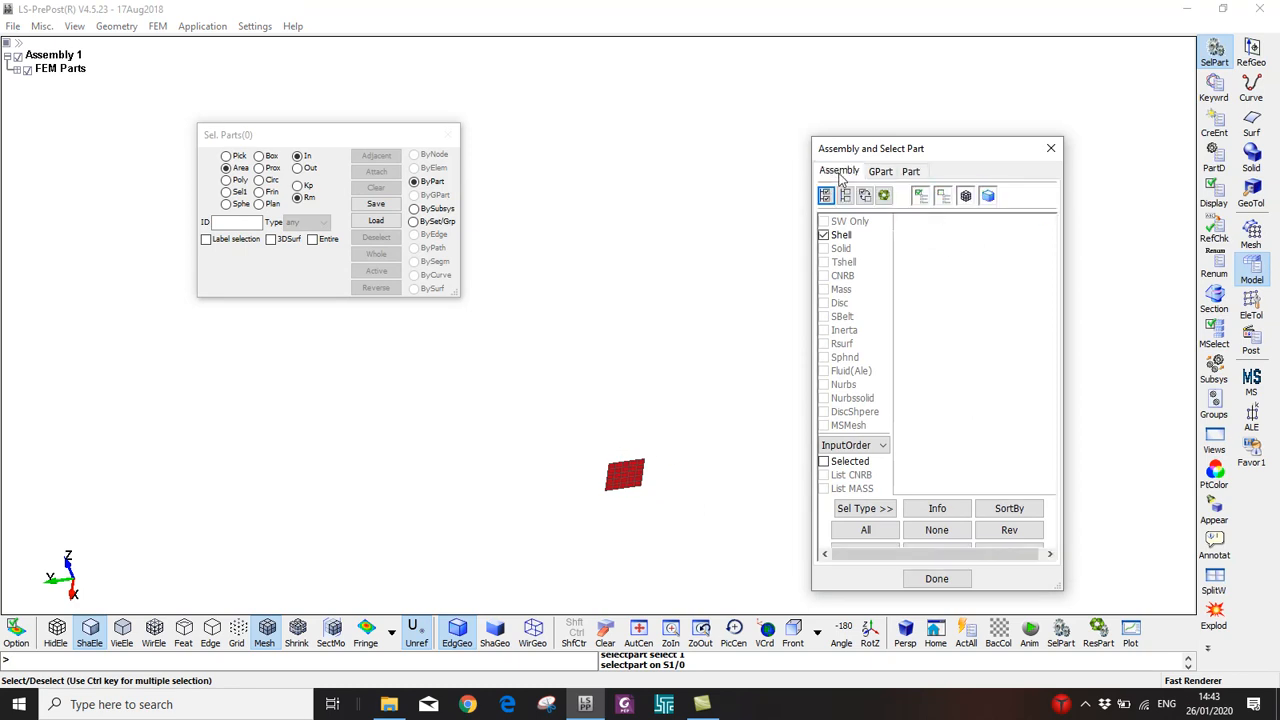
left_click(823, 241)
left_click(870, 240)
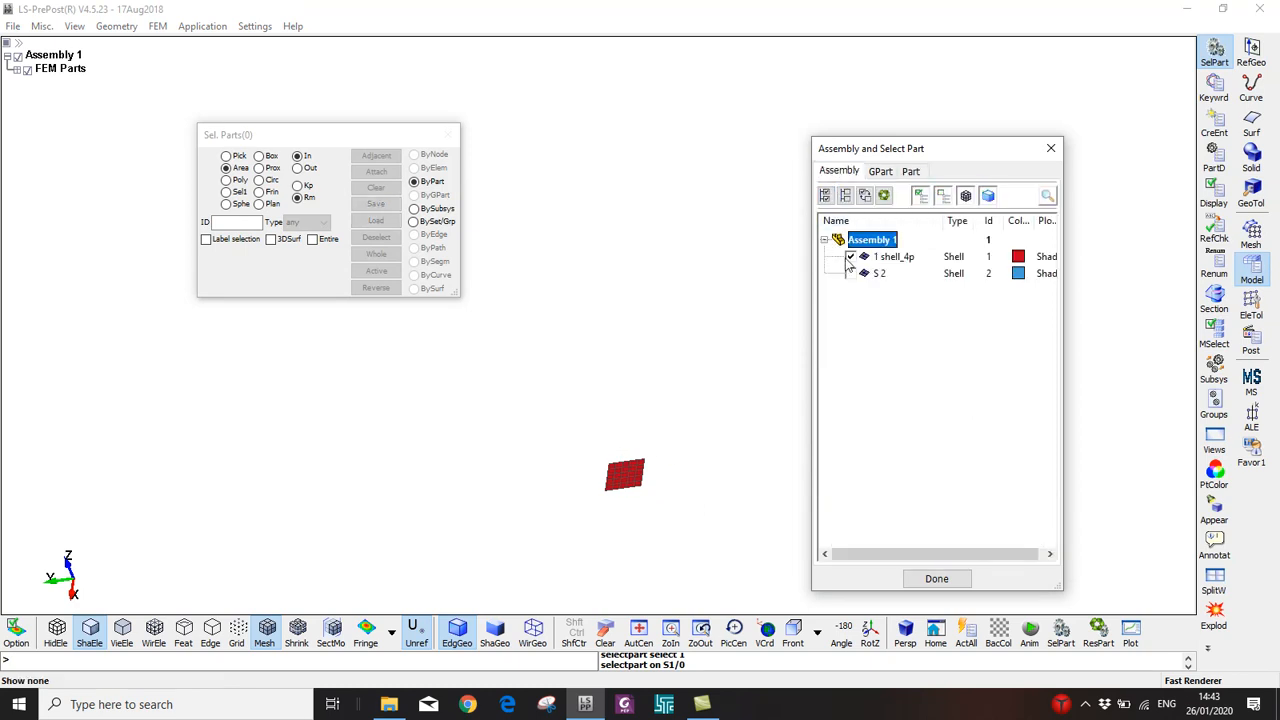
left_click(890, 257)
right_click(896, 262)
left_click(938, 300)
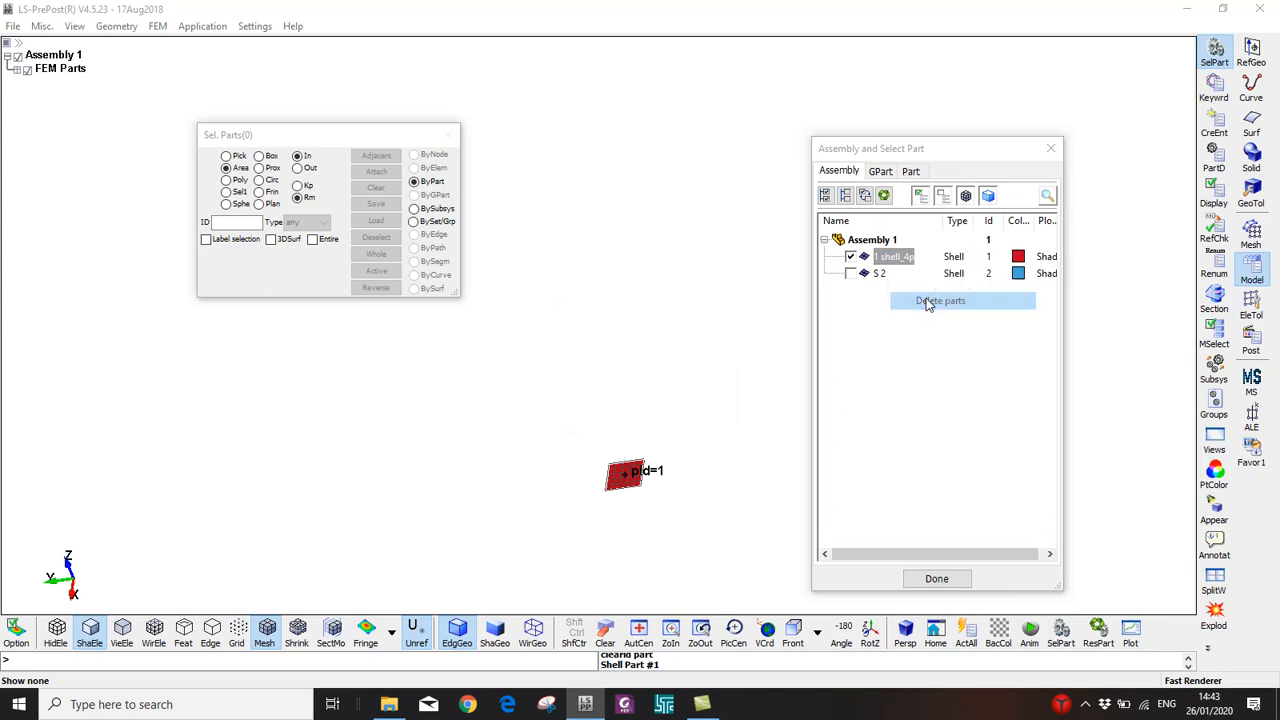
left_click(608, 403)
left_click(850, 256)
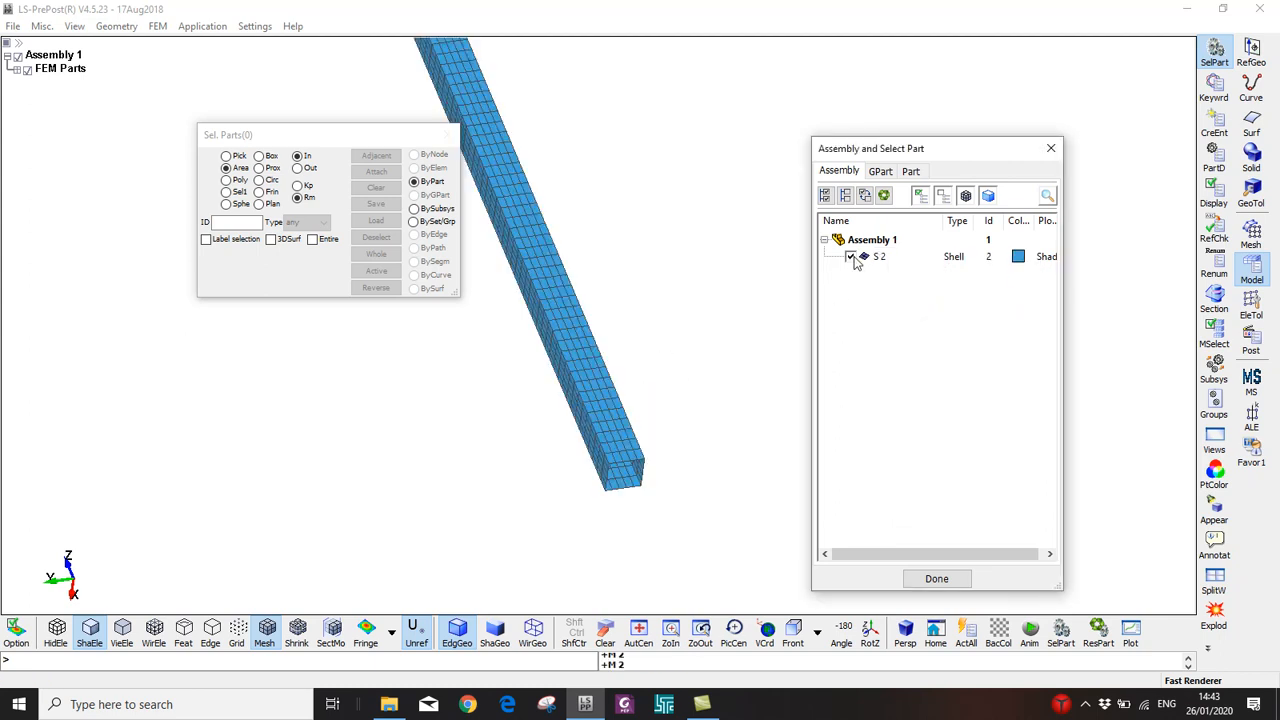
Examine the hollow square tube mesh along its length and at its open end
middle_click_drag(666, 323, 650, 429, "shift")
scroll(614, 414, "down", 3)
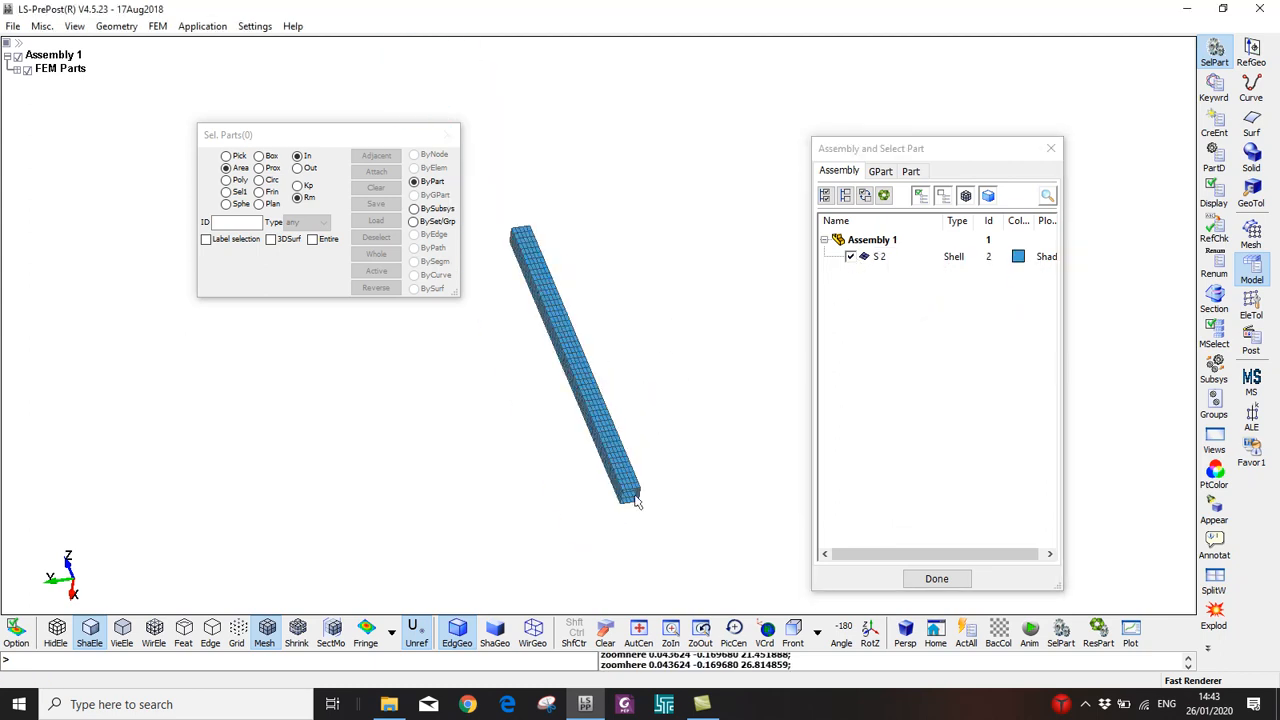
scroll(662, 462, "up", 5)
middle_click_drag(613, 486, 606, 459, "shift")
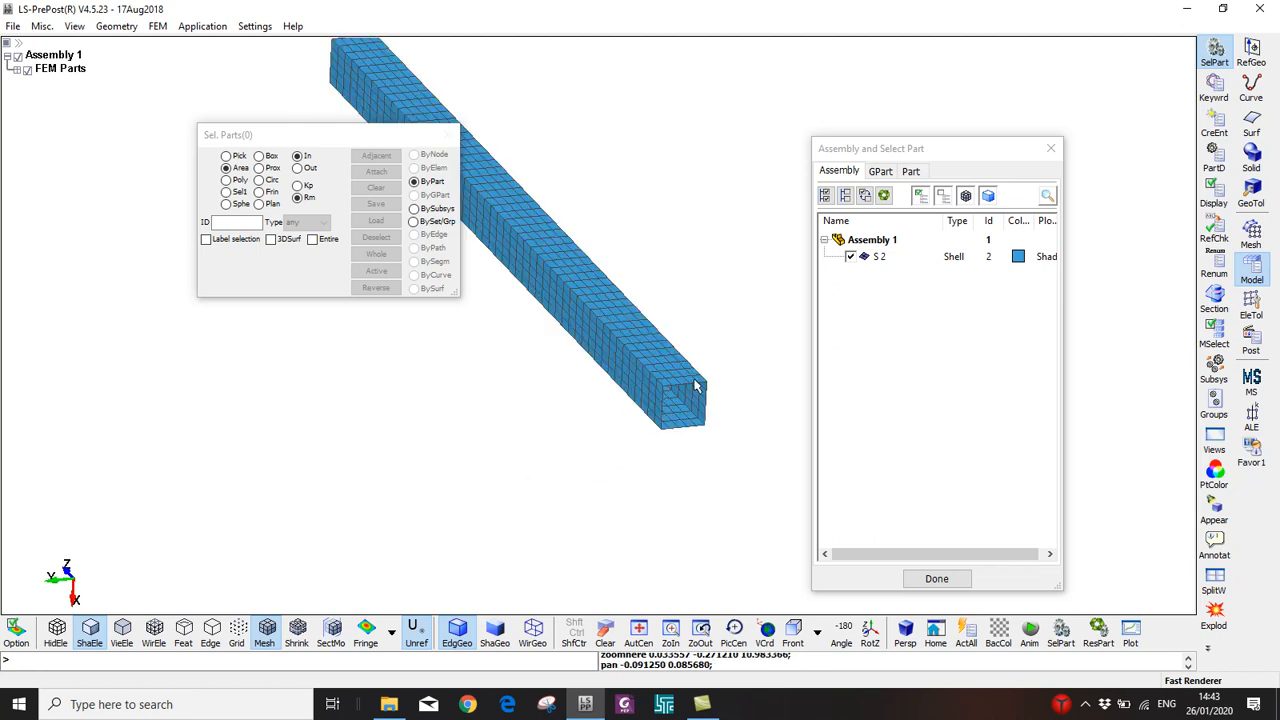
scroll(660, 370, "down", 2)
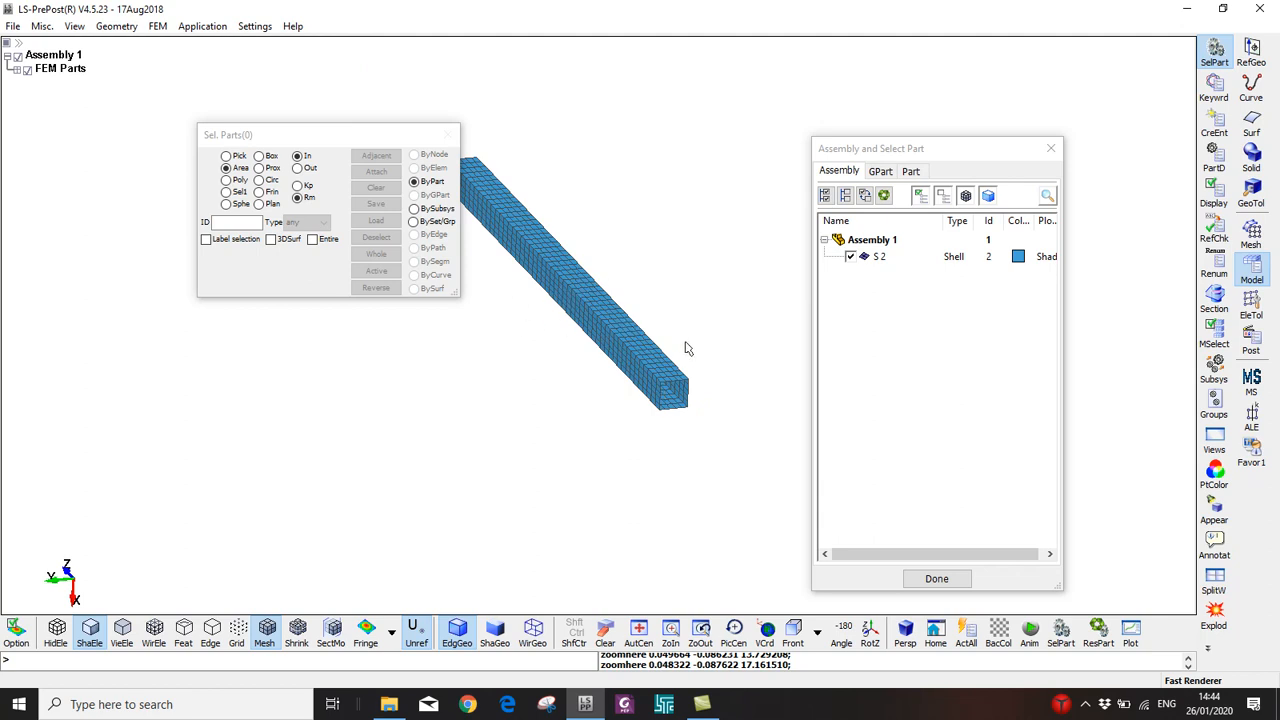
scroll(653, 397, "up", 2)
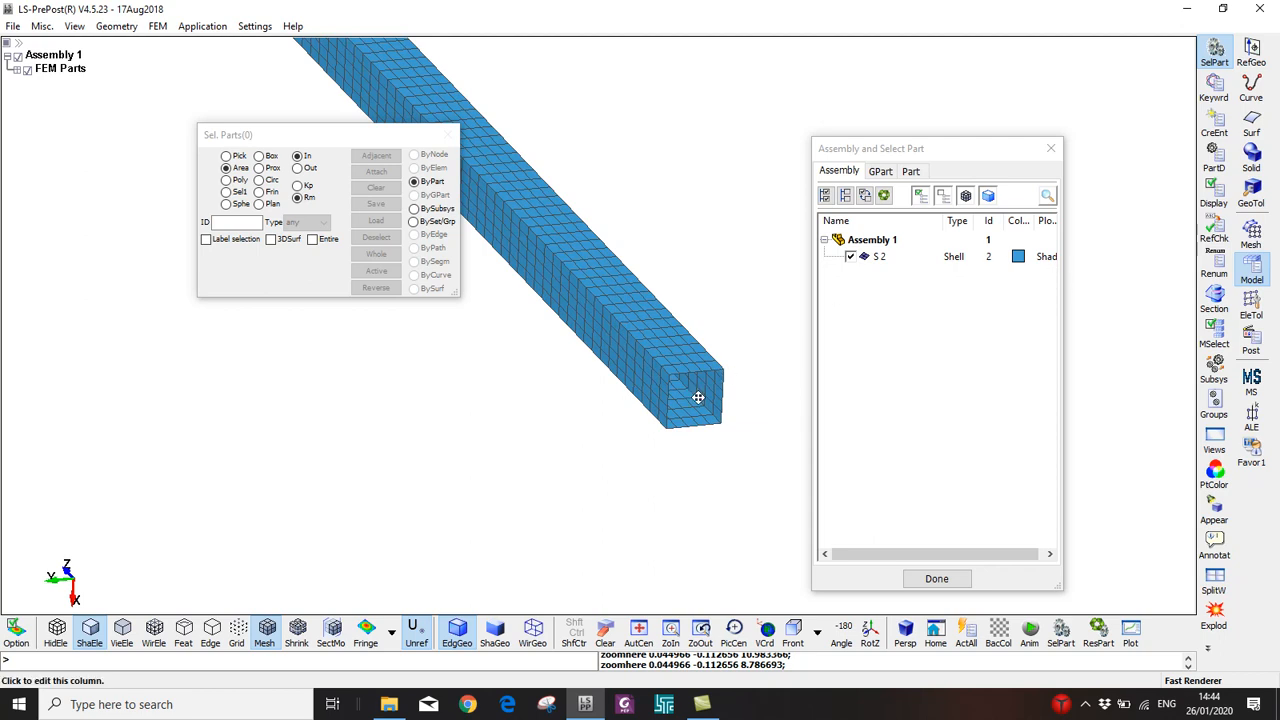
scroll(718, 460, "down", 2)
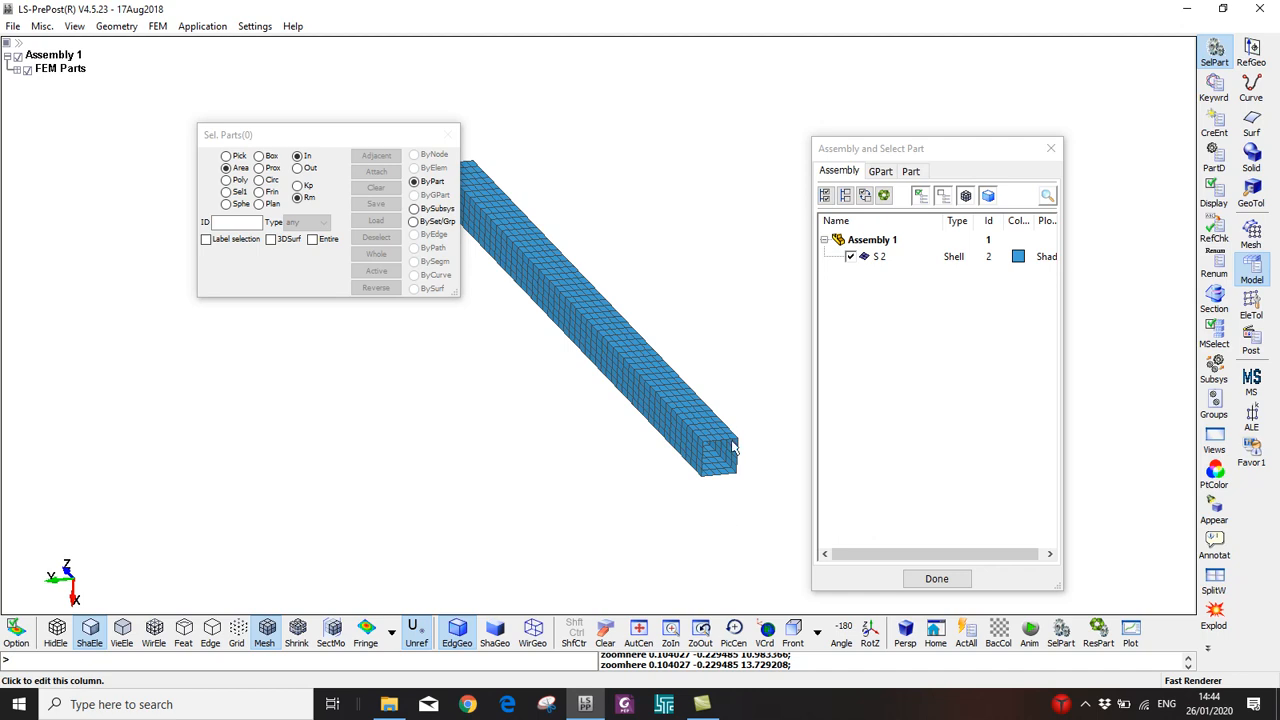
Set up a Rotate transform about the global X axis with node 18 at the tube's open end as origin and a 90-degree angle
left_click(1251, 302)
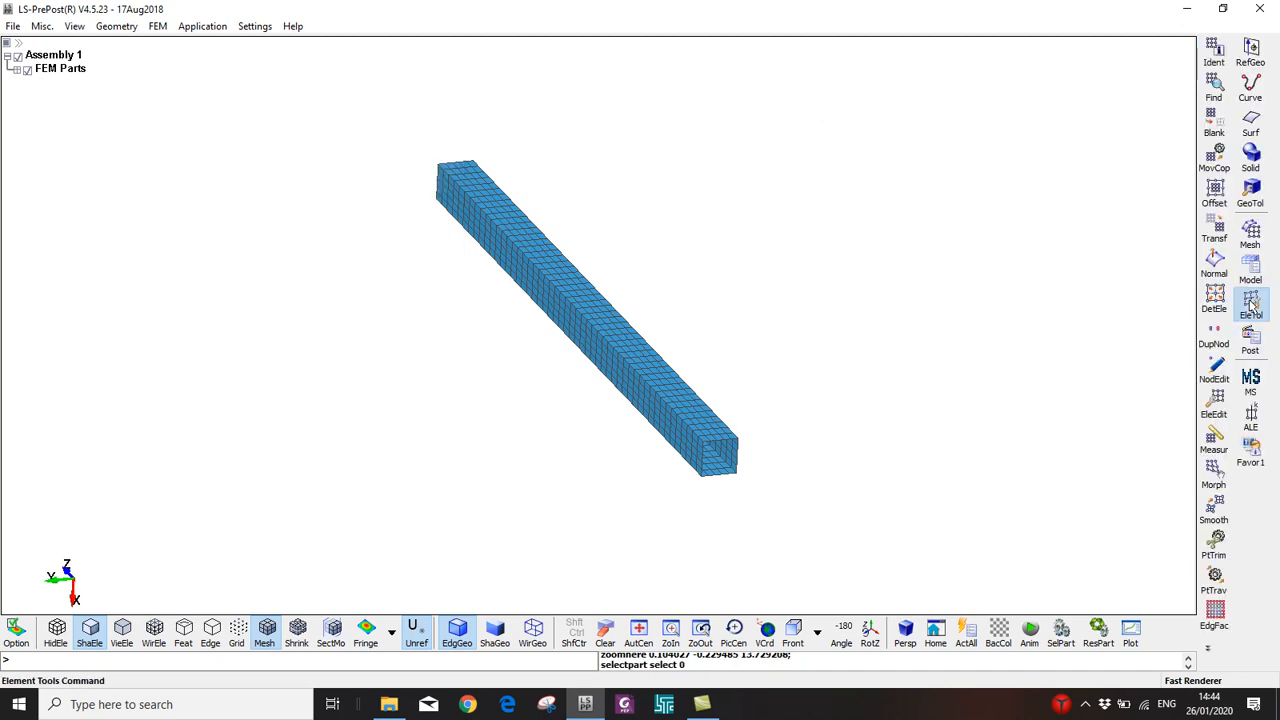
left_click(1213, 230)
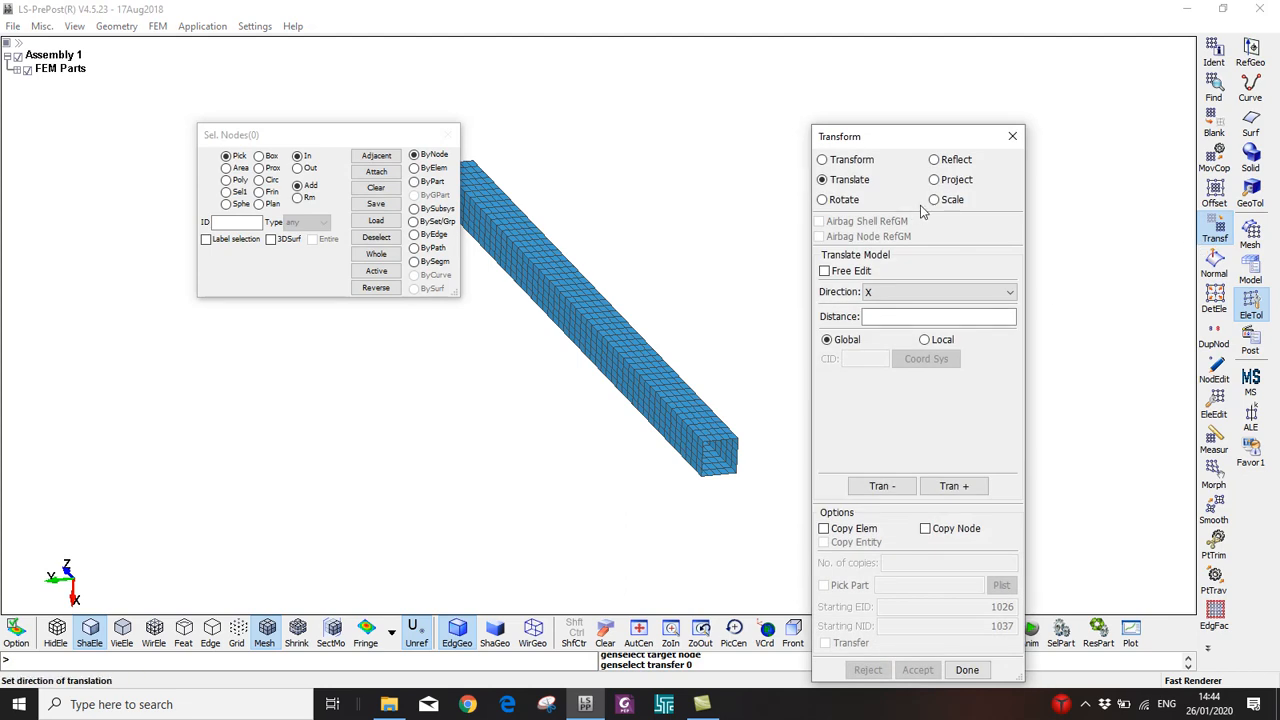
left_click(847, 205)
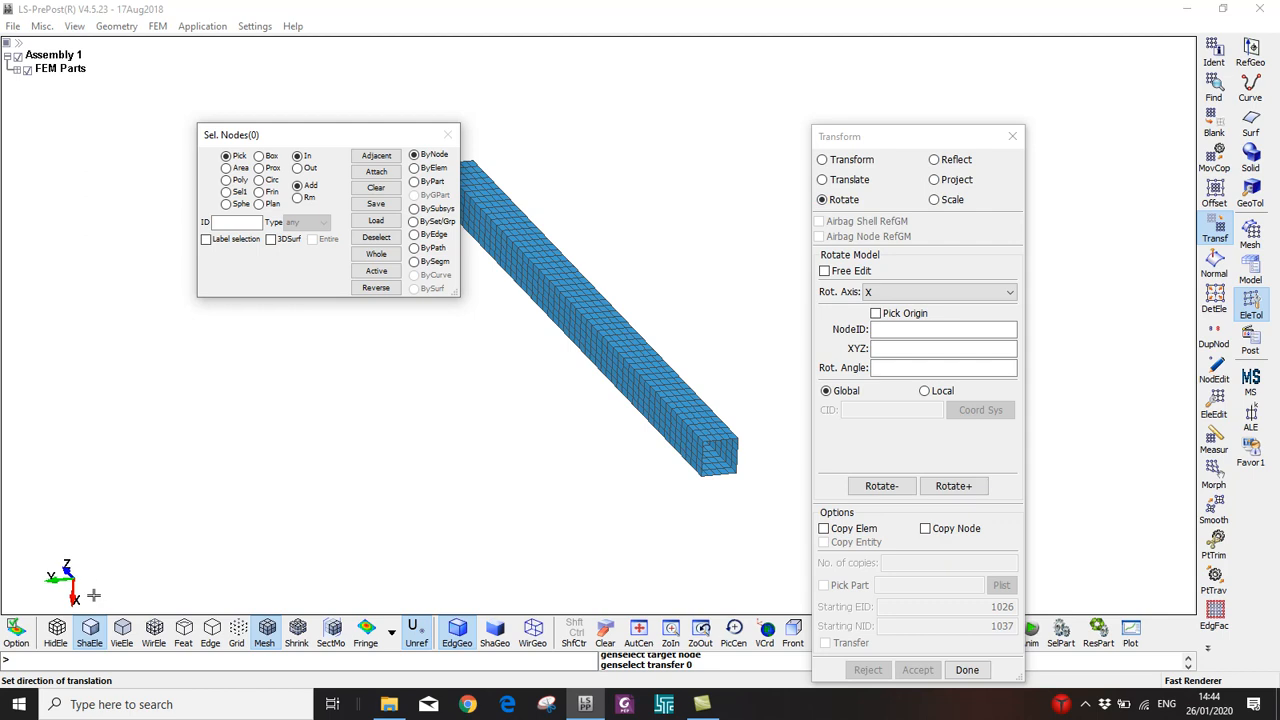
left_click(894, 292)
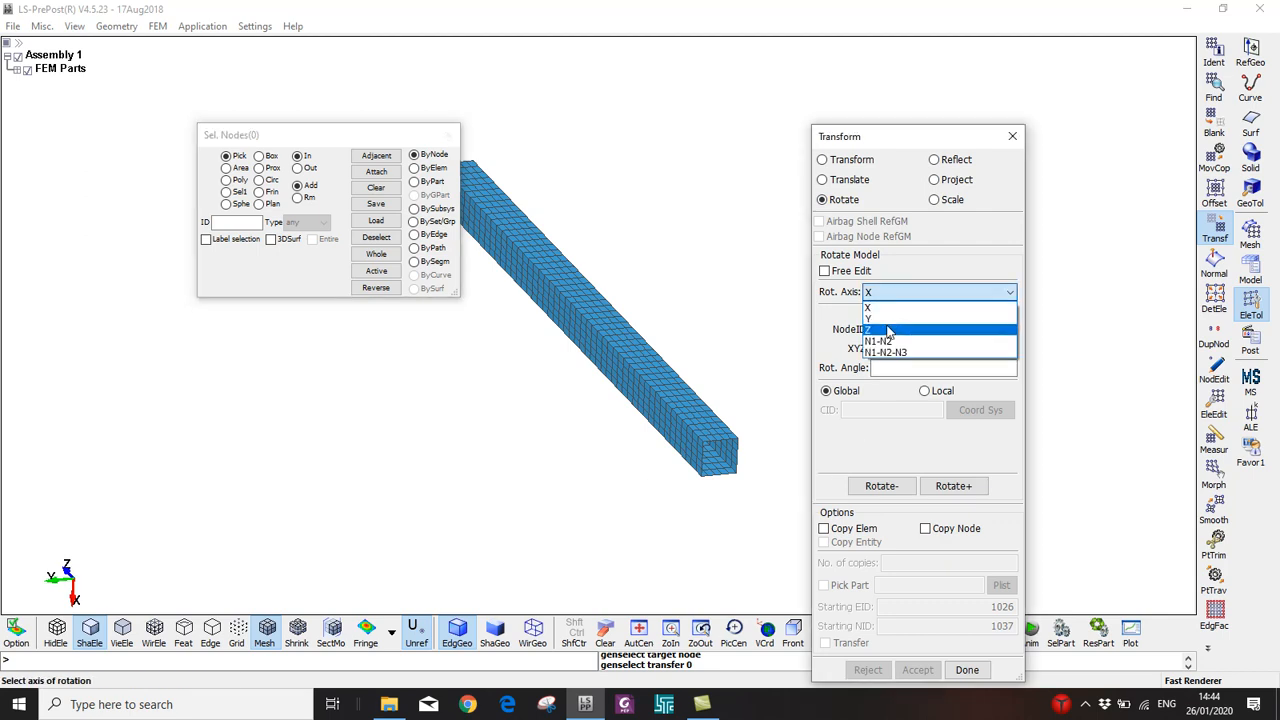
left_click(872, 307)
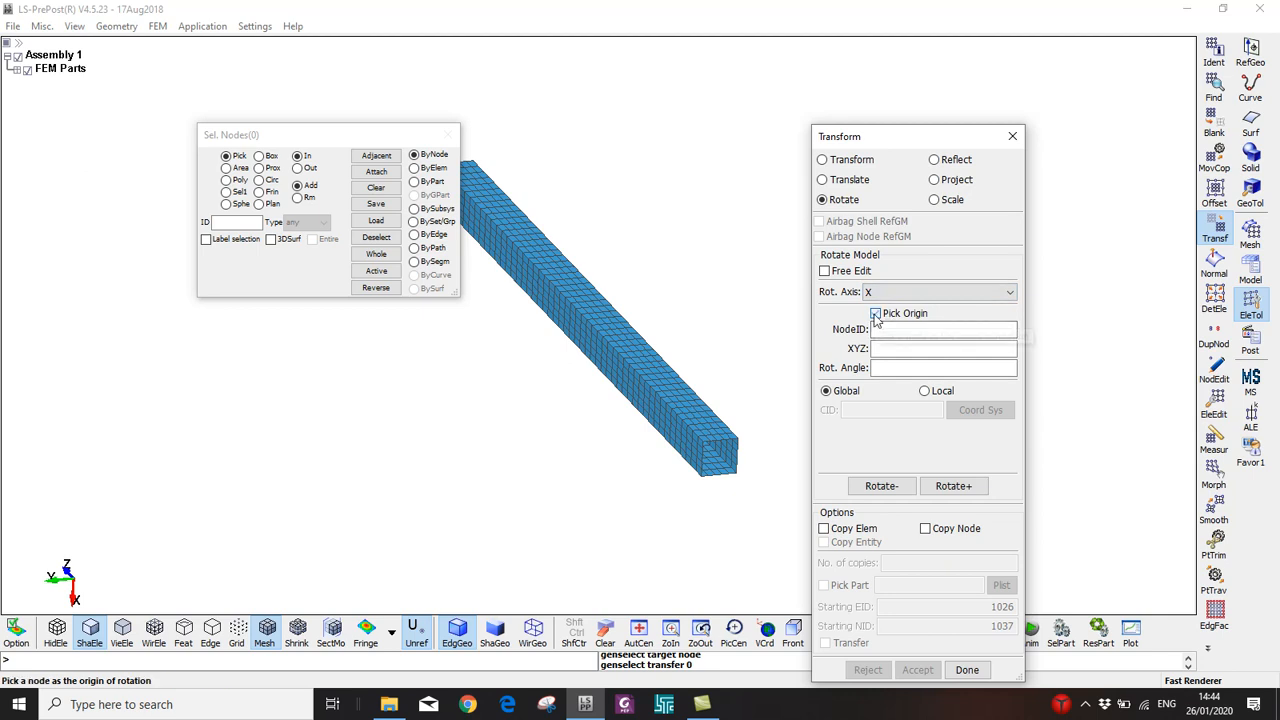
scroll(732, 445, "up", 2)
left_click(724, 437)
scroll(725, 436, "down", 2)
left_click(920, 369)
type("90")
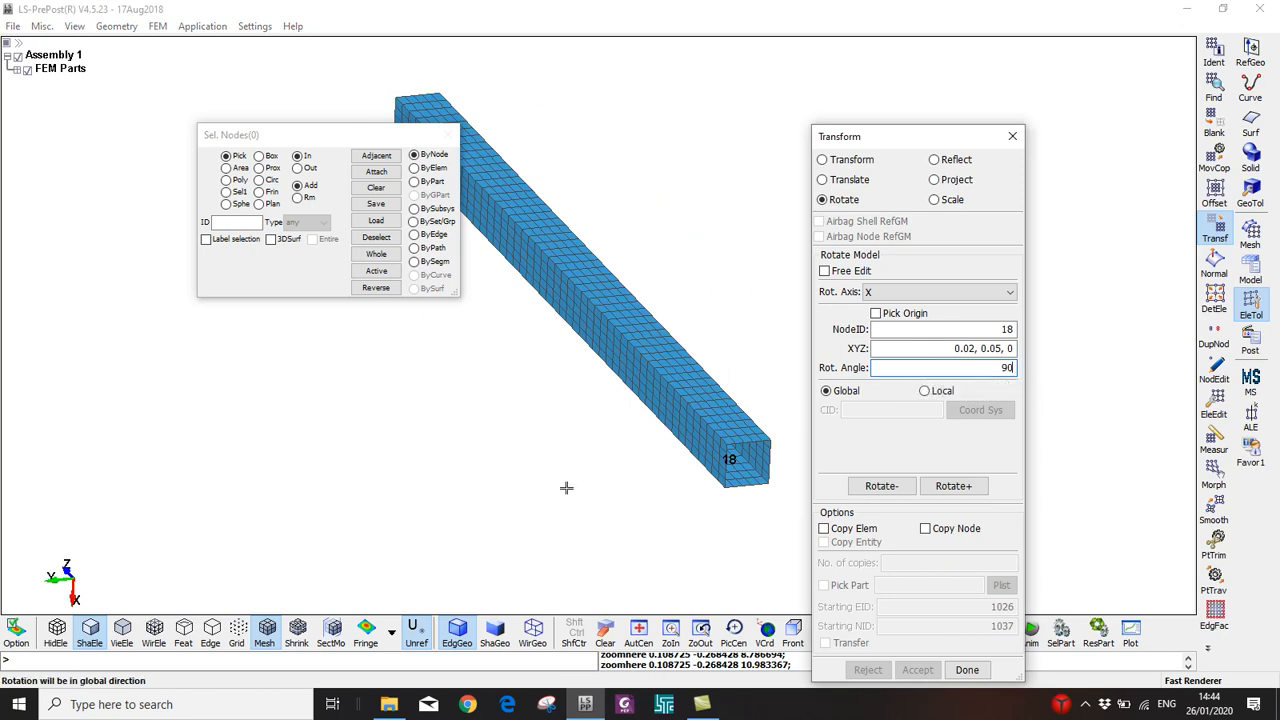
middle_click_drag(728, 497, 728, 476, "shift")
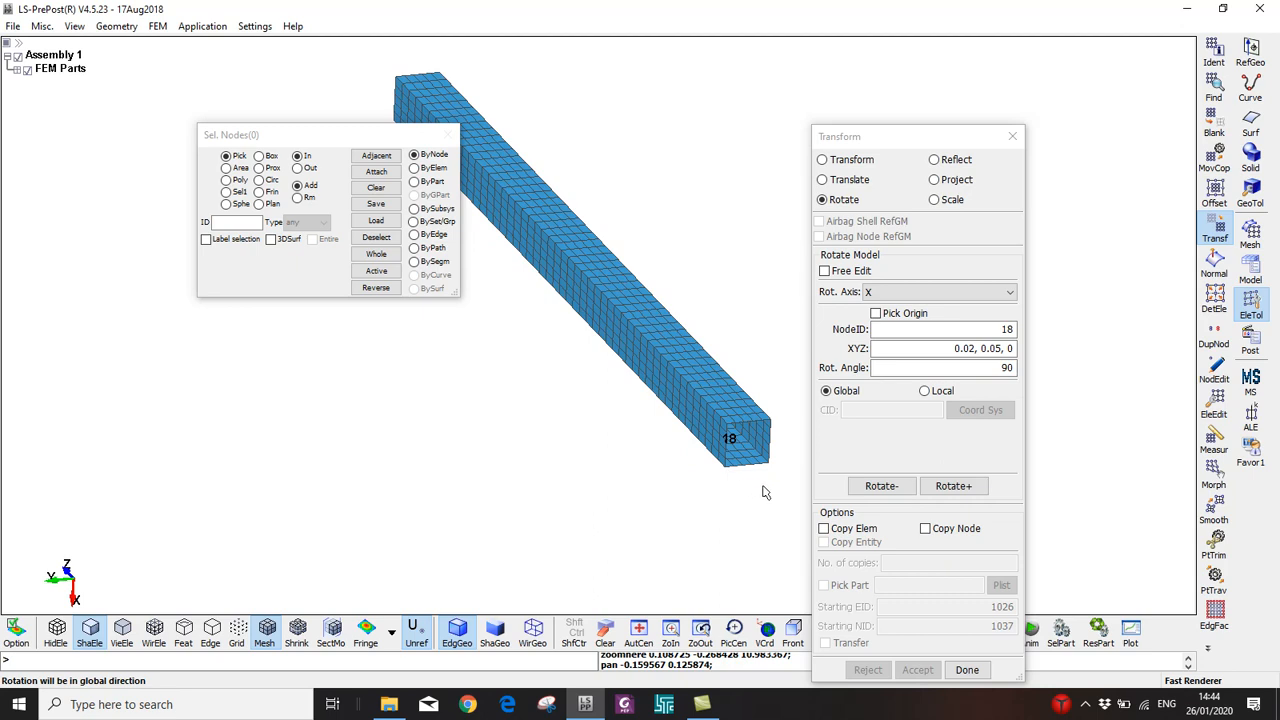
Select all nodes of the tube by part, try rotating them in the positive direction without copying, and reject the rotation
left_click(941, 488)
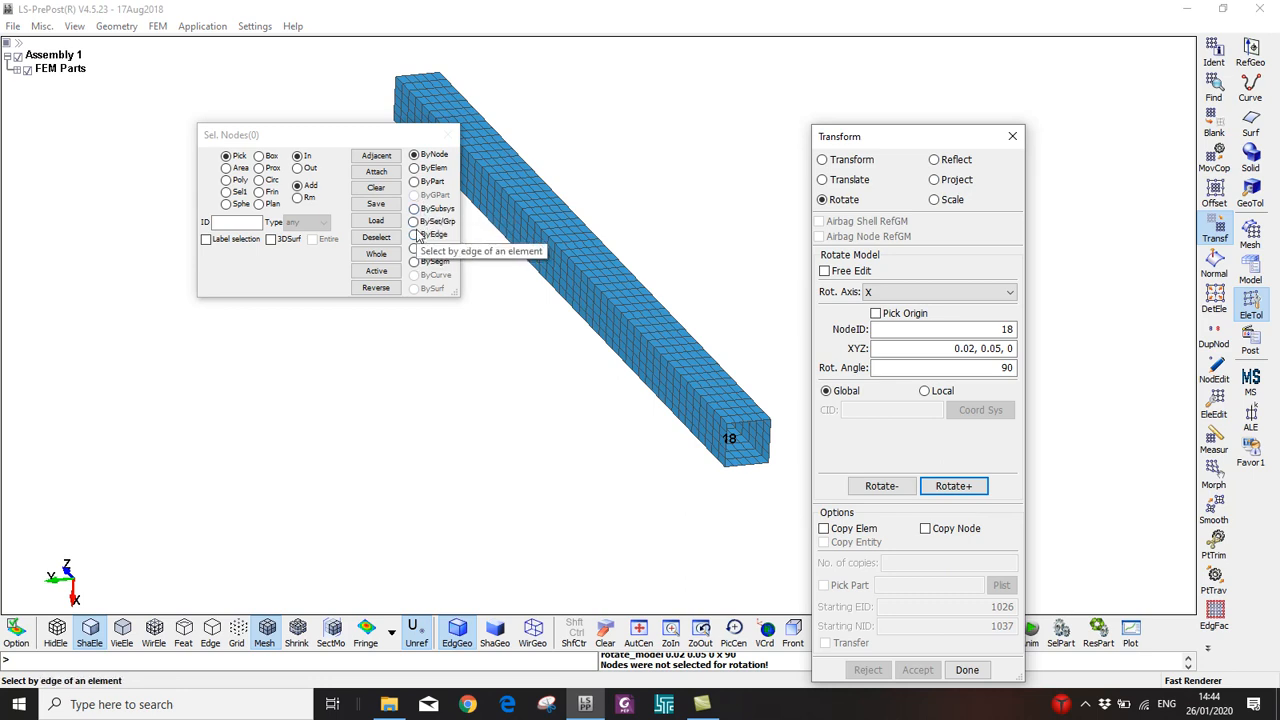
left_click(428, 182)
left_click(641, 302)
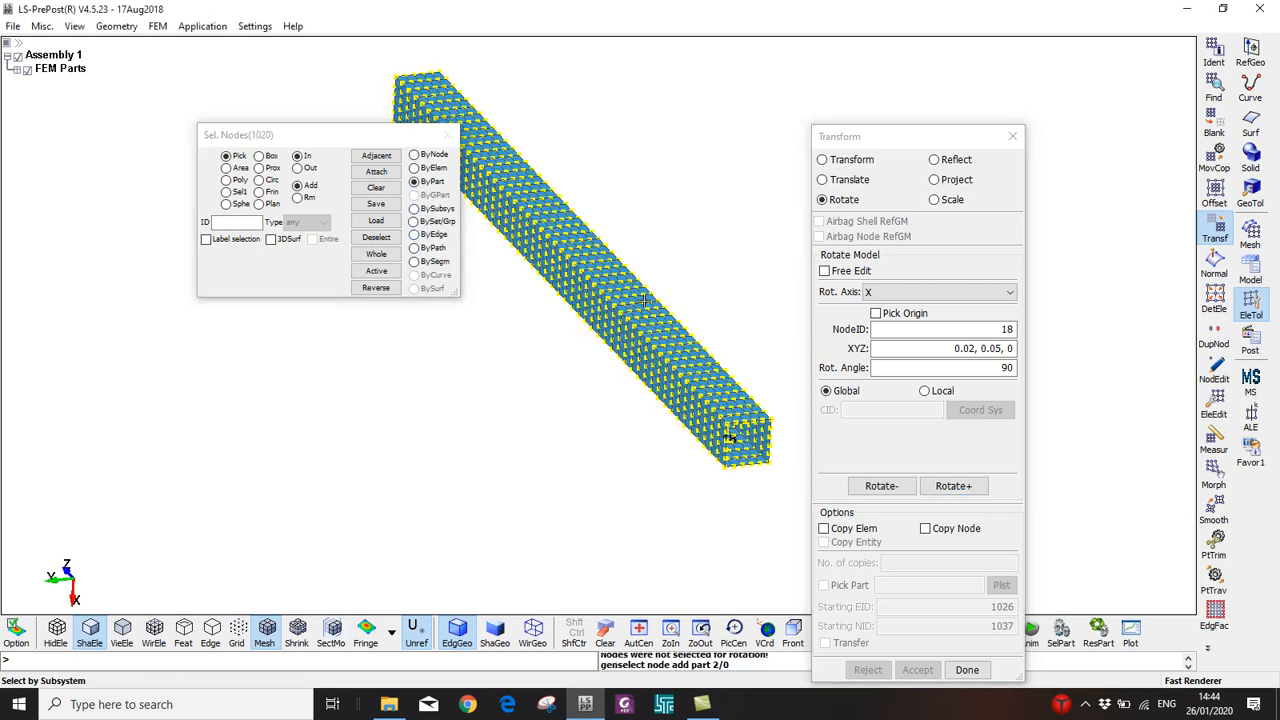
left_click(953, 486)
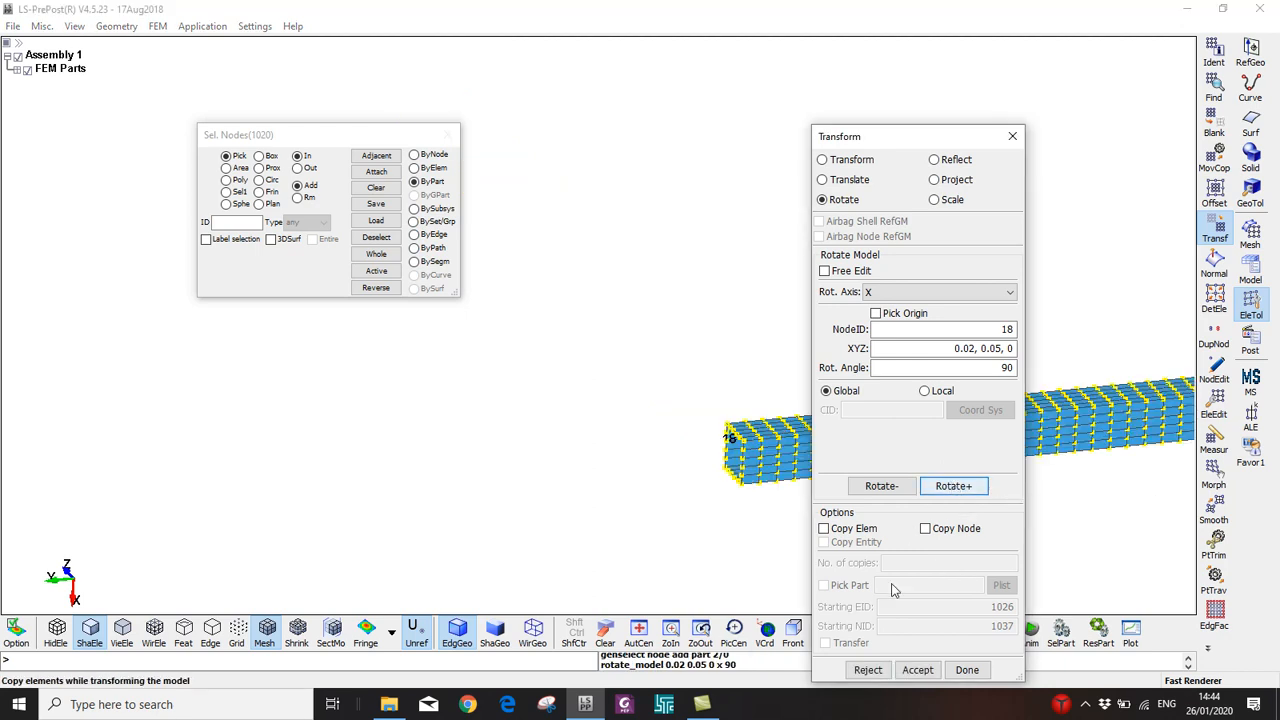
left_click(868, 670)
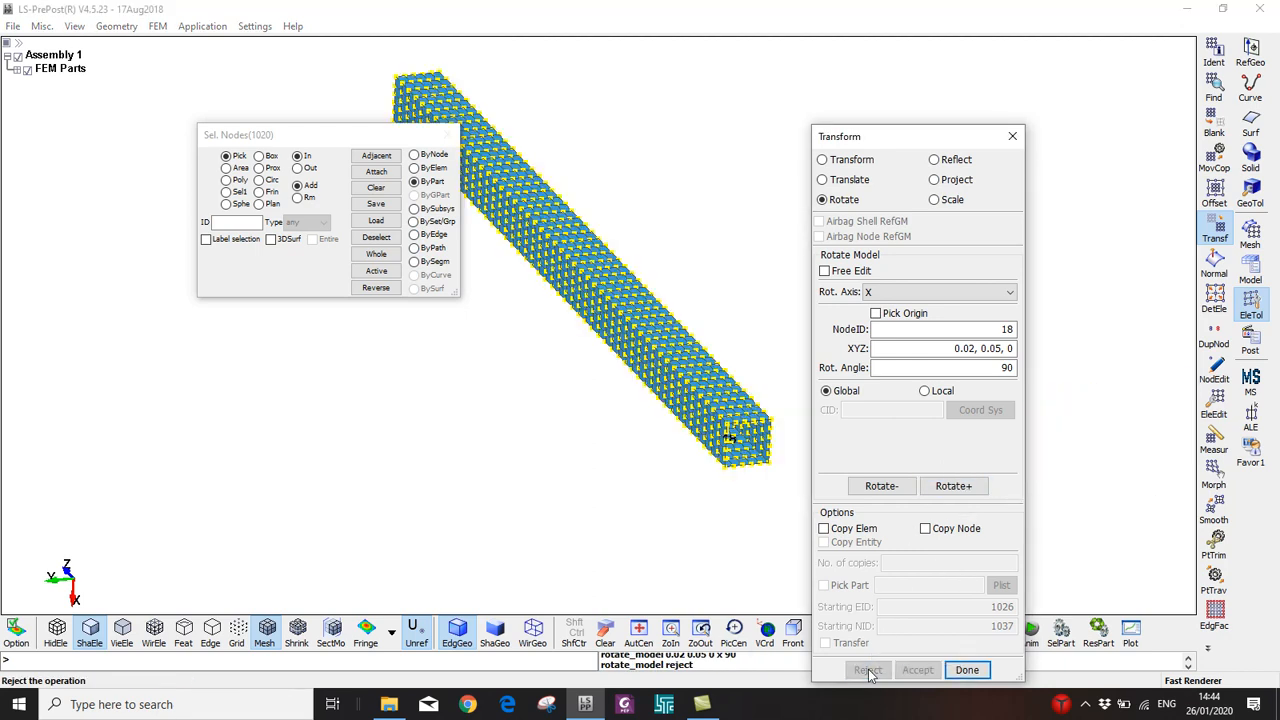
Copy the tube's elements with a 90-degree rotation in the negative direction about X and accept the second tube
left_click(824, 529)
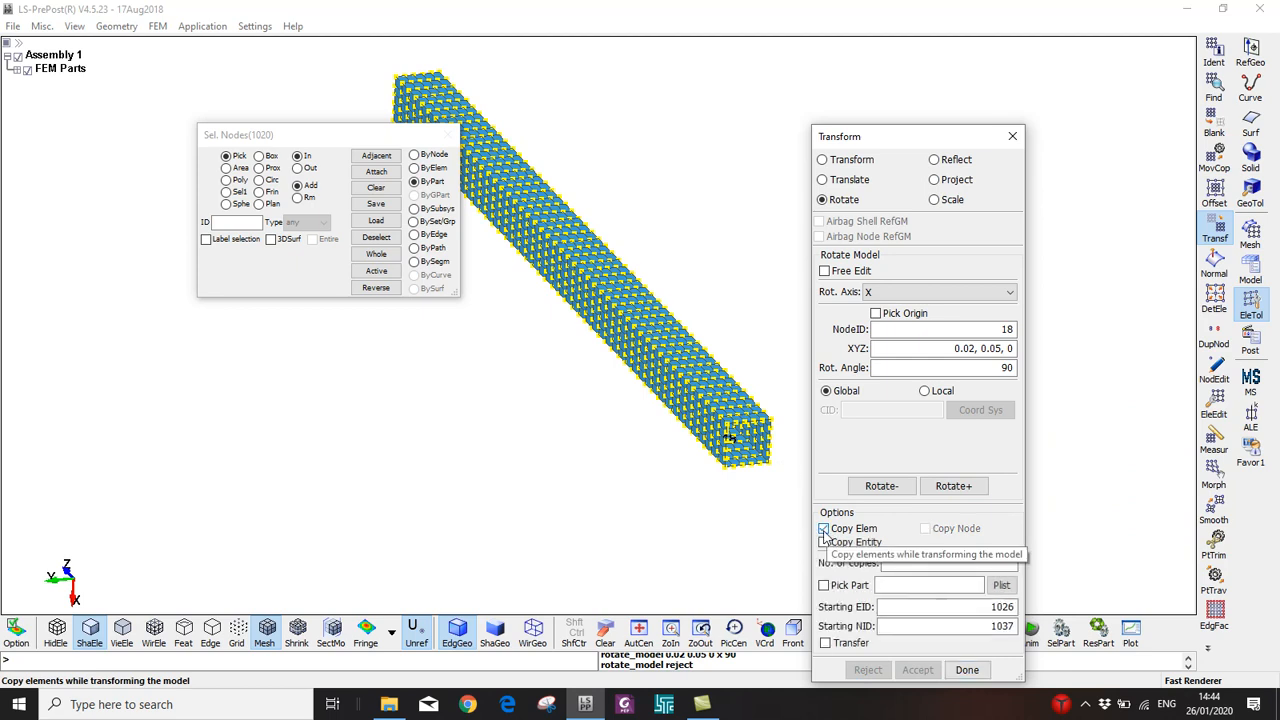
left_click(868, 490)
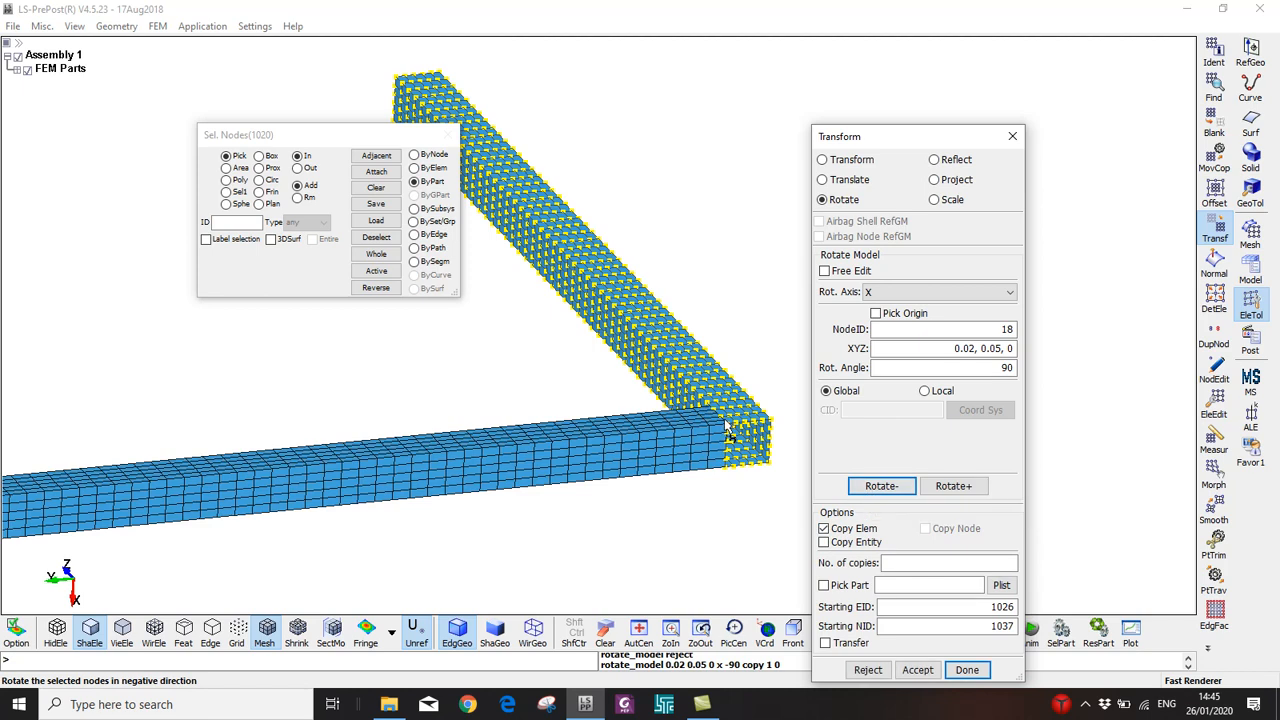
left_click(912, 672)
Examine the corner where the two perpendicular tubes meet and how their meshes overlap
middle_click_drag(725, 424, 749, 543)
scroll(607, 413, "up", 5)
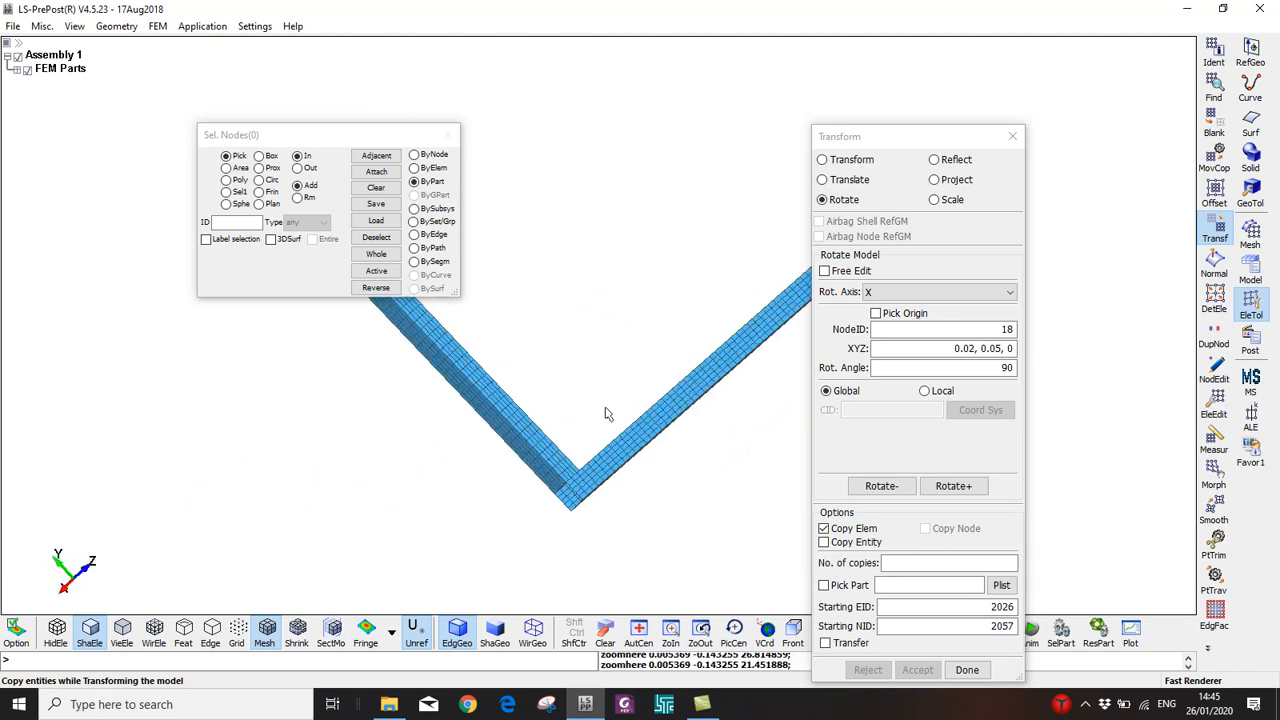
scroll(607, 413, "up", 2)
scroll(546, 526, "down", 3)
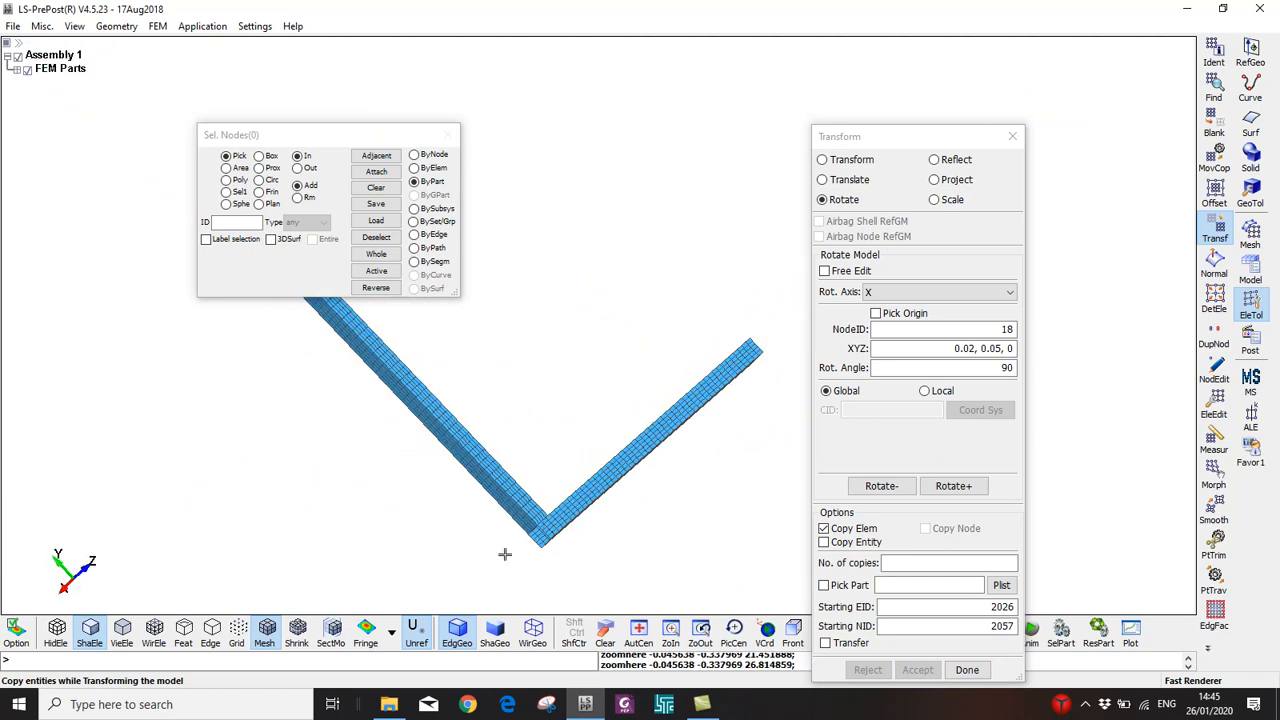
left_click_drag(598, 516, 505, 519, "shift")
scroll(505, 519, "up", 3)
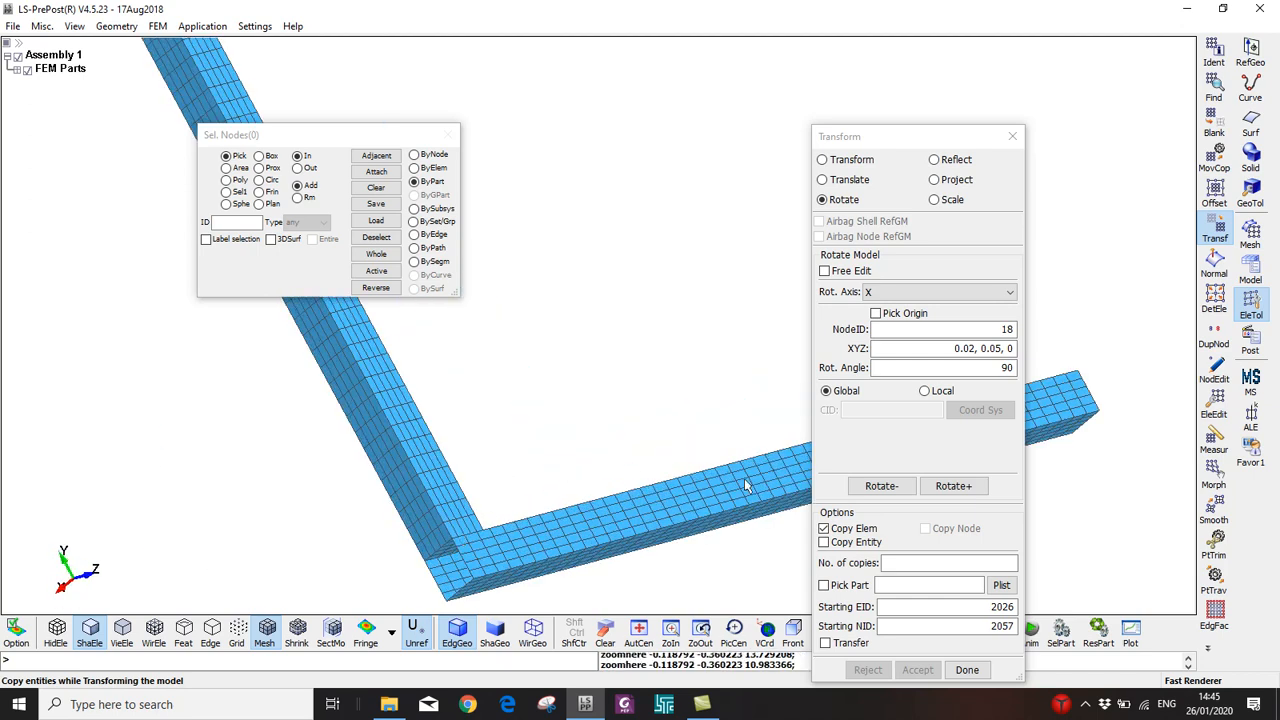
scroll(733, 479, "down", 2)
middle_click_drag(733, 479, 627, 483, "shift")
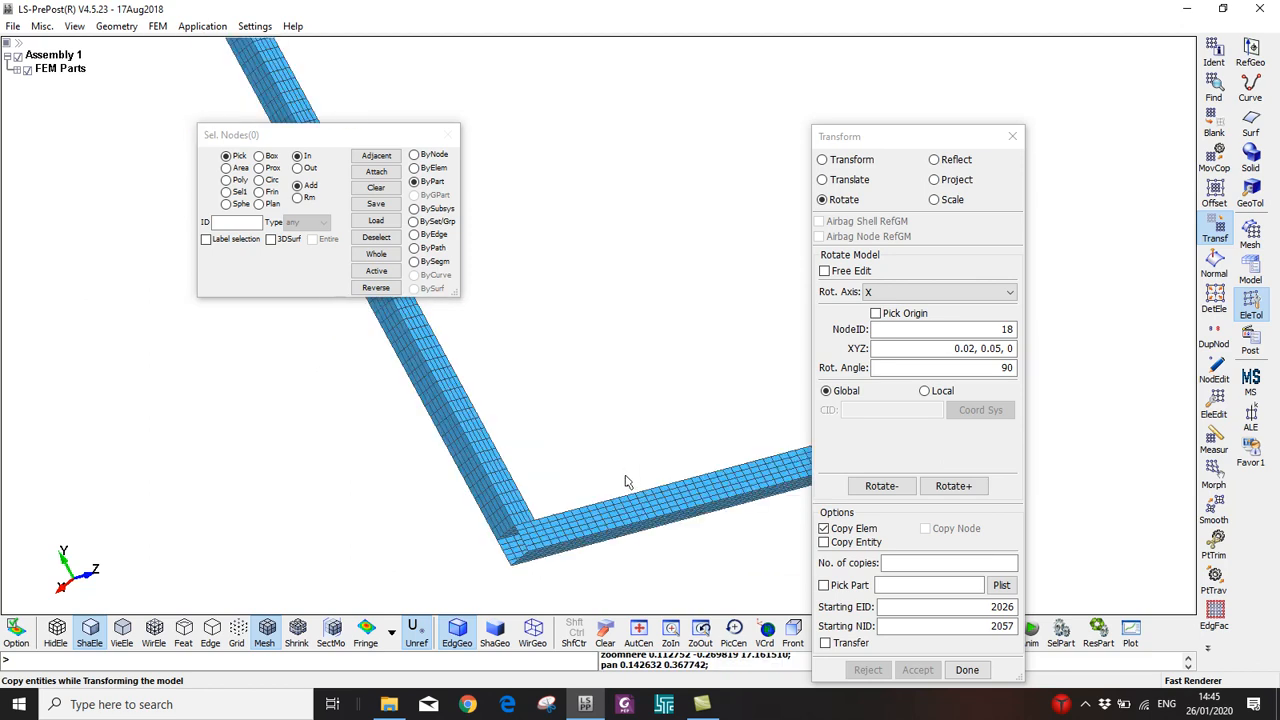
Set up a Translate transform along the global Z direction with a distance of 0.45
left_click(840, 184)
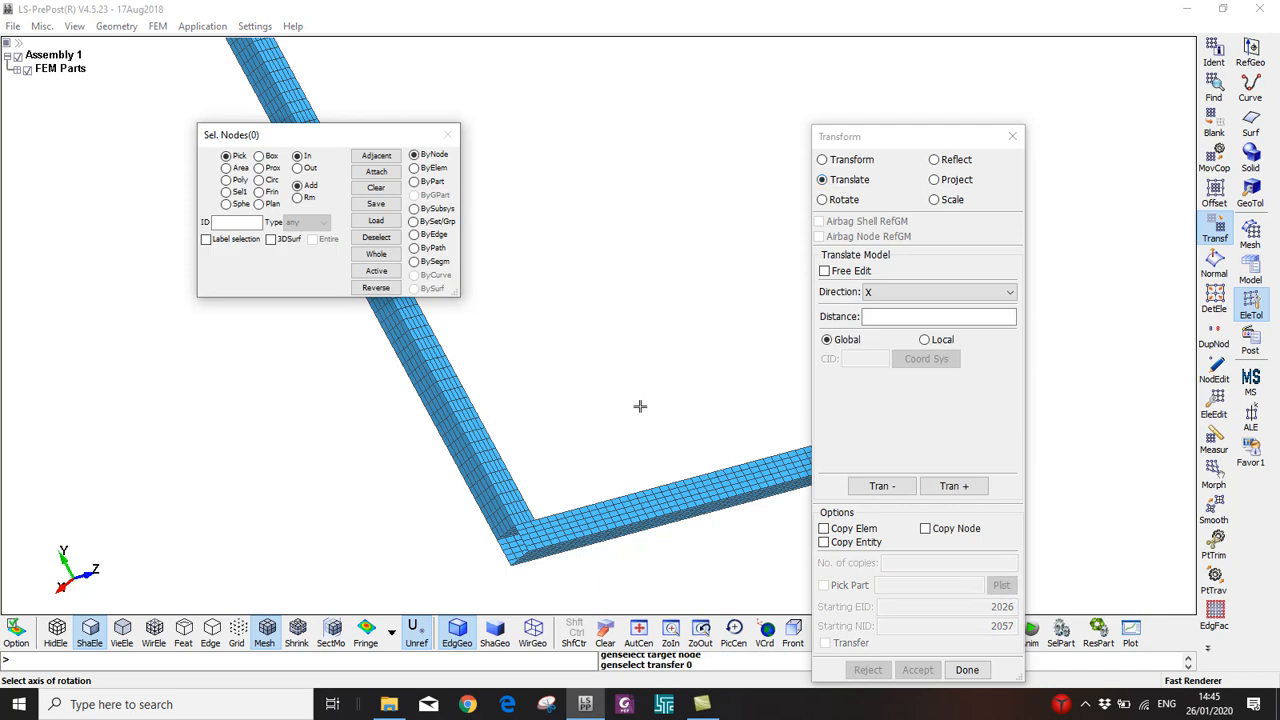
left_click(893, 291)
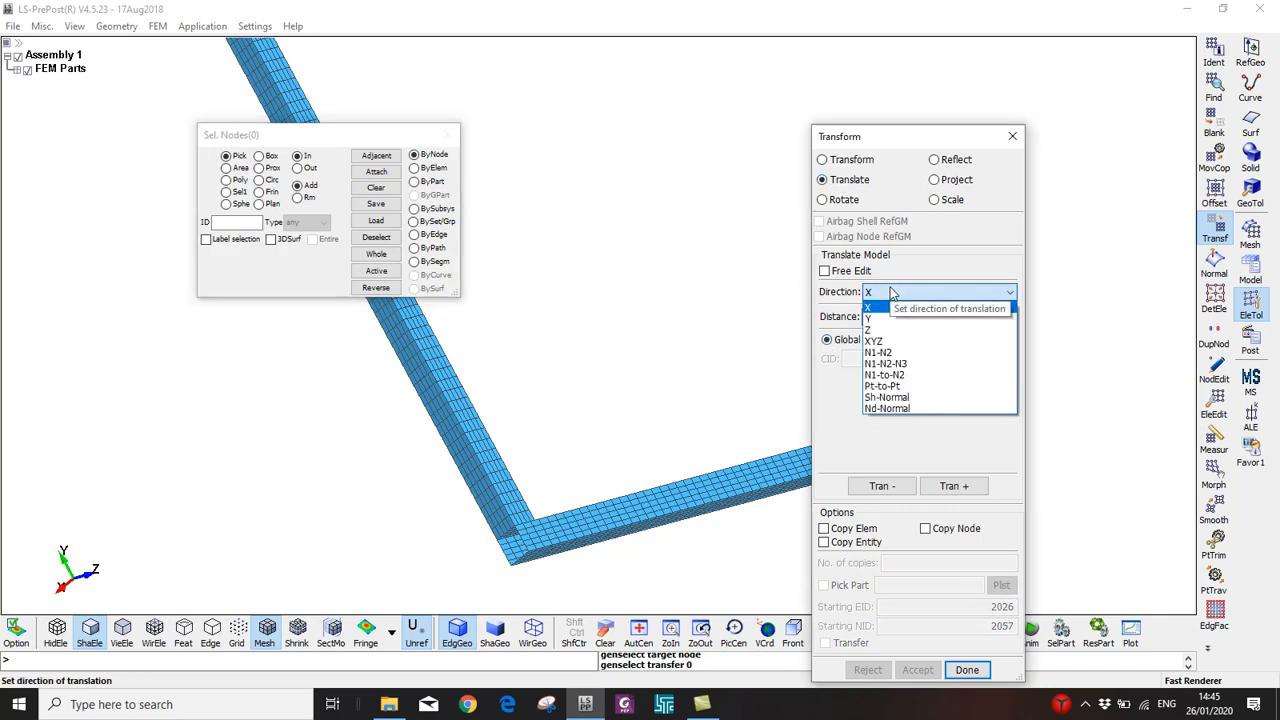
left_click(880, 329)
left_click(884, 317)
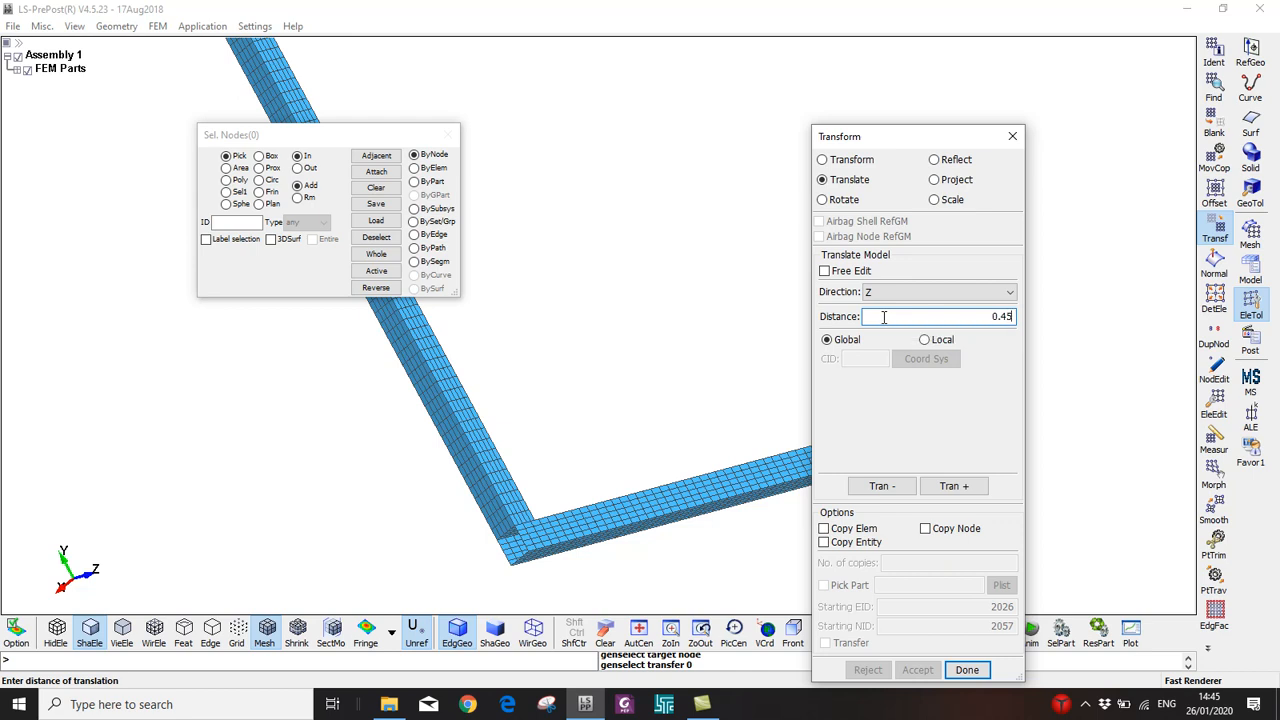
left_click(430, 182)
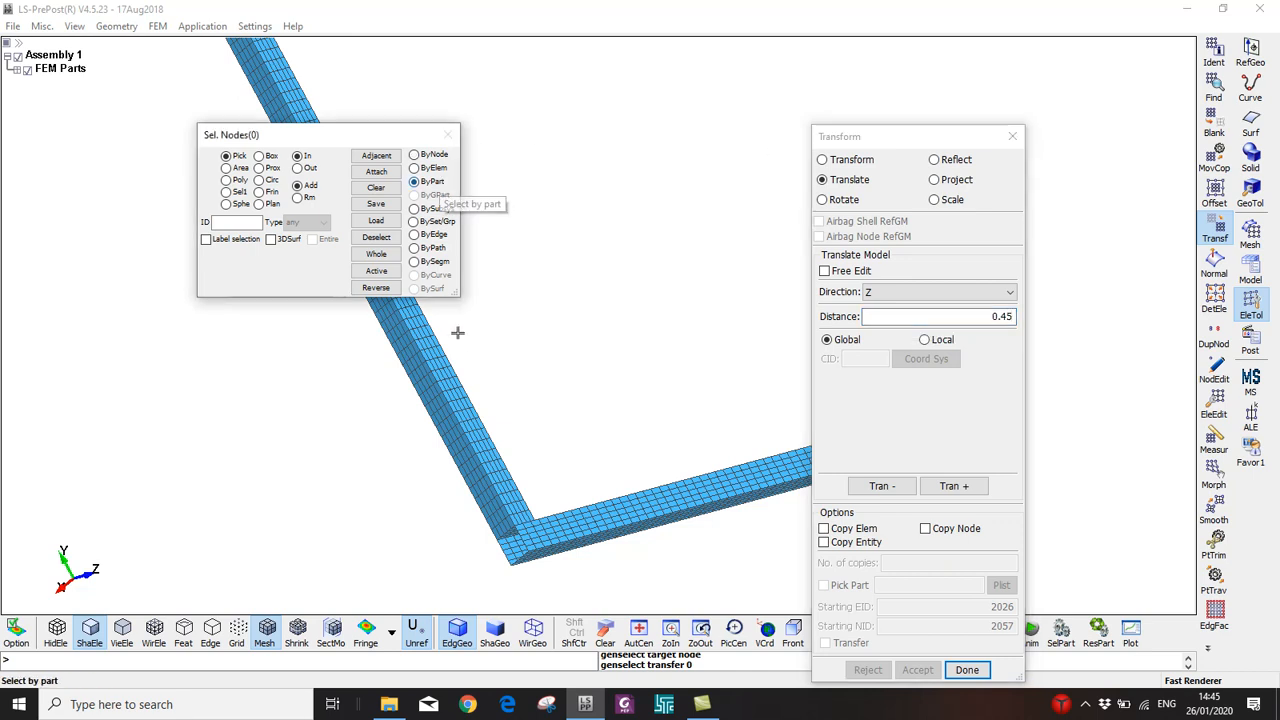
left_click(453, 390)
left_click(453, 390)
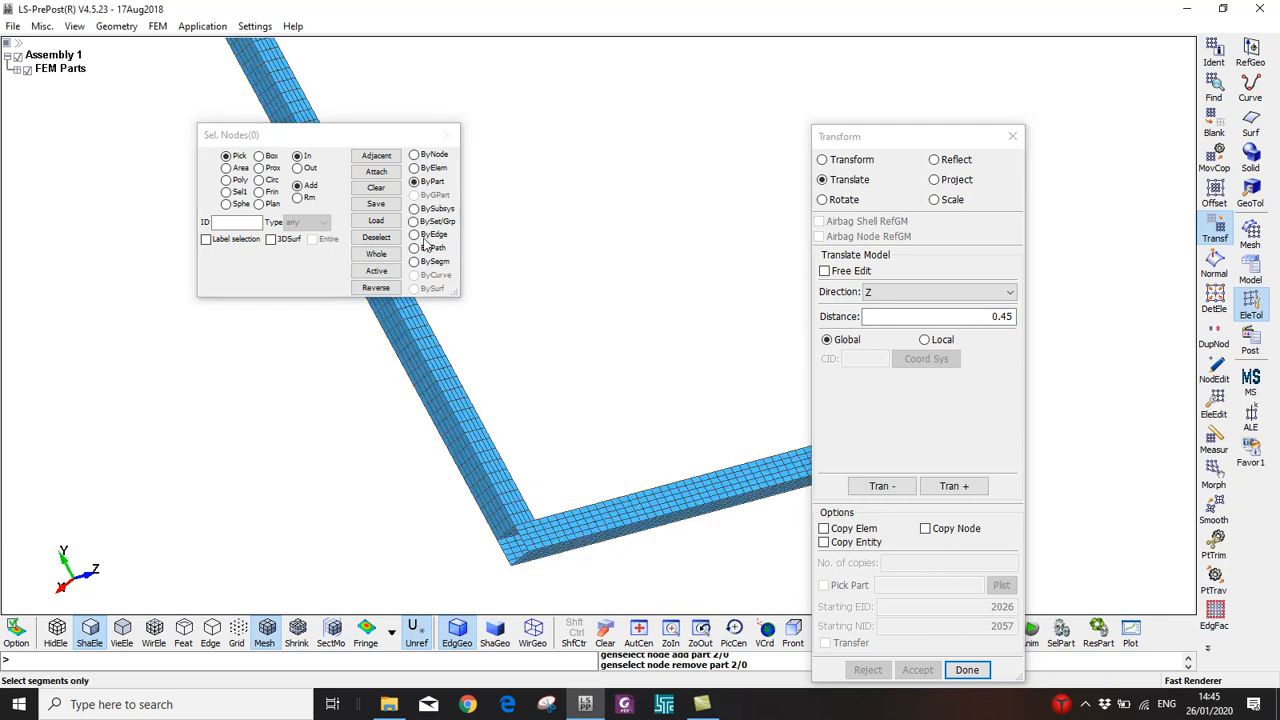
Select the nodes on two adjacent faces of the Y-direction tube by element, with propagation at an angle of 5
left_click(425, 168)
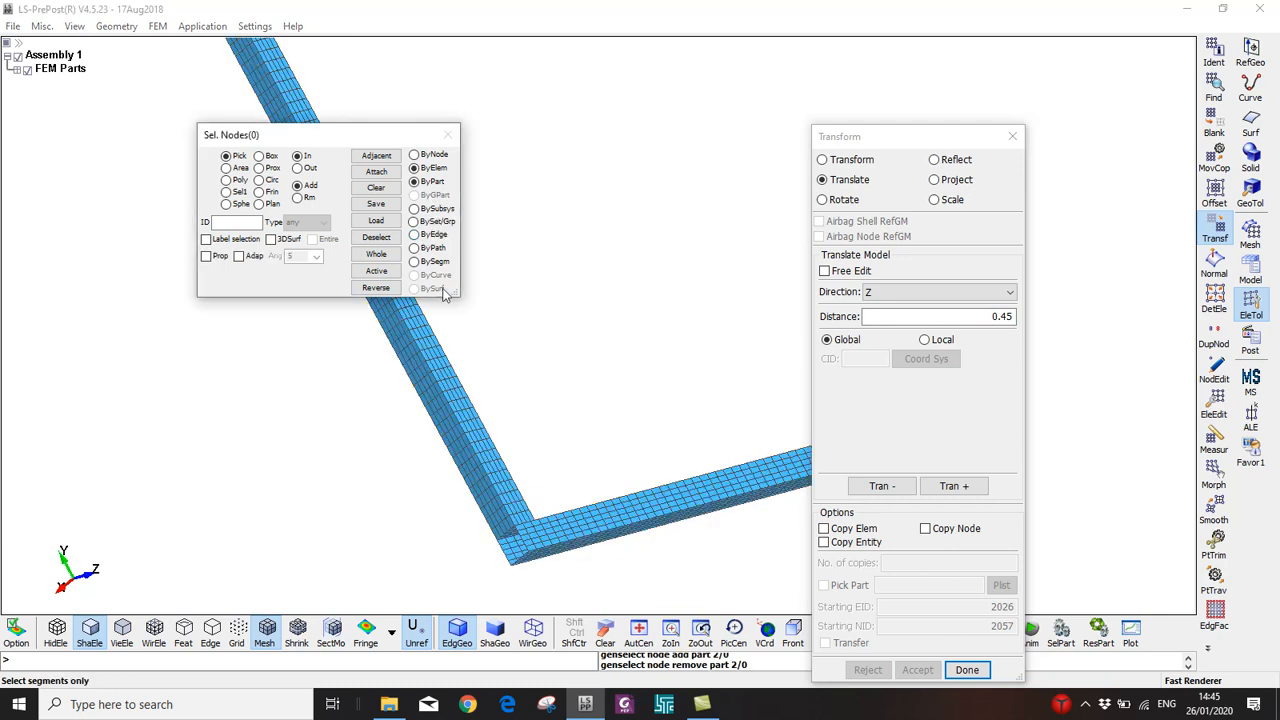
left_click(206, 256)
left_click(458, 406)
left_click(466, 462)
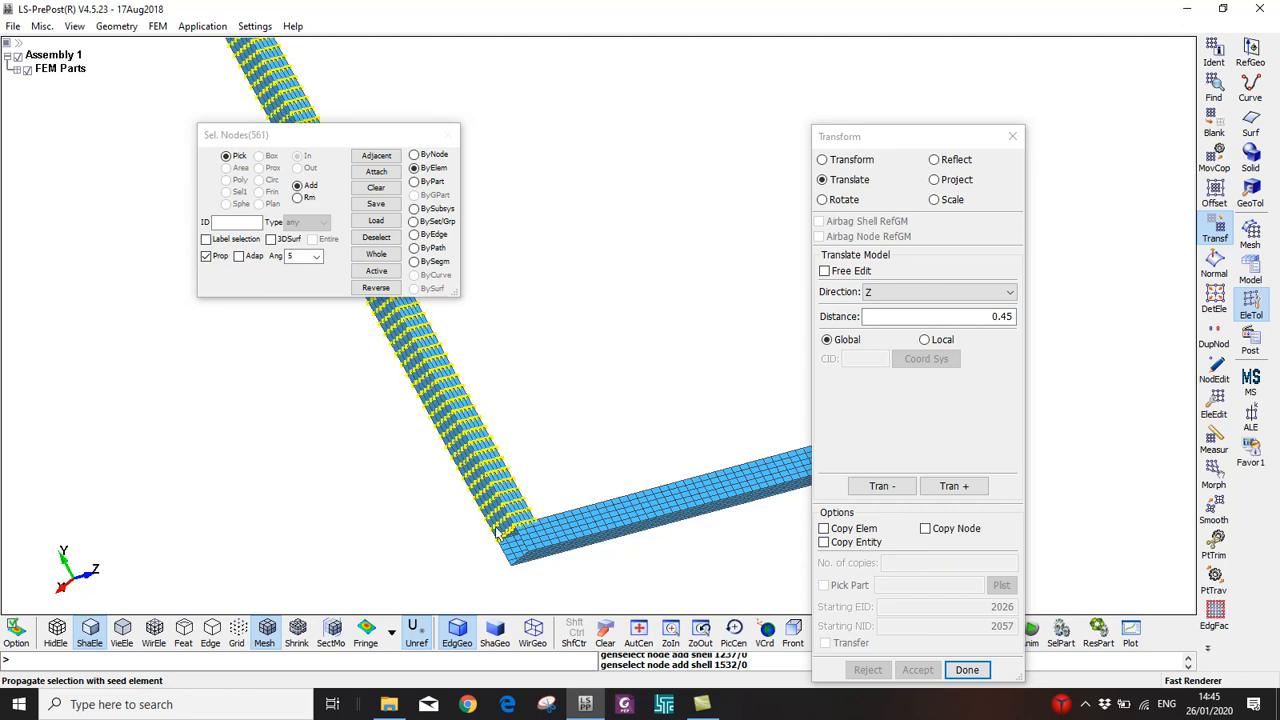
scroll(494, 540, "up", 3)
scroll(577, 473, "down", 6)
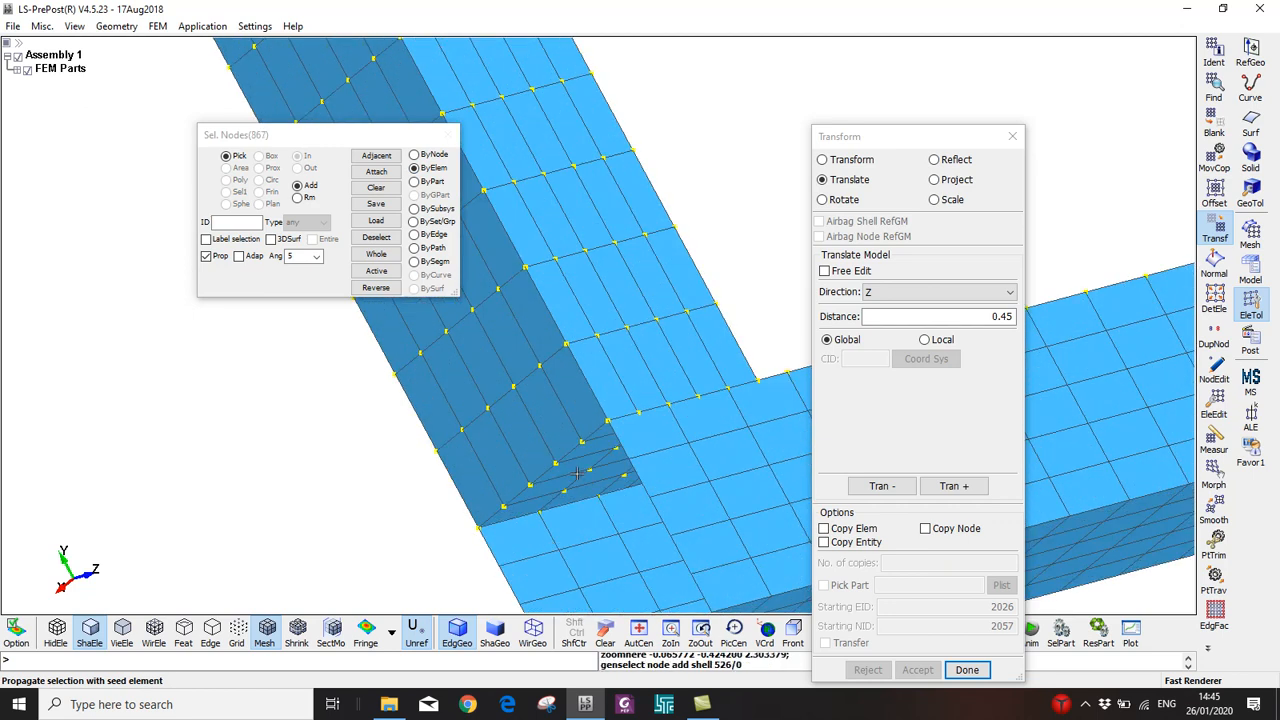
scroll(532, 475, "up", 2)
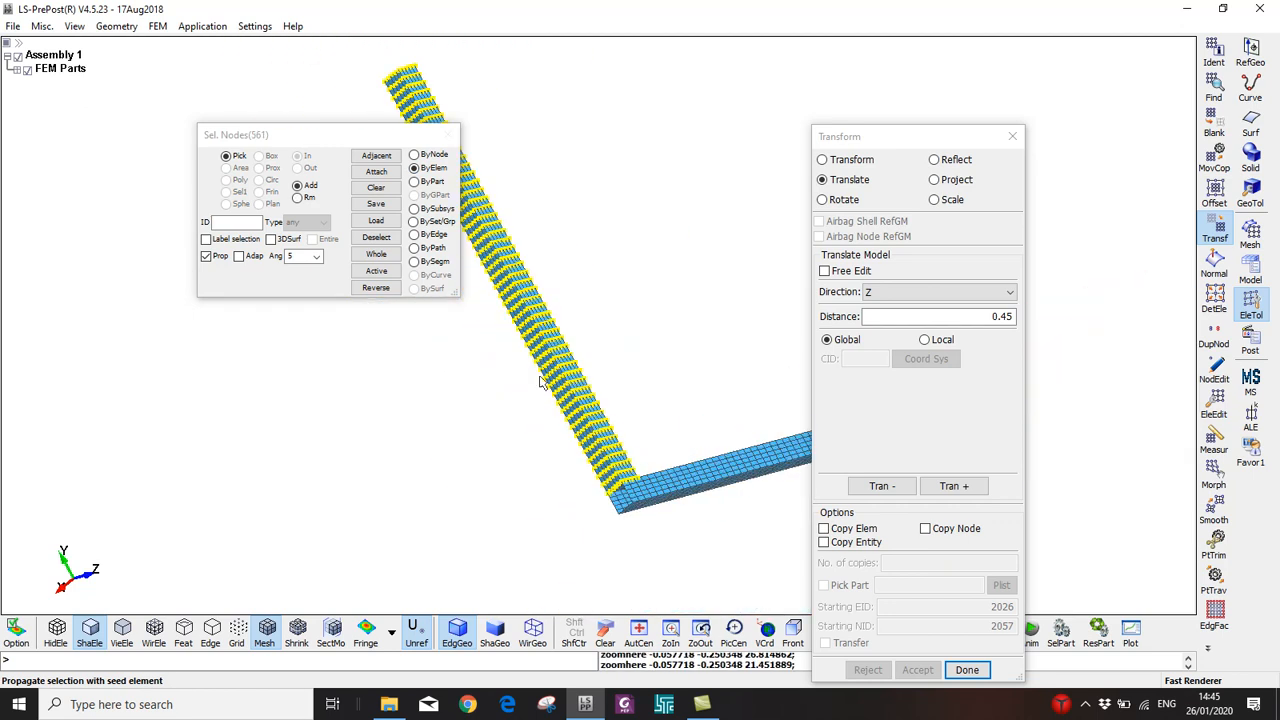
Add the nodes on the two remaining faces of the Y-direction tube to the propagated selection
scroll(543, 327, "down", 6)
left_click_drag(554, 290, 676, 467, "shift")
scroll(676, 467, "up", 4)
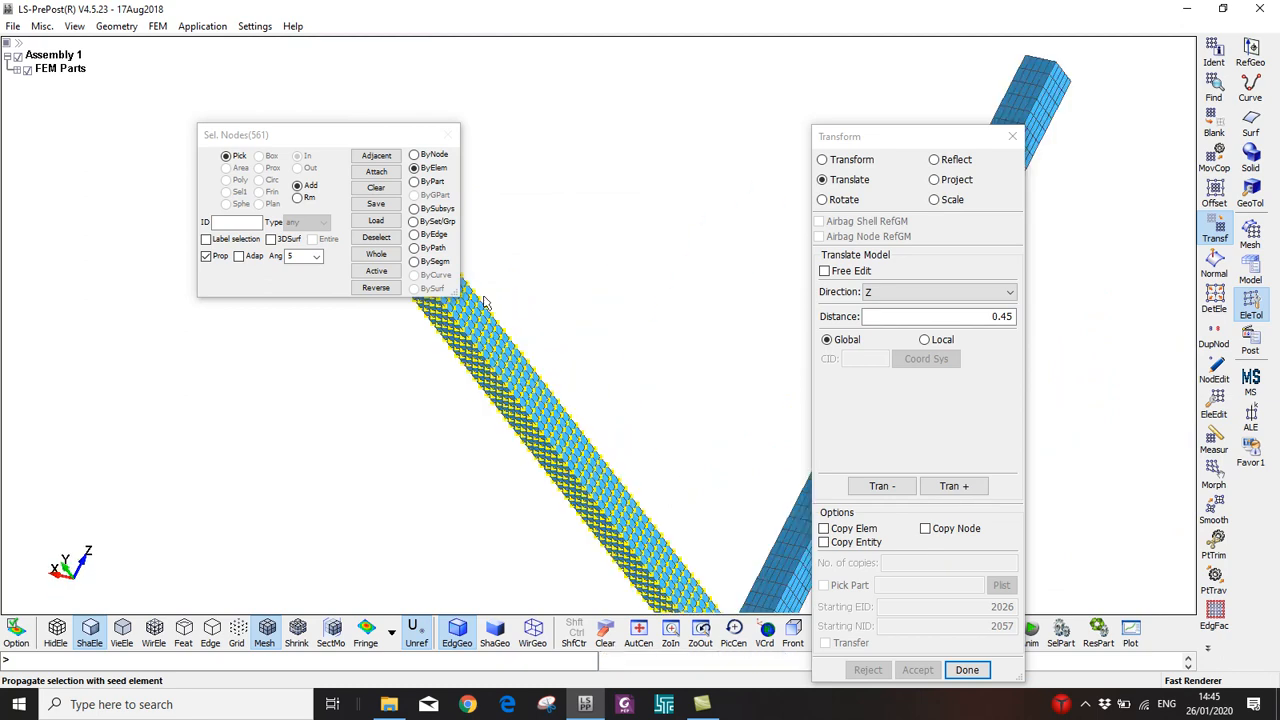
left_click(720, 416)
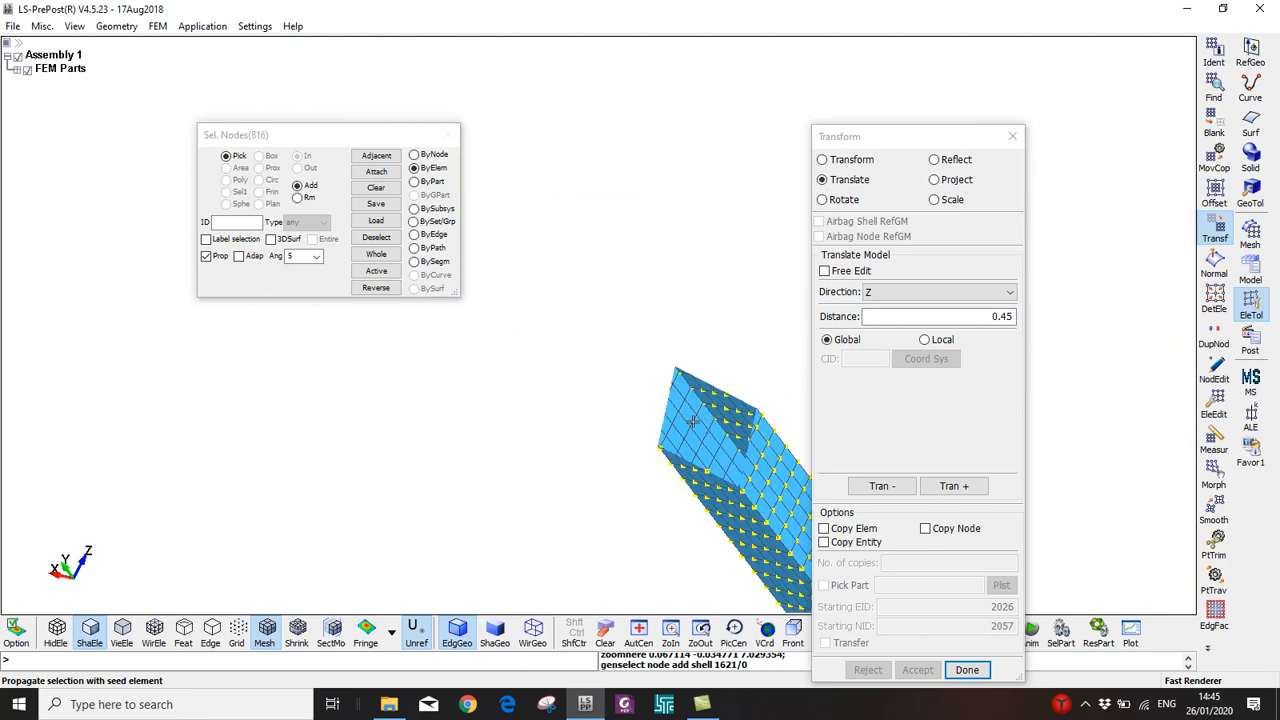
left_click(690, 428)
scroll(690, 428, "down", 7)
middle_click_drag(690, 428, 400, 304, "shift")
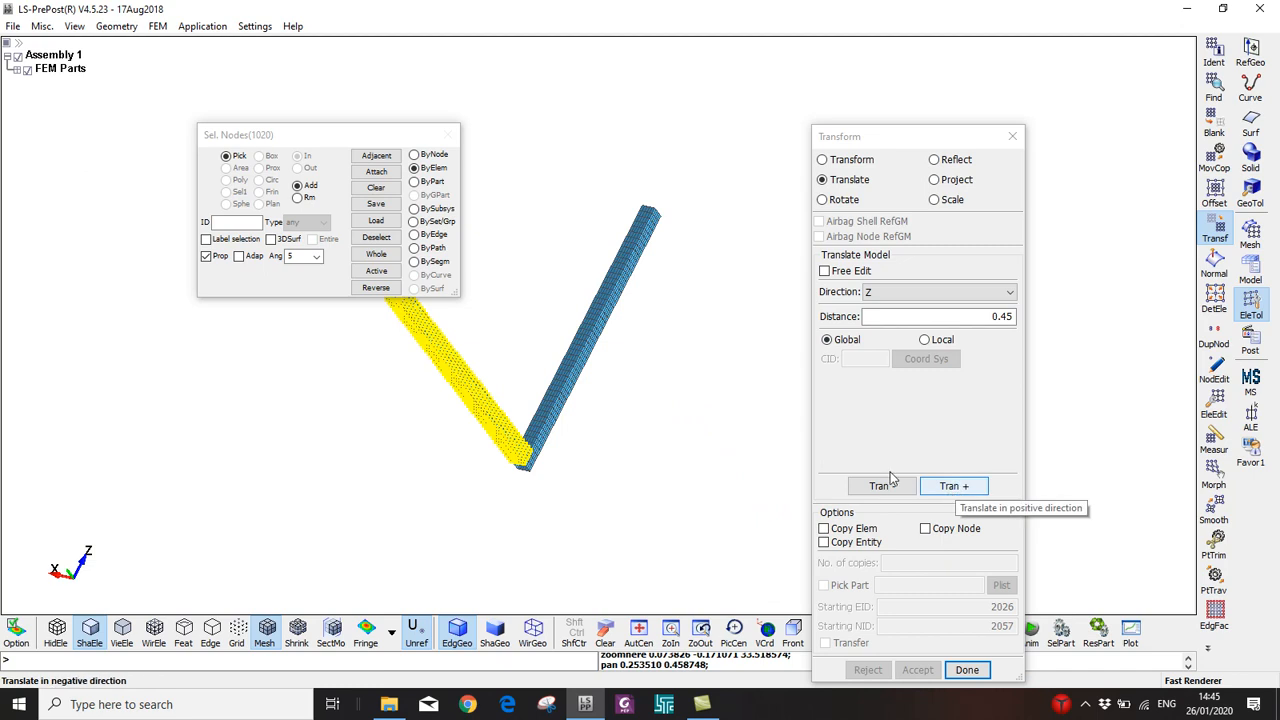
Translate the selected tube in the positive Z direction, check its junction with the other tube in the front view, and accept the move
left_click(951, 488)
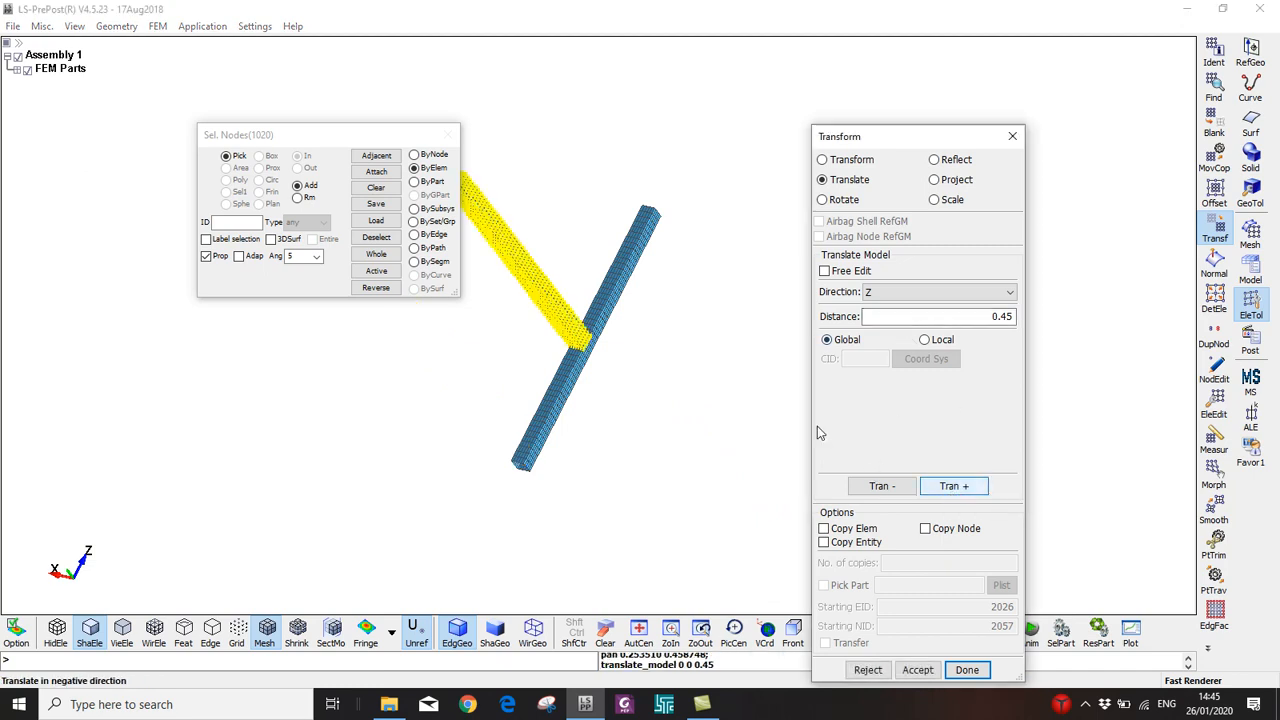
left_click(792, 632)
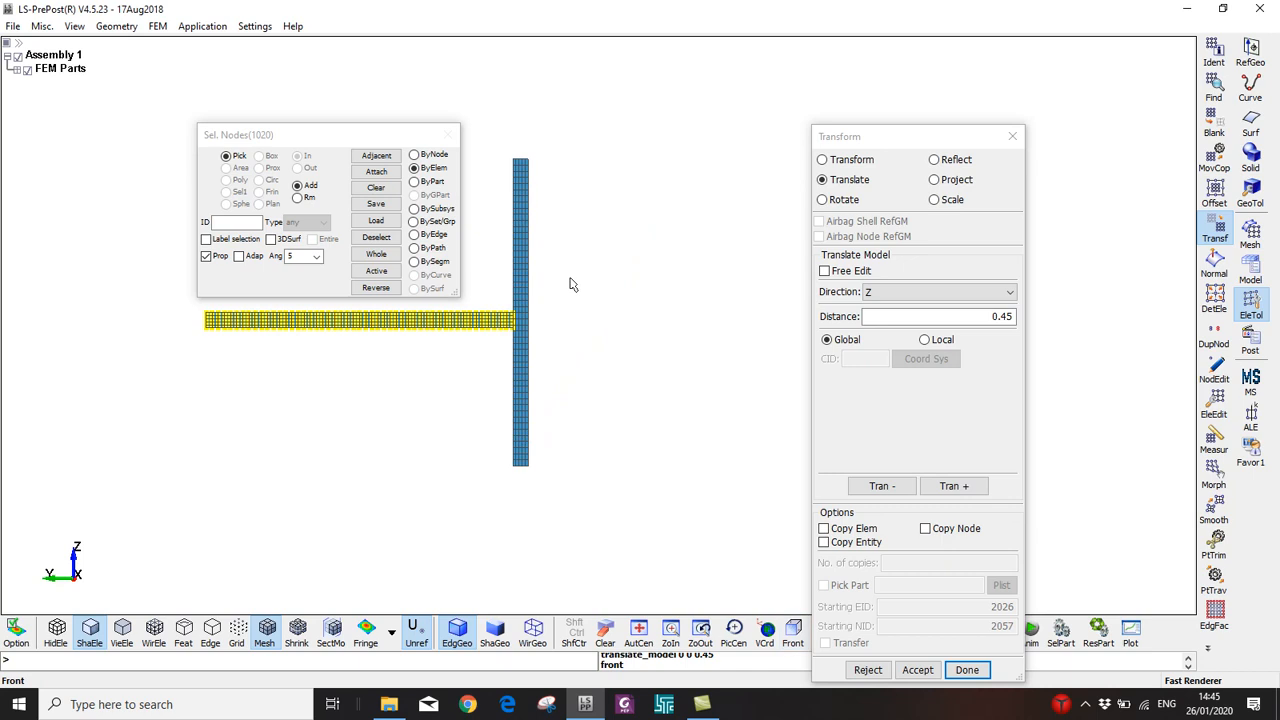
middle_click_drag(570, 284, 691, 323, "shift")
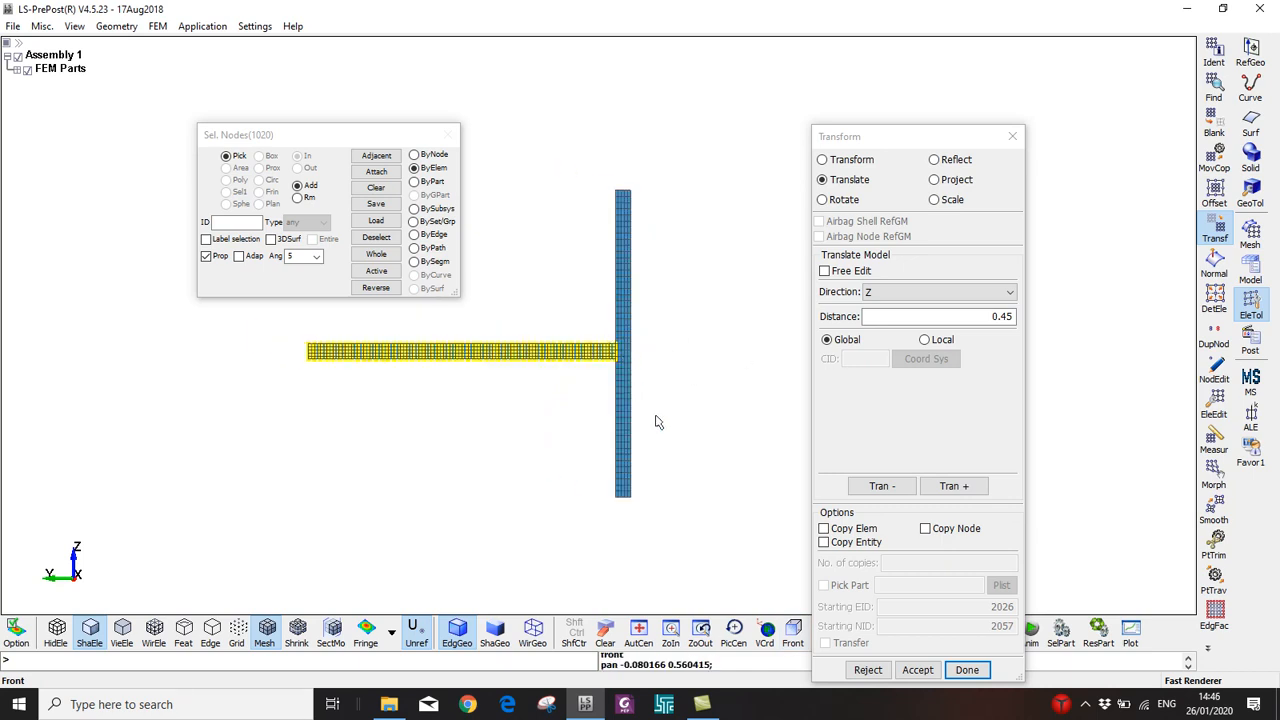
scroll(630, 360, "up", 2)
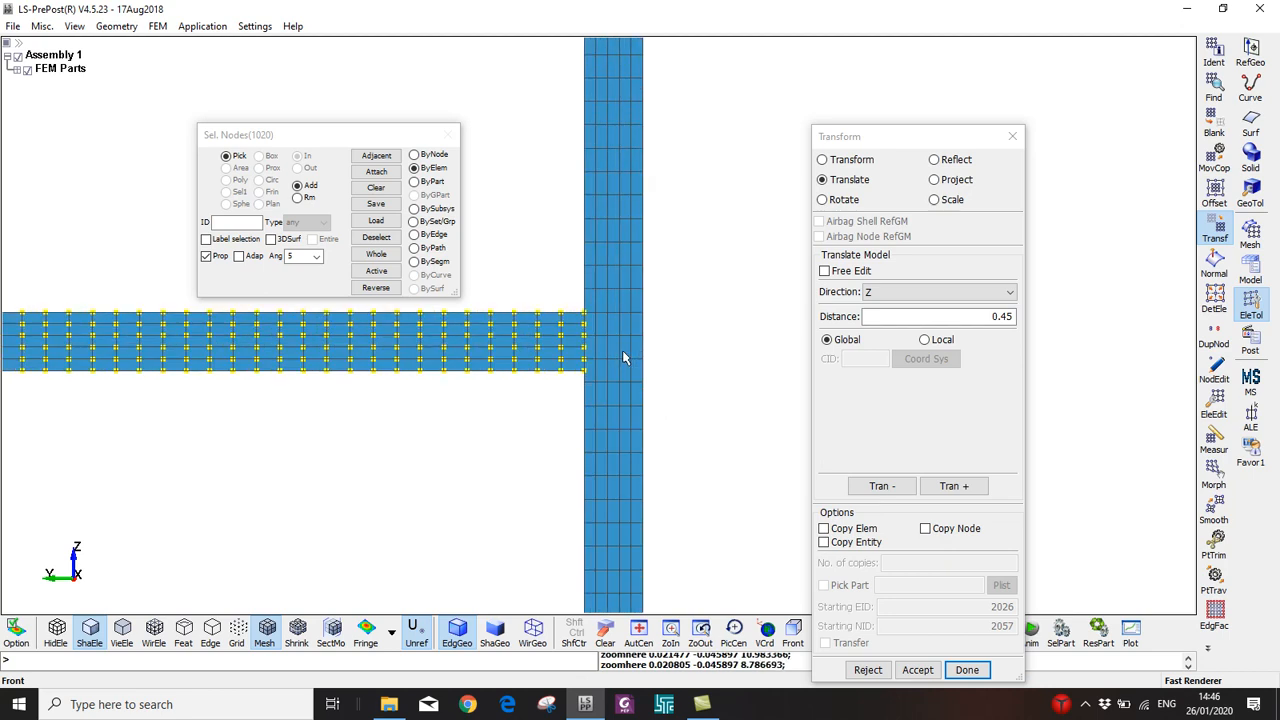
scroll(622, 357, "up", 2)
scroll(622, 357, "down", 3)
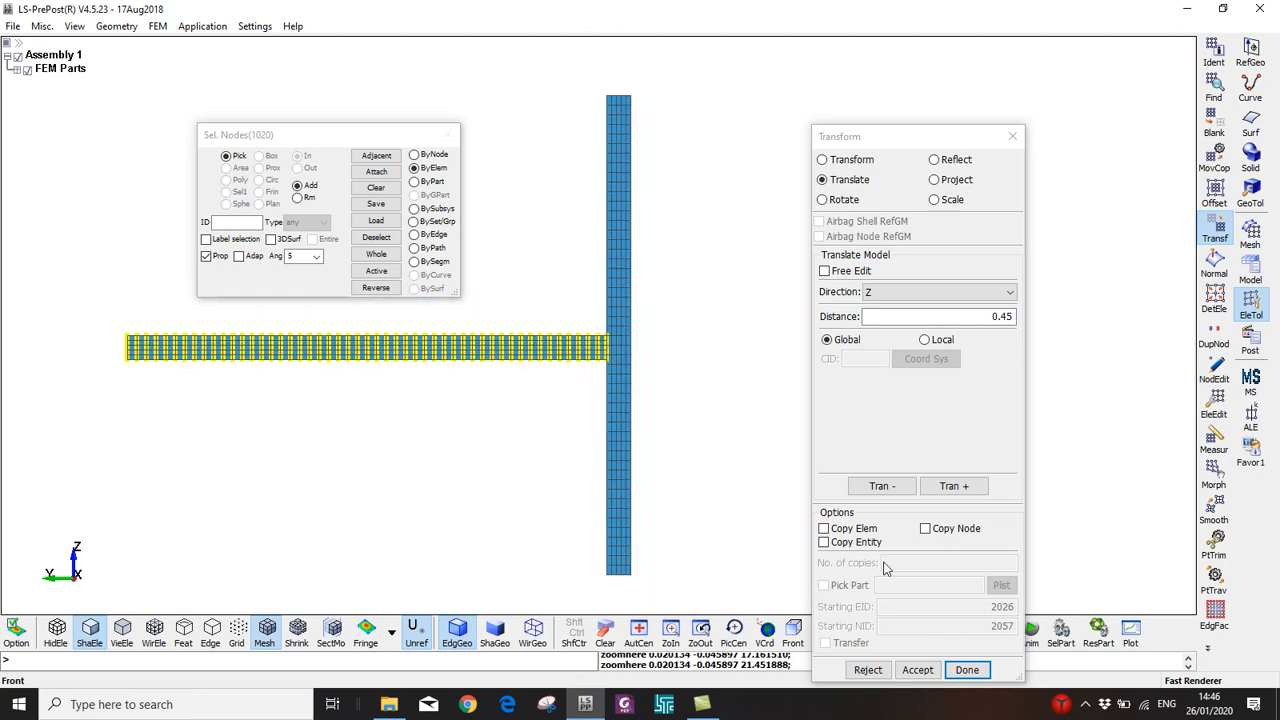
left_click(918, 670)
scroll(636, 333, "down", 1)
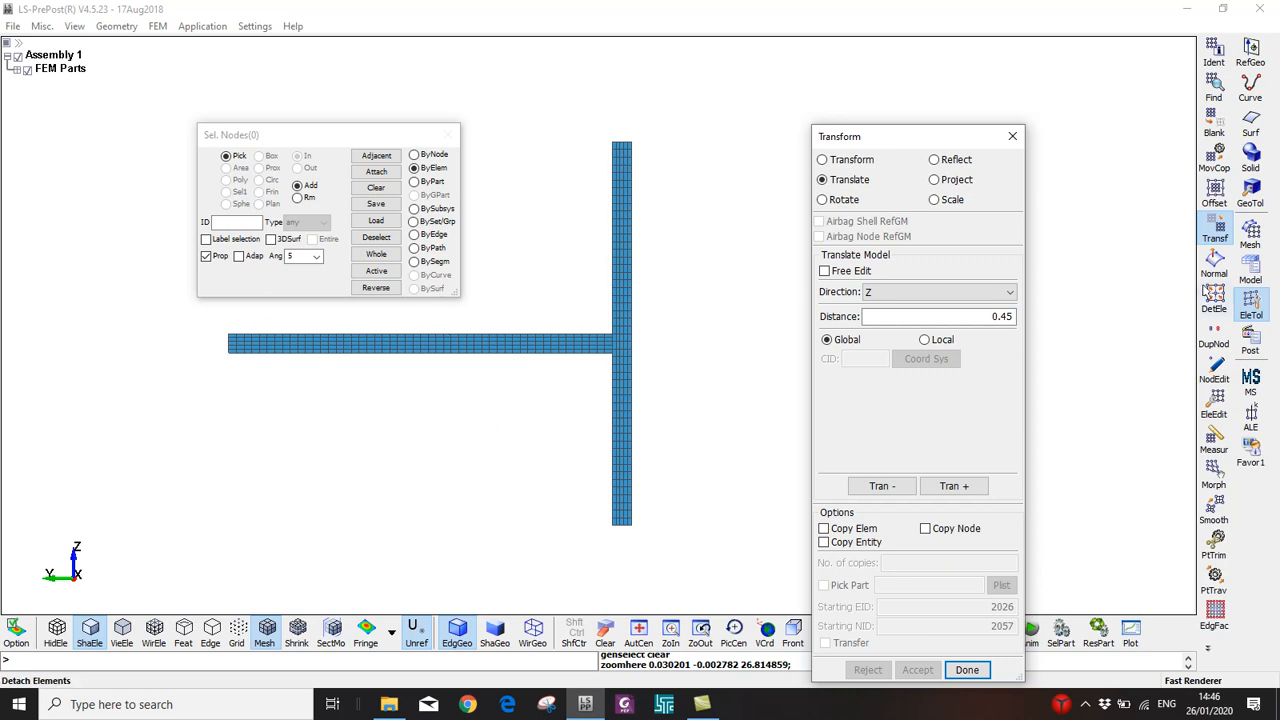
List all keywords in the Keyword Manager and open the input form for RIGIDWALL_PLANAR
left_click(1252, 270)
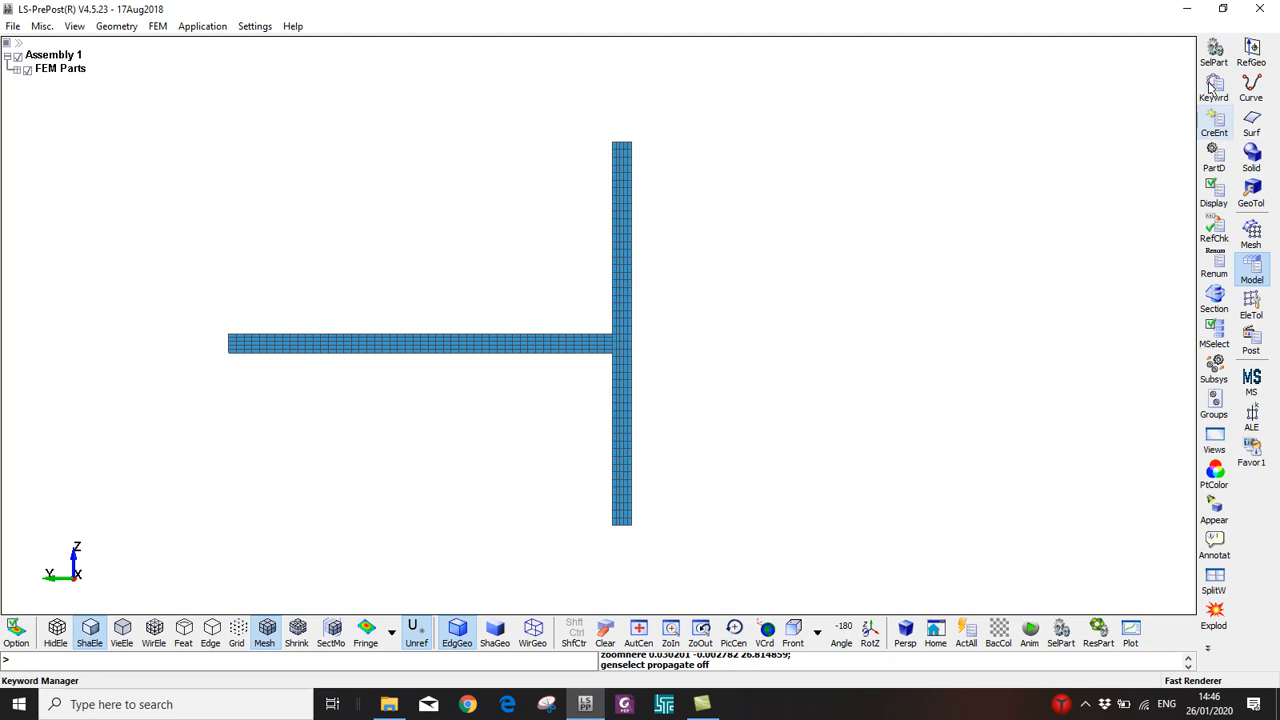
left_click(1215, 87)
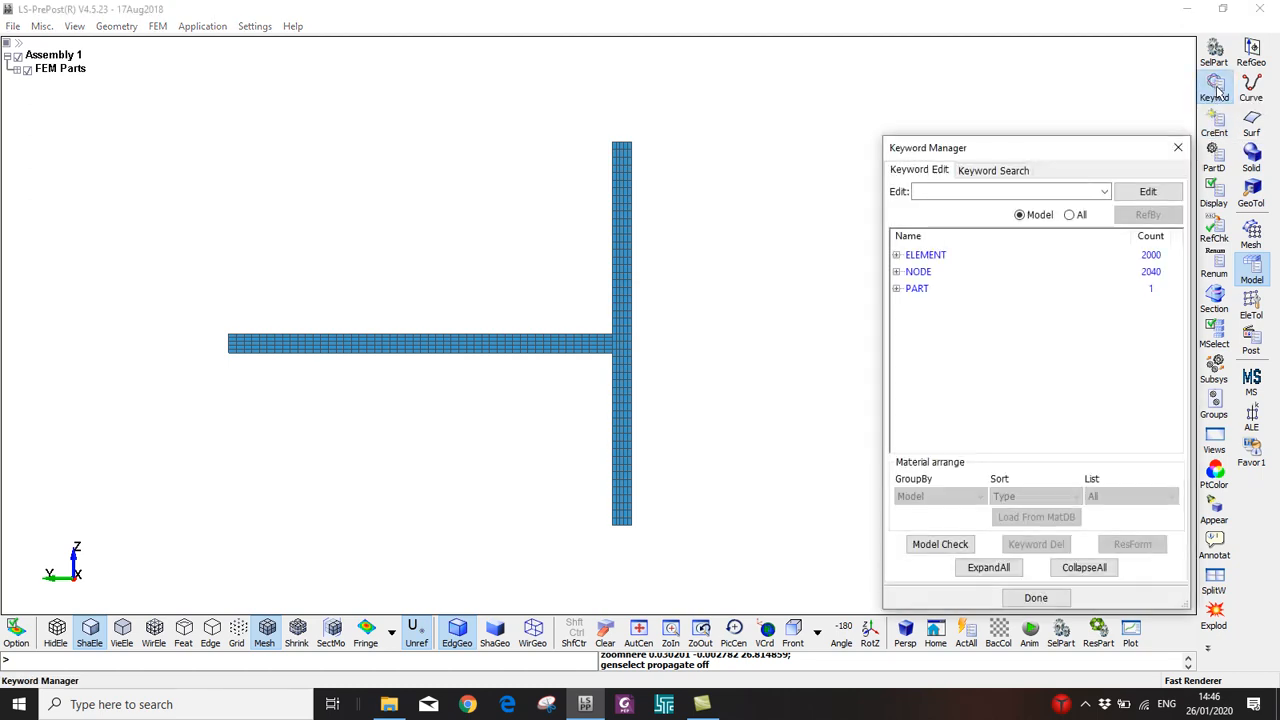
left_click(1070, 214)
scroll(937, 372, "down", 2)
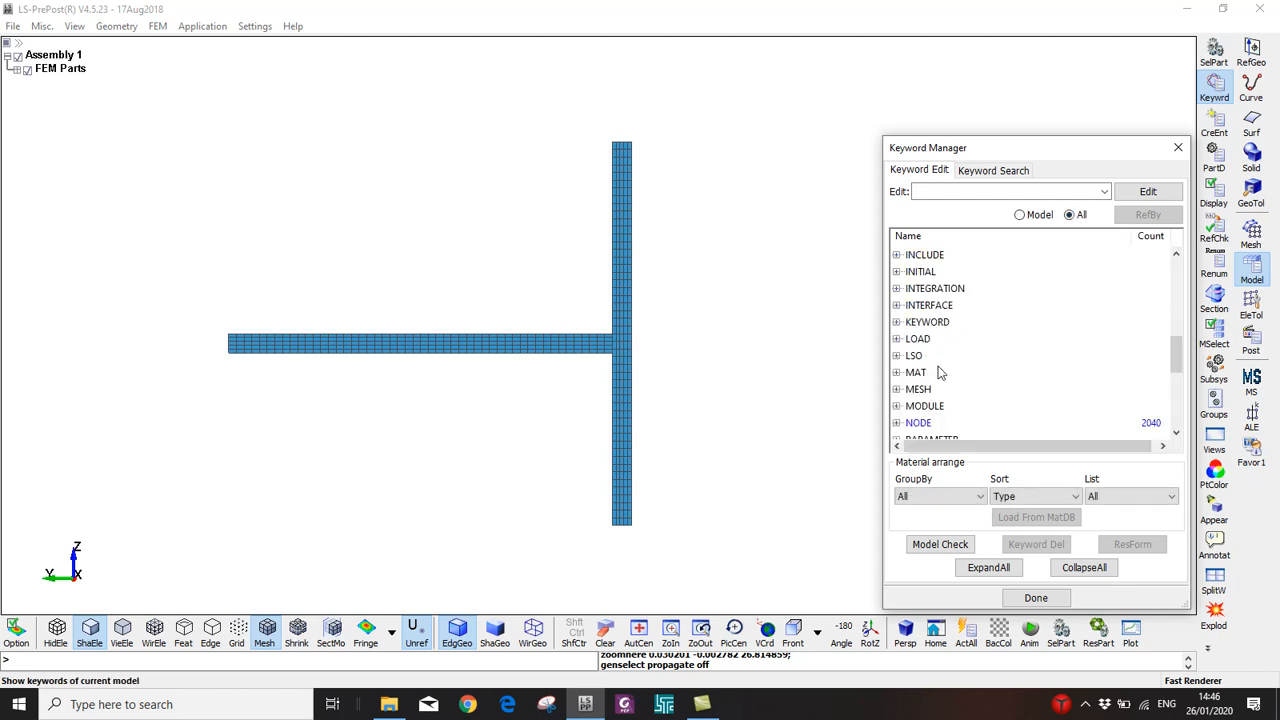
scroll(937, 372, "down", 2)
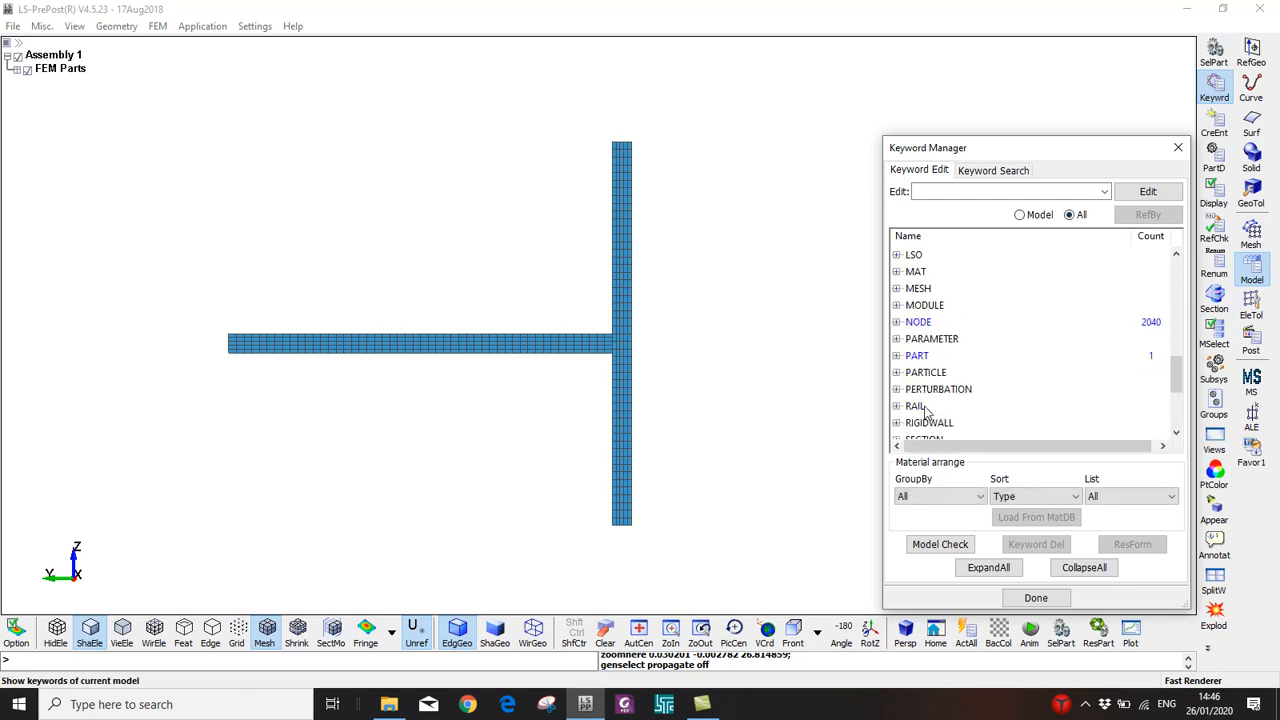
left_click(918, 423)
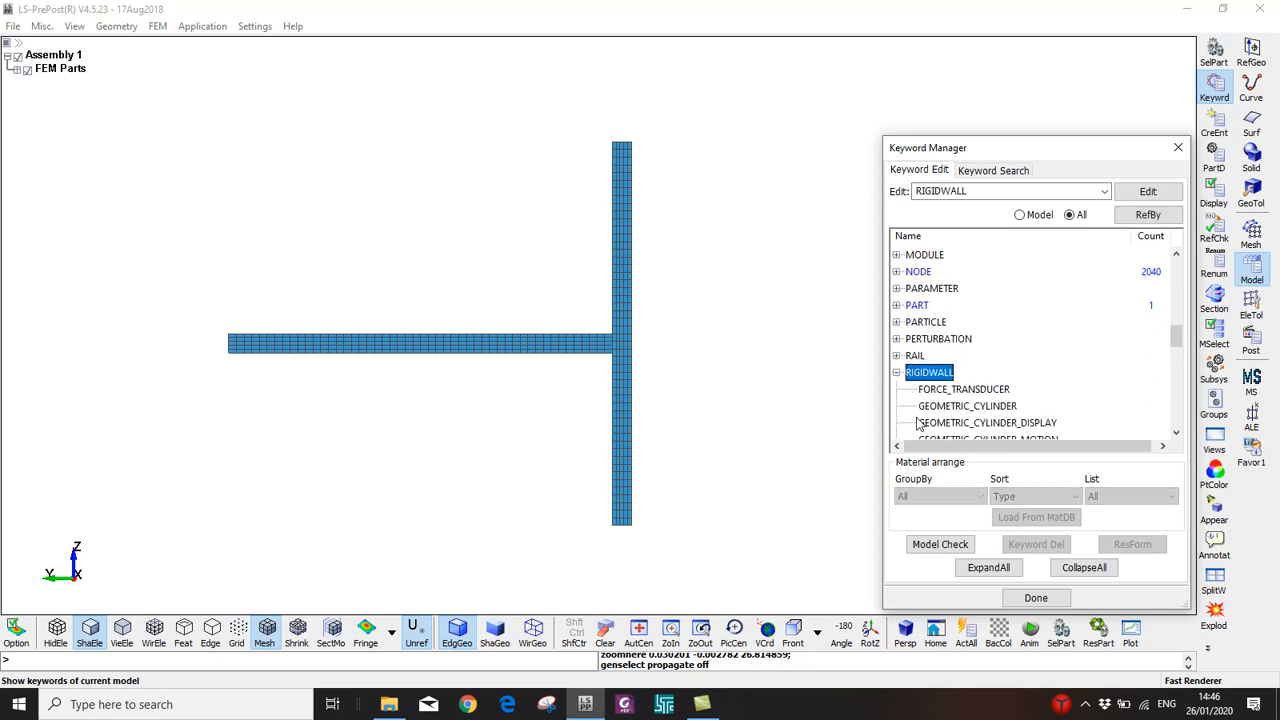
left_click(955, 391)
scroll(960, 410, "down", 7)
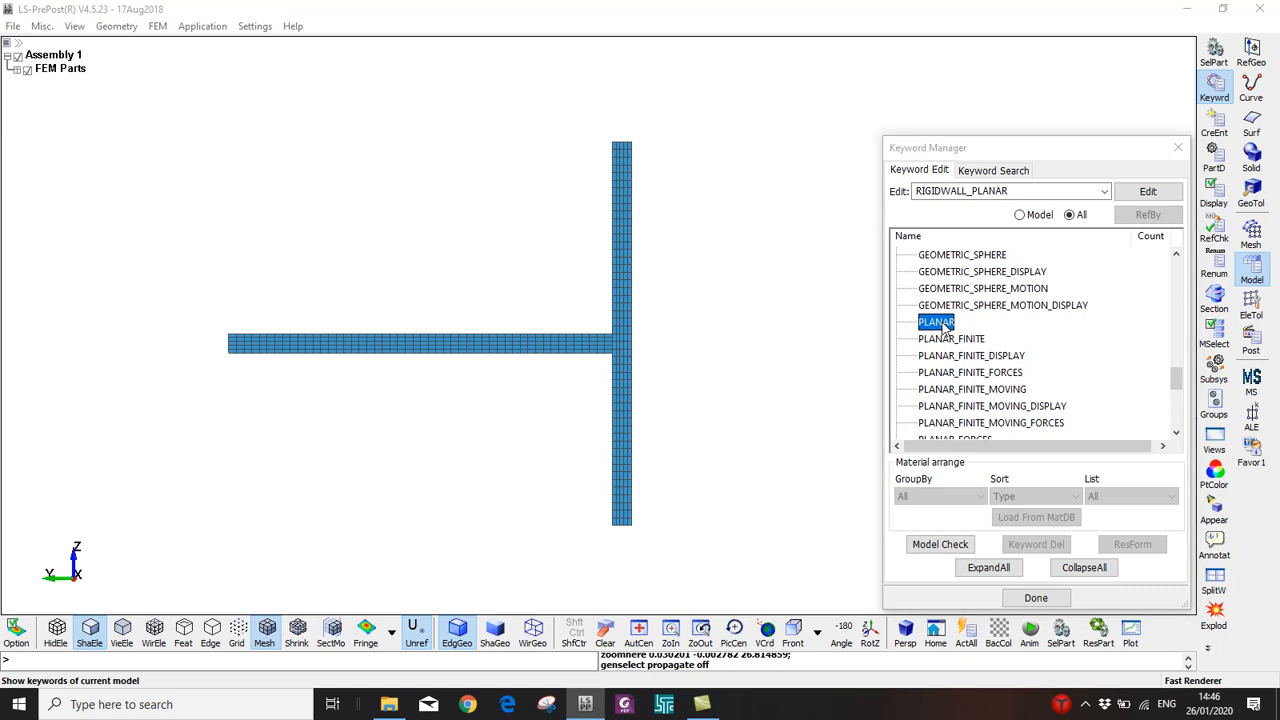
double_click(940, 324)
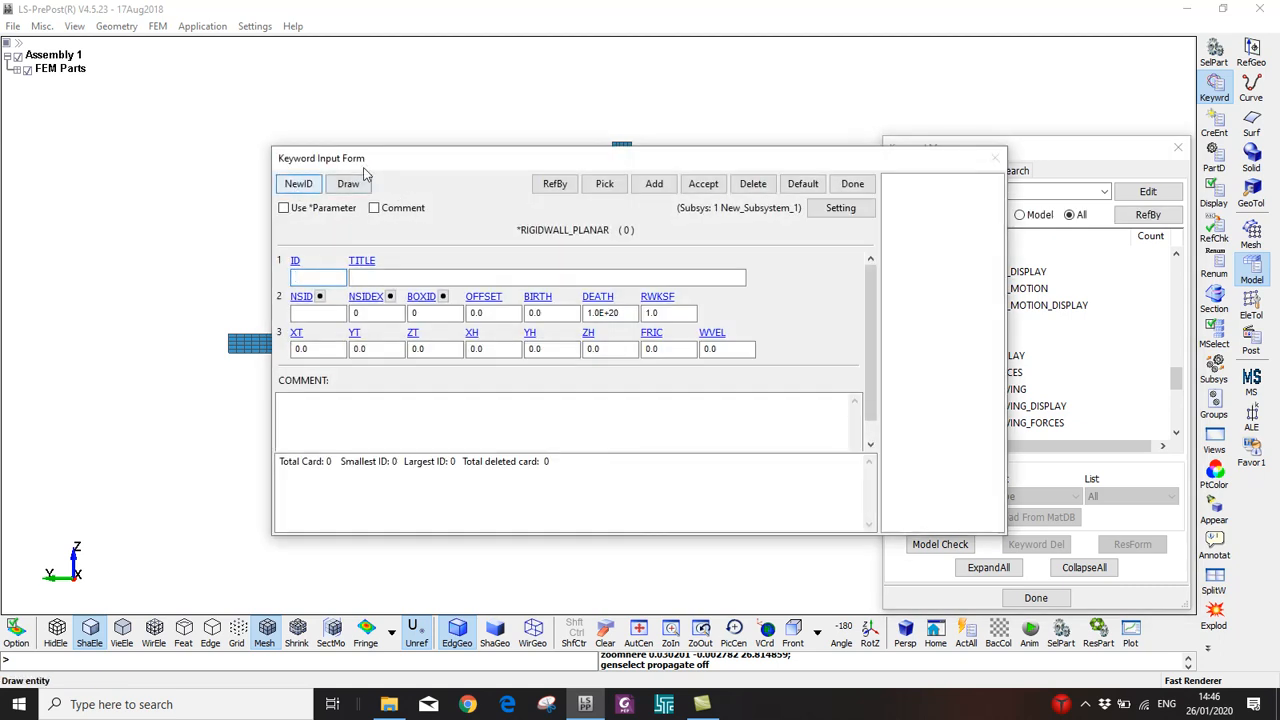
Generate a new ID for the planar rigid wall and title it "Rigid Wall"
left_click_drag(400, 163, 641, 169)
left_click(539, 189)
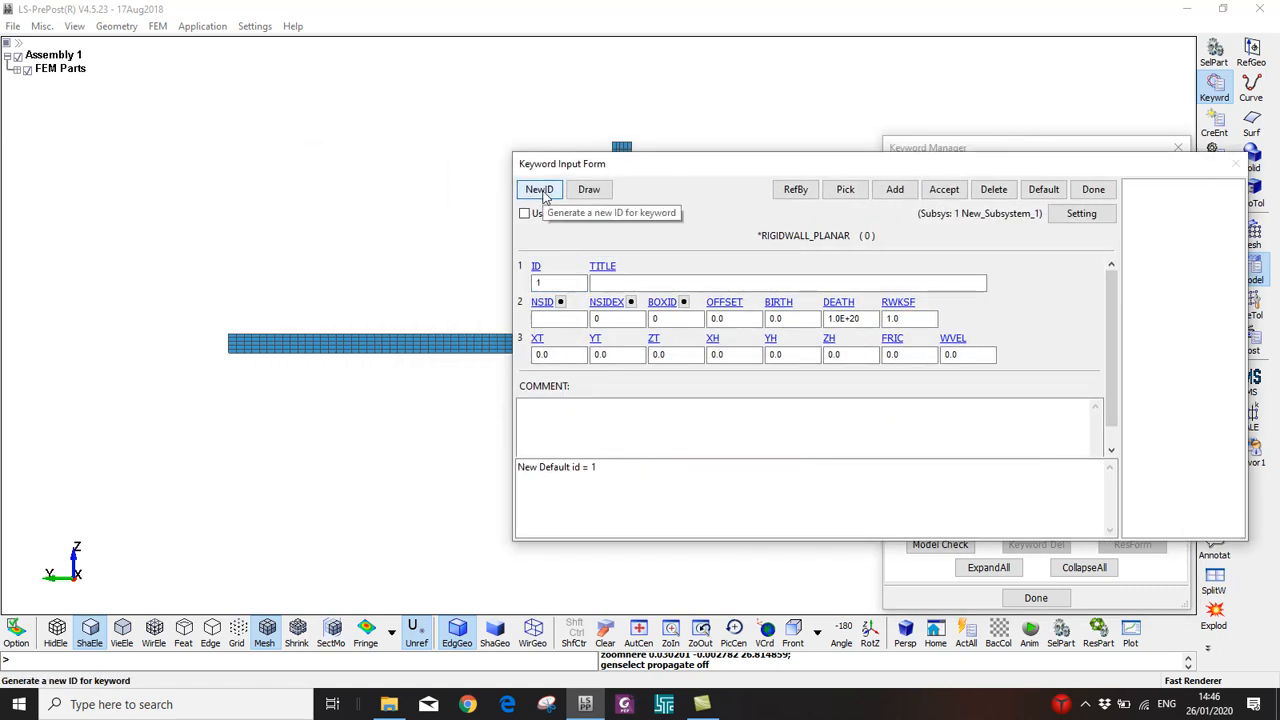
left_click(621, 281)
type("Rigid")
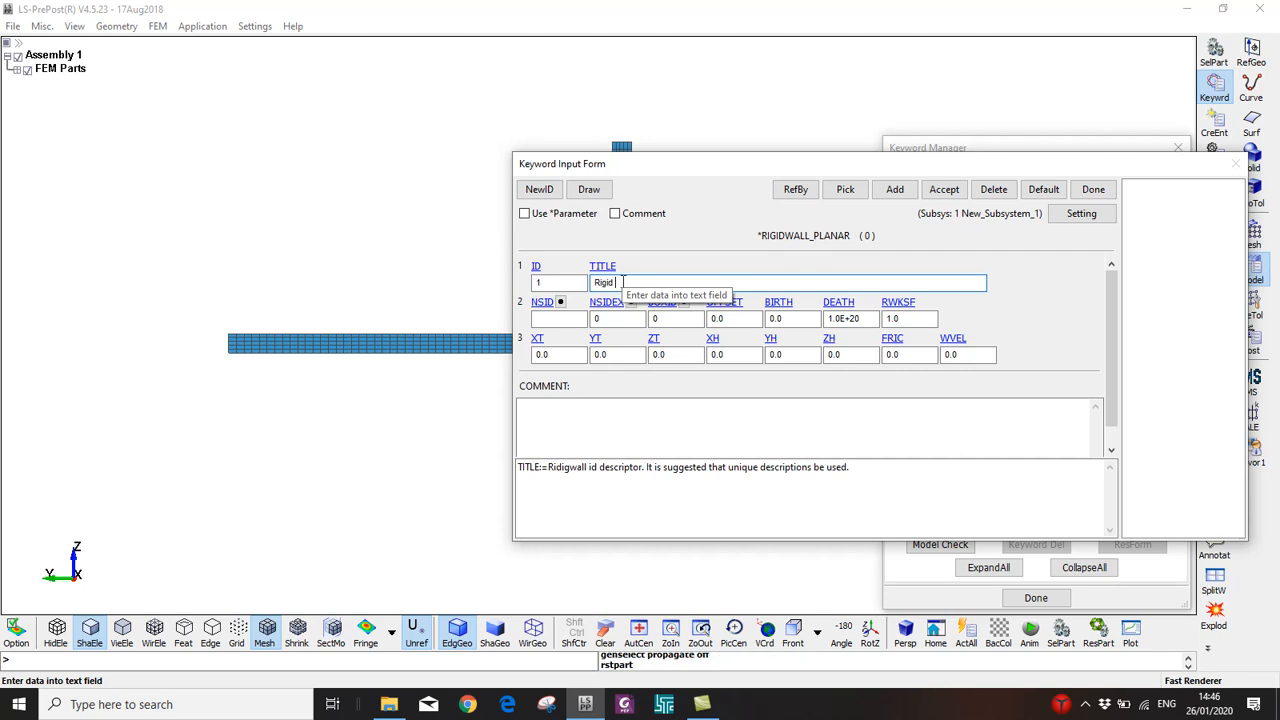
type(" Wall")
left_click_drag(683, 164, 854, 108)
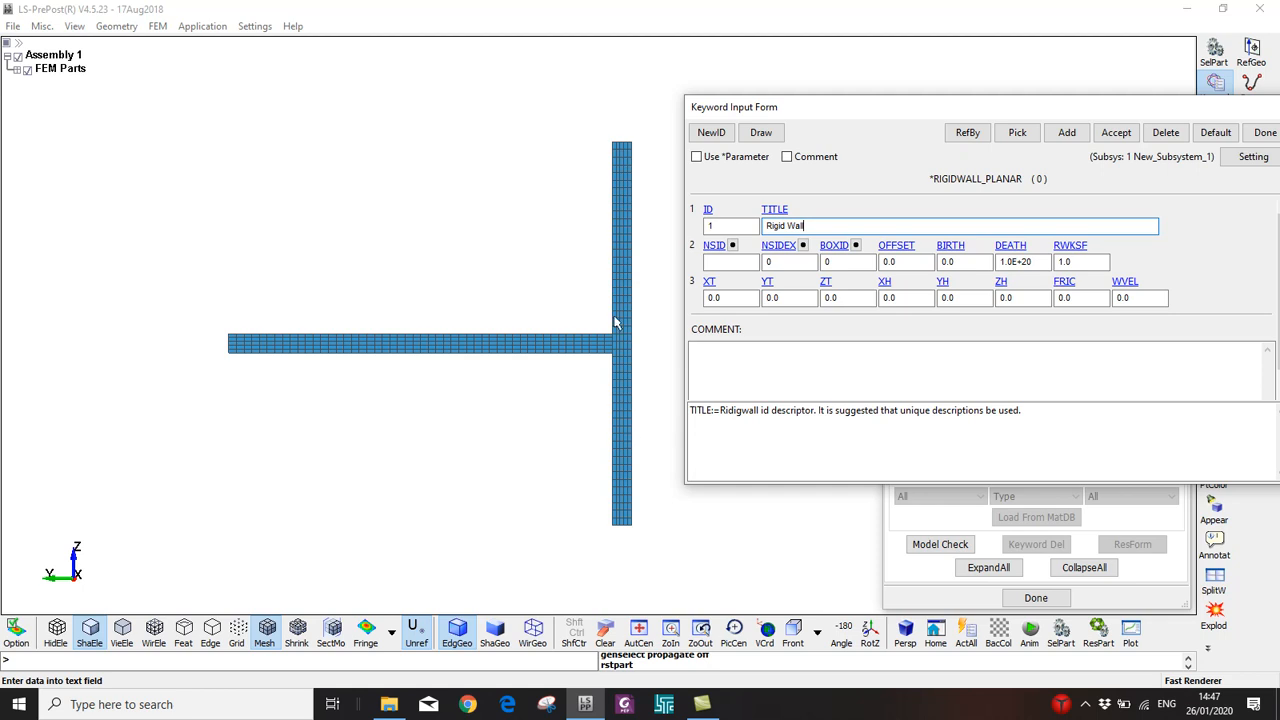
Read the descriptions of the rigid wall's NSID, NSIDEX, BIRTH and DEATH parameters
left_click(719, 262)
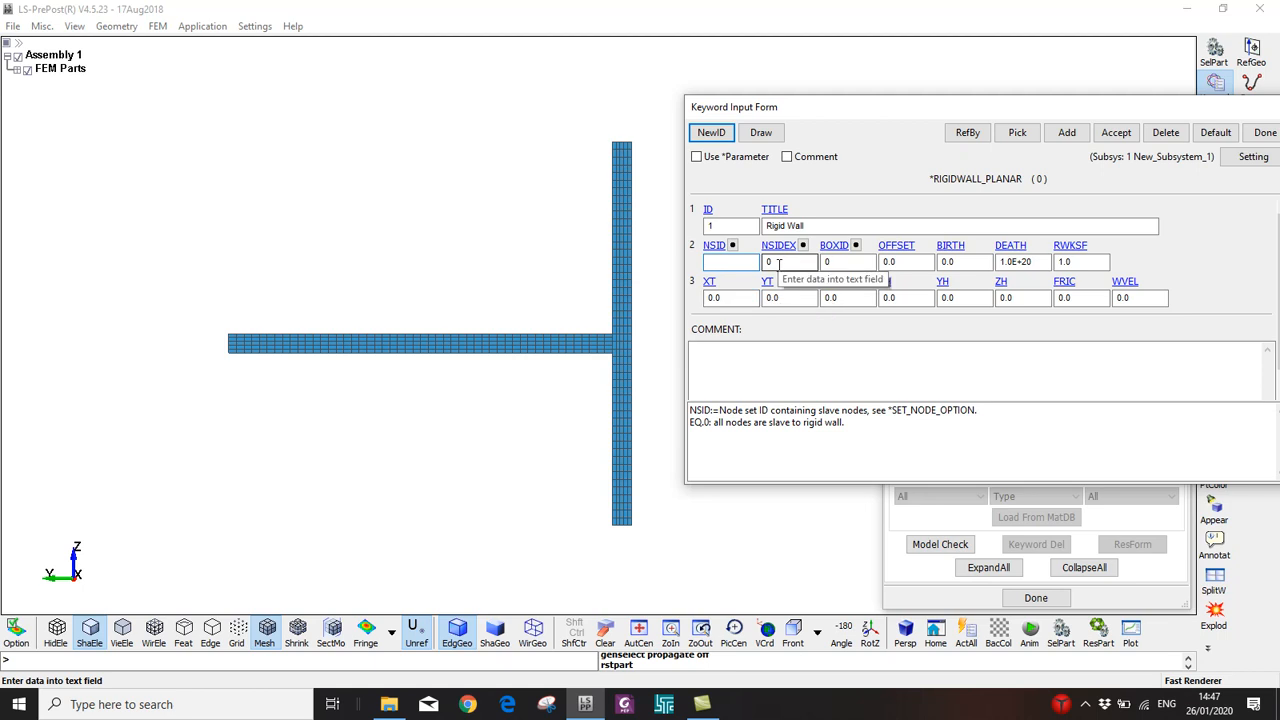
left_click(779, 262)
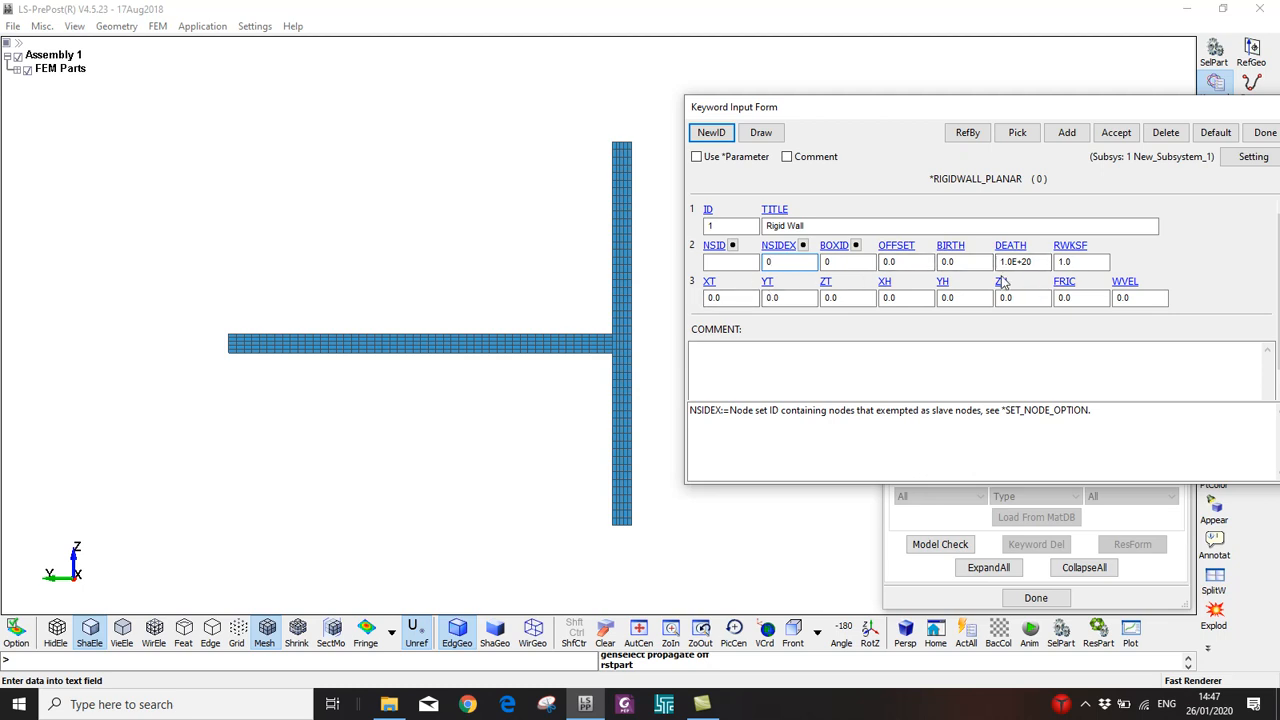
left_click(966, 262)
left_click(1016, 262)
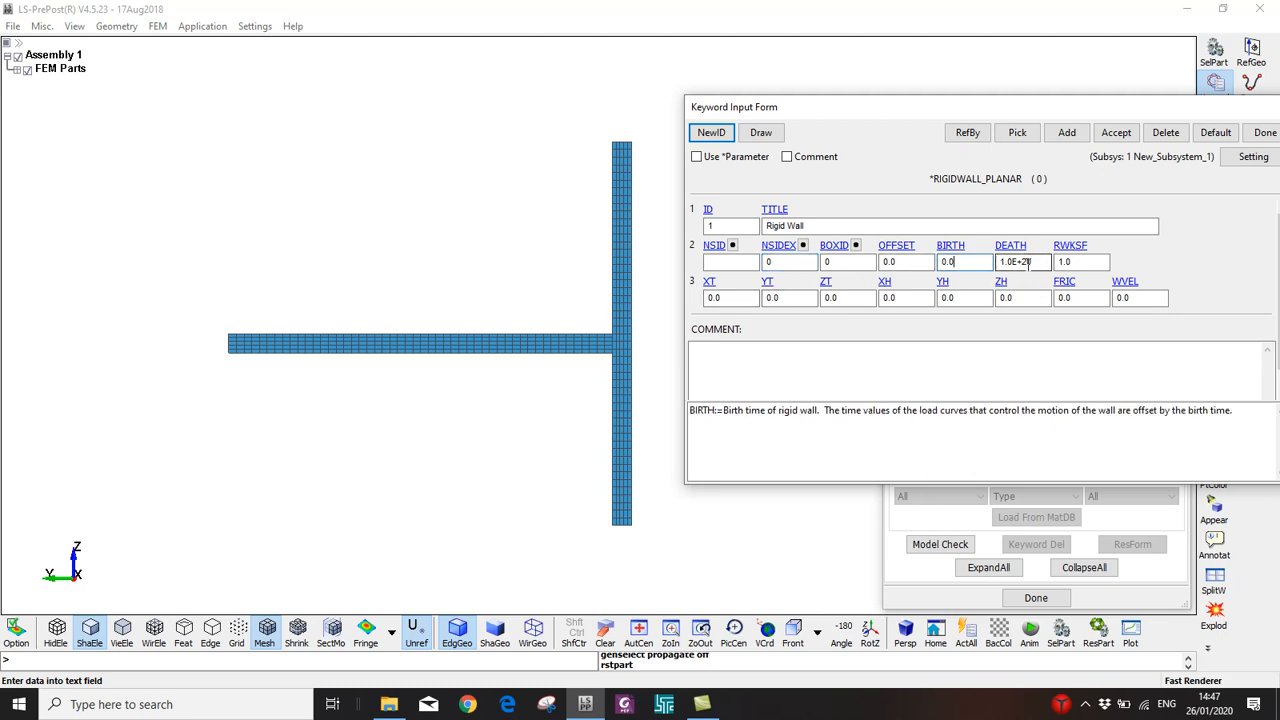
left_click(970, 263)
left_click(1013, 262)
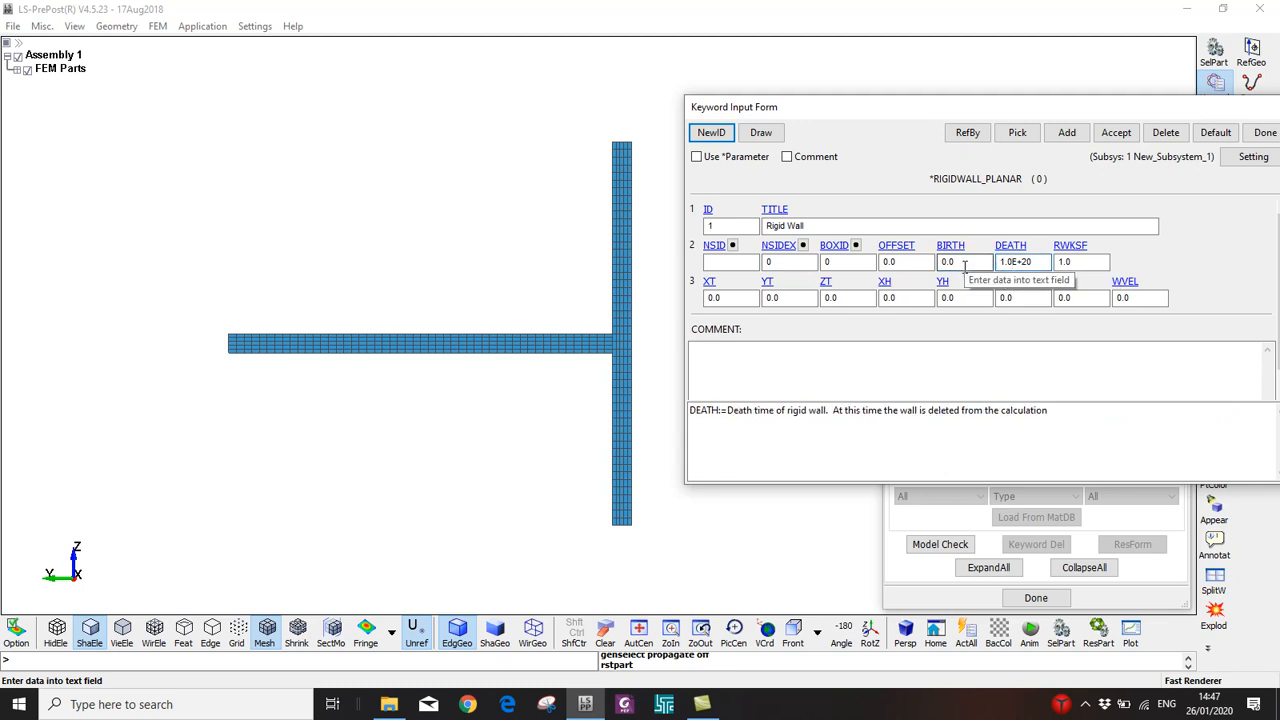
left_click(966, 262)
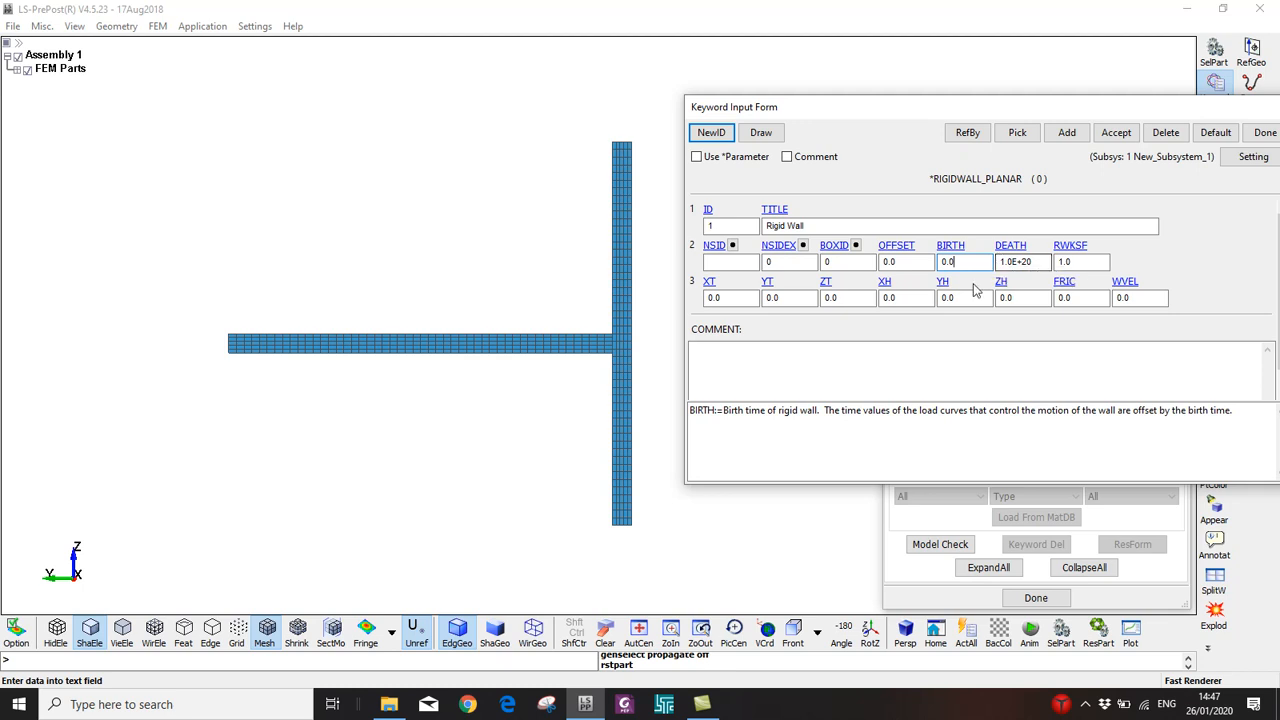
Read the descriptions of the rigid wall's normal-vector coordinates, from XT, YT and ZT to XH and YH, keeping the model in view
left_click(730, 298)
left_click(790, 298)
left_click(845, 298)
left_click(908, 298)
left_click(962, 298)
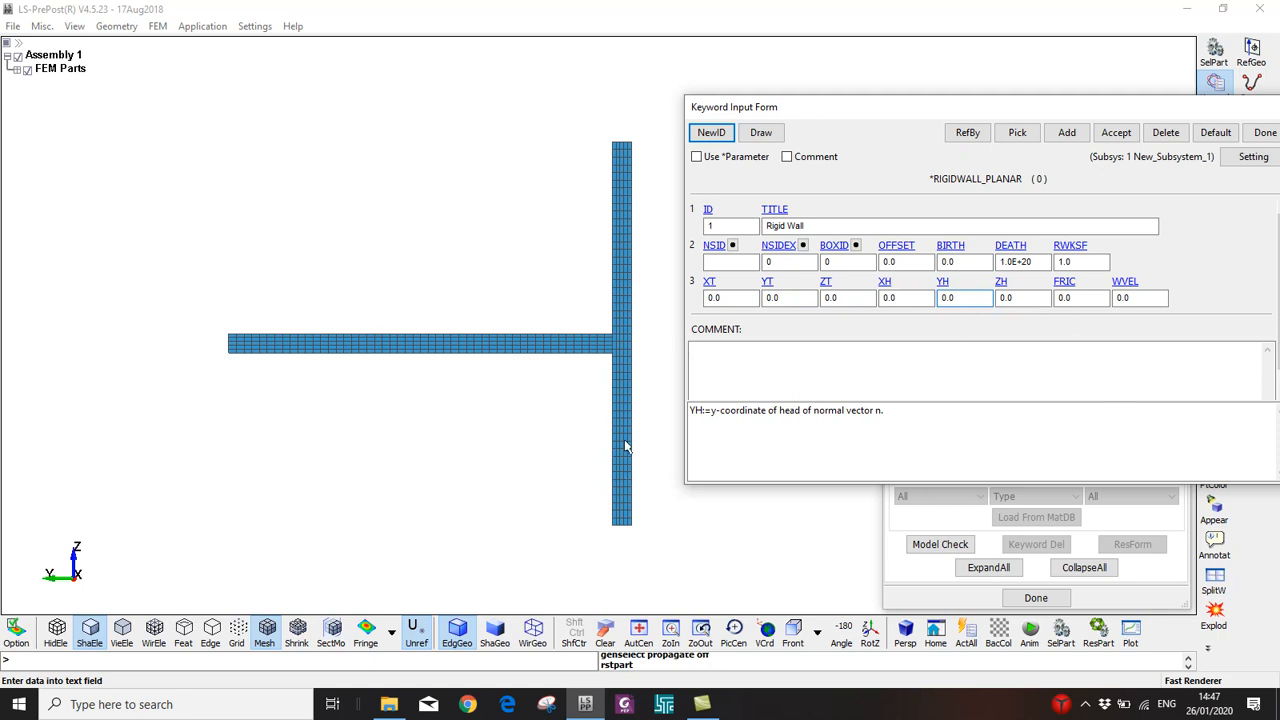
left_click_drag(817, 109, 789, 119)
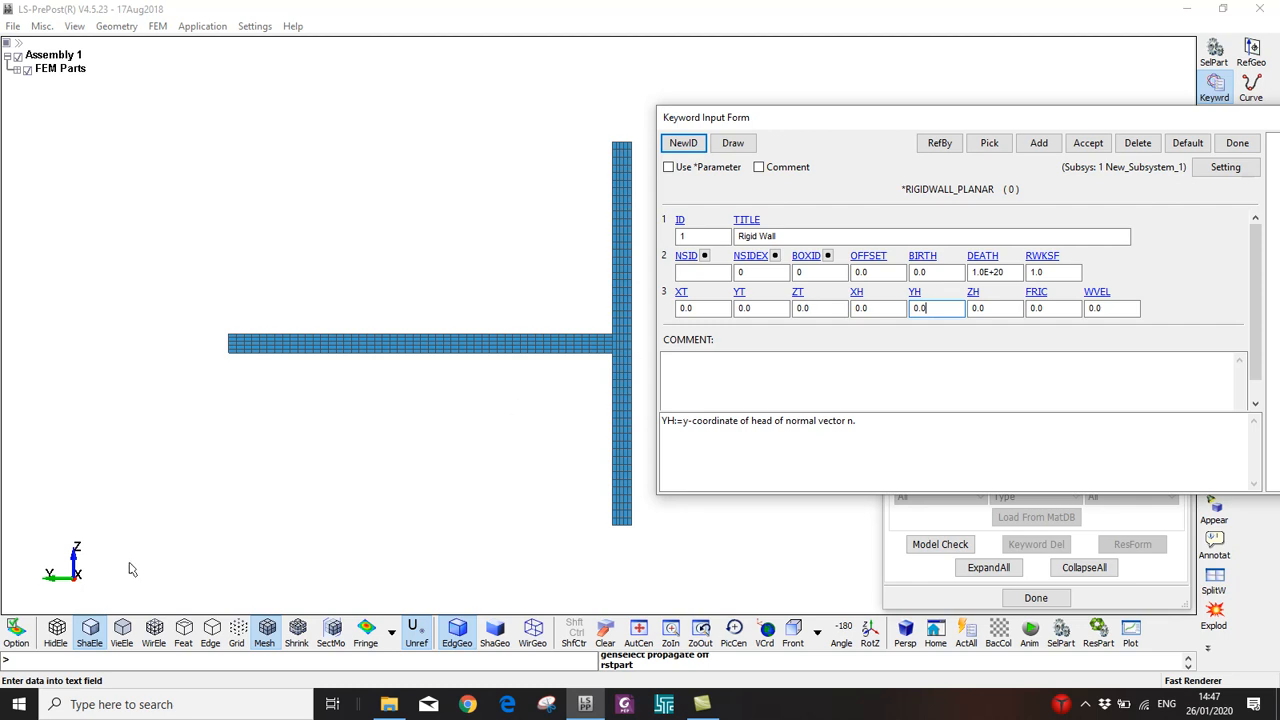
Set the rigid wall's normal-vector head coordinate YH to 1 and accept the keyword card
left_click(760, 308)
double_click(755, 309)
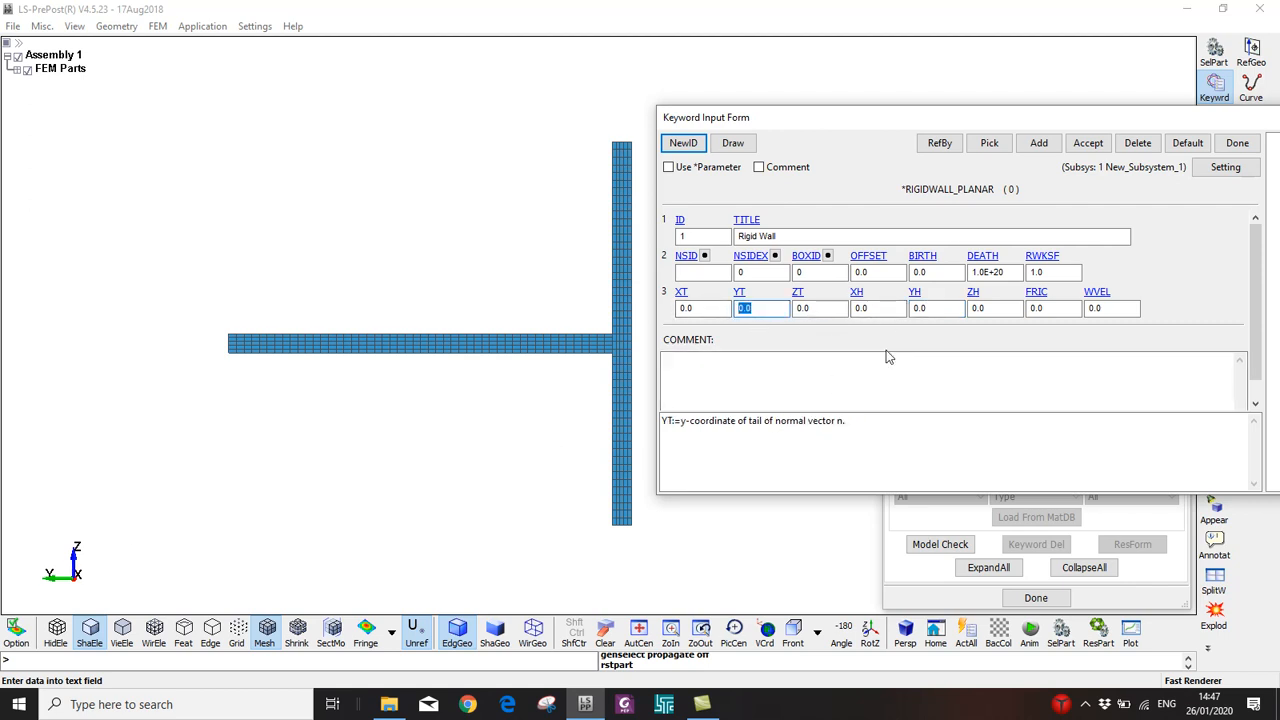
double_click(920, 308)
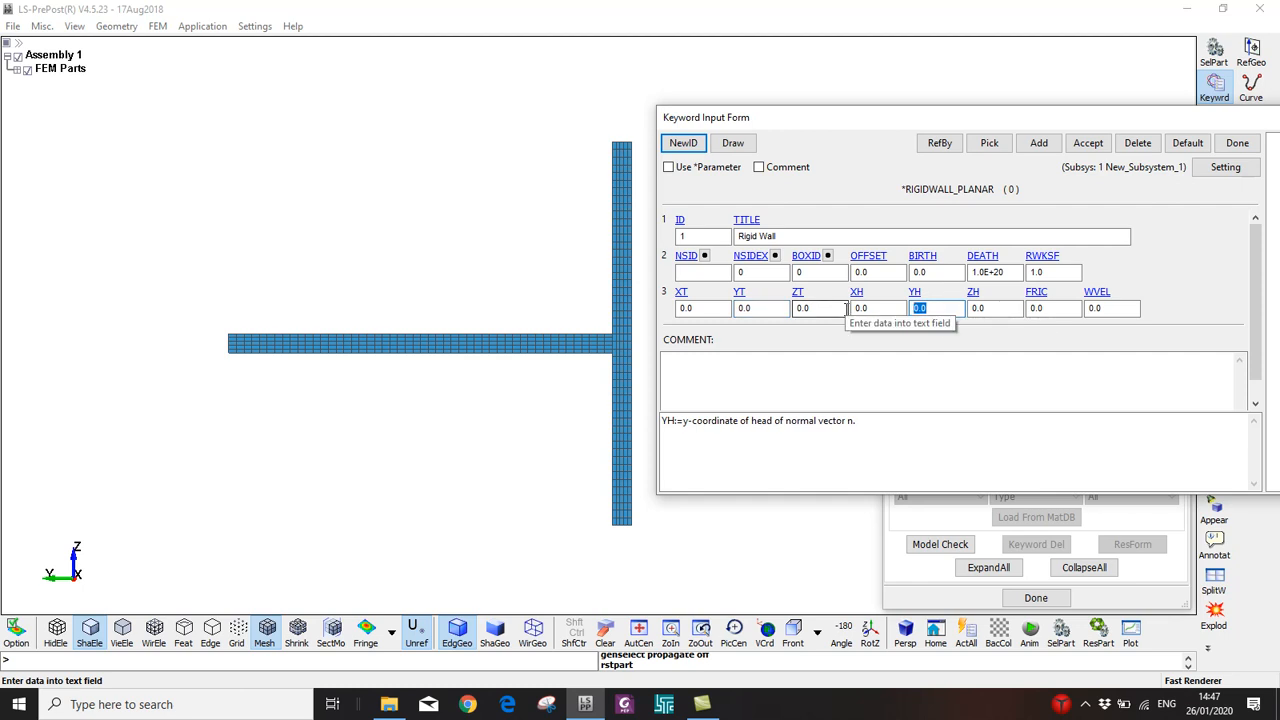
left_click(1088, 146)
Draw the planar rigid wall in the model and examine its position relative to the tube assembly
left_click_drag(843, 121, 755, 168)
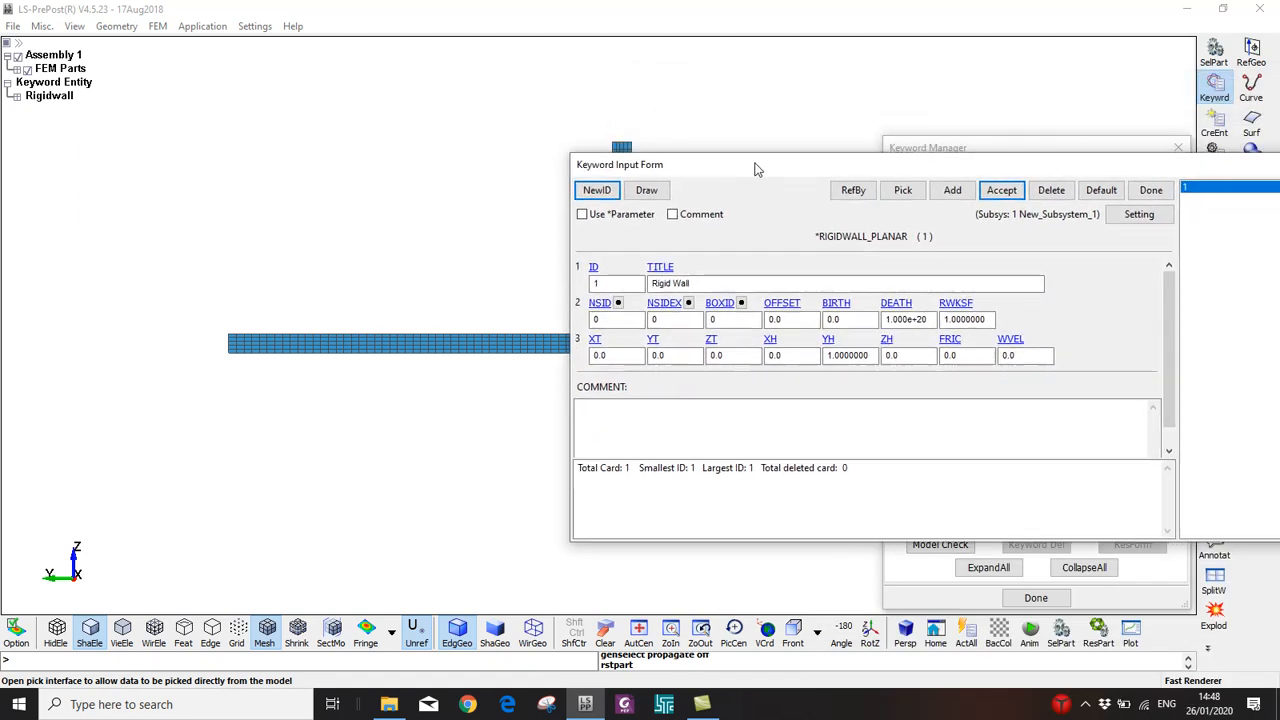
left_click(648, 192)
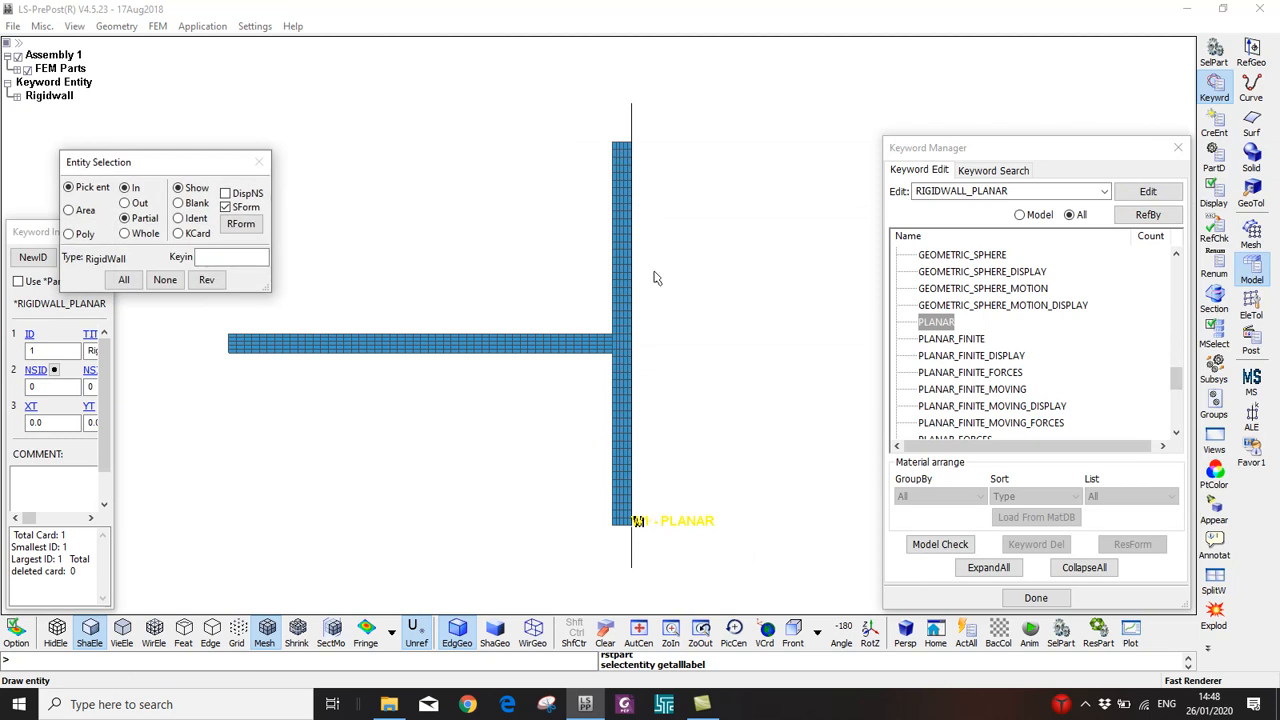
left_click_drag(600, 263, 757, 418, "shift")
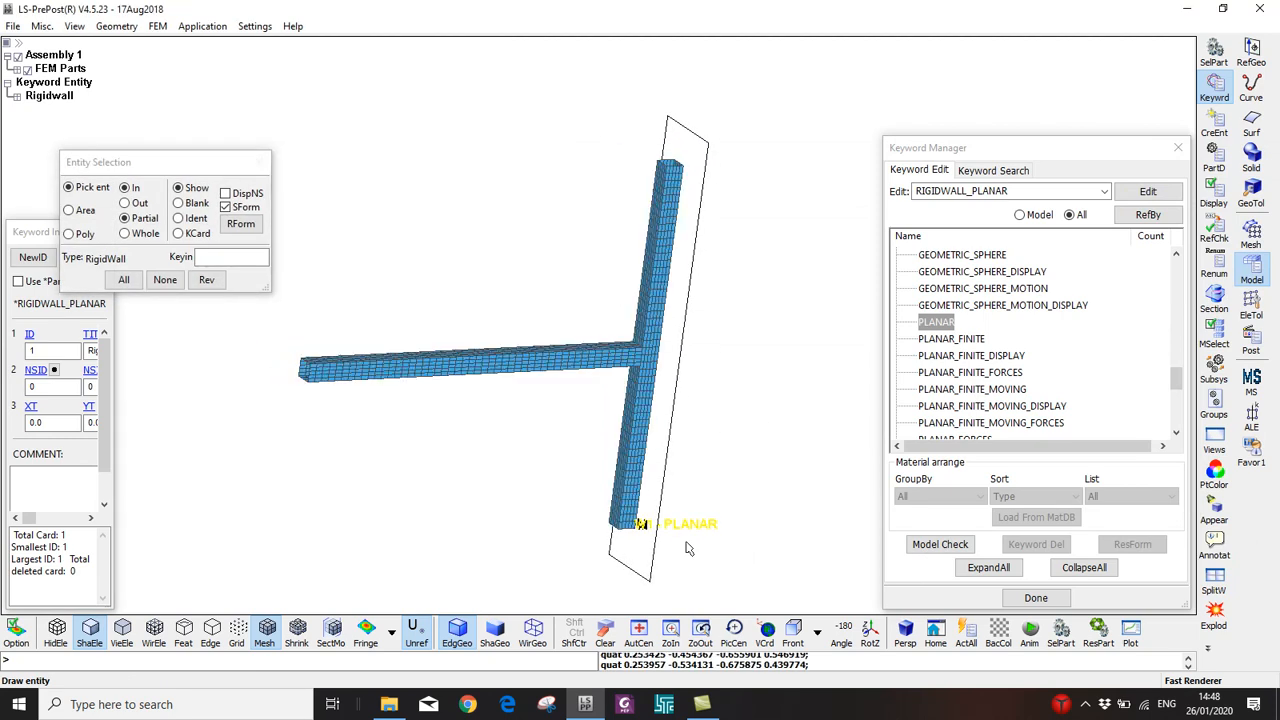
scroll(668, 532, "up", 5)
scroll(610, 464, "down", 6)
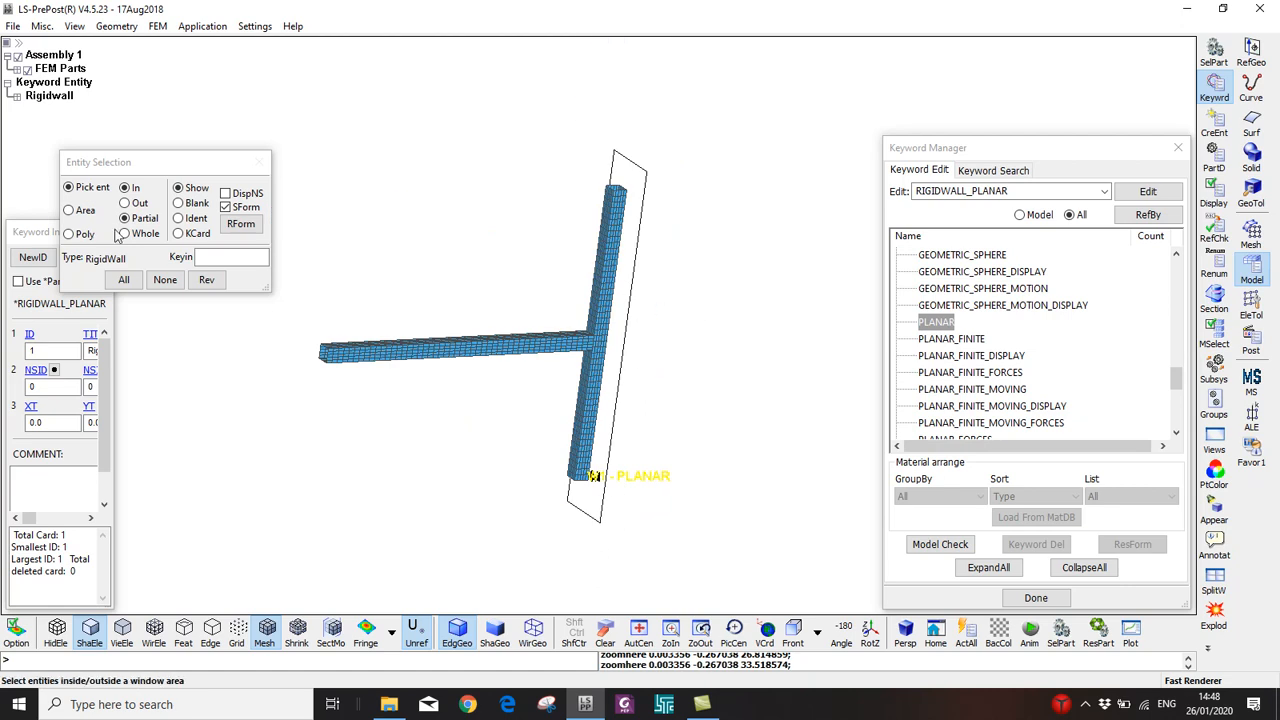
Offset the rigid wall by setting its YT coordinate to -0.05, redraw it and close the accepted card
left_click_drag(118, 309, 900, 309)
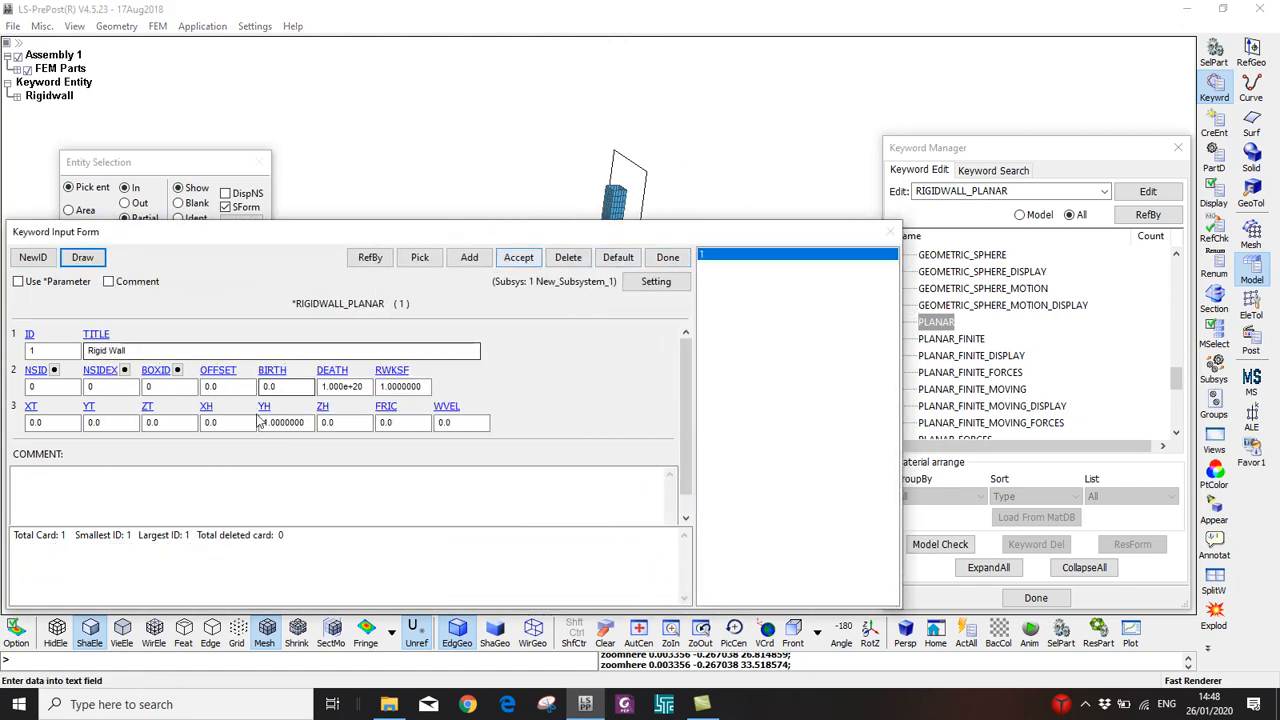
double_click(314, 234)
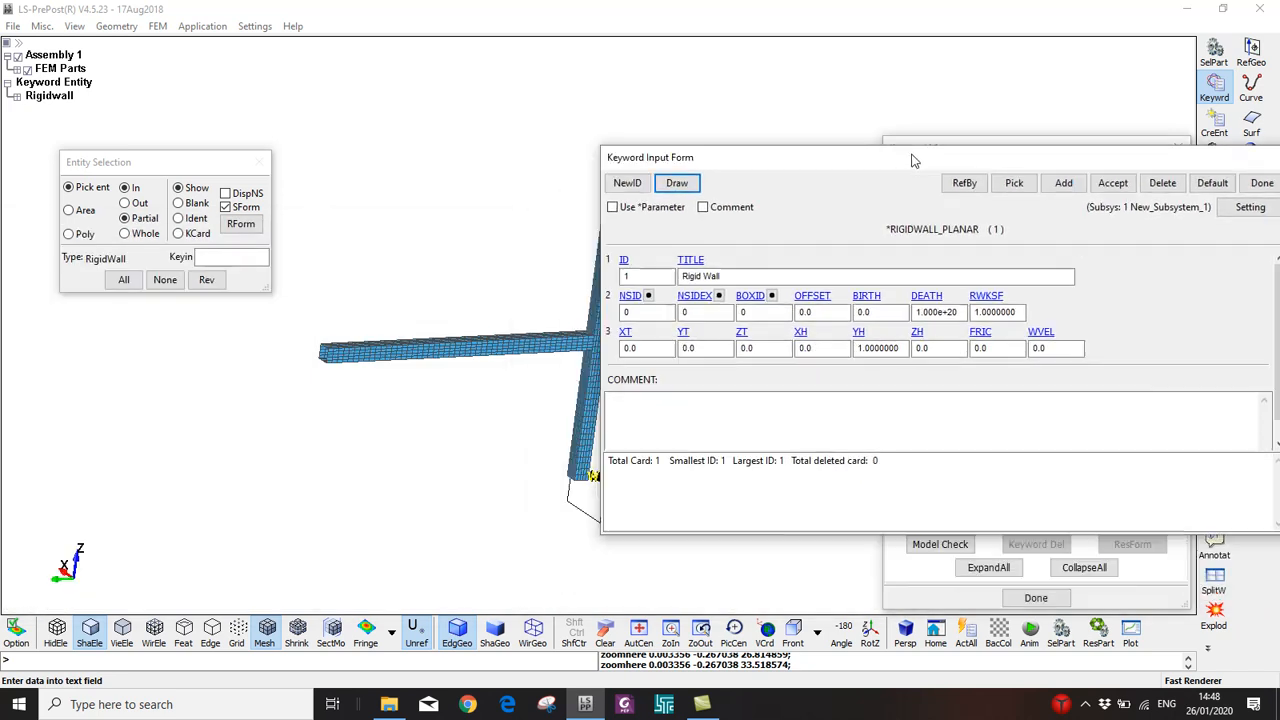
left_click(793, 633)
middle_click_drag(524, 416, 510, 425, "shift")
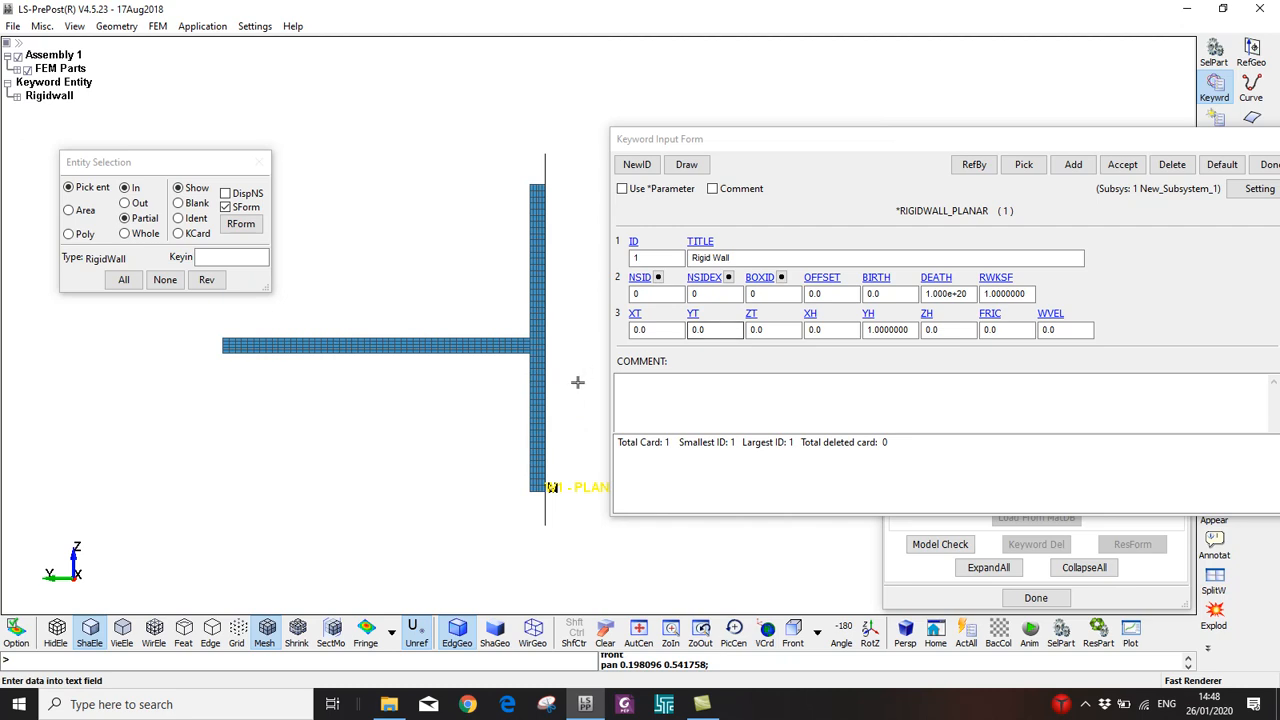
left_click(716, 331)
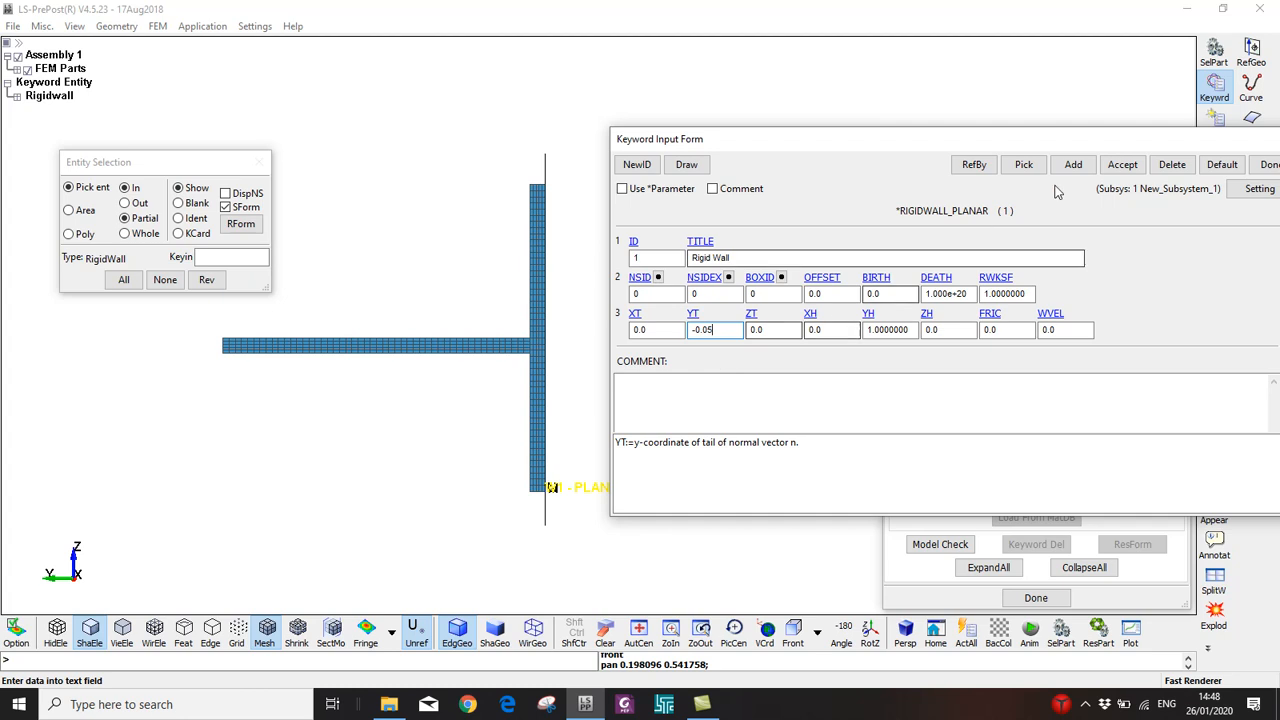
left_click(1122, 164)
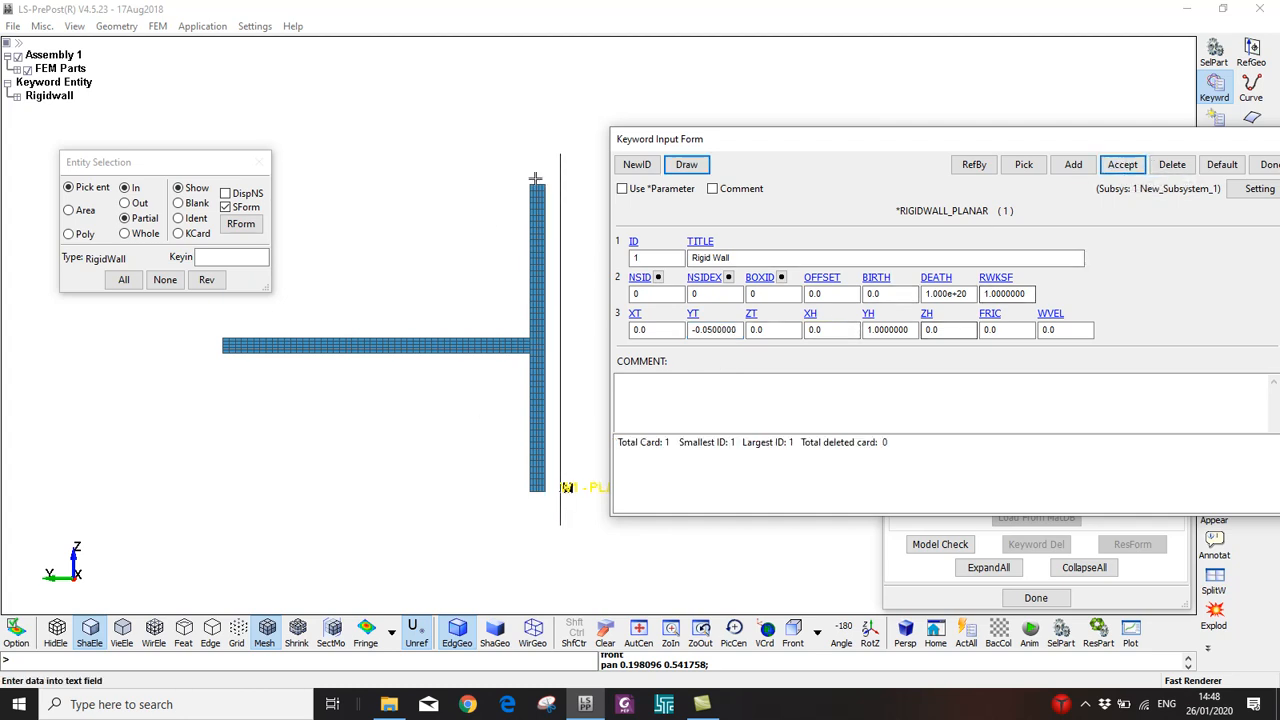
left_click(1258, 164)
Inspect the offset wall at an angle and review the keywords defined in the current model
left_click_drag(646, 291, 585, 307)
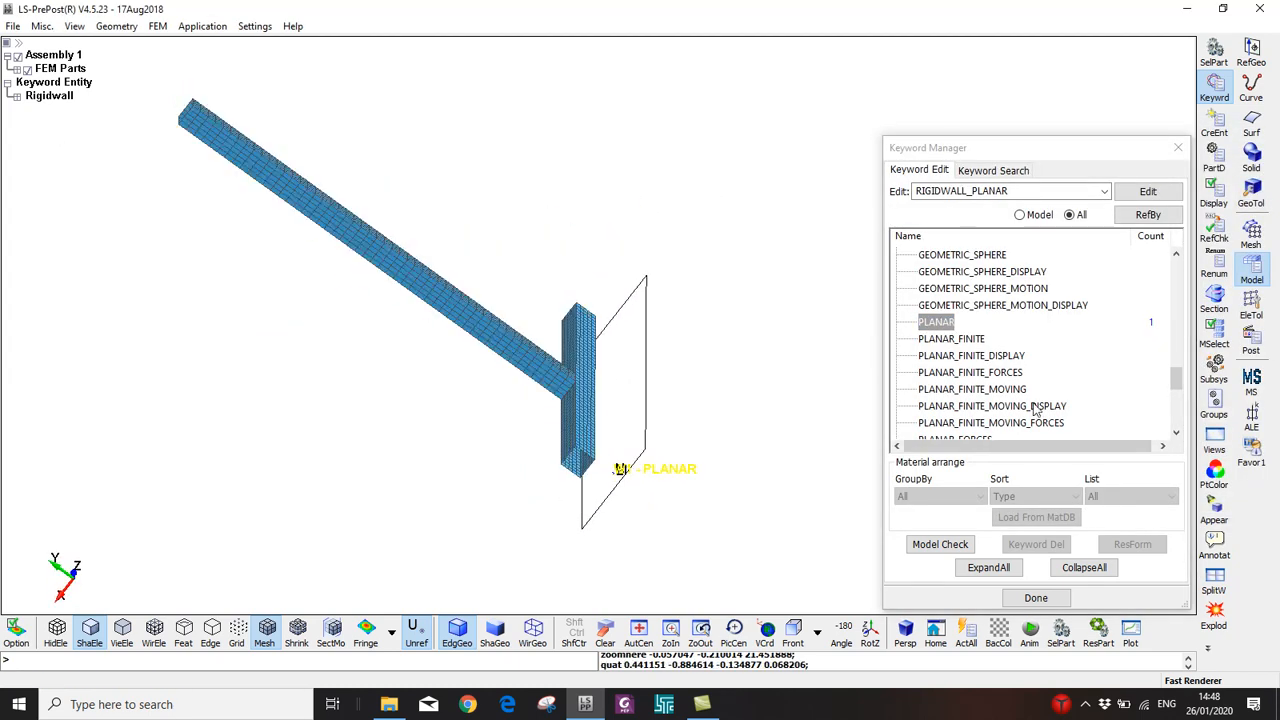
left_click_drag(492, 378, 620, 300)
left_click(1019, 214)
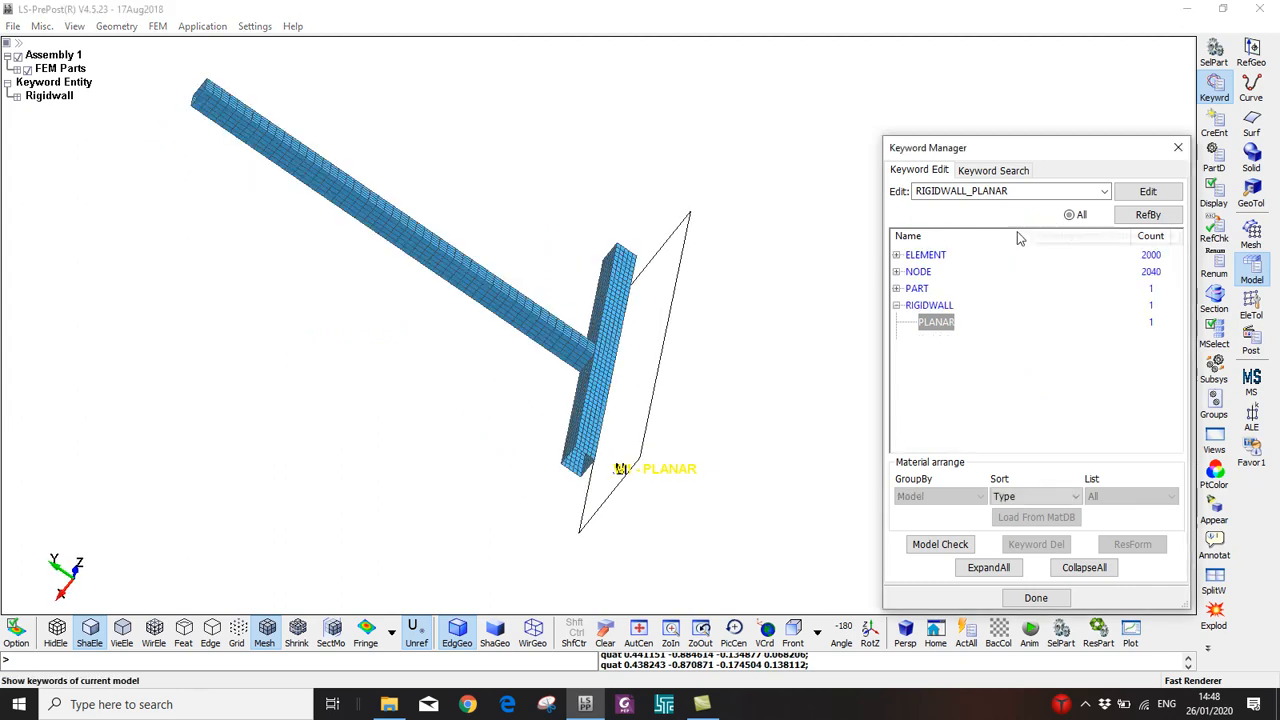
left_click(897, 305)
left_click(1070, 215)
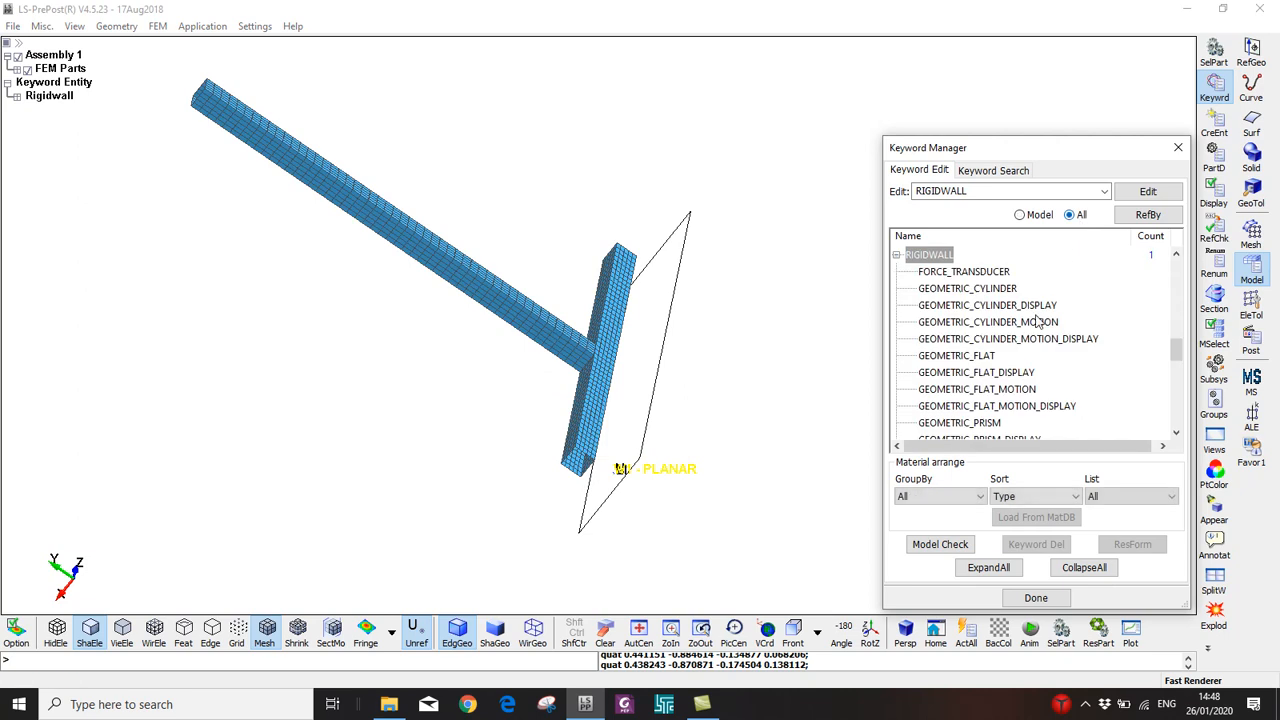
Start a new SECTION_SHELL card with a new section ID and title it "Shell Section"
scroll(929, 330, "down", 5)
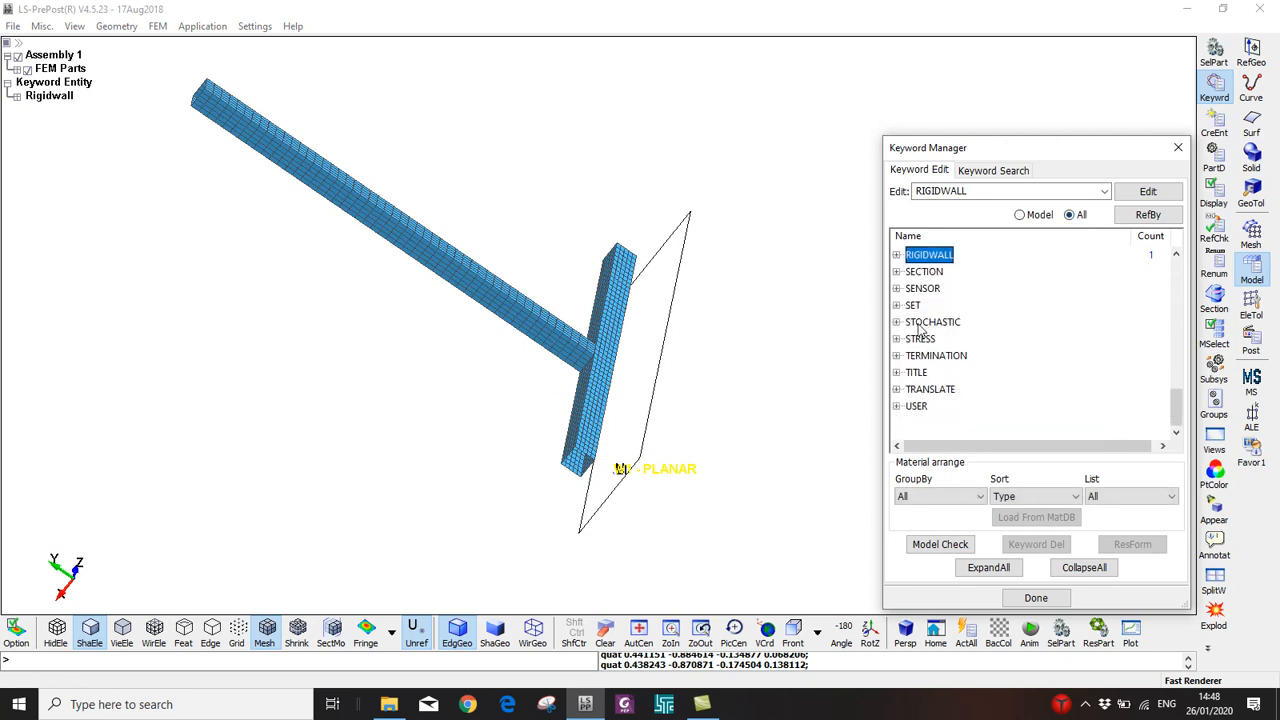
double_click(921, 274)
scroll(943, 375, "down", 3)
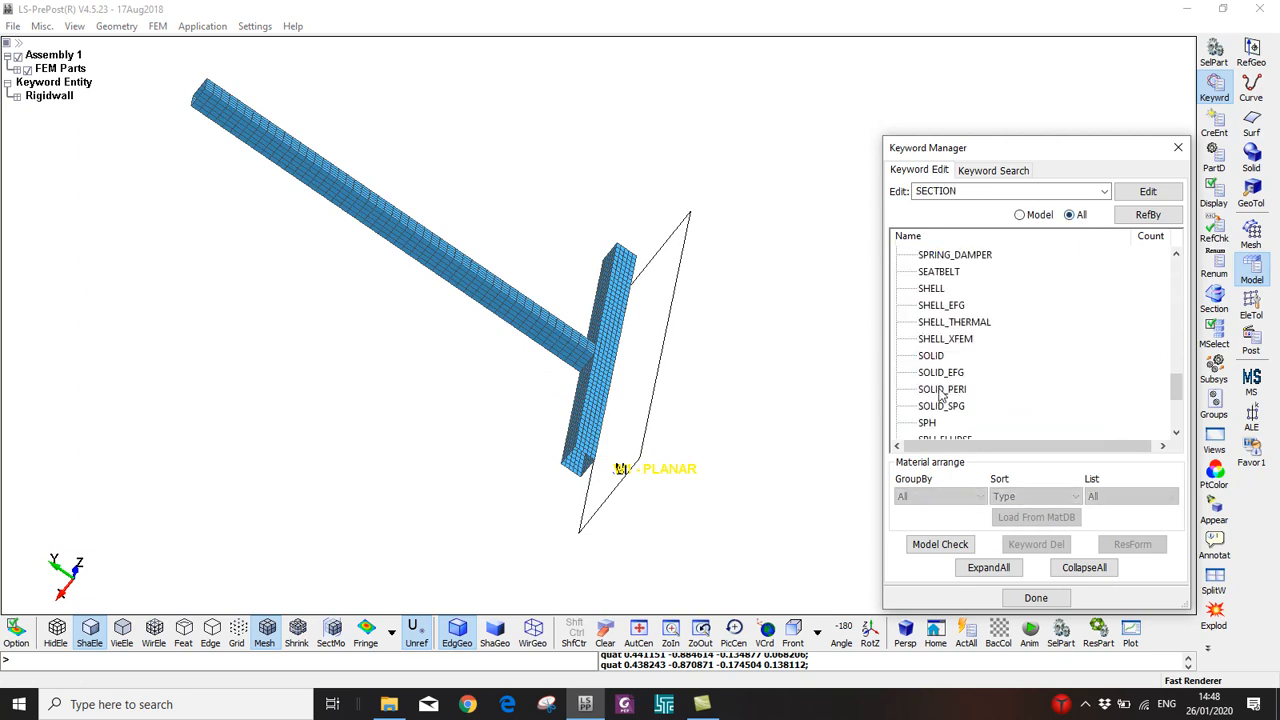
left_click(938, 289)
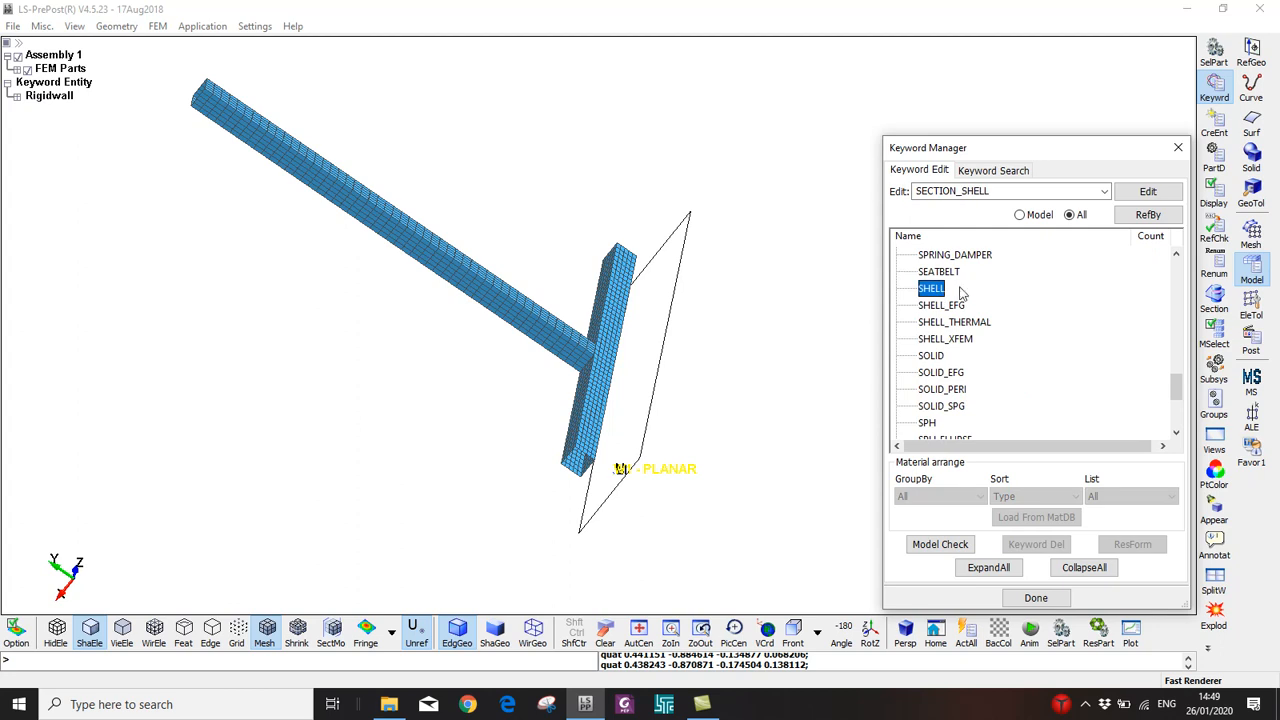
double_click(940, 290)
left_click(321, 277)
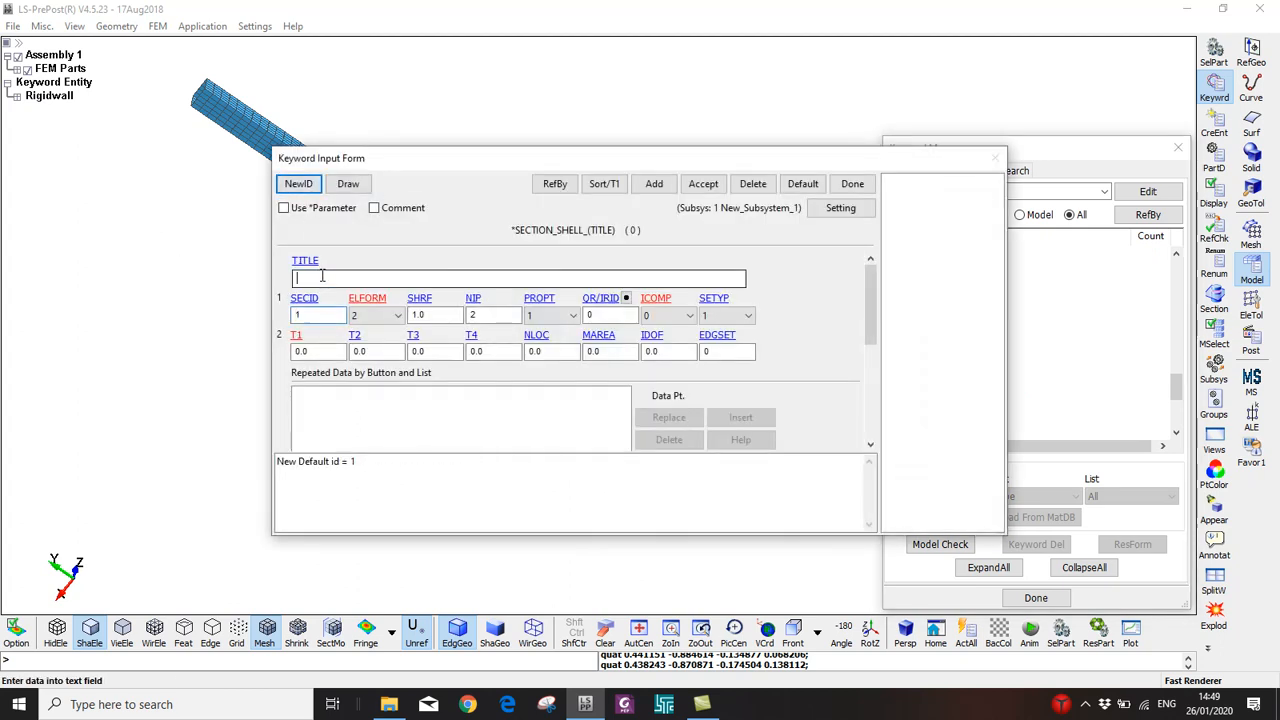
type("Shell Section")
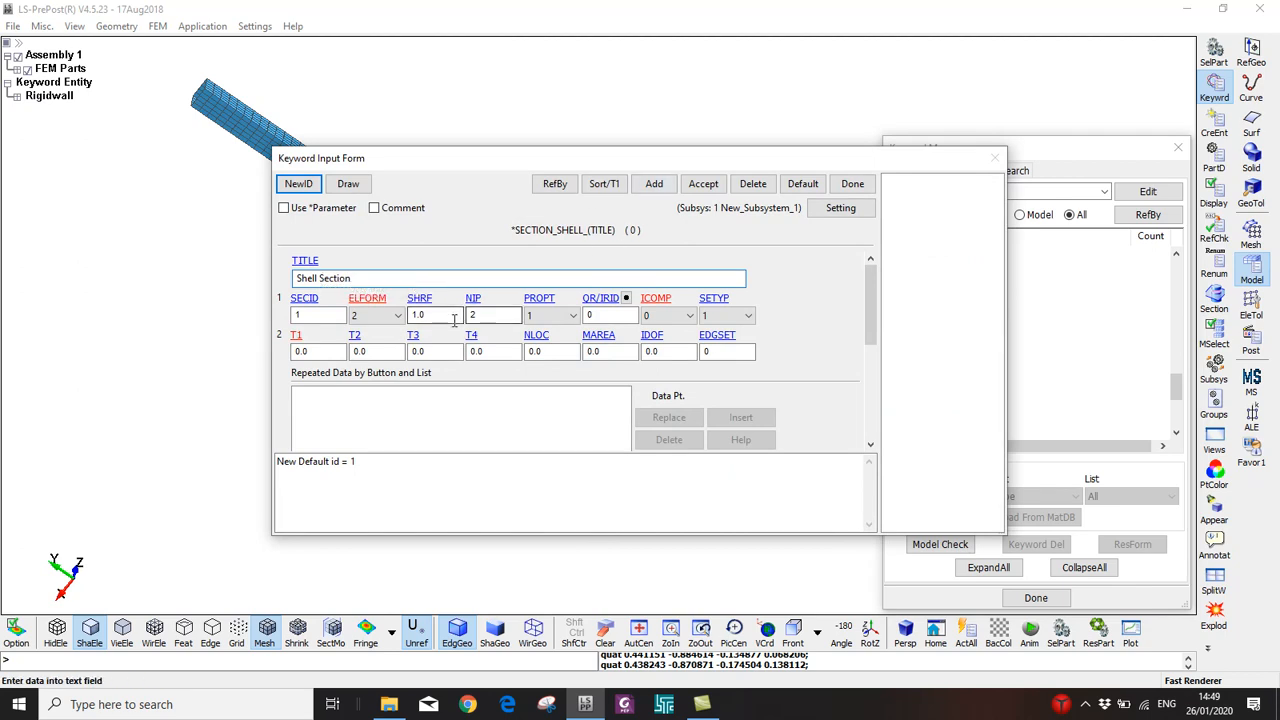
Set the shell section's shear factor SHRF to 0.8333 and thickness T1 to T4 to 0.005, then accept and close the card
left_click_drag(450, 316, 309, 329)
type("0.8333")
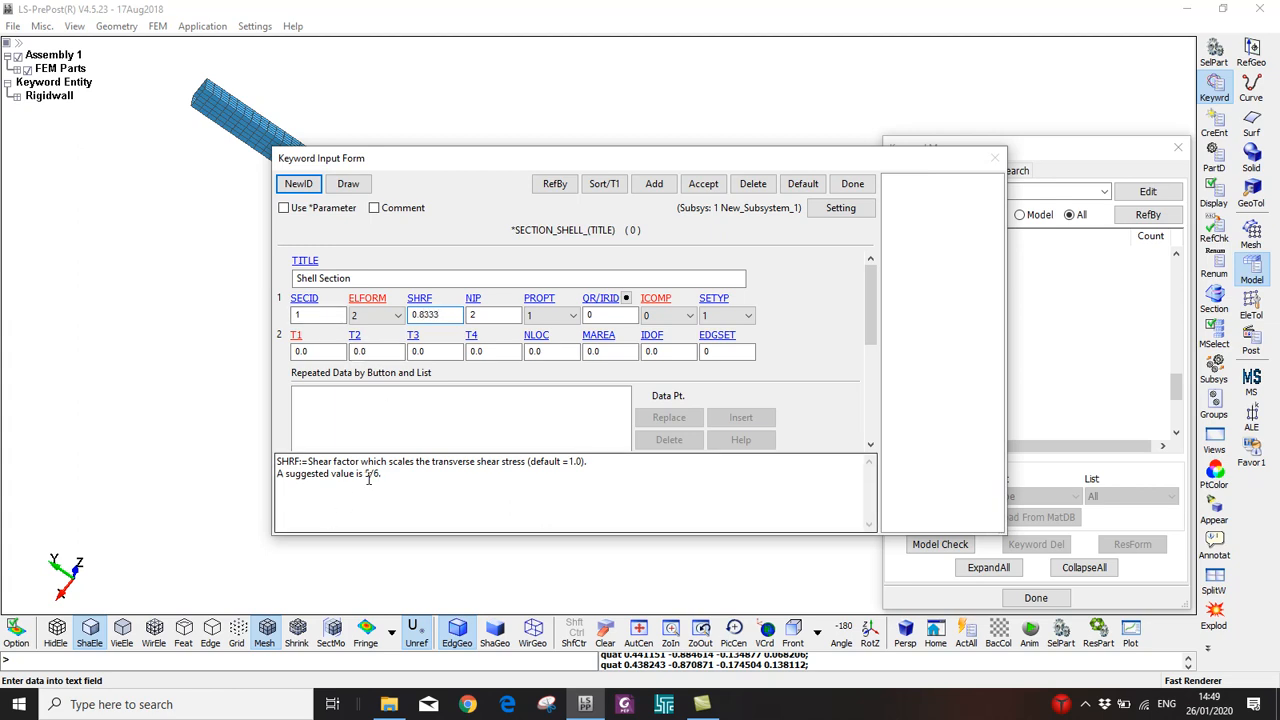
left_click(325, 354)
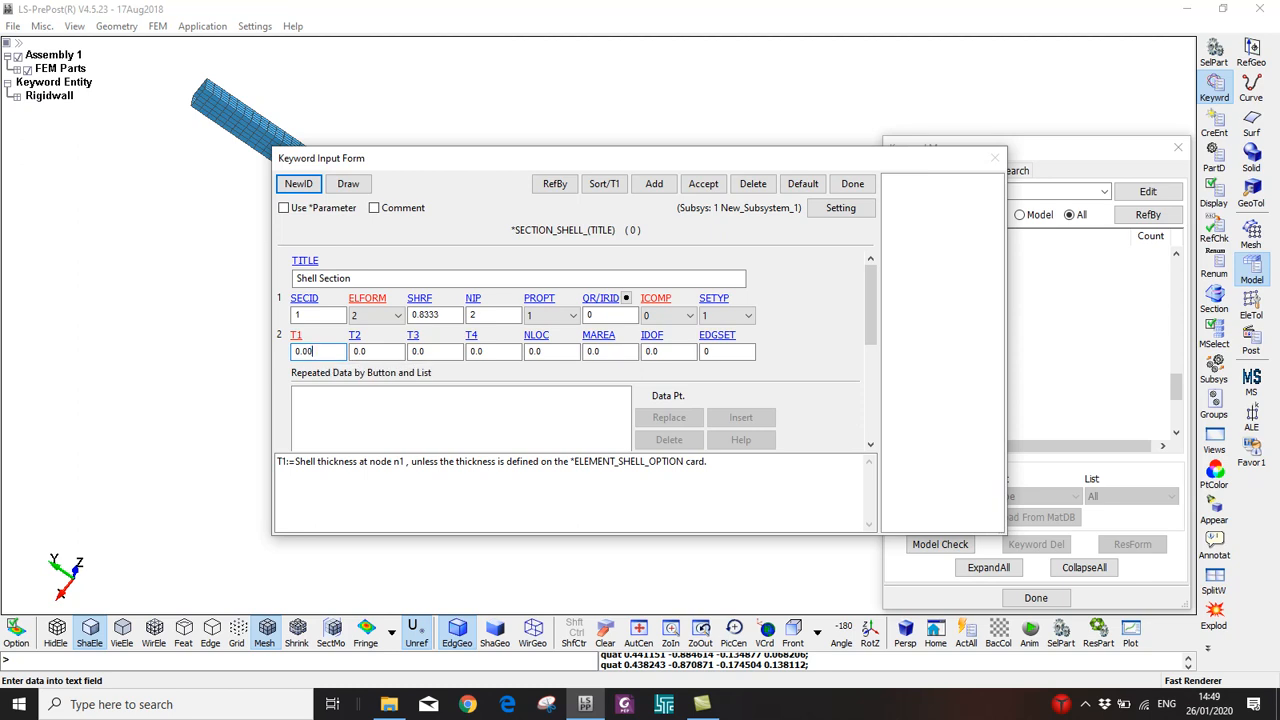
key("Tab")
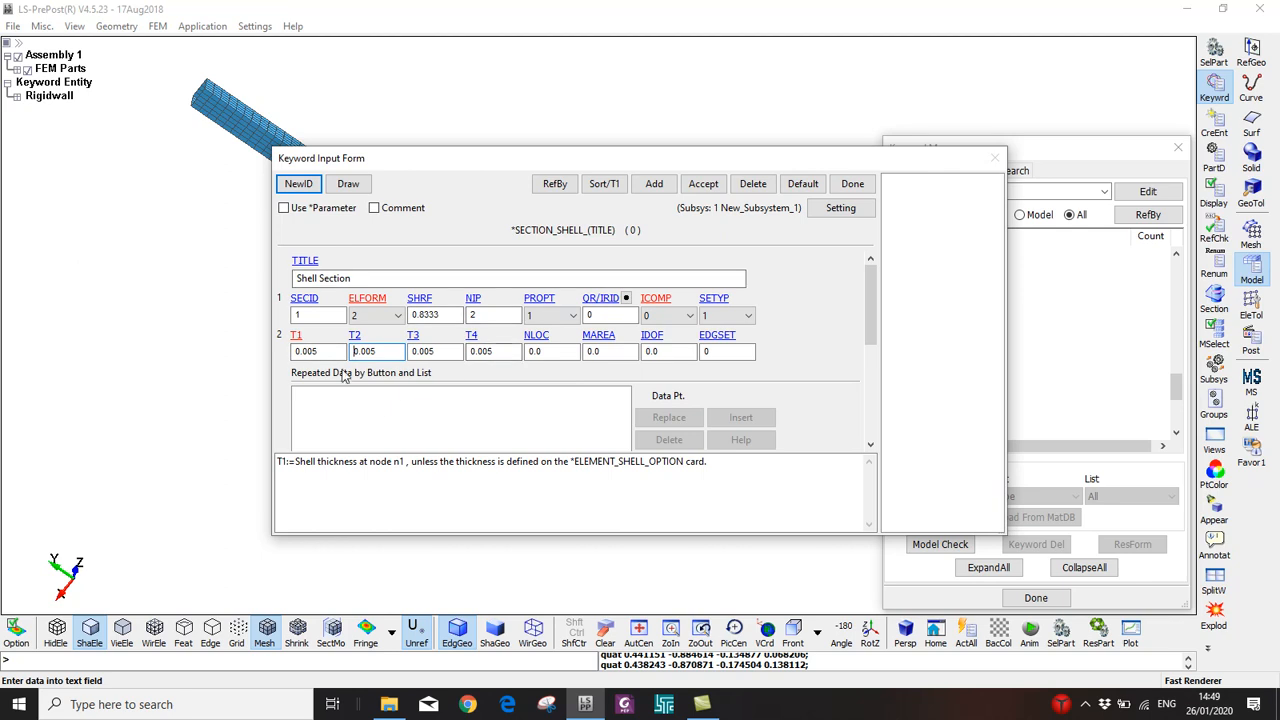
left_click(703, 186)
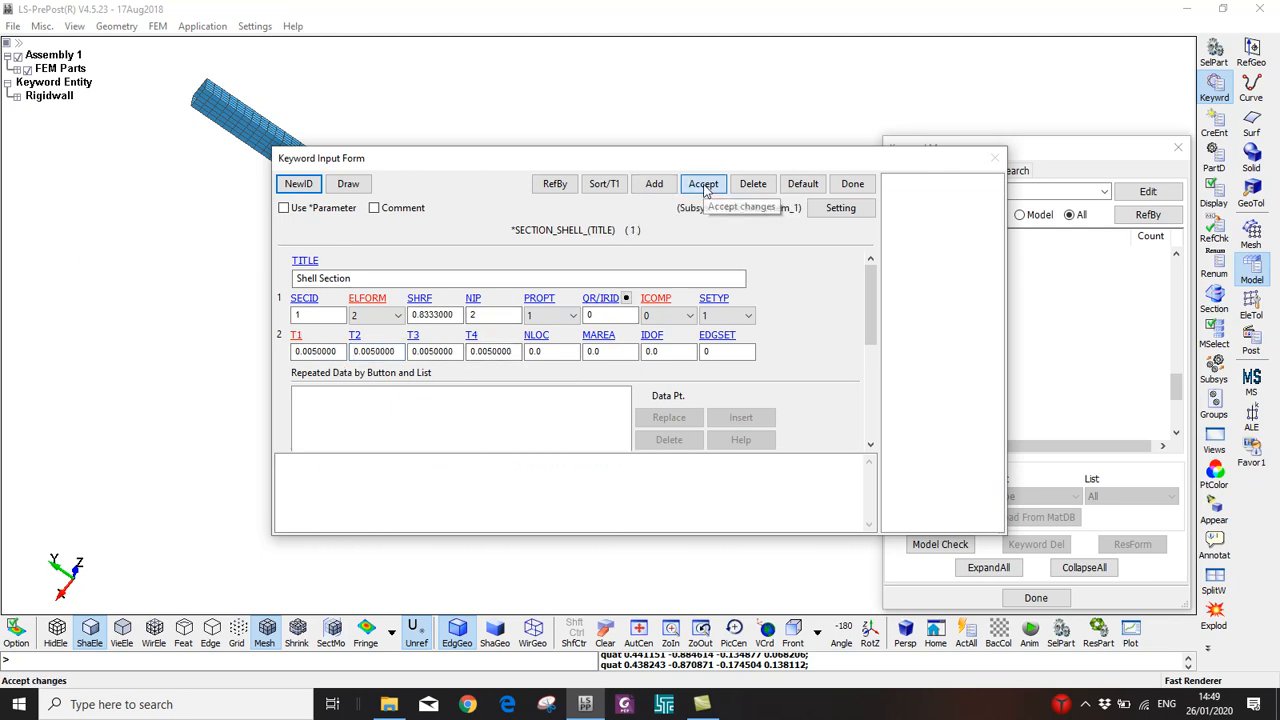
left_click(857, 184)
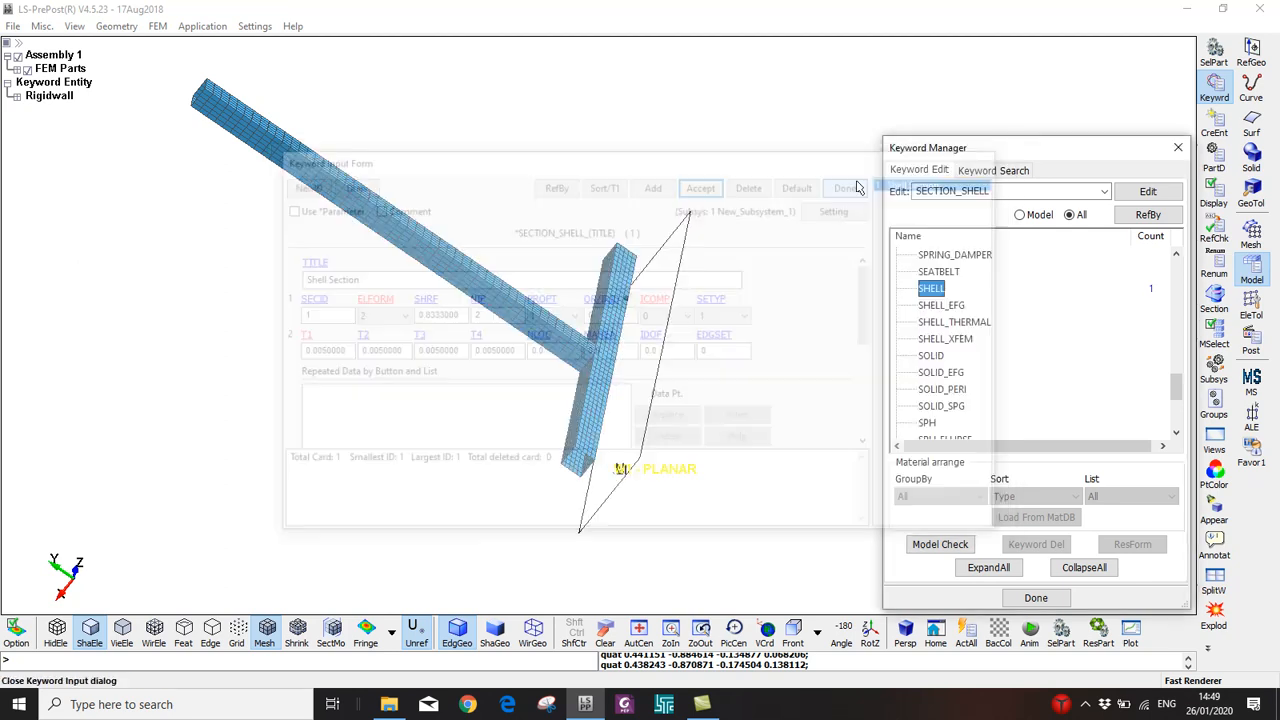
Assign shell section 1 as the SECID in part 2's PART card, then accept and close it
left_click_drag(553, 376, 565, 304, "ctrl")
left_click_drag(548, 433, 503, 497, "ctrl")
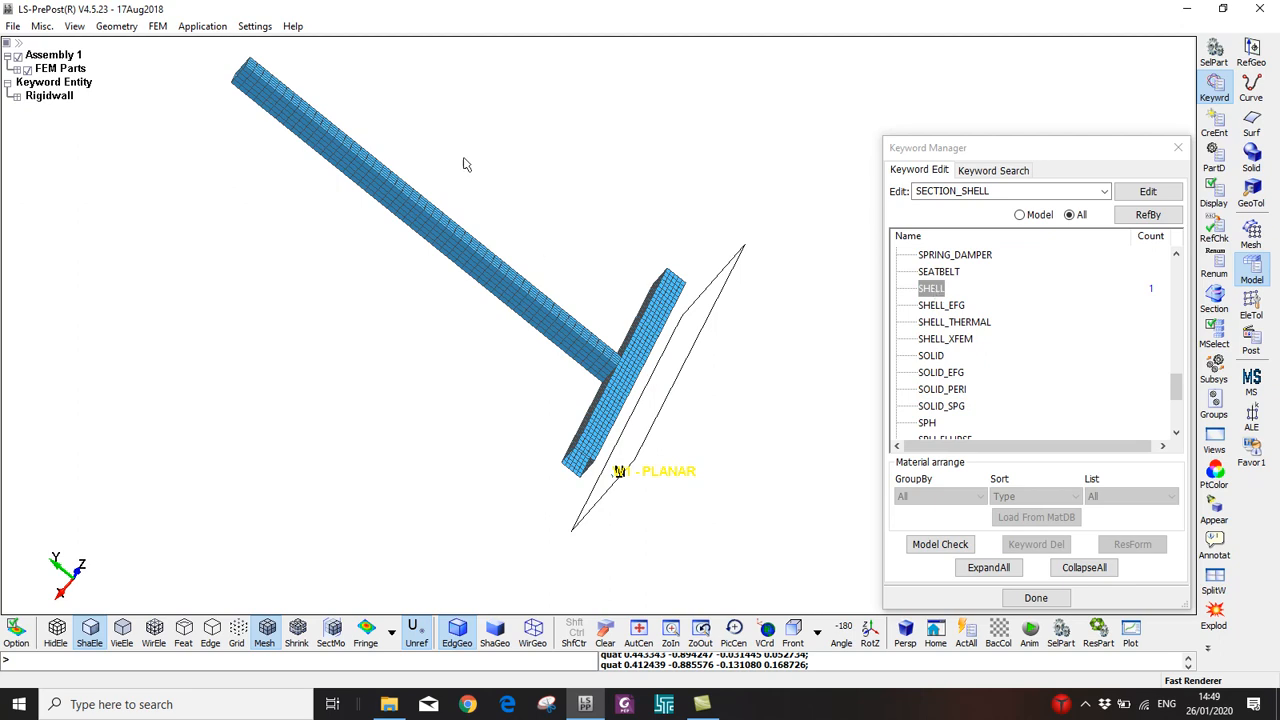
left_click(1037, 218)
left_click(917, 288)
double_click(925, 306)
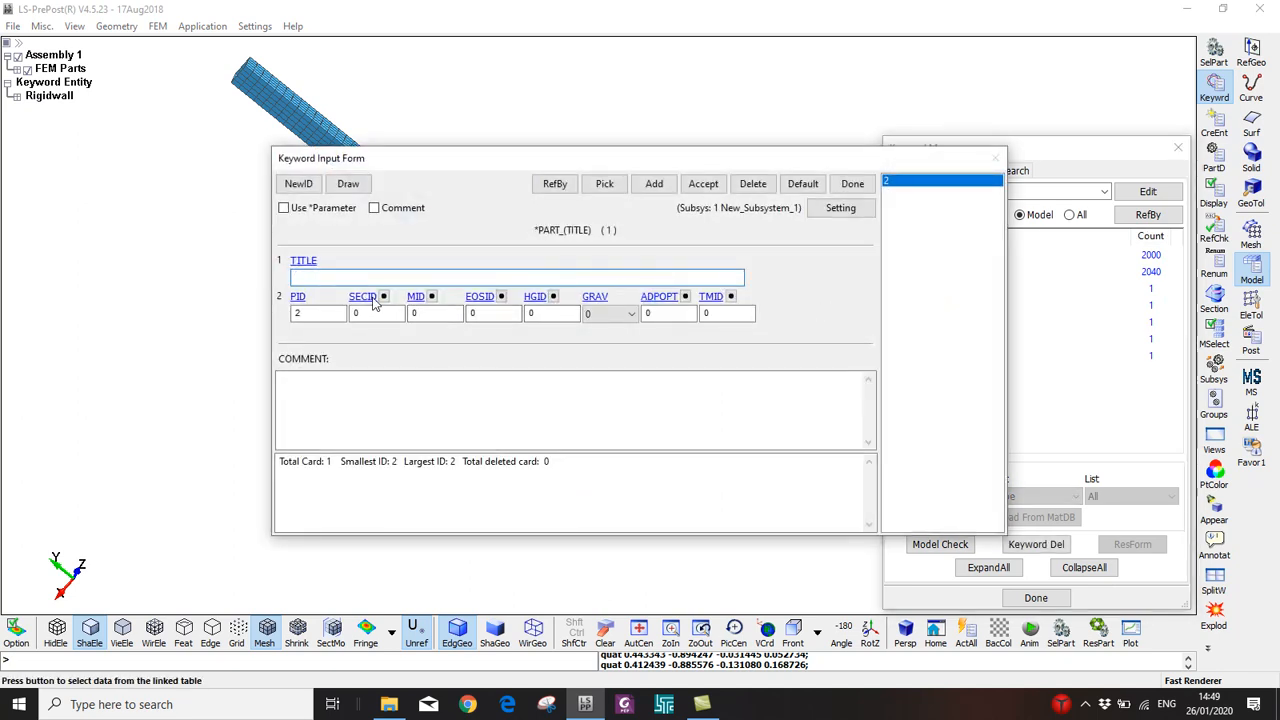
left_click(383, 296)
double_click(998, 416)
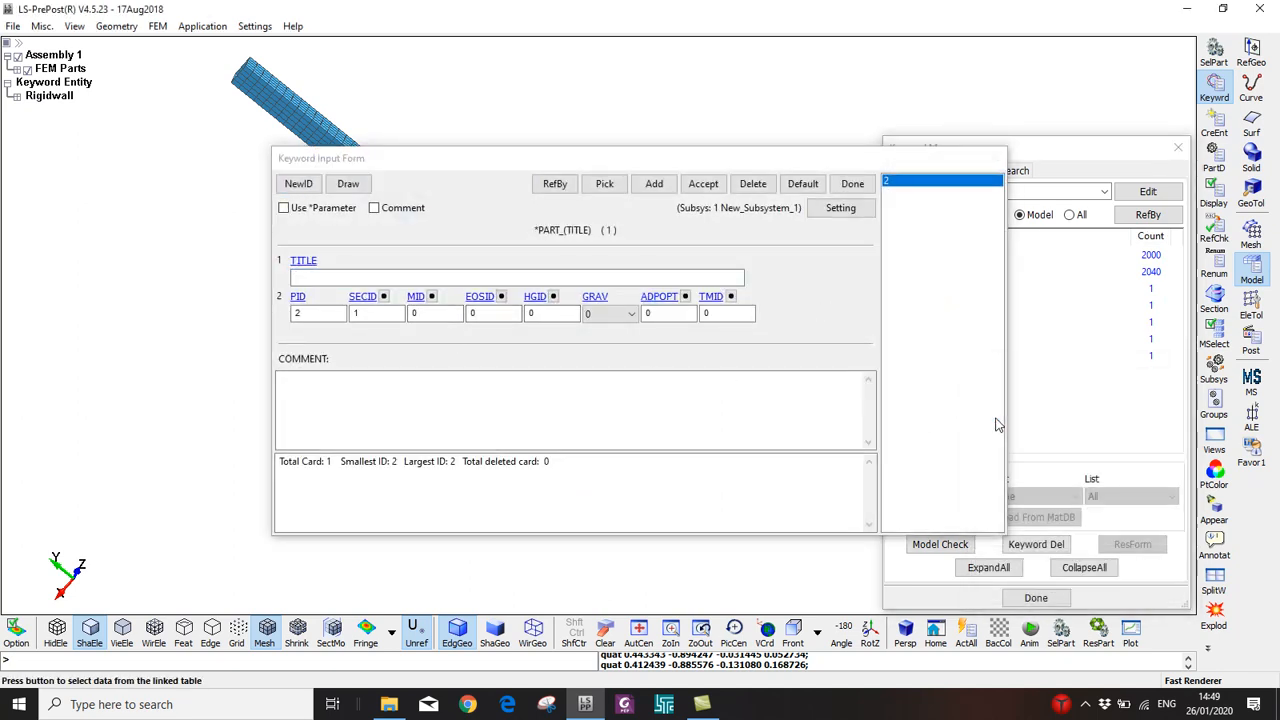
left_click(700, 185)
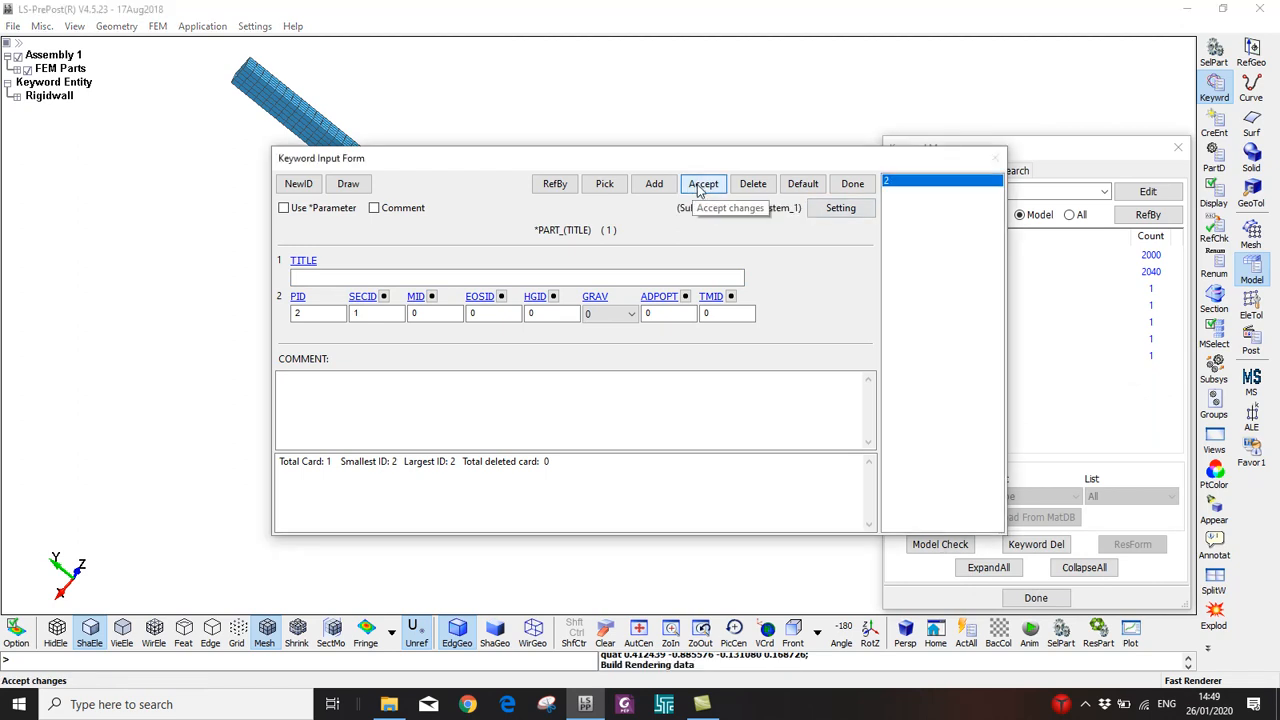
left_click(852, 183)
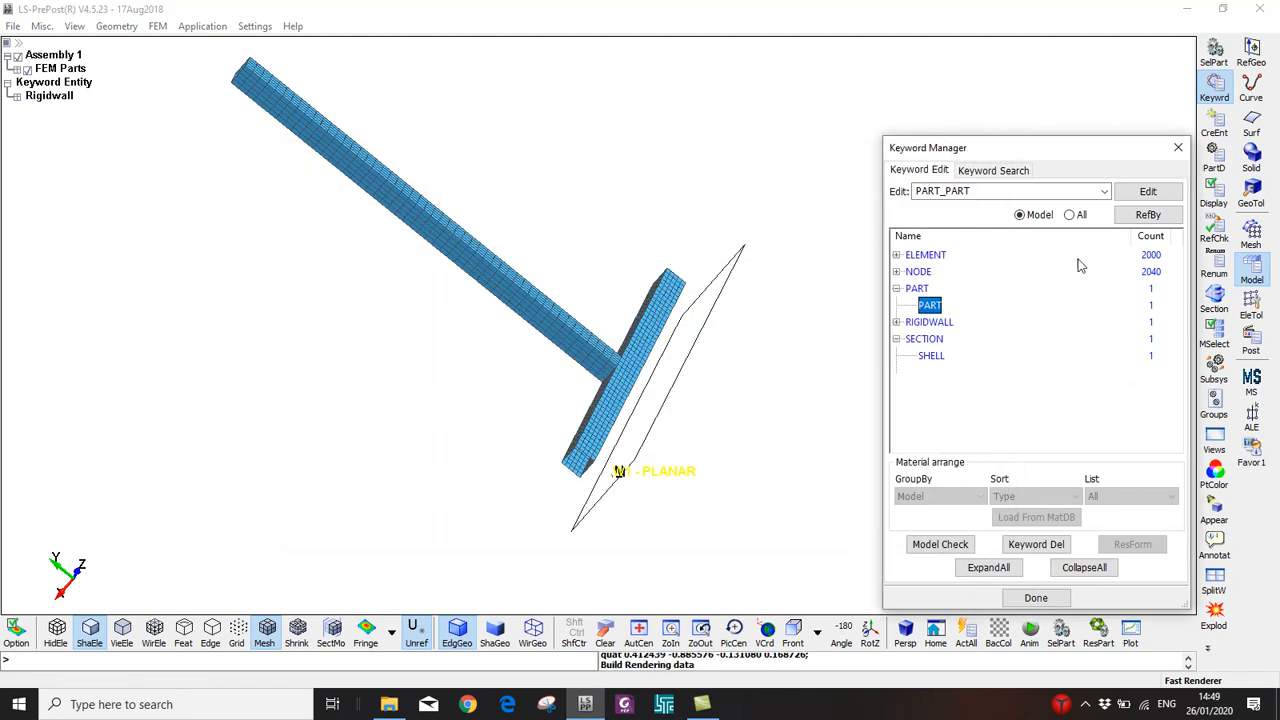
Display all visible parts with shell thickness and mesh lines, and examine the tube's open end
left_click(1214, 508)
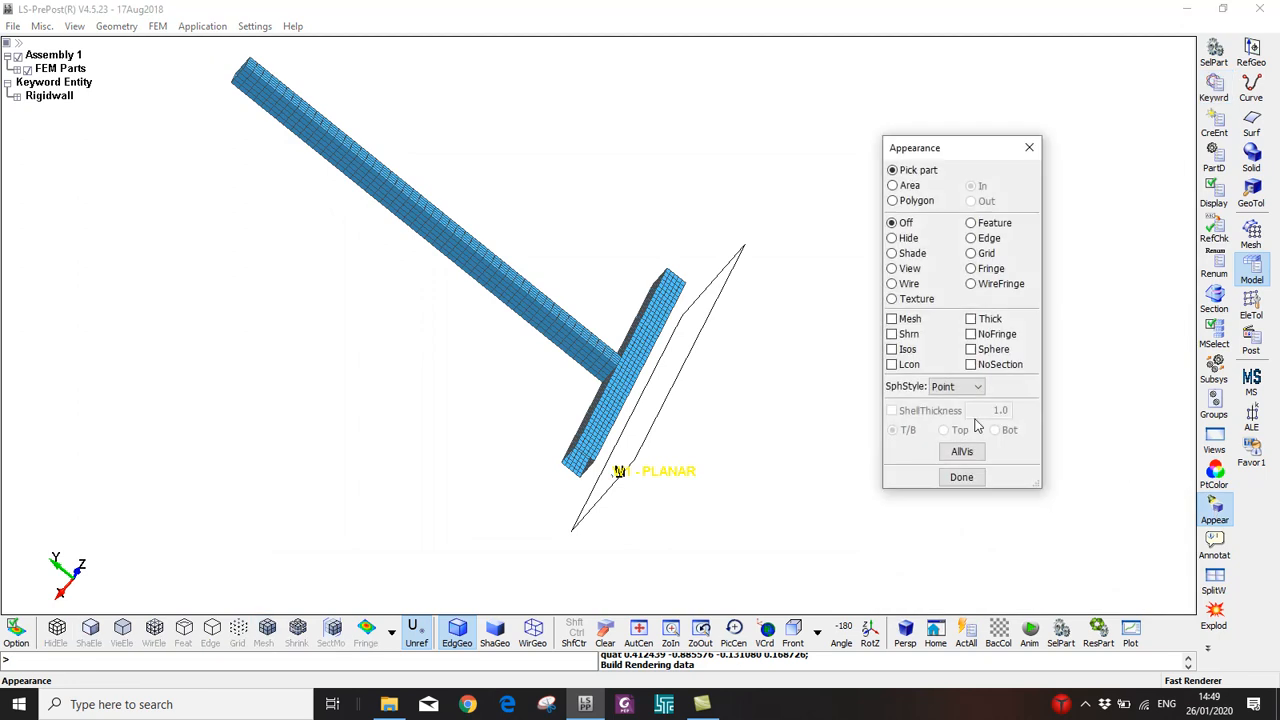
left_click(985, 322)
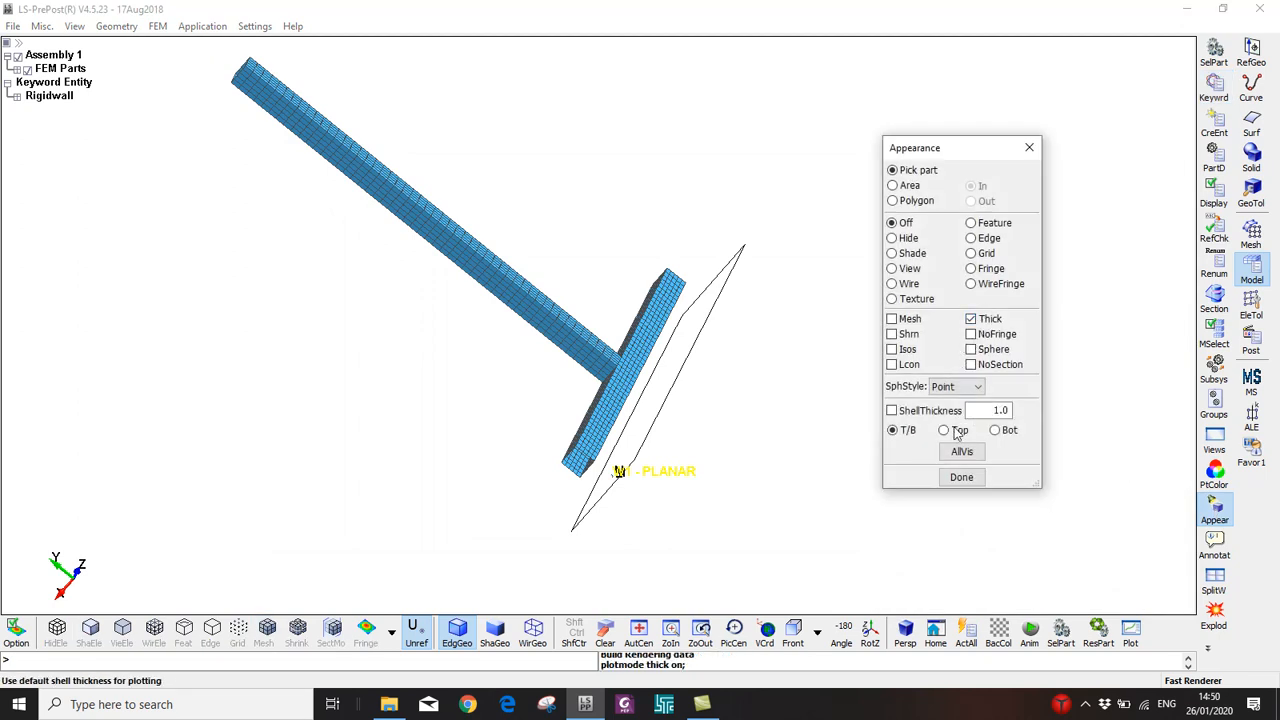
left_click(940, 455)
scroll(585, 460, "up", 2)
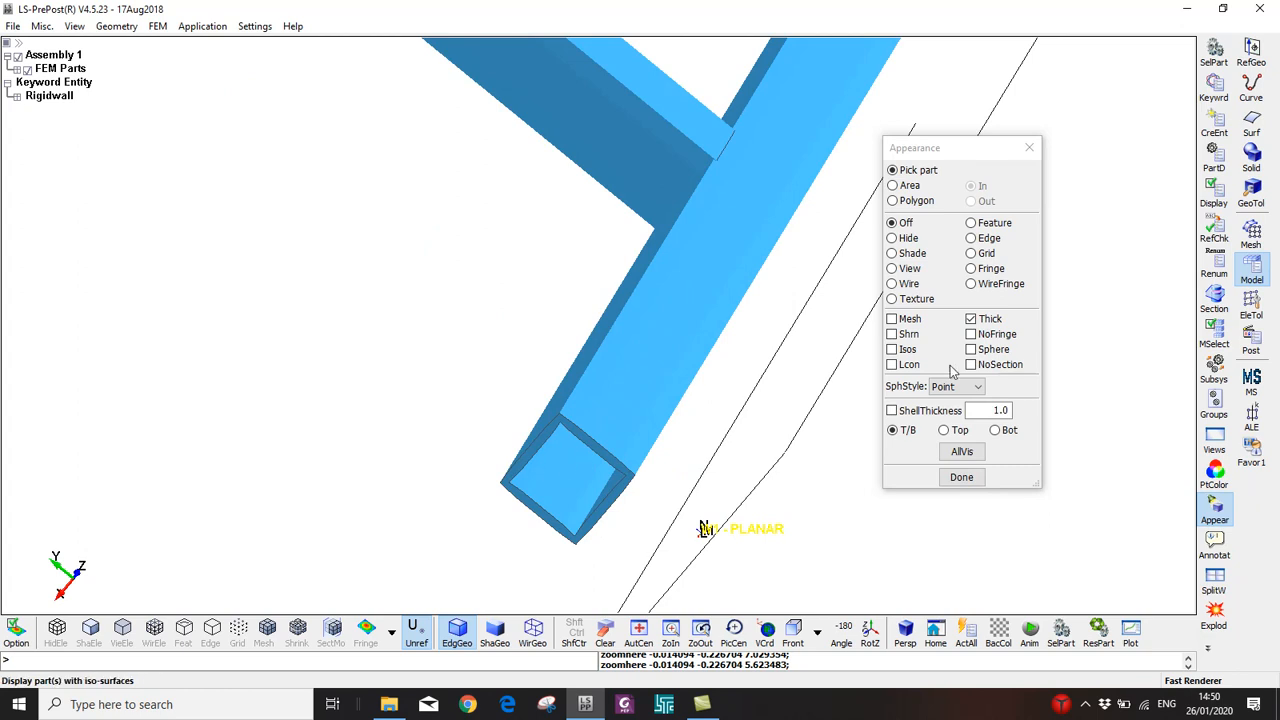
left_click(891, 318)
left_click(958, 452)
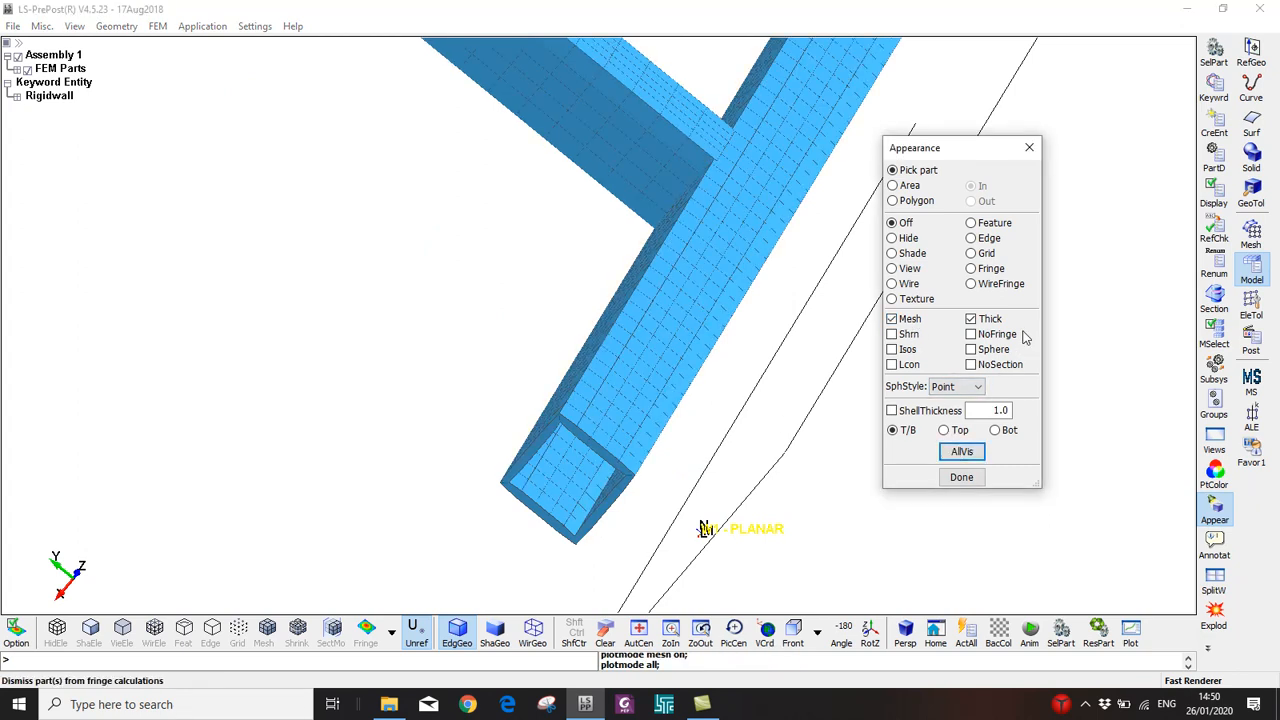
Turn off the thickness display for all visible parts and switch to the element tools
left_click(970, 318)
left_click(961, 451)
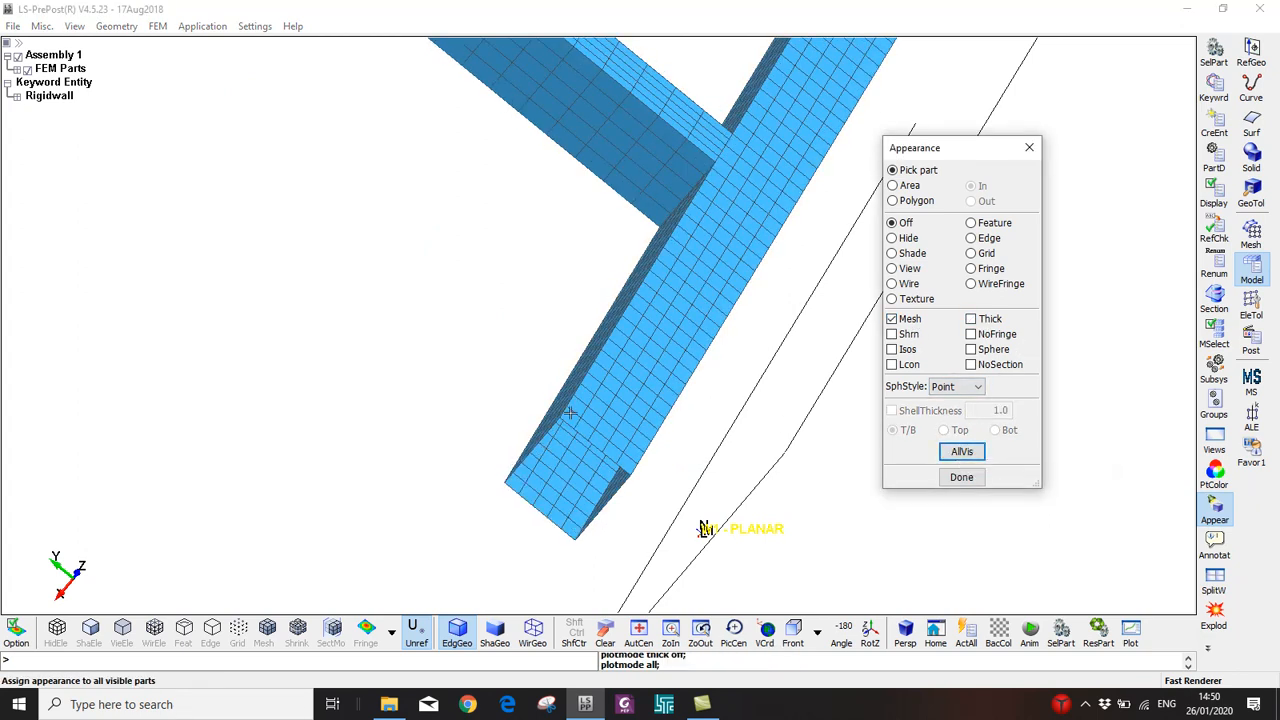
left_click(1251, 305)
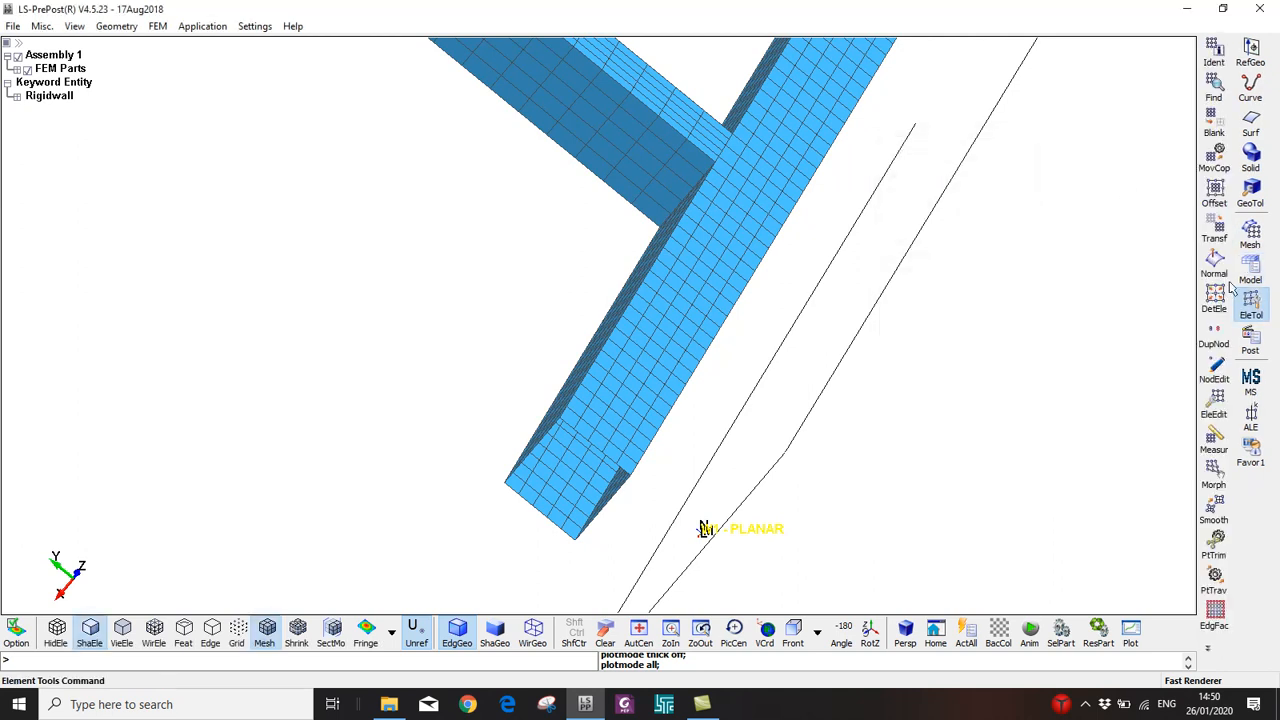
Open the shell section card and read the description of NLOC, the reference surface location, while viewing the tube's end
left_click(1246, 266)
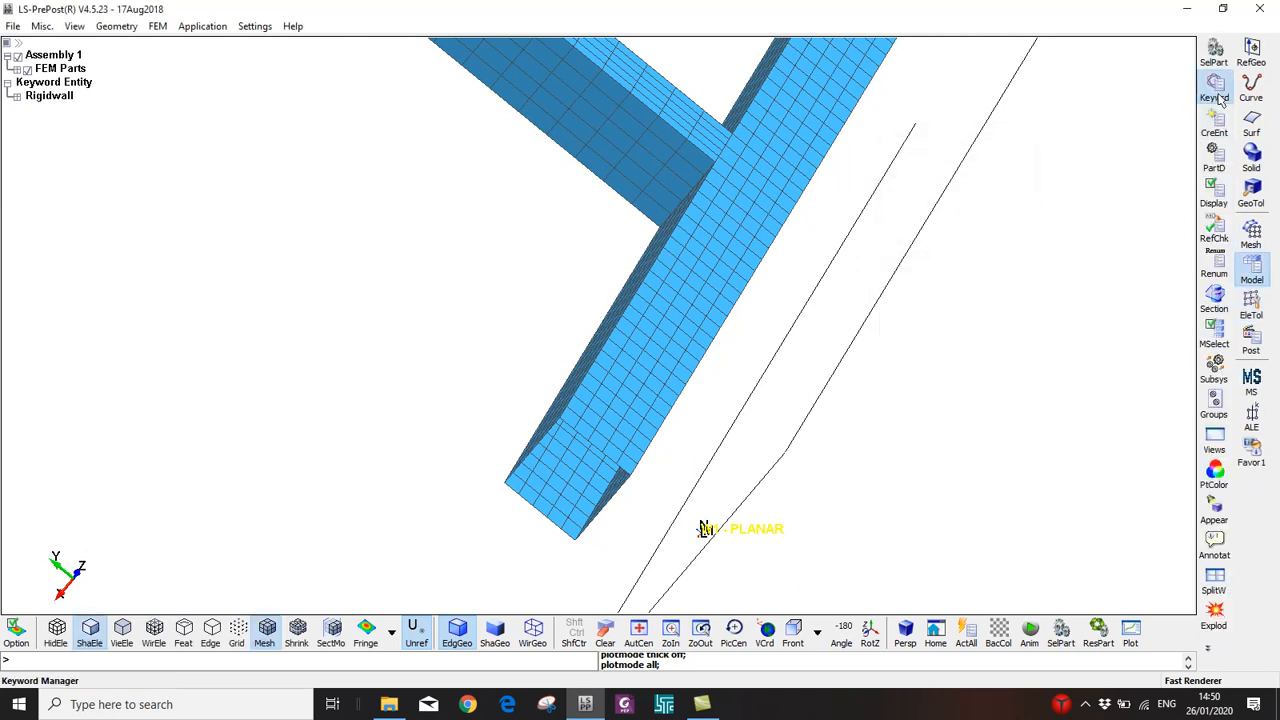
left_click(1218, 94)
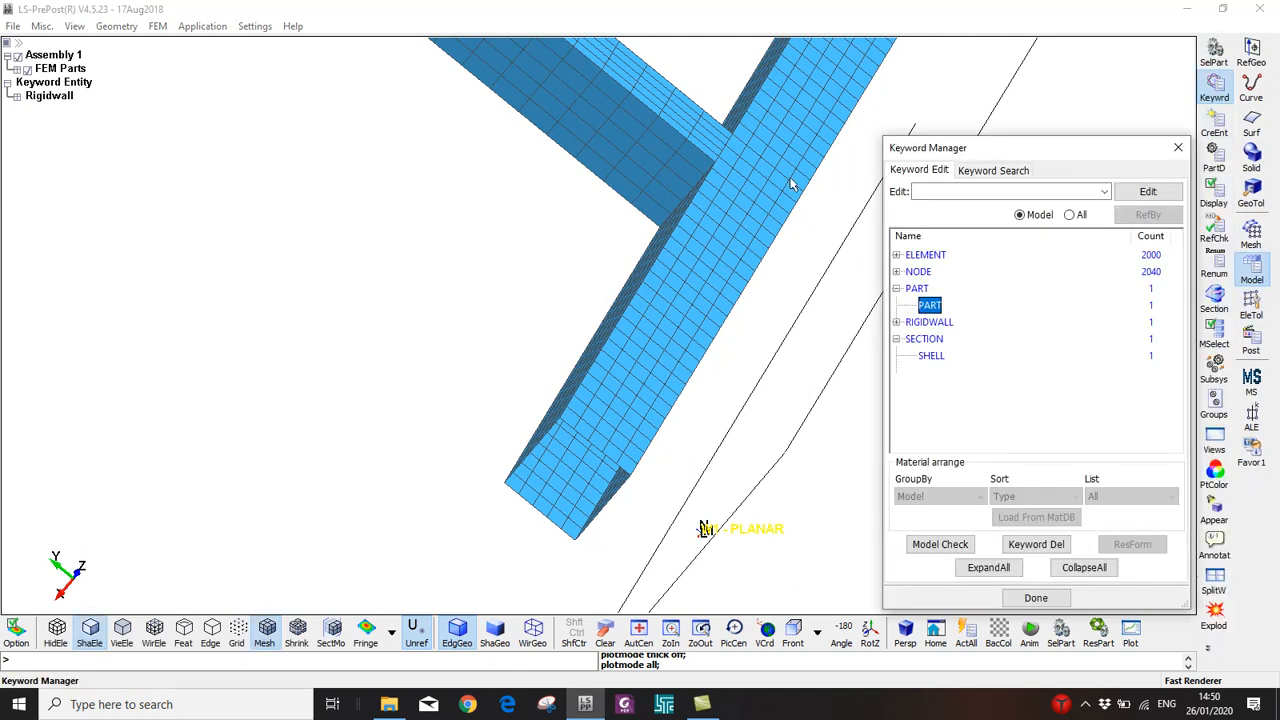
double_click(930, 305)
left_click(852, 187)
left_click(932, 357)
double_click(932, 357)
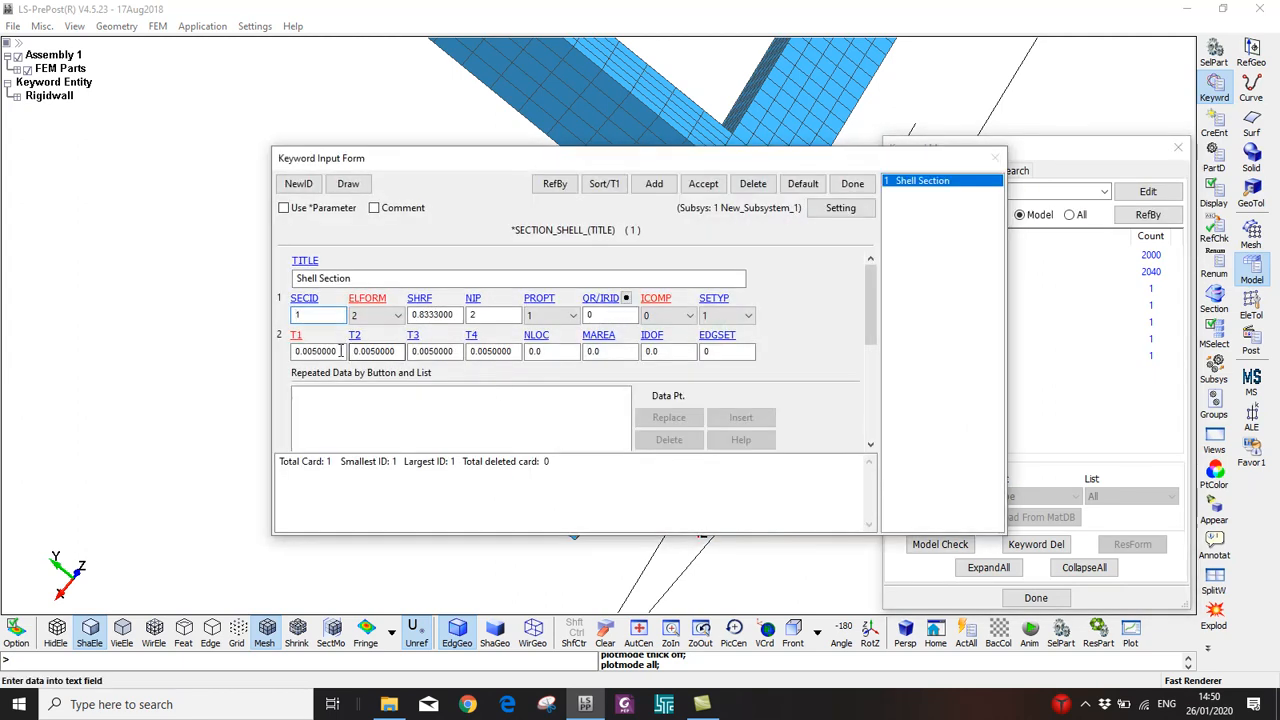
scroll(430, 120, "down", 2)
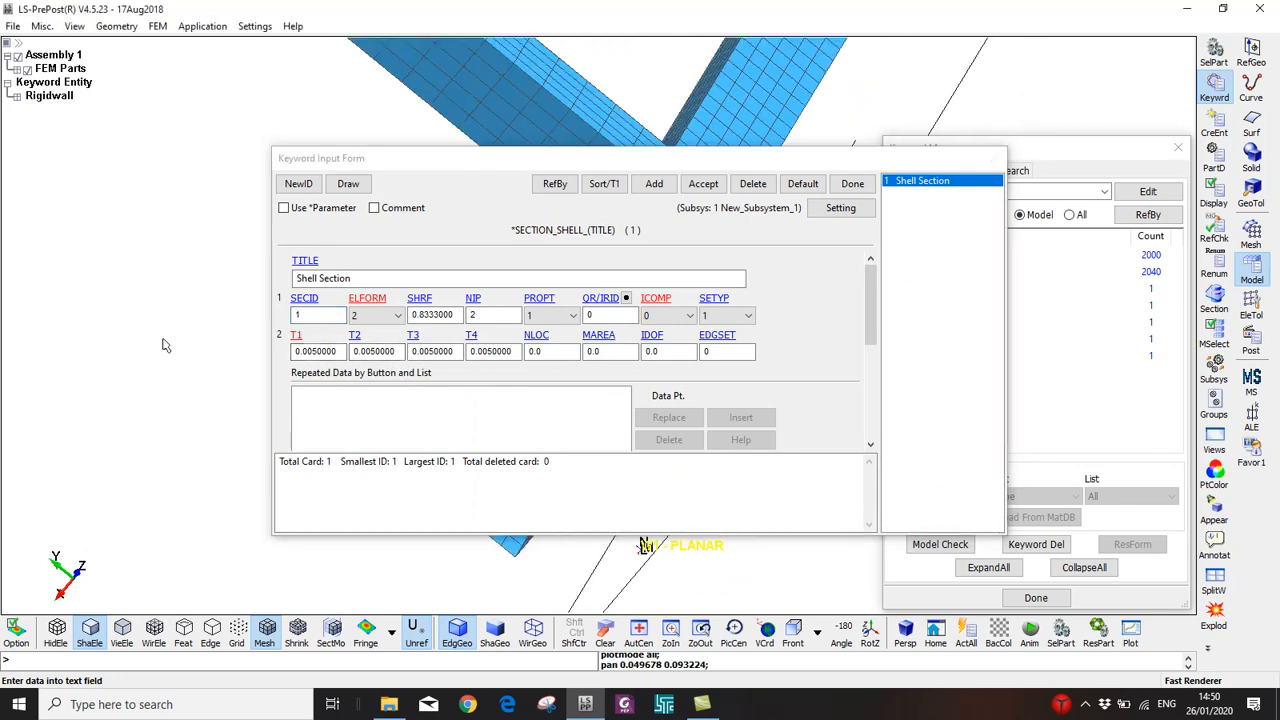
left_click_drag(436, 166, 640, 141)
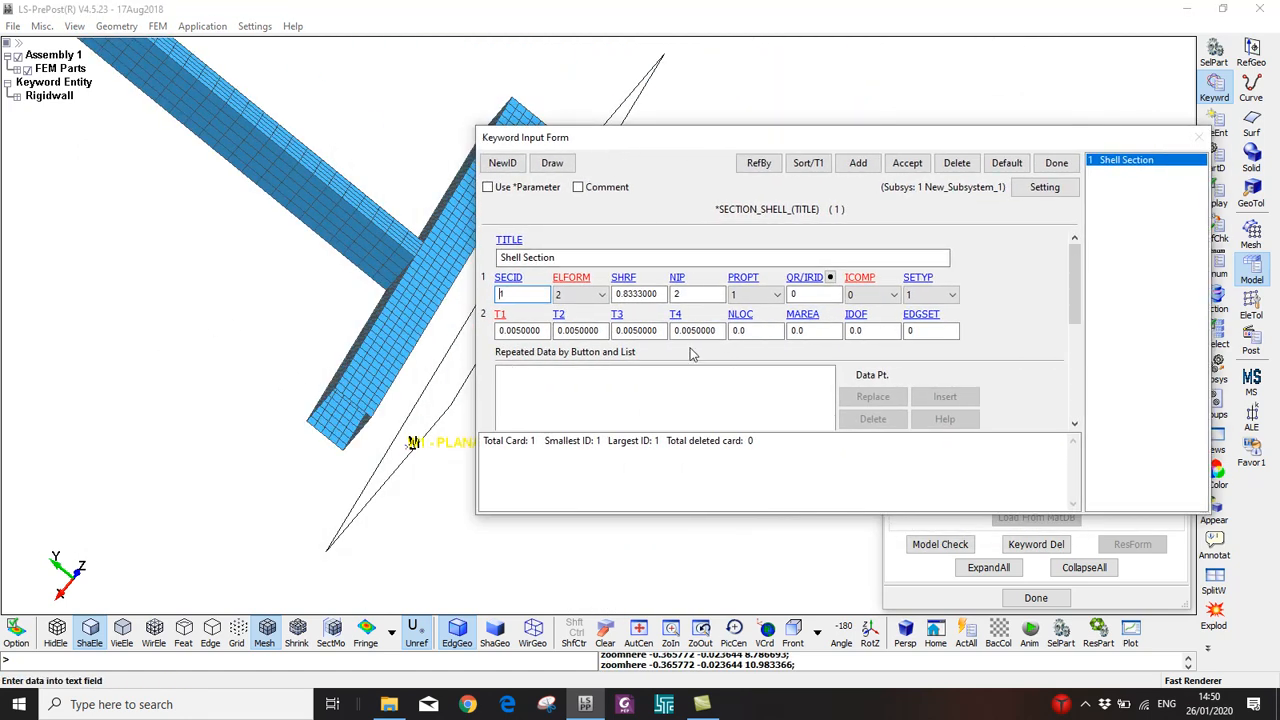
left_click(750, 331)
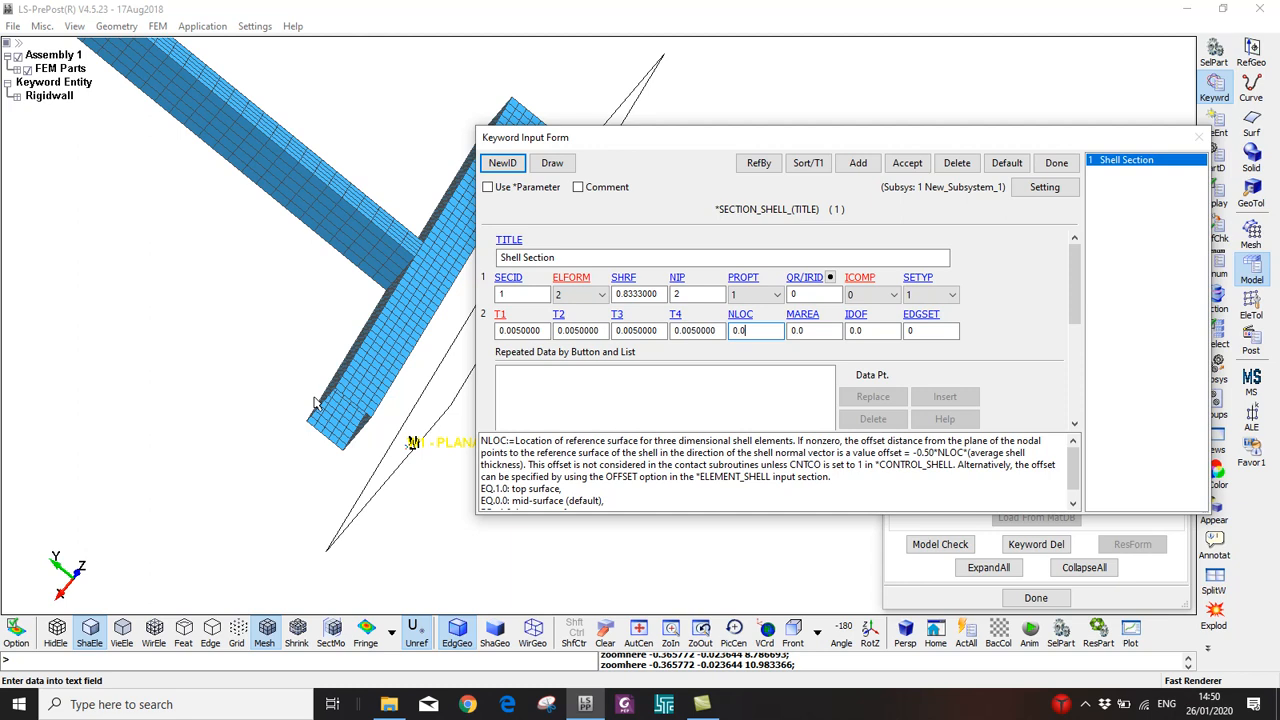
scroll(320, 410, "up", 3)
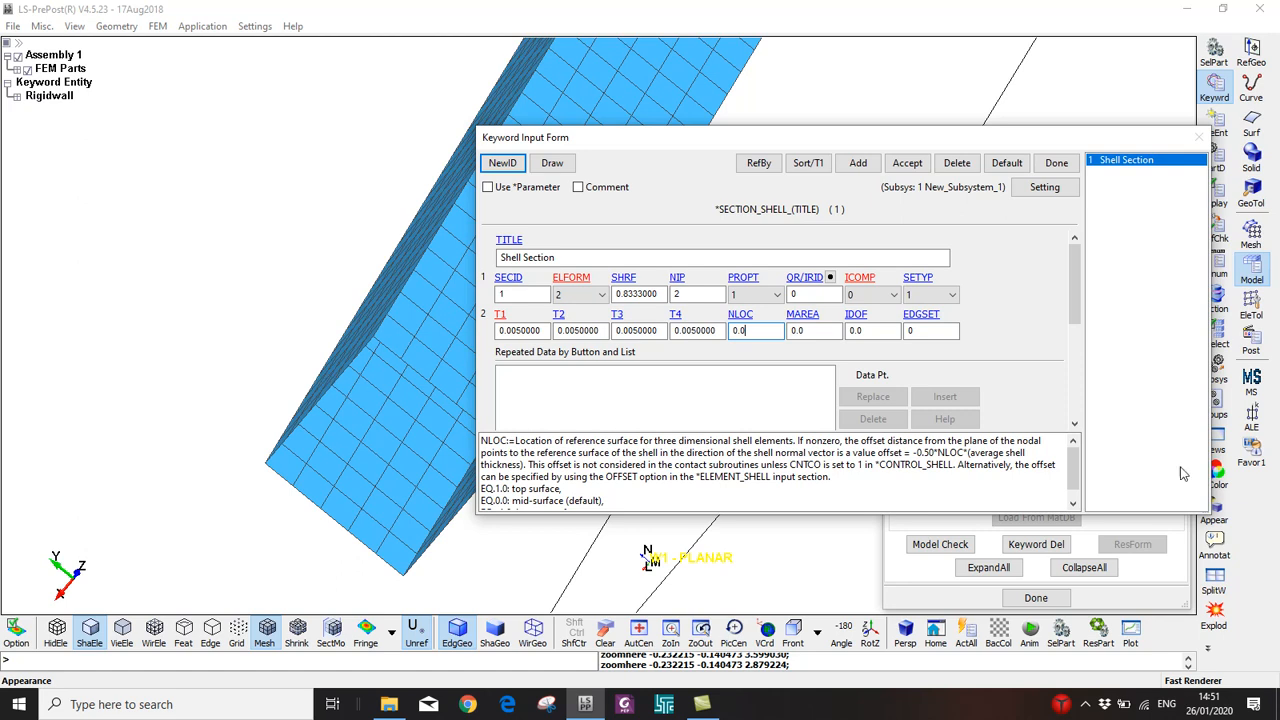
Show shell thickness on all visible parts, then hide it again to compare the tube's open end
left_click(1212, 508)
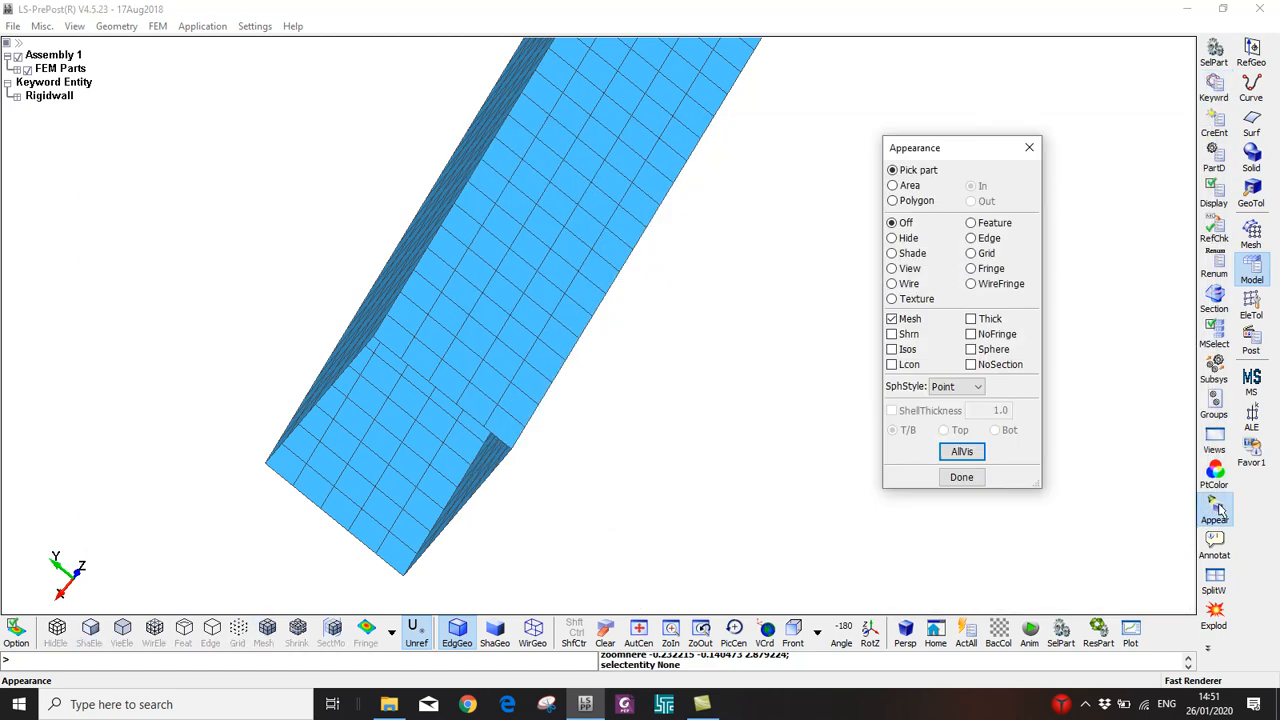
left_click(980, 319)
left_click(961, 451)
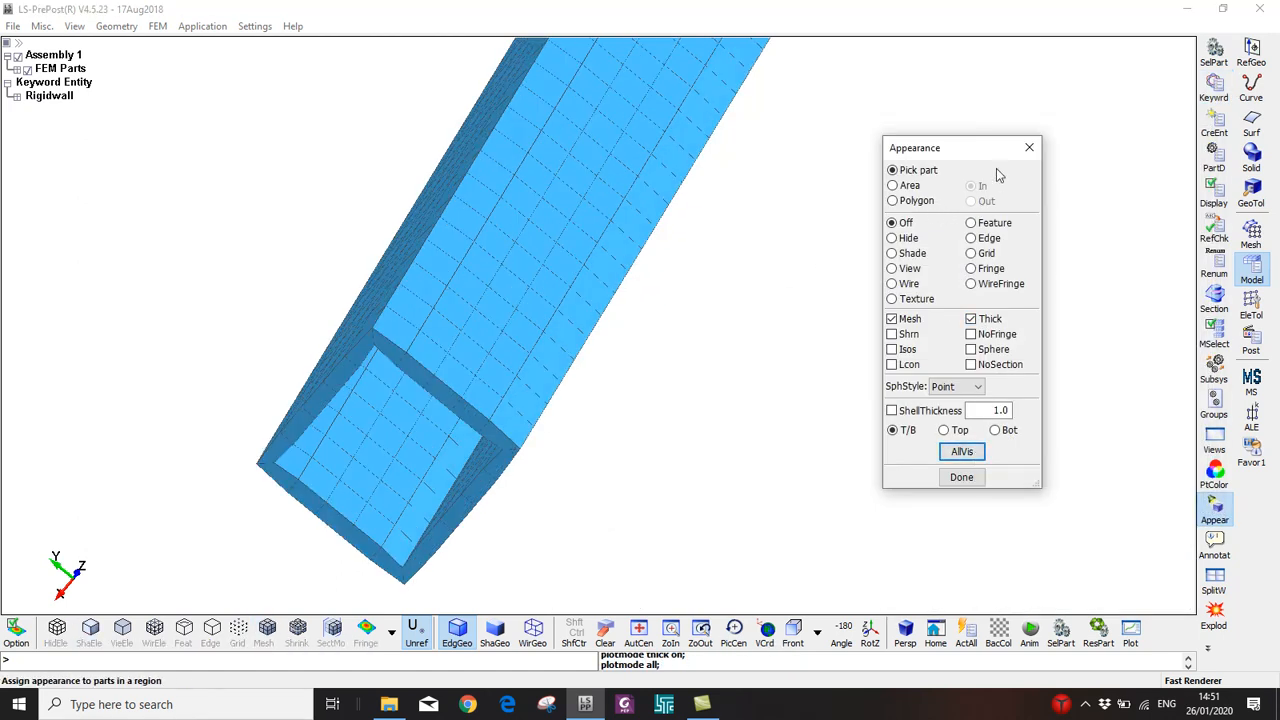
left_click(970, 319)
left_click(962, 452)
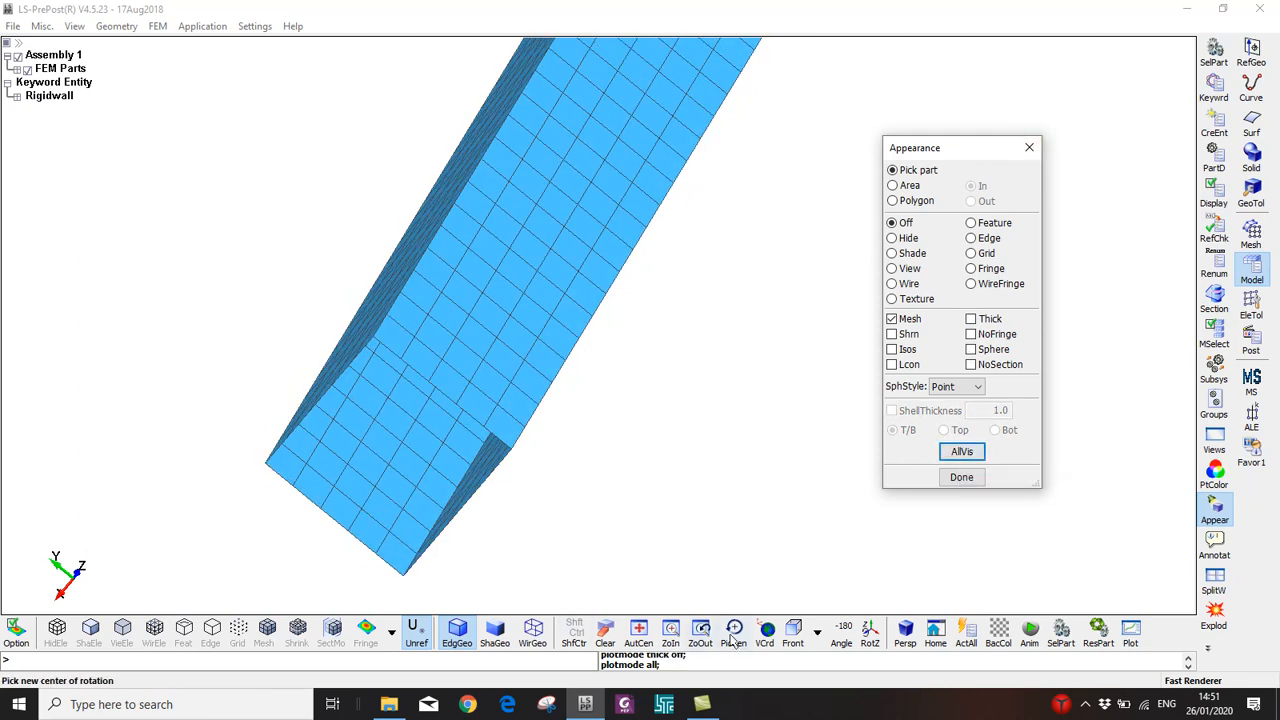
Examine the T-shaped assembly from the front, back and top views
left_click(795, 630)
scroll(555, 455, "down", 2)
left_click(817, 632)
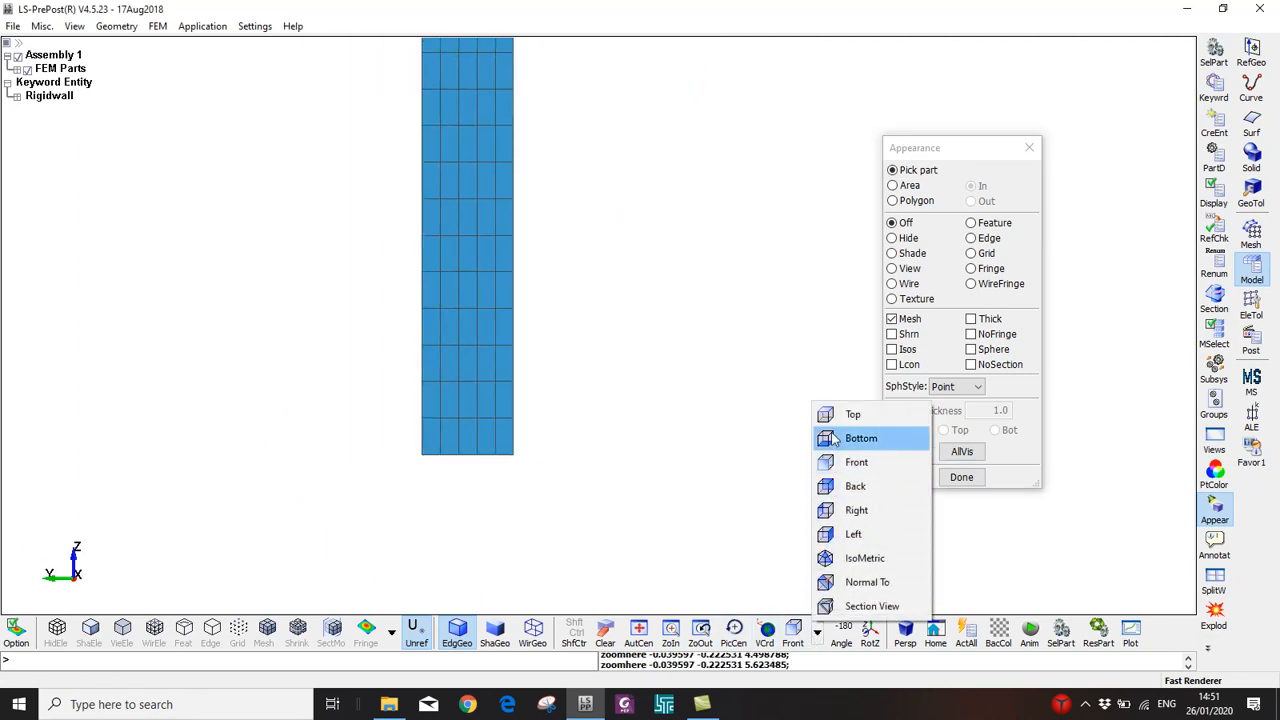
left_click(838, 486)
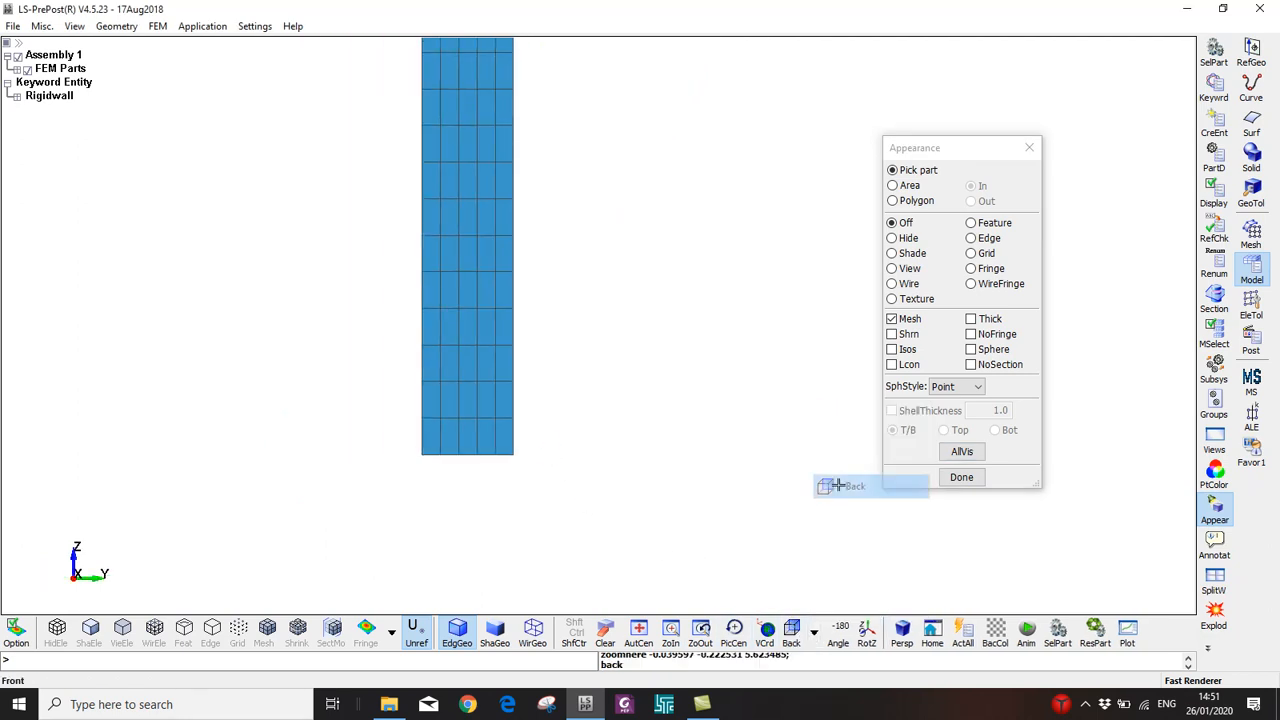
left_click(815, 634)
scroll(588, 339, "down", 2)
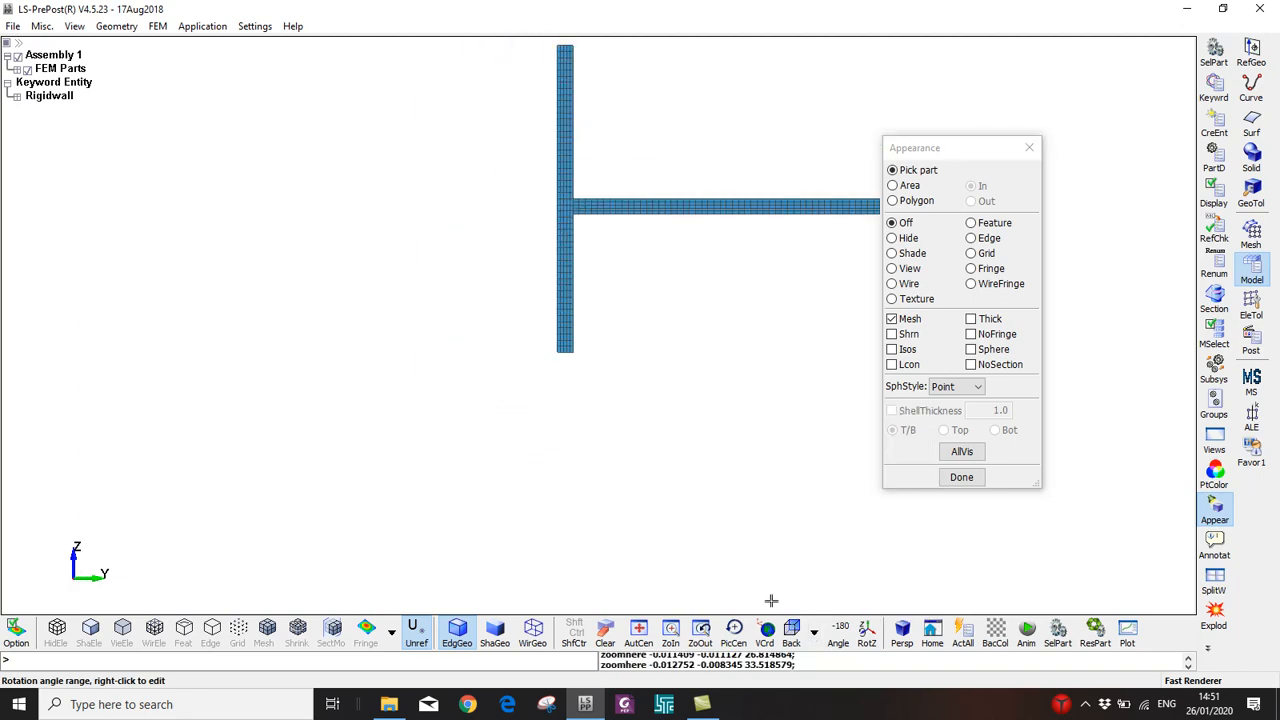
left_click(815, 634)
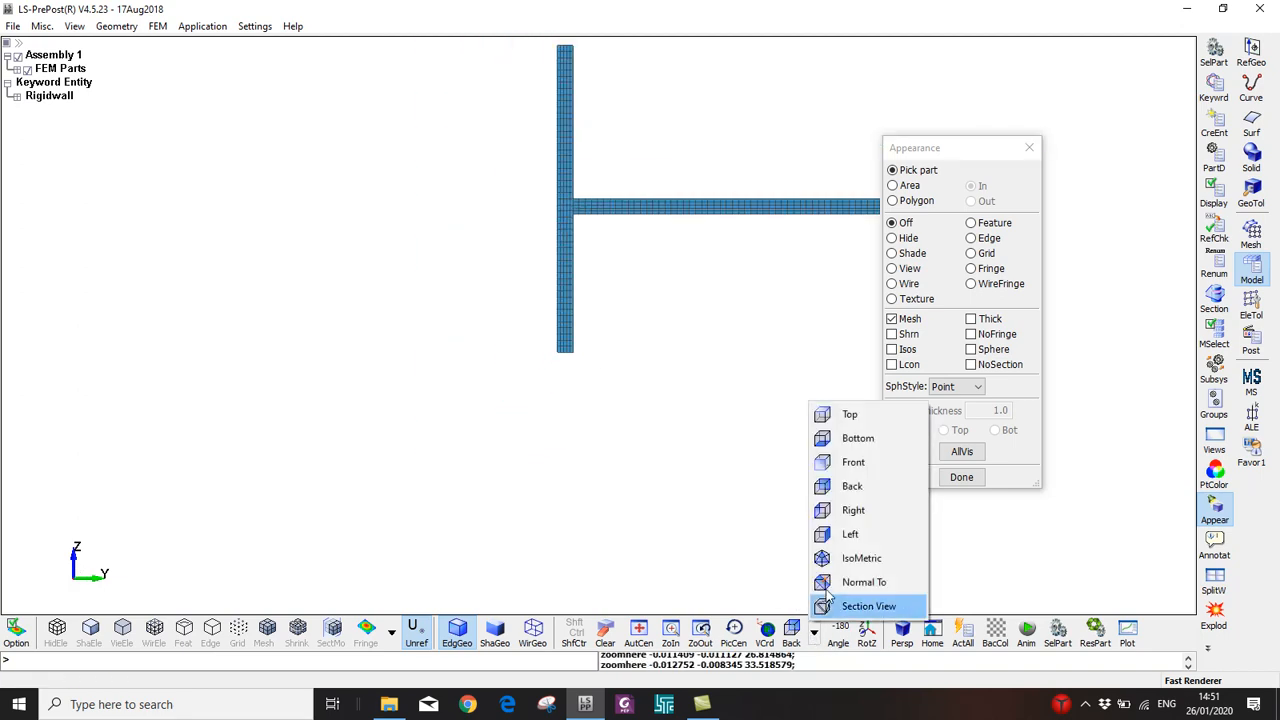
left_click(832, 414)
scroll(511, 369, "up", 3)
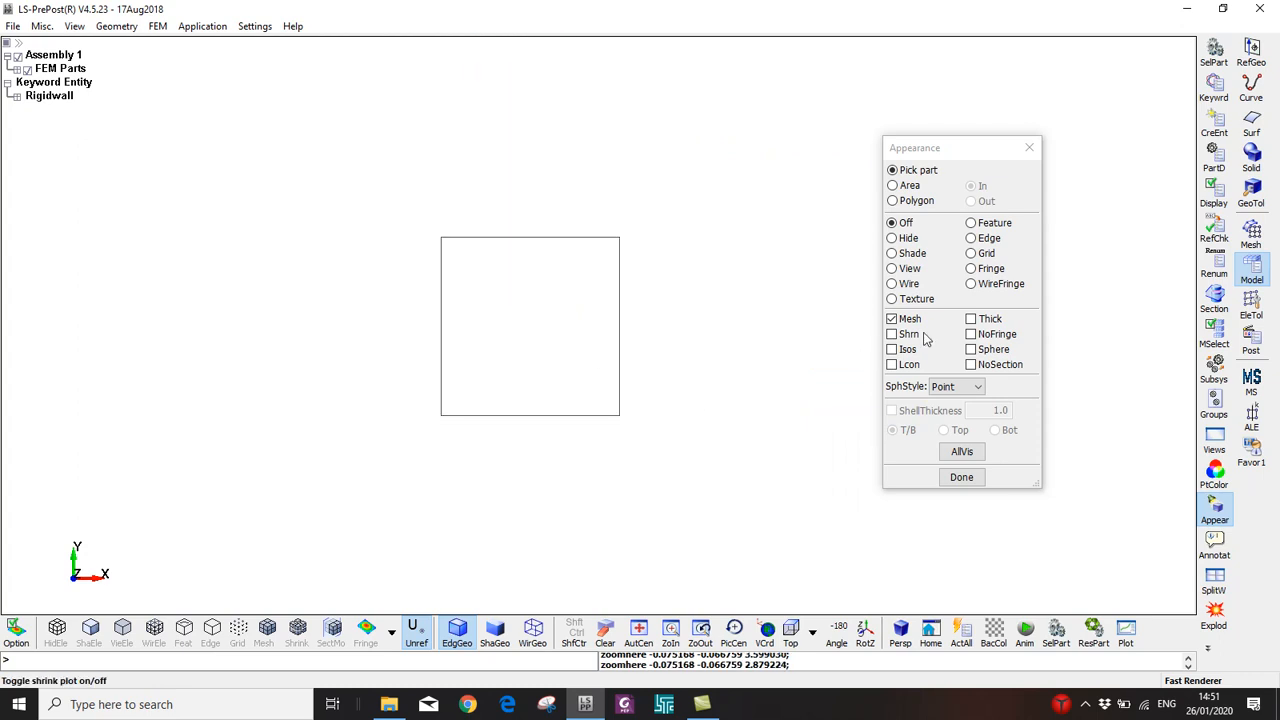
Display shell thickness on all visible parts and inspect the tube's end around the top view
scroll(680, 331, "down", 1)
left_click(970, 318)
left_click(961, 451)
left_click_drag(623, 337, 589, 356, "ctrl")
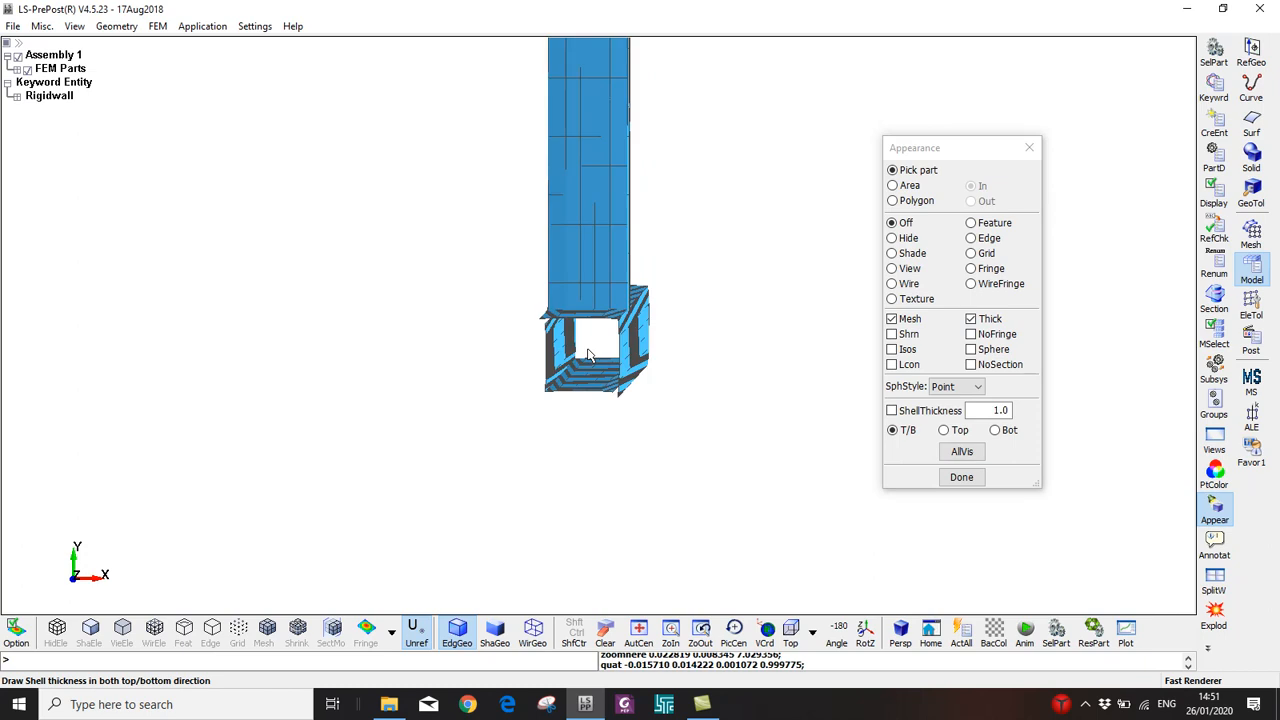
left_click(790, 628)
scroll(657, 350, "up", 4)
scroll(657, 350, "down", 3)
left_click(792, 623)
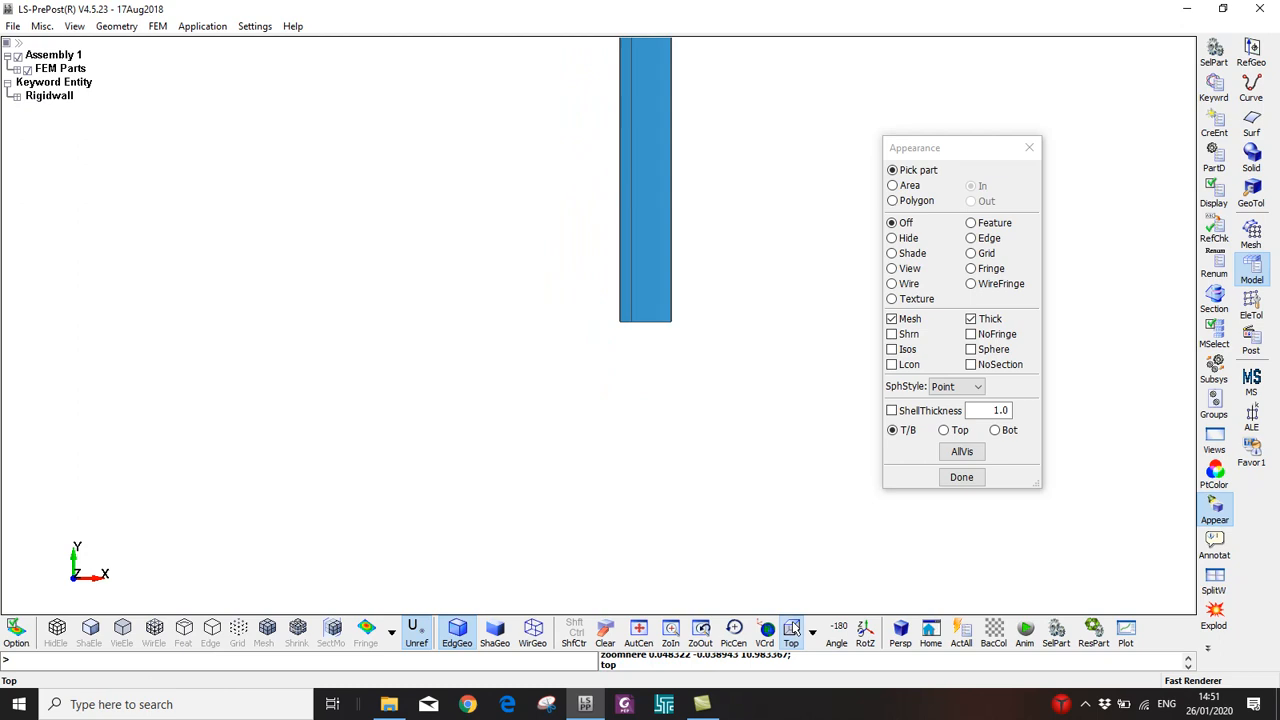
Turn the thickness display off and on again for all visible parts to compare the tube walls
left_click(971, 319)
left_click(962, 452)
left_click(971, 319)
left_click(962, 452)
scroll(677, 317, "up", 2)
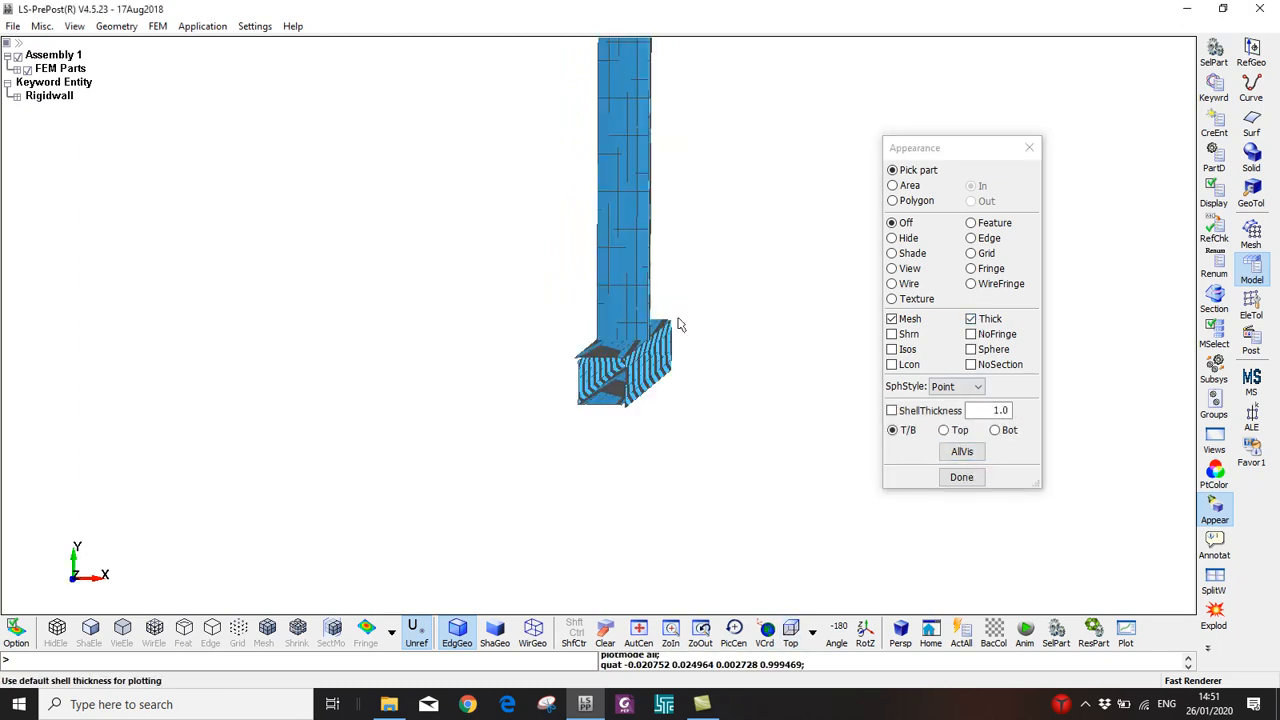
Hide the mesh lines on all visible parts, inspect the thick tubes from other angles, and show the mesh lines again
left_click(891, 319)
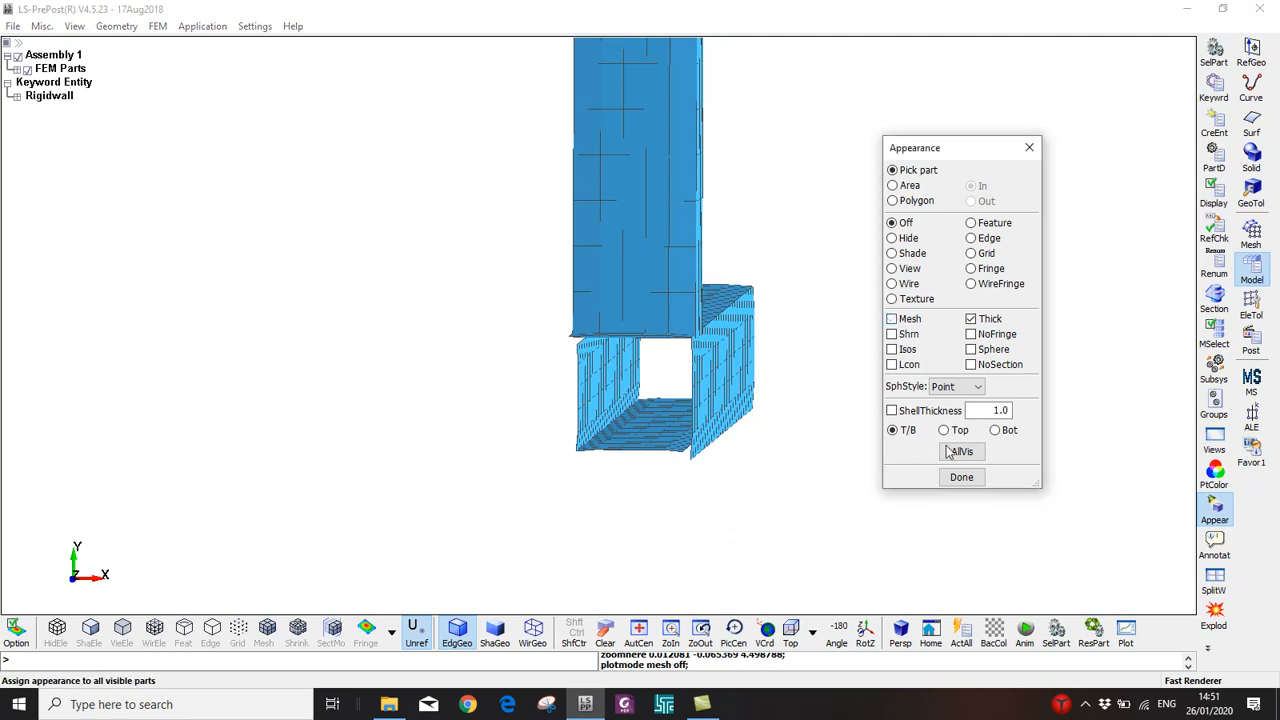
left_click(962, 452)
scroll(672, 345, "down", 3)
left_click_drag(672, 345, 600, 357, "ctrl")
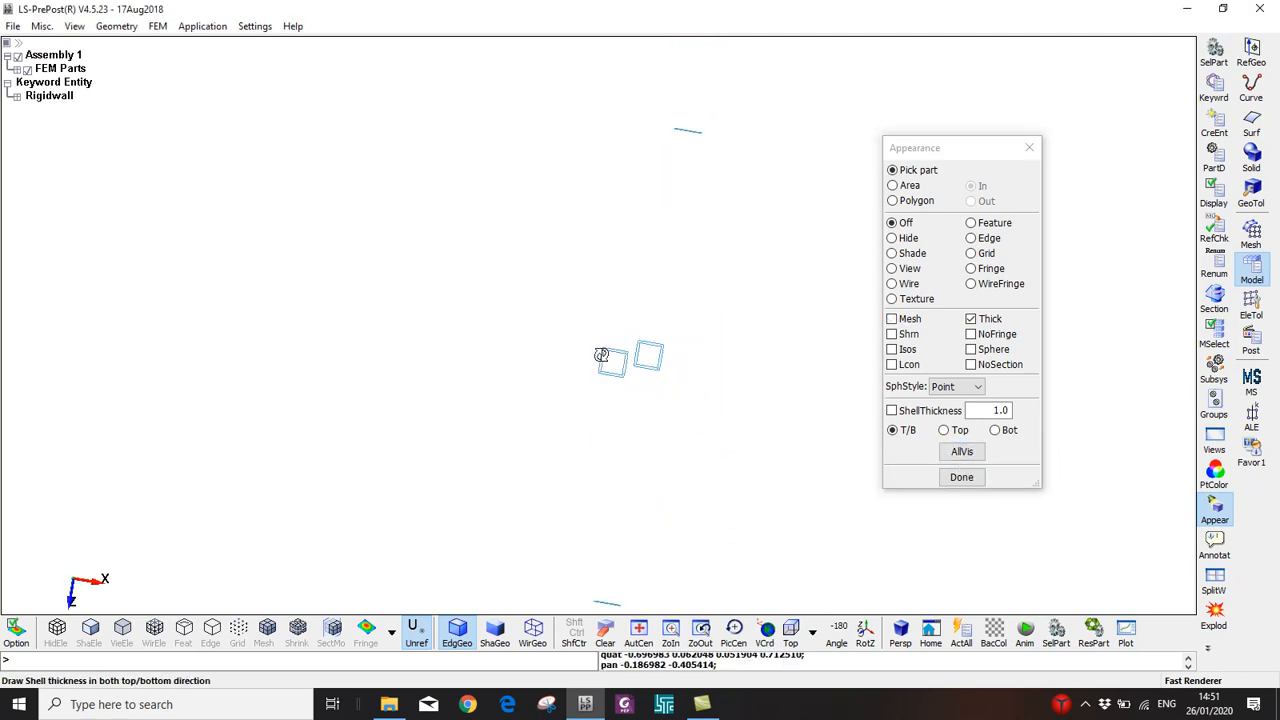
scroll(629, 371, "up", 3)
left_click_drag(679, 297, 703, 315, "ctrl")
left_click(910, 319)
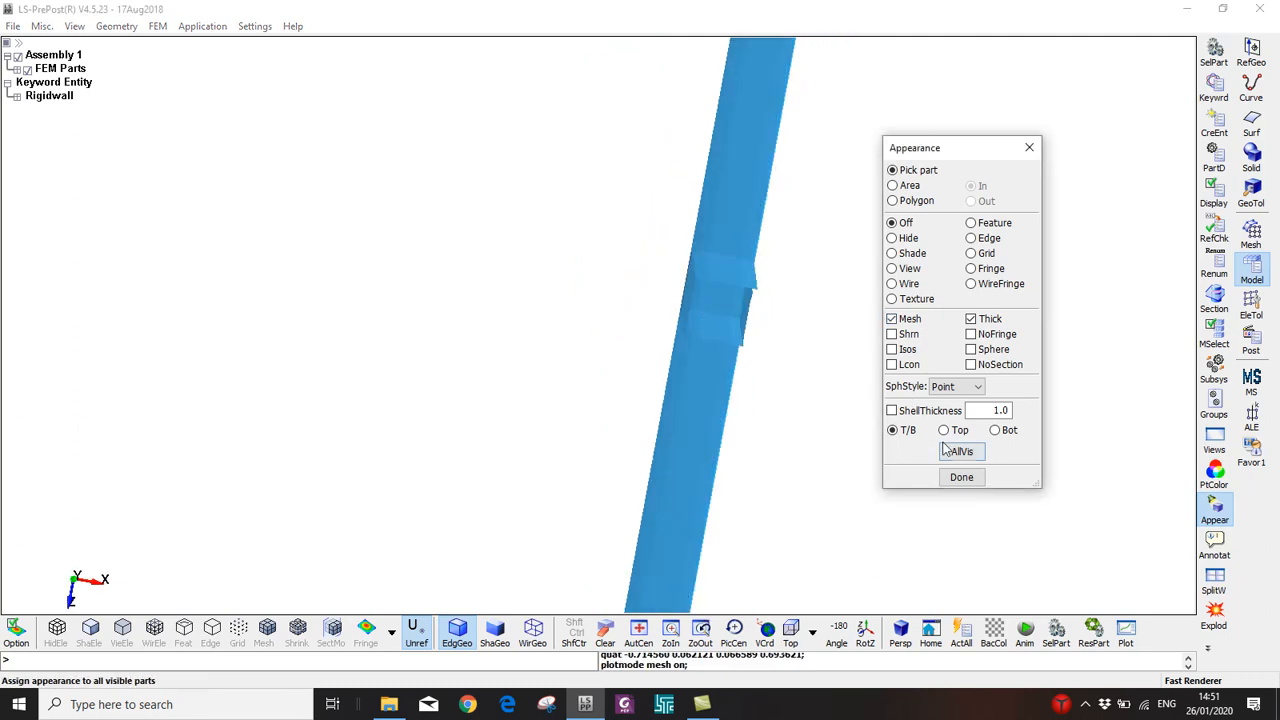
left_click(961, 451)
left_click_drag(740, 374, 729, 376, "ctrl")
Switch to the isometric view and compare the branch tube's open end with thickness display off and on
left_click(792, 632)
left_click(811, 632)
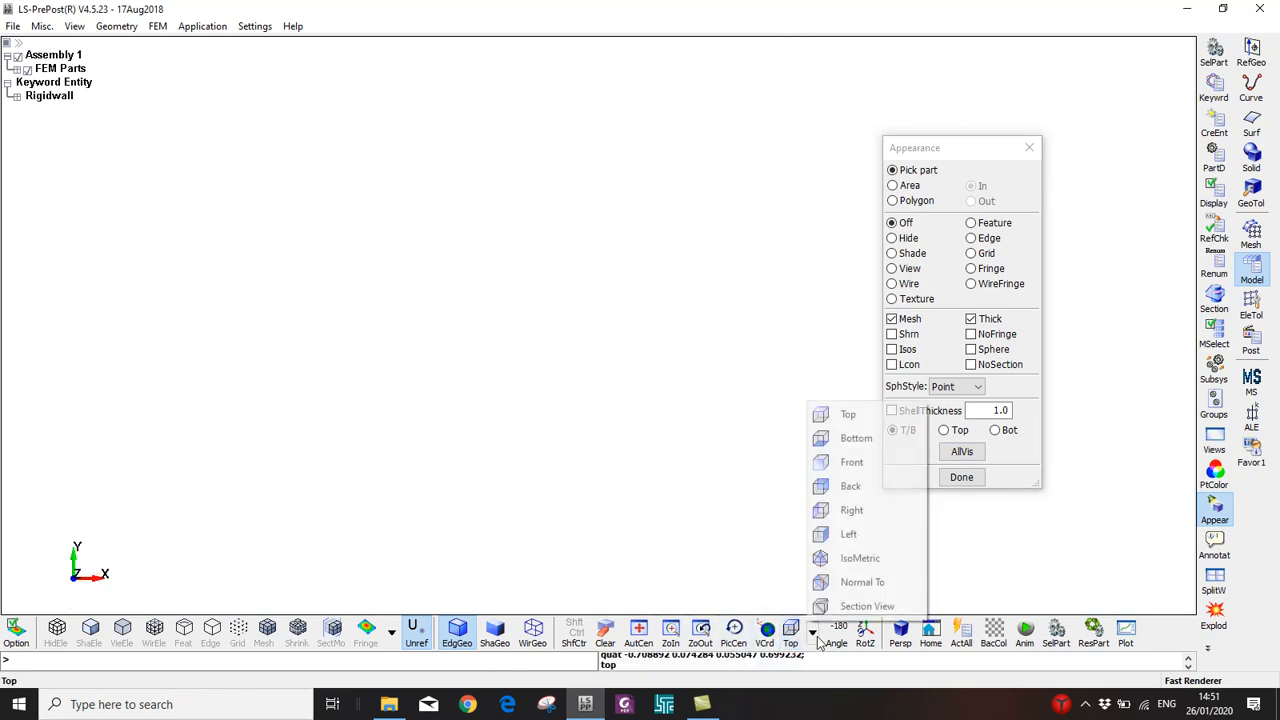
left_click(846, 557)
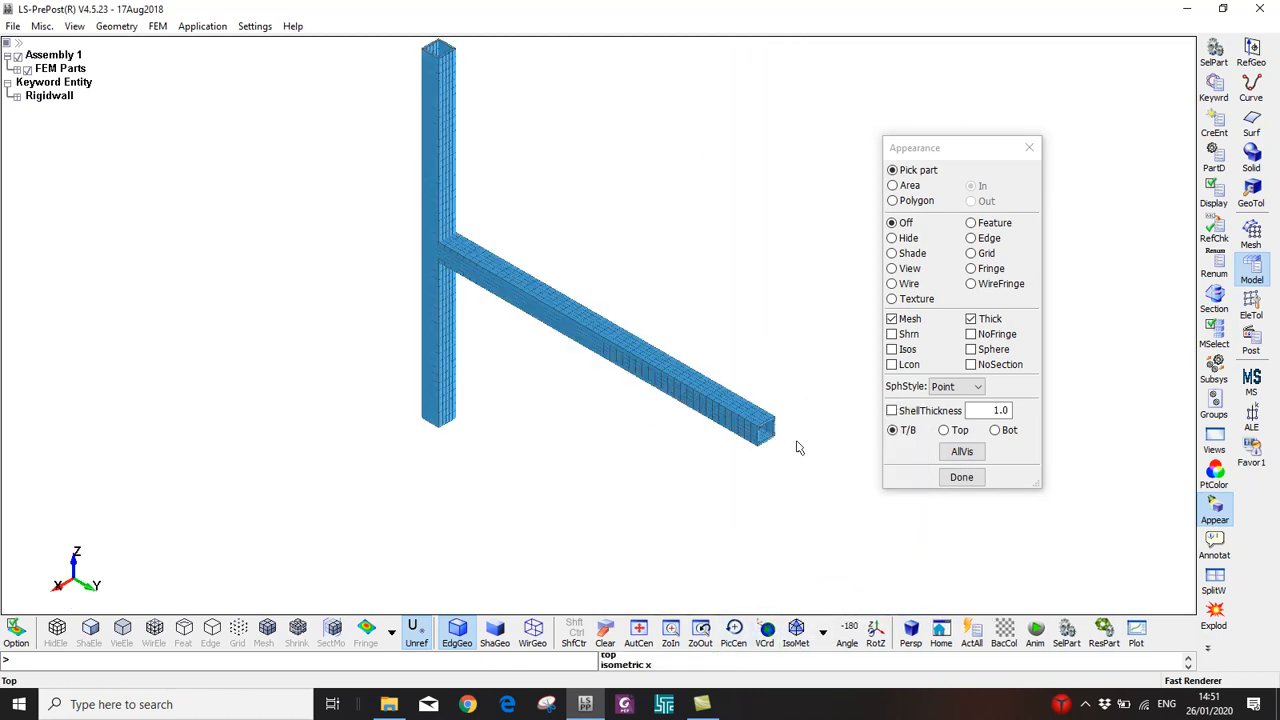
scroll(786, 446, "up", 5)
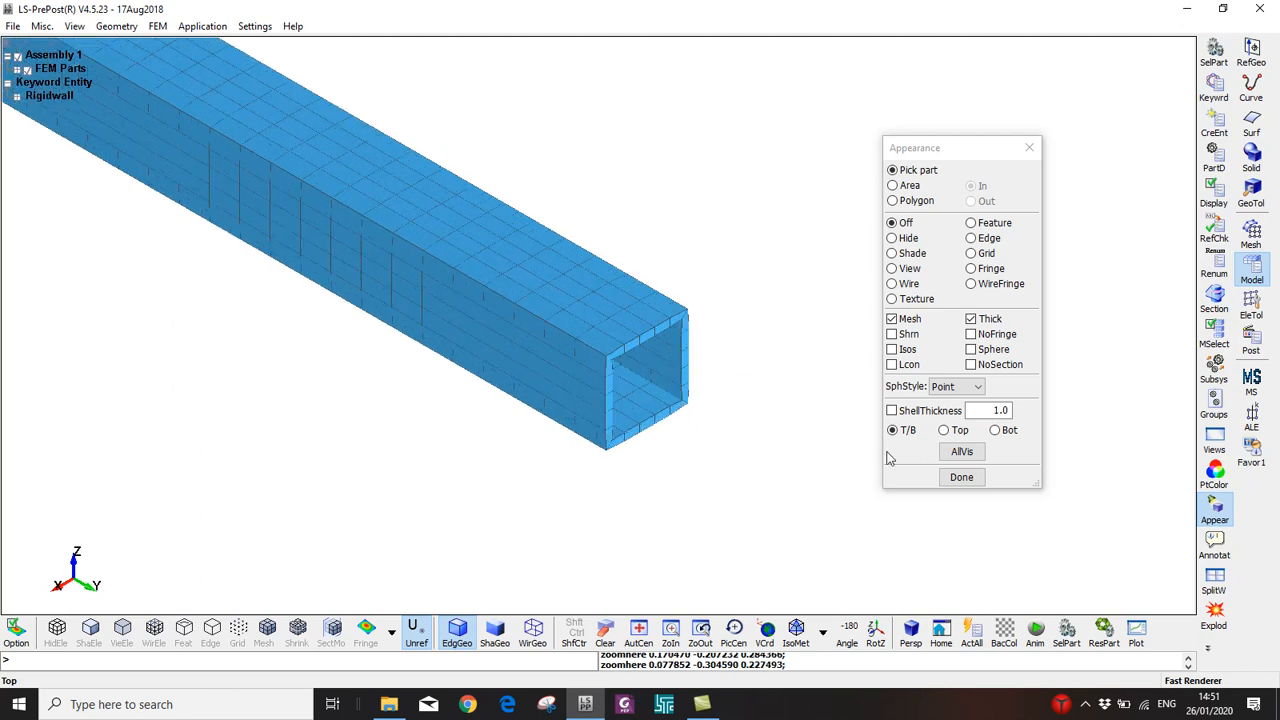
left_click(970, 318)
left_click(962, 452)
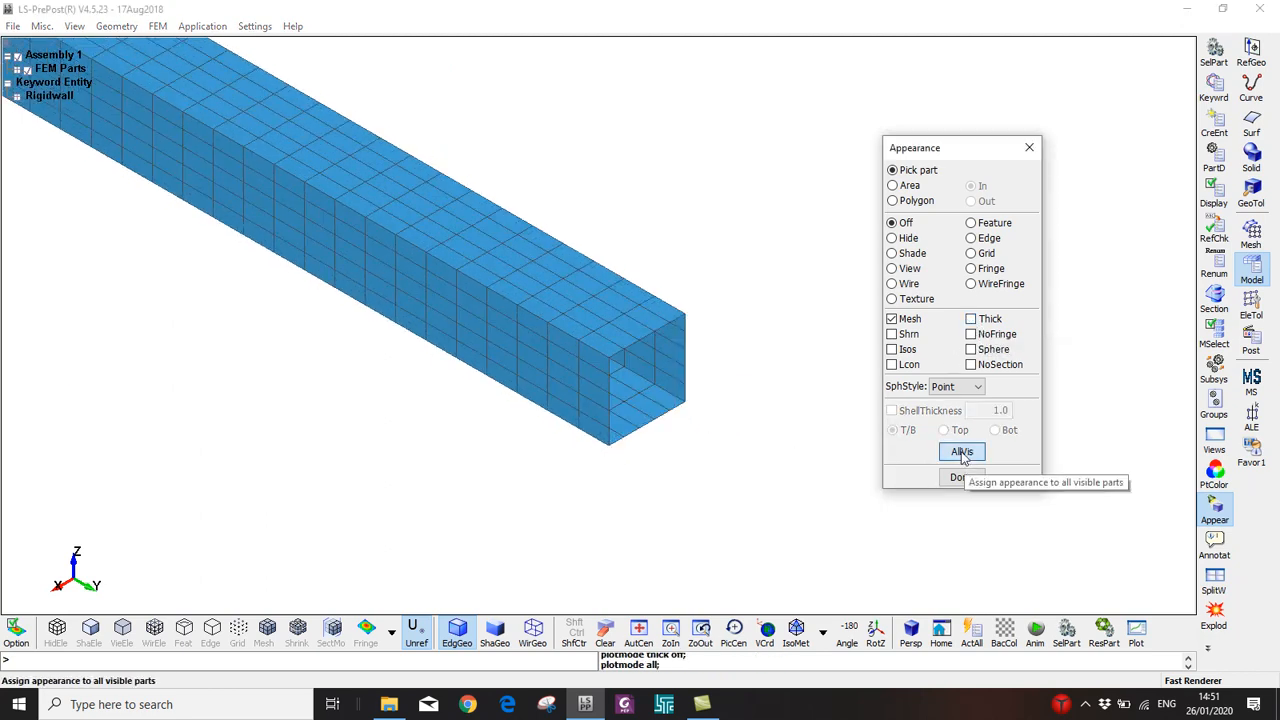
left_click(970, 318)
left_click(964, 452)
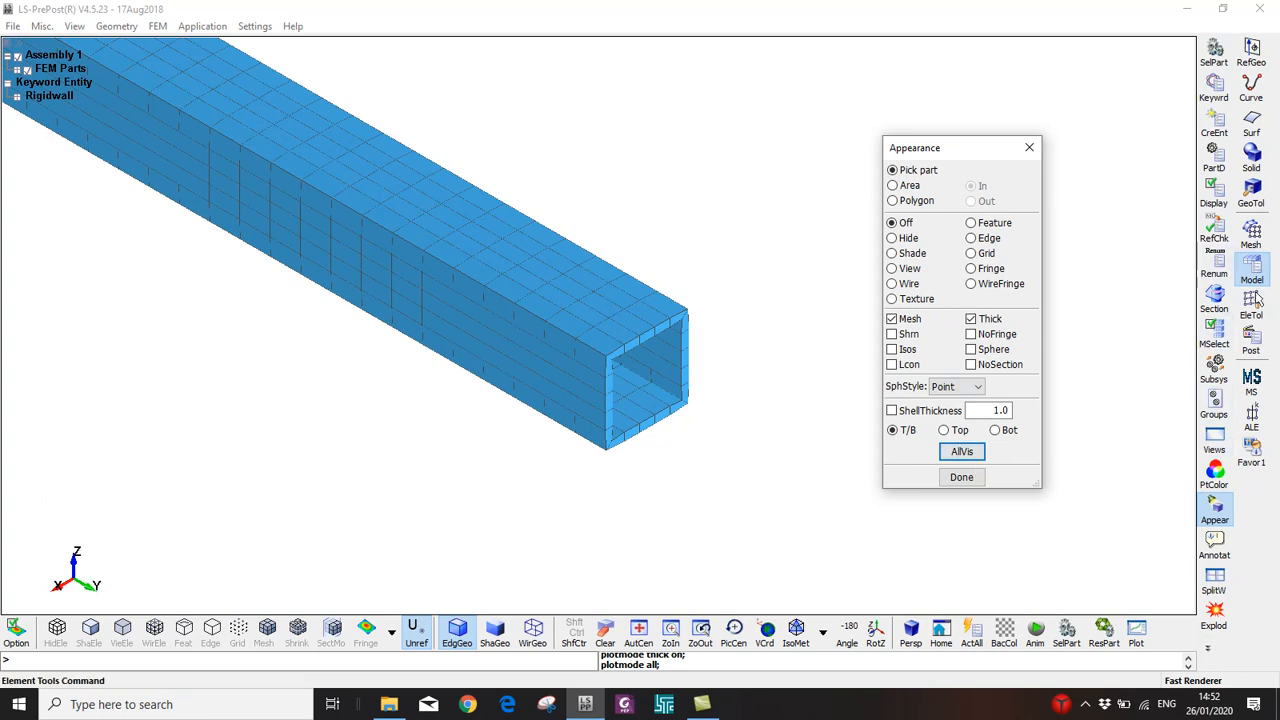
Set the shell section's reference surface location NLOC to 1 and accept the card
left_click(1252, 302)
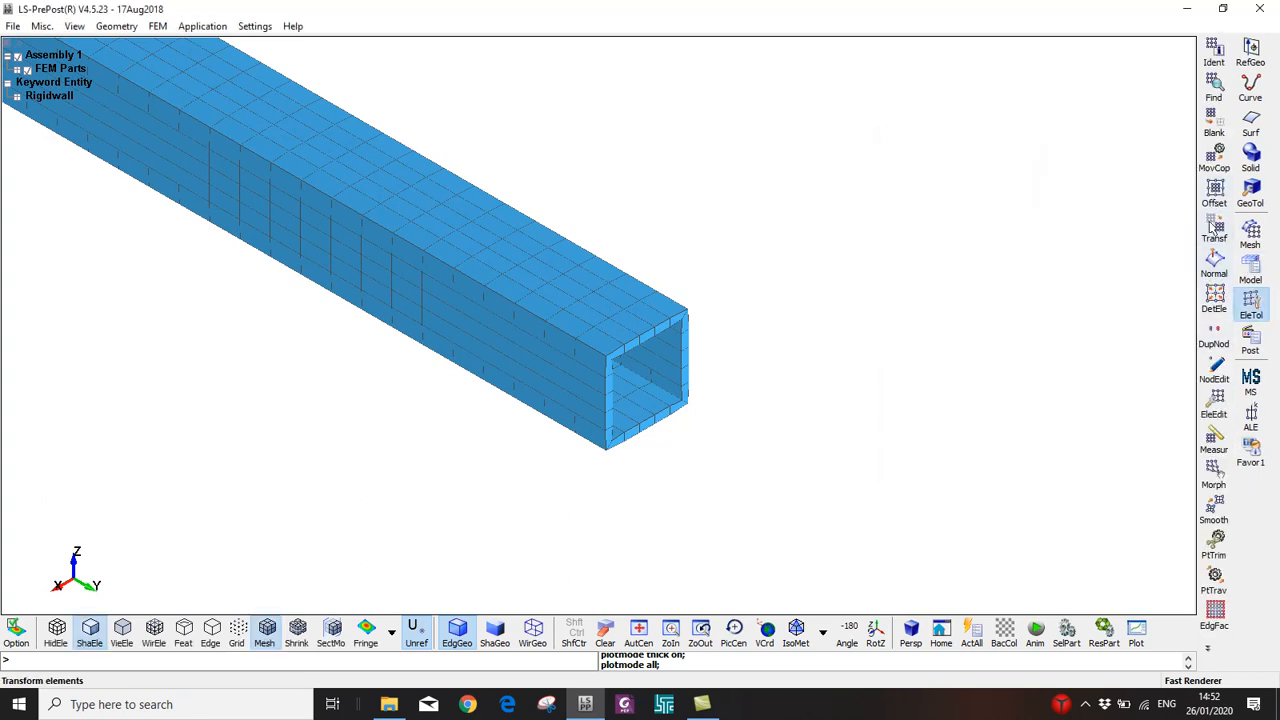
left_click(1251, 268)
left_click(1214, 88)
double_click(931, 357)
left_click_drag(586, 166, 1072, 97)
left_click(1047, 297)
type("1")
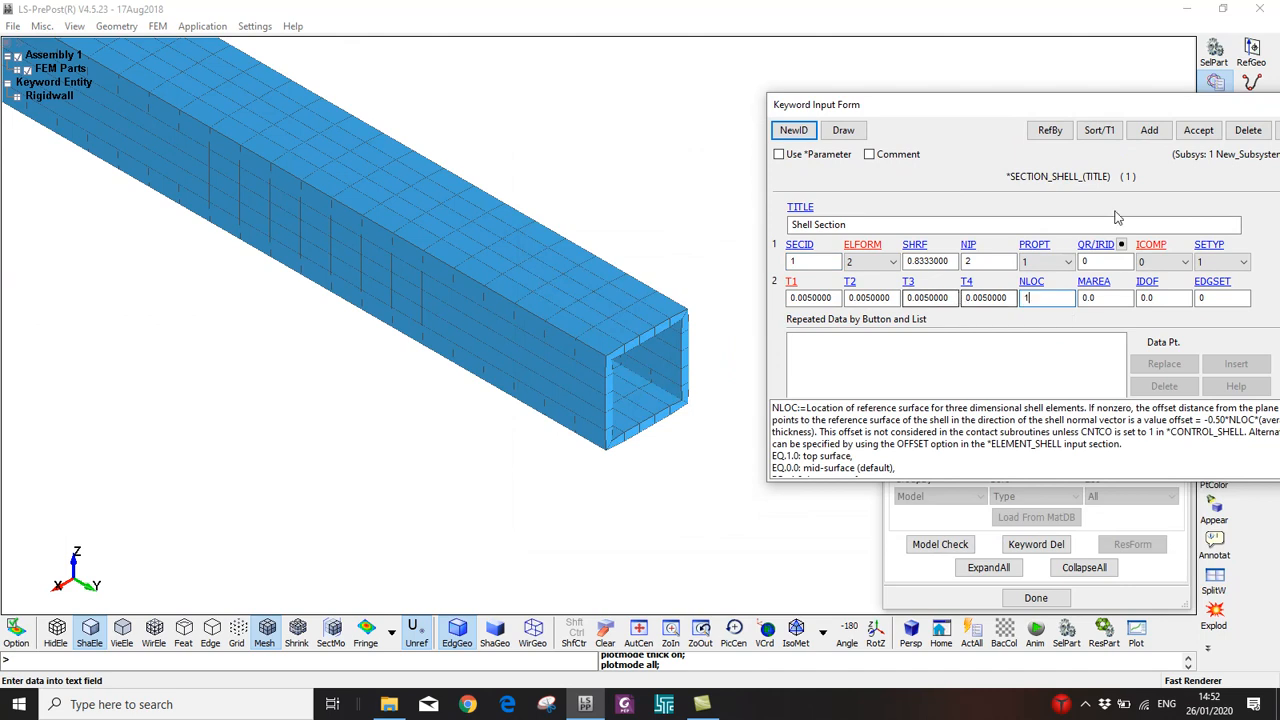
left_click(1198, 130)
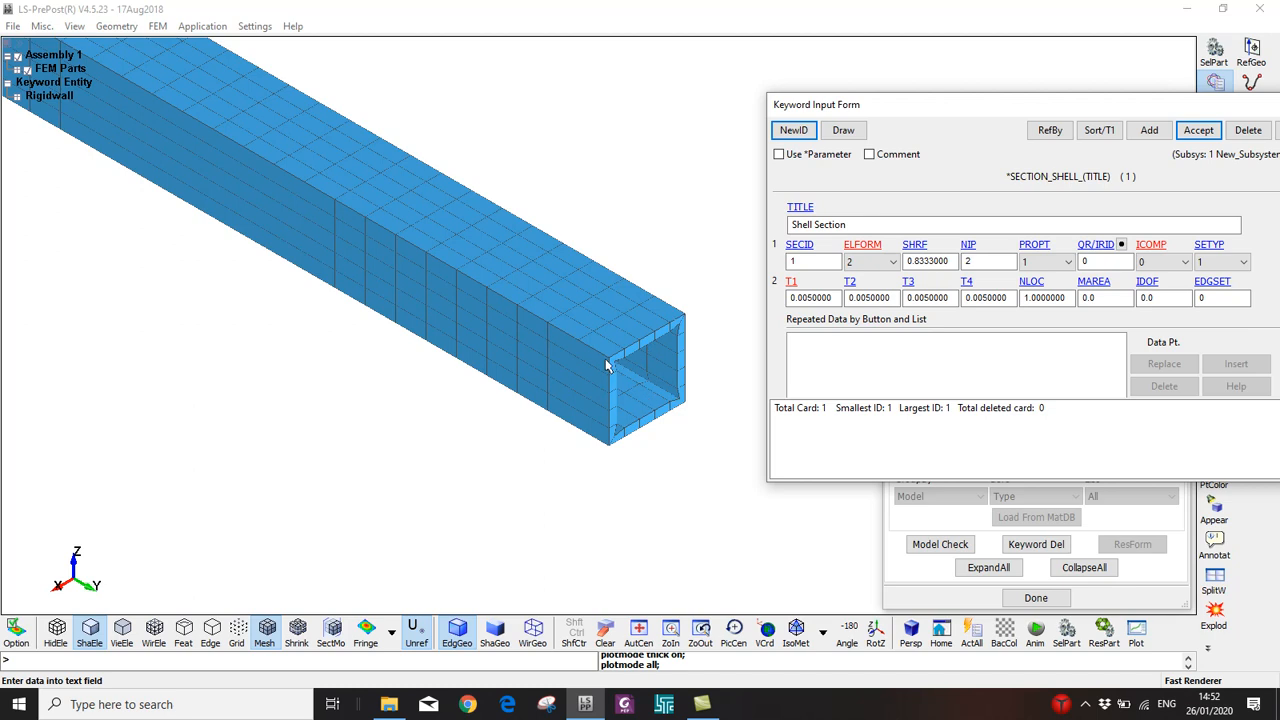
Set the shell section's NLOC to -1 and accept the card, moving the form clear of the tube
double_click(1044, 297)
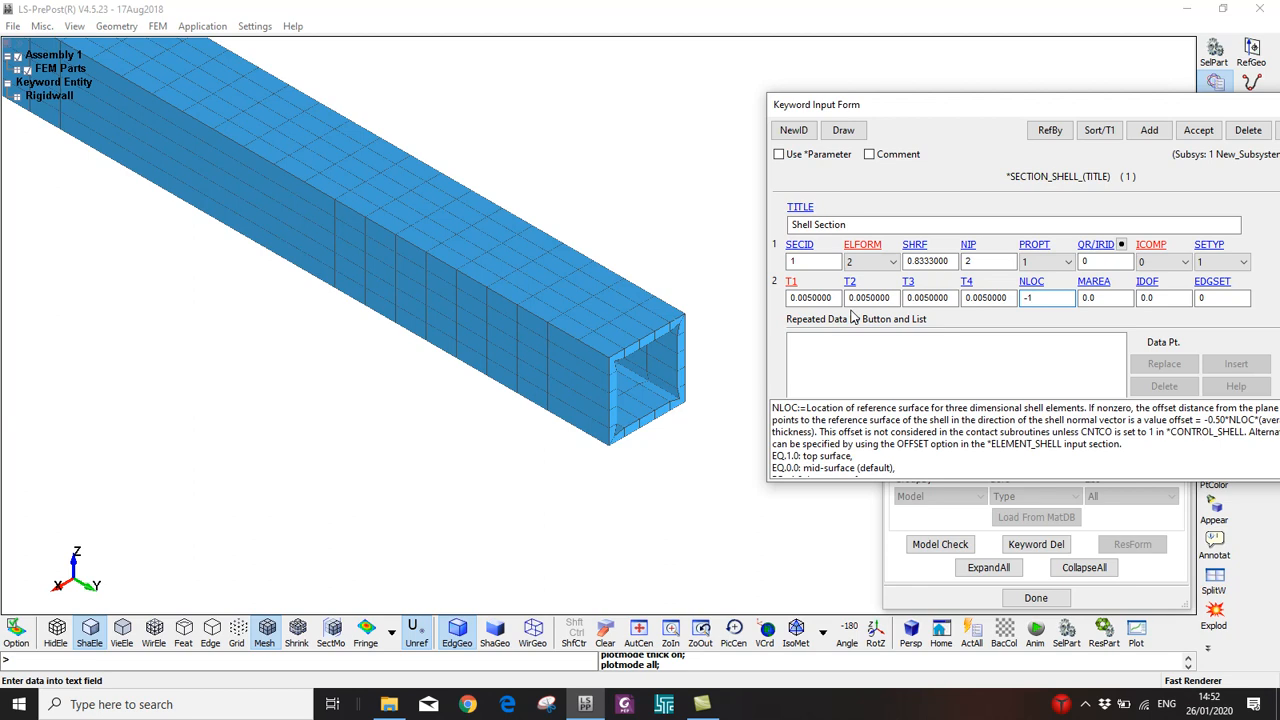
left_click(1198, 130)
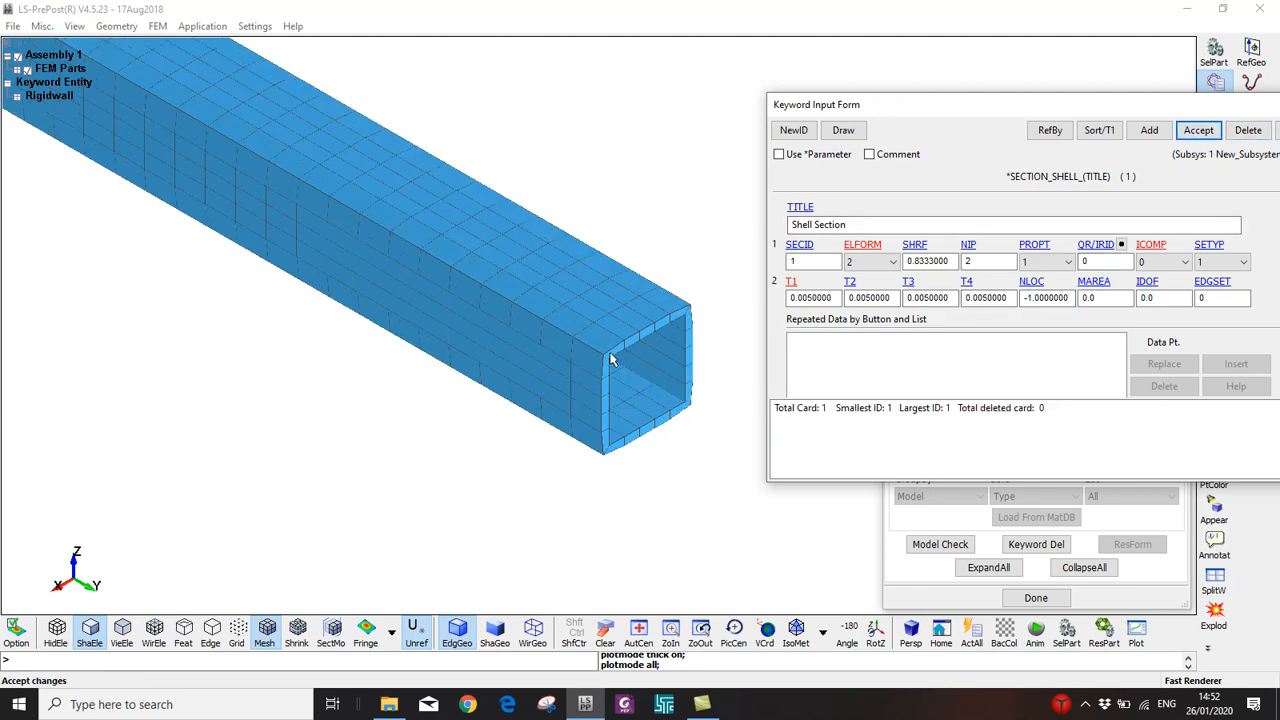
left_click_drag(1130, 108, 442, 372)
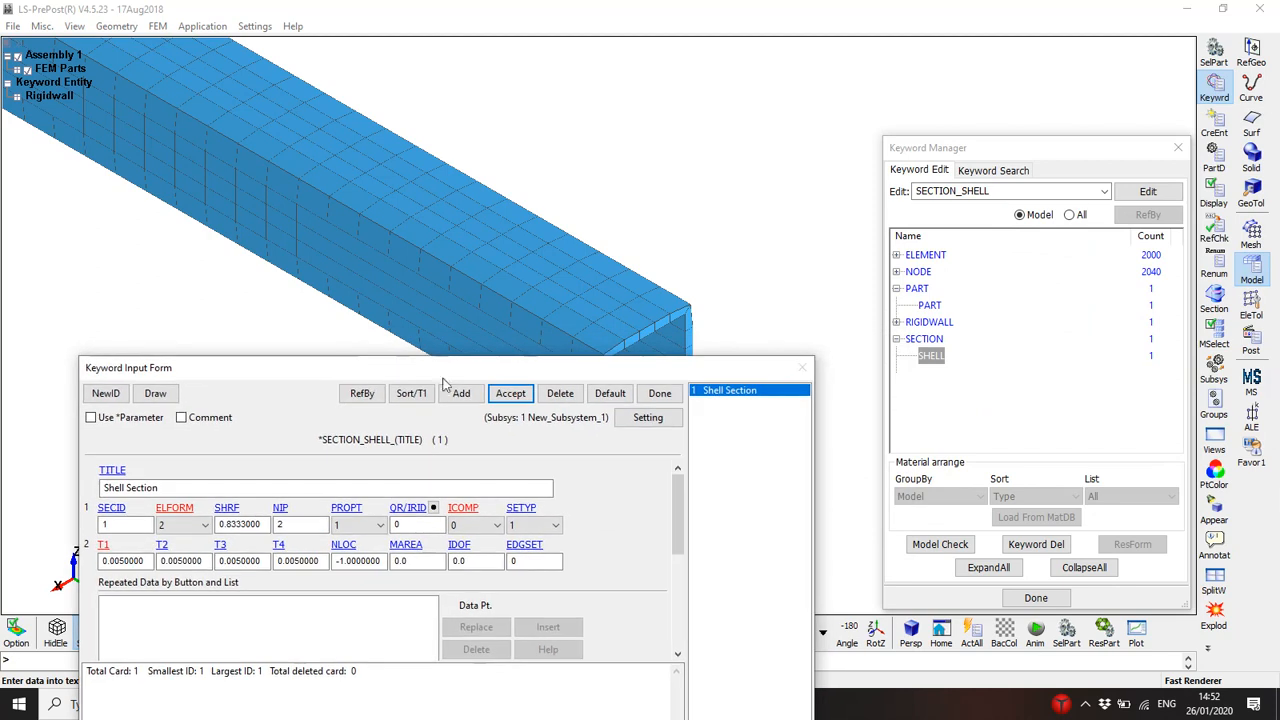
Toggle the thickness display off and on for all visible parts to check the wall offset against the shell mesh
left_click(1214, 510)
left_click(970, 319)
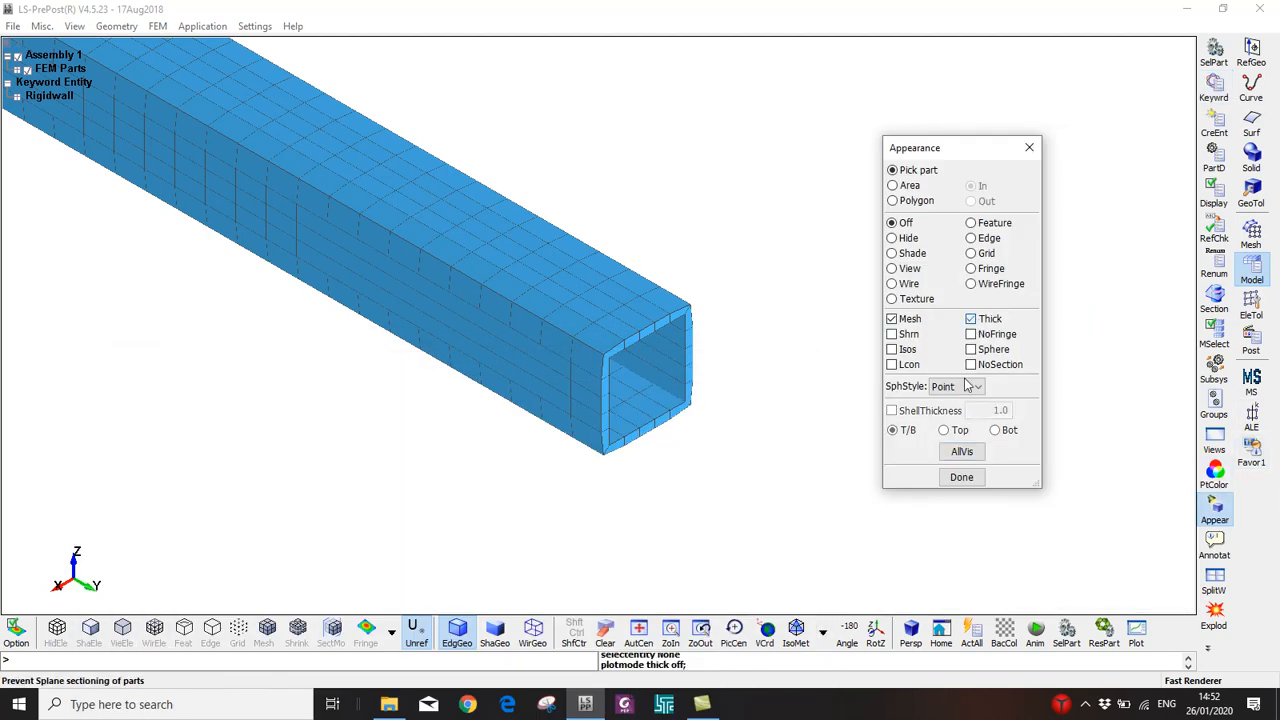
left_click(961, 451)
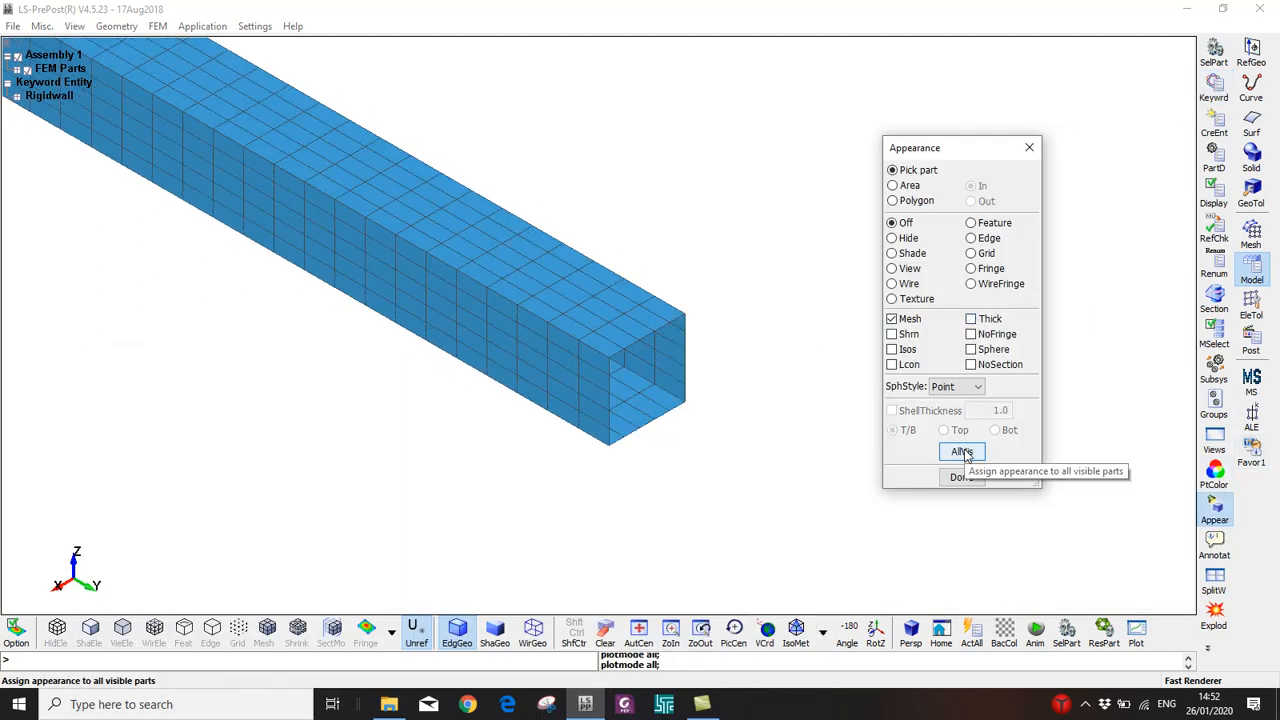
left_click(970, 319)
left_click(961, 451)
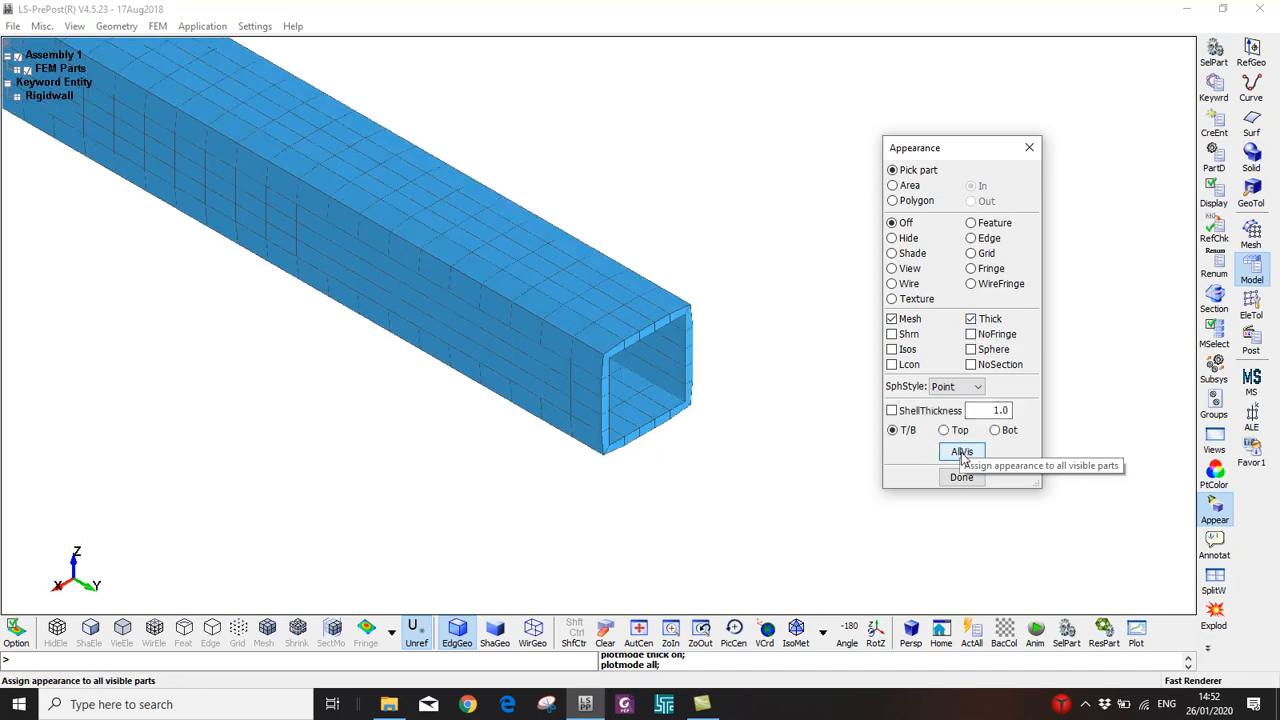
Set the shell section's reference surface location NLOC to 0, accept the card, and close the form
left_click(1214, 86)
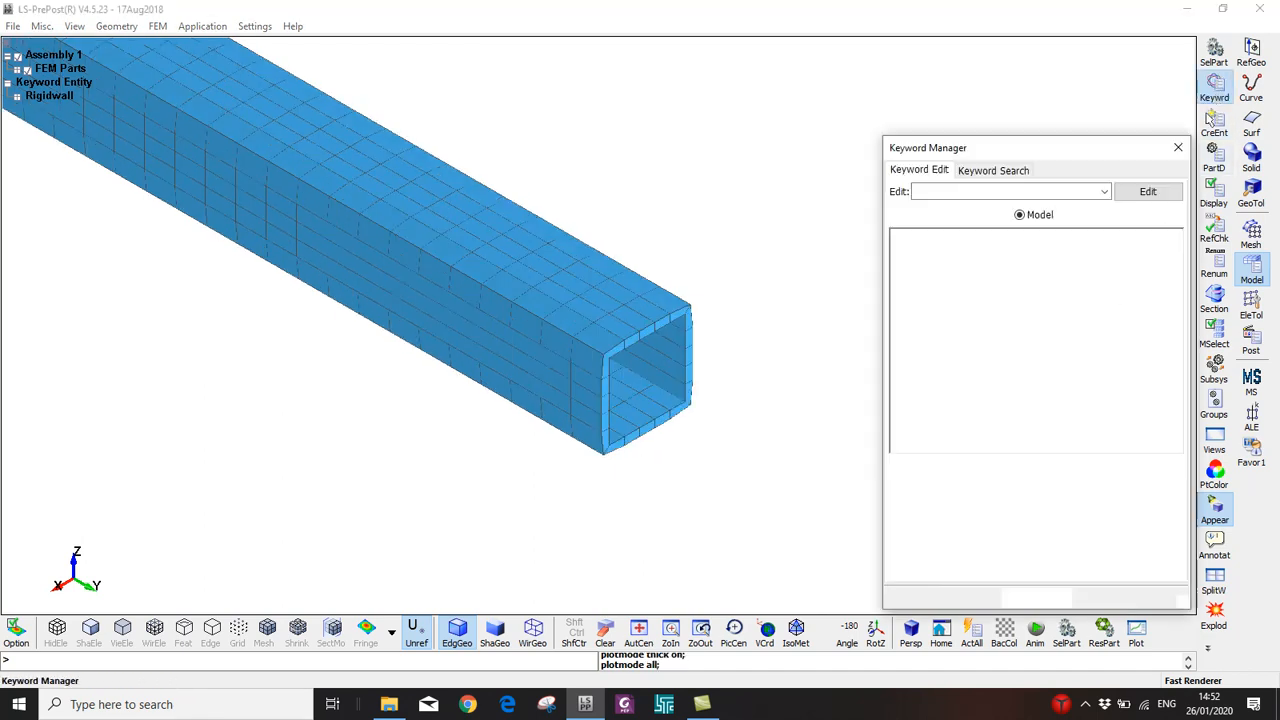
double_click(928, 357)
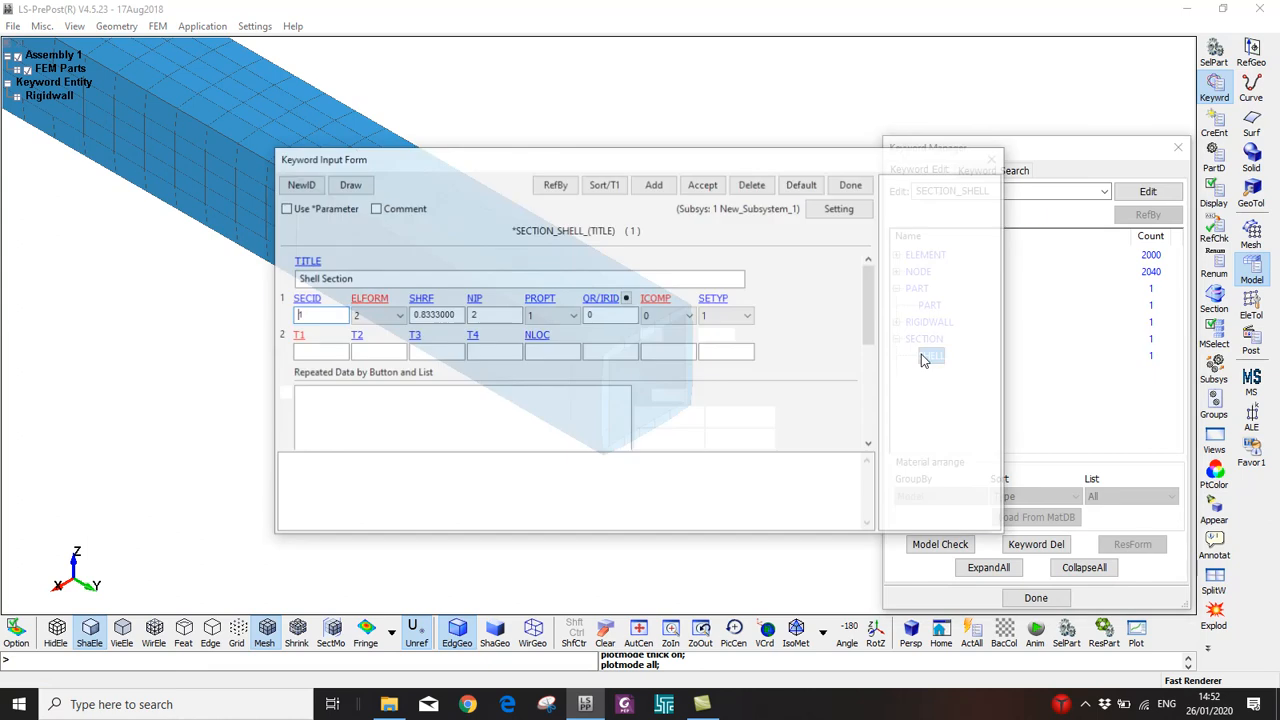
left_click(576, 352)
double_click(560, 351)
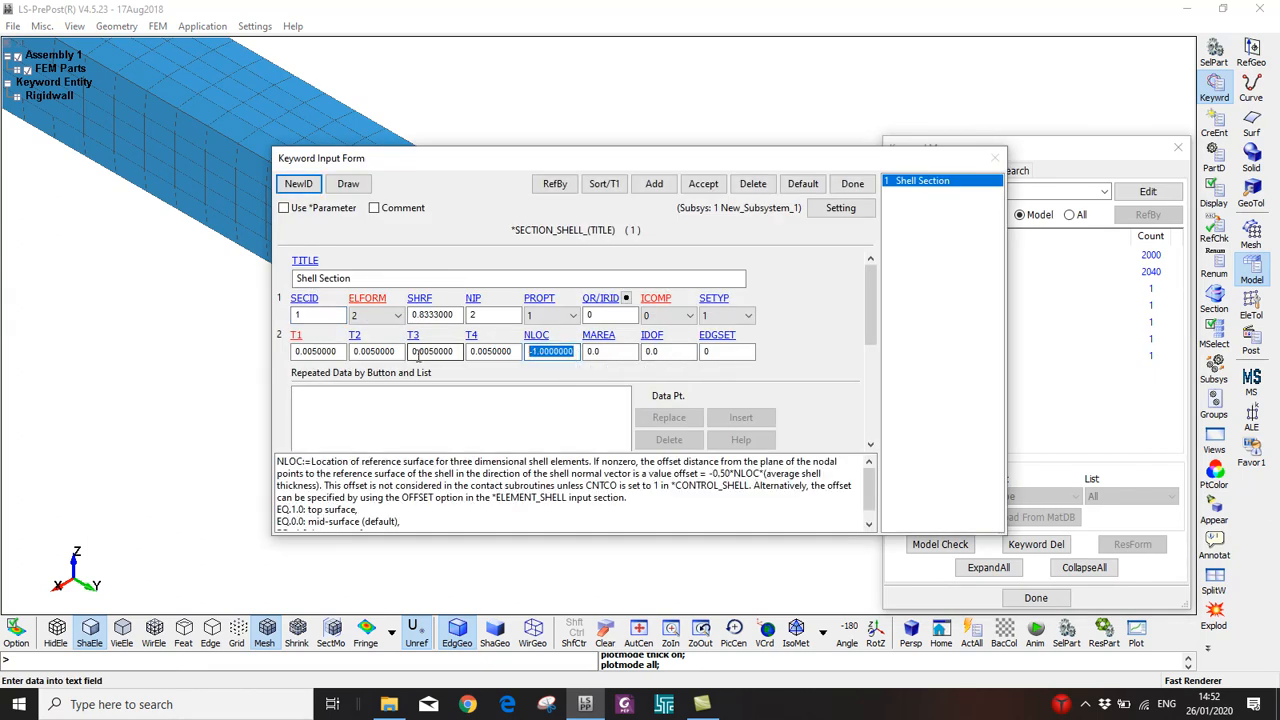
type("0")
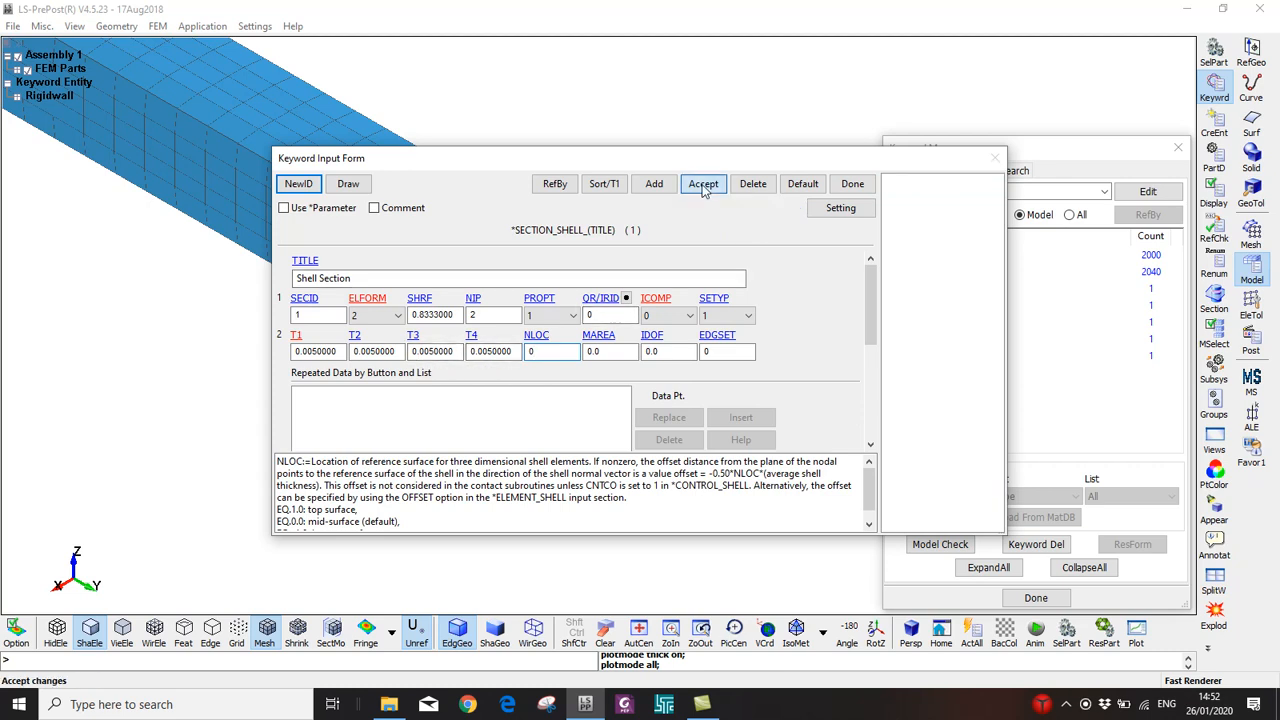
left_click(703, 184)
left_click(852, 184)
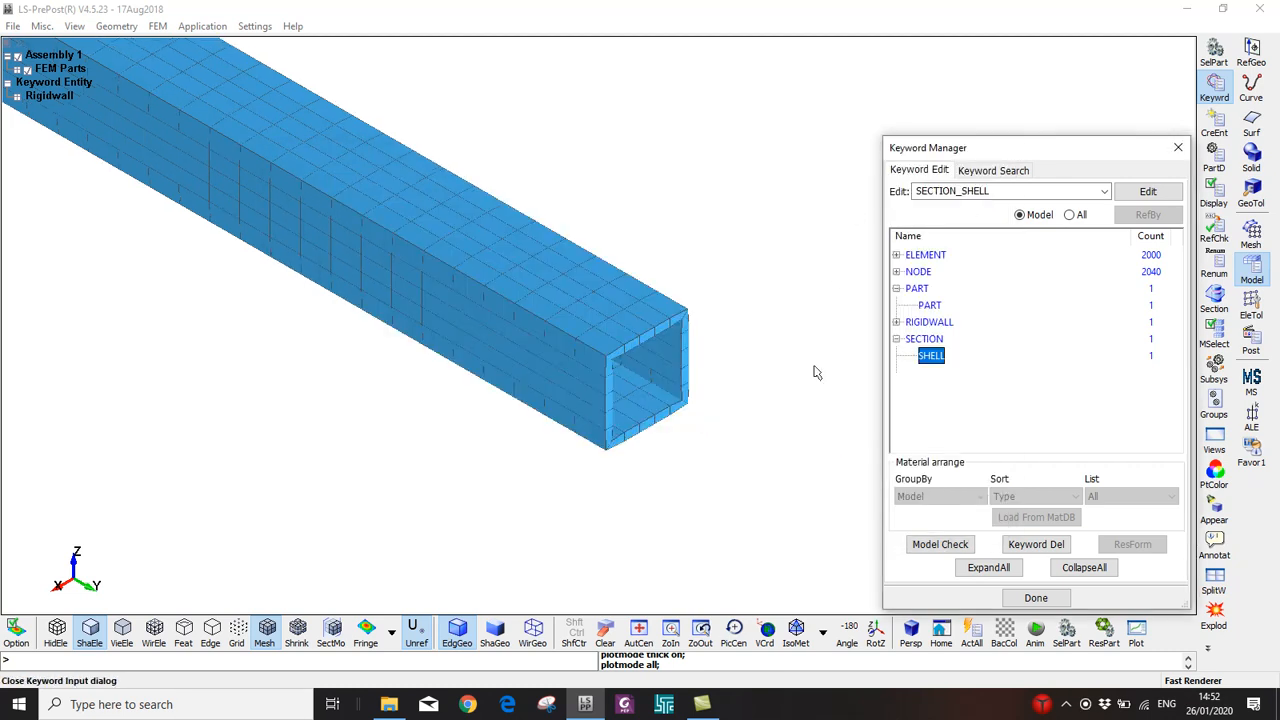
Apply the mesh display with thickness off to all visible parts
left_click(1222, 511)
left_click(891, 318)
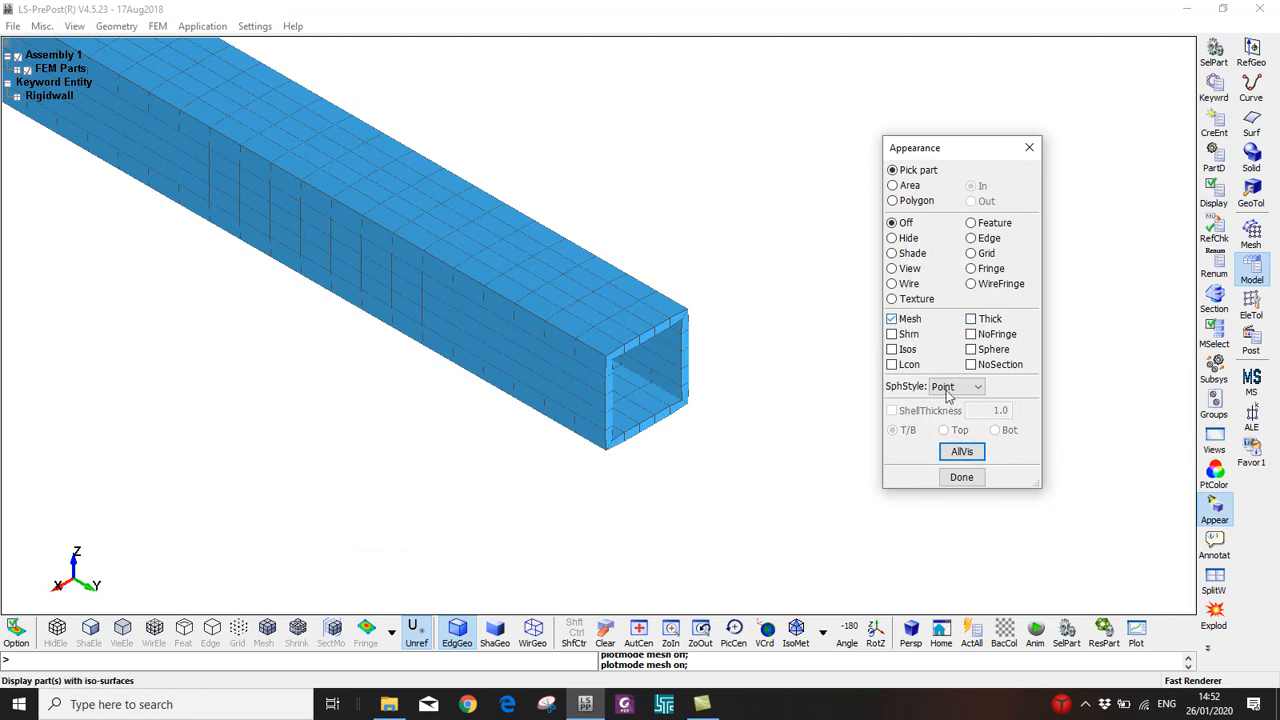
left_click(961, 451)
Examine the mesh alignment at the joint where the branch tube meets the vertical tube
scroll(600, 330, "down", 5)
scroll(236, 208, "down", 2)
middle_click_drag(236, 208, 420, 355, "ctrl")
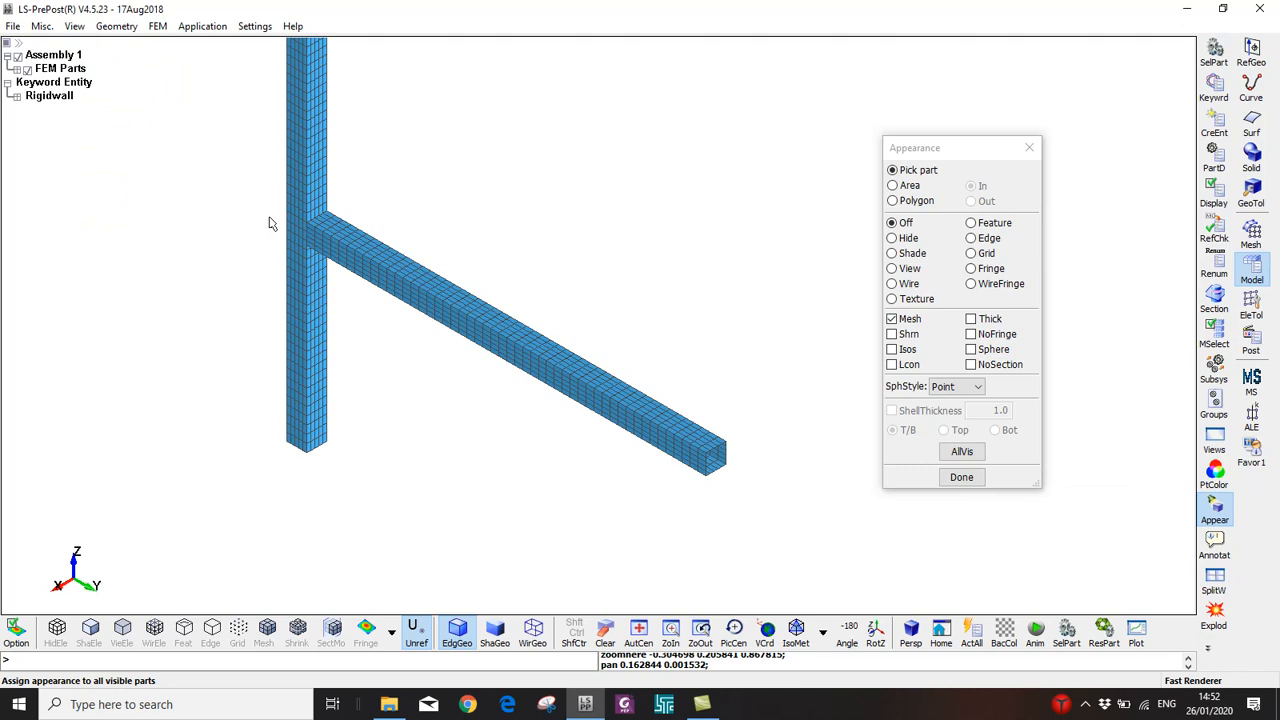
scroll(270, 226, "up", 2)
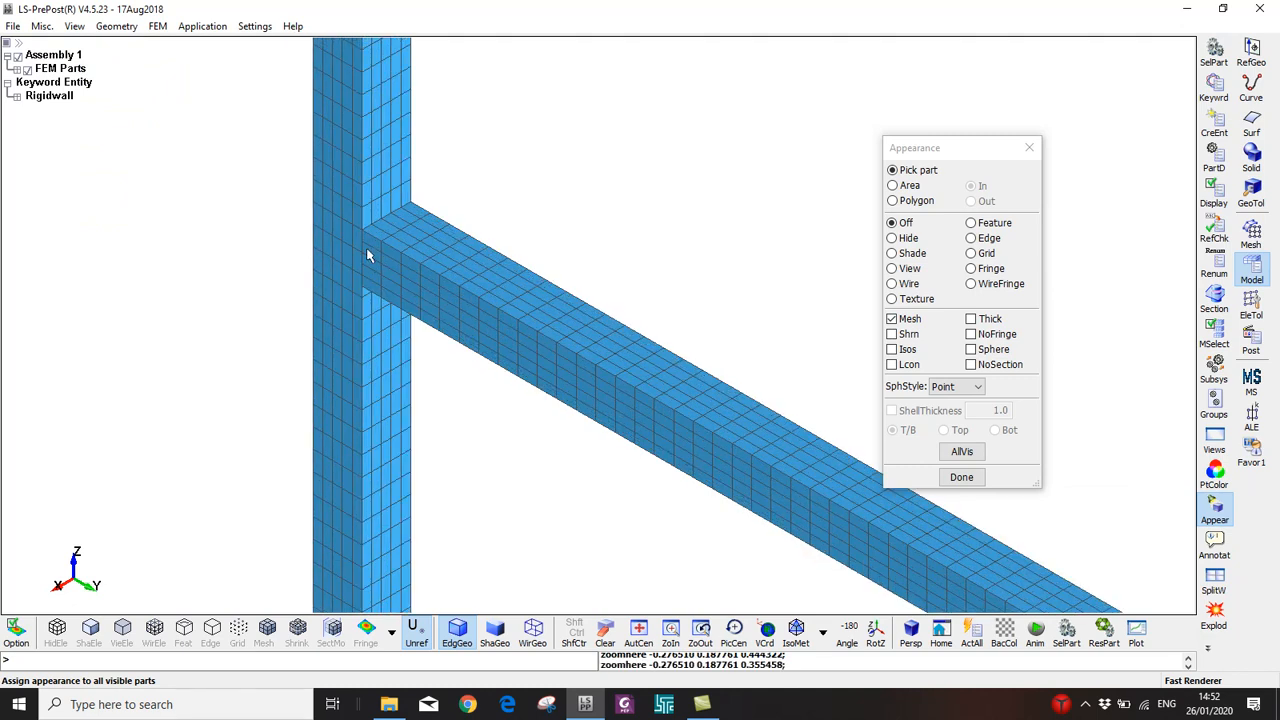
scroll(367, 256, "up", 2)
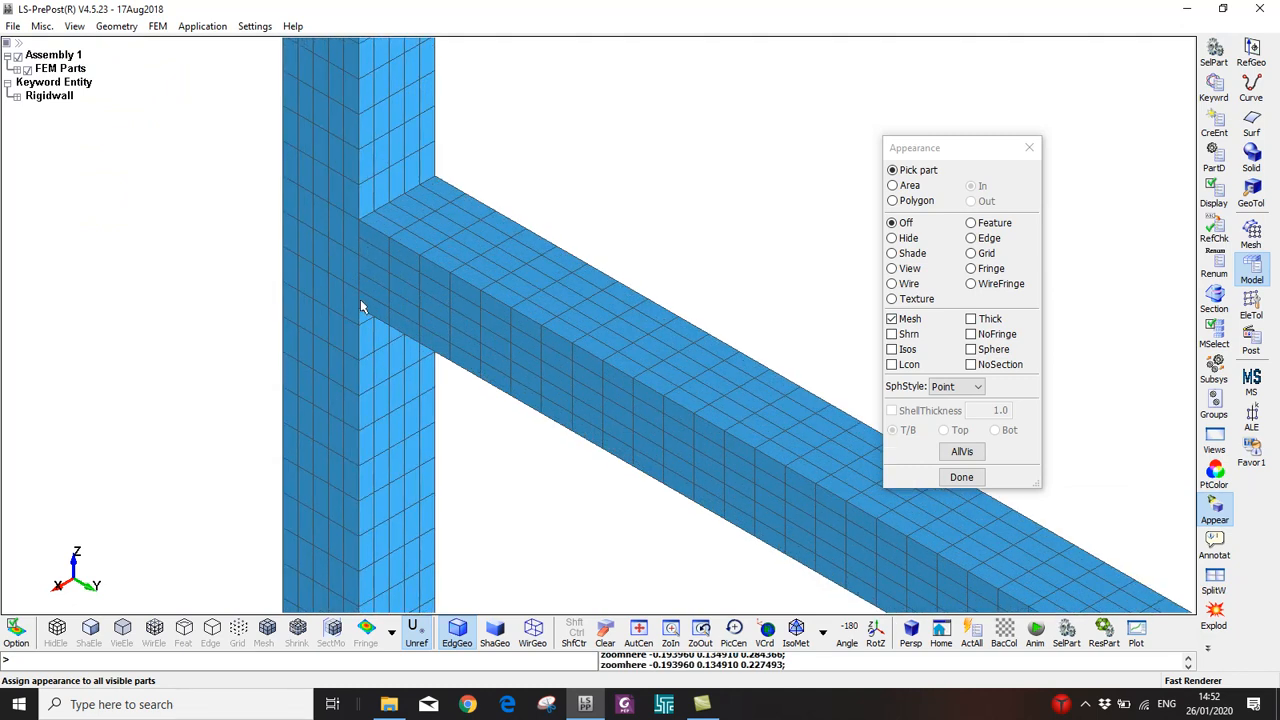
scroll(364, 234, "up", 2)
middle_click_drag(362, 238, 434, 341, "shift")
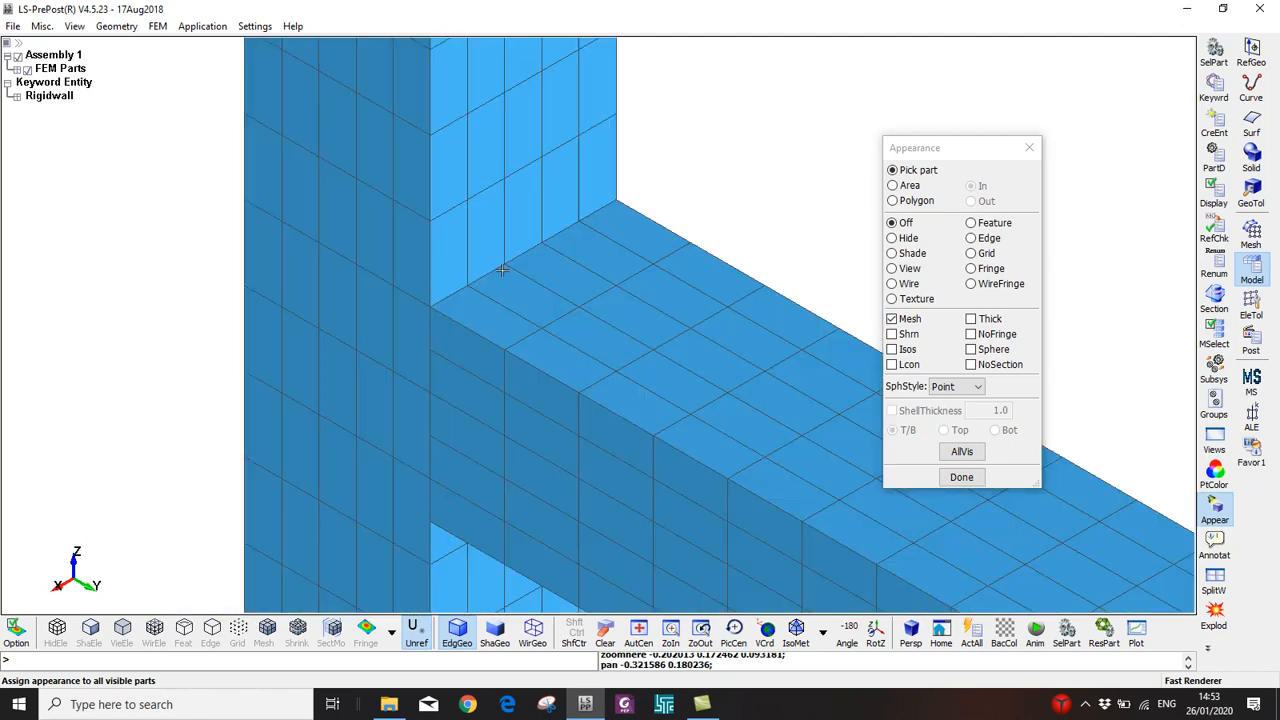
middle_click_drag(438, 388, 416, 263, "shift")
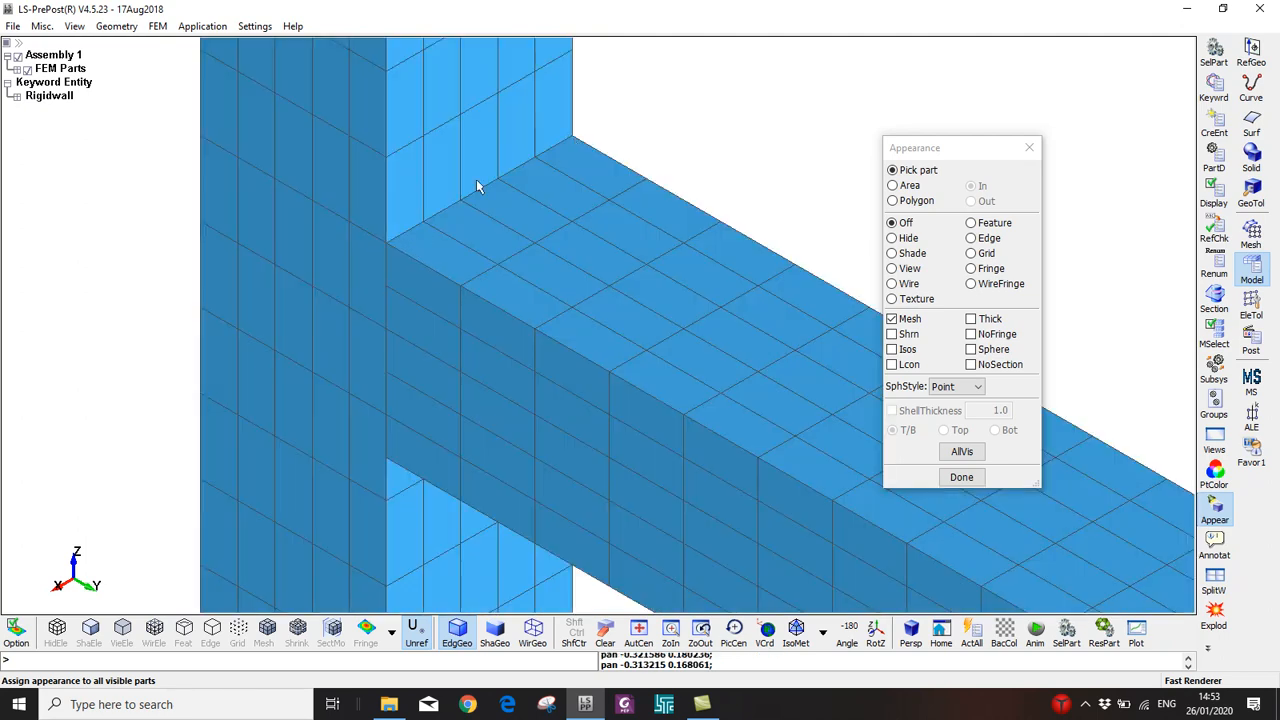
scroll(459, 247, "down", 2)
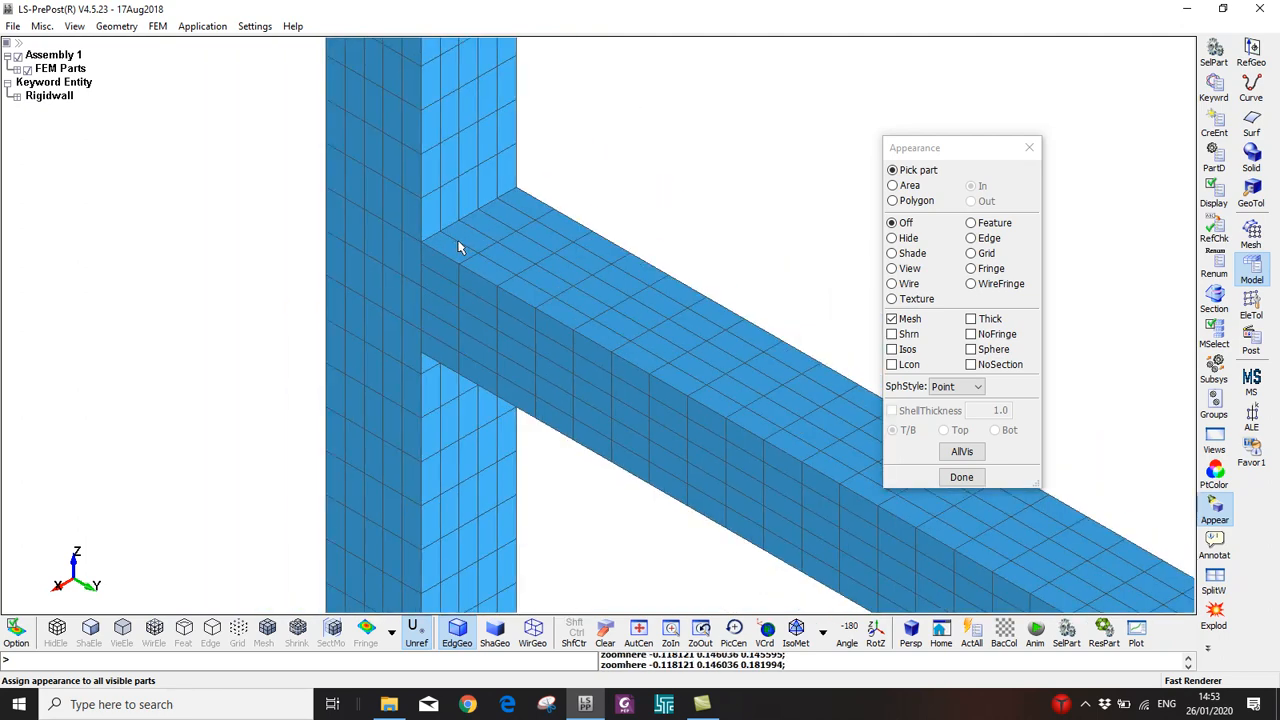
middle_click_drag(459, 247, 515, 333, "shift")
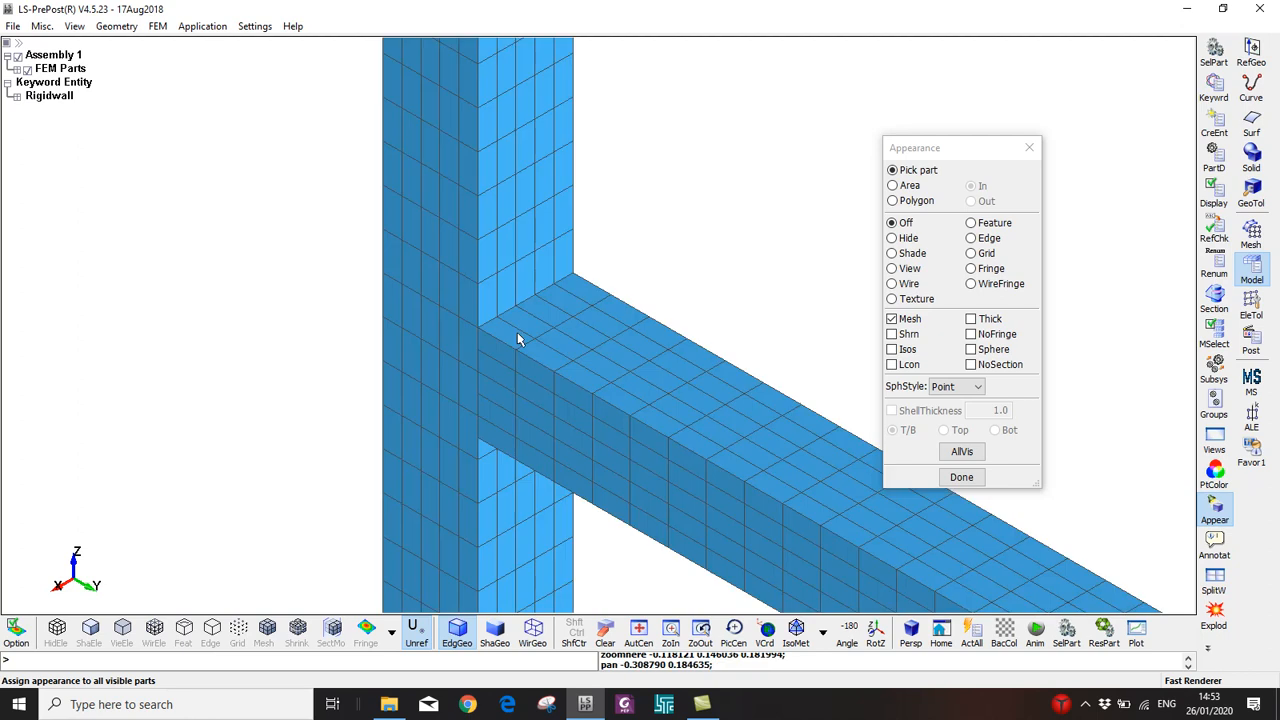
Show the duplicate nodes at the tube joint with a tolerance of 0.000105, inspect them, and clear the node markers
left_click(1256, 305)
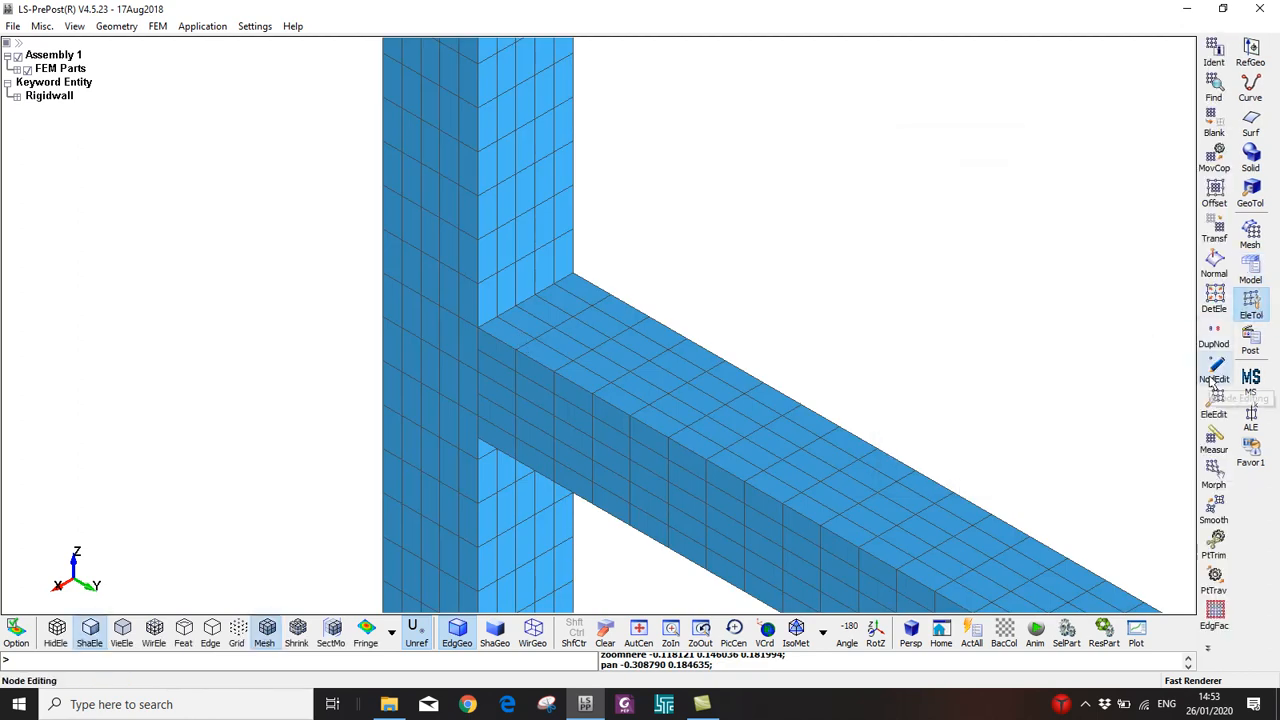
left_click(1216, 342)
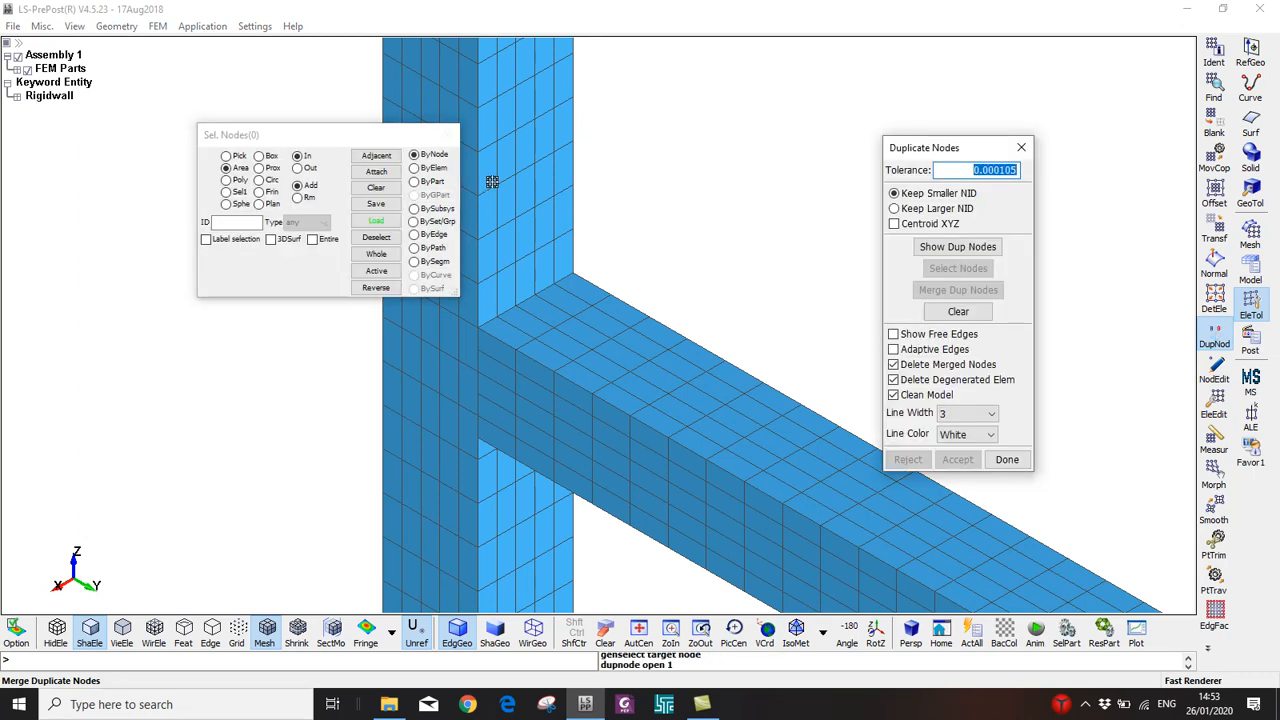
left_click_drag(407, 143, 323, 204)
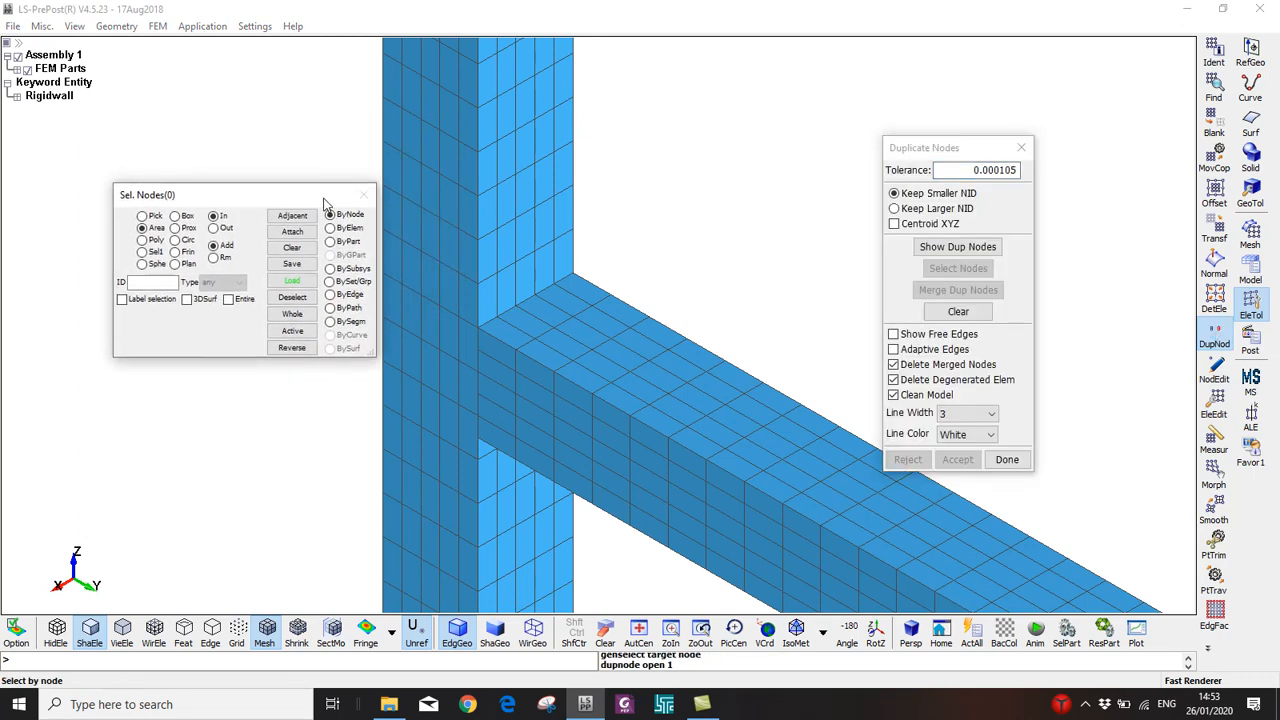
left_click(936, 250)
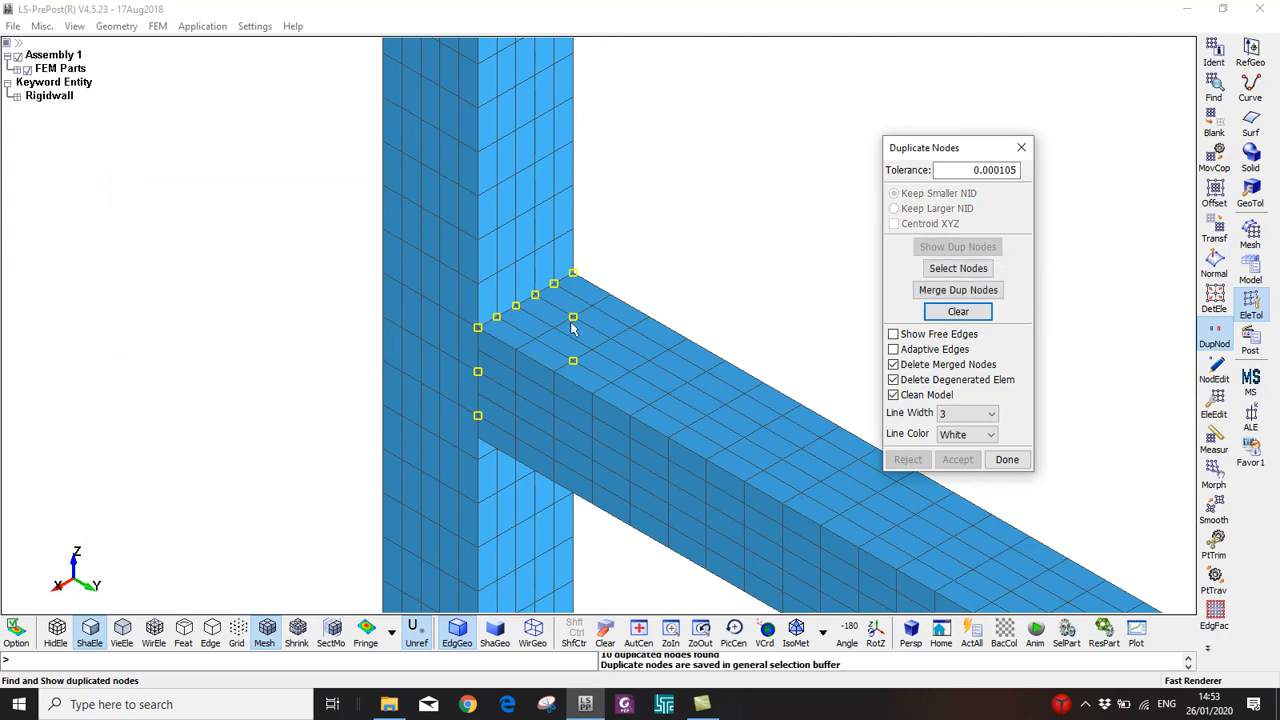
scroll(529, 362, "up", 2)
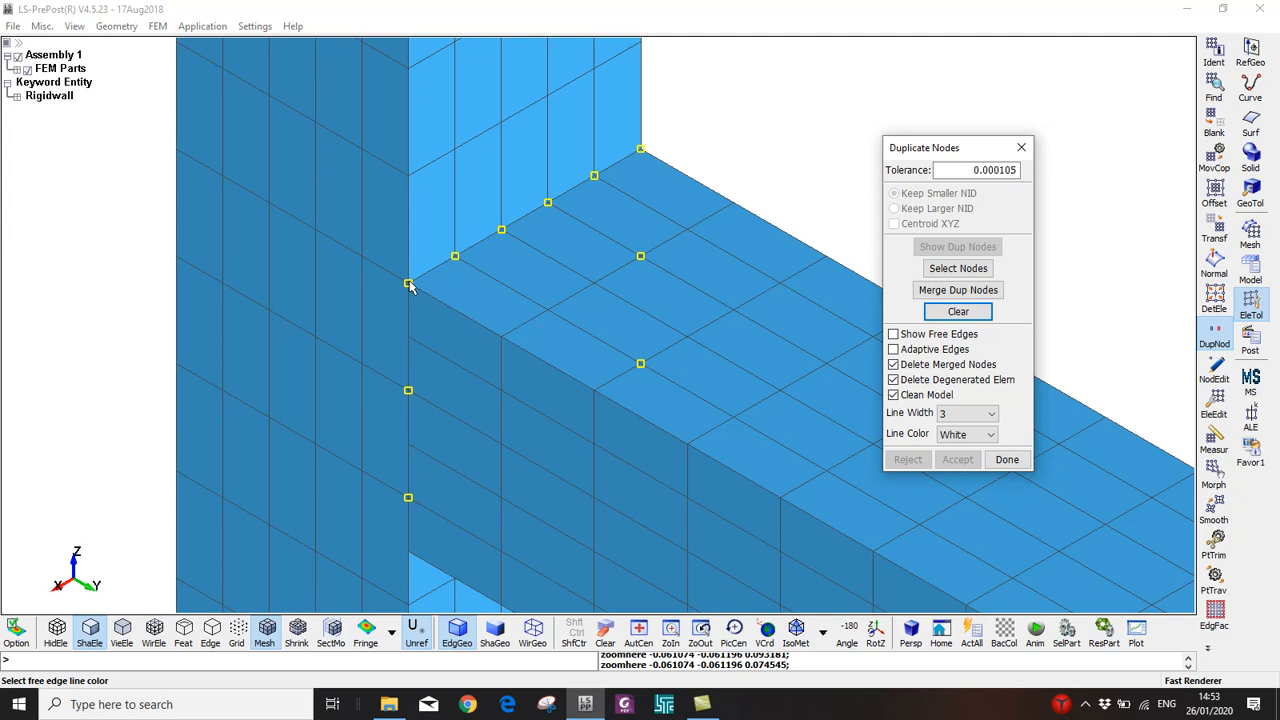
left_click(922, 290)
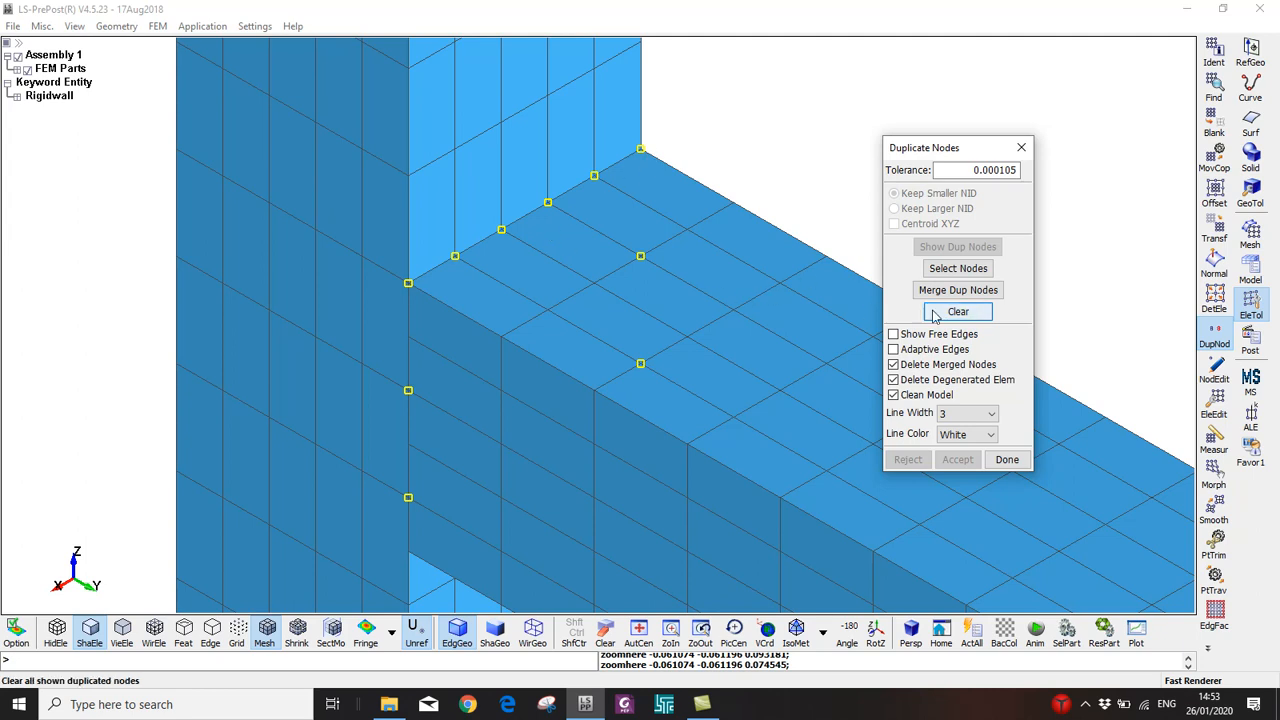
left_click(958, 311)
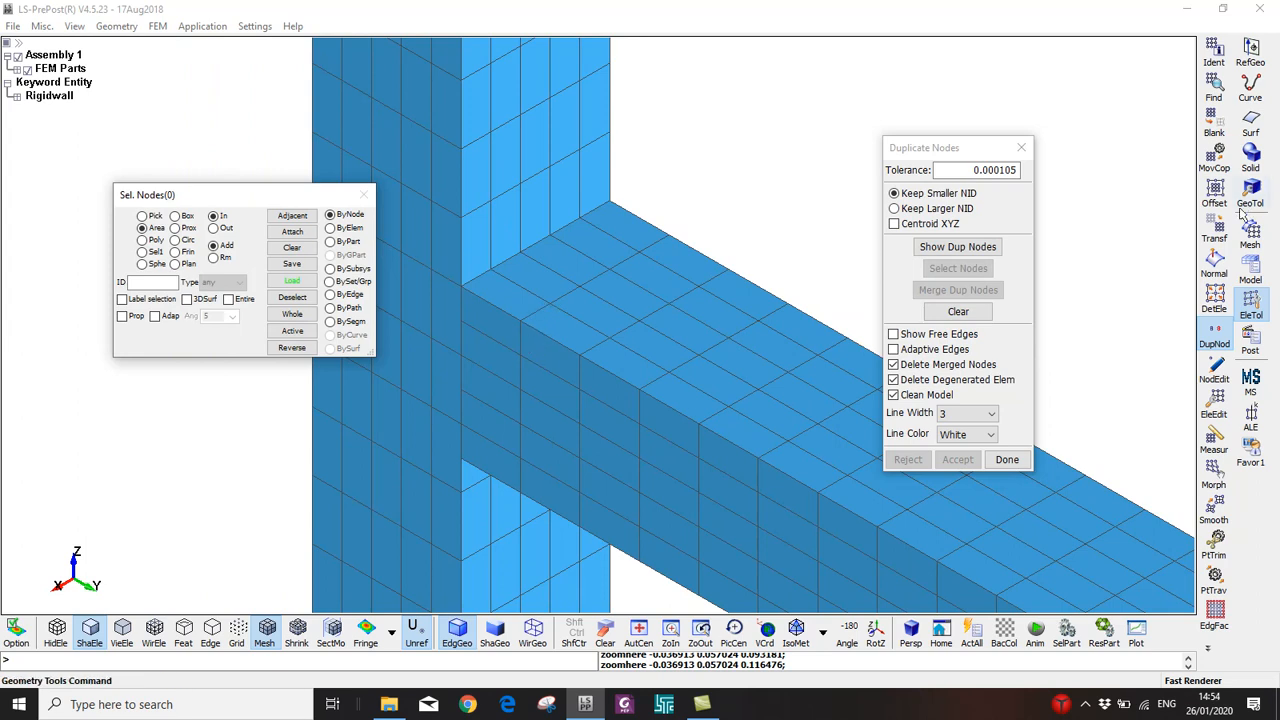
Open the entity creation form for a constrained Nodal Rigid Body (CNRB) and move it clear of the joint
left_click(1251, 268)
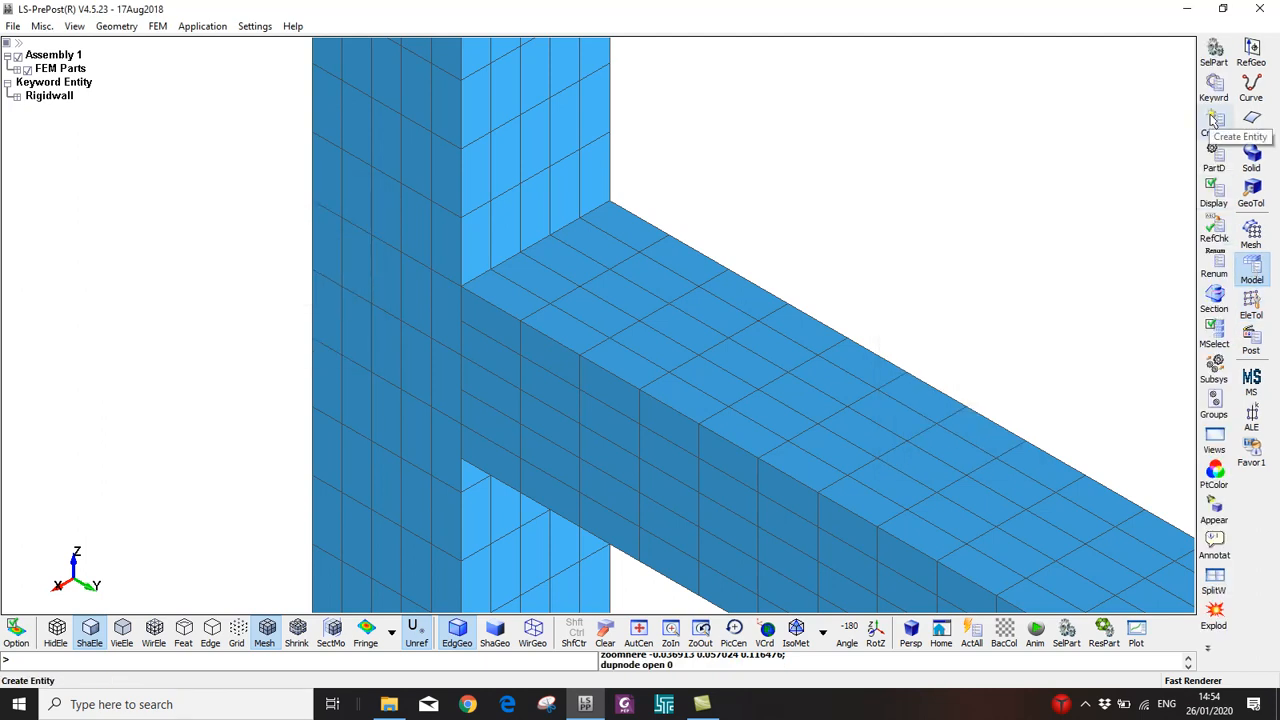
left_click(1216, 120)
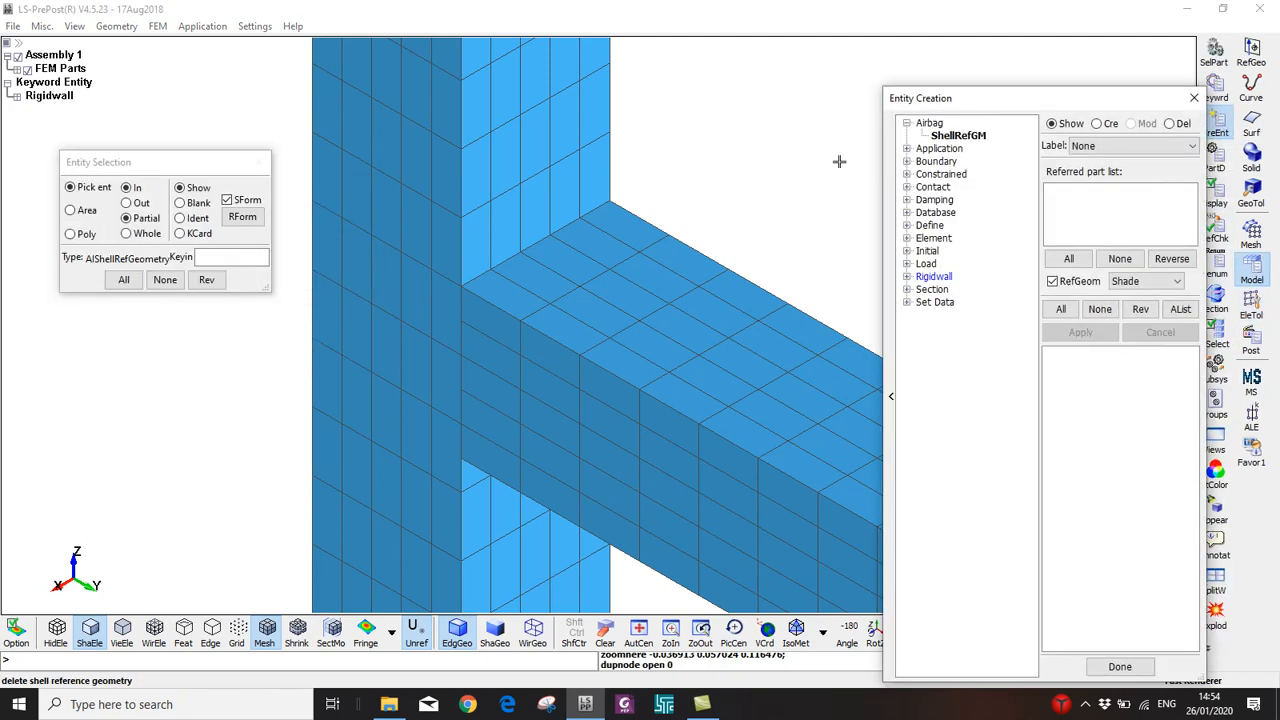
left_click(907, 176)
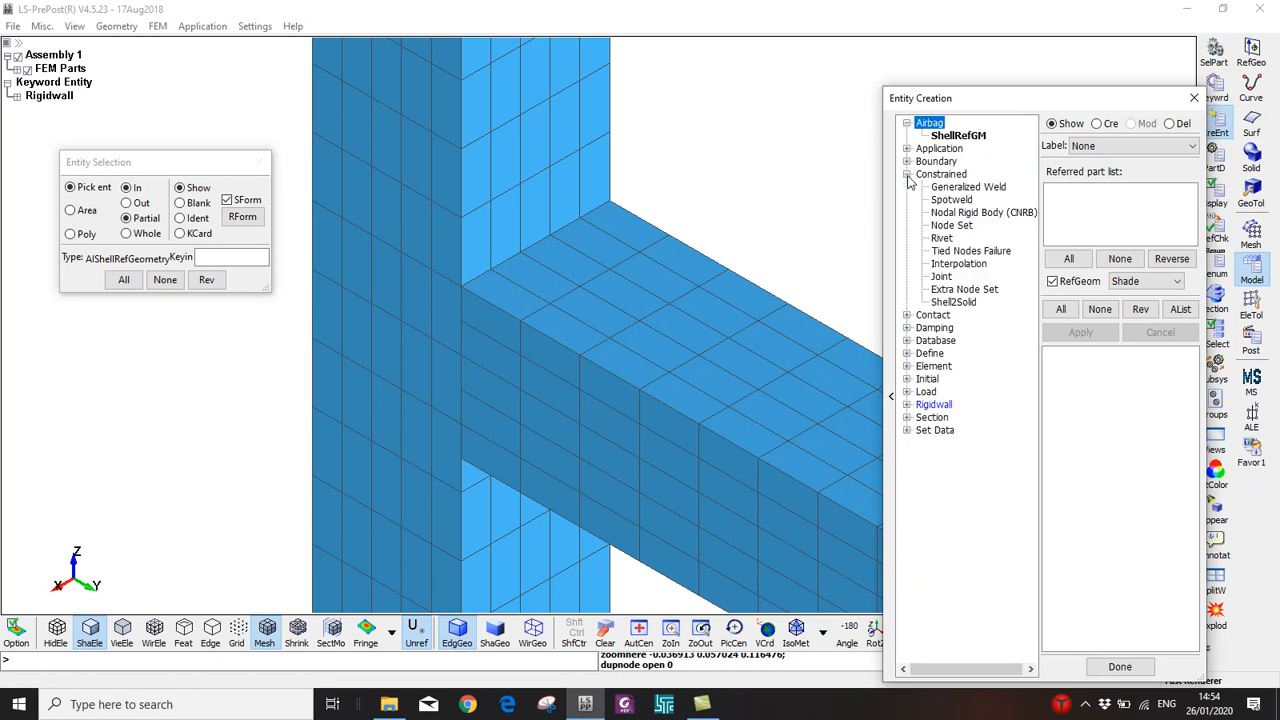
left_click(955, 213)
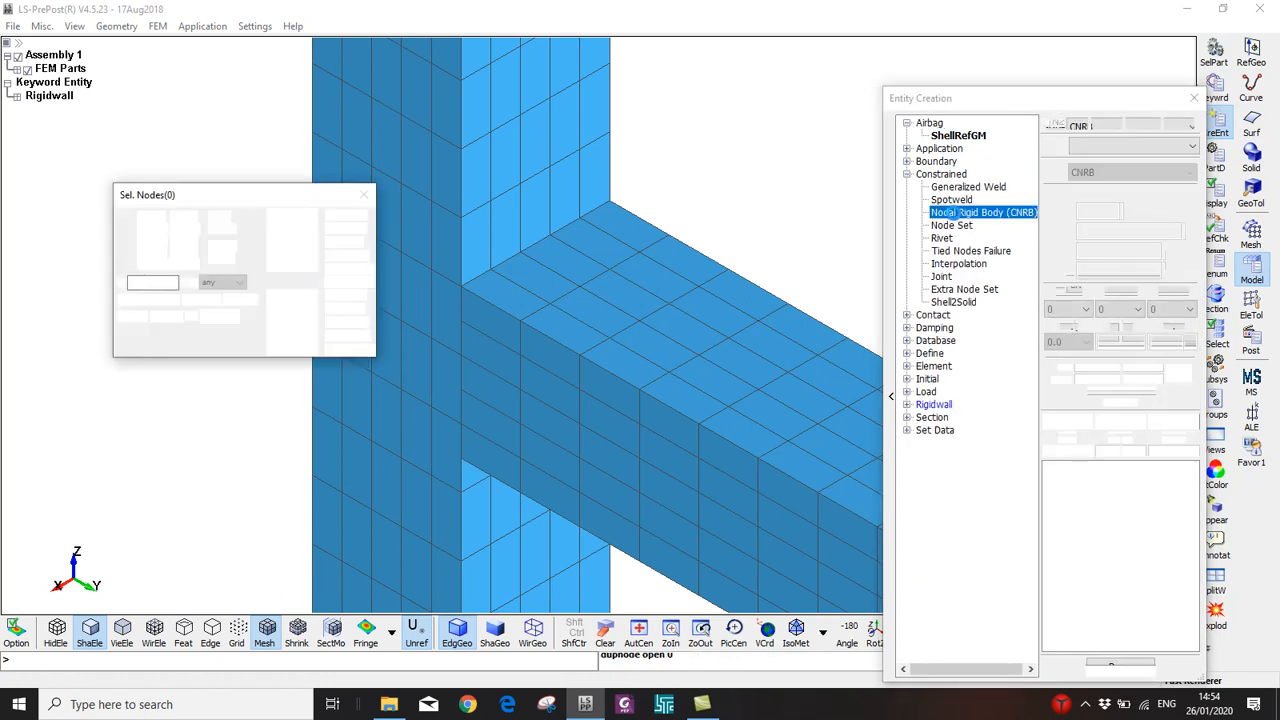
left_click_drag(1000, 98, 892, 47)
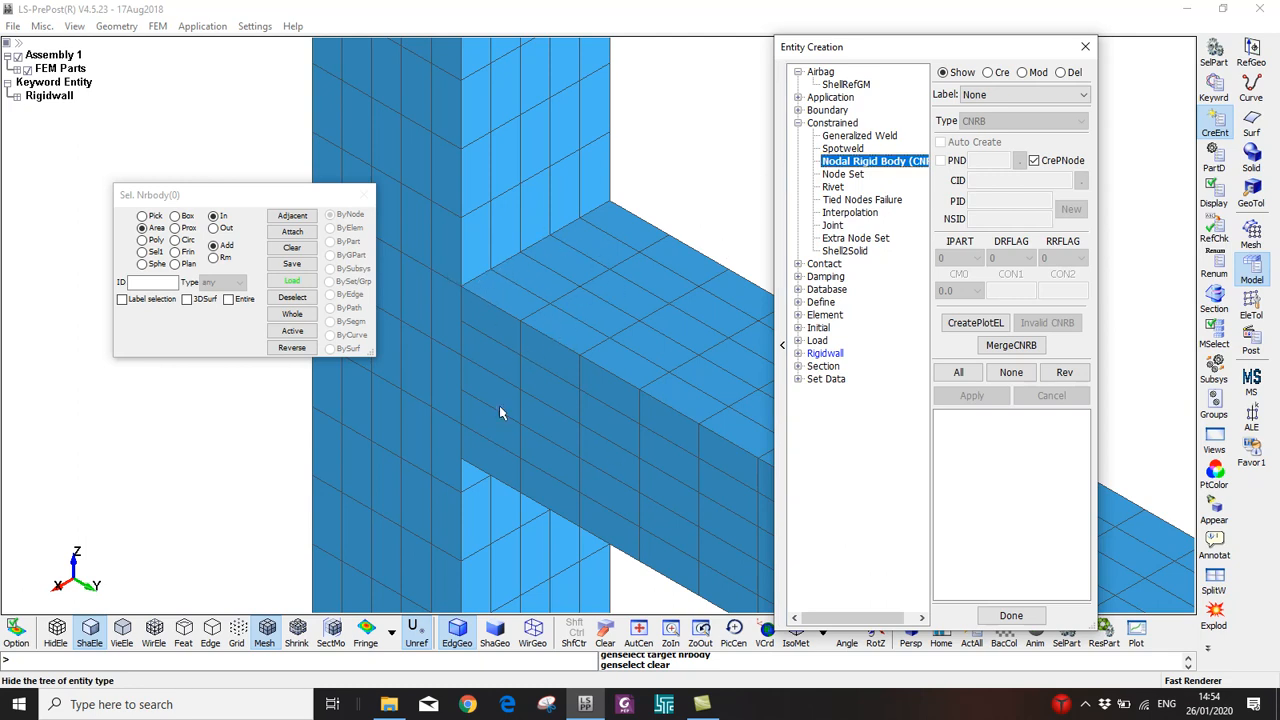
Blank individual shell elements on the branch tube's upper face, one row away from the vertical tube
left_click(1251, 305)
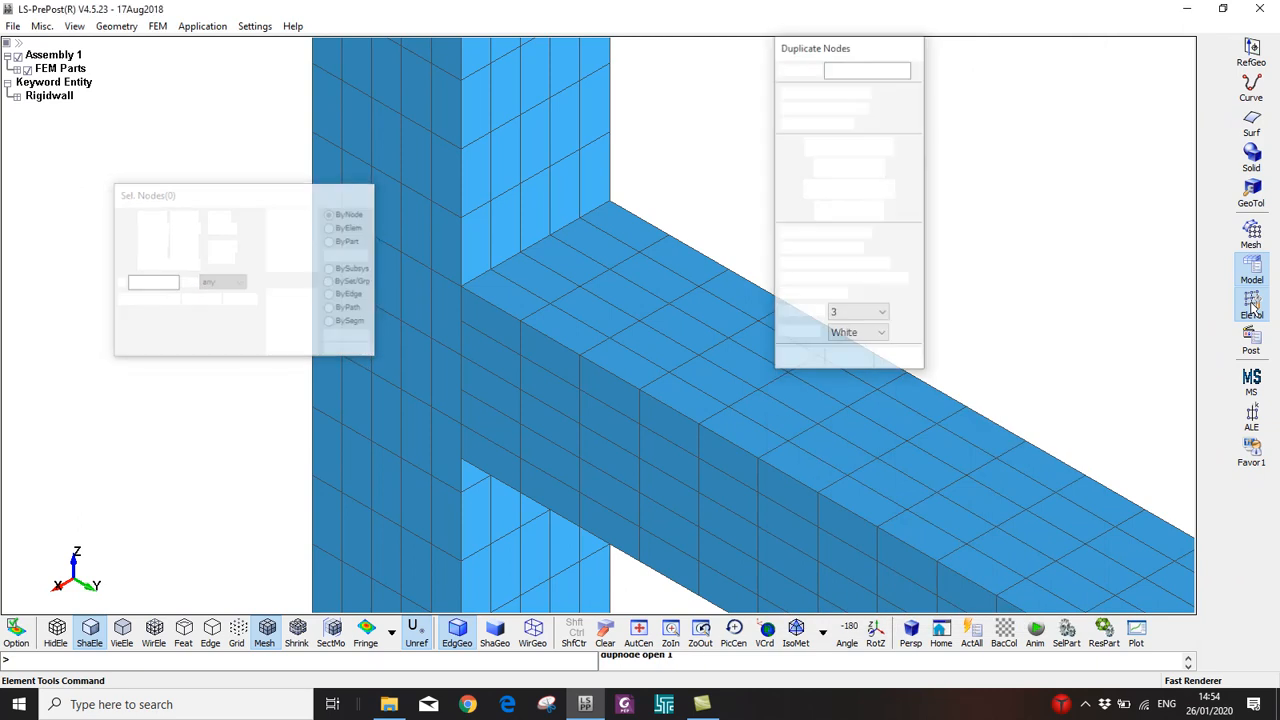
left_click(1216, 122)
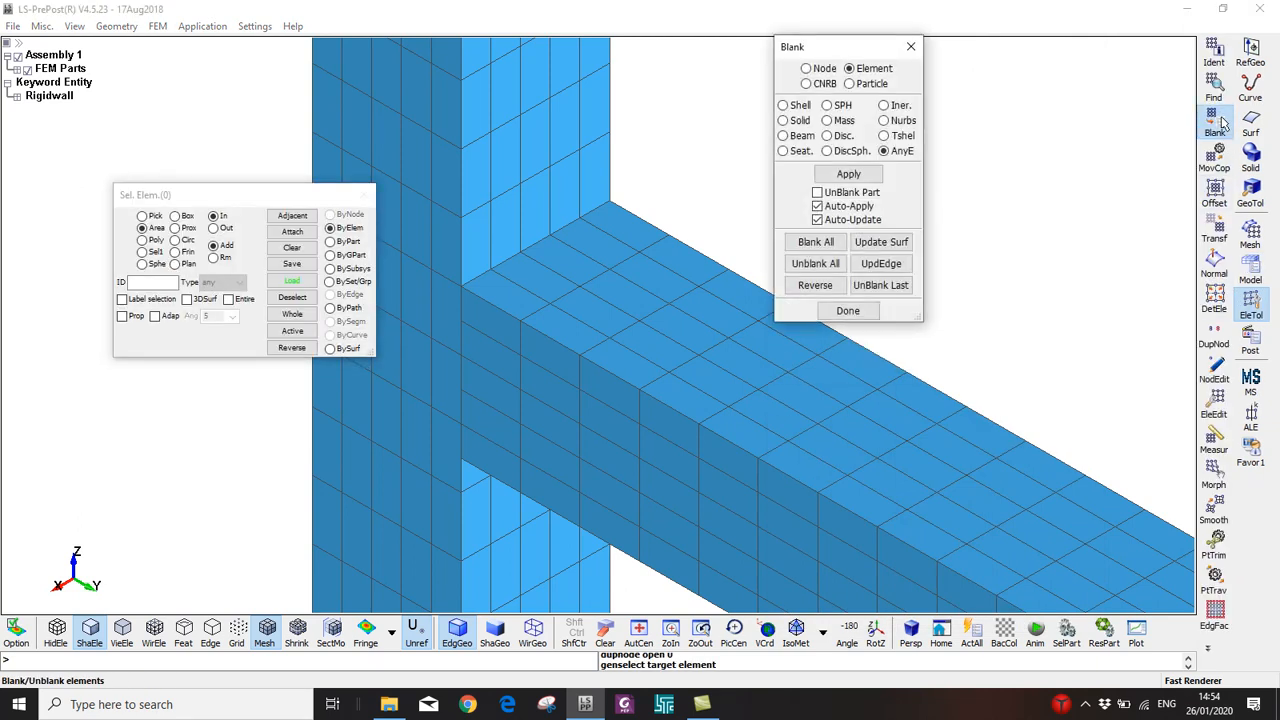
left_click(569, 334)
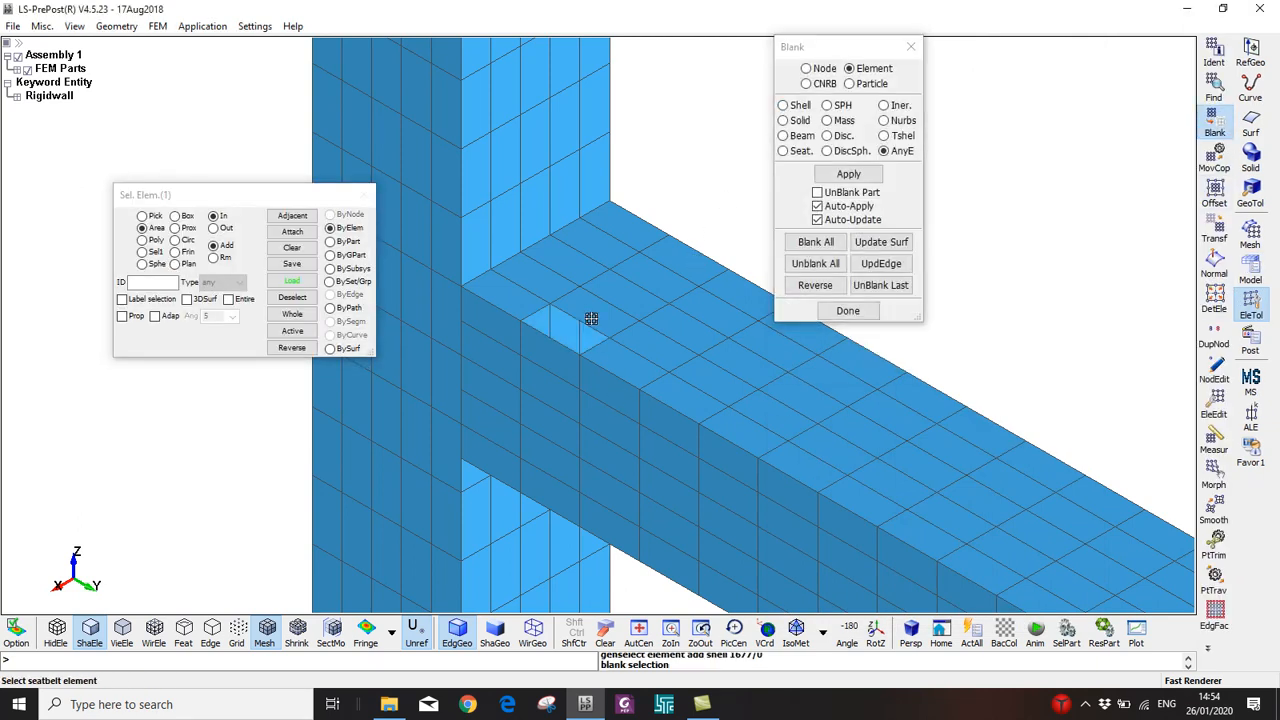
left_click(655, 293)
left_click(686, 263)
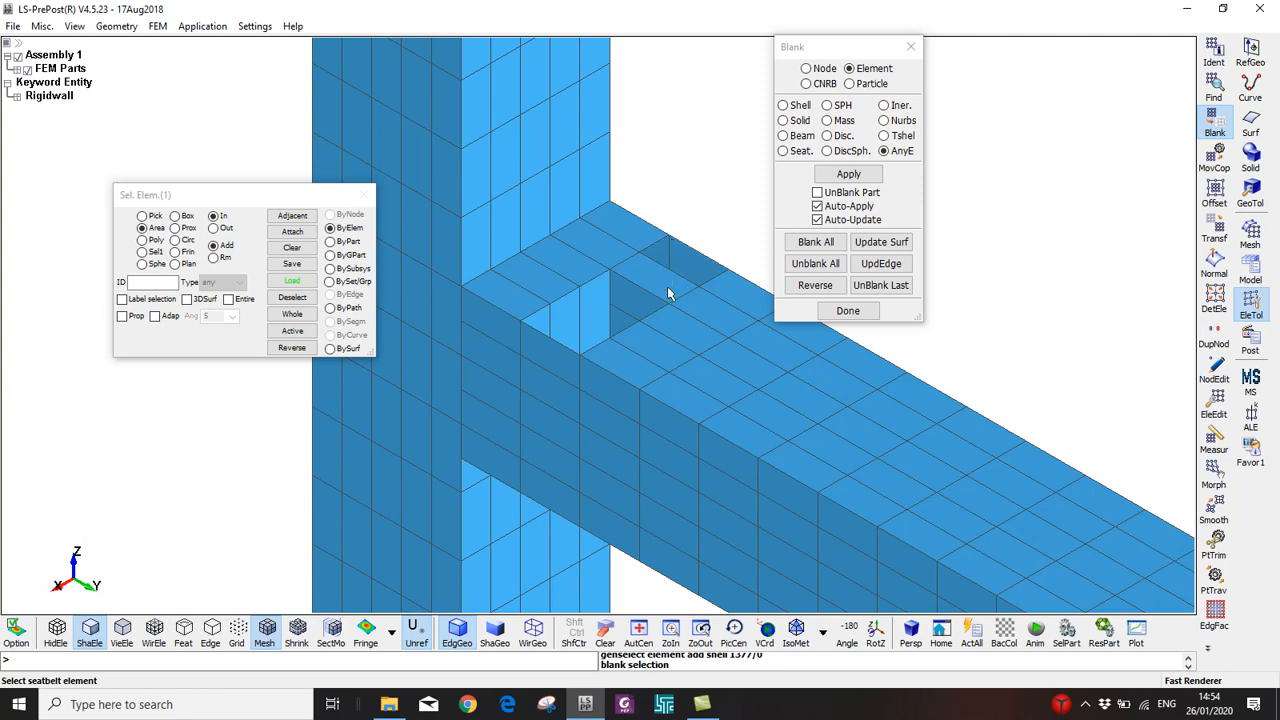
left_click(669, 288)
left_click(698, 268)
left_click(706, 329)
Blank a long stretch of the branch tube by area and further individual elements of its stub near the vertical tube
left_click_drag(710, 218, 1042, 448)
left_click(697, 341)
left_click(703, 319)
left_click(708, 350)
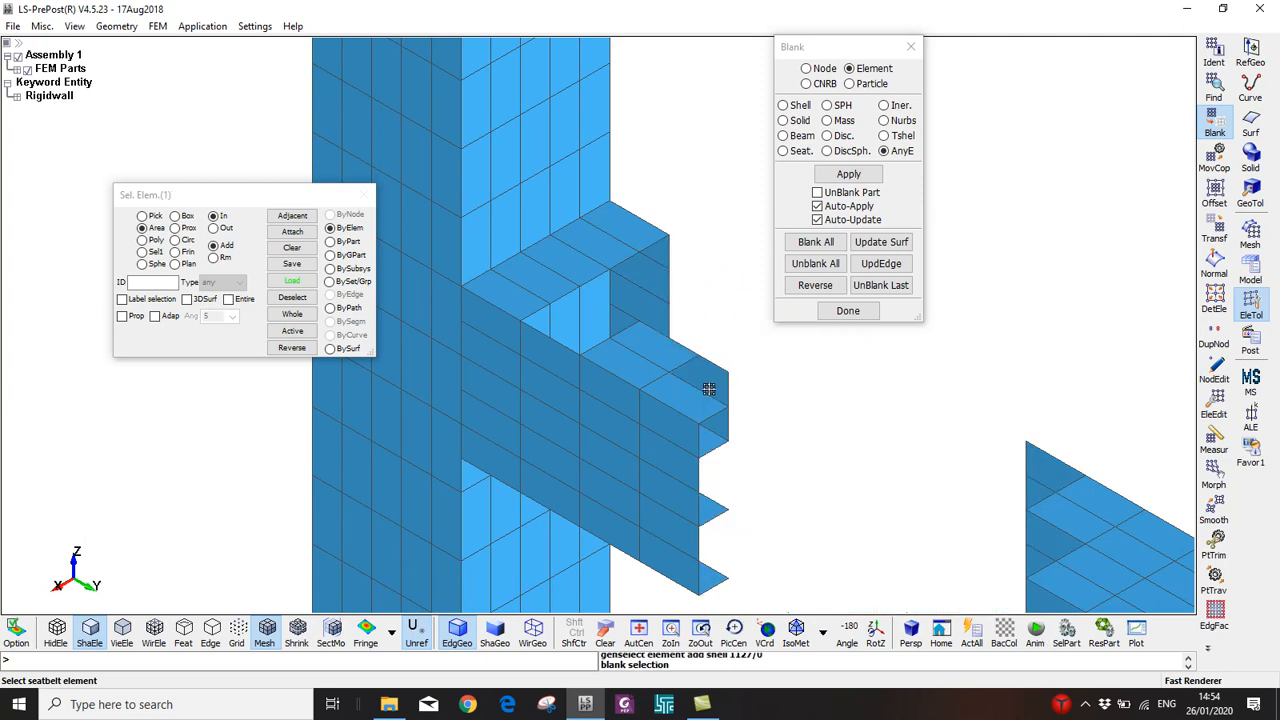
left_click(711, 389)
left_click(679, 359)
left_click(647, 370)
left_click(677, 340)
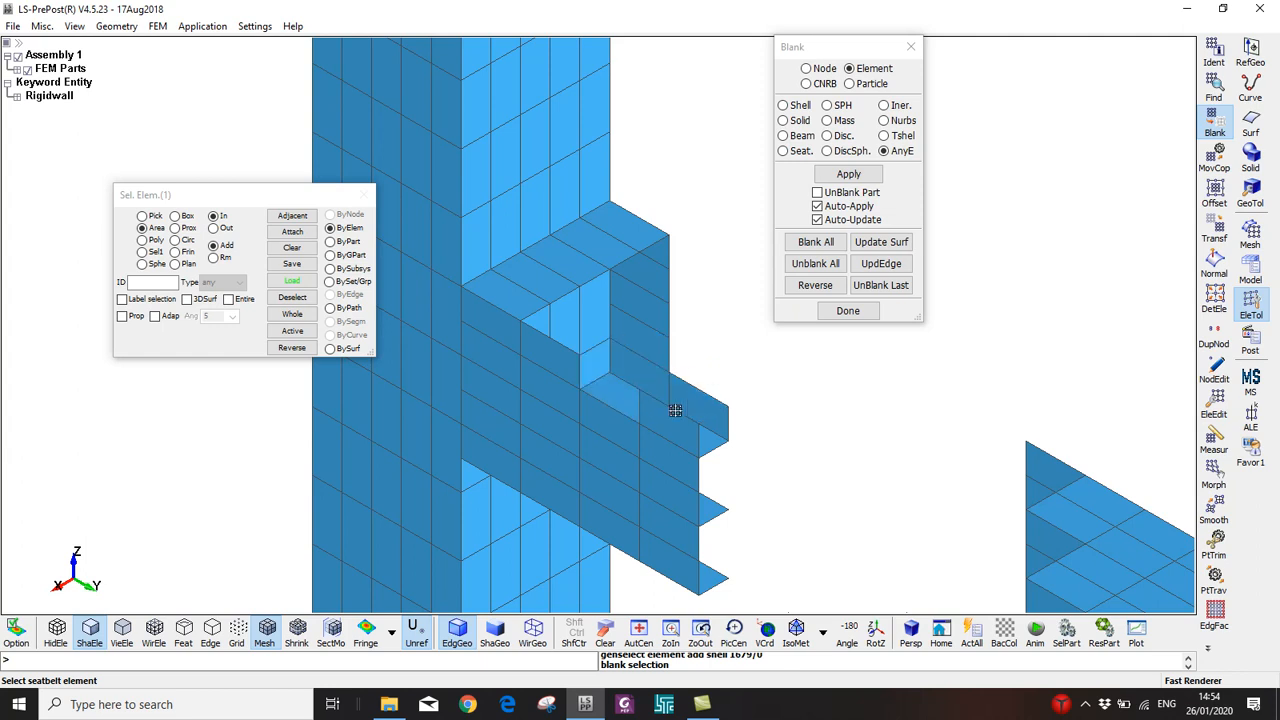
left_click(689, 428)
left_click(706, 440)
Blank the remaining protruding stub elements, leaving a one-element-deep ring of the branch on the vertical tube
scroll(763, 434, "down", 2)
left_click_drag(763, 434, 574, 449, "shift")
middle_click_drag(577, 450, 670, 270, "shift")
left_click_drag(675, 212, 514, 470)
left_click(524, 360)
left_click(518, 290)
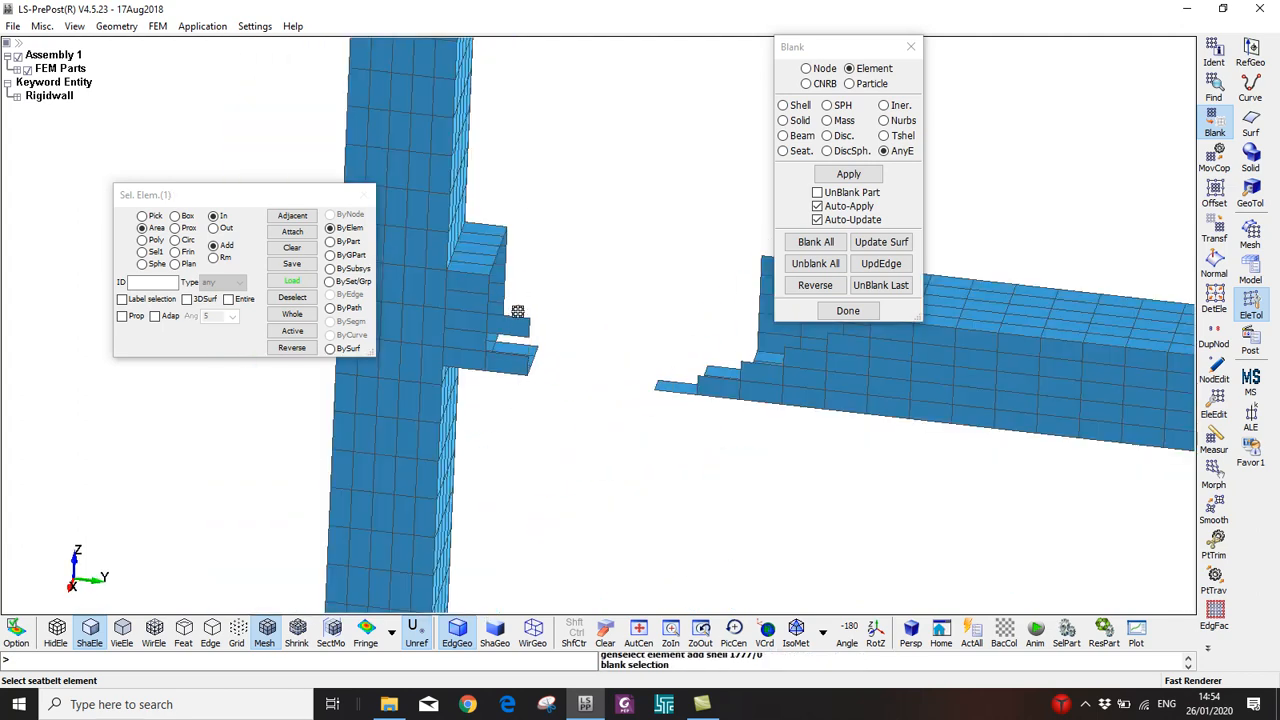
left_click(517, 326)
left_click(524, 361)
left_click_drag(574, 369, 512, 386)
scroll(491, 377, "up", 2)
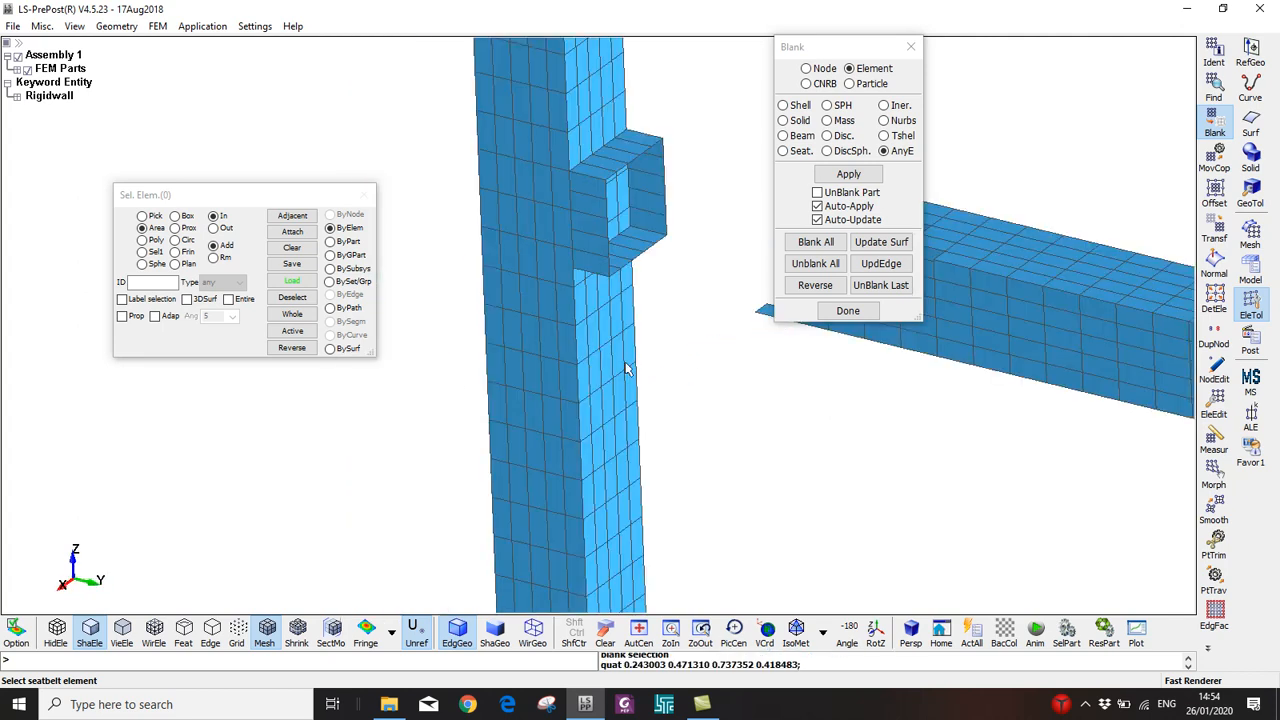
scroll(666, 312, "up", 1)
middle_click_drag(666, 312, 614, 368, "shift")
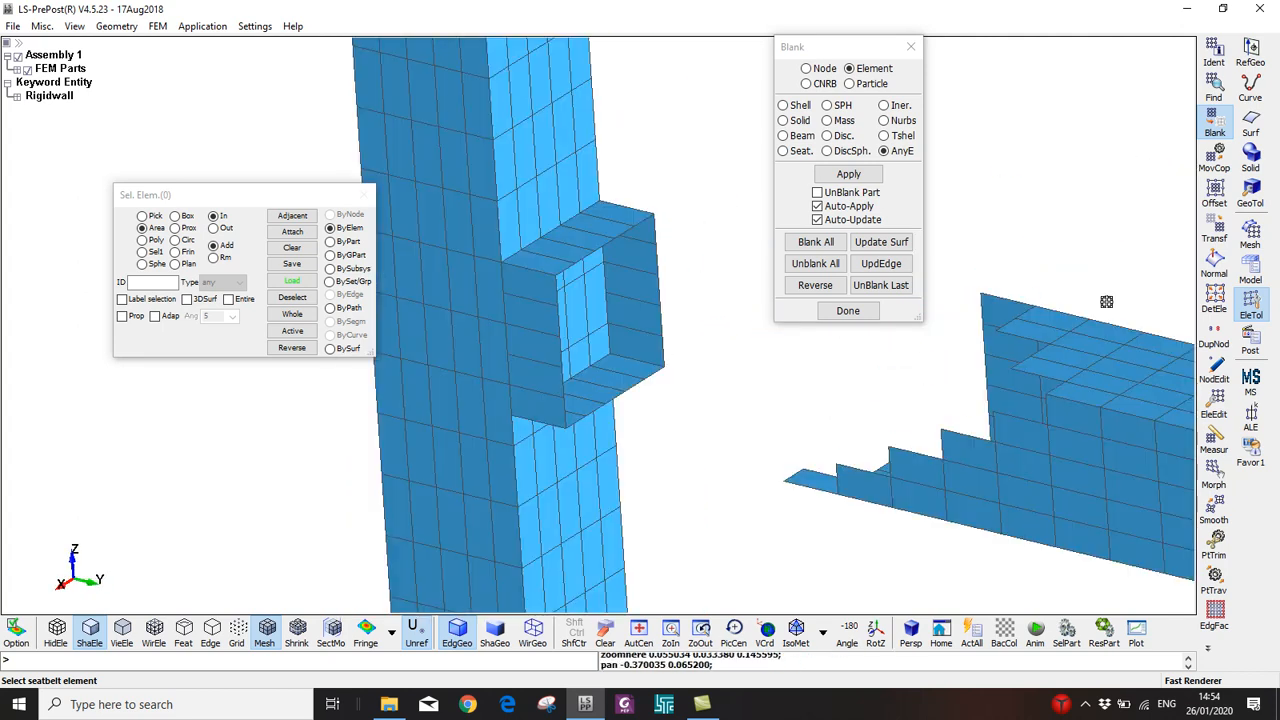
scroll(805, 470, "down", 1)
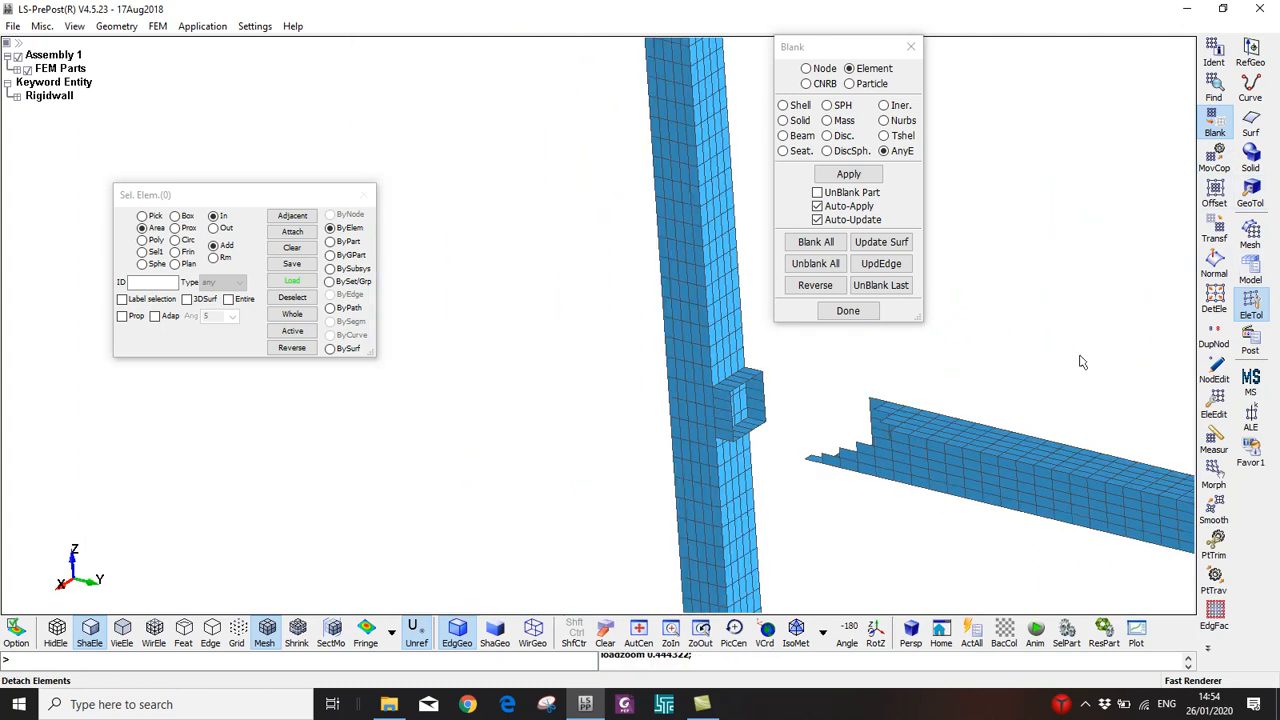
Blank the detached remainder of the branch tube by area, keeping only its one-element ring on the vertical tube
scroll(1031, 389, "up", 3)
left_click_drag(888, 462, 1168, 384)
scroll(917, 449, "down", 1)
scroll(923, 429, "up", 3)
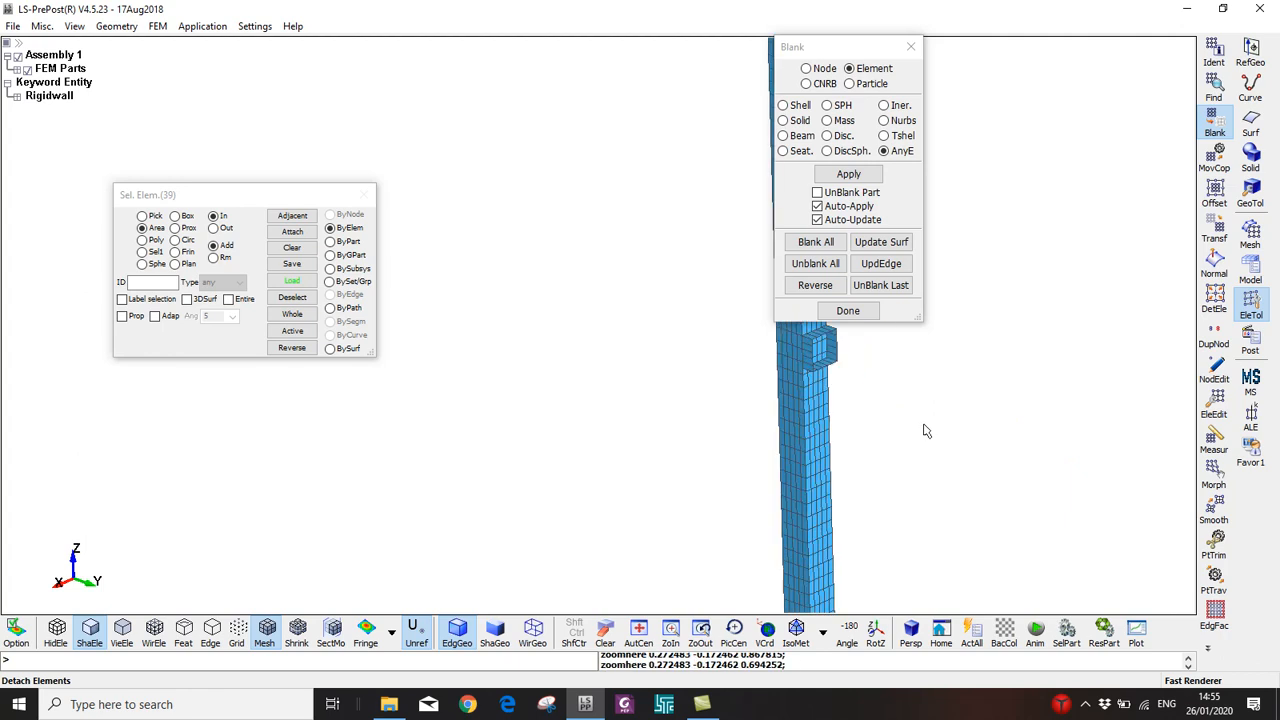
middle_click_drag(745, 335, 659, 378, "shift")
scroll(652, 360, "up", 2)
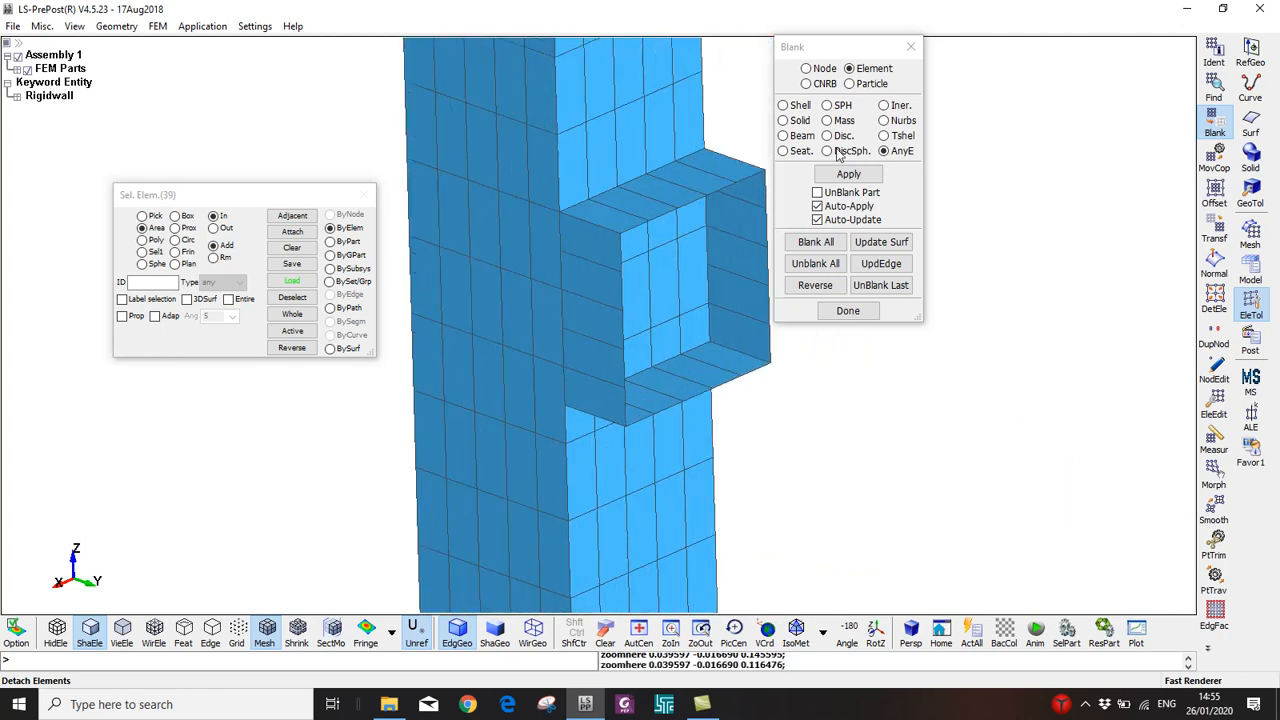
Start creating a constrained Nodal Rigid Body of type CNRB with its nodes selected by edge
left_click(1254, 282)
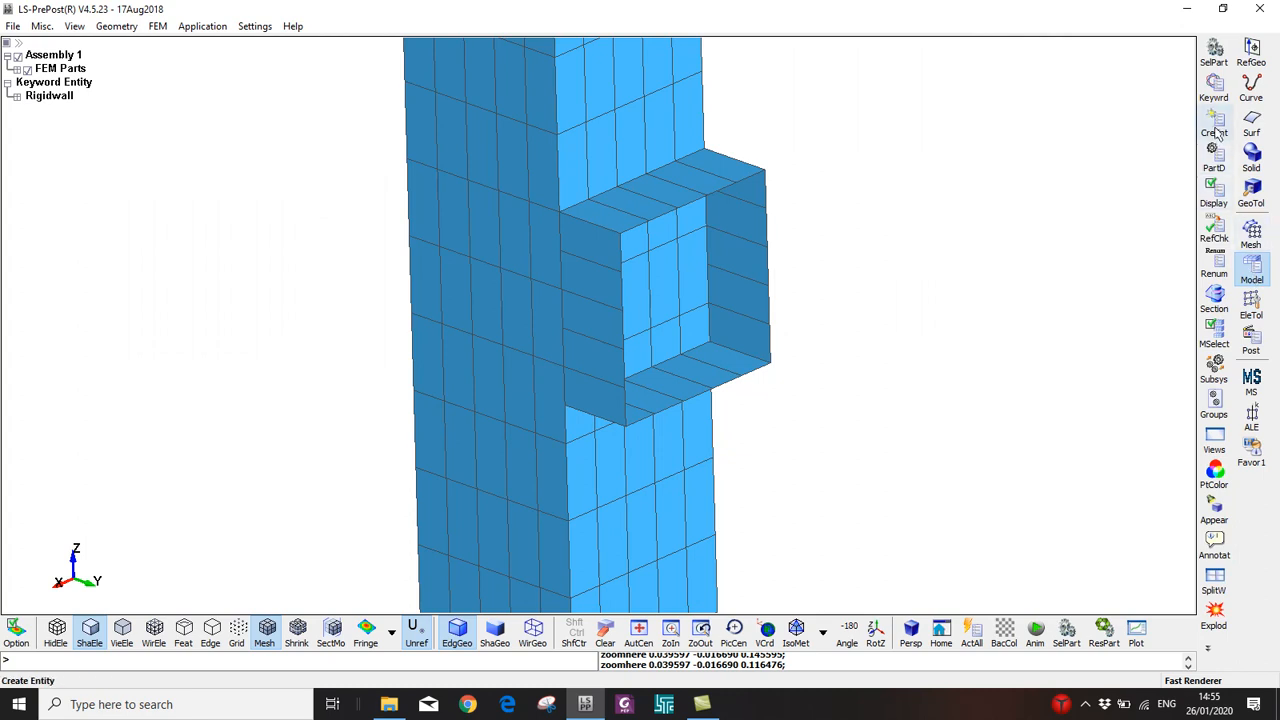
left_click(1216, 128)
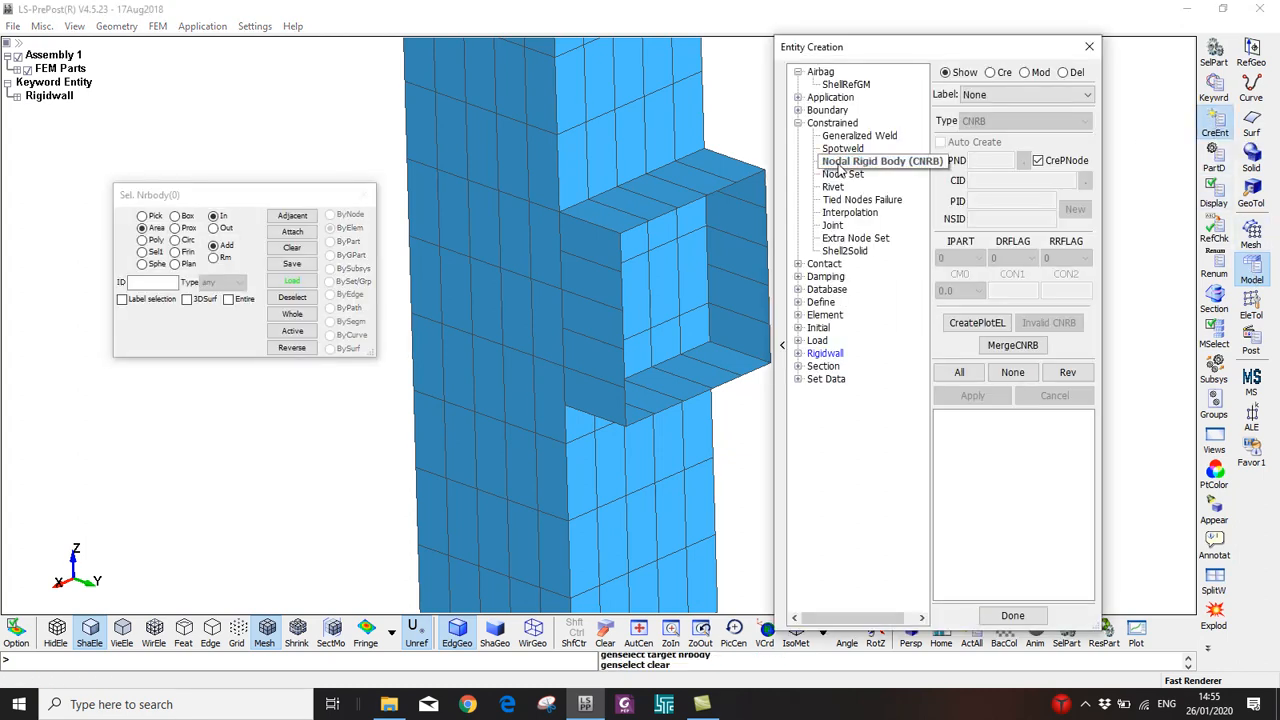
left_click(992, 72)
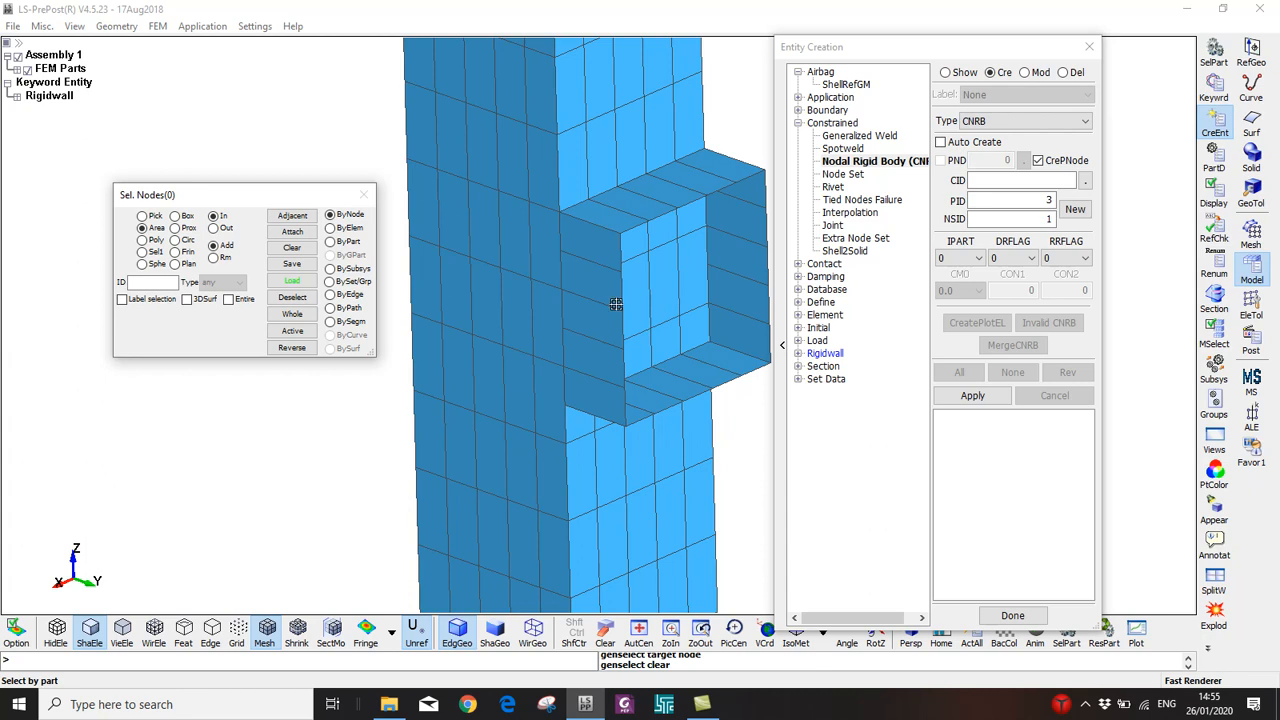
left_click(338, 296)
Add the nodes along the upper edge and the near side edge of the tube joint to the CNRB selection
scroll(692, 162, "up", 3)
left_click(652, 166)
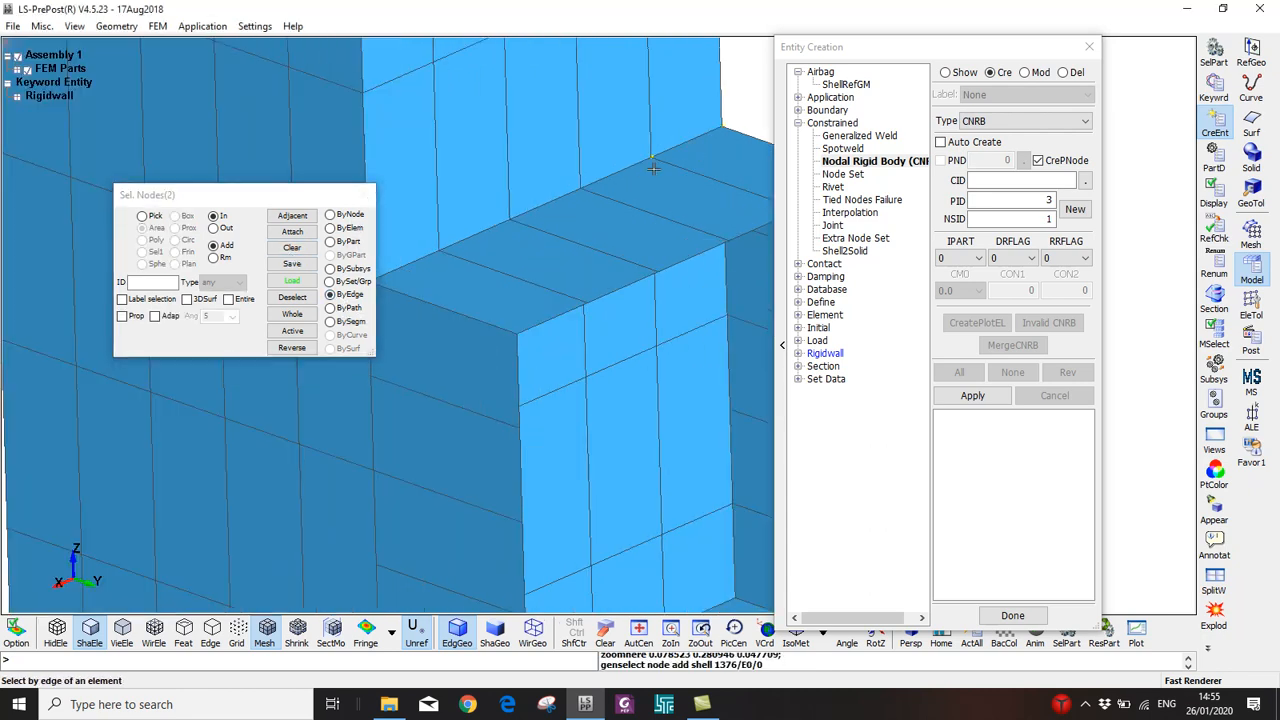
left_click(610, 180)
left_click(545, 205)
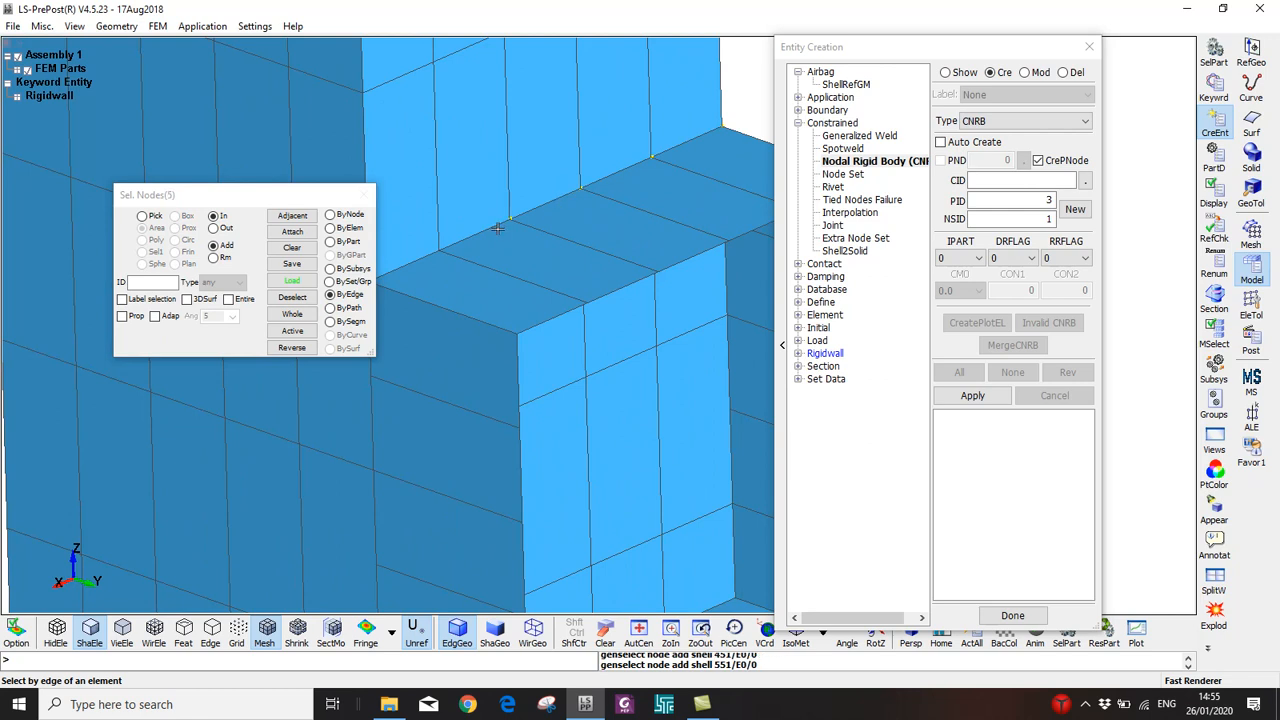
left_click(416, 268)
middle_click_drag(443, 271, 554, 163, "shift")
left_click(513, 212)
left_click(513, 288)
left_click(527, 560)
Add node pairs on the joint's lower edge to the selection and deselect the last wrongly picked pair
middle_click_drag(567, 506, 363, 392, "shift")
left_click(645, 363)
left_click(526, 420)
left_click(541, 437)
scroll(565, 430, "down", 3)
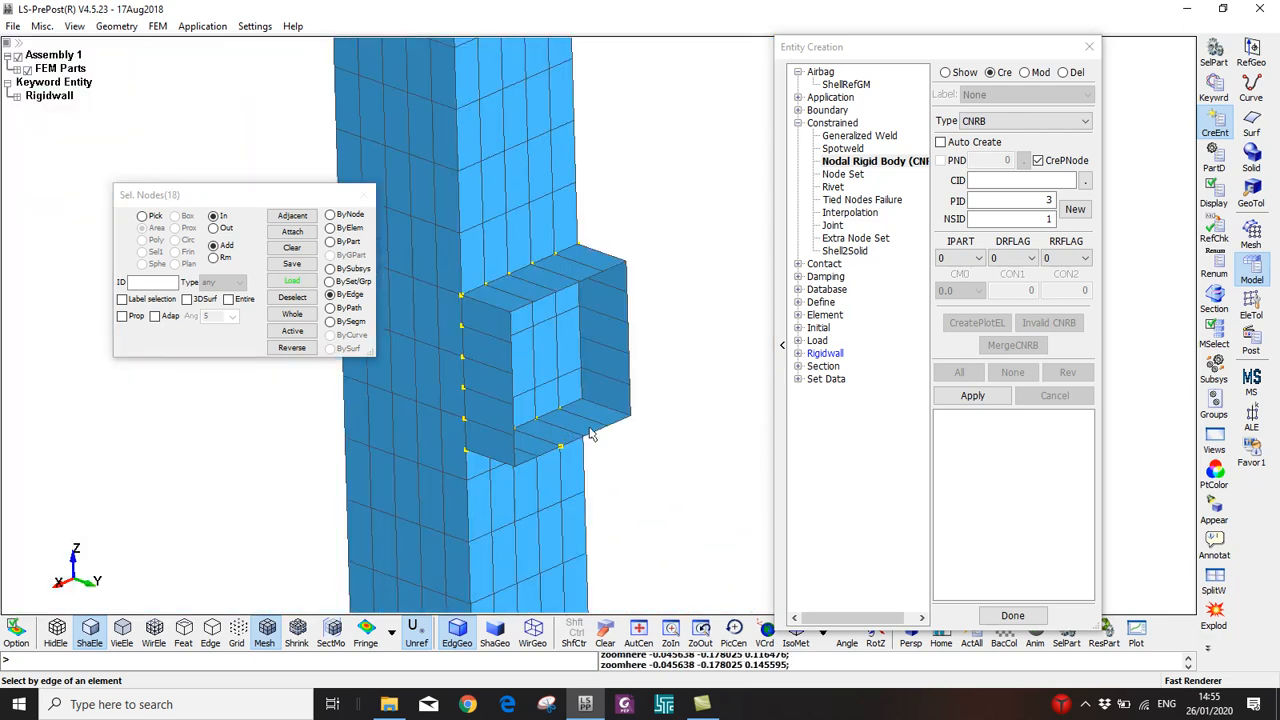
right_click(549, 437)
Enable propagation with a 5-degree angle and add the nodes along the joint's lower, far side and upper edges
middle_click_drag(572, 432, 617, 366, "ctrl")
left_click_drag(617, 366, 567, 373, "ctrl")
mouse_move(675, 327)
left_mouse_down("ctrl")
mouse_move(646, 283)
mouse_move(588, 297)
left_mouse_up("ctrl")
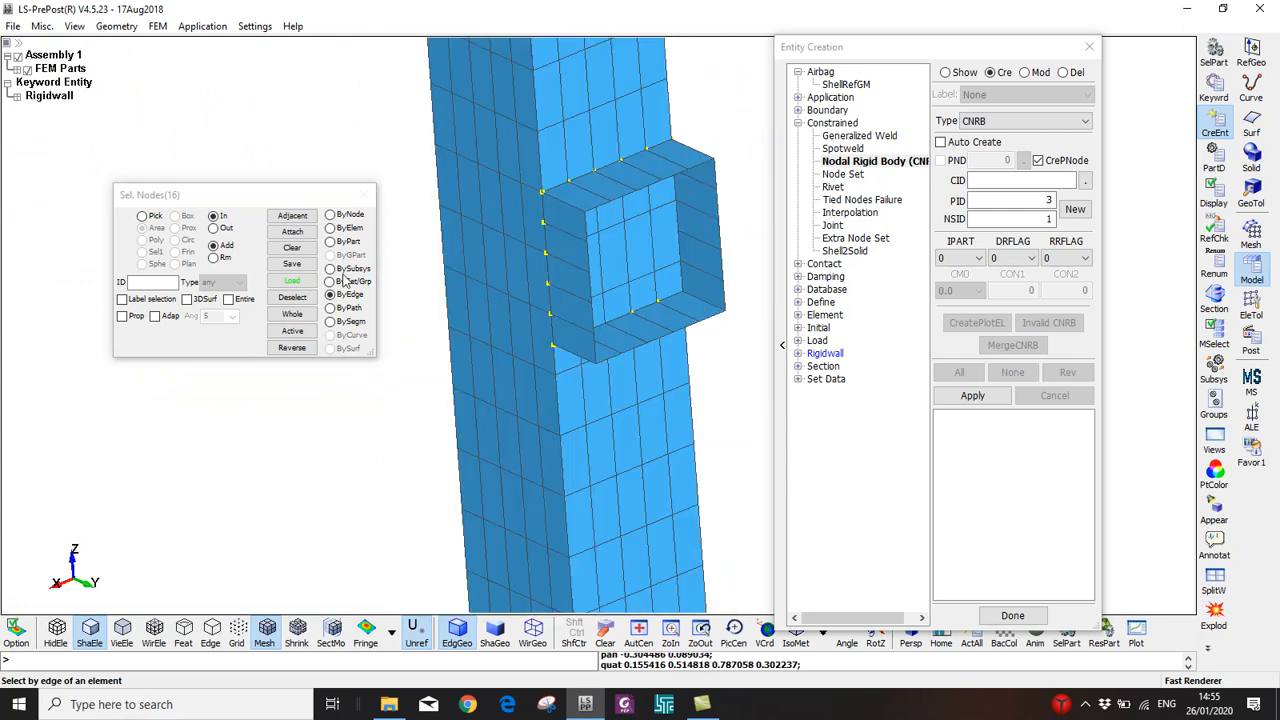
left_click(123, 317)
scroll(669, 320, "up", 2)
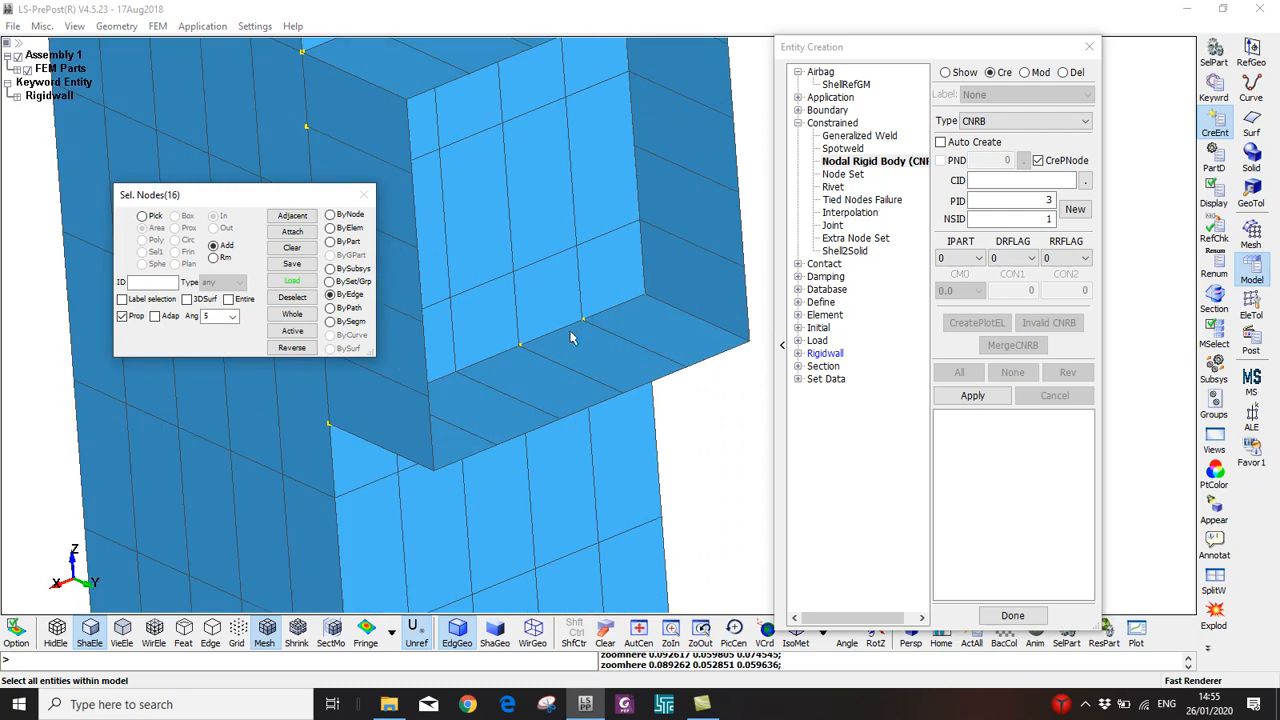
left_click(570, 330)
left_click(657, 199)
scroll(659, 205, "down", 2)
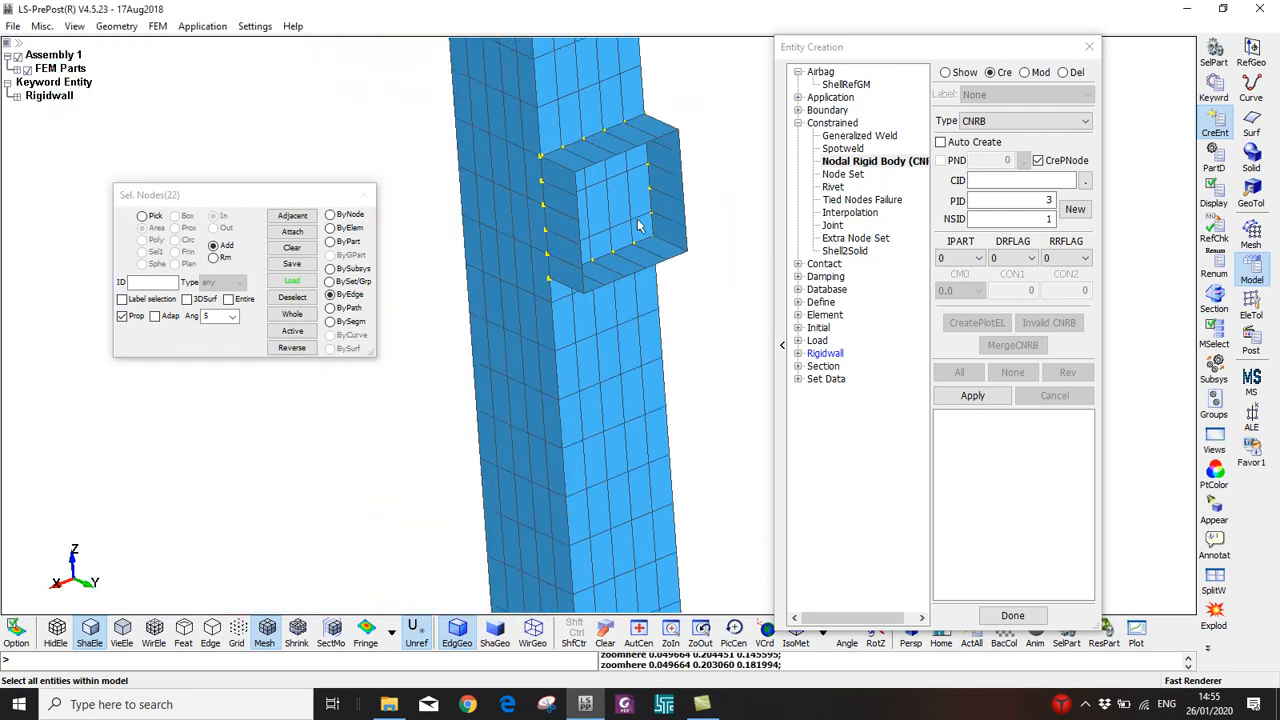
left_click(545, 200)
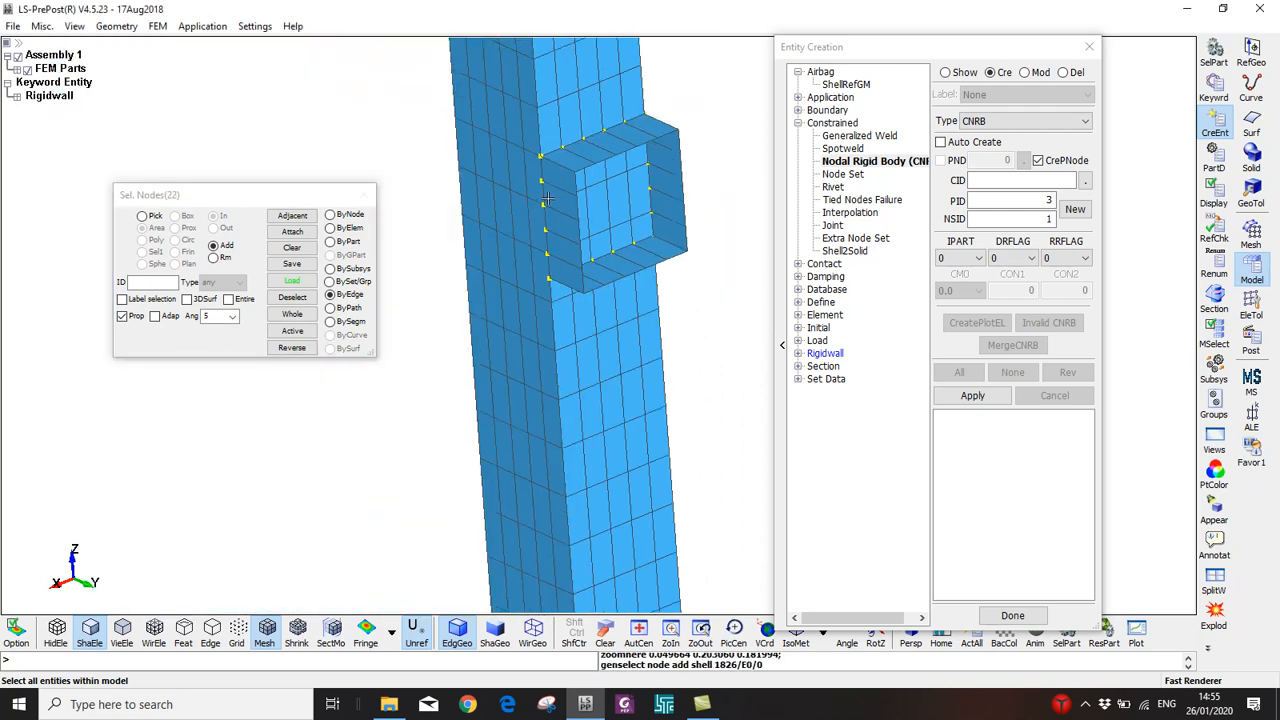
left_click(600, 145)
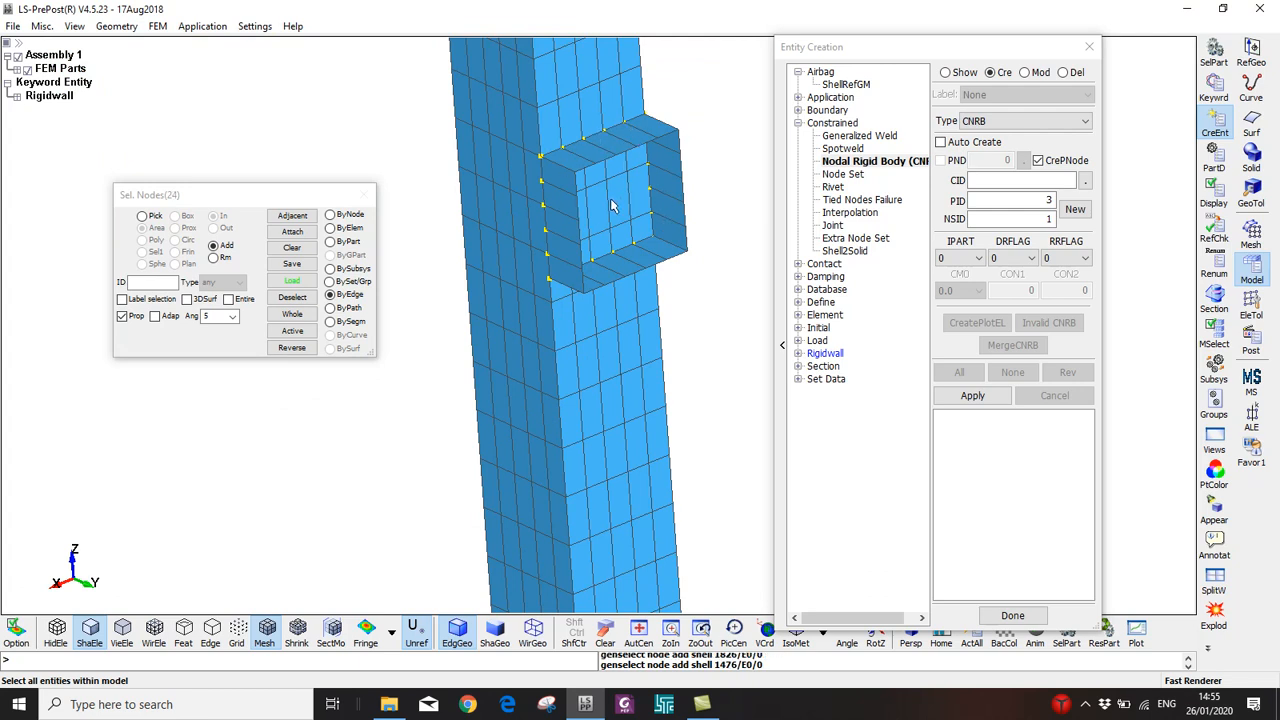
Add more nodes on the joint's upper edge and along the vertical tube's mesh line just above the lower edge
scroll(610, 225, "down", 2)
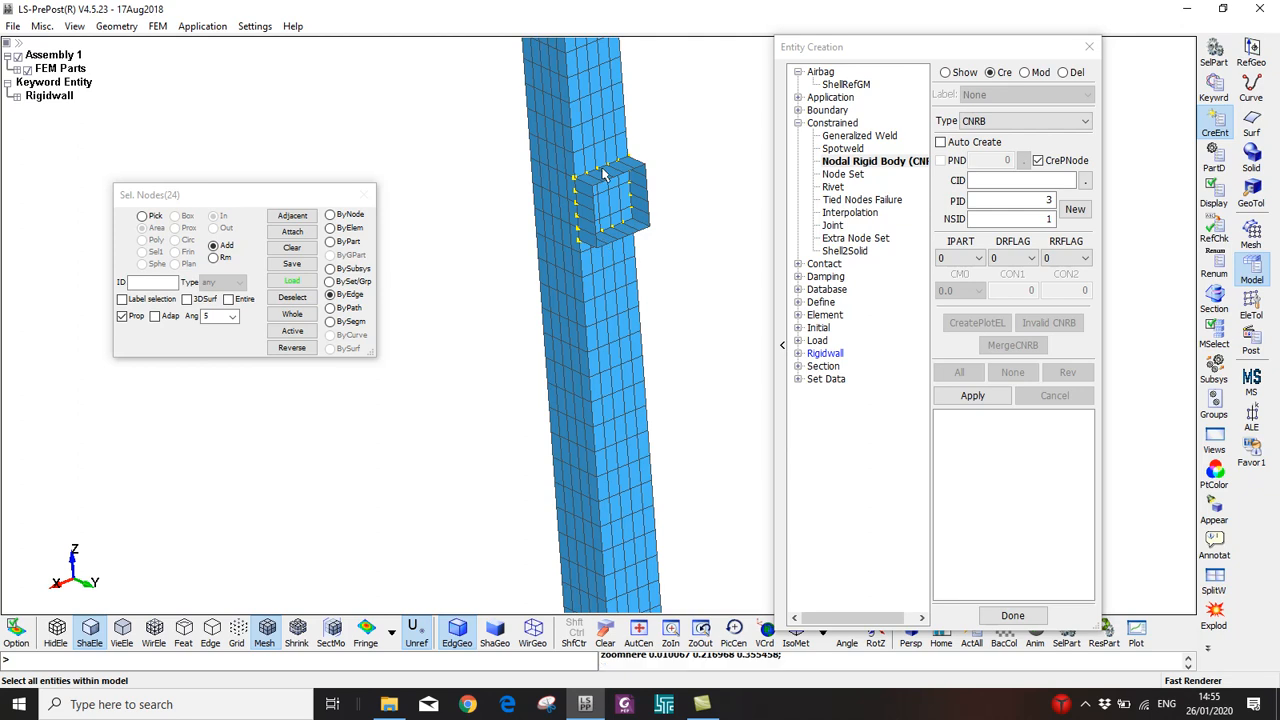
scroll(601, 175, "up", 2)
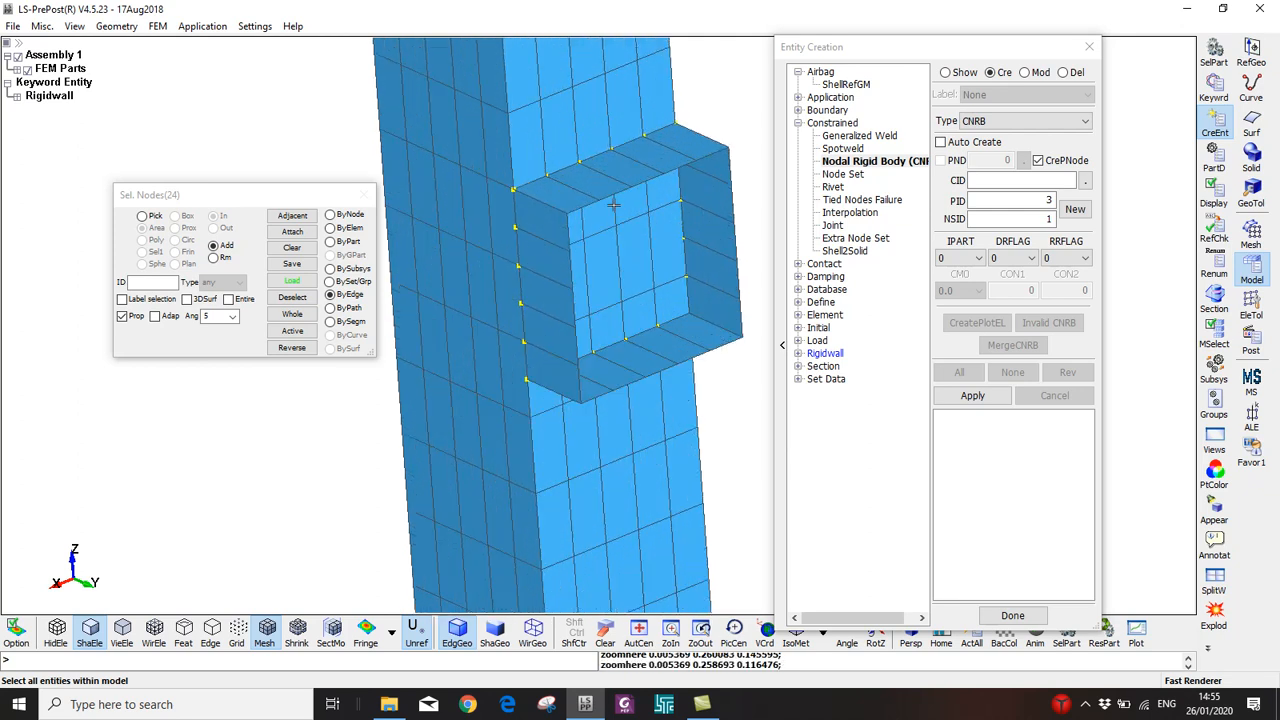
scroll(635, 280, "down", 4)
left_click_drag(632, 284, 534, 232, "ctrl")
left_click_drag(630, 425, 635, 402, "ctrl")
left_click_drag(635, 402, 628, 383, "ctrl")
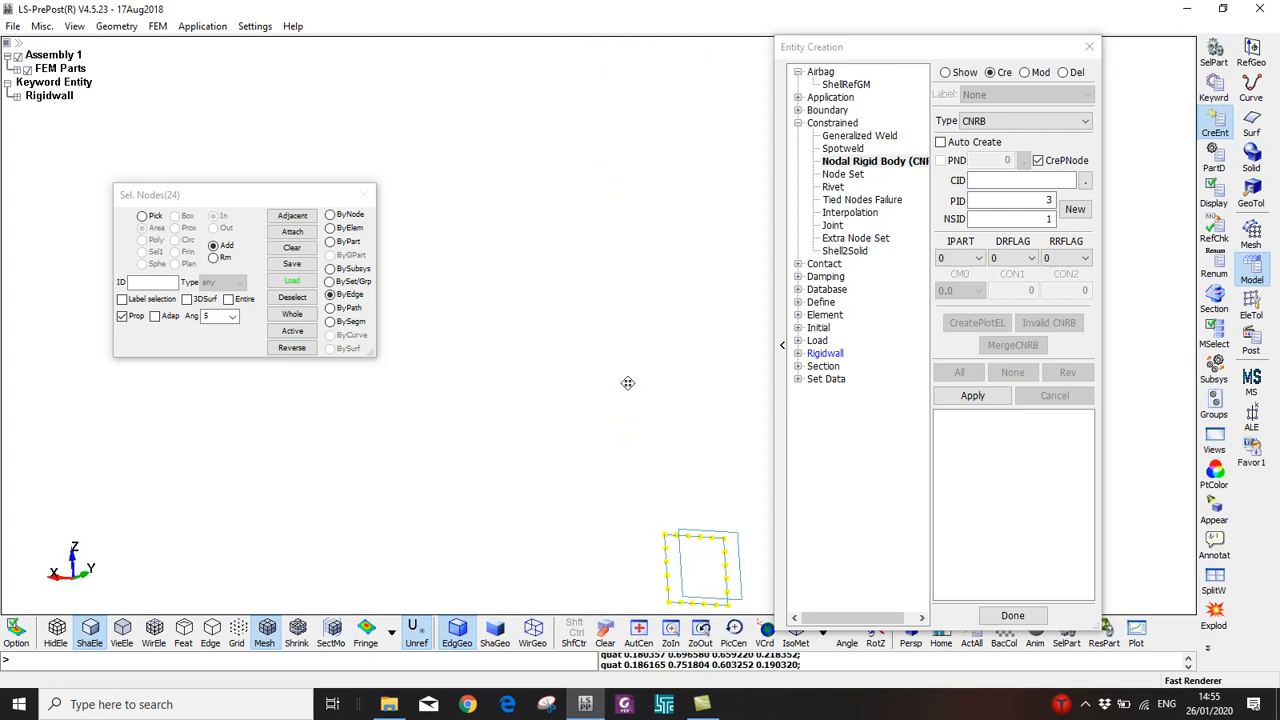
scroll(651, 249, "up", 5)
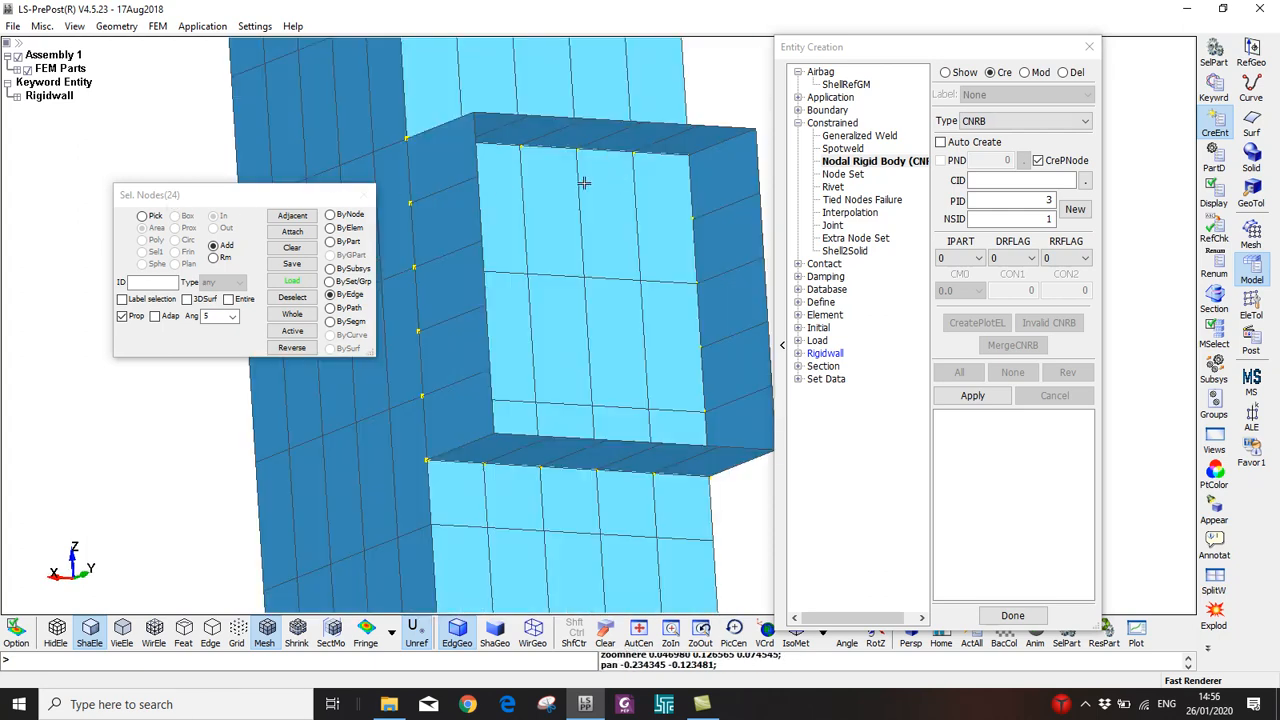
left_click(606, 158)
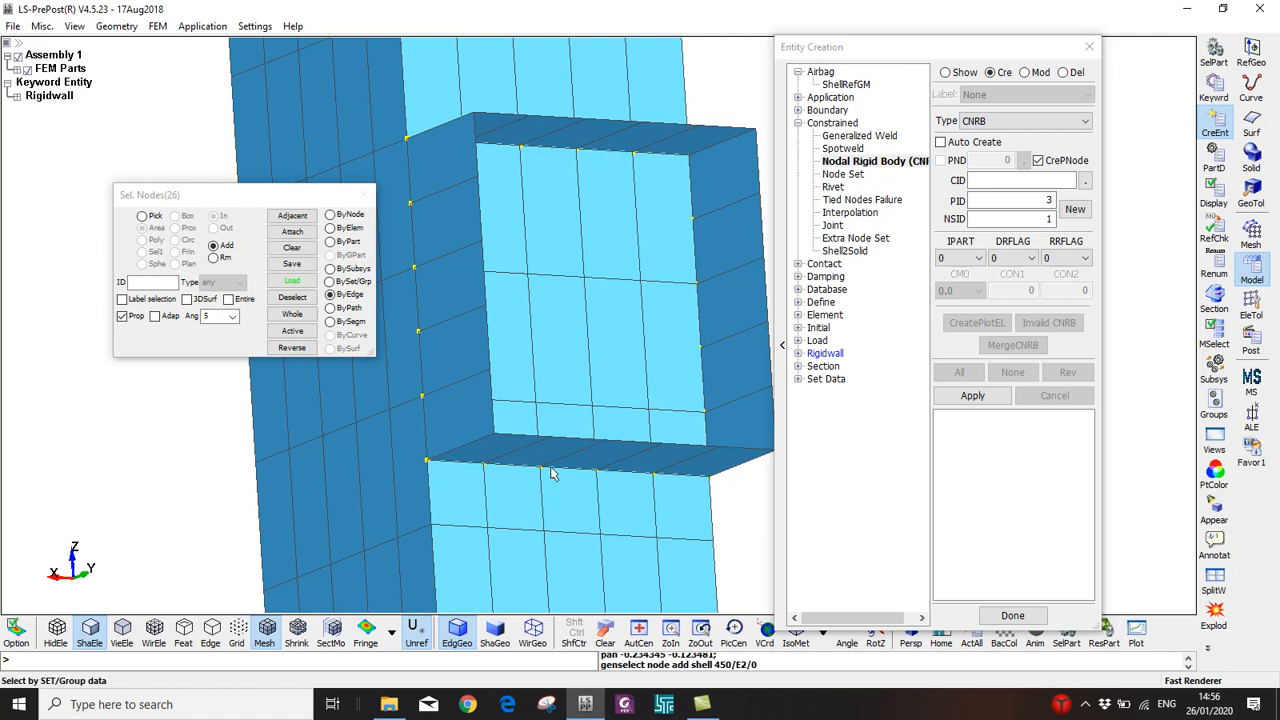
left_click(620, 424)
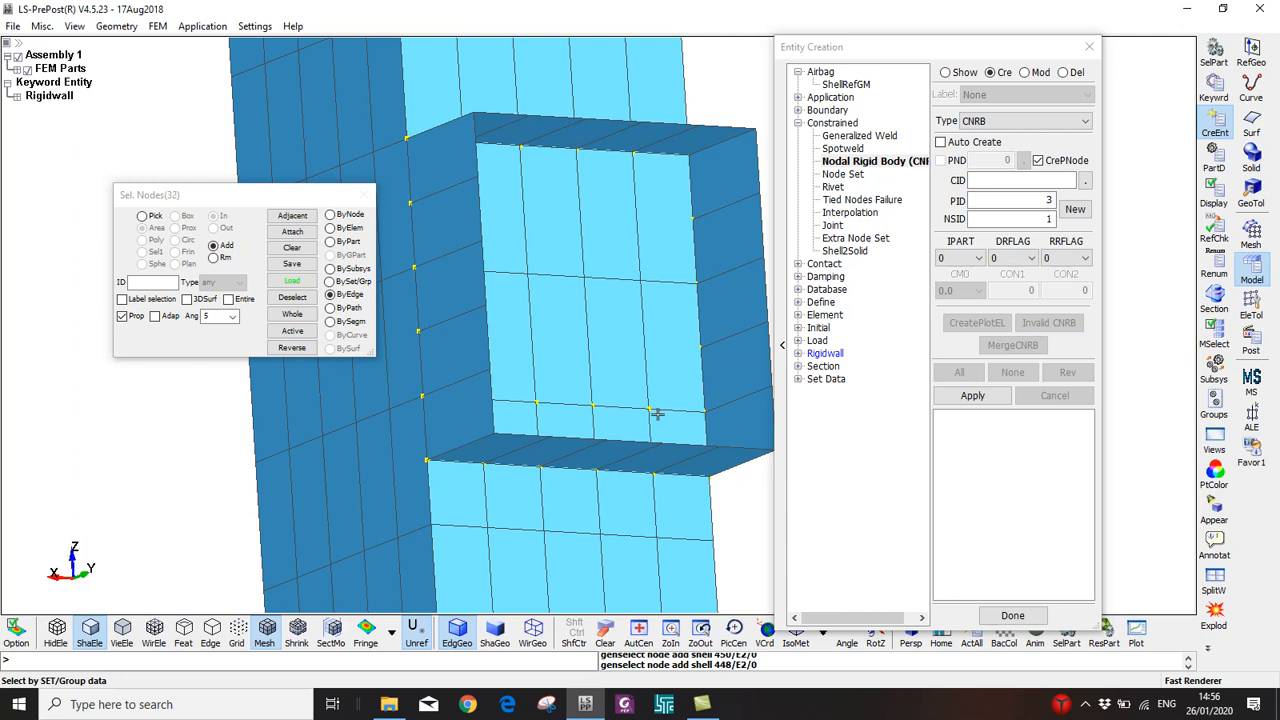
Turn off propagation and add the nodes still missing on the joint's far side edge and its upper corner
left_click(122, 316)
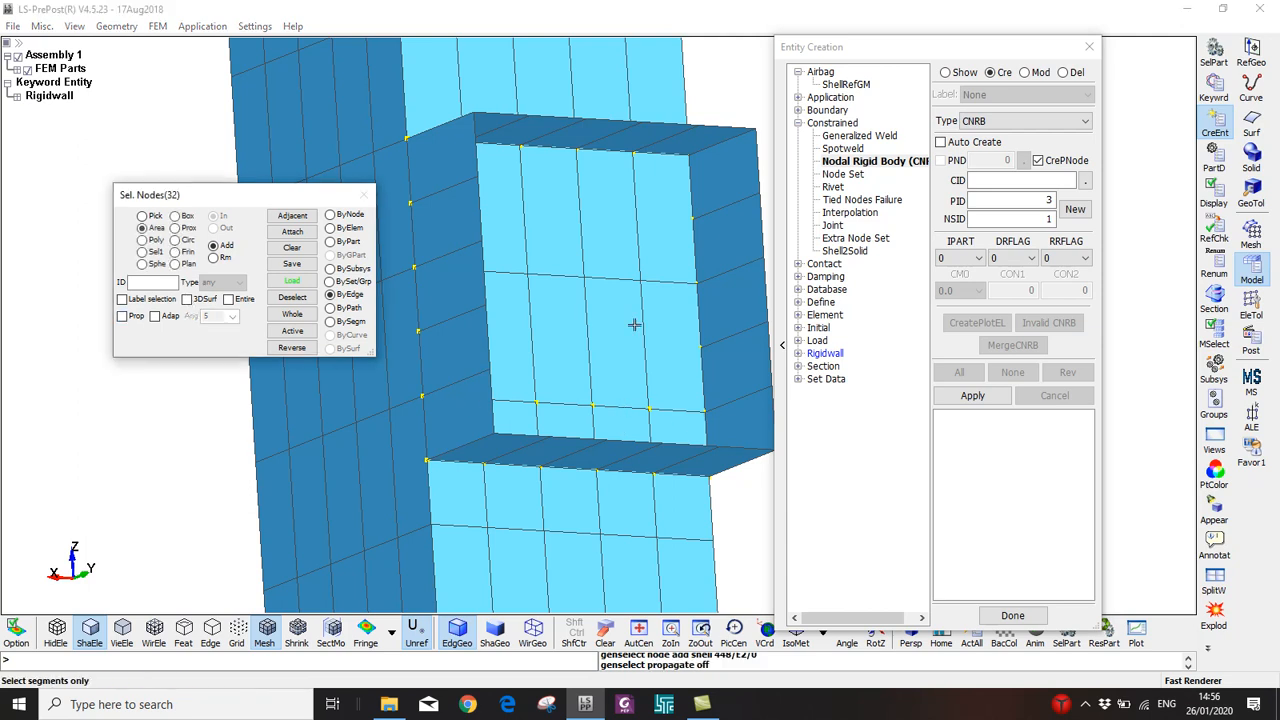
left_click(690, 327)
left_click(684, 199)
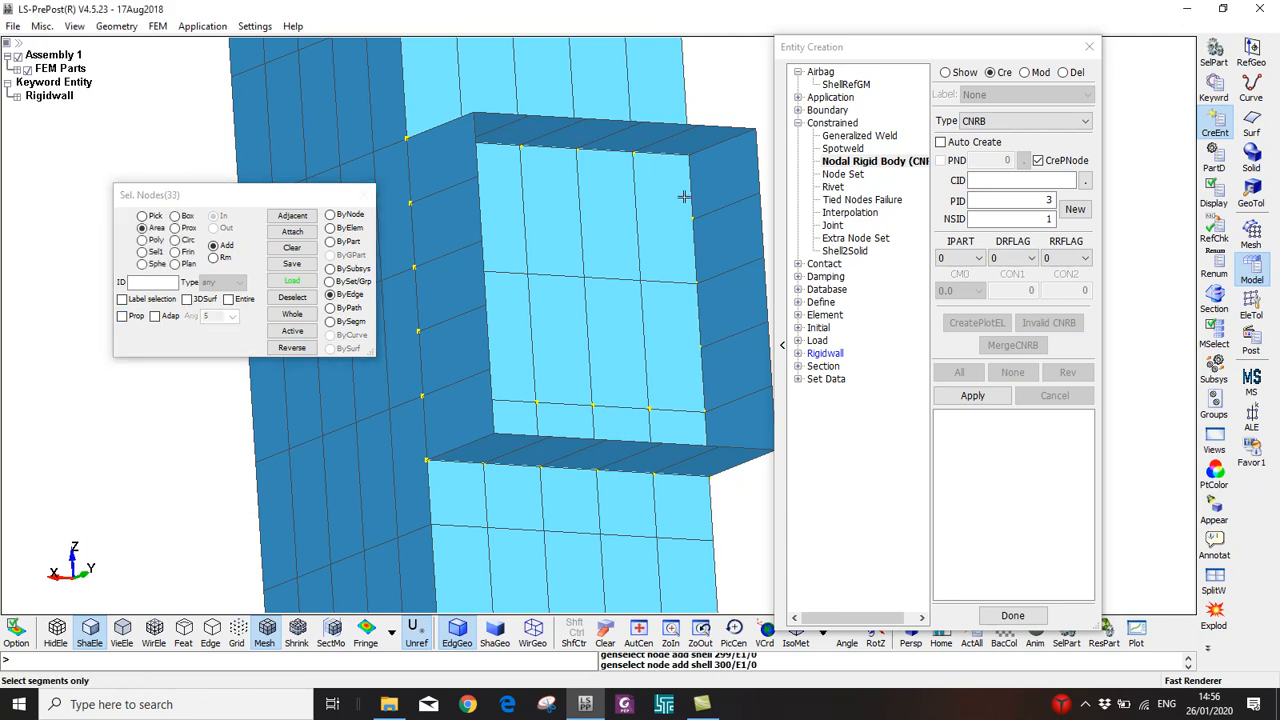
scroll(696, 385, "down", 2)
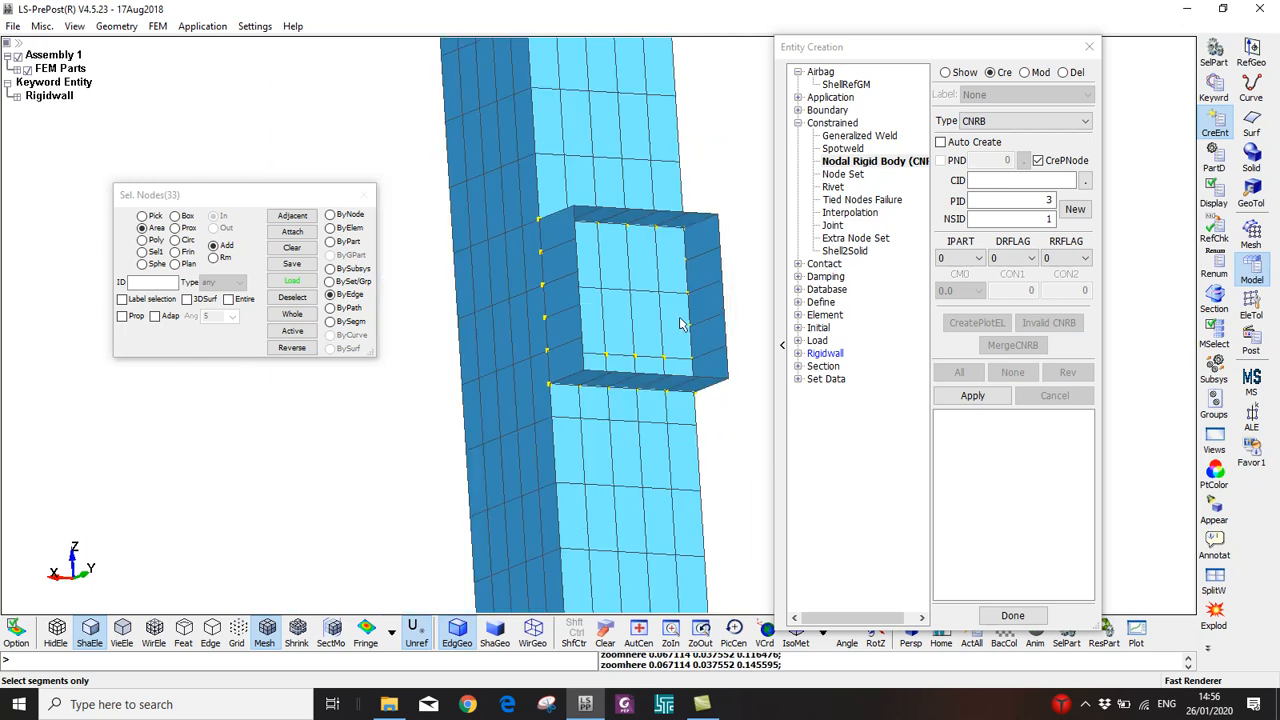
left_click_drag(675, 357, 501, 360, "ctrl")
middle_click_drag(718, 341, 560, 332, "ctrl")
left_click_drag(560, 332, 608, 312, "ctrl")
scroll(622, 324, "up", 5)
scroll(622, 324, "up", 3)
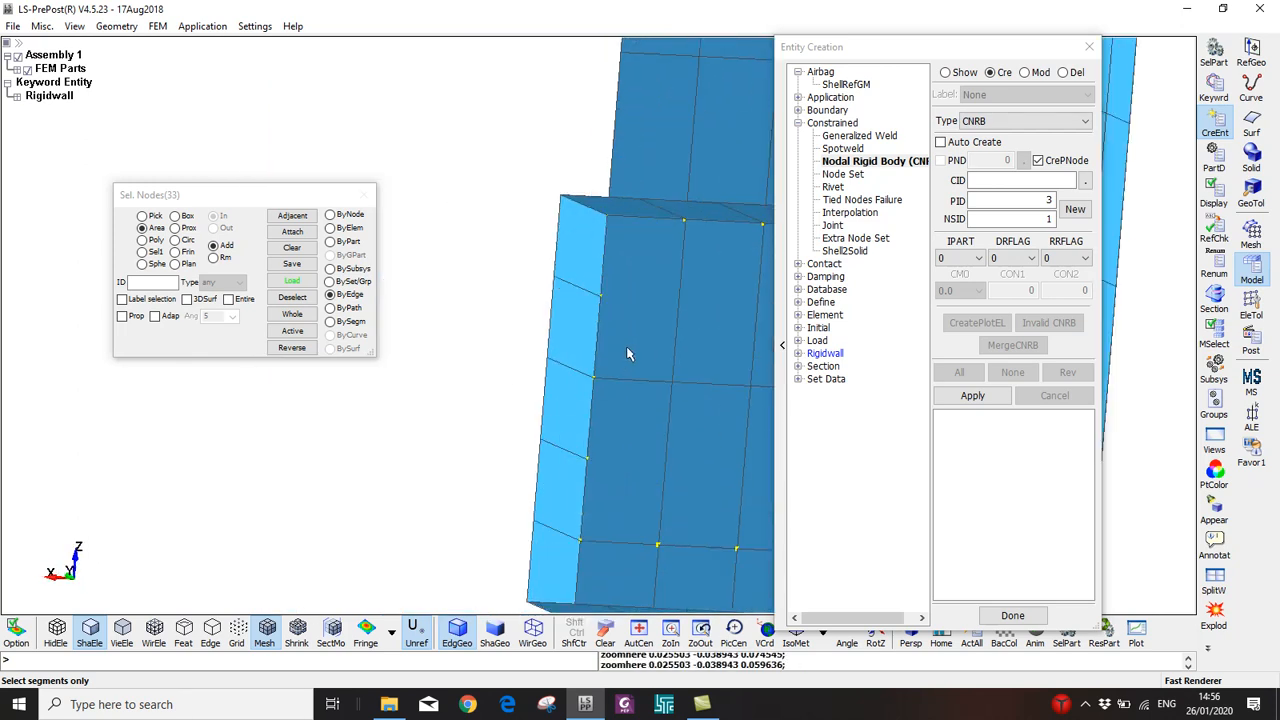
middle_click_drag(629, 277, 614, 241, "ctrl")
left_click(603, 206)
Create the nodal rigid body from the selected joint nodes
scroll(588, 375, "down", 2)
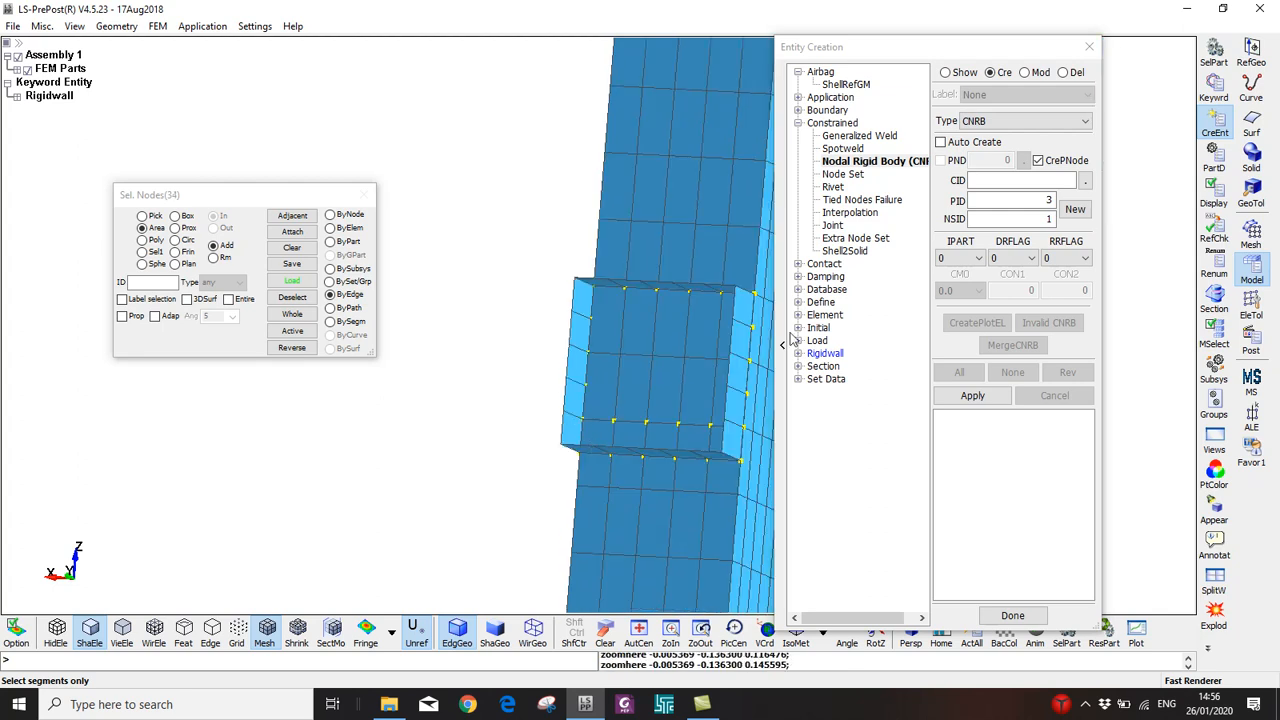
left_click(972, 396)
middle_click_drag(637, 392, 540, 372, "ctrl")
left_click_drag(572, 368, 470, 330, "ctrl")
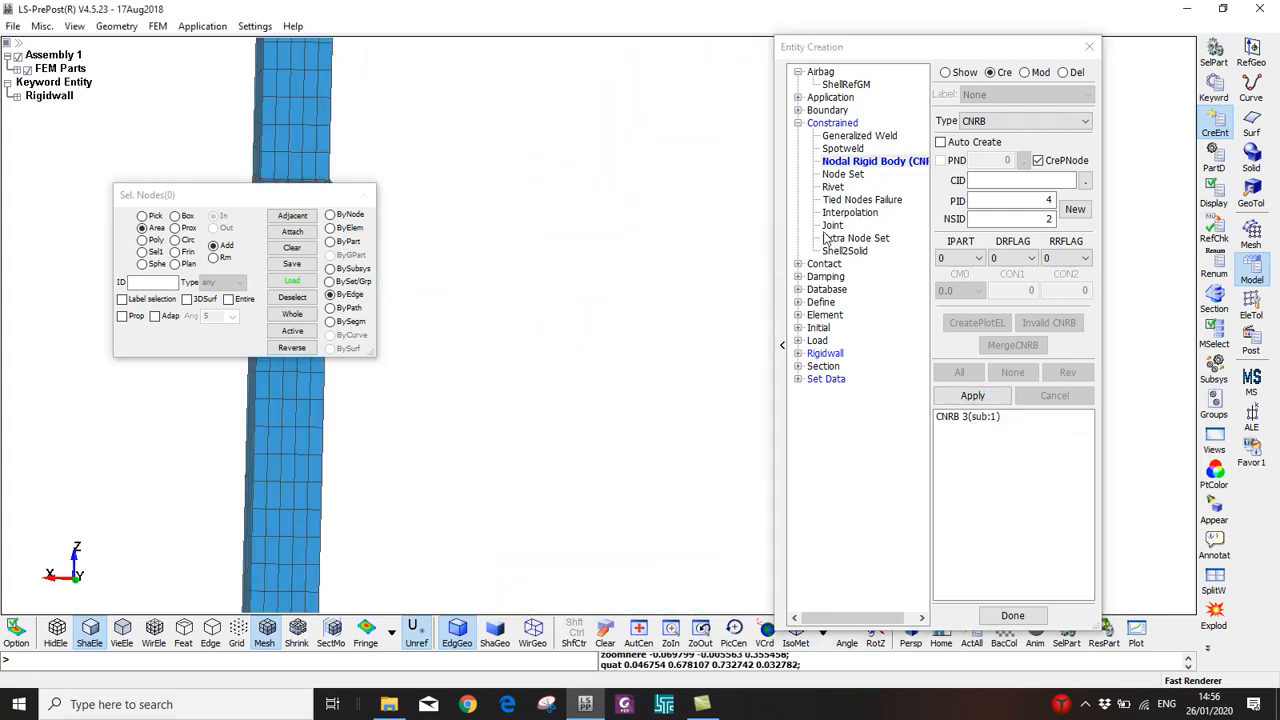
Unblank all elements so the full vertical tube and branch tube are displayed with the rigid body
left_click(1252, 308)
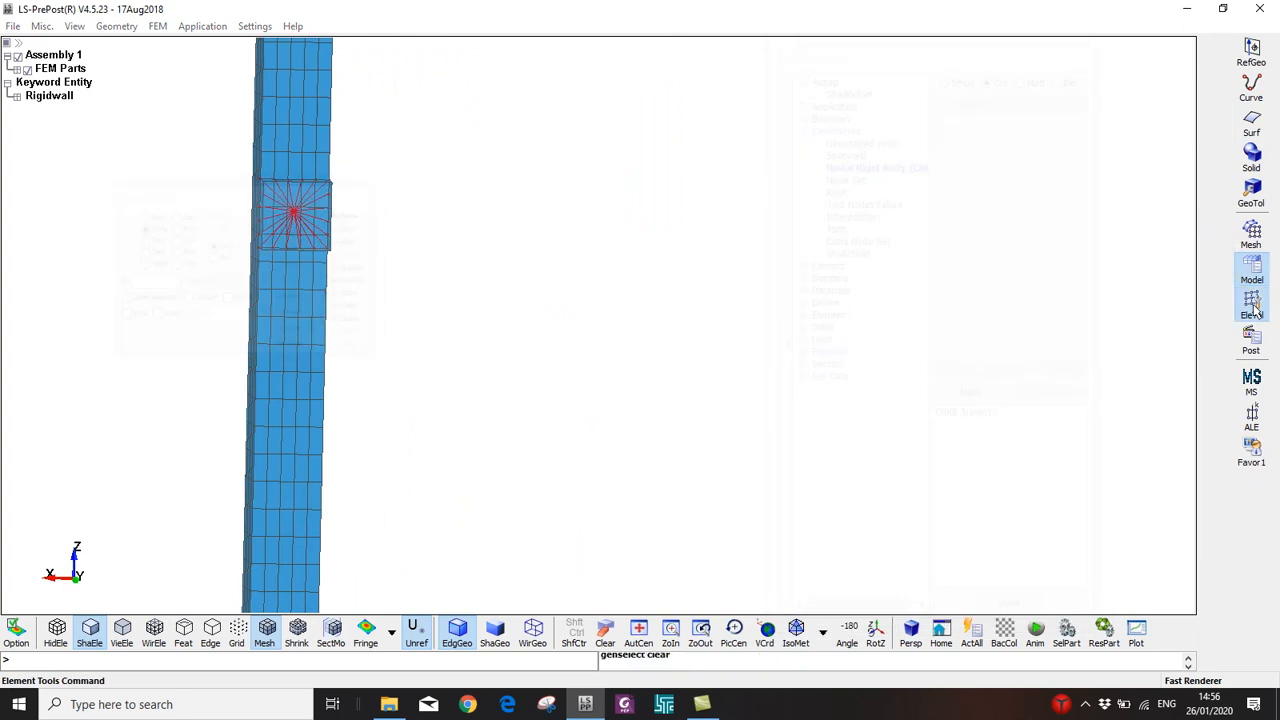
left_click(1214, 122)
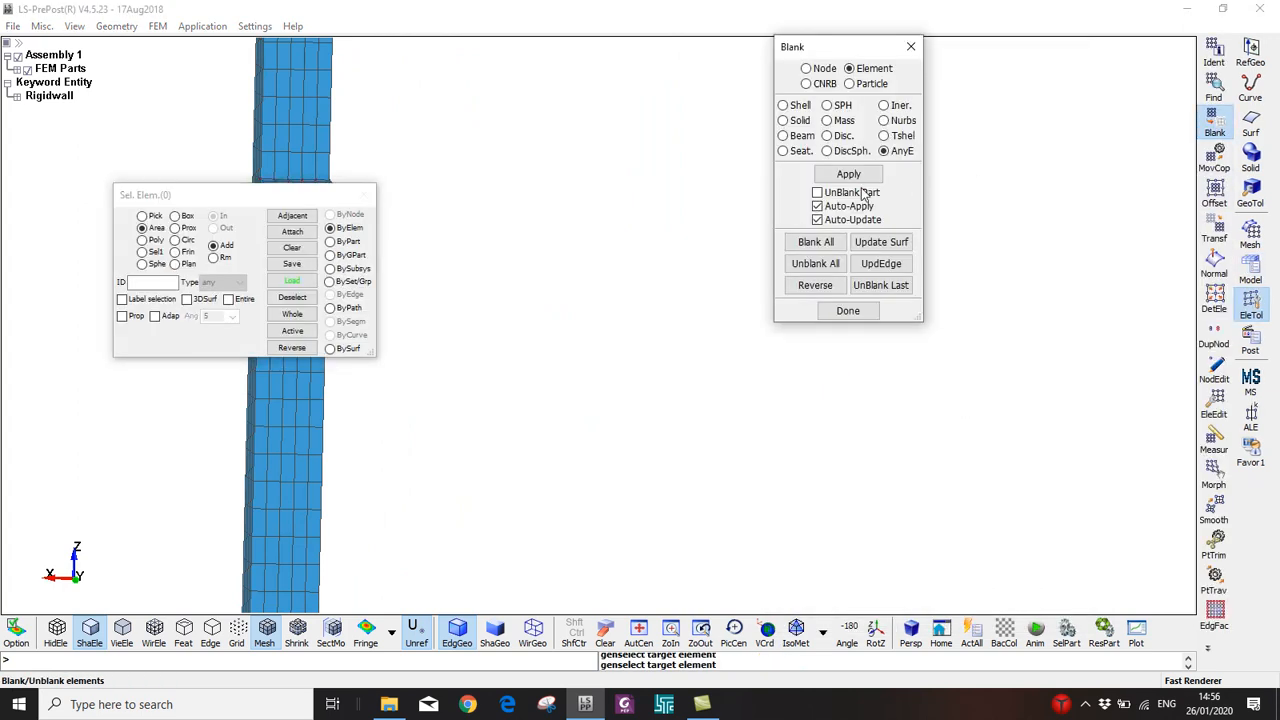
left_click(292, 215)
left_click_drag(200, 194, 200, 250)
left_click(293, 210)
left_click_drag(270, 205, 600, 289, "shift")
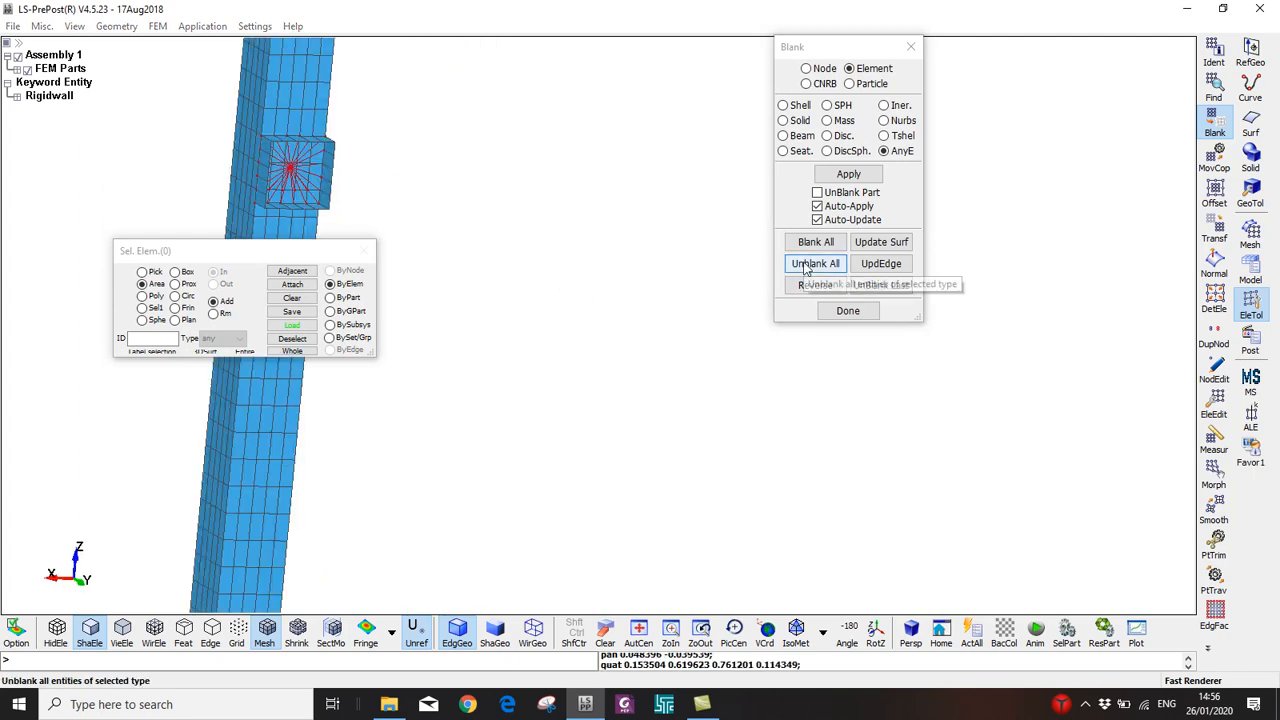
left_click(814, 264)
scroll(577, 256, "down", 2)
middle_click_drag(577, 256, 684, 319, "shift")
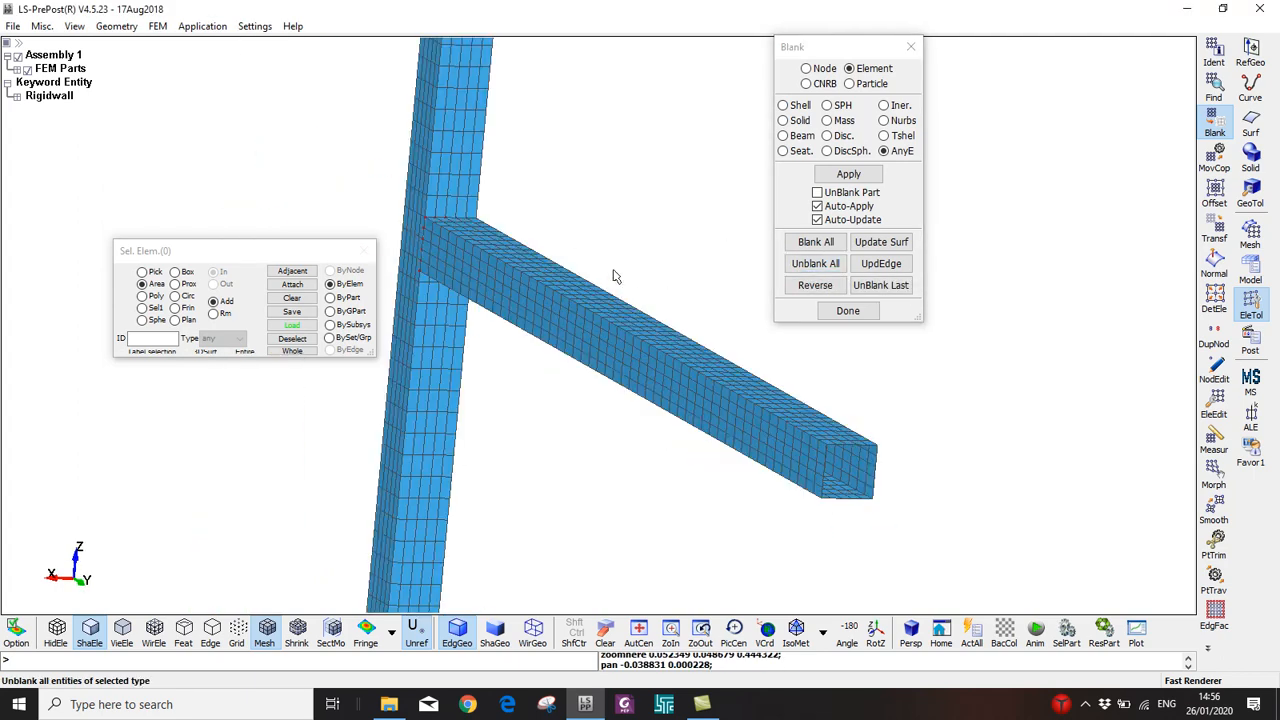
scroll(615, 276, "down", 2)
left_click_drag(571, 371, 617, 328, "shift")
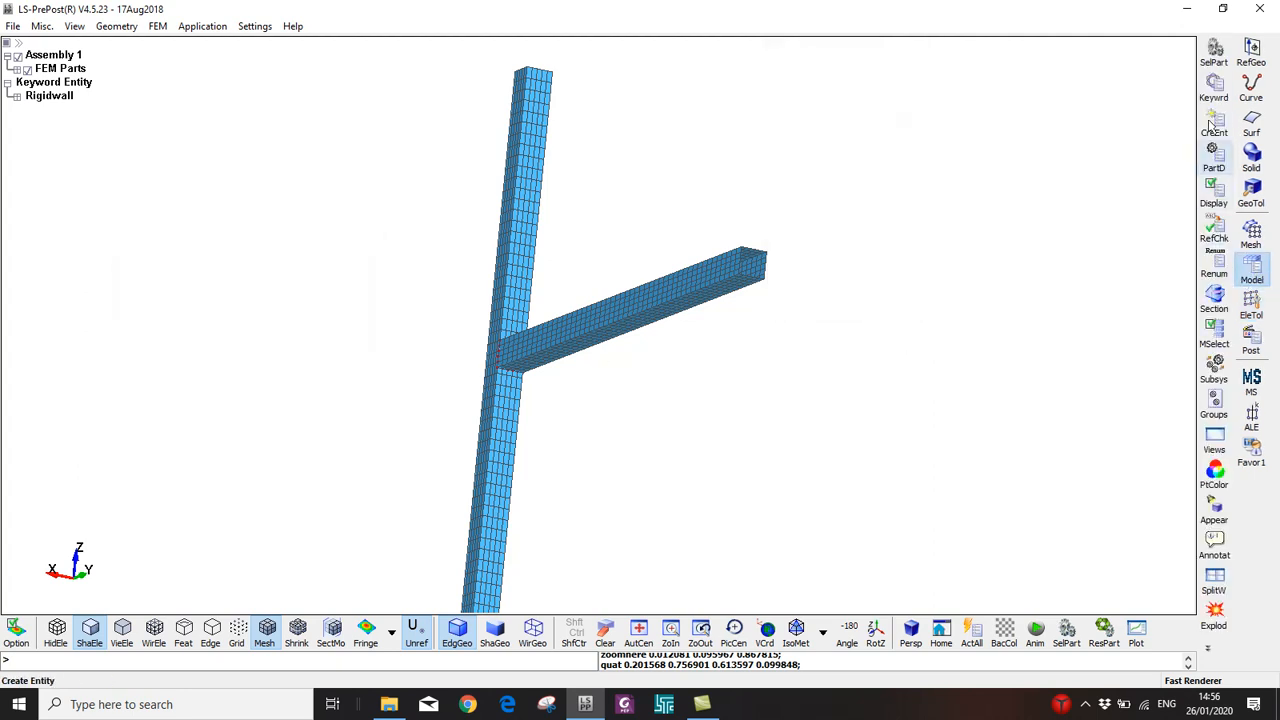
List all available keywords in the Keyword Manager, with the SECTION and PART groups collapsed
left_click(1214, 90)
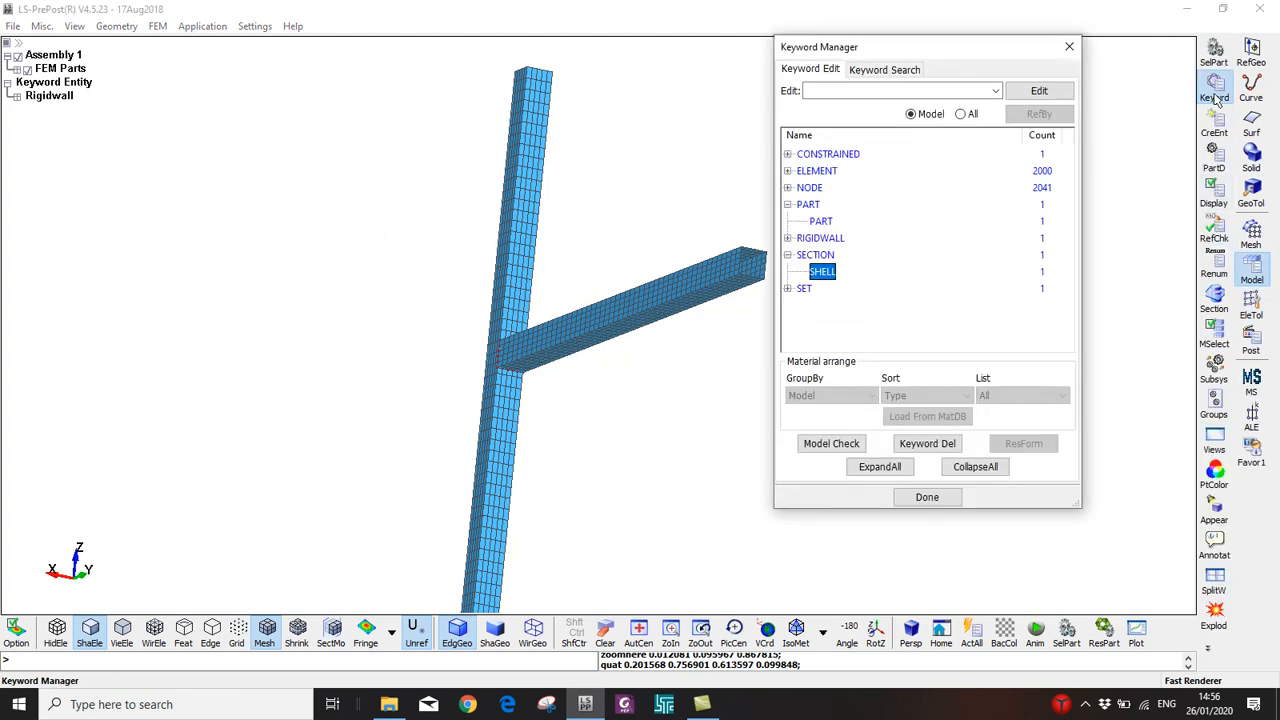
left_click(787, 255)
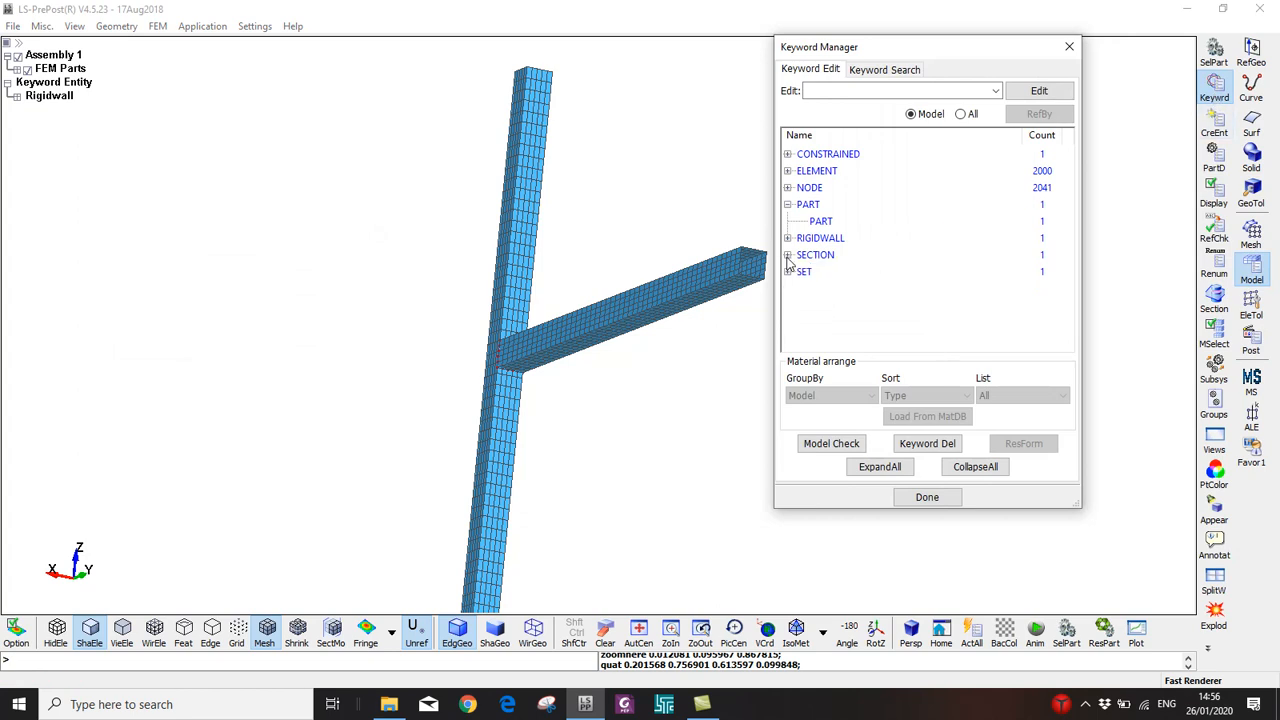
left_click(789, 205)
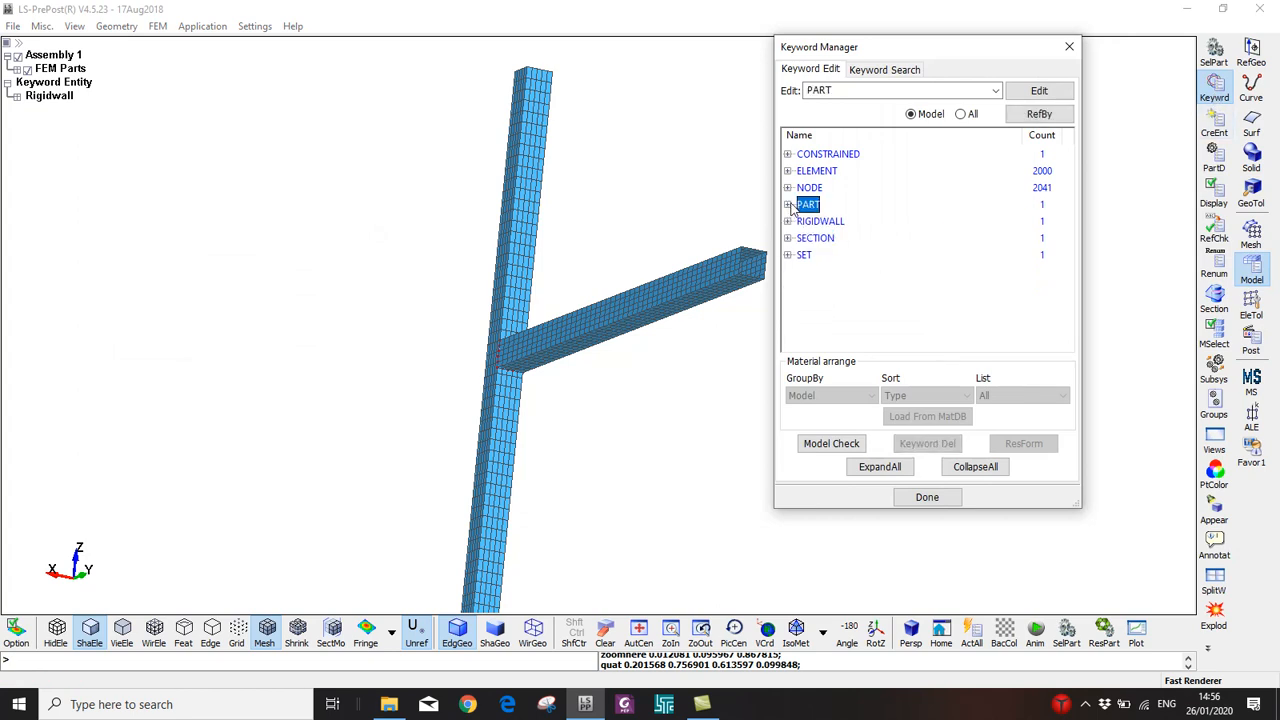
left_click(961, 114)
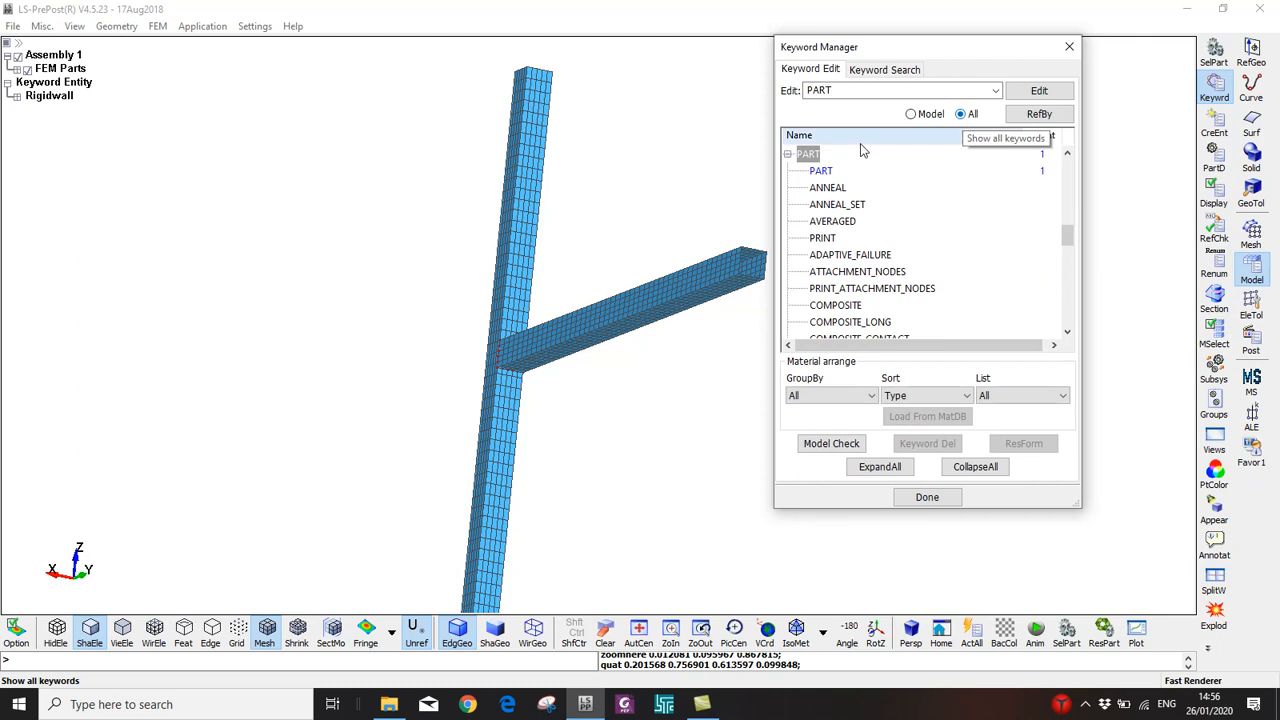
left_click(788, 155)
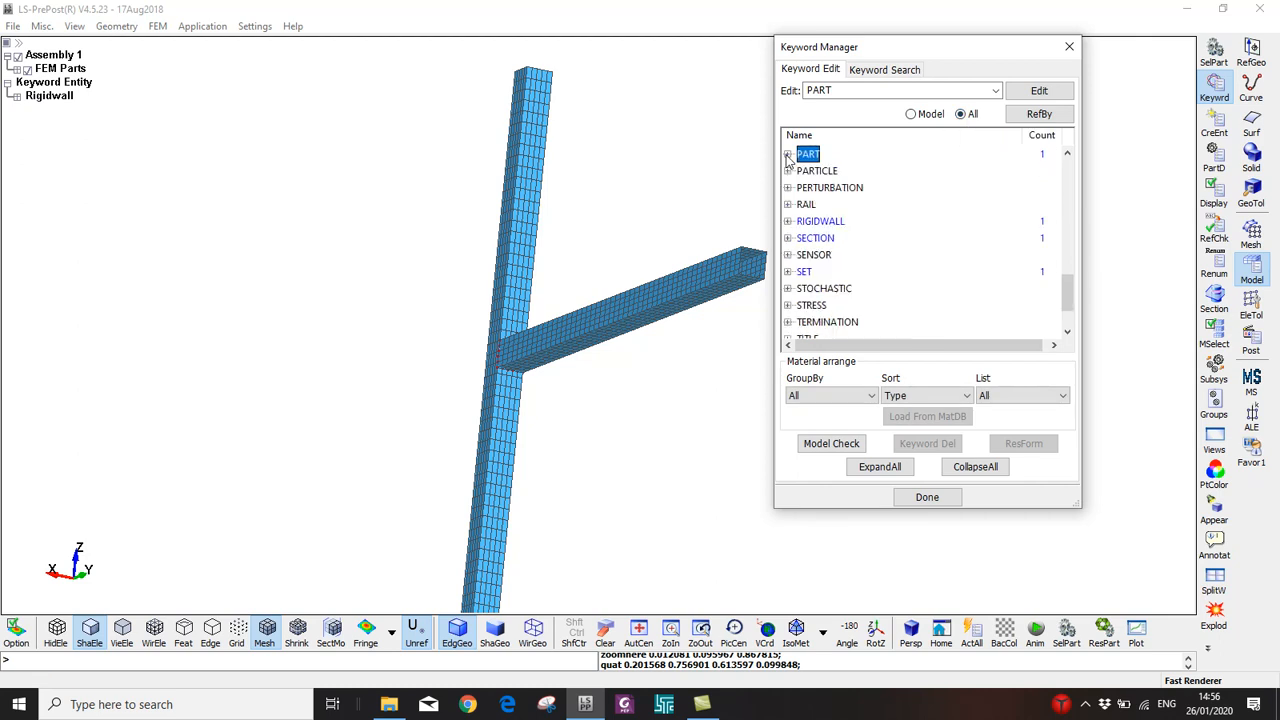
Find 015-JOHNSON_COOK among the MAT keywords and start a new material with ID 1
scroll(840, 278, "up", 3)
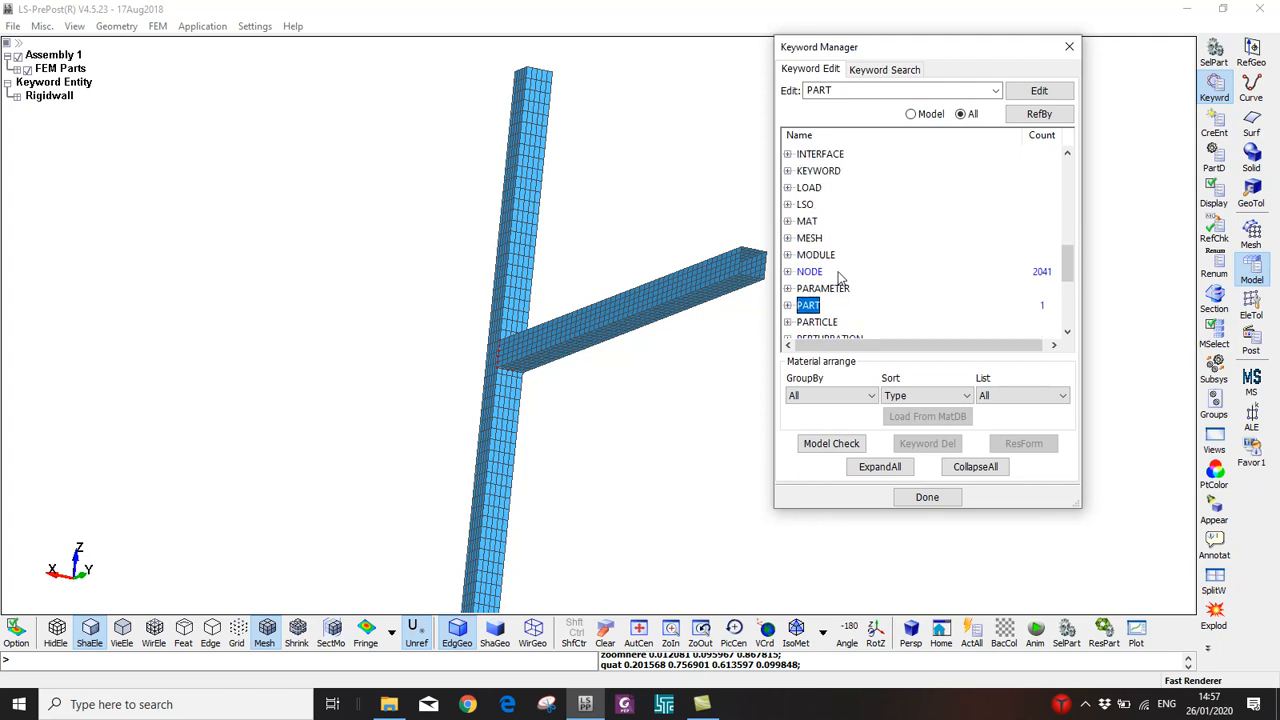
scroll(840, 278, "up", 7)
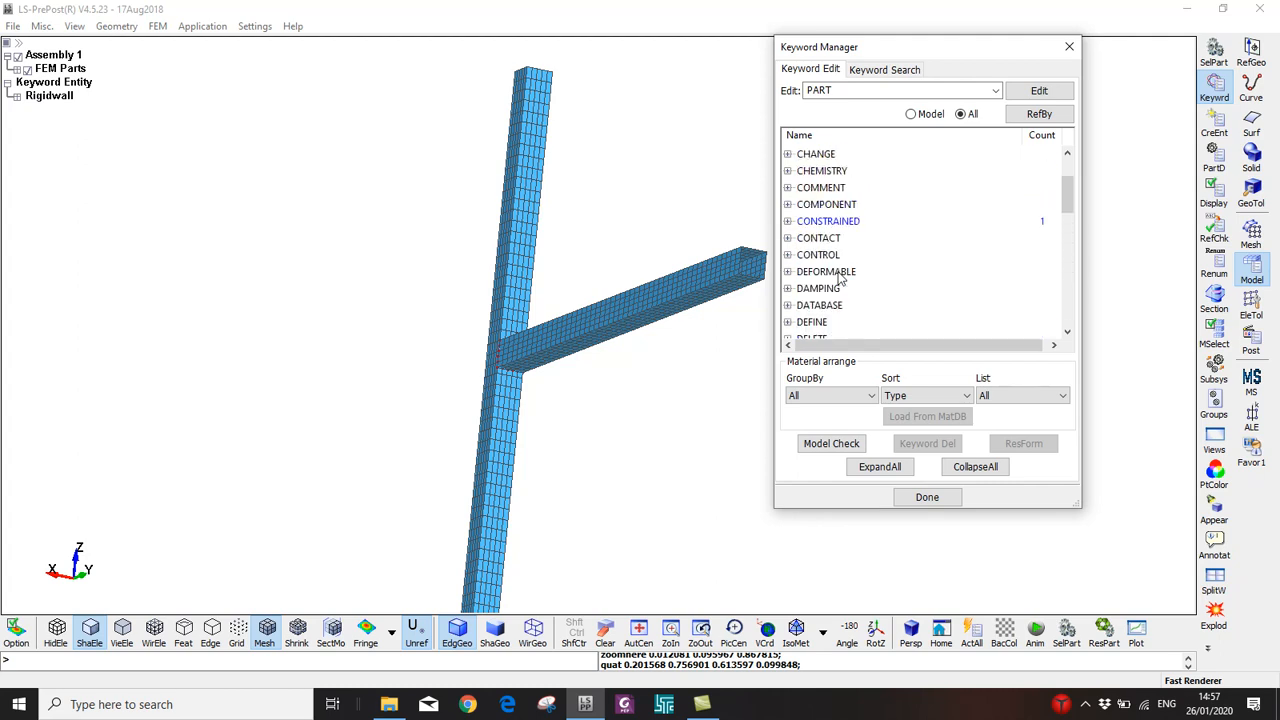
scroll(840, 278, "down", 4)
scroll(840, 278, "down", 2)
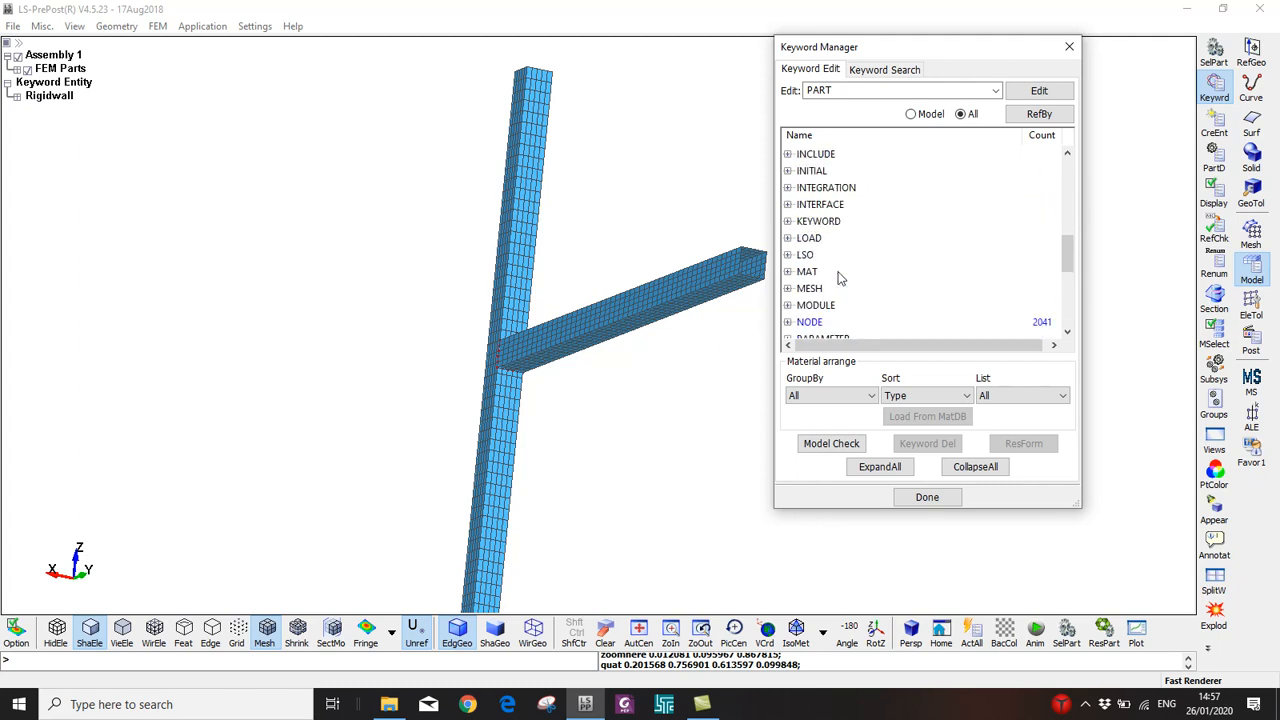
scroll(840, 278, "down", 2)
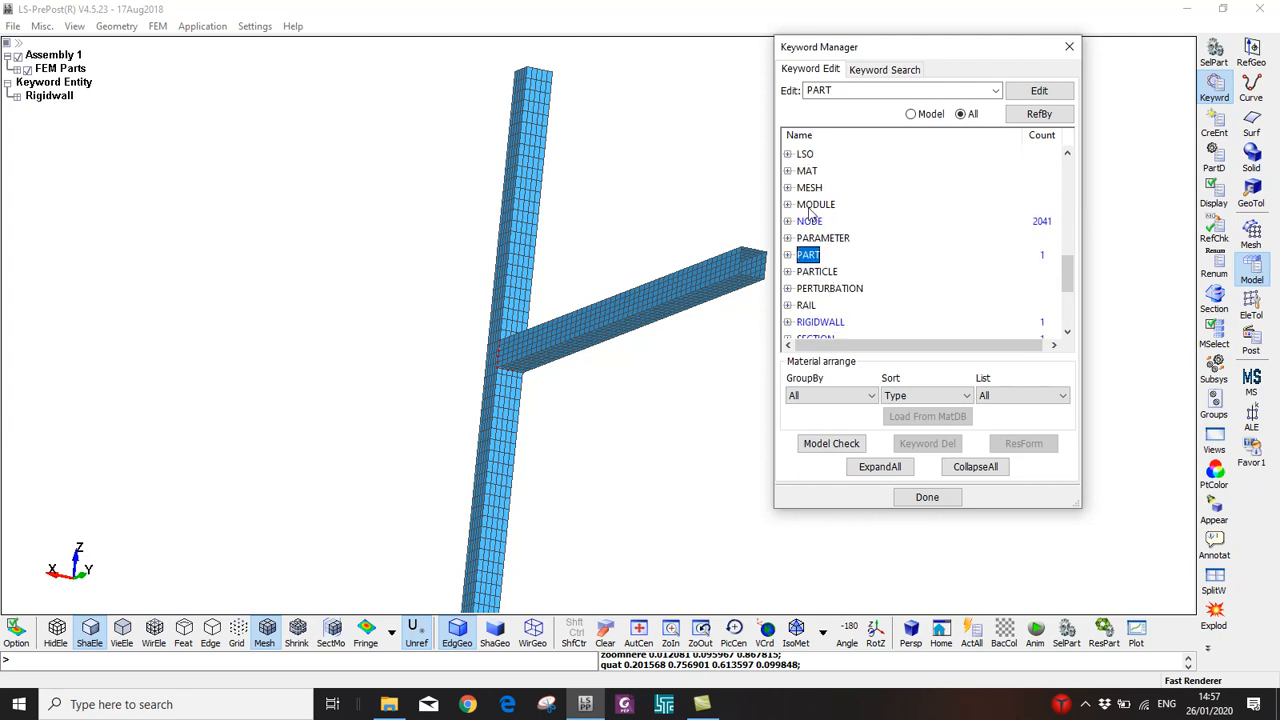
double_click(806, 171)
scroll(838, 313, "down", 3)
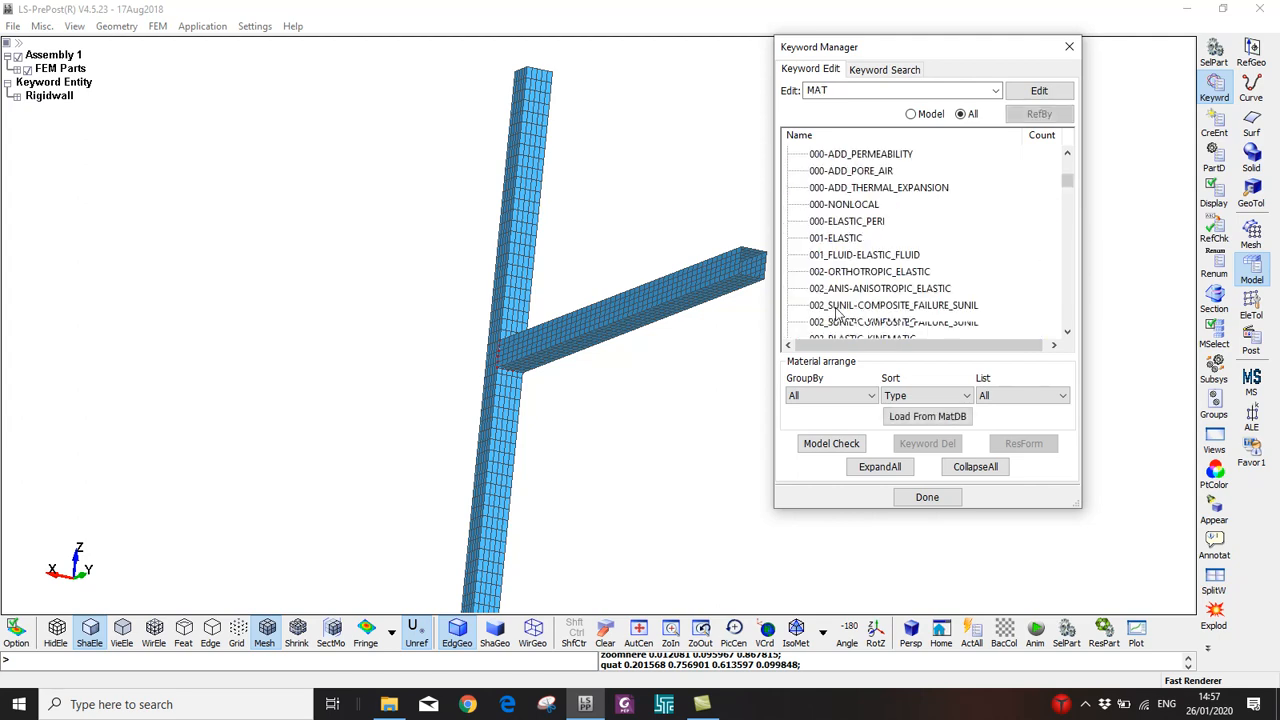
scroll(836, 313, "down", 4)
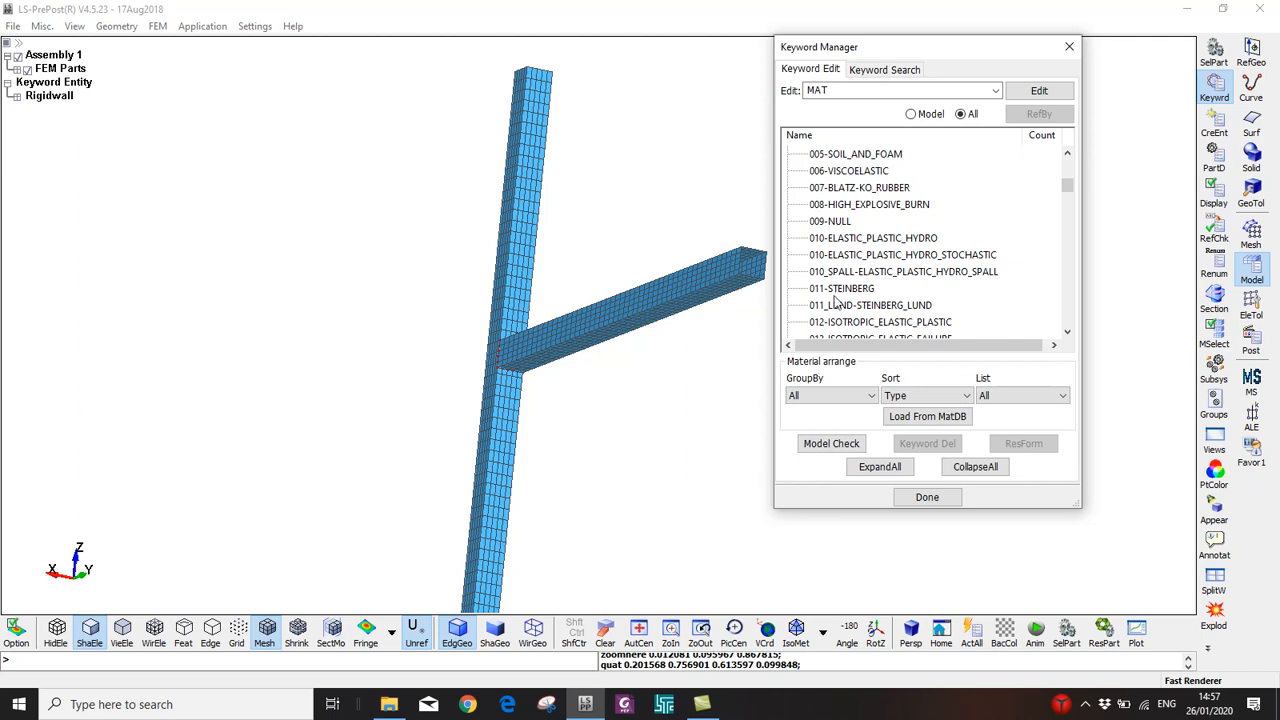
scroll(835, 292, "down", 1)
left_click(840, 274)
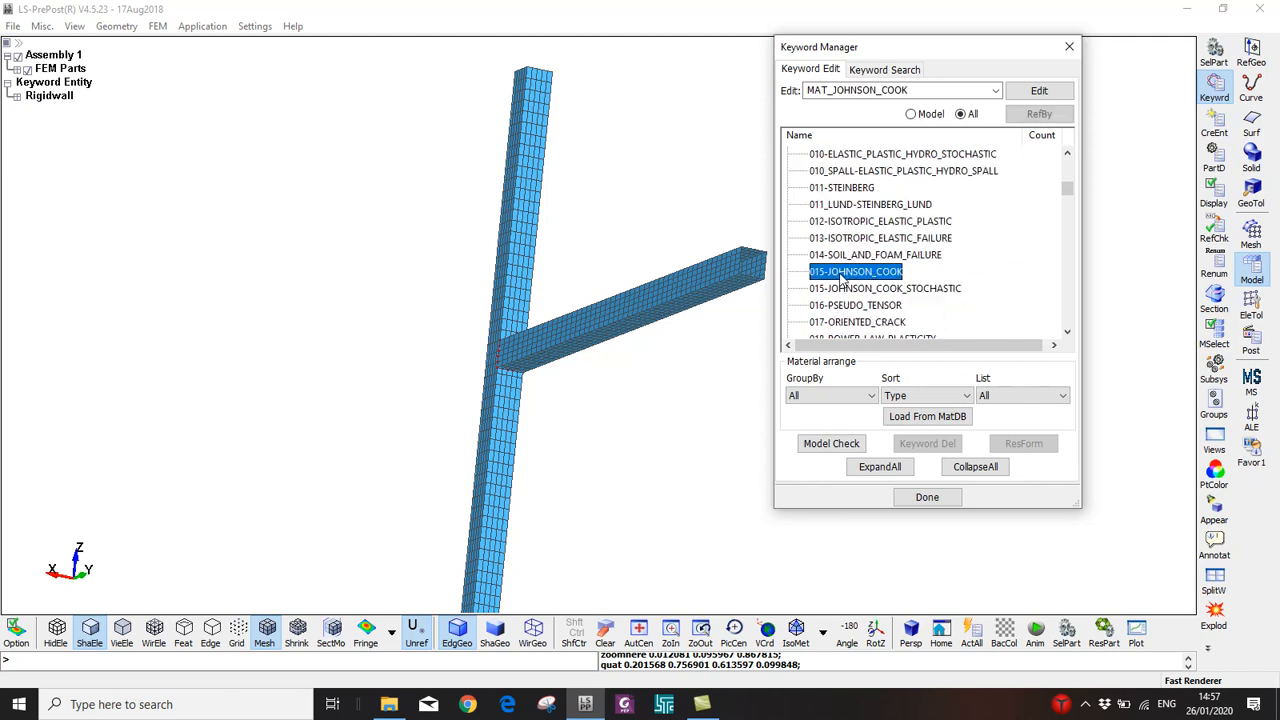
double_click(843, 281)
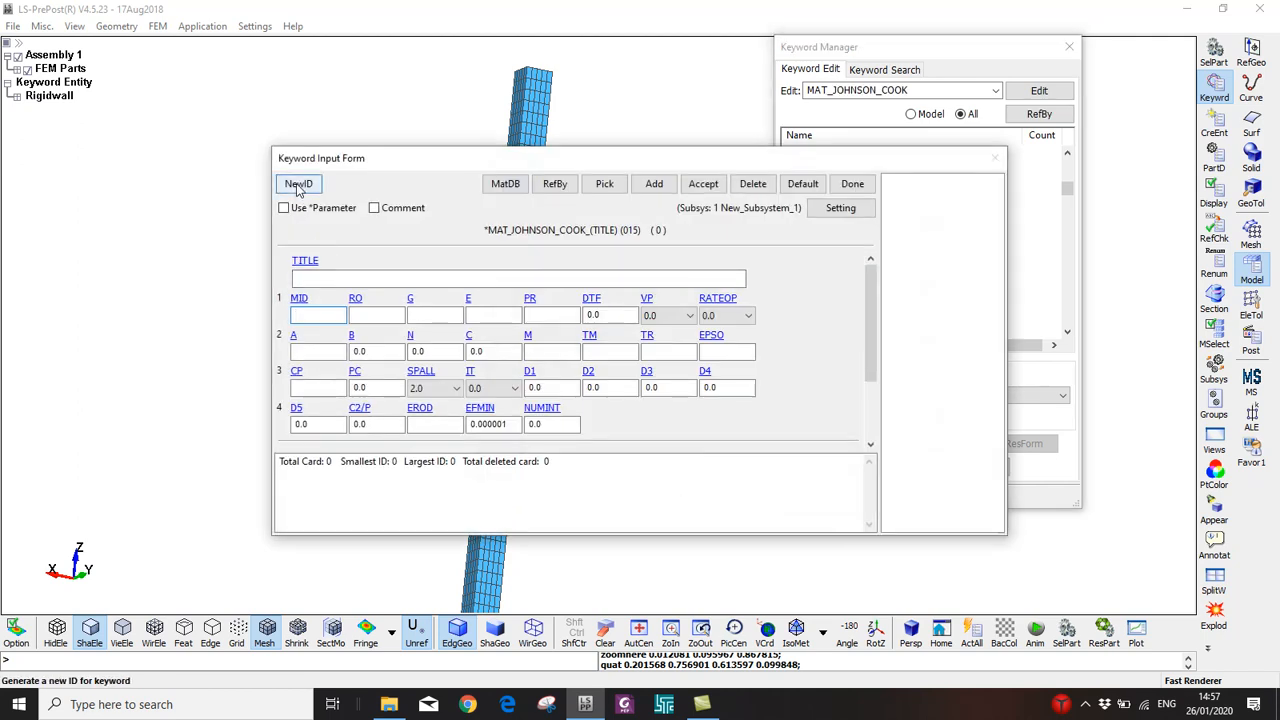
Set the Johnson-Cook material's mass density RO to 7850 and its shear modulus G to 59.62e9
left_click(365, 316)
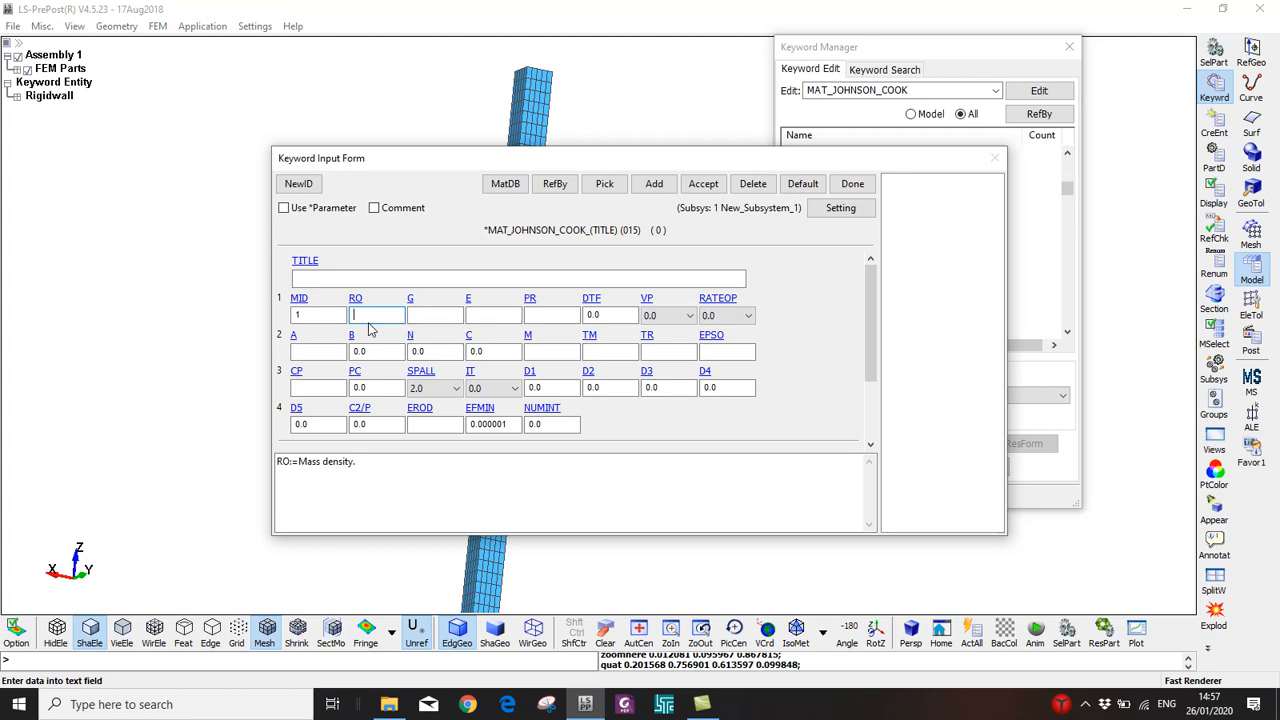
type("7852")
key("BackSpace")
type("0")
key("Tab")
type("59.62")
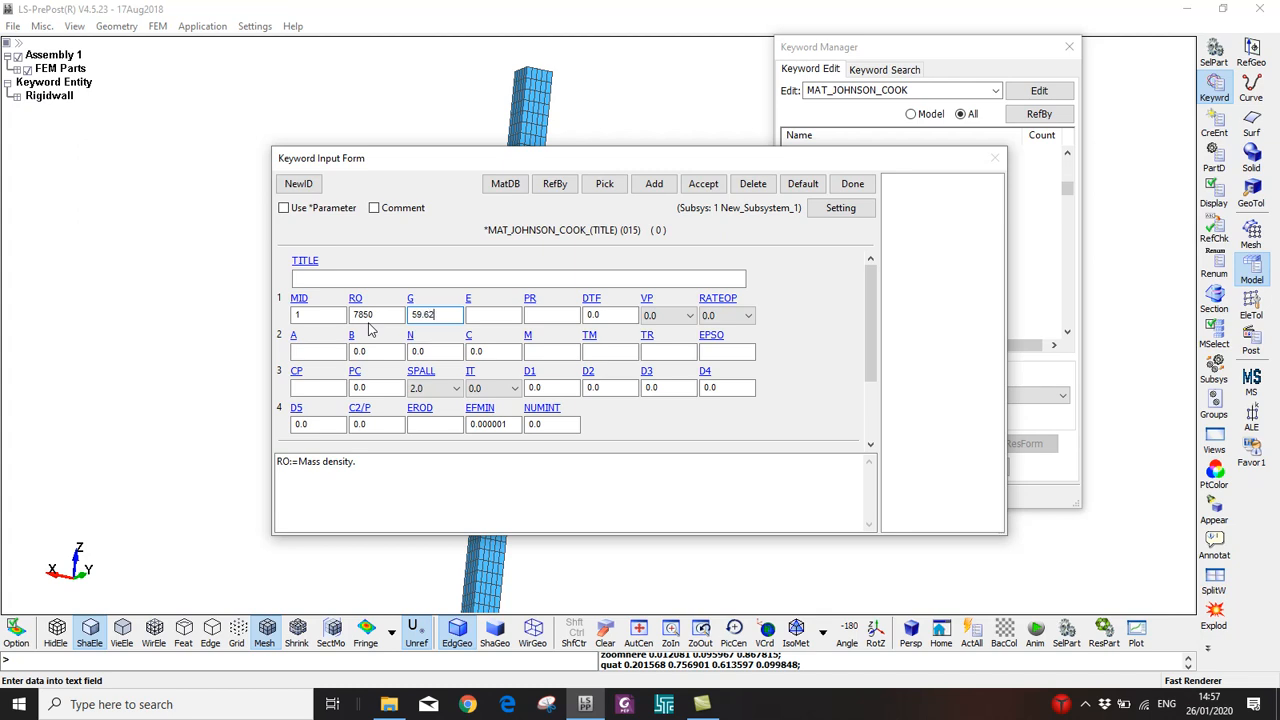
type("e9")
key("Tab")
Set the material's Young's modulus E to 161e9 and Poisson's ratio PR to 0.35, leaving DTF, VP and RATEOP at their defaults
type("161e9")
key("Tab")
type("0.35")
key("Tab")
key("Tab")
key("Tab")
key("Tab")
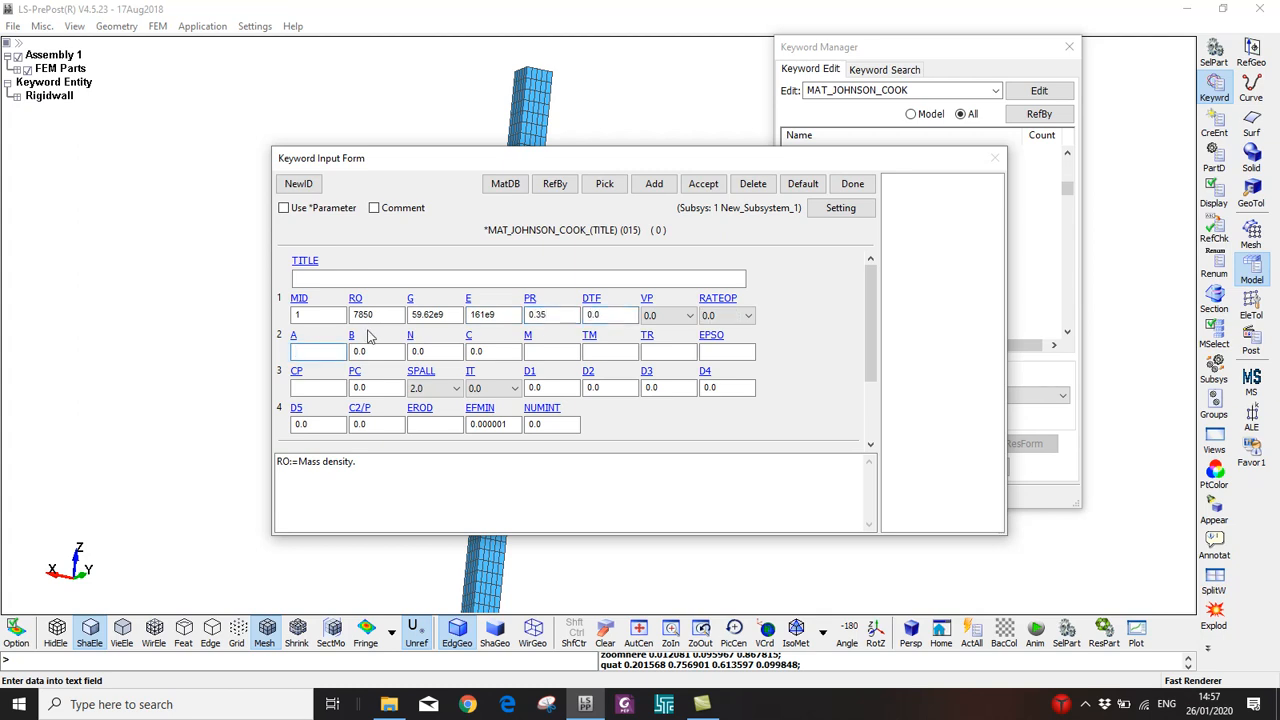
Set the Johnson-Cook material's strength constants A to 400e6, B to 1.5e9 and N to 0.4
type("400e6")
key("Tab")
type("1.5e9")
key("Tab")
type("0.4")
key("Tab")
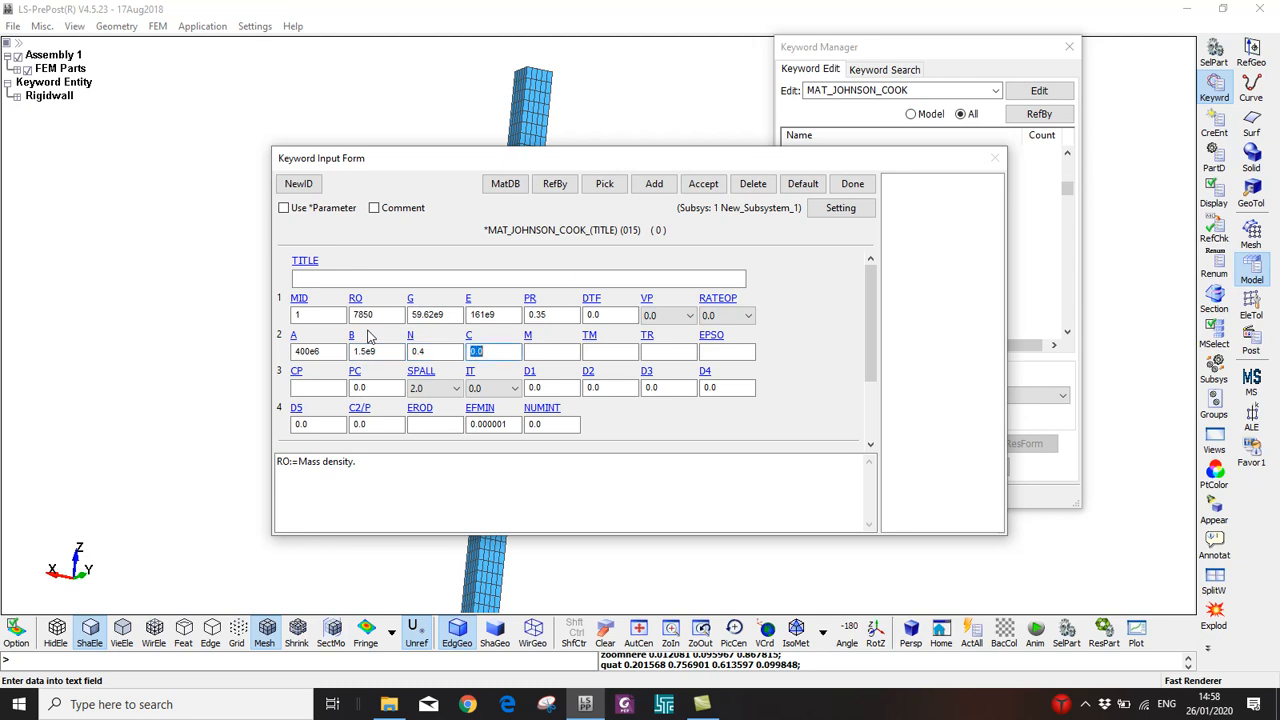
Set the Johnson-Cook material's C to 0.045, M to 1.2, TM to 1800 and TR to 293
type("0.045")
key("Tab")
type("1.2")
key("Tab")
type("1800")
key("Tab")
type("293")
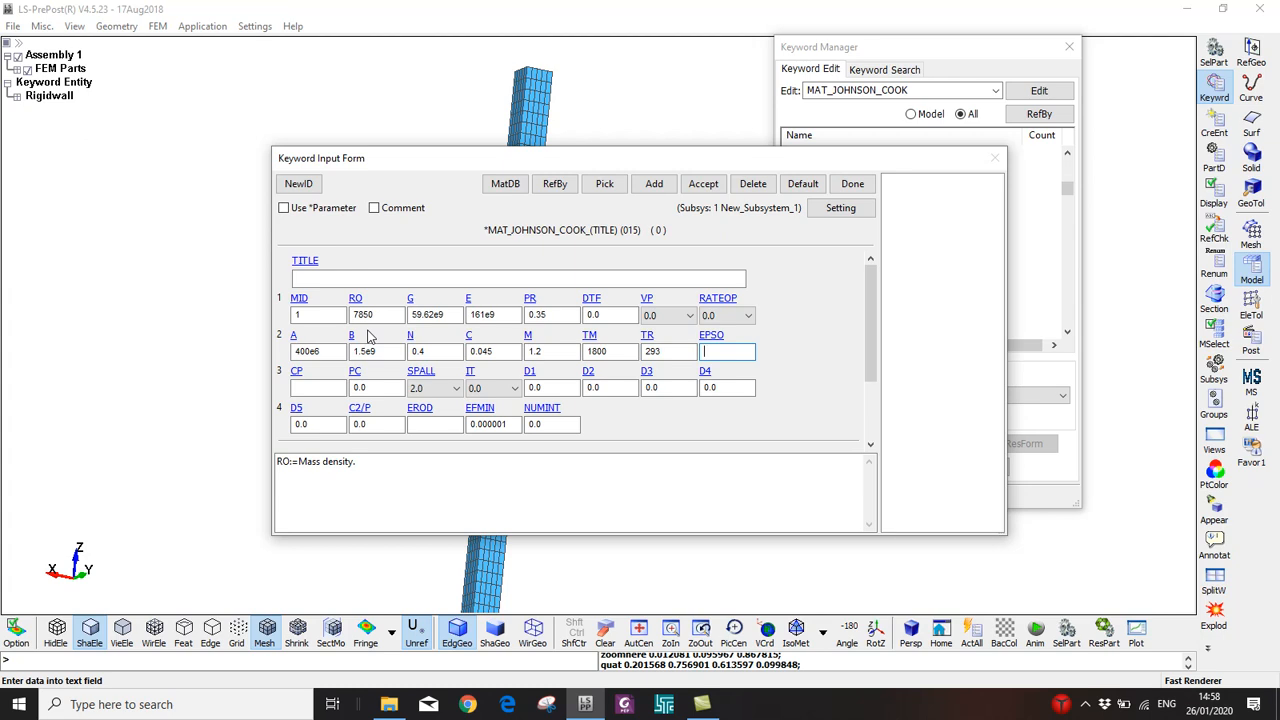
Set EPSO to 0.001 and CP to 452, title the material AL-6NX, and save and close its card
type("0.001")
key("Tab")
type("452")
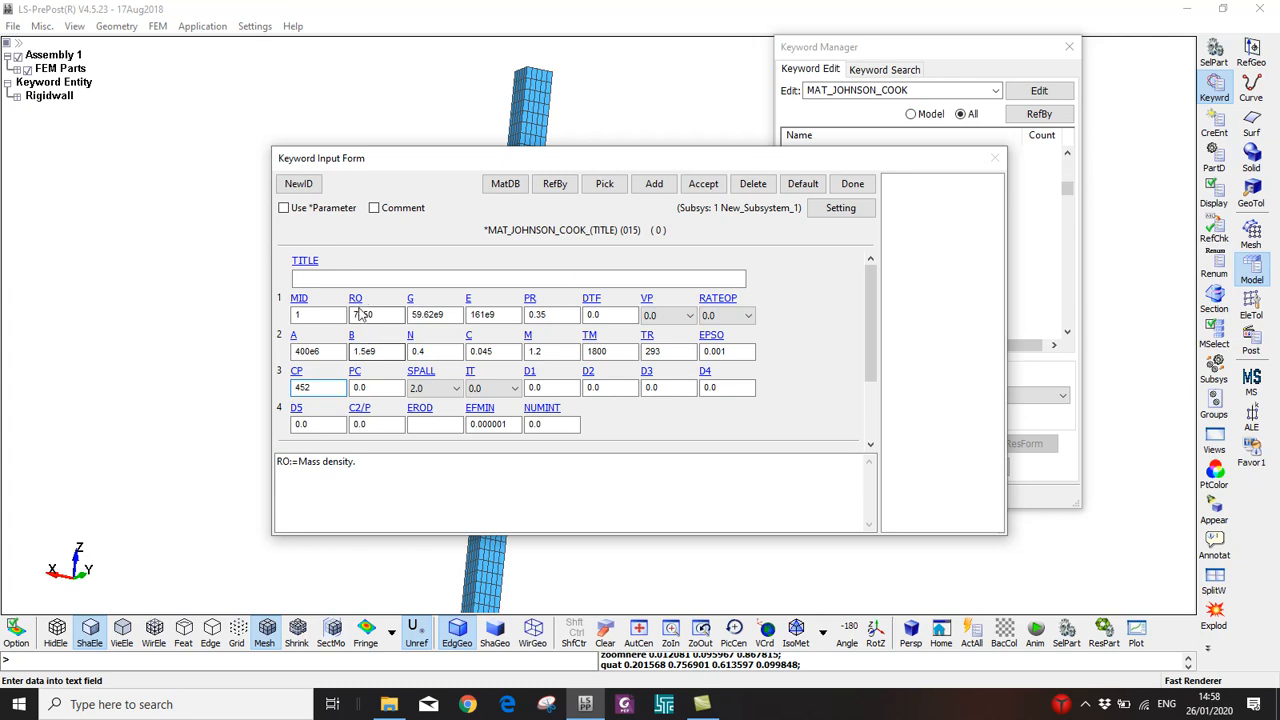
left_click(364, 278)
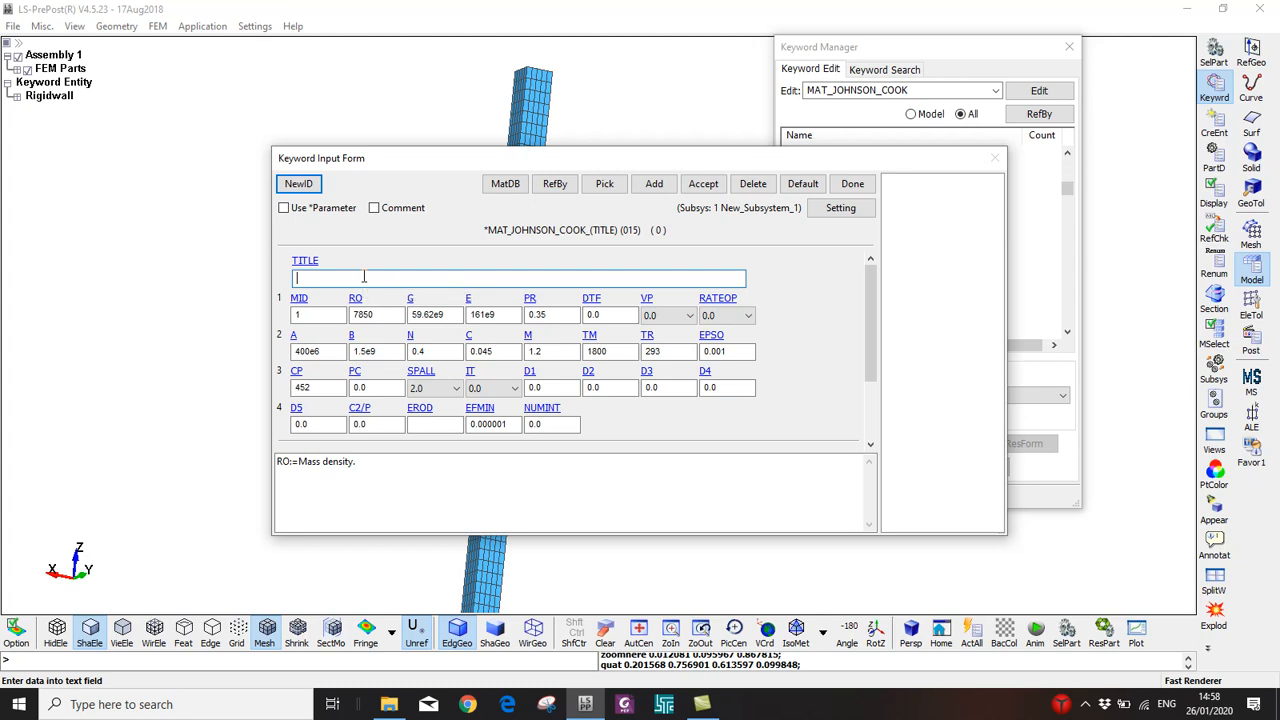
type("AL-6NX")
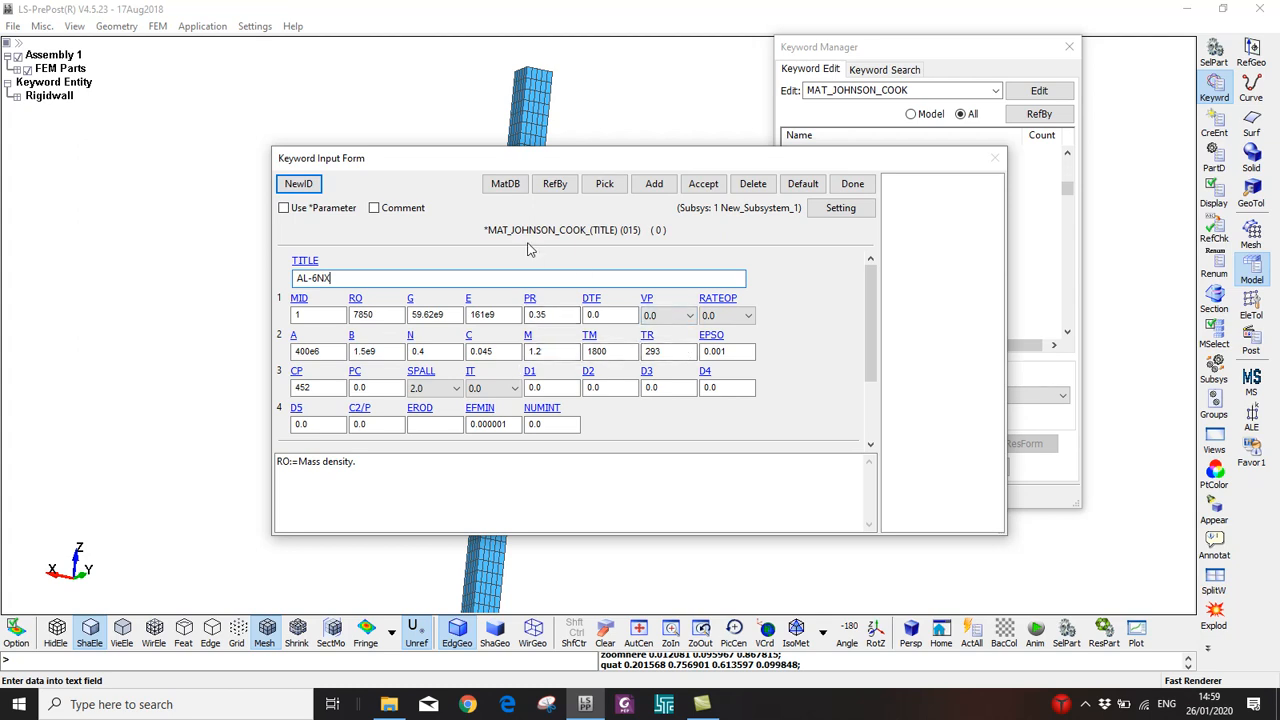
left_click(701, 185)
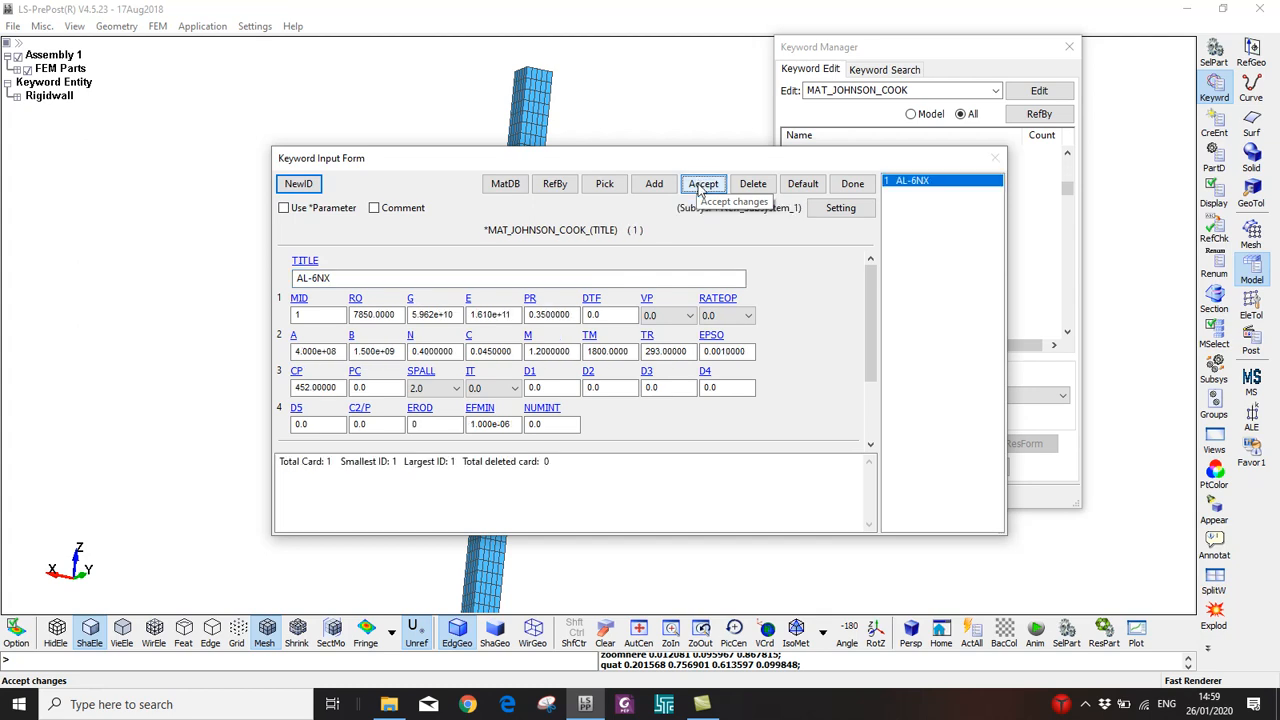
left_click(852, 184)
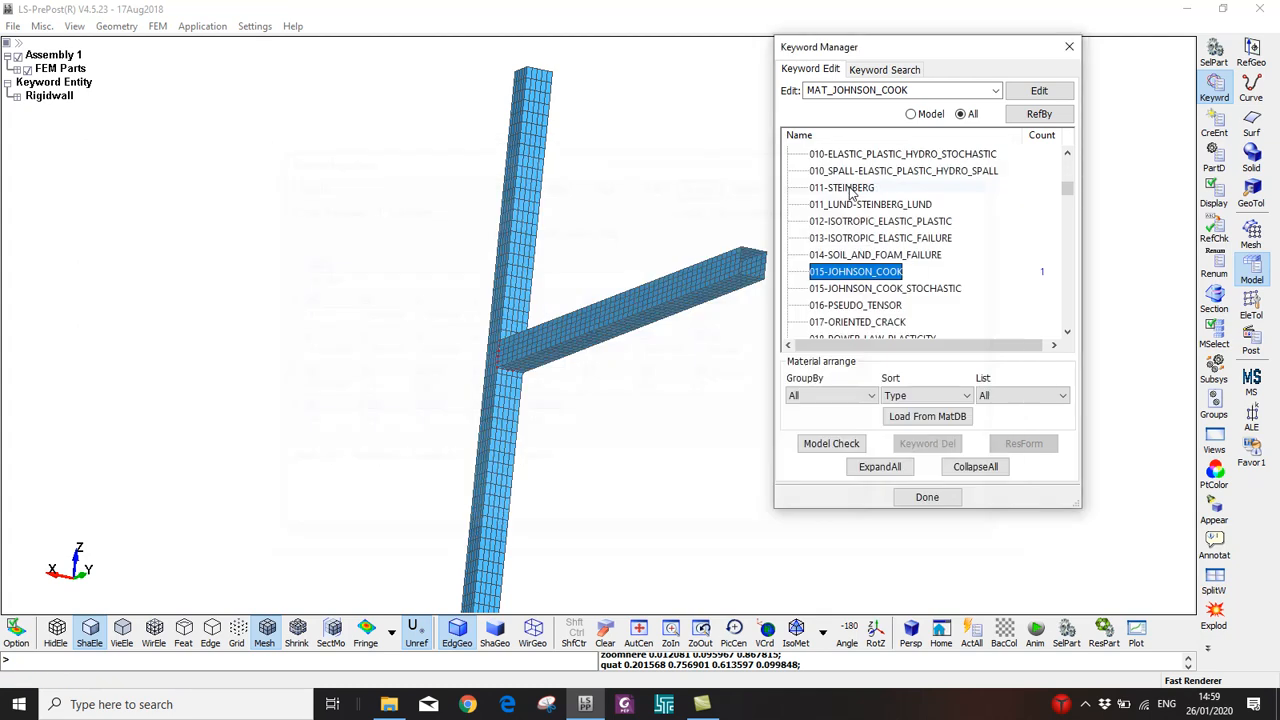
Open the existing part's keyword card and assign the AL-6NX material to it as MID 1
left_click(916, 118)
left_click(808, 240)
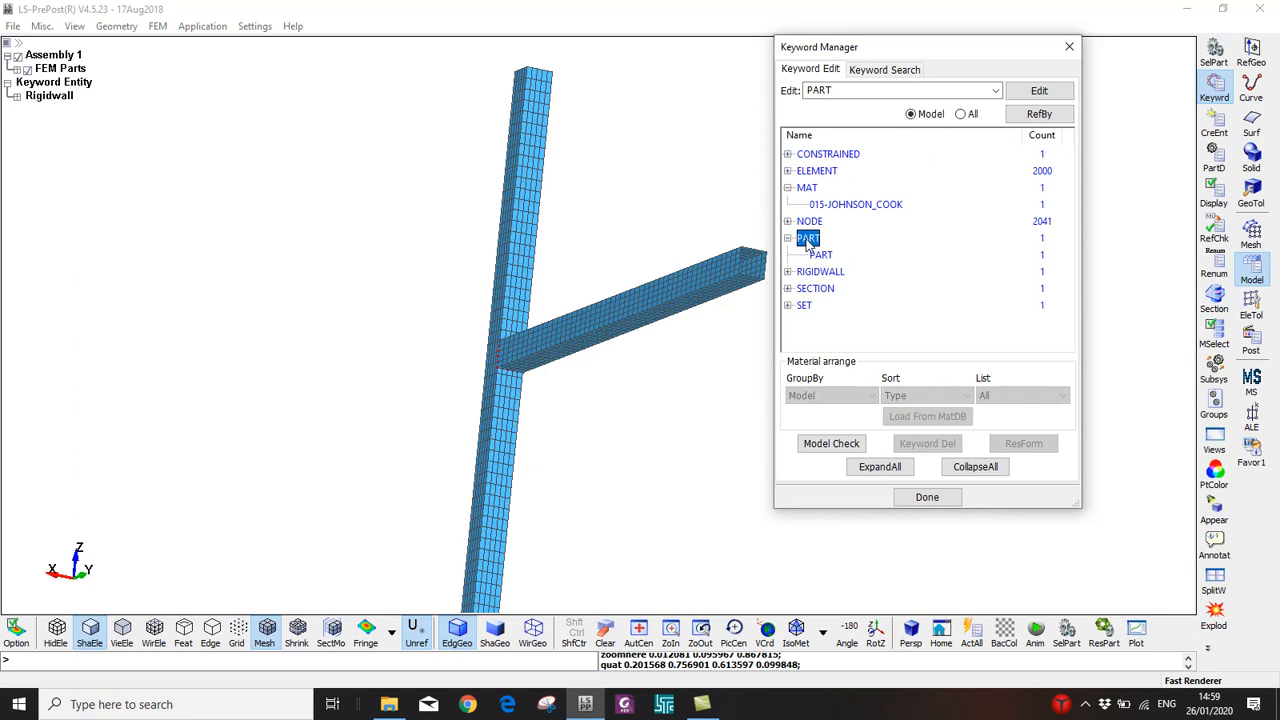
double_click(820, 254)
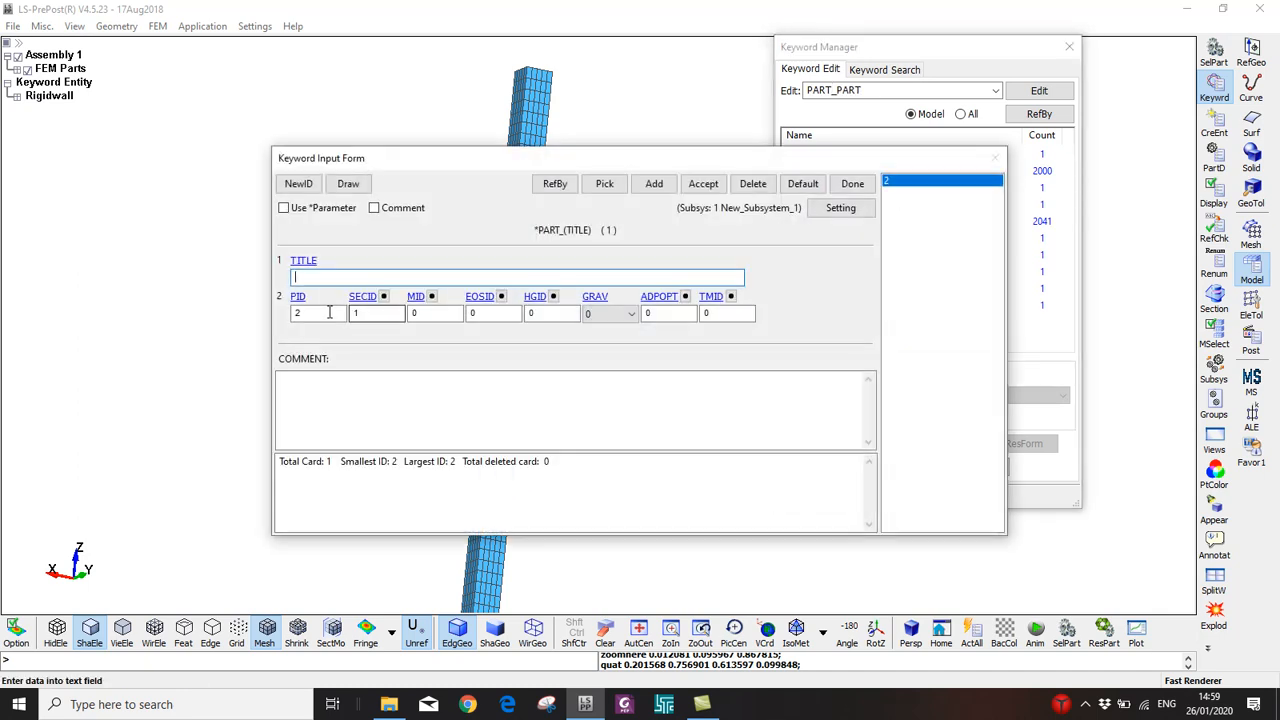
left_click(431, 296)
double_click(1010, 425)
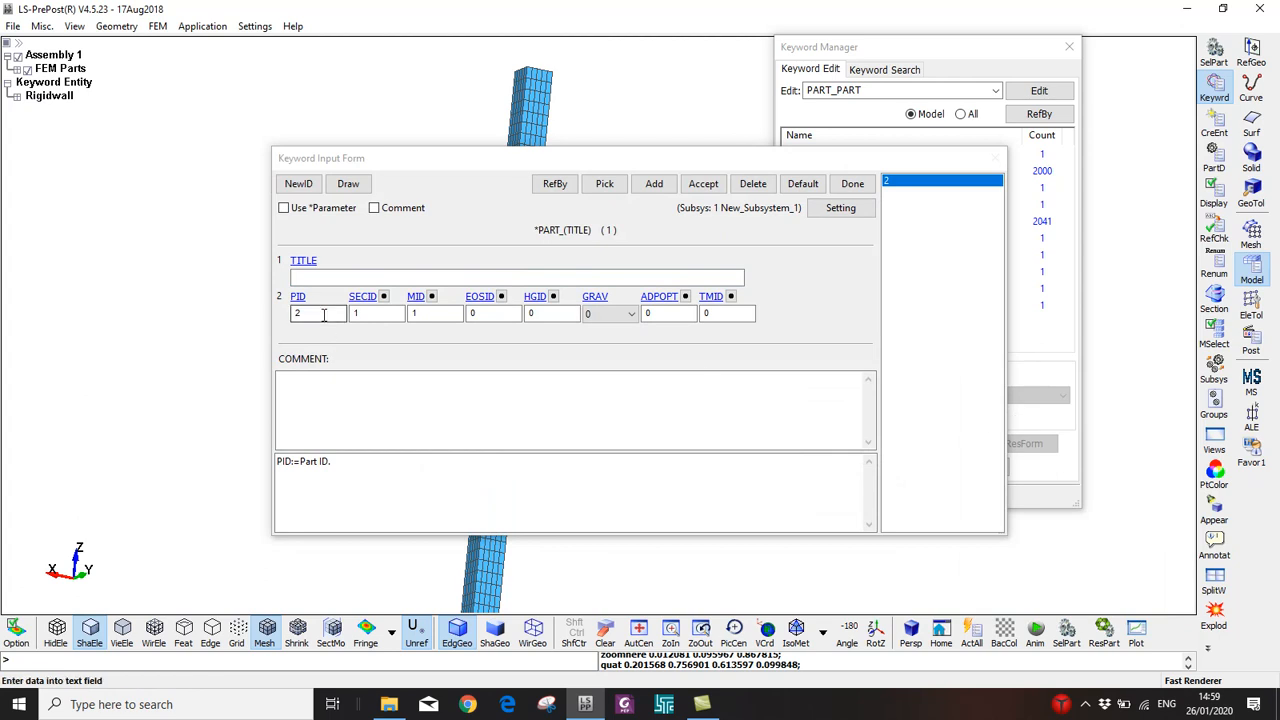
Renumber the part to PID 1 and accept the change
left_click_drag(409, 163, 710, 159)
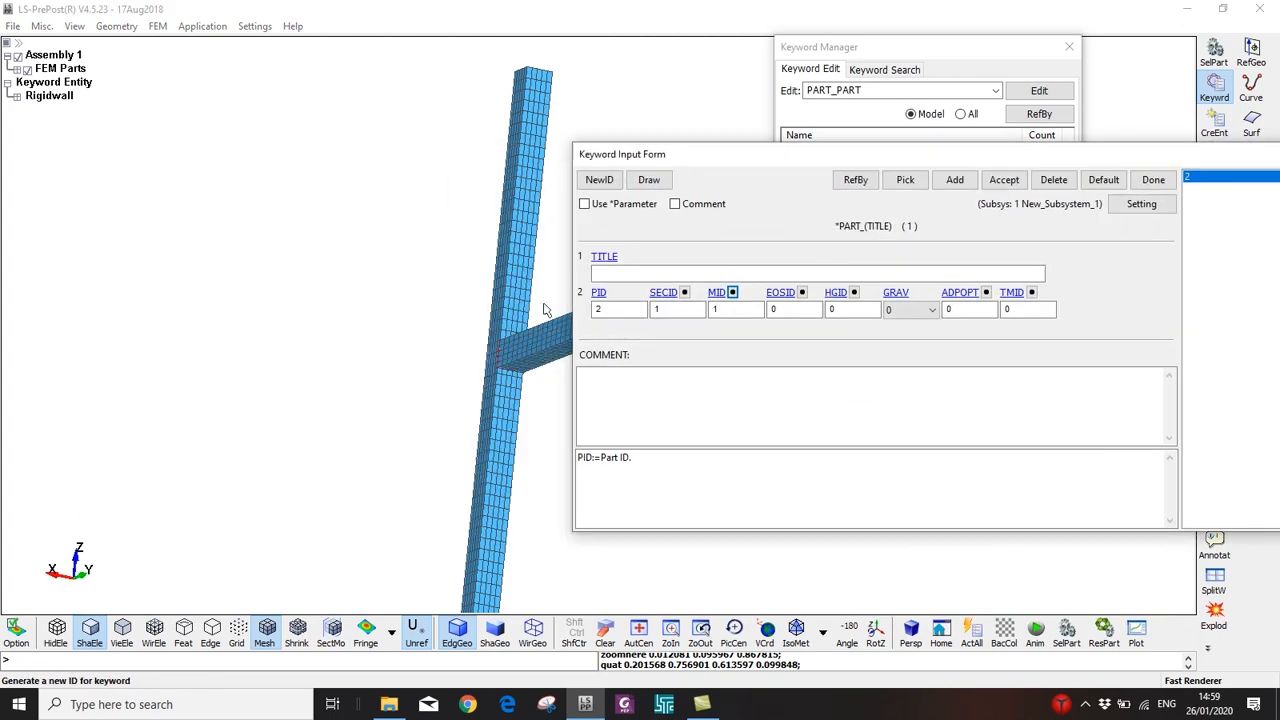
double_click(611, 310)
type("1")
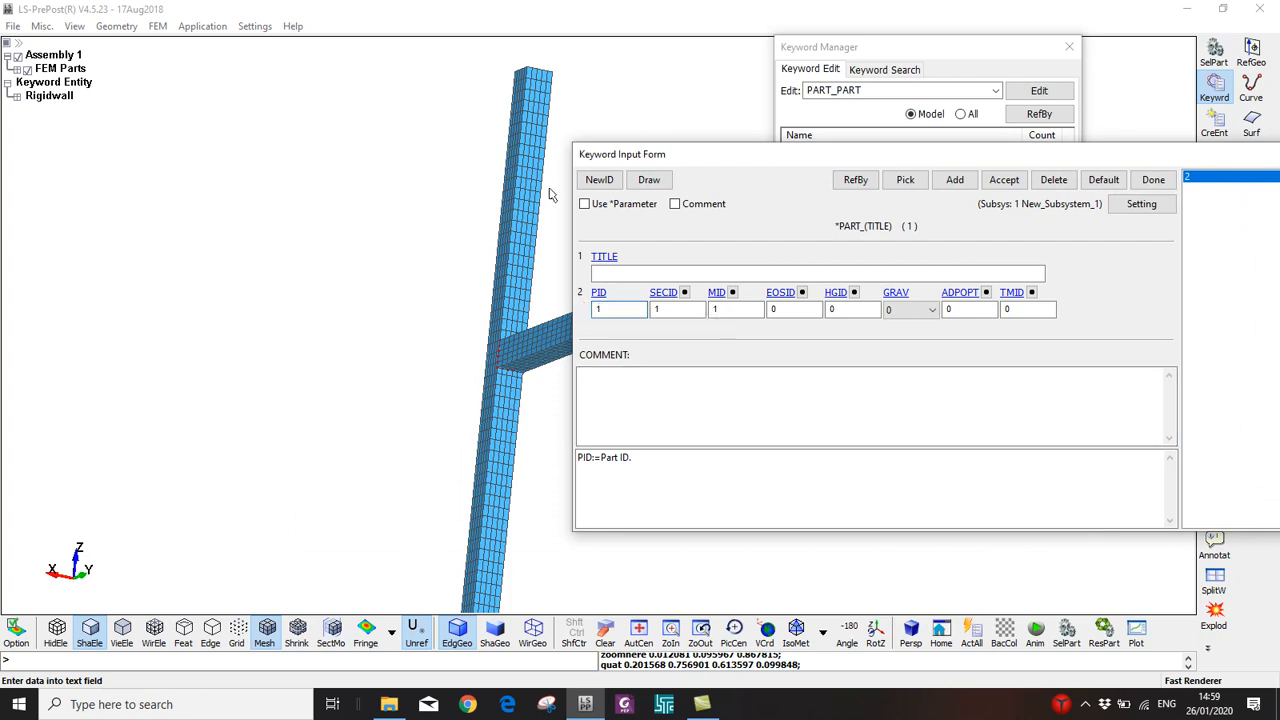
left_click_drag(880, 154, 663, 177)
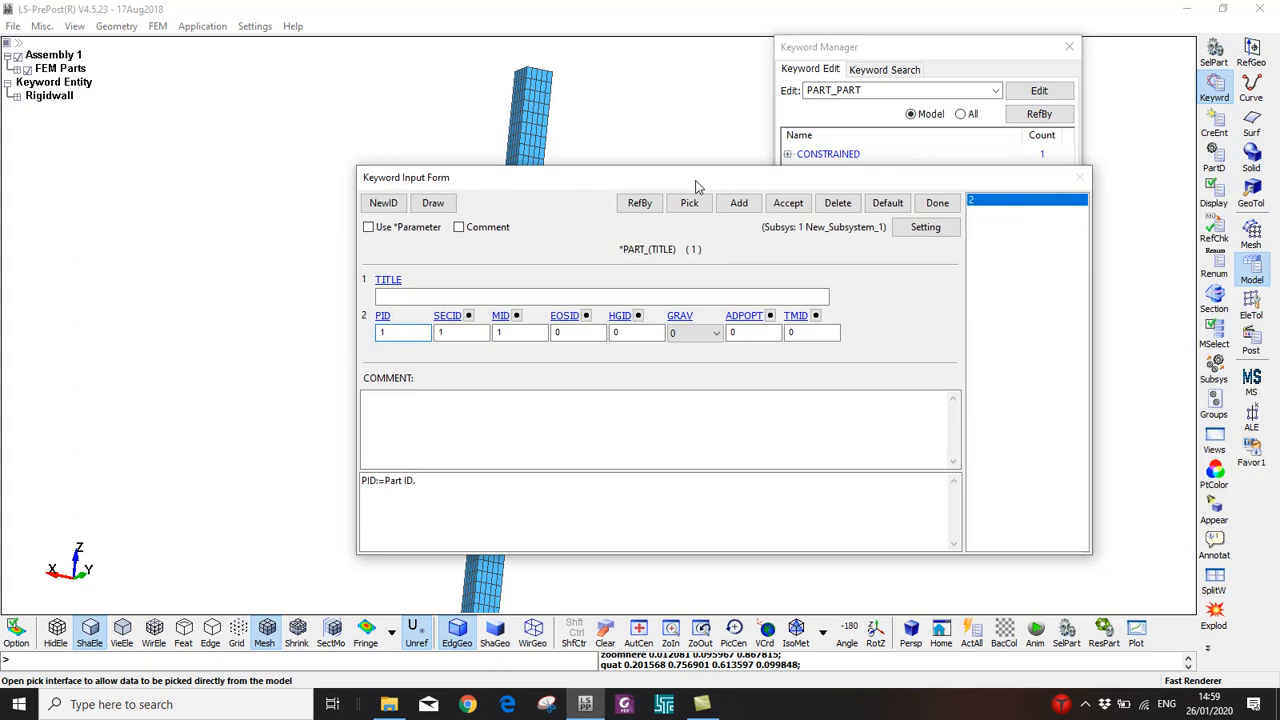
left_click(788, 204)
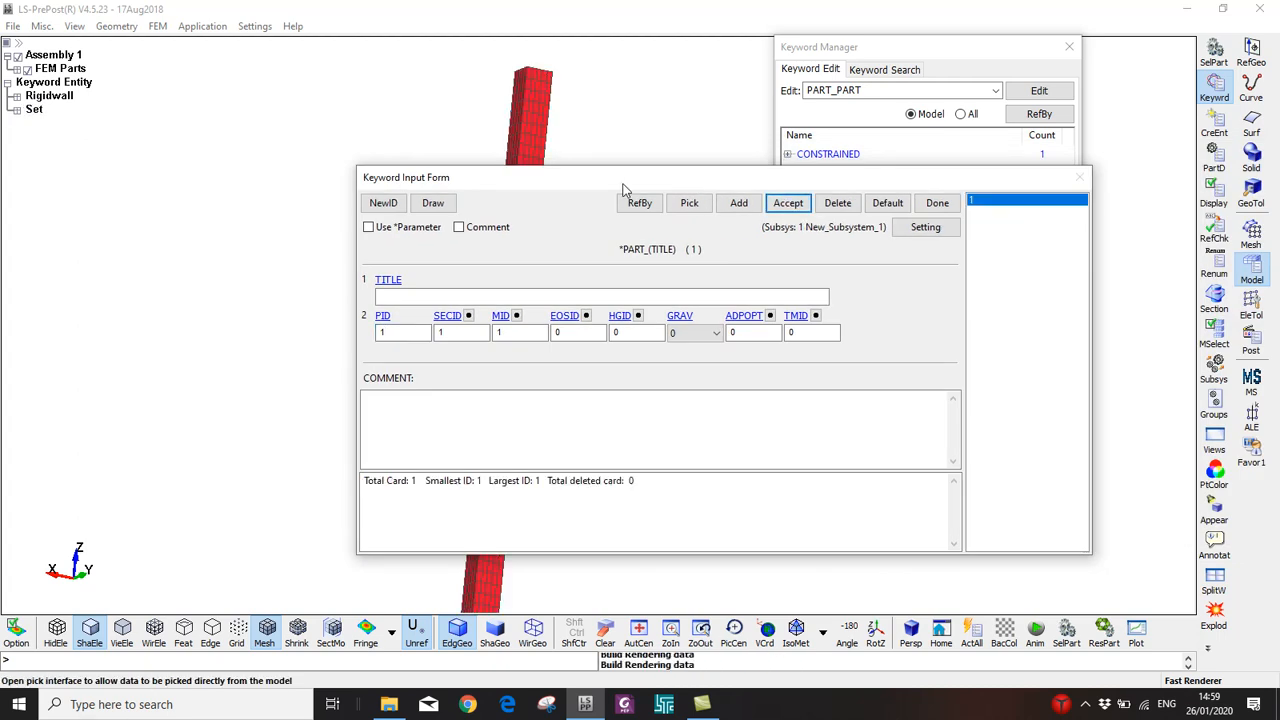
Title the part T-Square Tube, then save and close its keyword card
left_click_drag(621, 181, 822, 146)
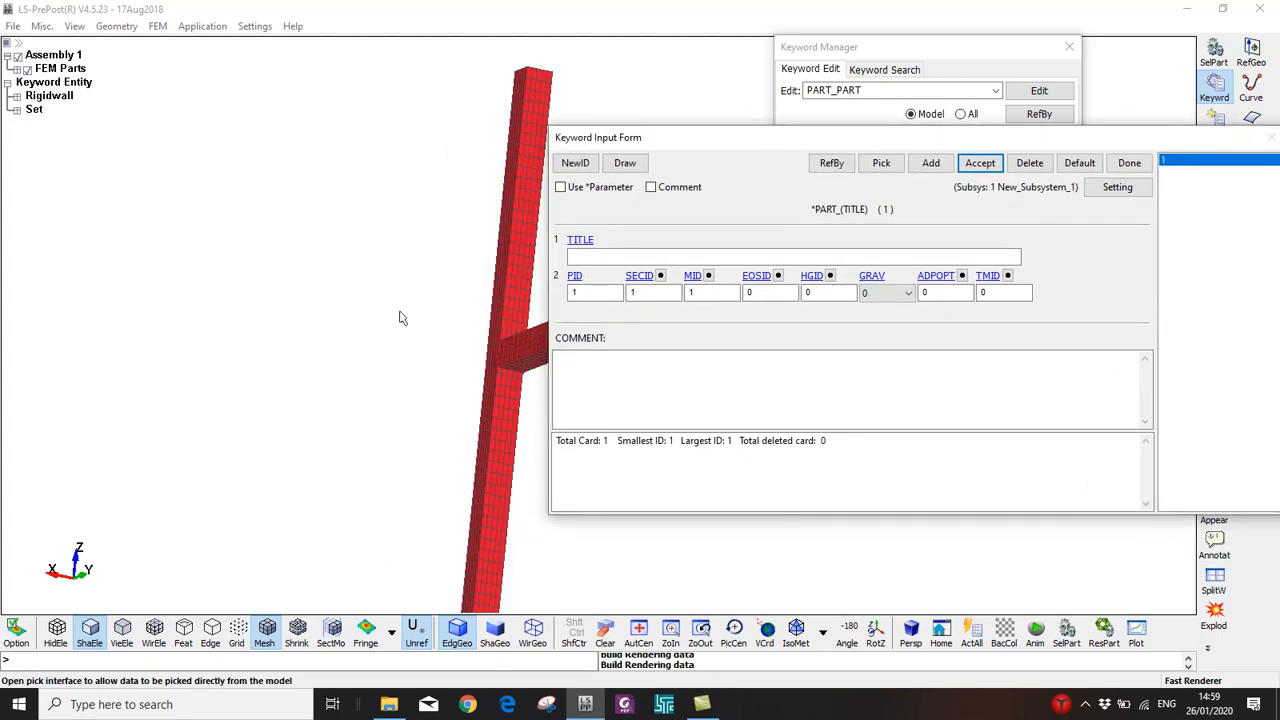
scroll(305, 393, "down", 2)
left_click_drag(305, 393, 389, 414, "ctrl")
scroll(349, 423, "up", 3)
scroll(330, 412, "down", 3)
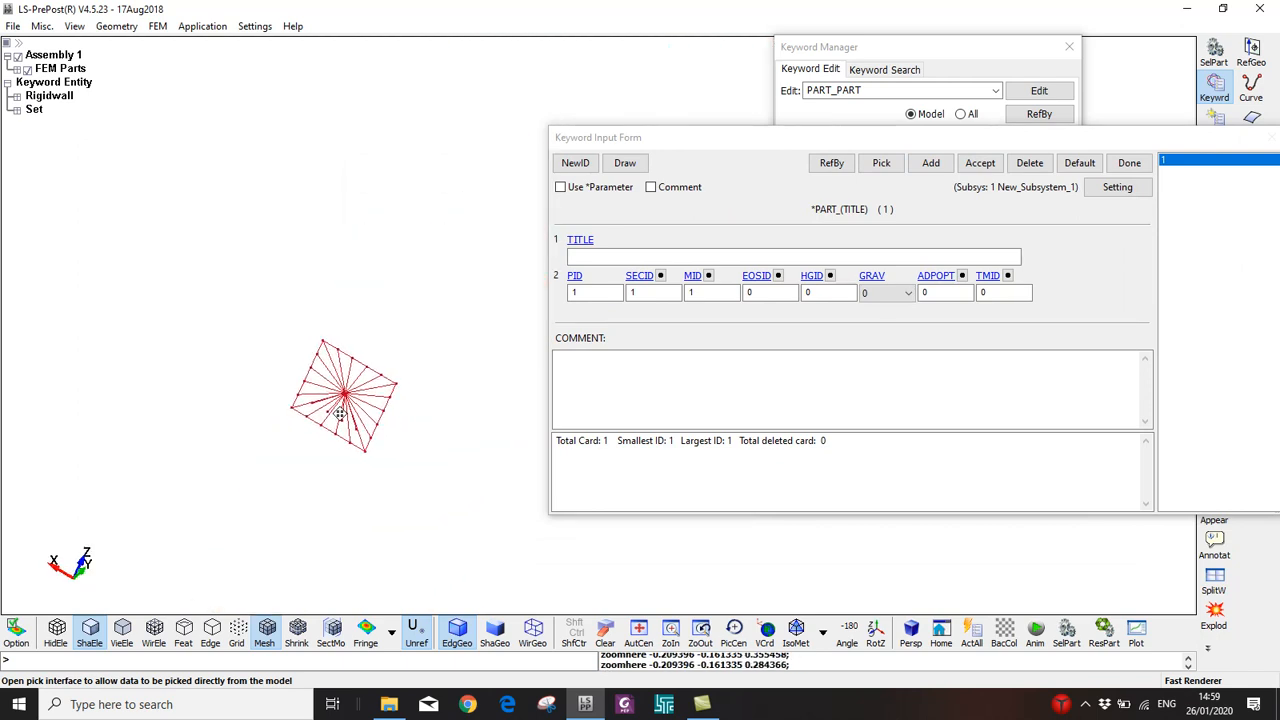
middle_click_drag(330, 412, 466, 380, "ctrl")
left_click(597, 257)
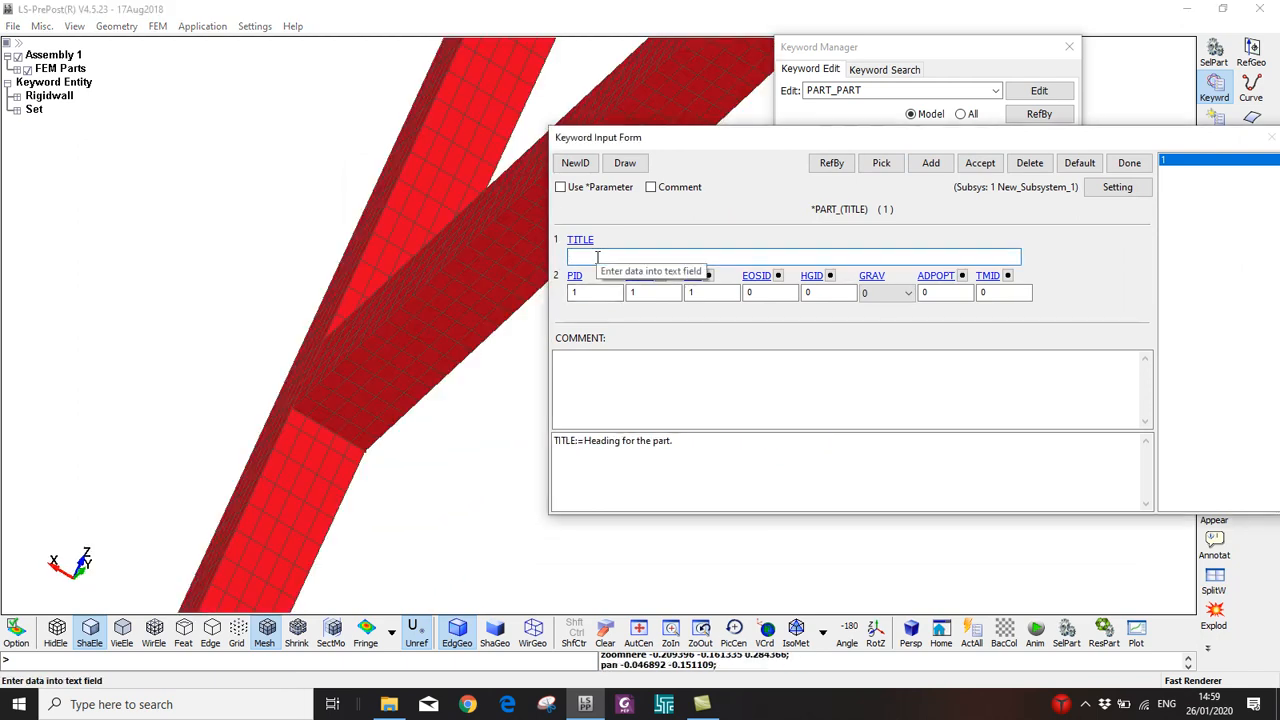
type("Square Tube")
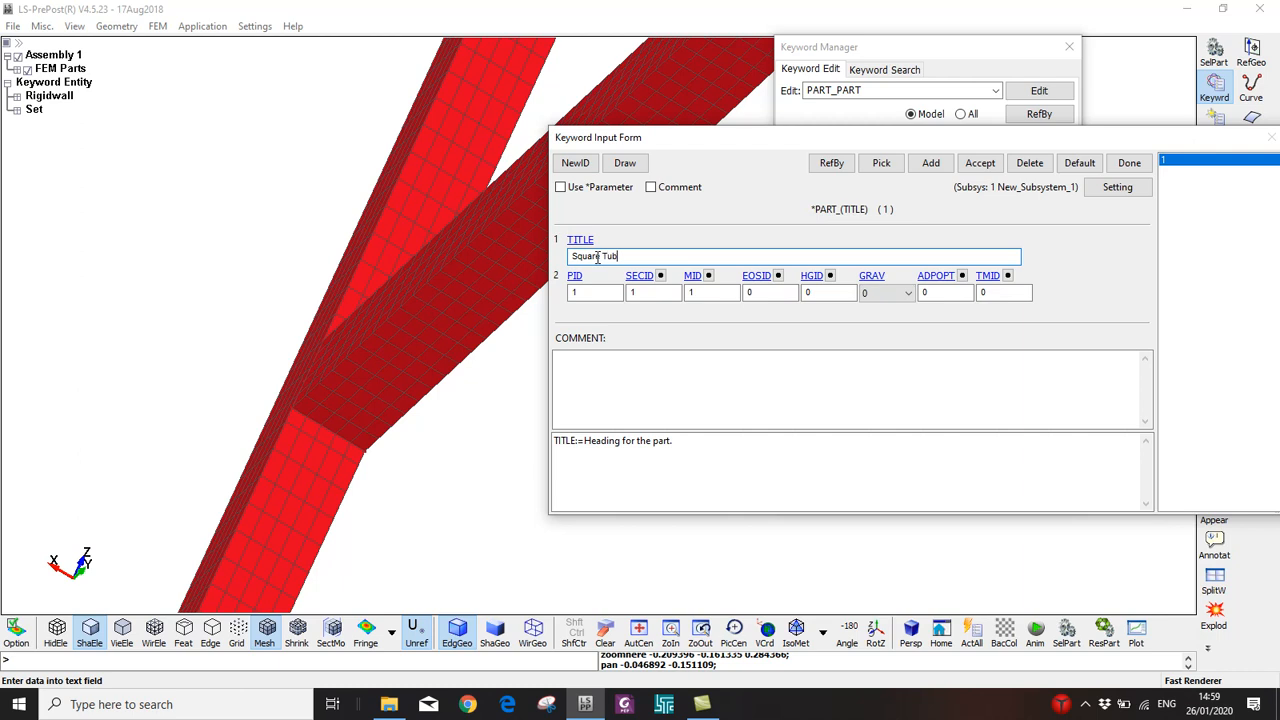
key("Home")
type("T-")
left_click(980, 163)
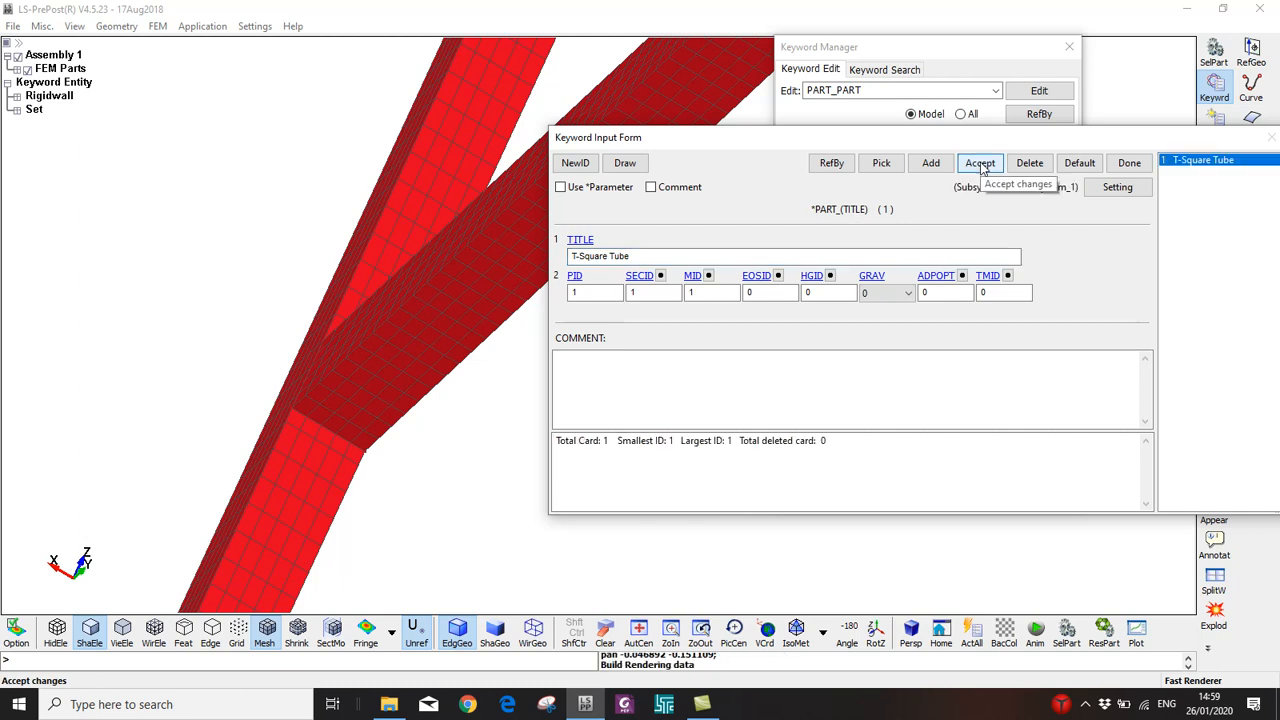
left_click_drag(979, 143, 812, 182)
scroll(523, 142, "down", 5)
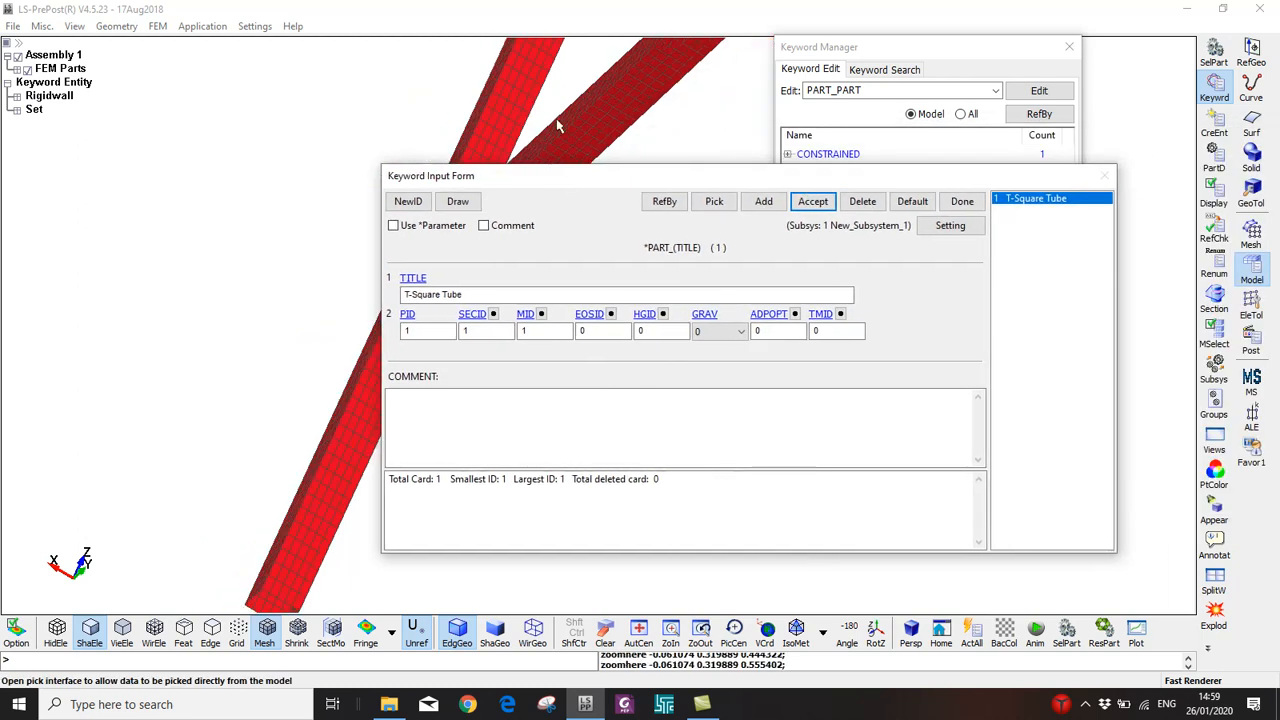
middle_click_drag(557, 118, 408, 192, "shift")
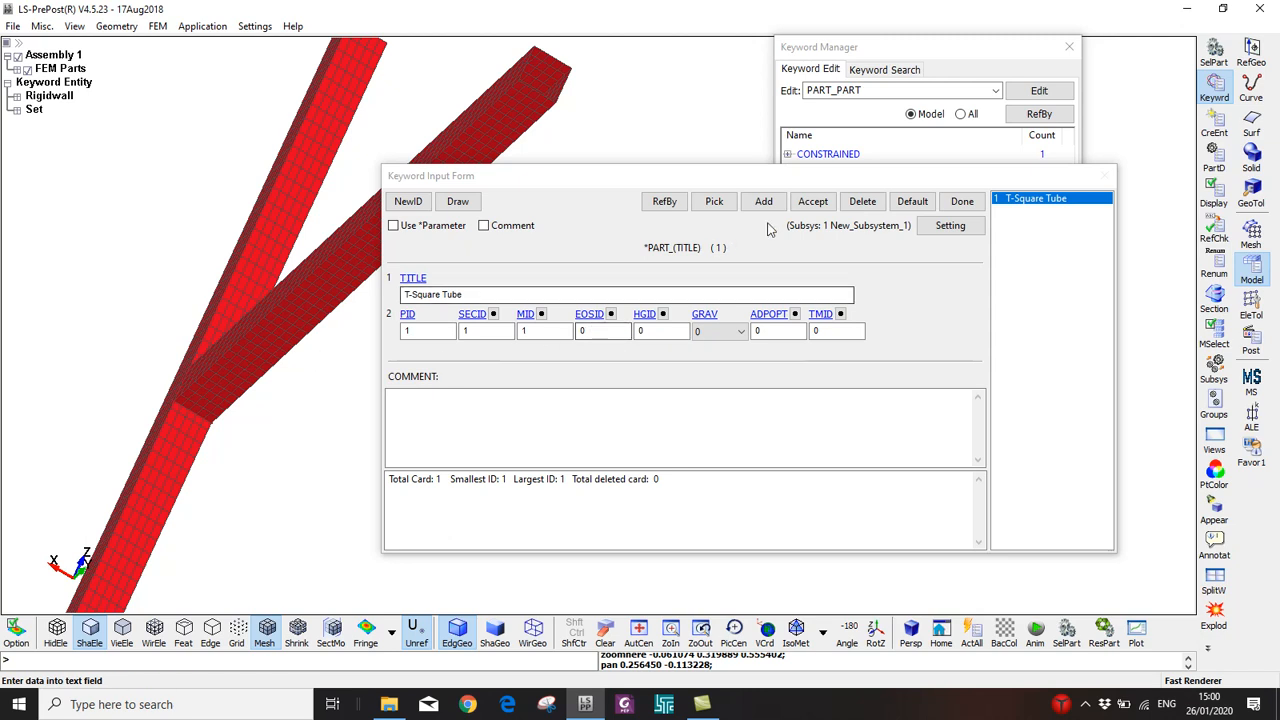
left_click(813, 202)
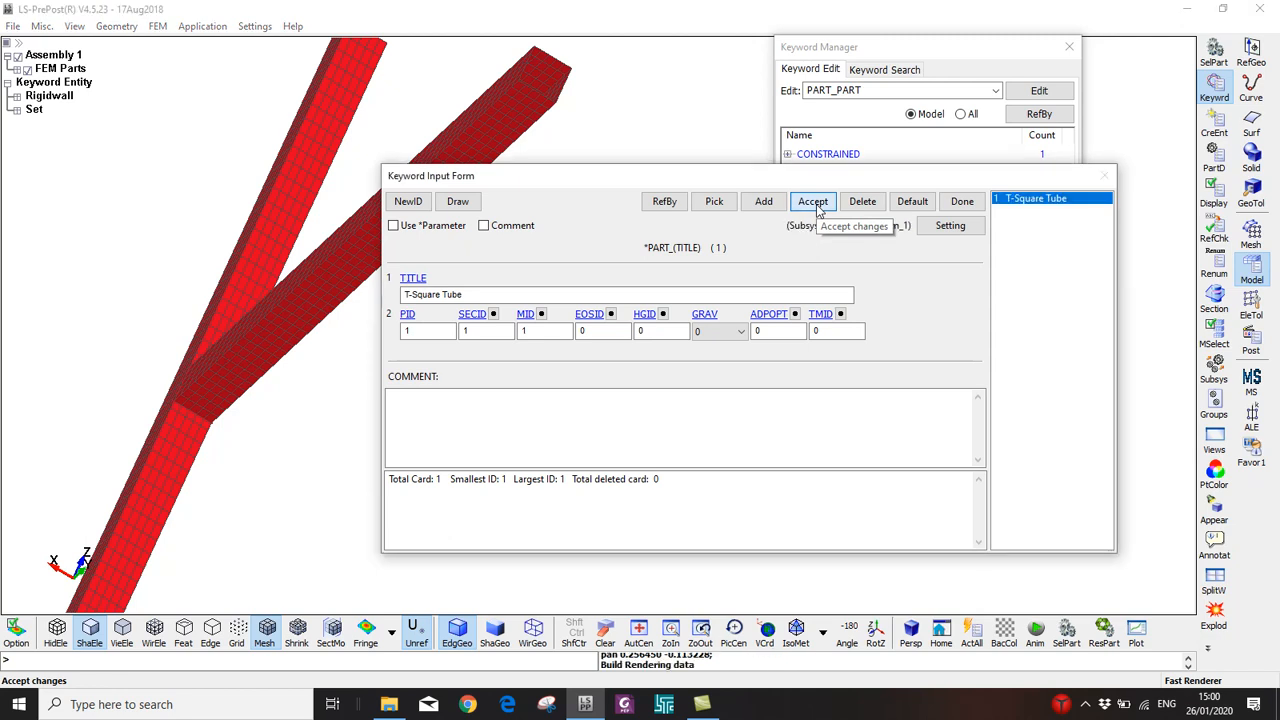
left_click(958, 202)
Open a blank EOS_LINEAR_POLYNOMIAL card from the full list of keywords
left_click(960, 113)
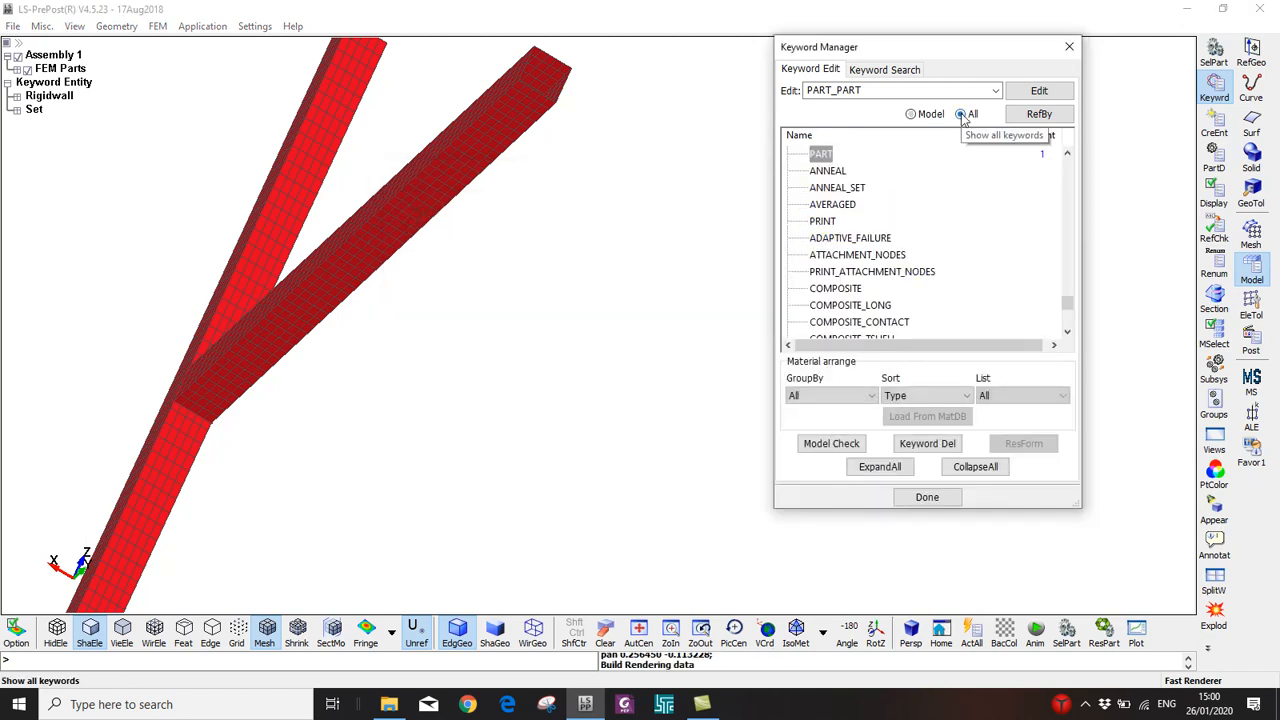
scroll(833, 258, "up", 2)
scroll(833, 258, "down", 2)
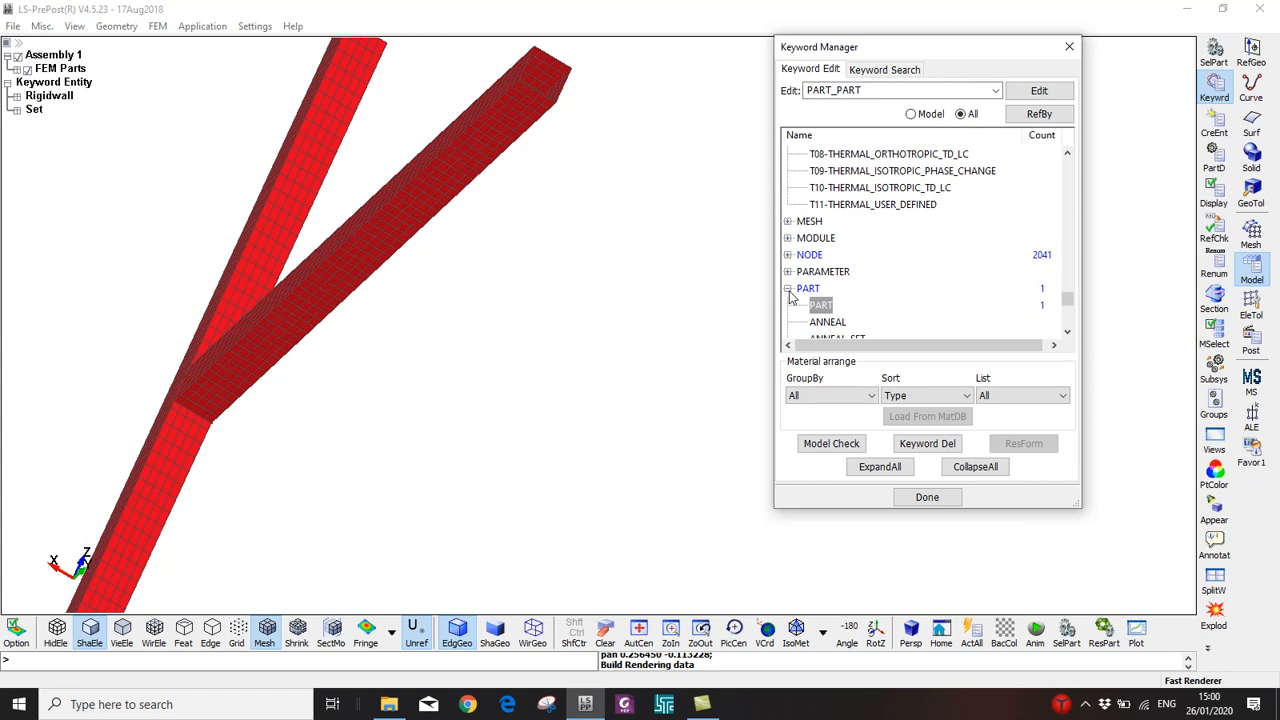
left_click(800, 288)
scroll(812, 228, "up", 10)
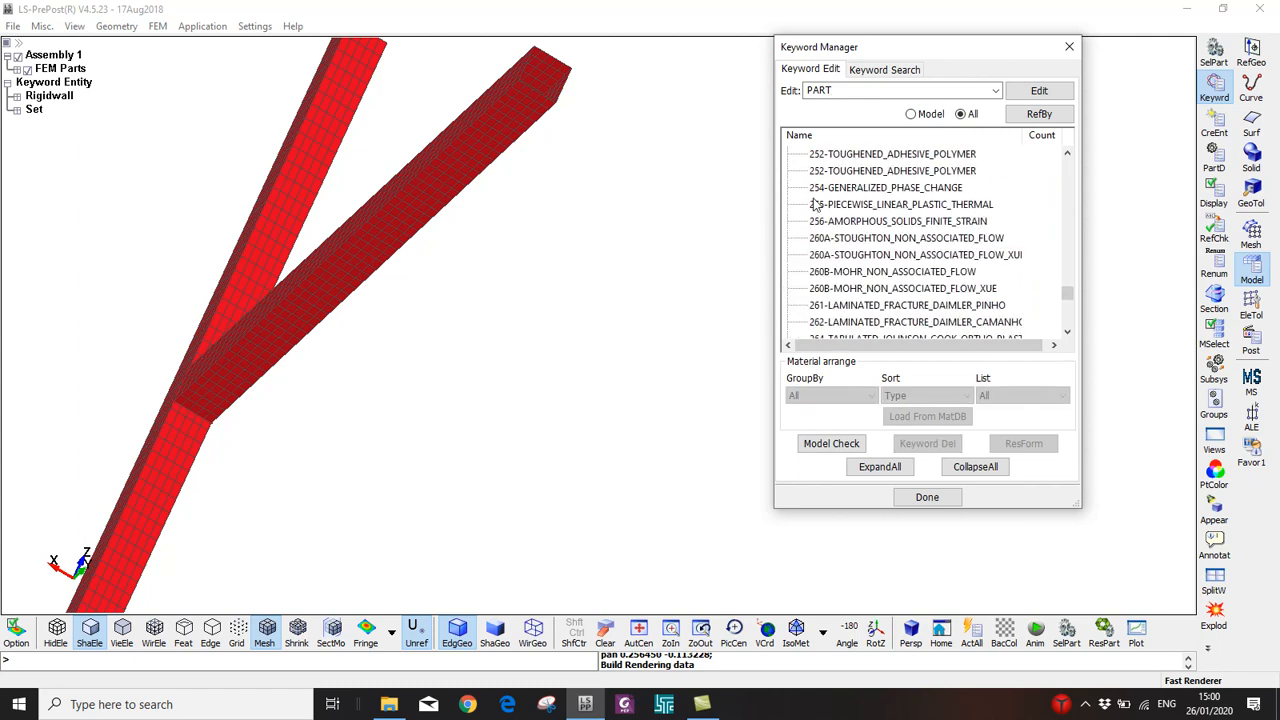
left_click_drag(1068, 281, 1067, 166)
left_click(822, 204)
scroll(866, 259, "down", 2)
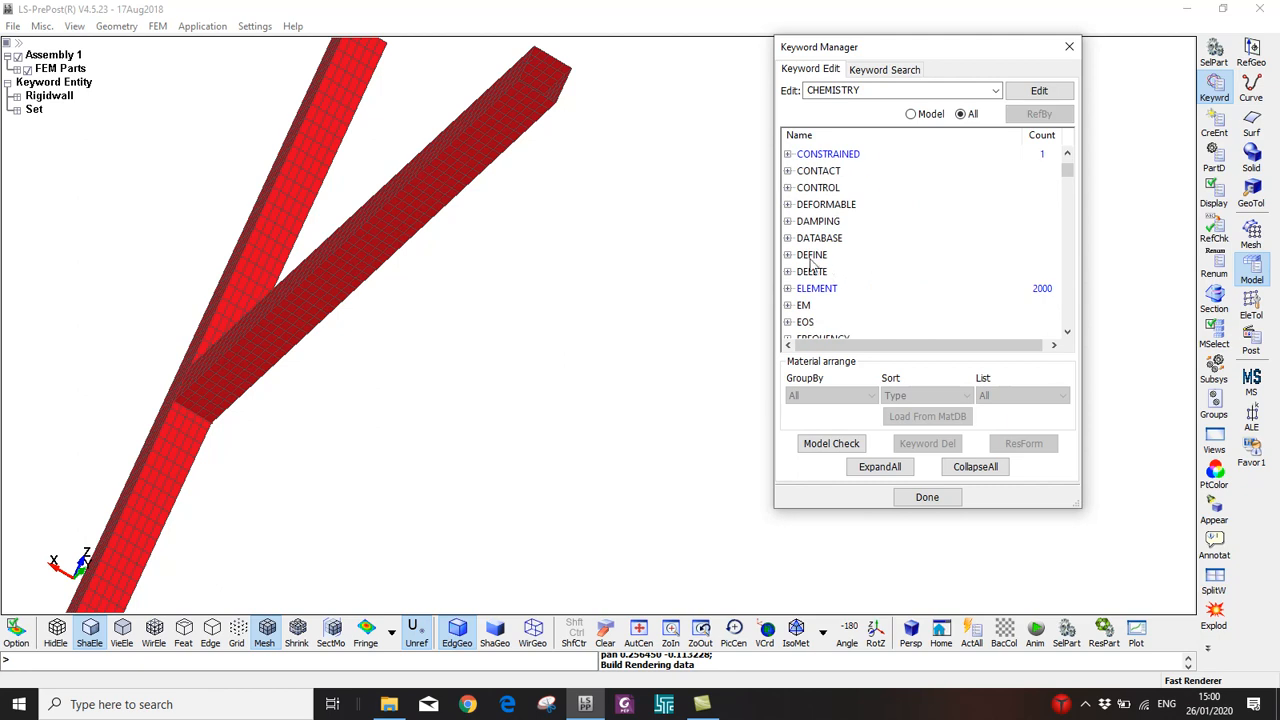
left_click(805, 322)
double_click(805, 322)
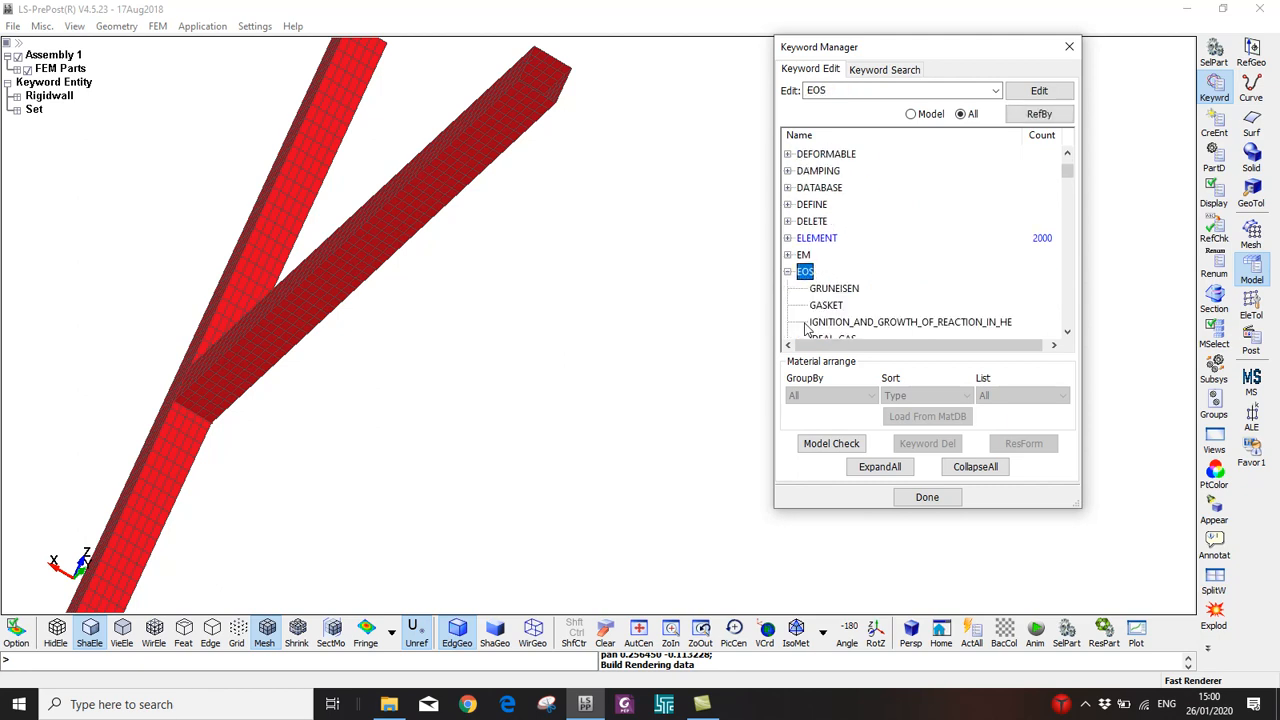
scroll(828, 305, "down", 7)
scroll(845, 240, "up", 3)
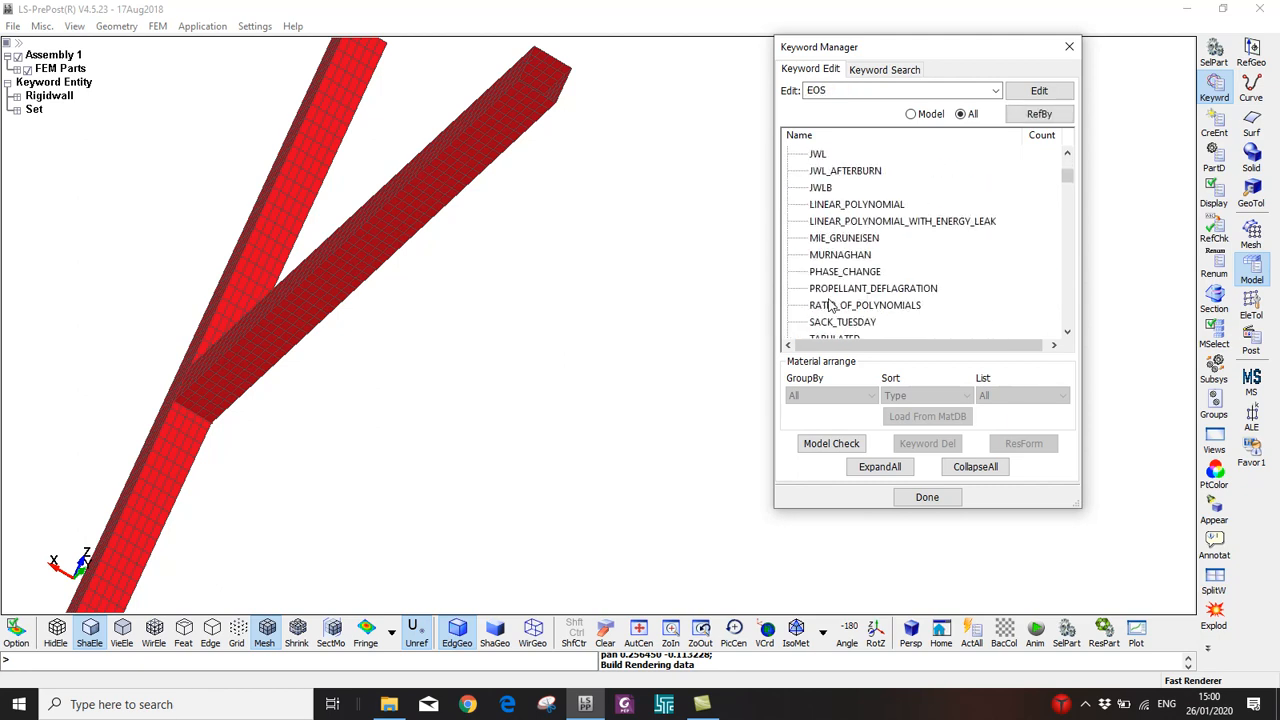
double_click(845, 205)
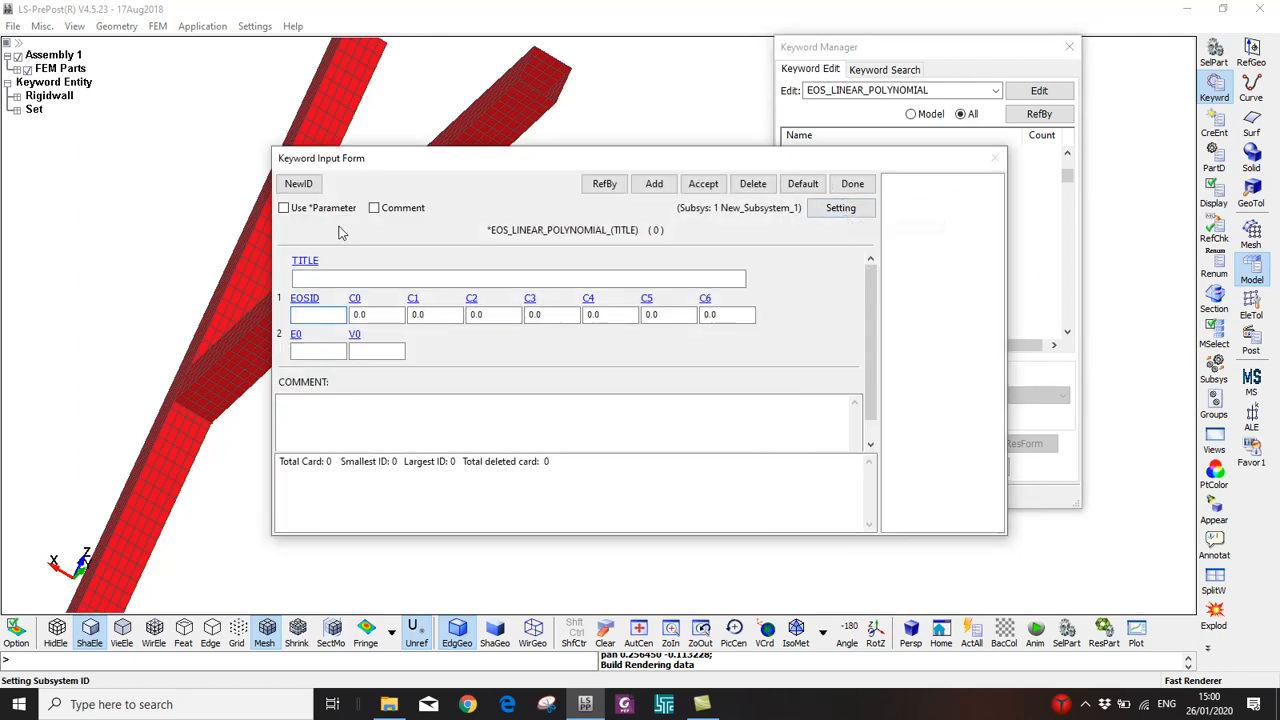
Generate a new ID for the equation of state and title it EOS AL-6NX
left_click(298, 184)
left_click(316, 277)
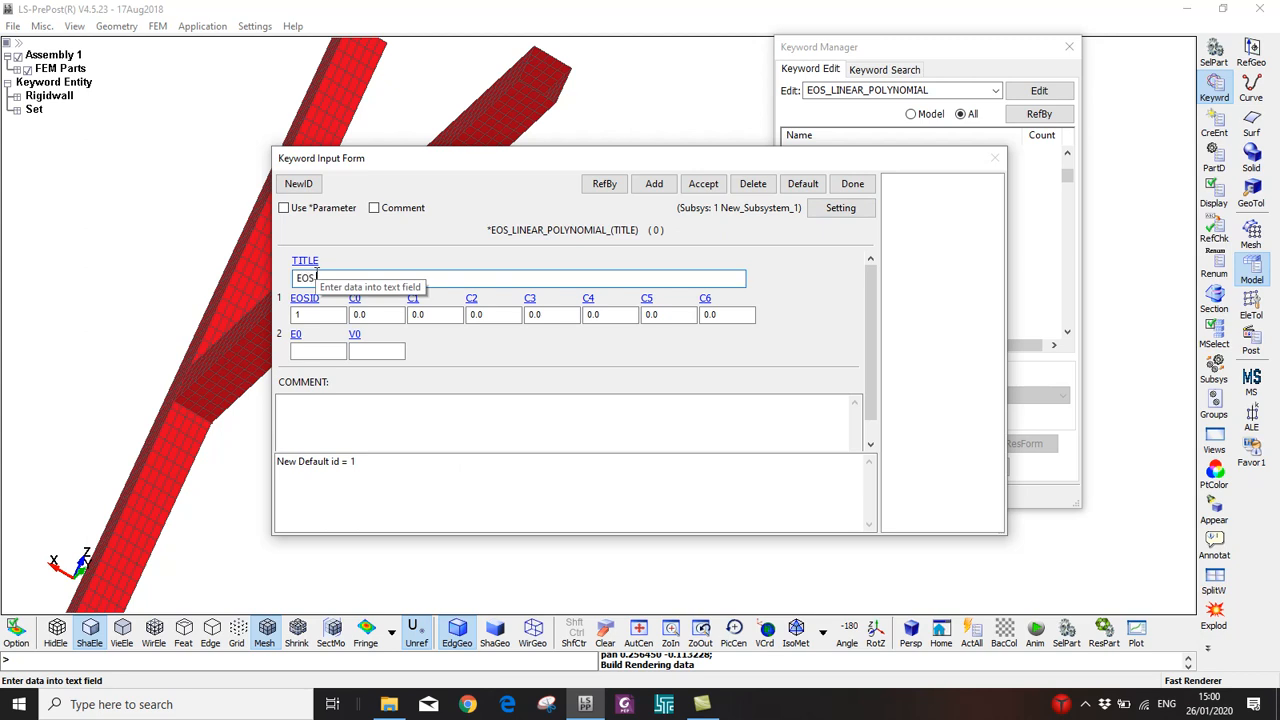
type("EOS-AL-6NX")
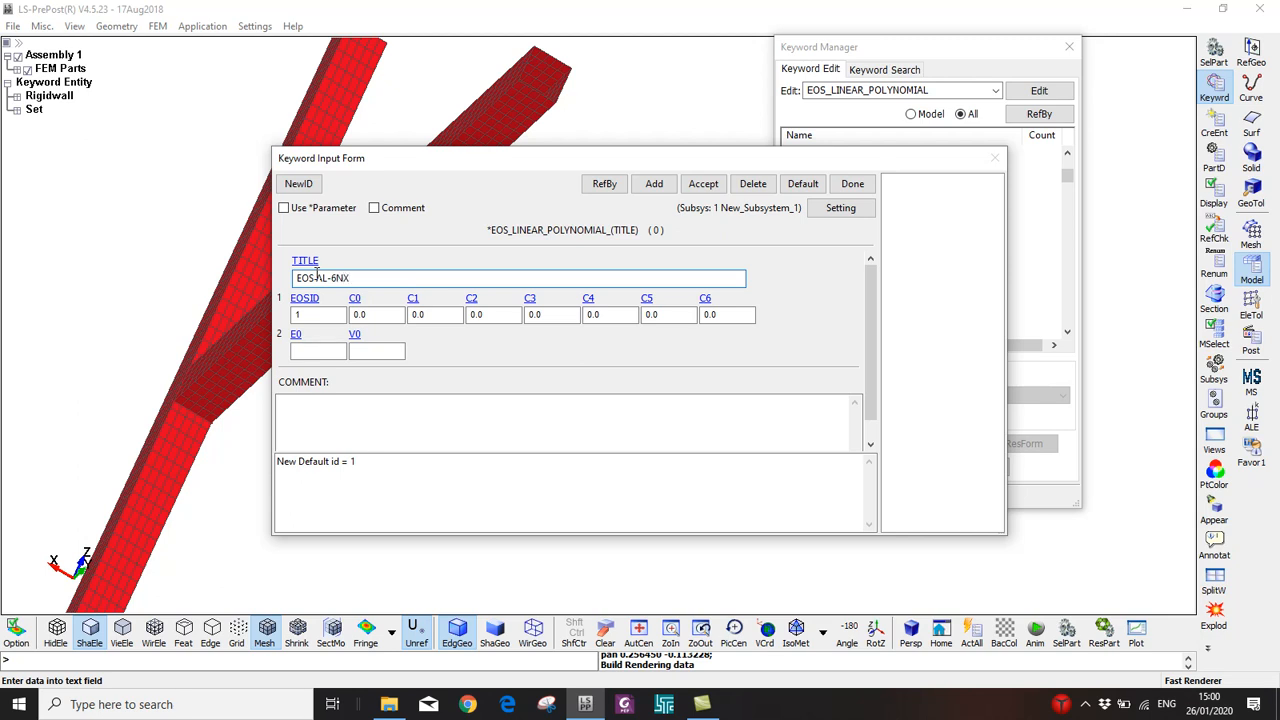
left_click(316, 277)
key("BackSpace")
Set the equation of state's C1 coefficient to 1.780e+11, then save and close its card
left_click(451, 316)
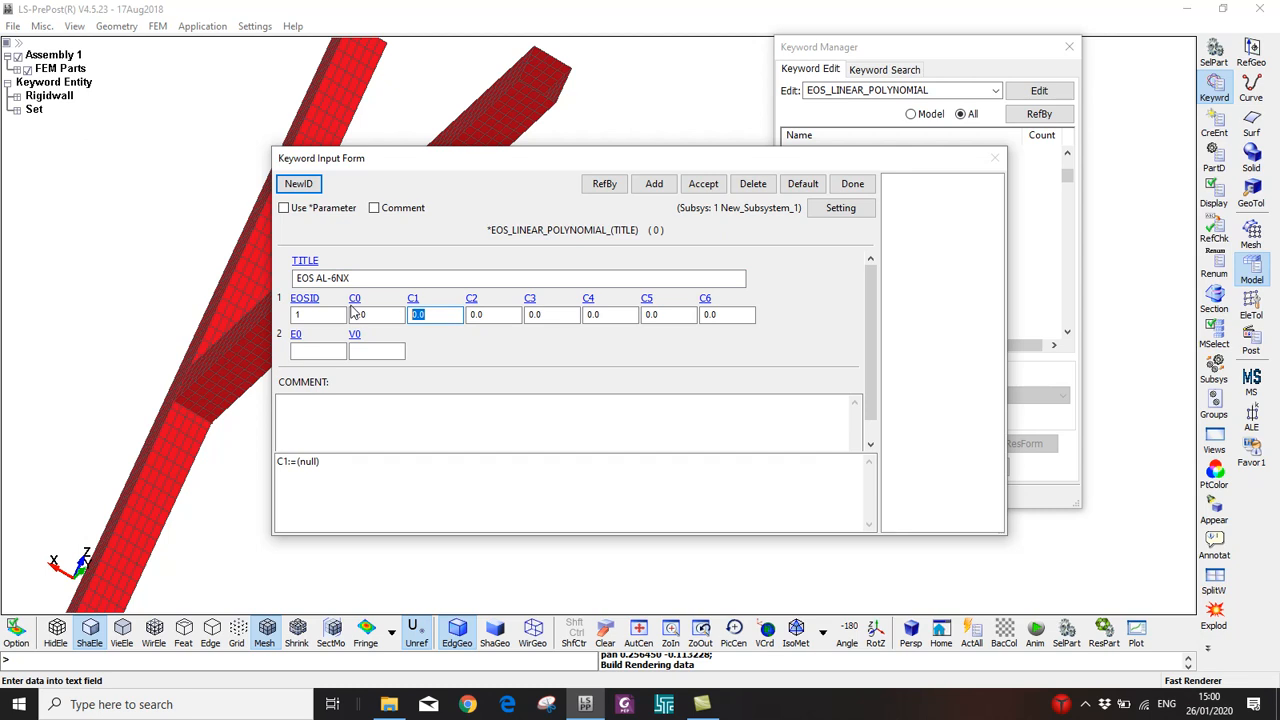
type("1.780e+11")
left_click(705, 186)
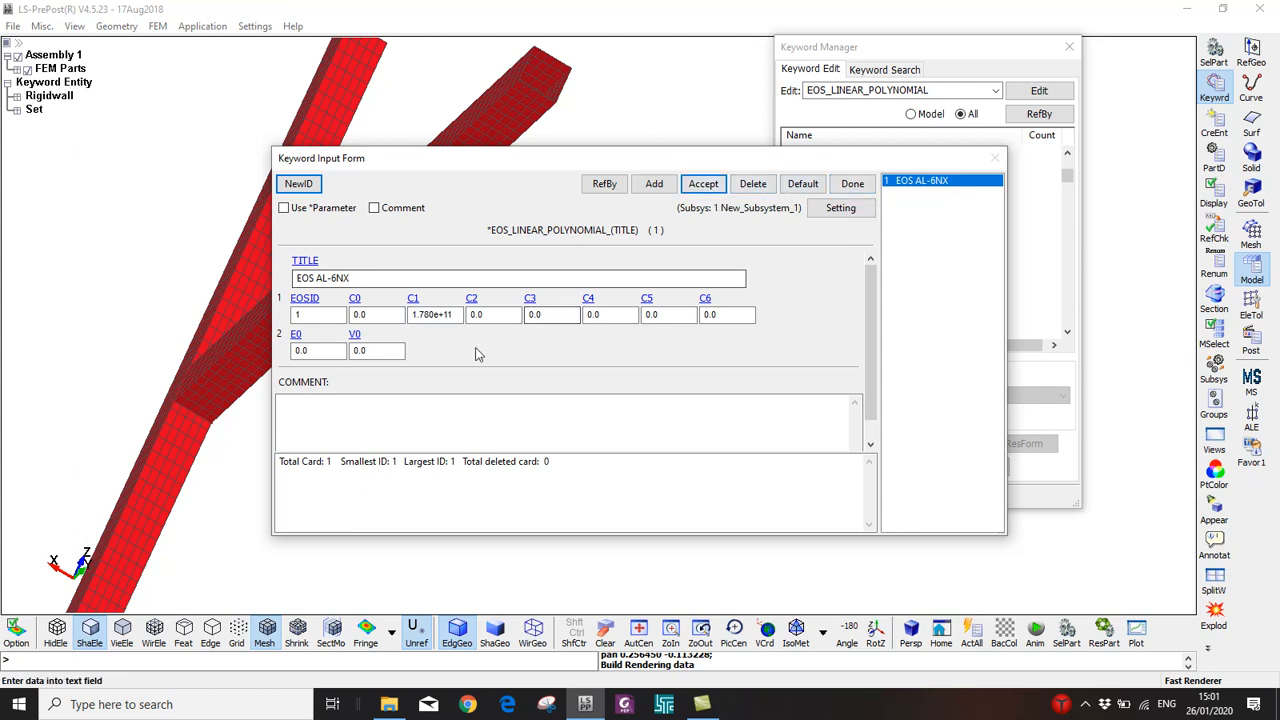
left_click(853, 186)
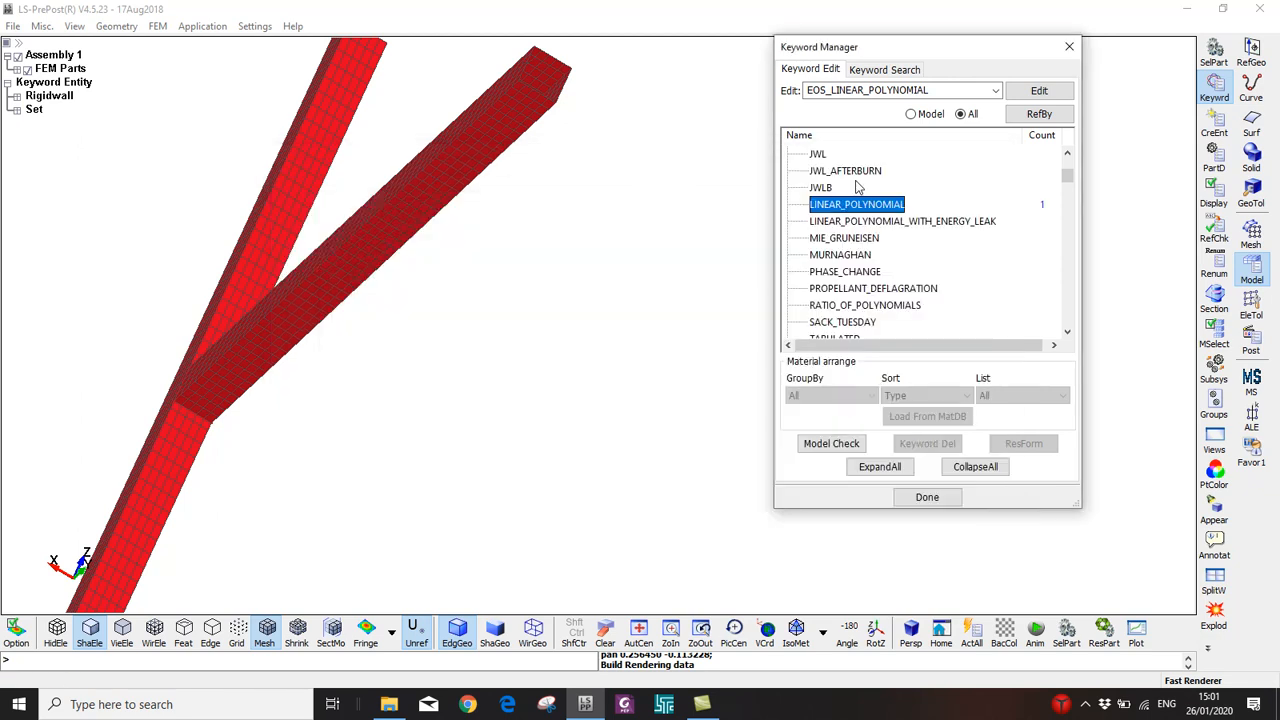
Review the AL-6NX Johnson-Cook material card among the keywords used in the model, then close it
left_click(910, 114)
left_click(845, 241)
double_click(845, 241)
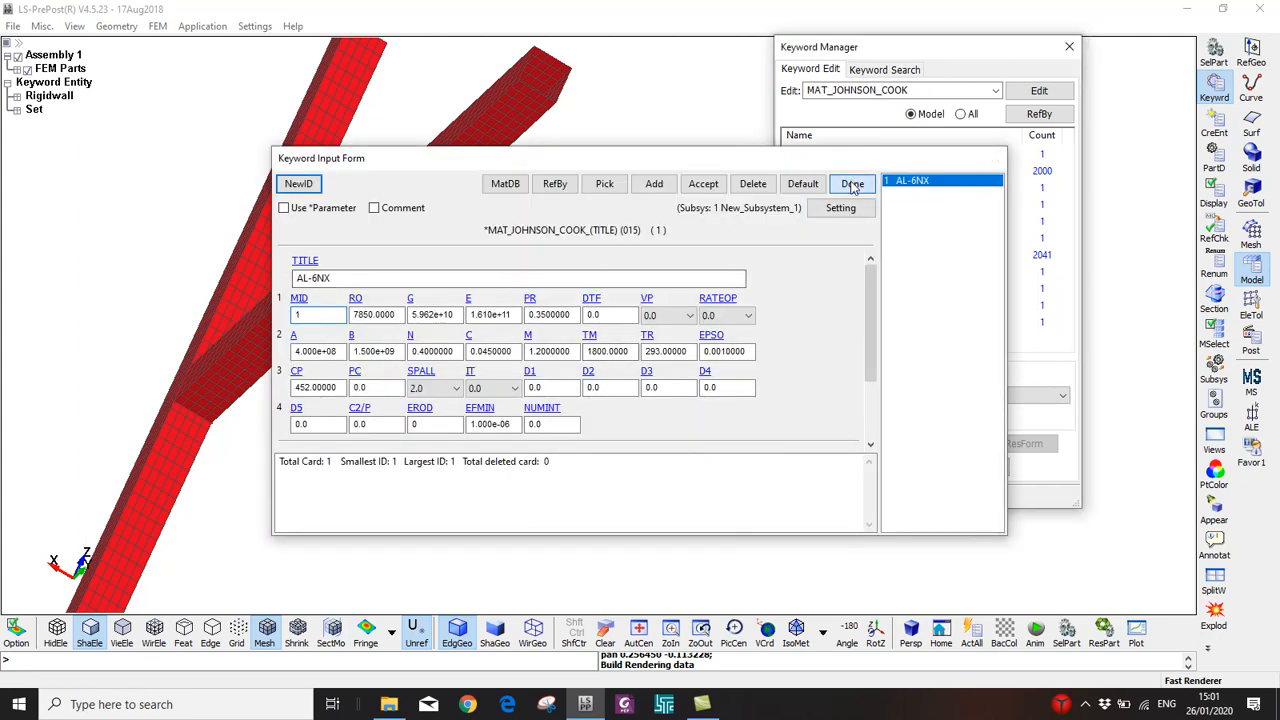
left_click(852, 183)
Try to link an equation of state to the T-Square Tube part, then save and close its card
left_click(808, 272)
double_click(820, 288)
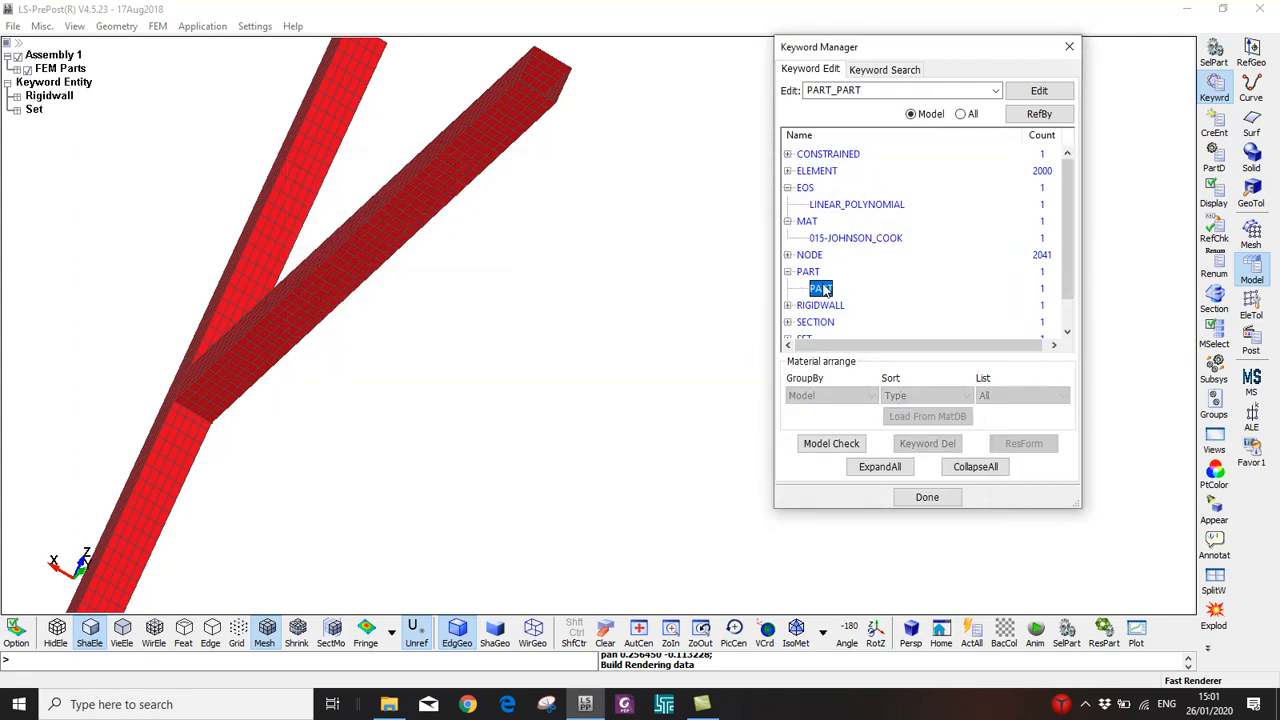
double_click(493, 311)
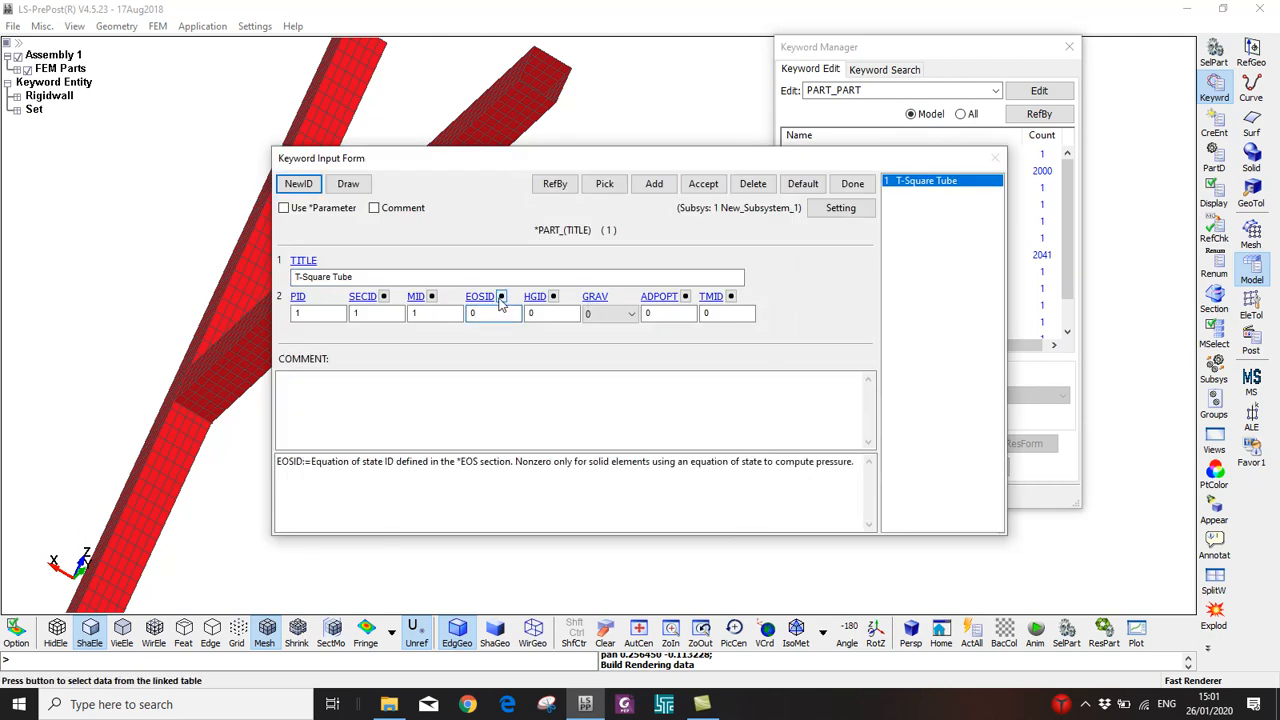
left_click(1178, 371)
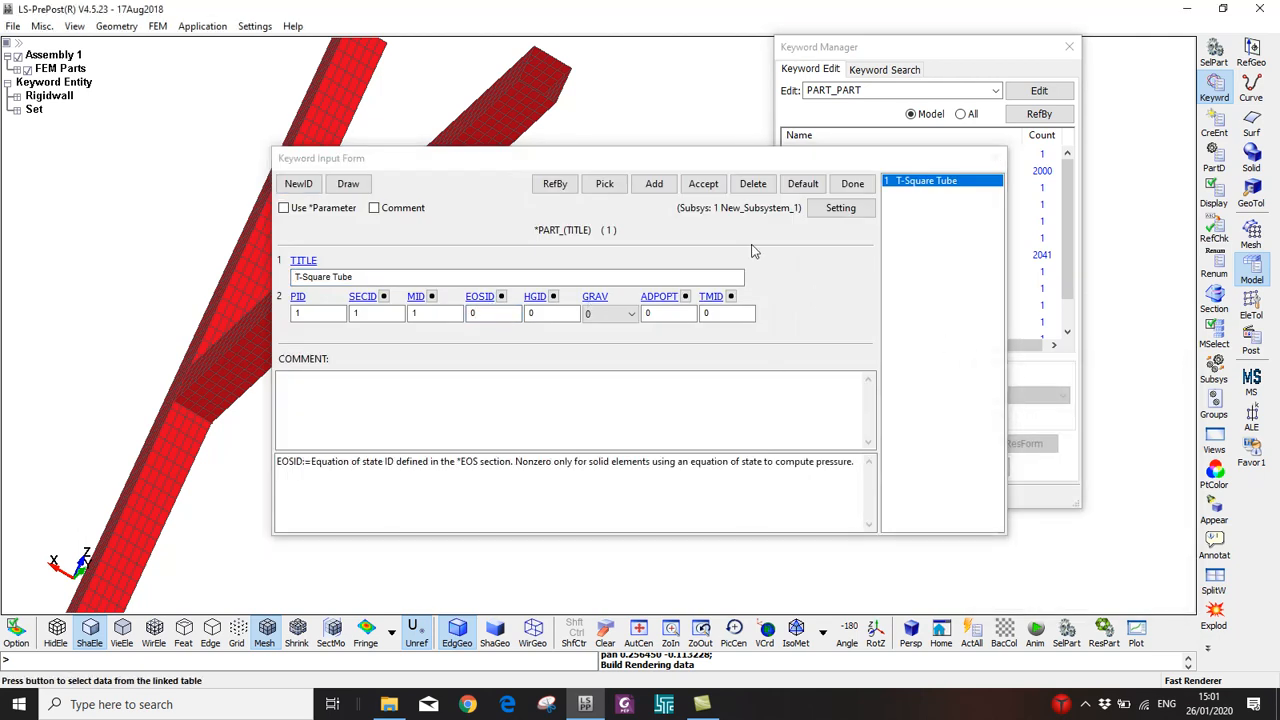
left_click(703, 183)
left_click(852, 184)
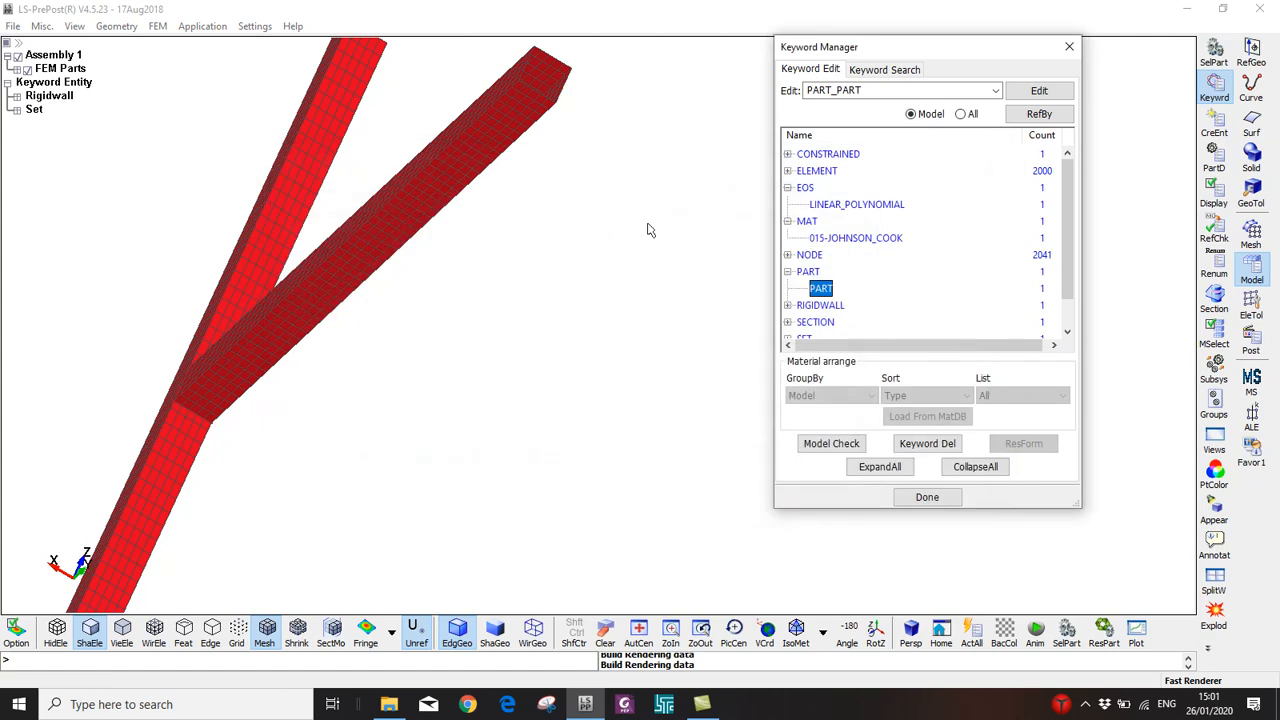
Display the existing planar rigid wall through entity creation and view it from the side together with the tube
scroll(573, 249, "down", 2)
left_click(1214, 130)
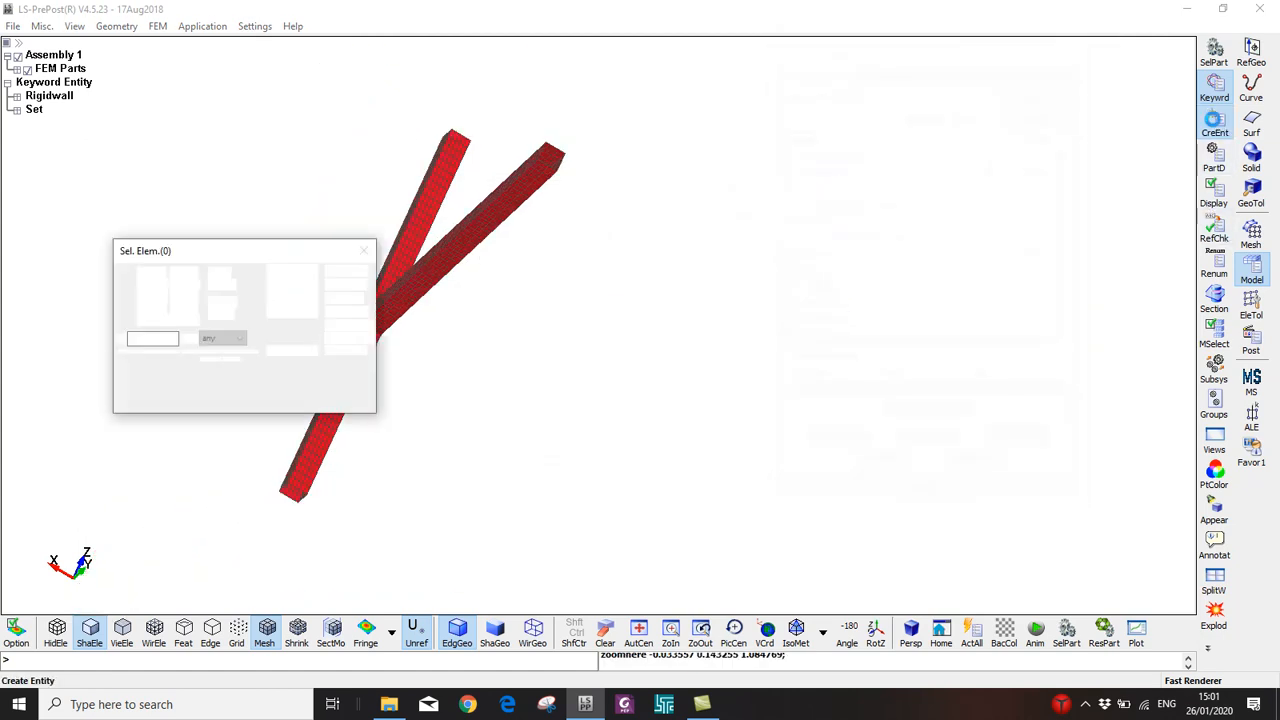
left_click_drag(186, 258, 661, 393)
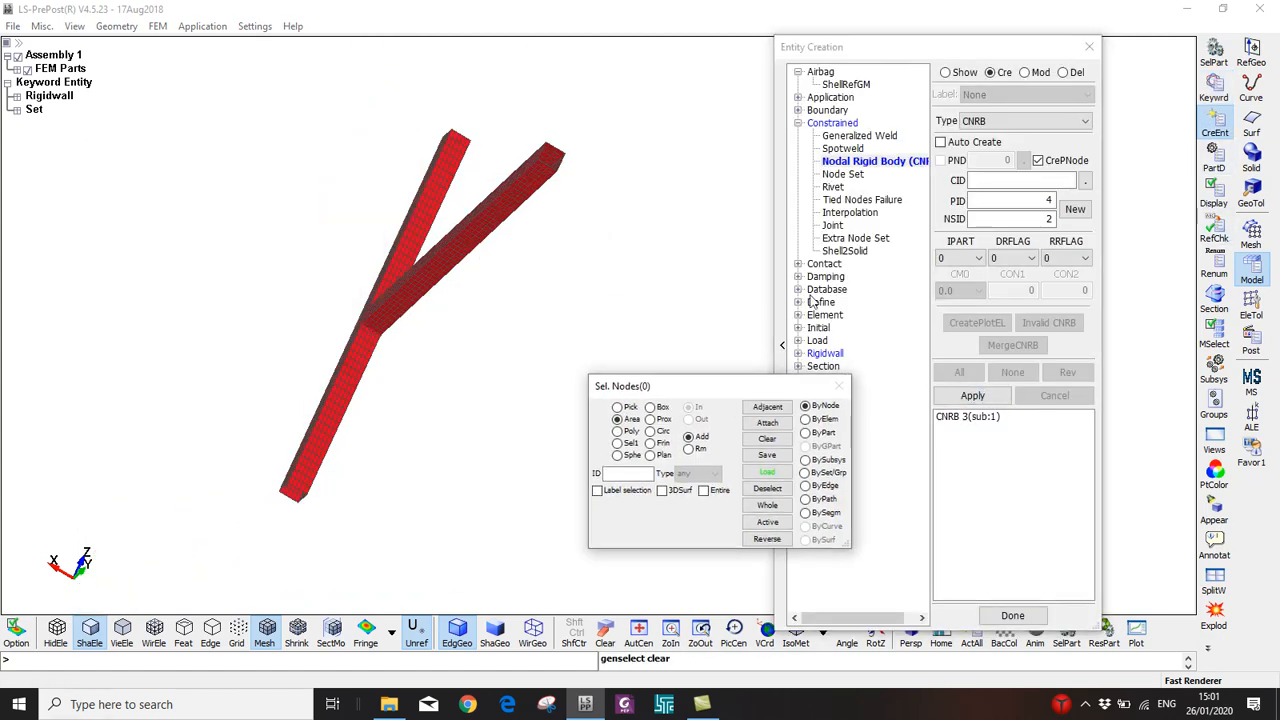
left_click(797, 353)
left_click(838, 367)
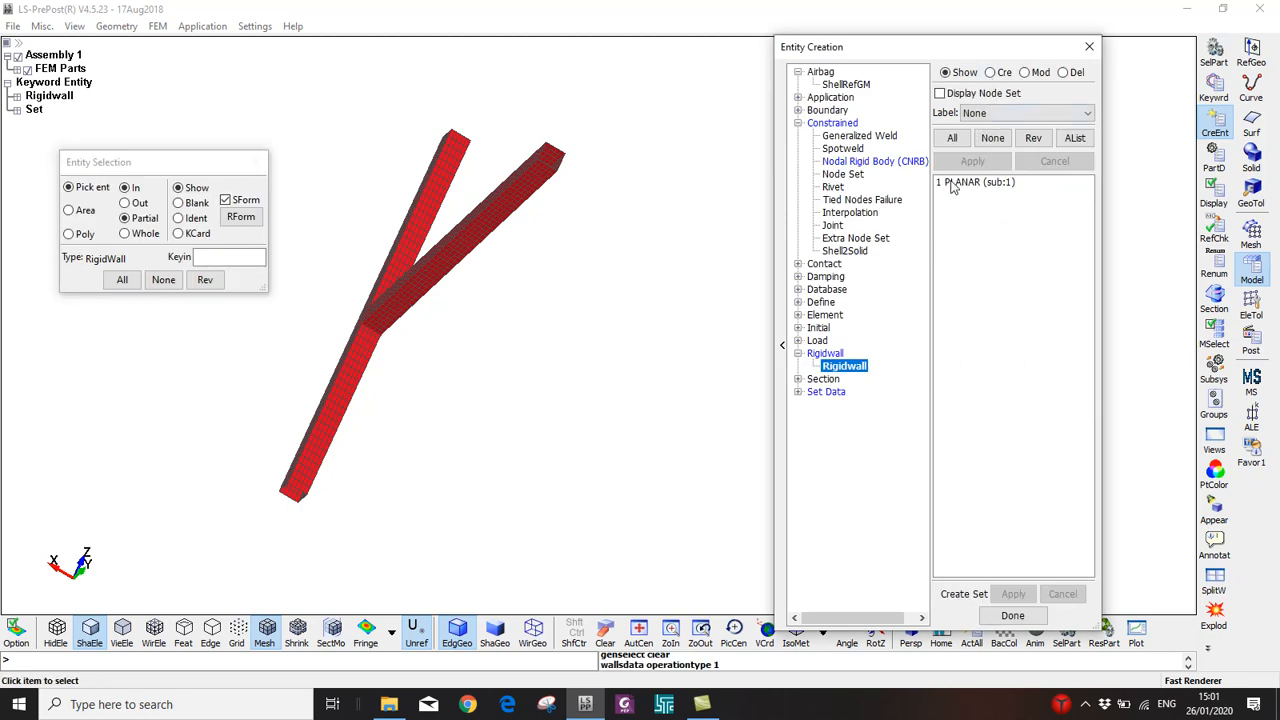
left_click(955, 183)
mouse_move(666, 246)
left_mouse_down("ctrl")
mouse_move(722, 244)
mouse_move(634, 294)
mouse_move(687, 275)
mouse_move(623, 294)
left_mouse_up("ctrl")
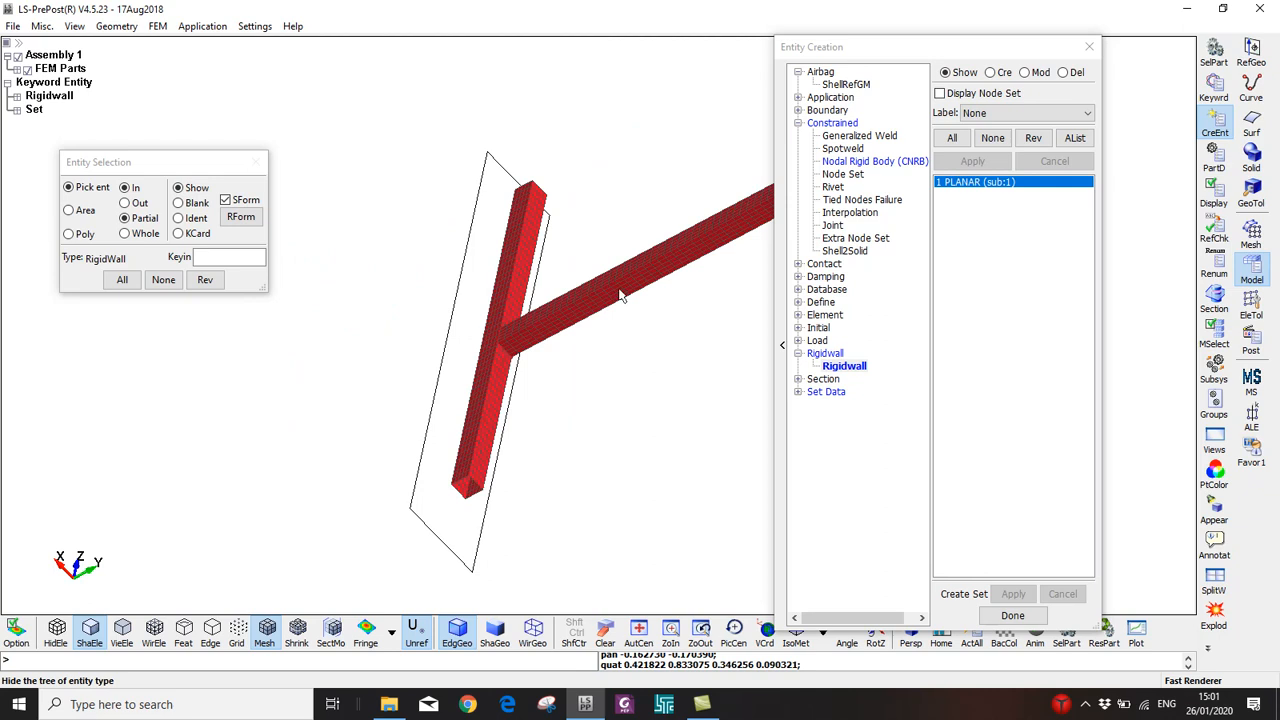
Examine the planar rigid wall's position and normal direction in modify mode, then hide it and close entity creation
left_click(1024, 72)
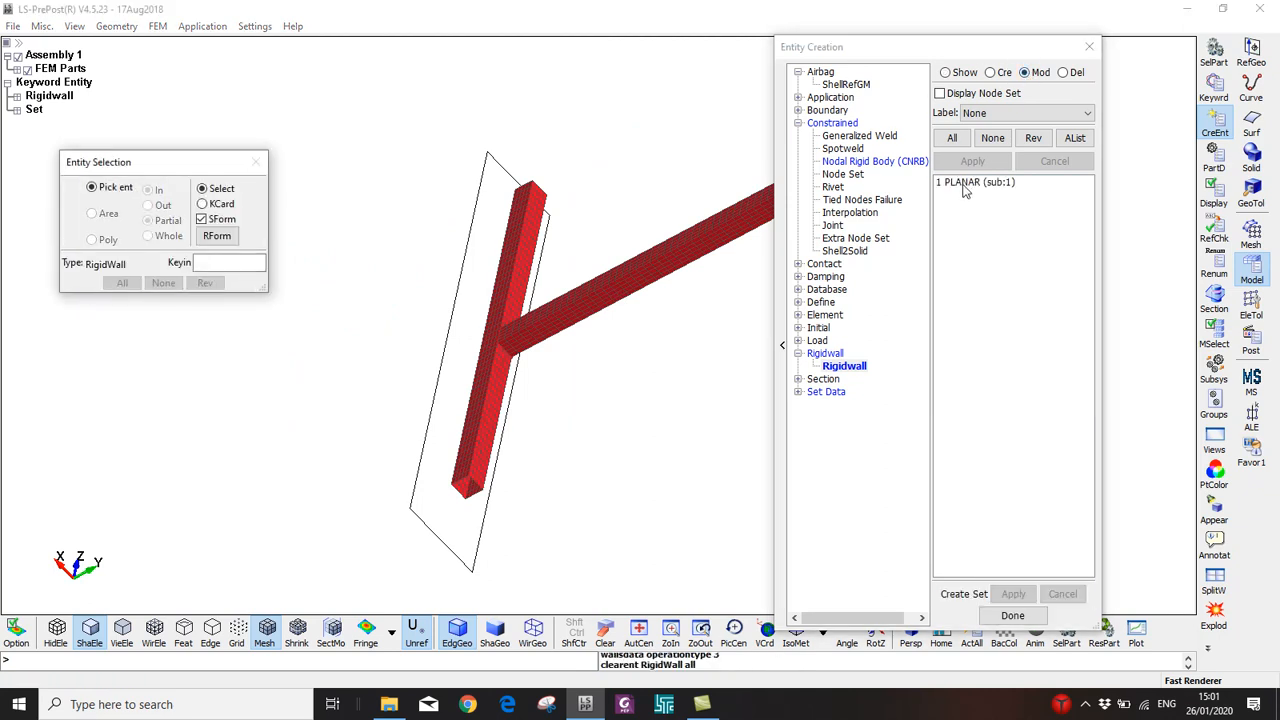
left_click(965, 186)
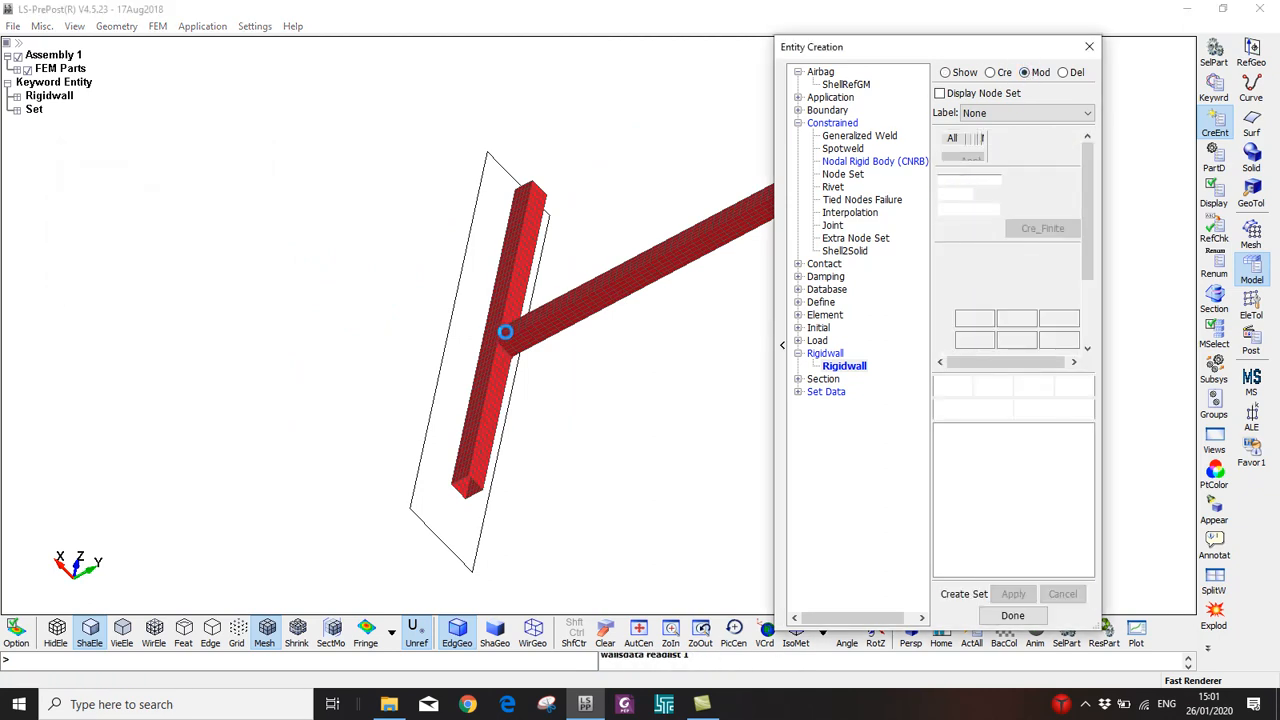
scroll(398, 378, "up", 2)
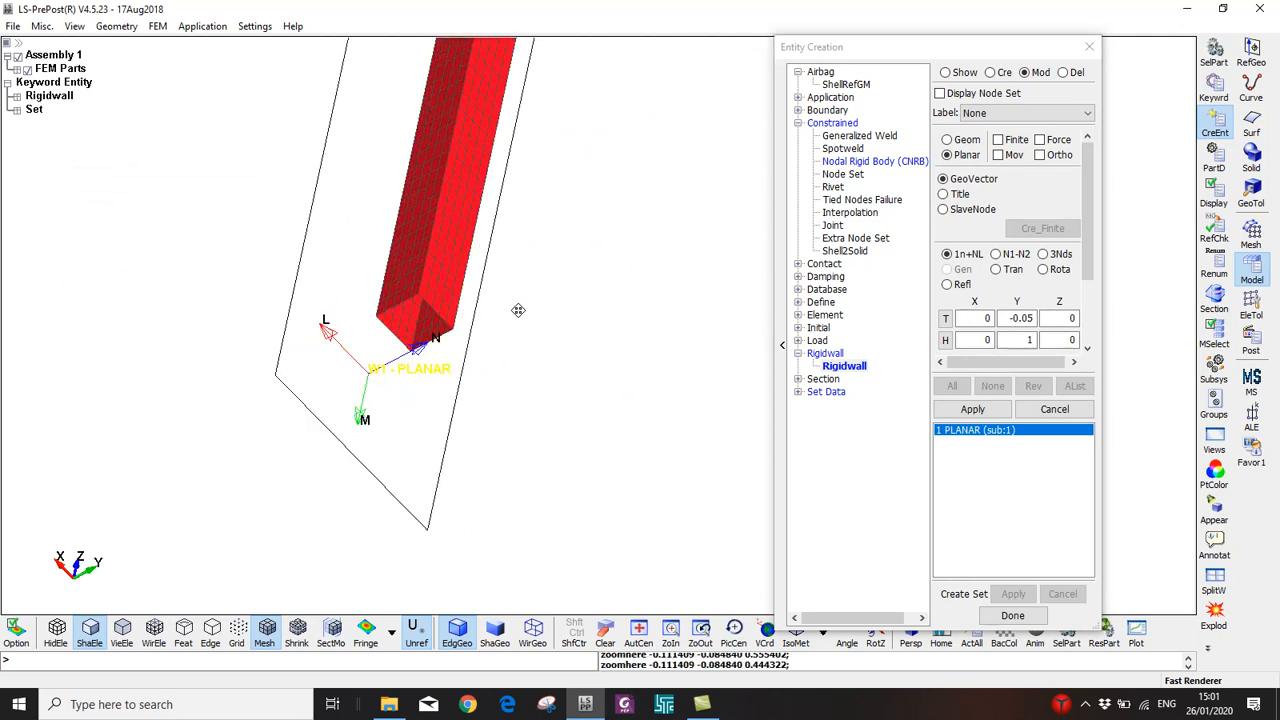
scroll(403, 440, "down", 2)
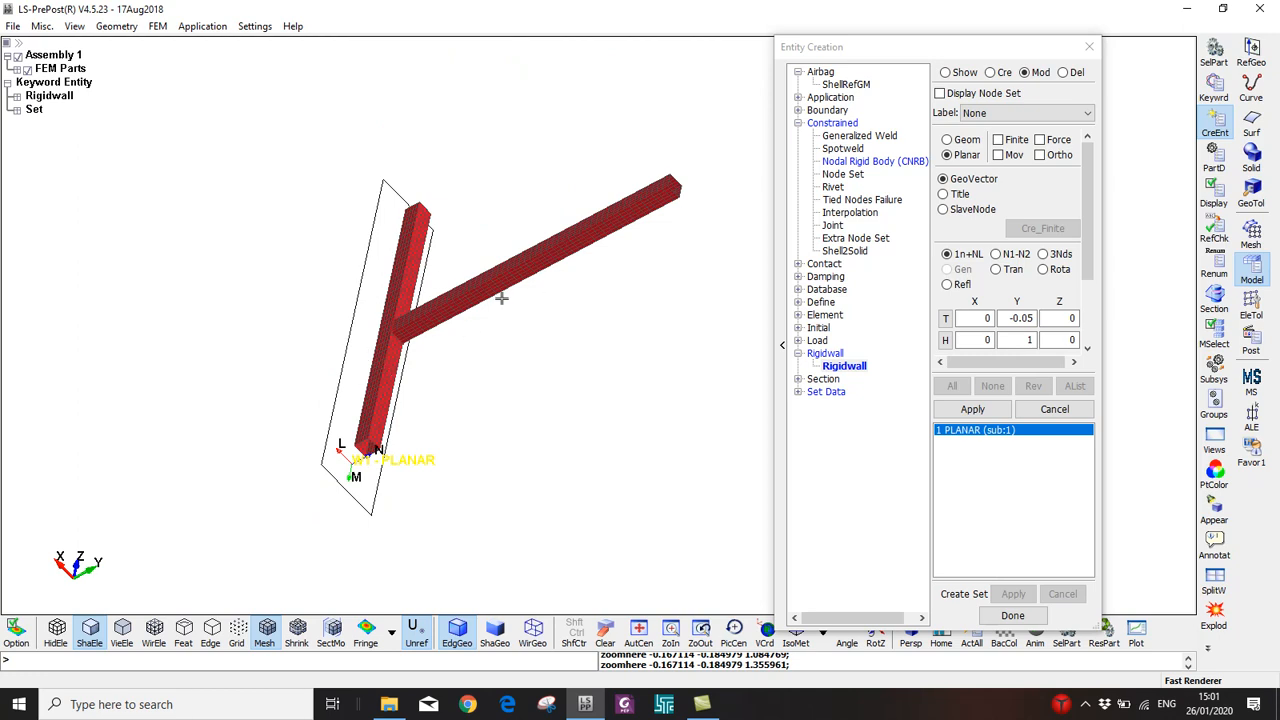
left_click(963, 73)
left_click(993, 139)
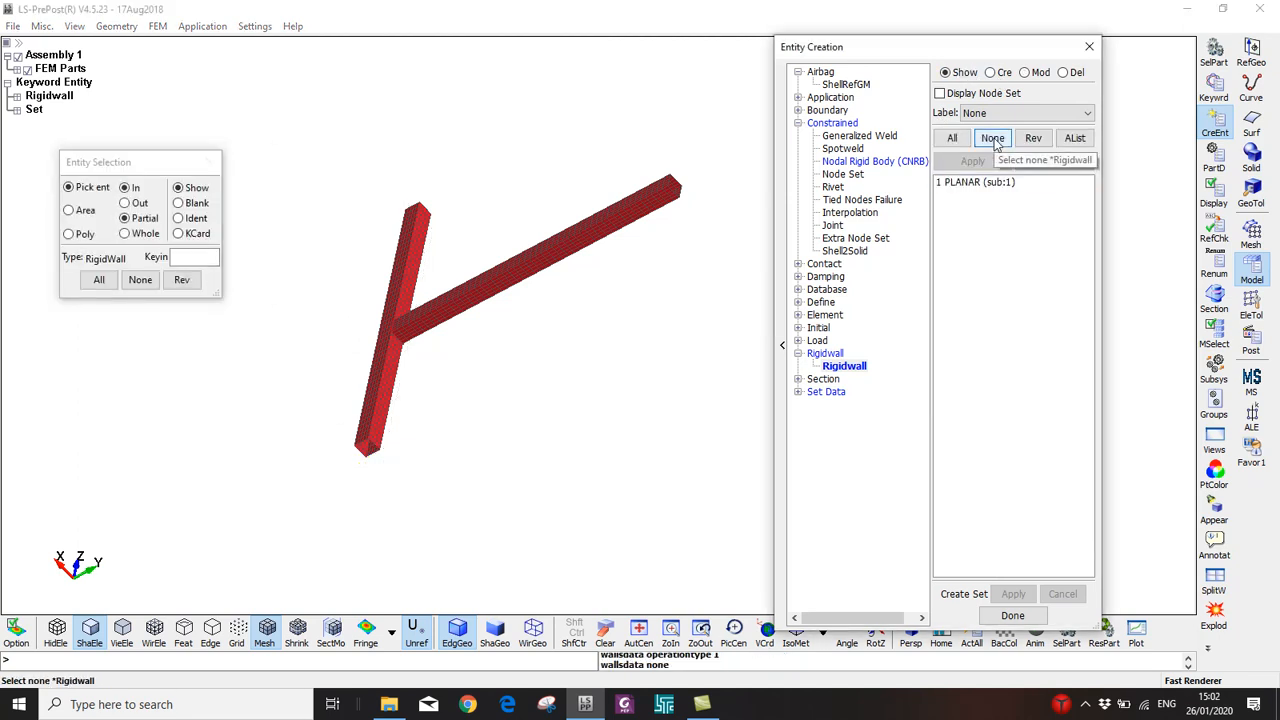
left_click(1089, 47)
Open a blank INITIAL_VELOCITY_GENERATION card from the full list of keywords
left_click(1214, 88)
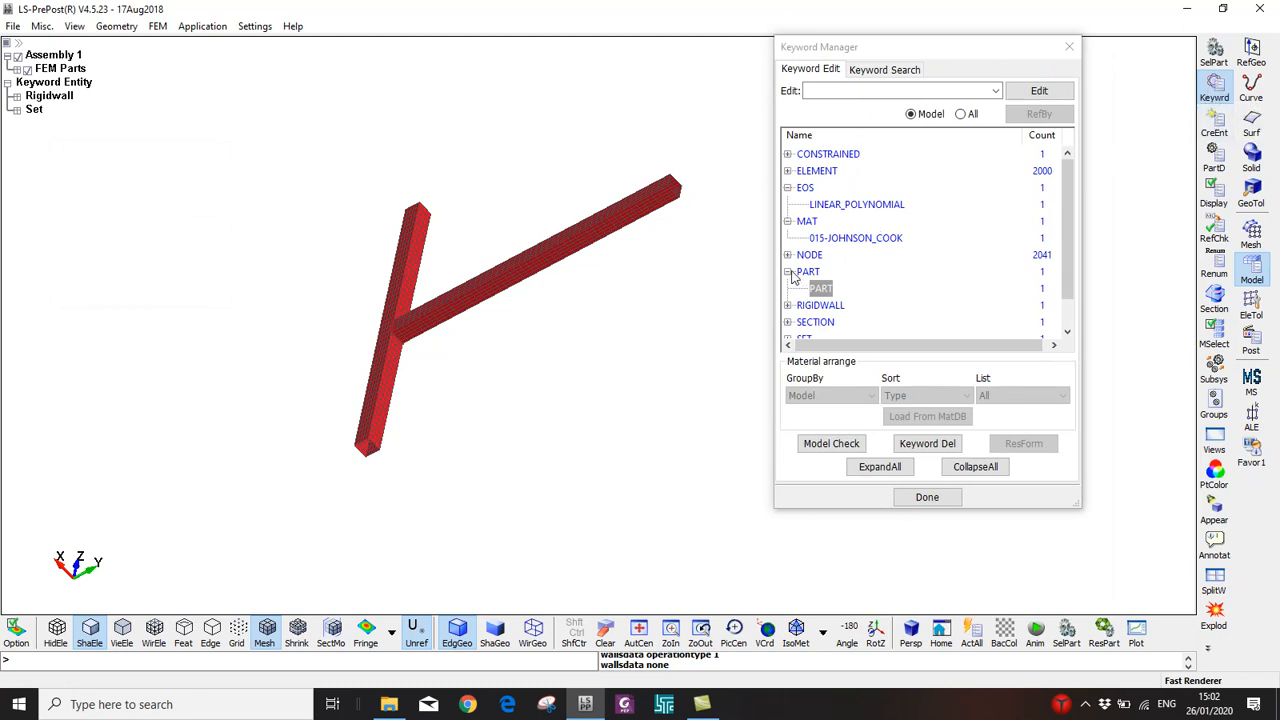
left_click(788, 271)
left_click(788, 221)
left_click(788, 187)
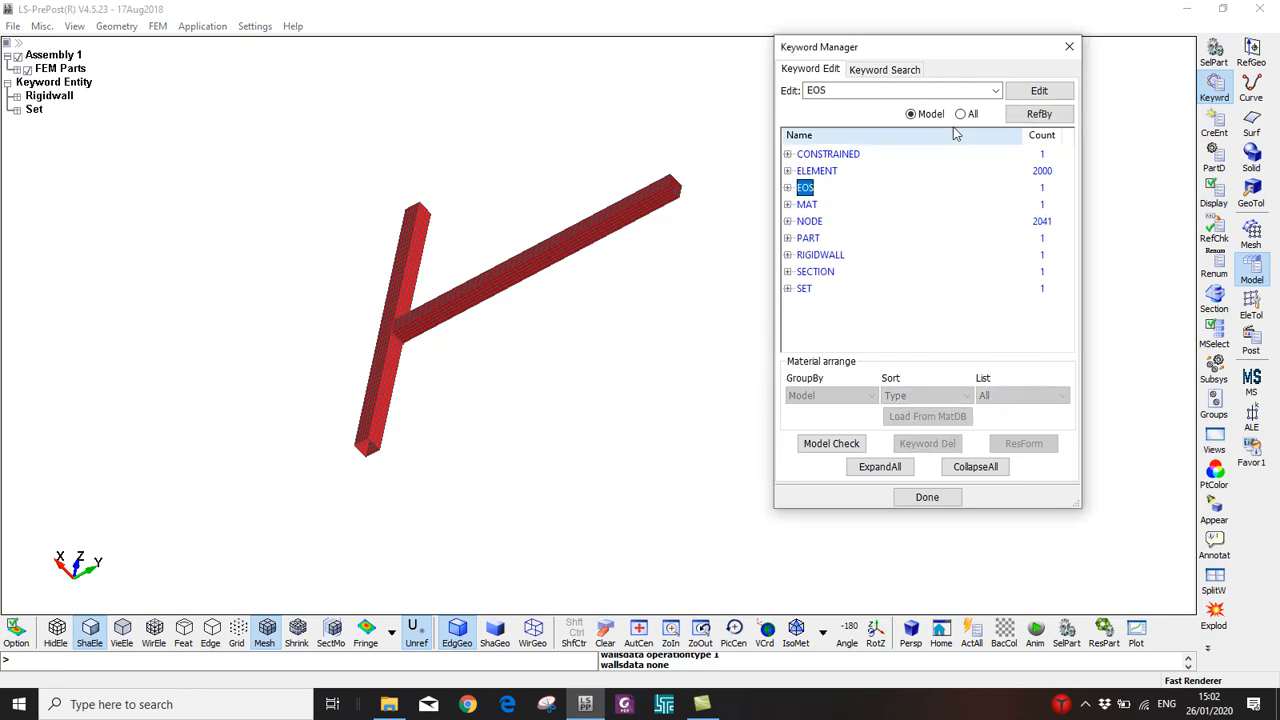
left_click(960, 114)
left_click(788, 154)
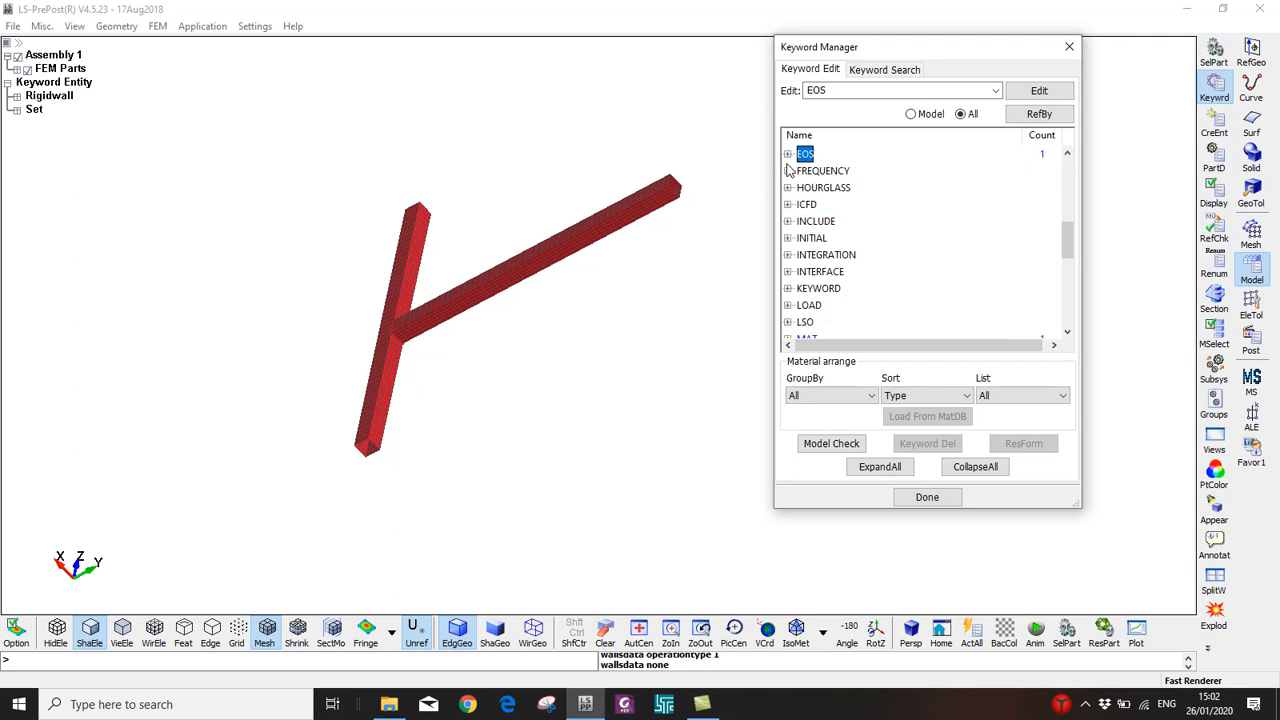
double_click(812, 240)
scroll(835, 280, "down", 4)
scroll(836, 282, "down", 8)
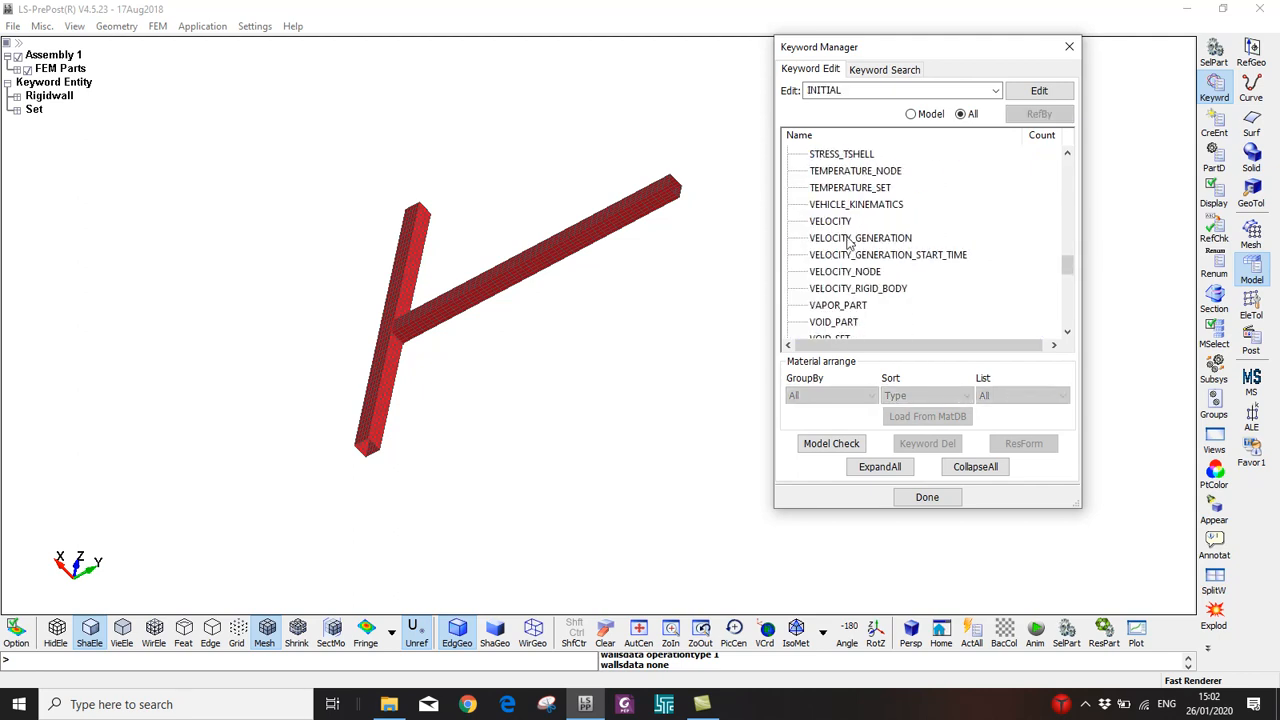
double_click(848, 242)
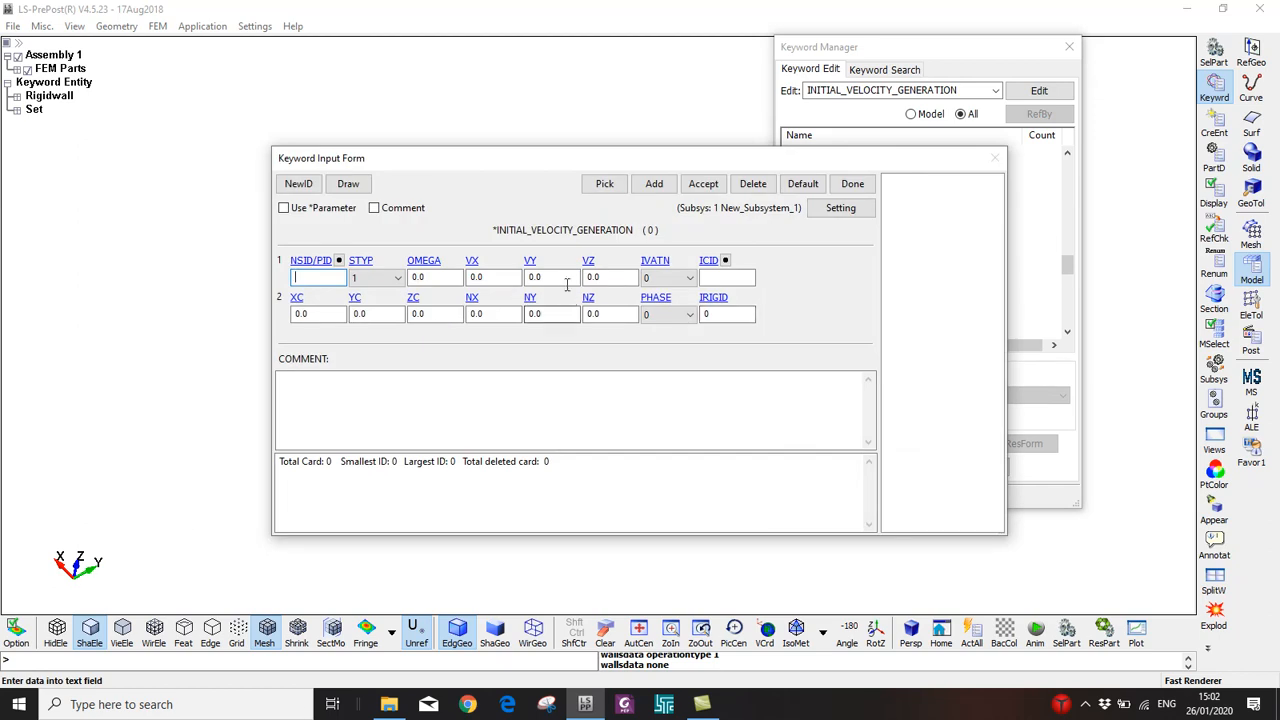
Give part 1 an initial VY velocity of -100 using set type 2, then save and close the card
left_click(552, 277)
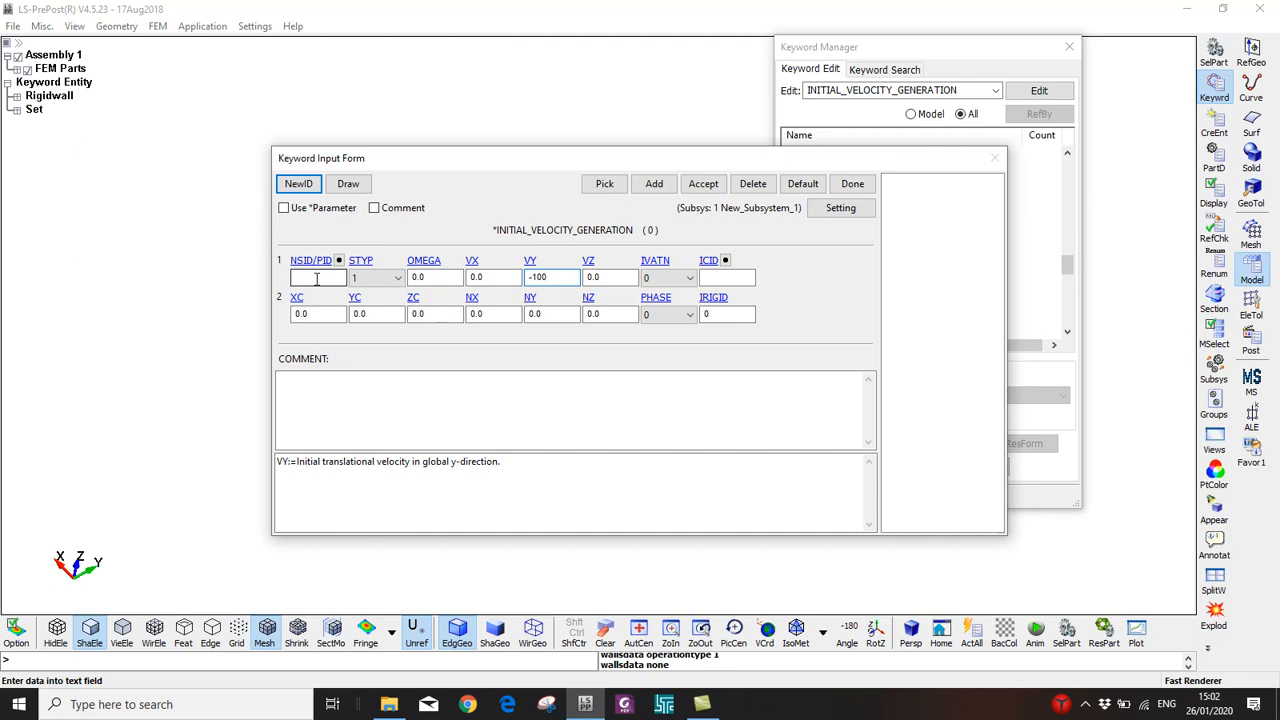
left_click(361, 262)
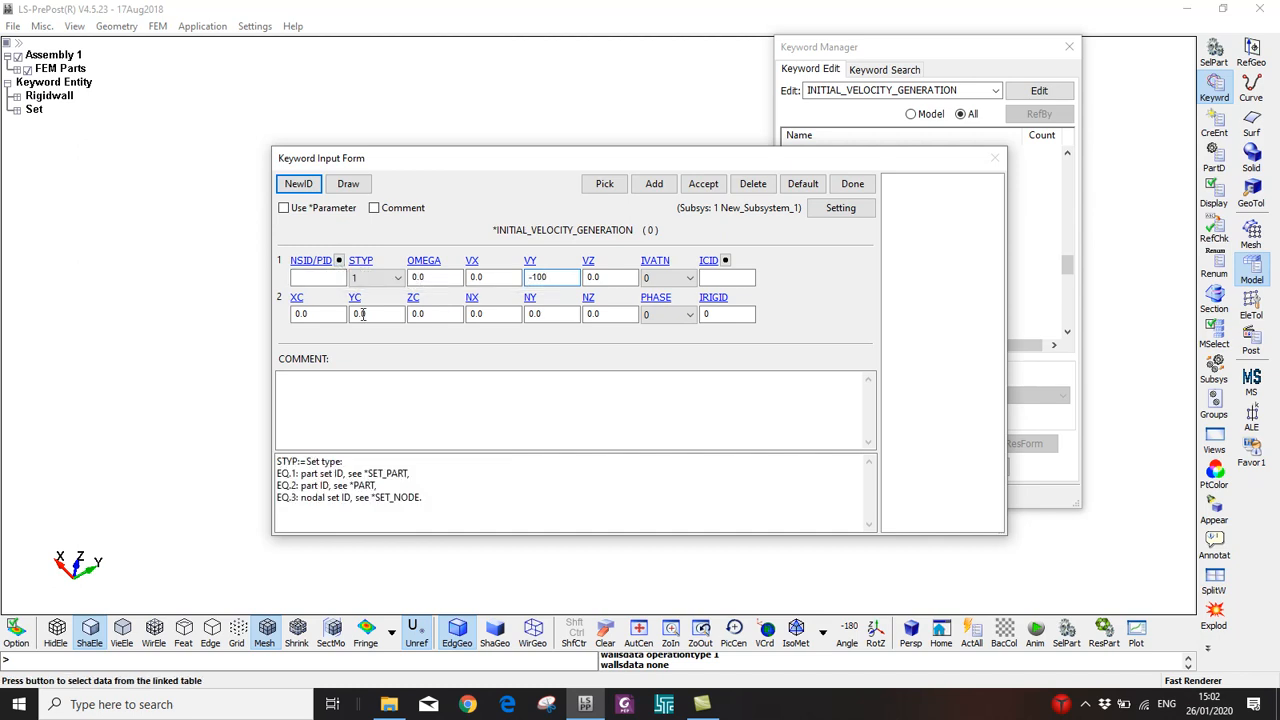
left_click(372, 277)
left_click(372, 305)
left_click(339, 260)
double_click(1031, 417)
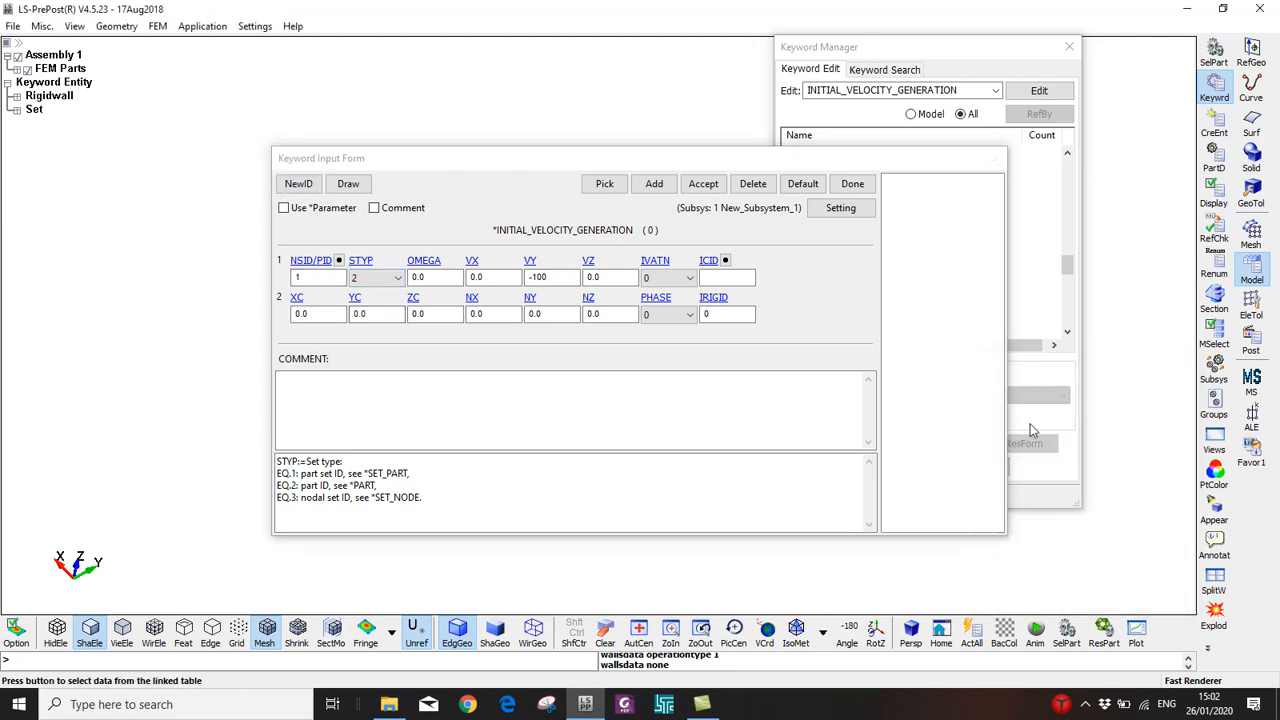
left_click(705, 186)
left_click(852, 184)
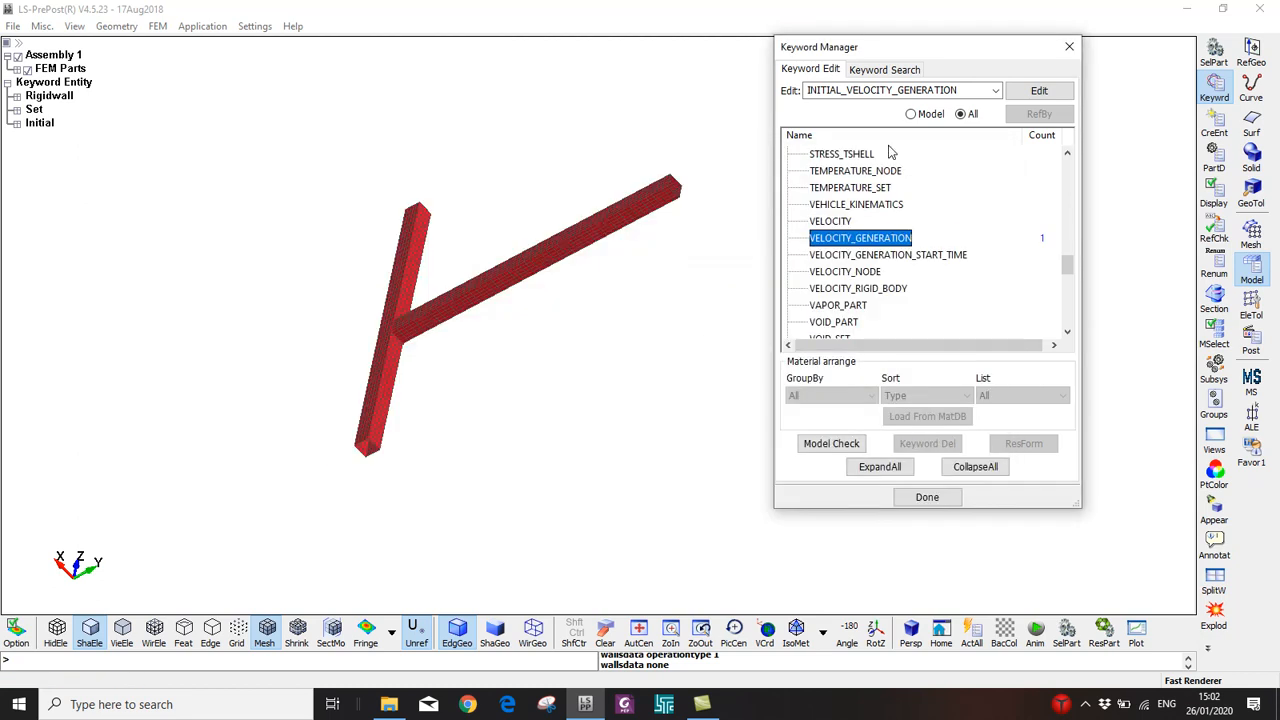
Review the keywords defined in the model and collapse the INITIAL group
left_click(911, 114)
left_click(800, 218)
left_click(788, 204)
left_click(806, 205)
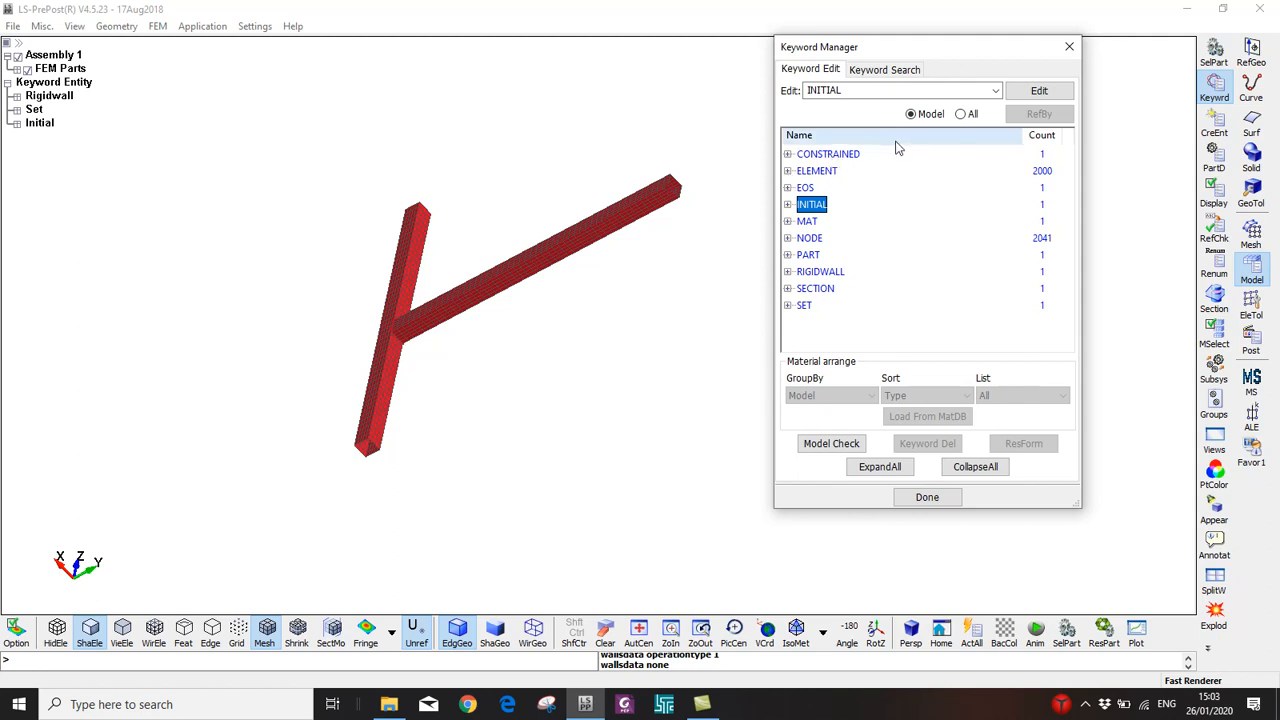
Open a blank CONTACT_AUTOMATIC_SINGLE_SURFACE card from the full list of keywords
left_click(961, 114)
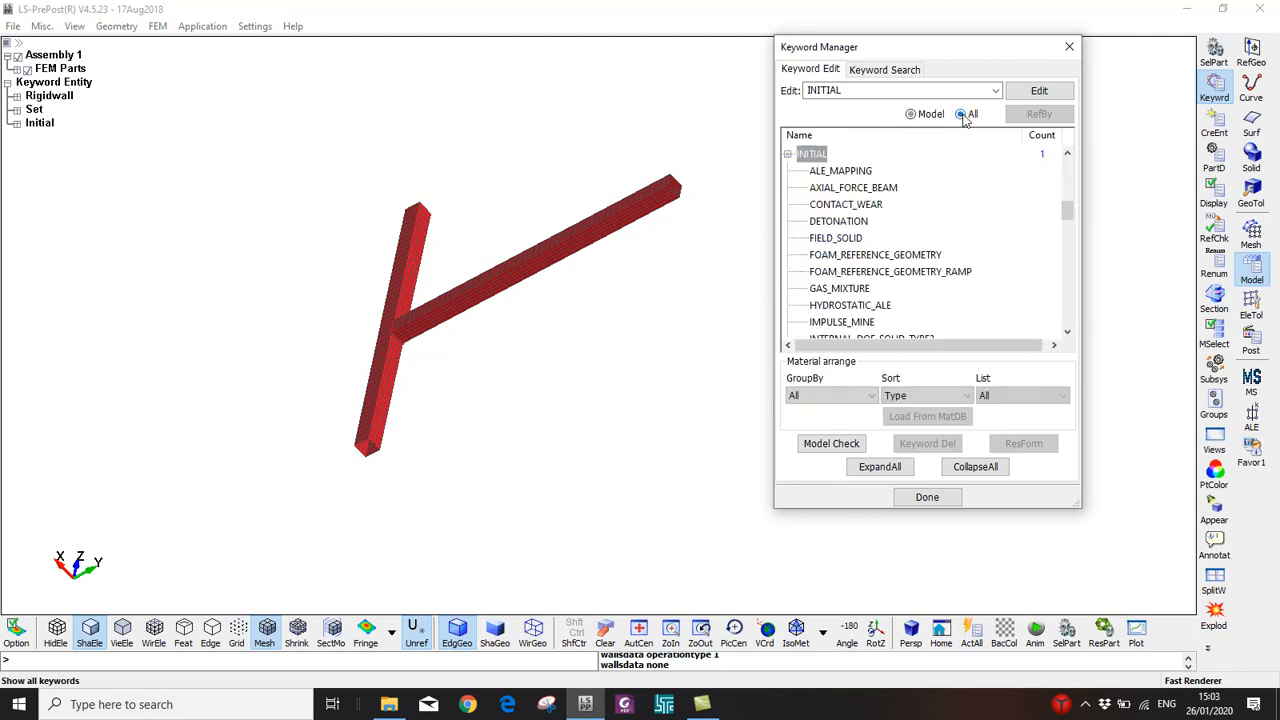
left_click(788, 154)
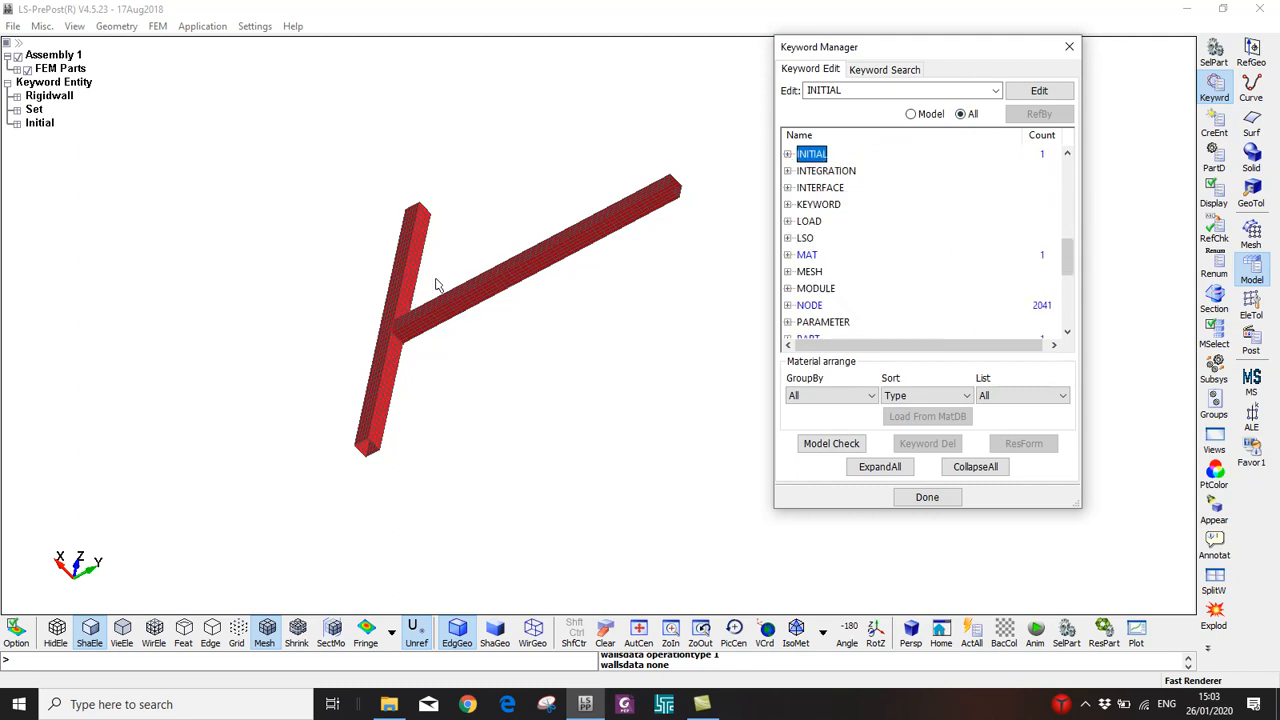
scroll(868, 198, "up", 8)
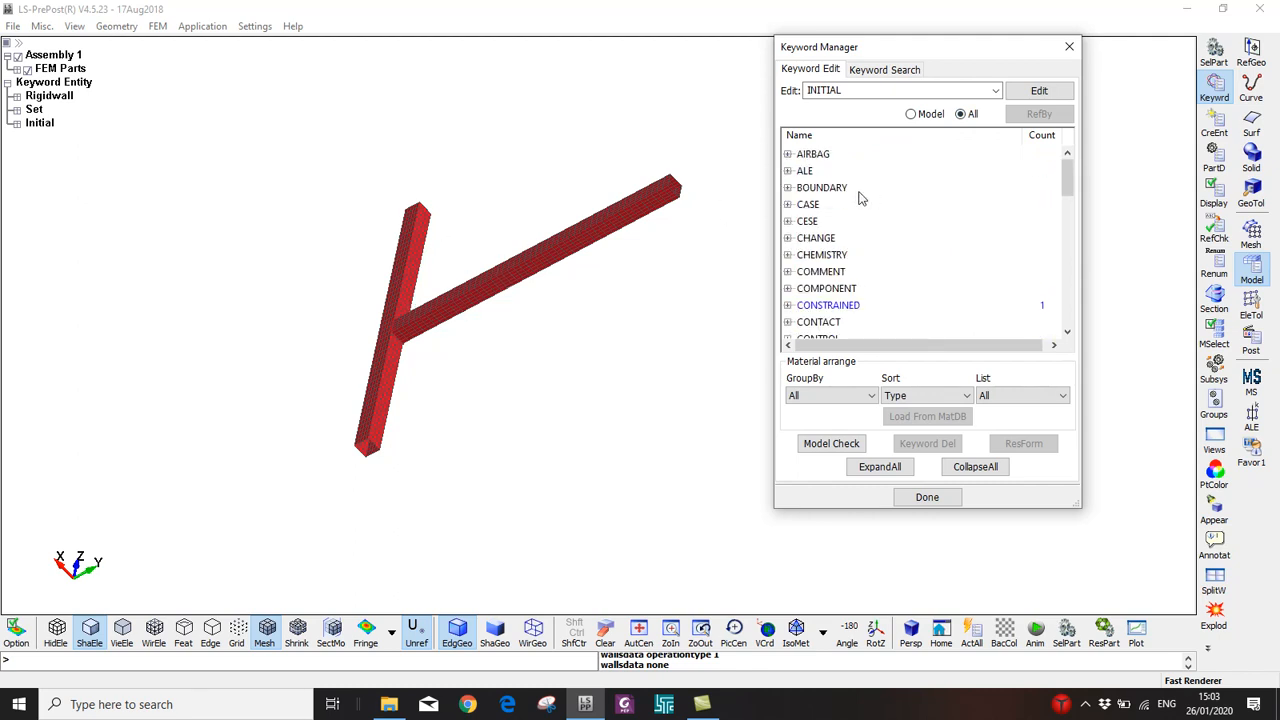
scroll(808, 290, "down", 1)
left_click(788, 271)
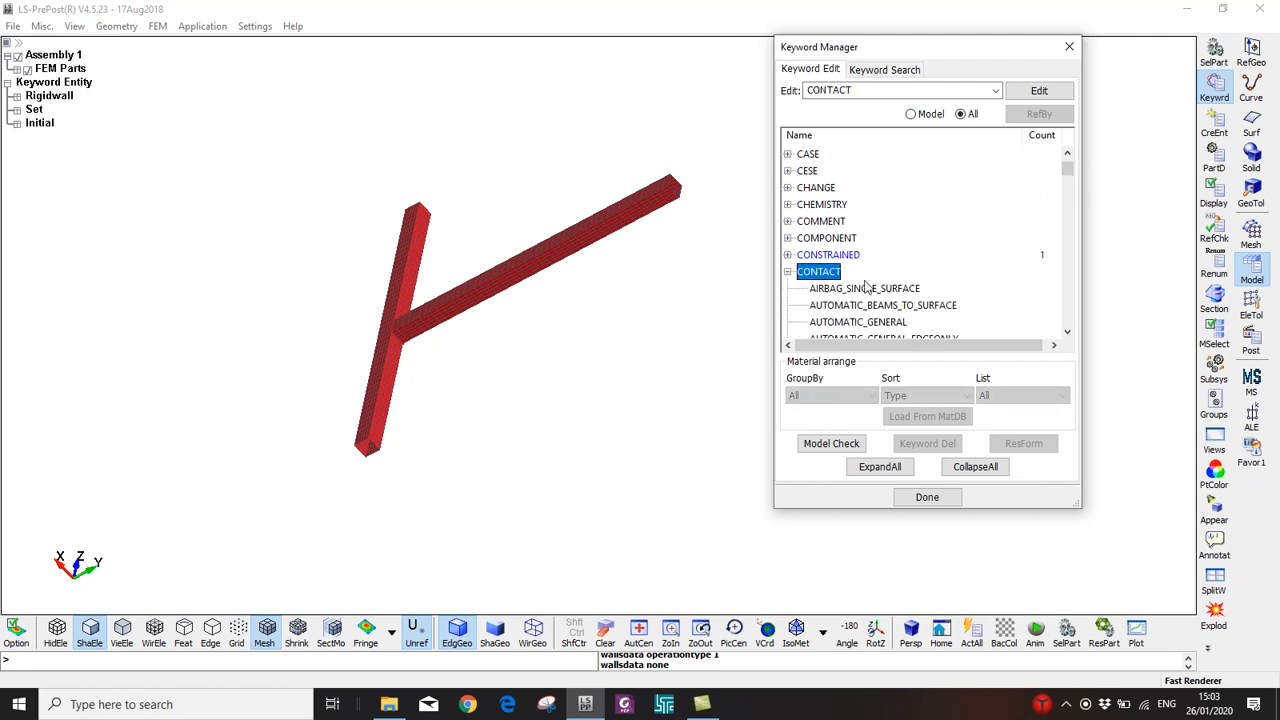
scroll(868, 287, "down", 3)
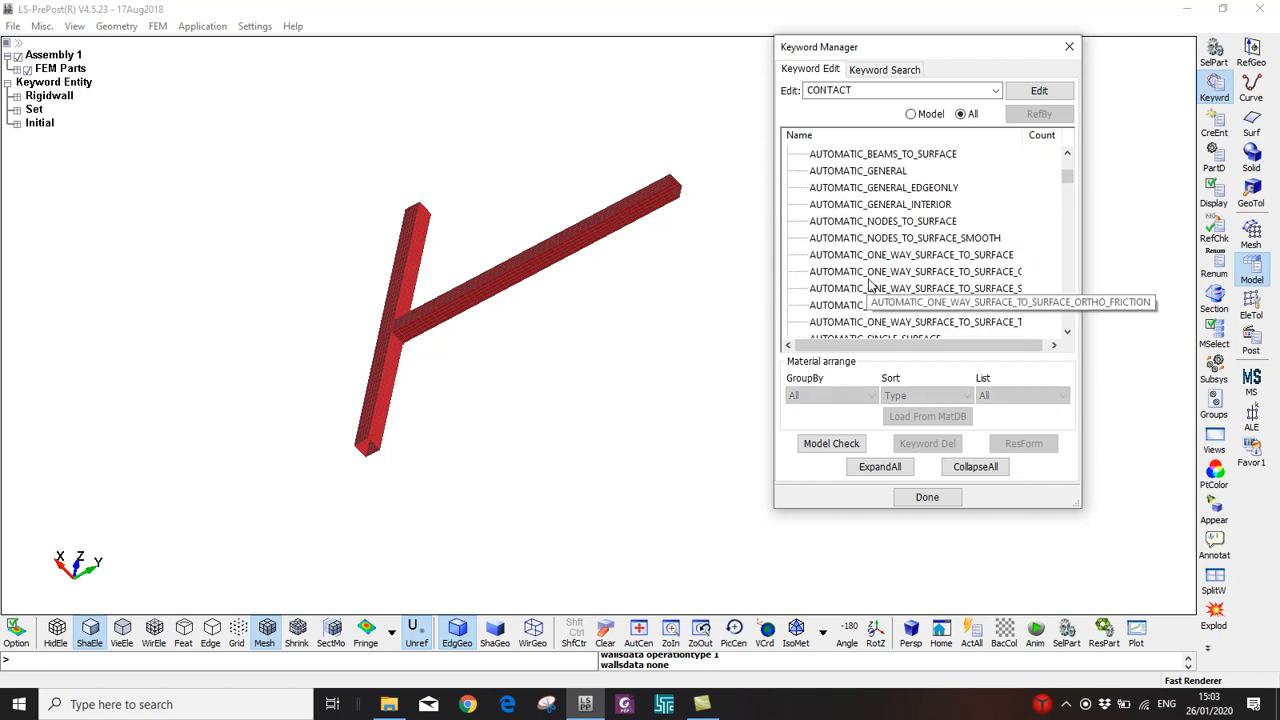
scroll(873, 209, "down", 1)
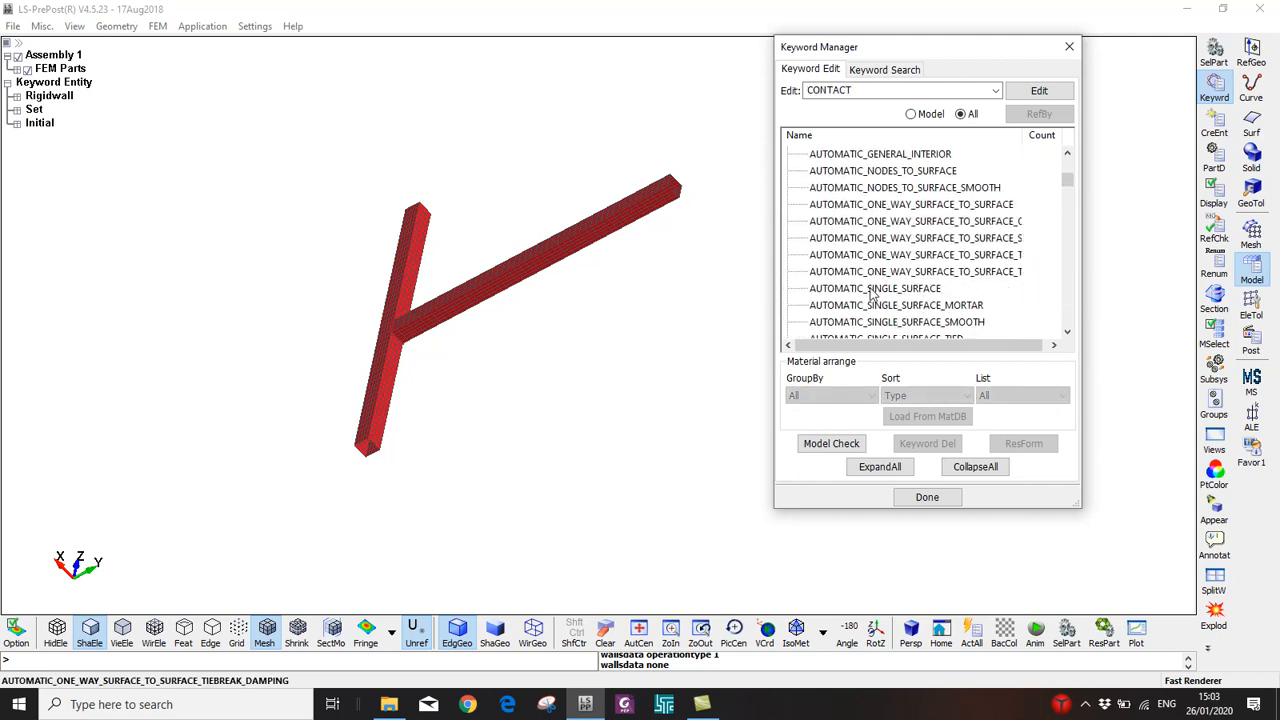
scroll(872, 165, "up", 1)
scroll(870, 198, "down", 2)
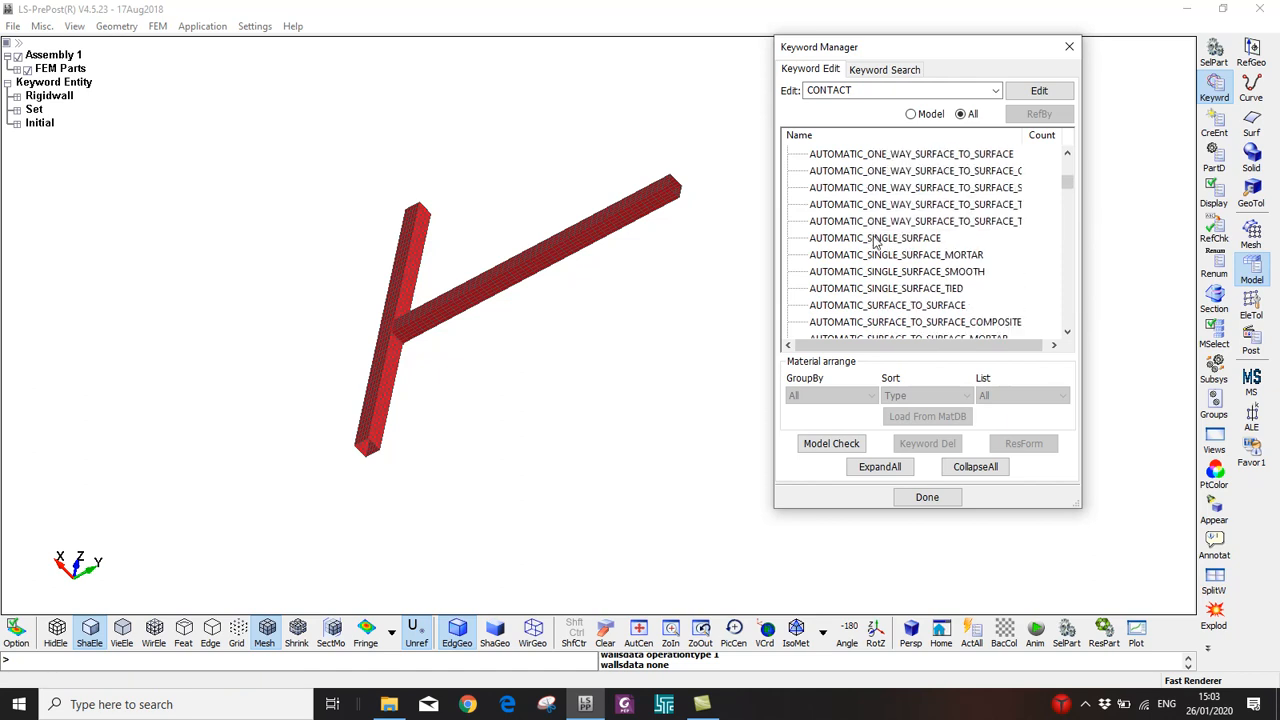
scroll(873, 241, "up", 1)
left_click(868, 288)
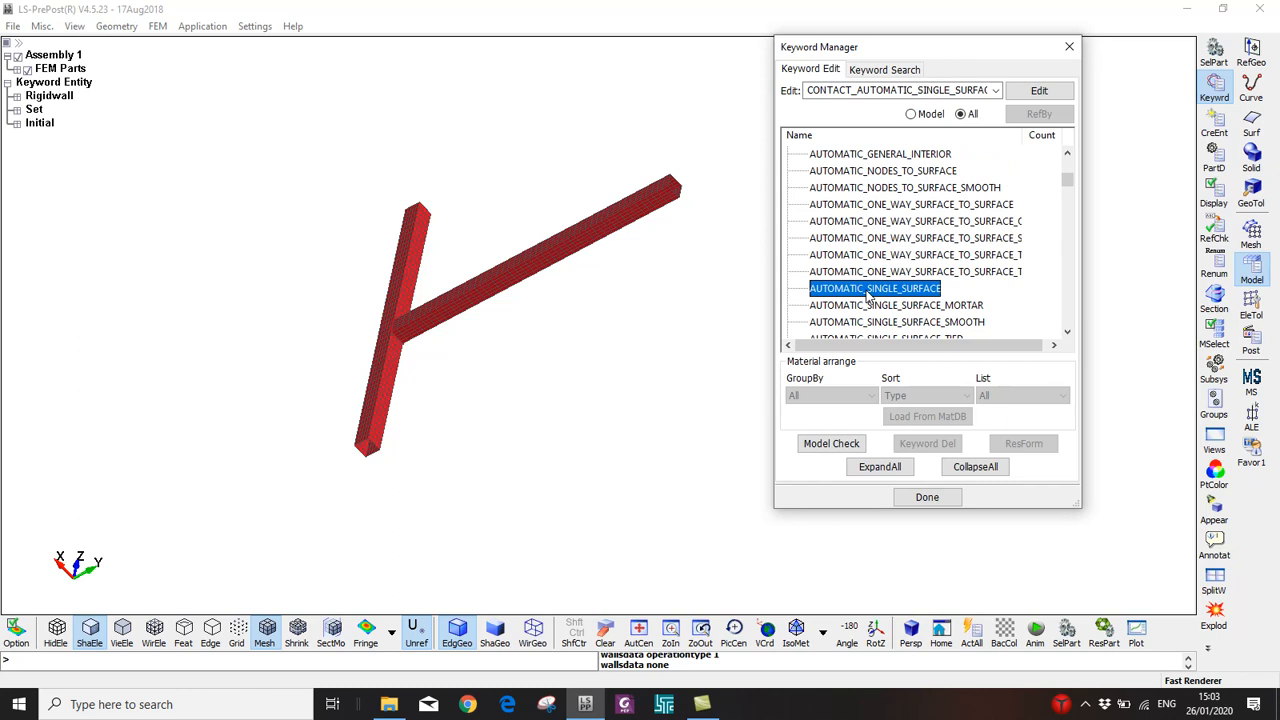
double_click(868, 290)
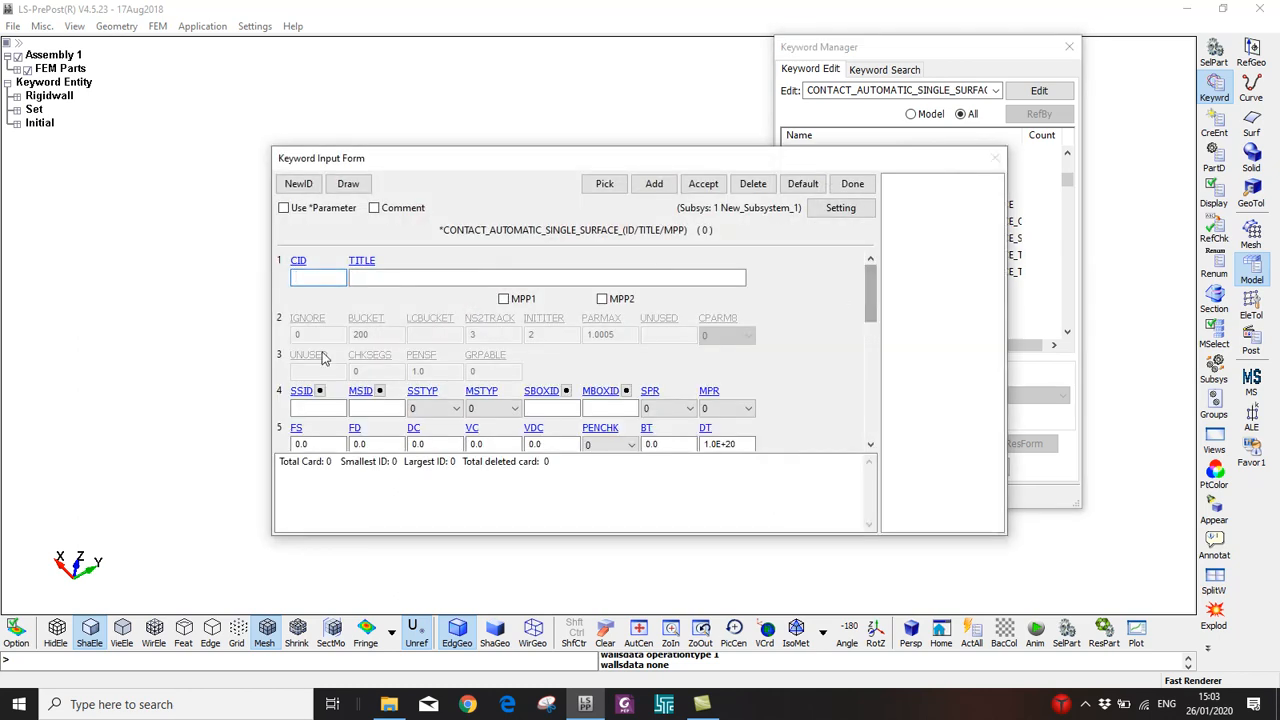
Give the contact card a new ID and the title Self Contact, leave SSID blank to include all parts, then save and close it
left_click(298, 183)
left_click(367, 277)
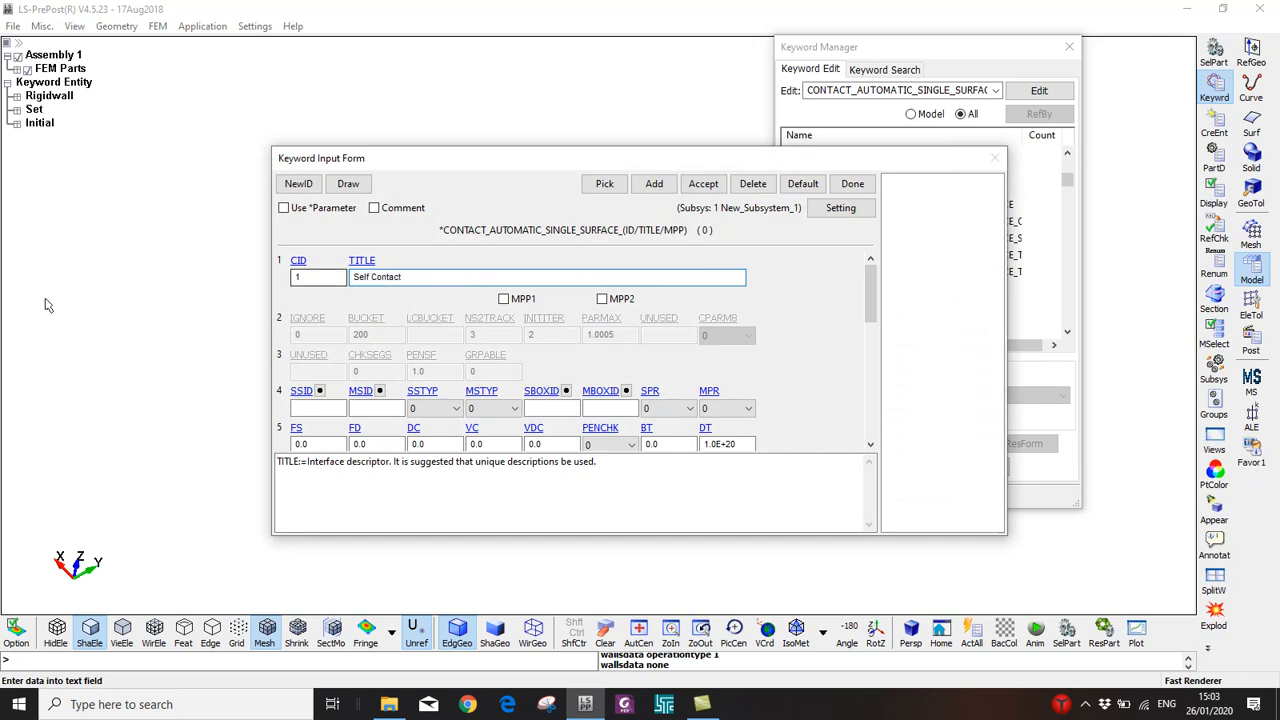
left_click(318, 392)
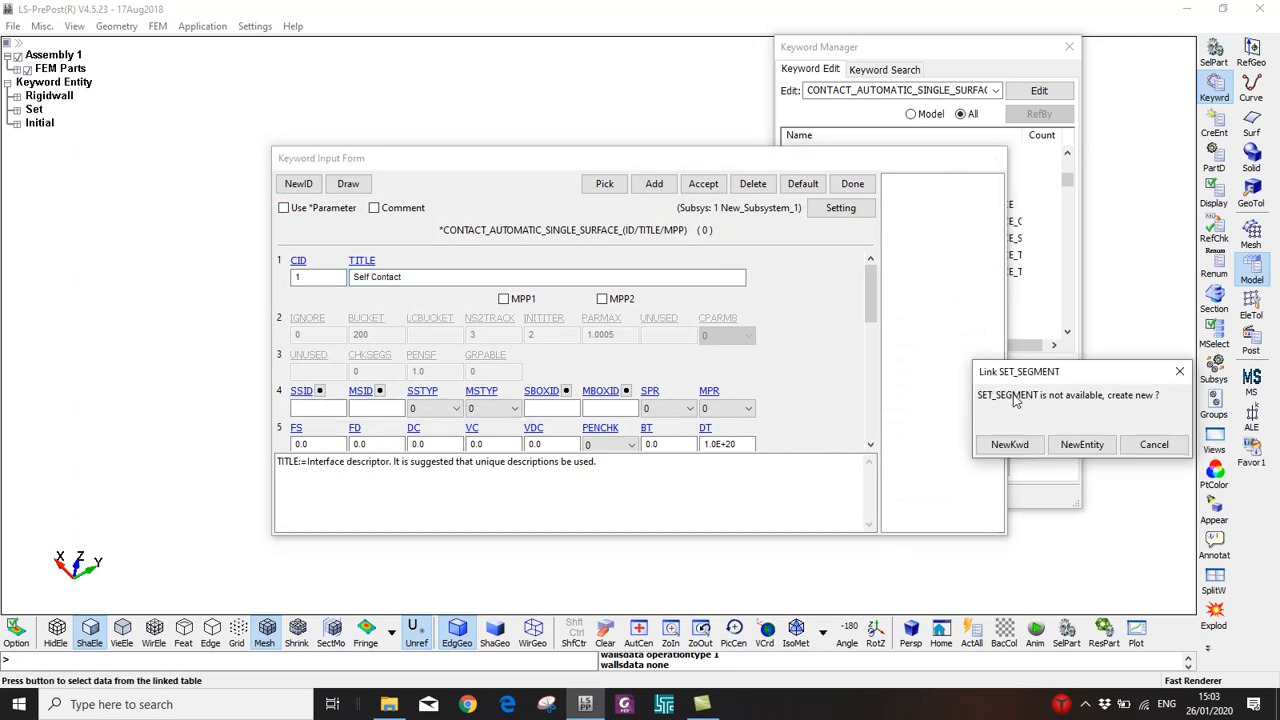
left_click(1180, 371)
left_click(335, 409)
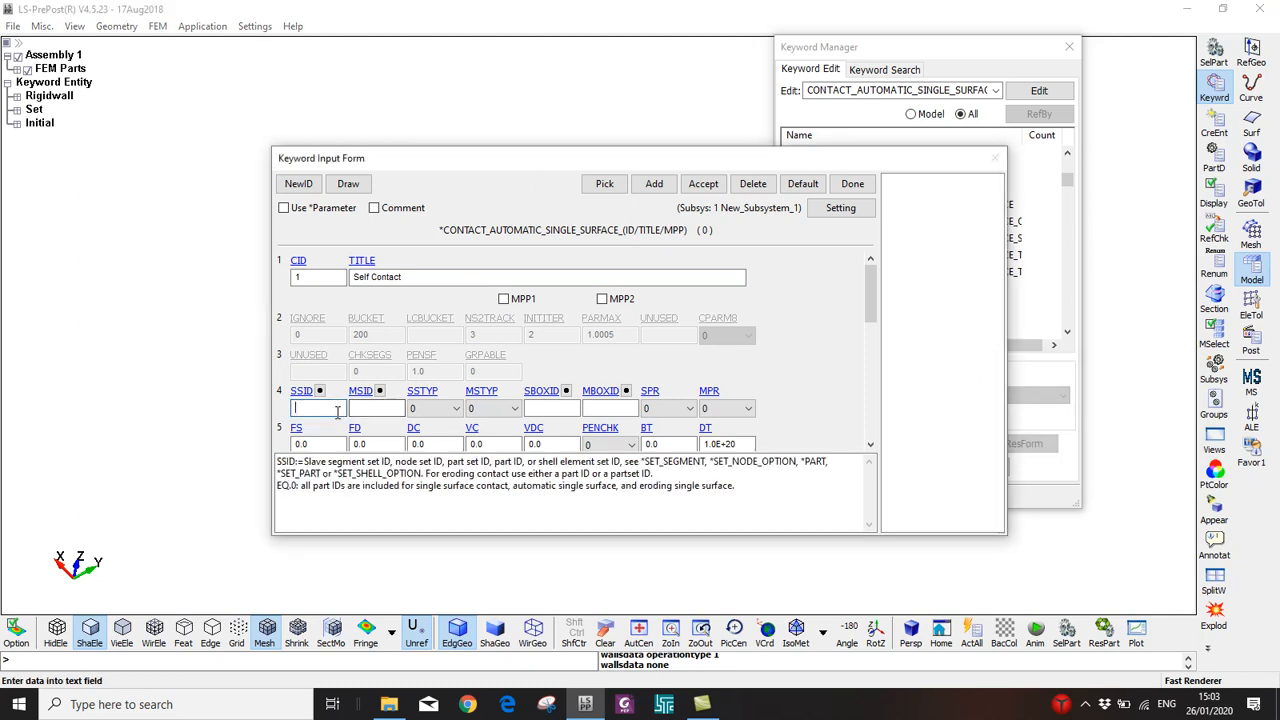
left_click_drag(300, 486, 483, 498)
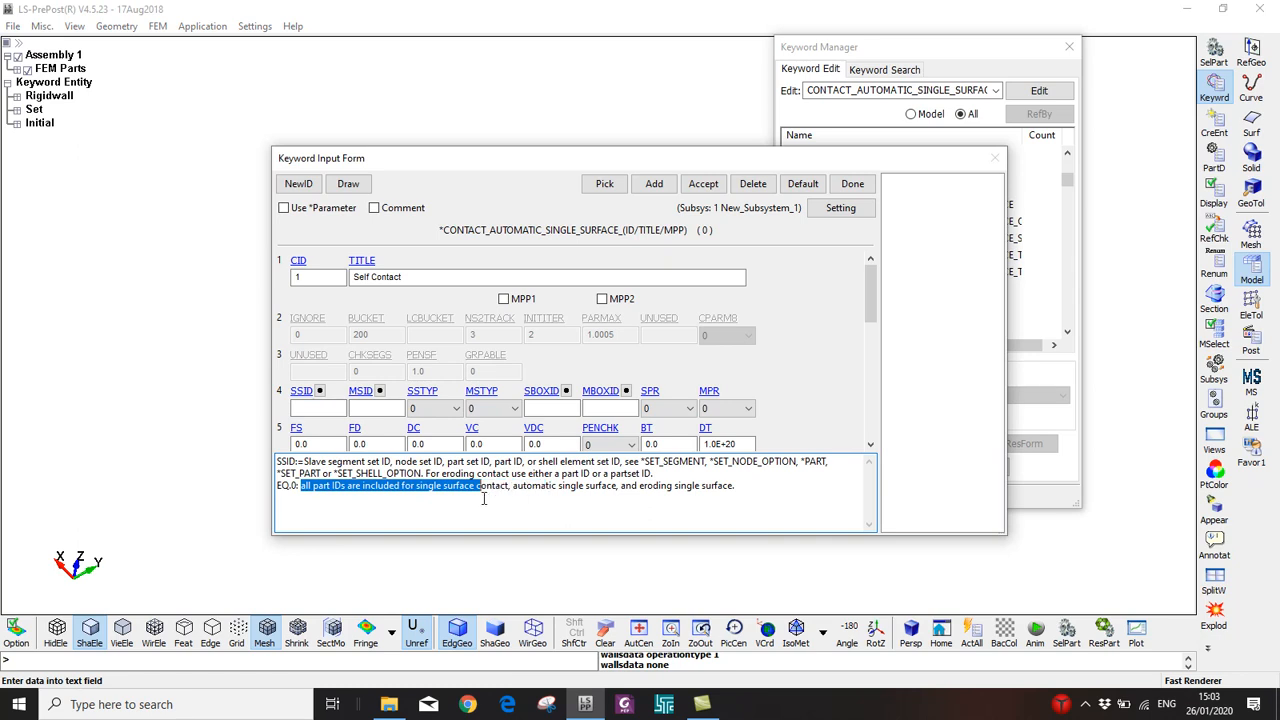
left_click(703, 184)
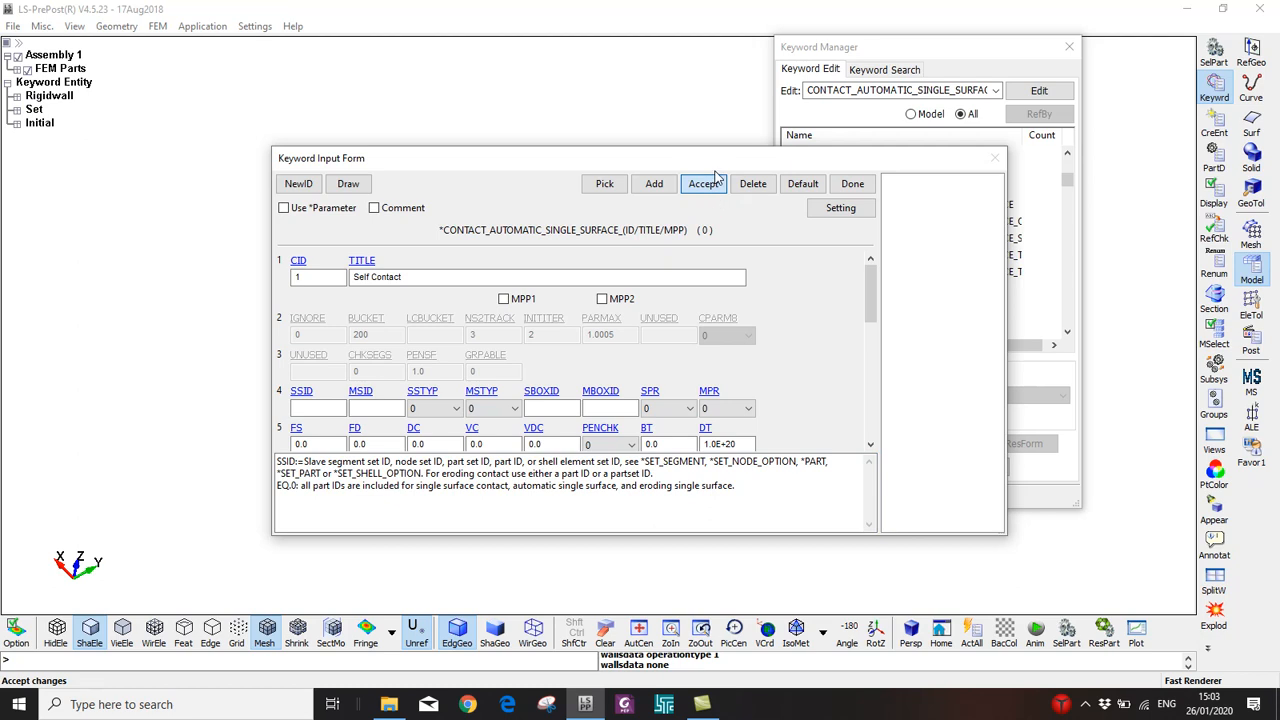
left_click(713, 181)
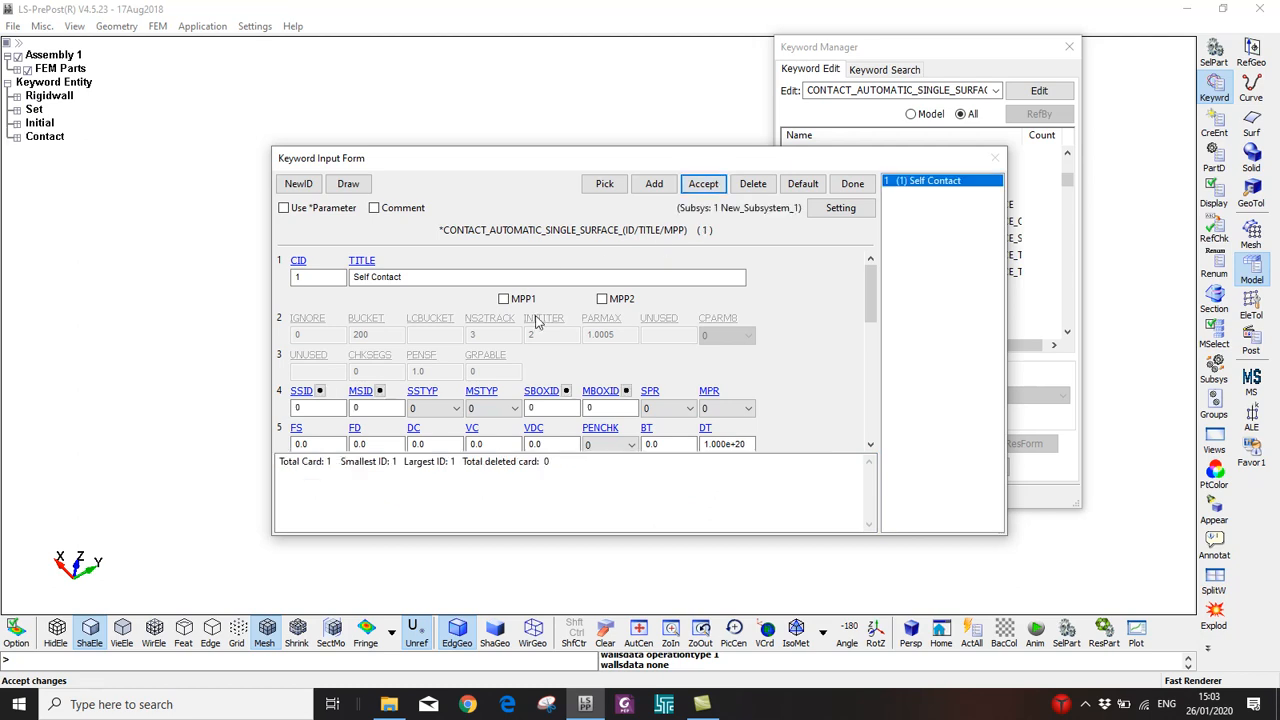
left_click(850, 184)
Rotate the tube model to a tilted view and list only the keywords defined in the model
left_click_drag(483, 380, 410, 340, "ctrl")
scroll(868, 203, "up", 1)
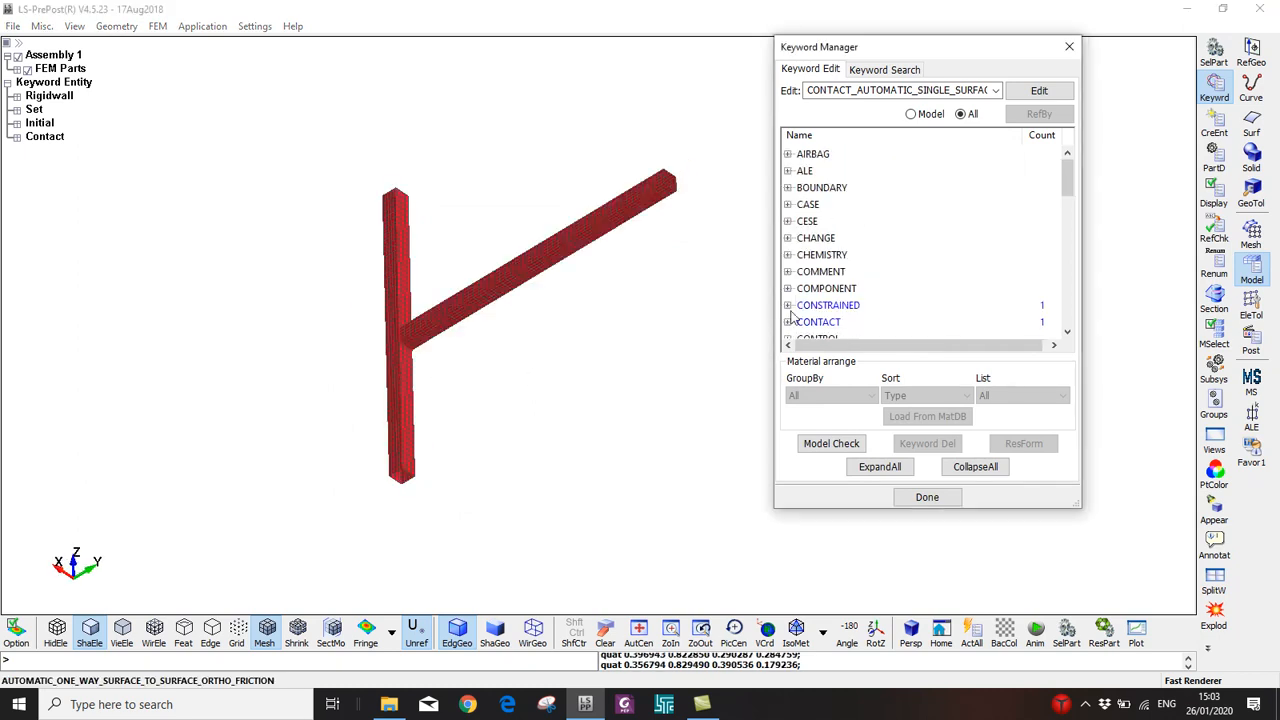
left_click(921, 114)
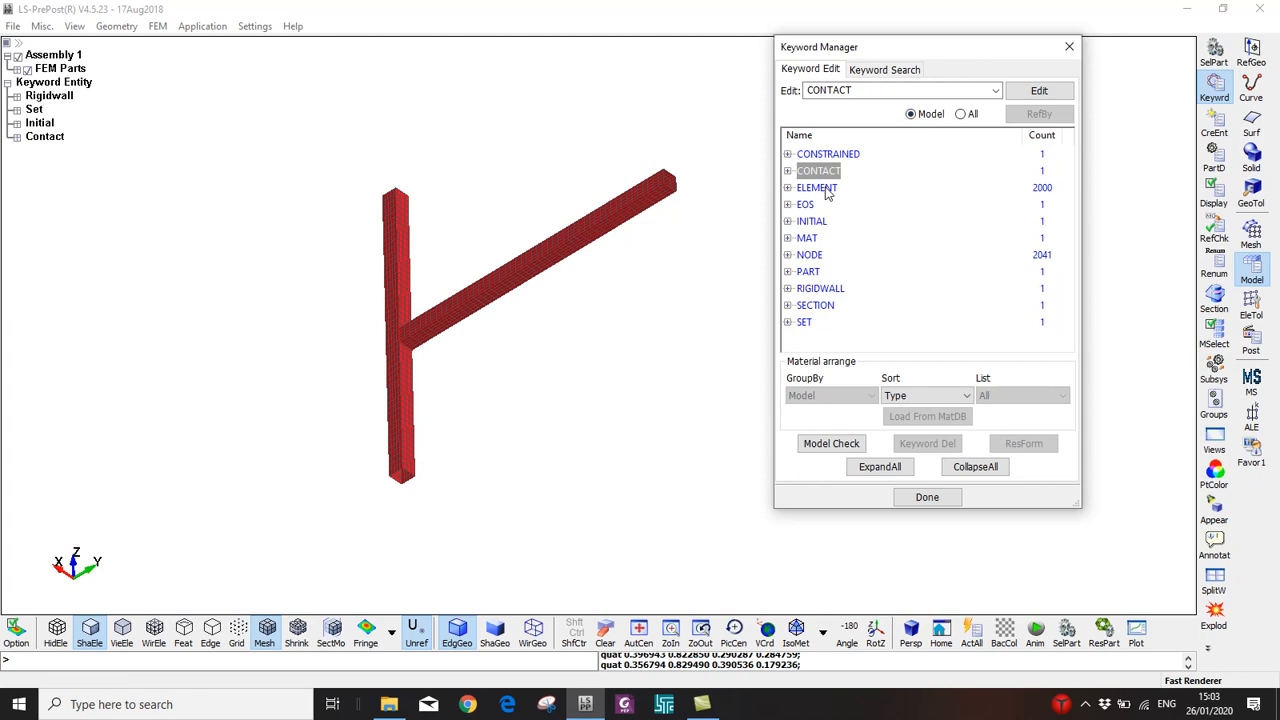
Open a blank CONTROL_TERMINATION card from the full list of keywords
left_click(961, 114)
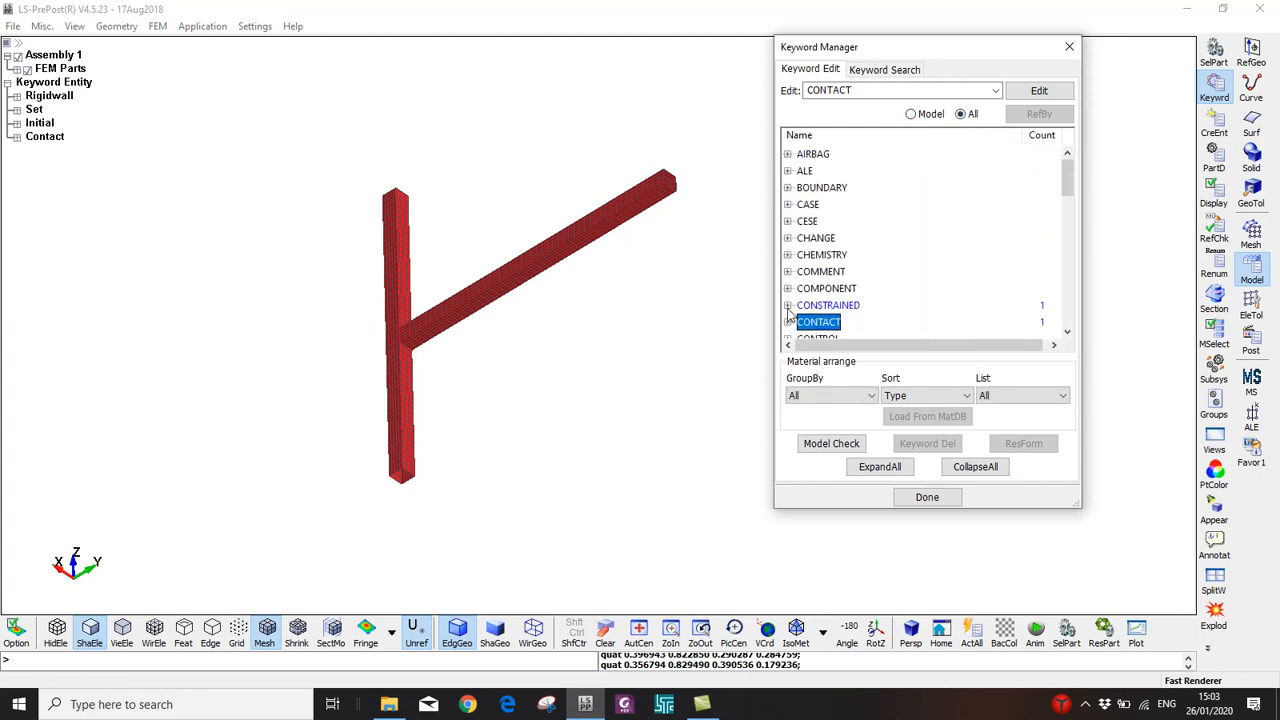
left_click(809, 205)
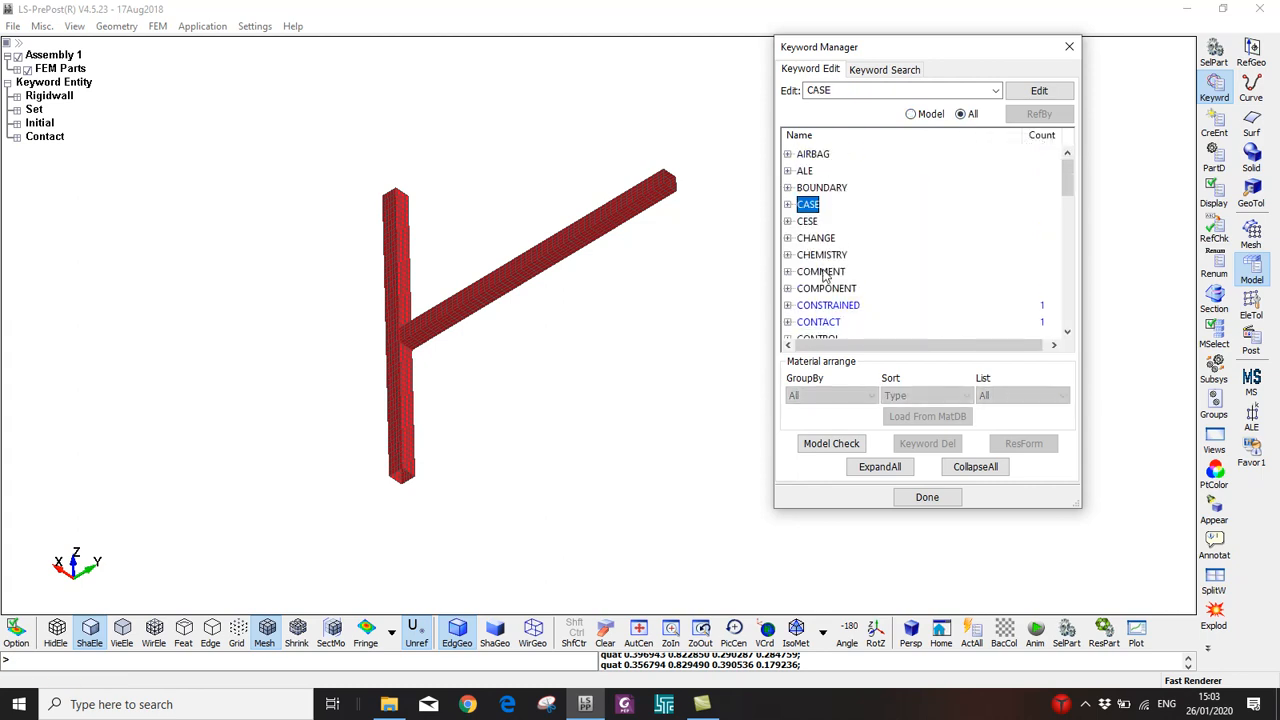
scroll(822, 268, "down", 6)
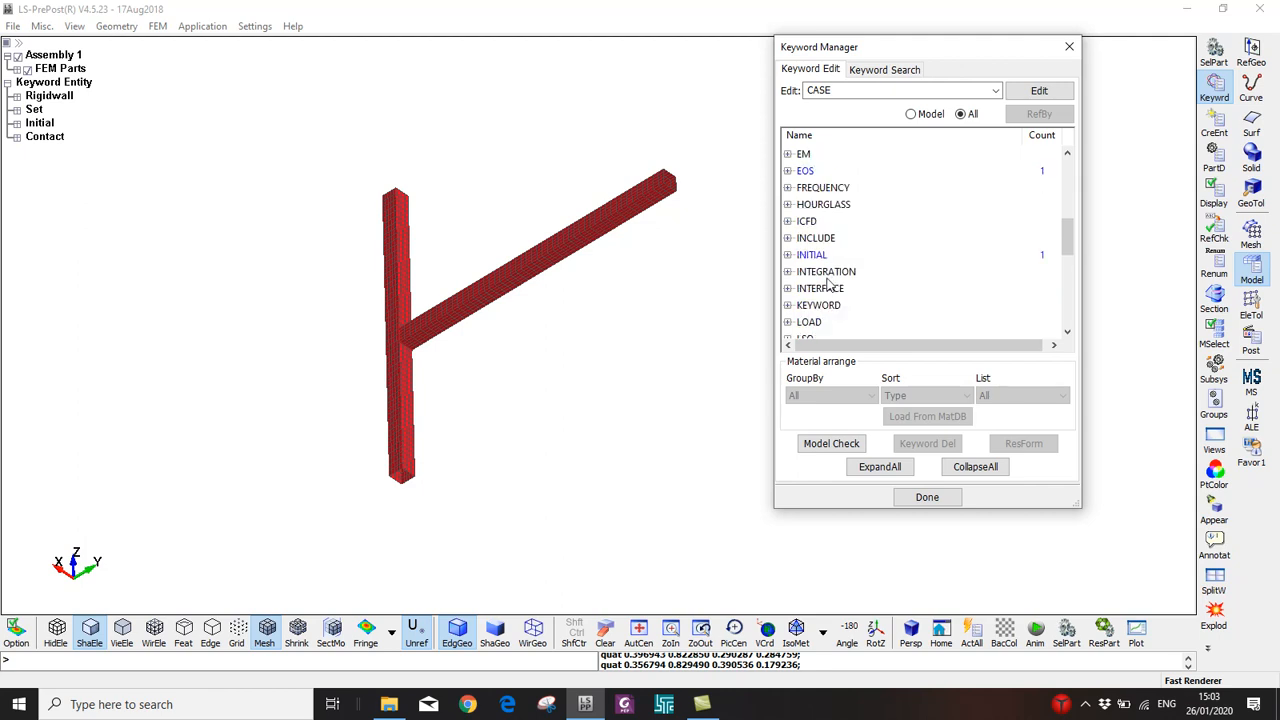
scroll(833, 305, "up", 6)
left_click(820, 257)
scroll(820, 270, "down", 1)
scroll(820, 270, "down", 2)
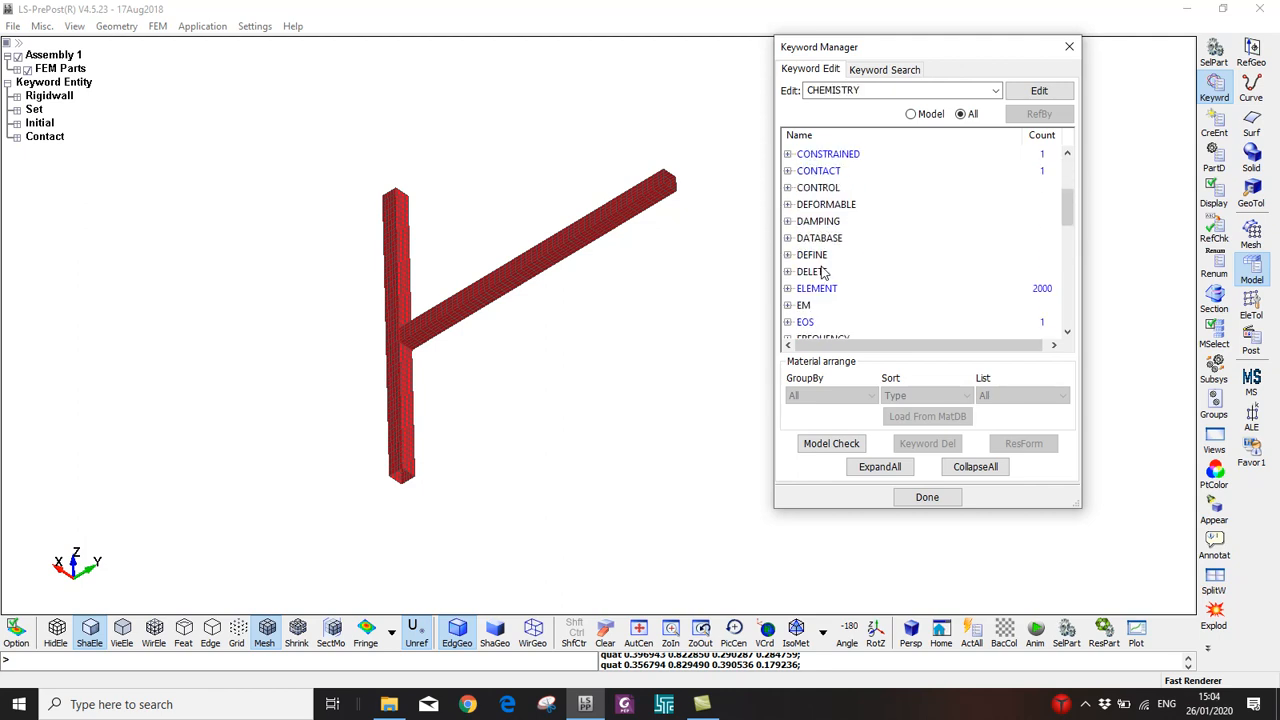
double_click(820, 188)
scroll(840, 243, "down", 16)
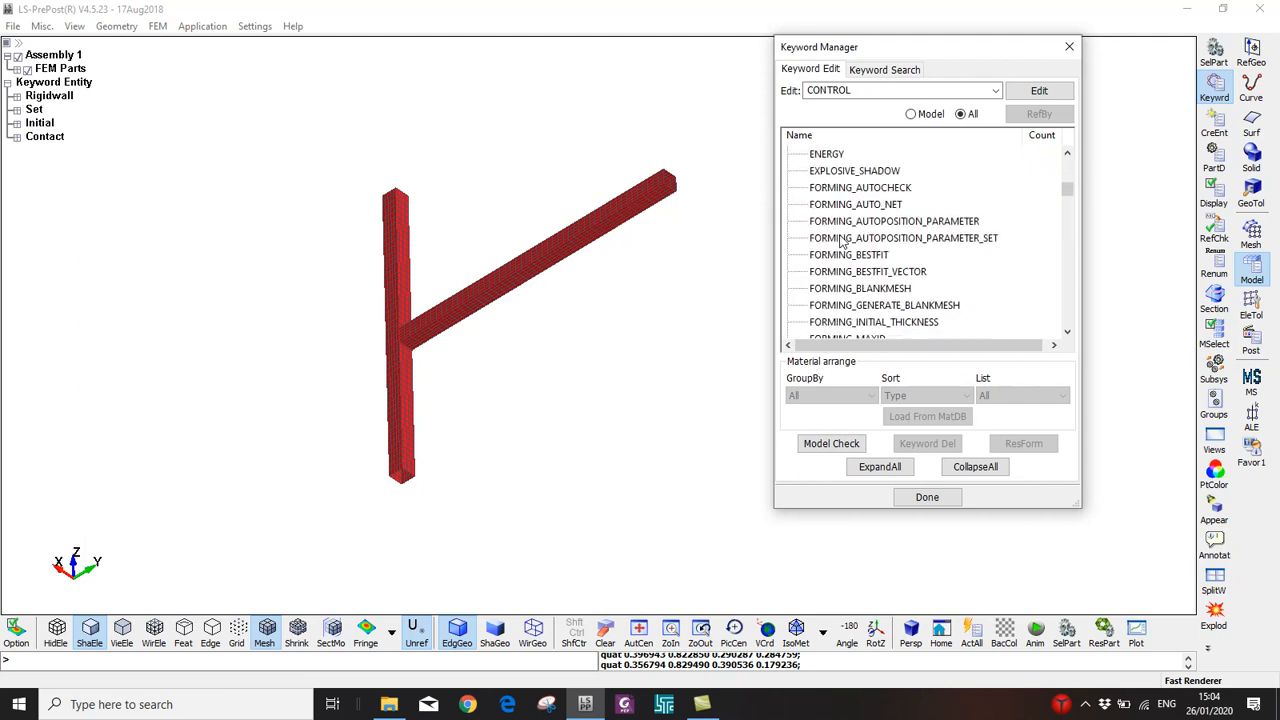
scroll(843, 243, "down", 16)
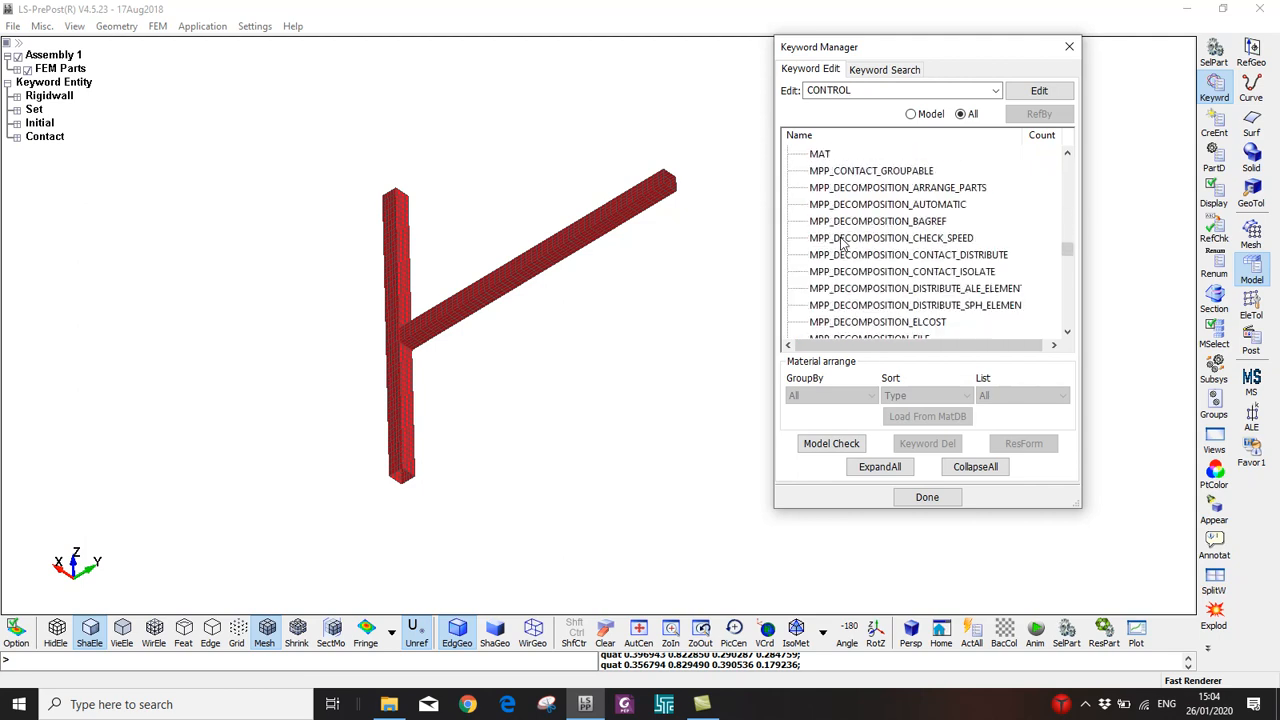
scroll(841, 243, "down", 18)
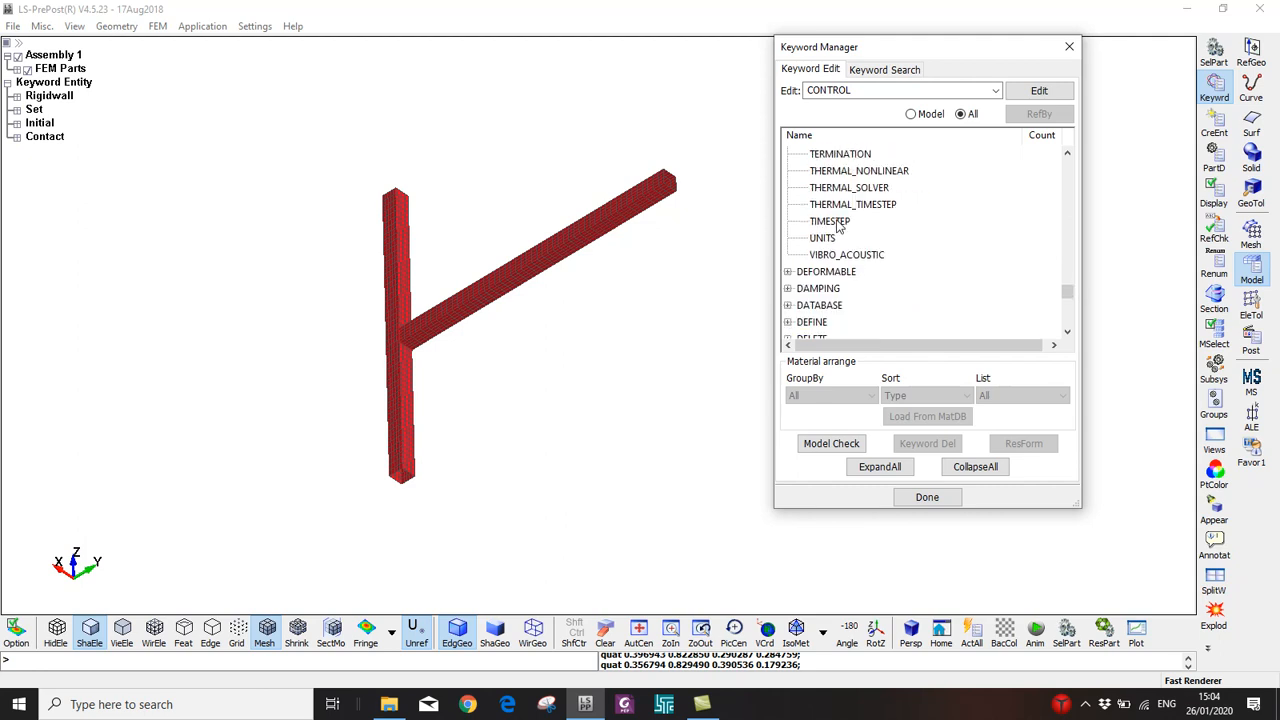
double_click(840, 154)
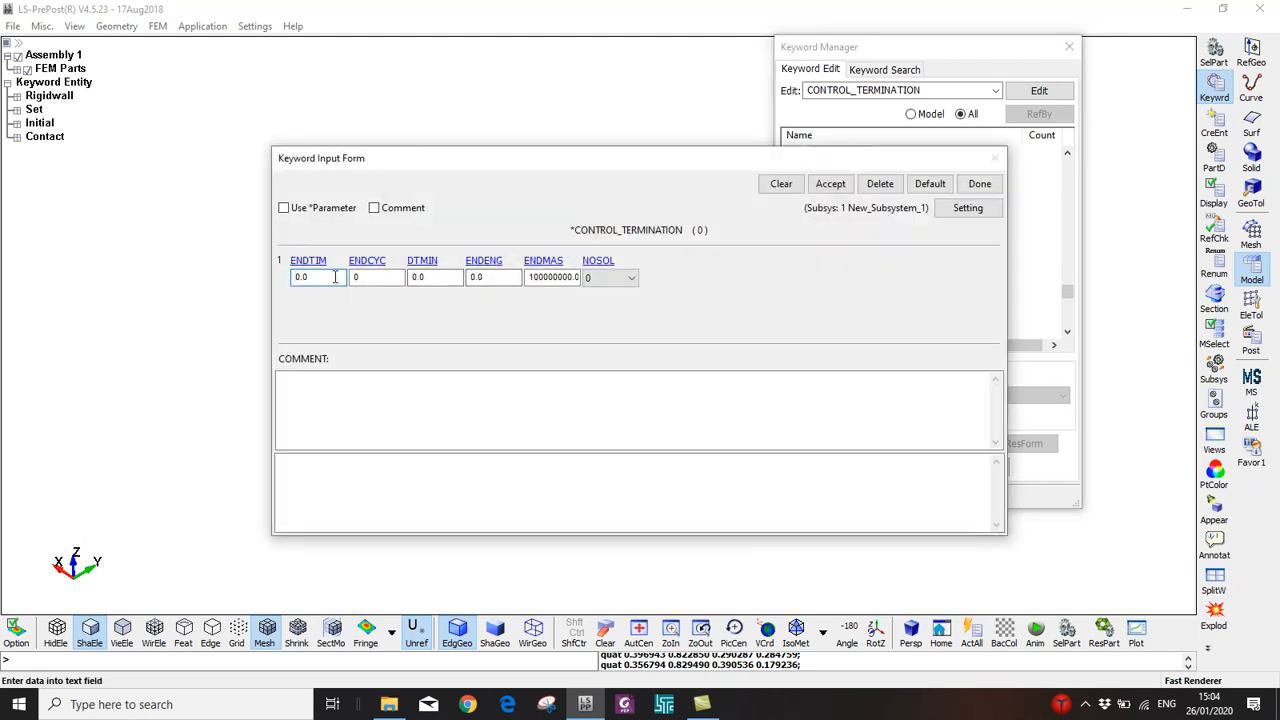
Set the termination time ENDTIM to 0.010, then save and close the card
left_click(335, 278)
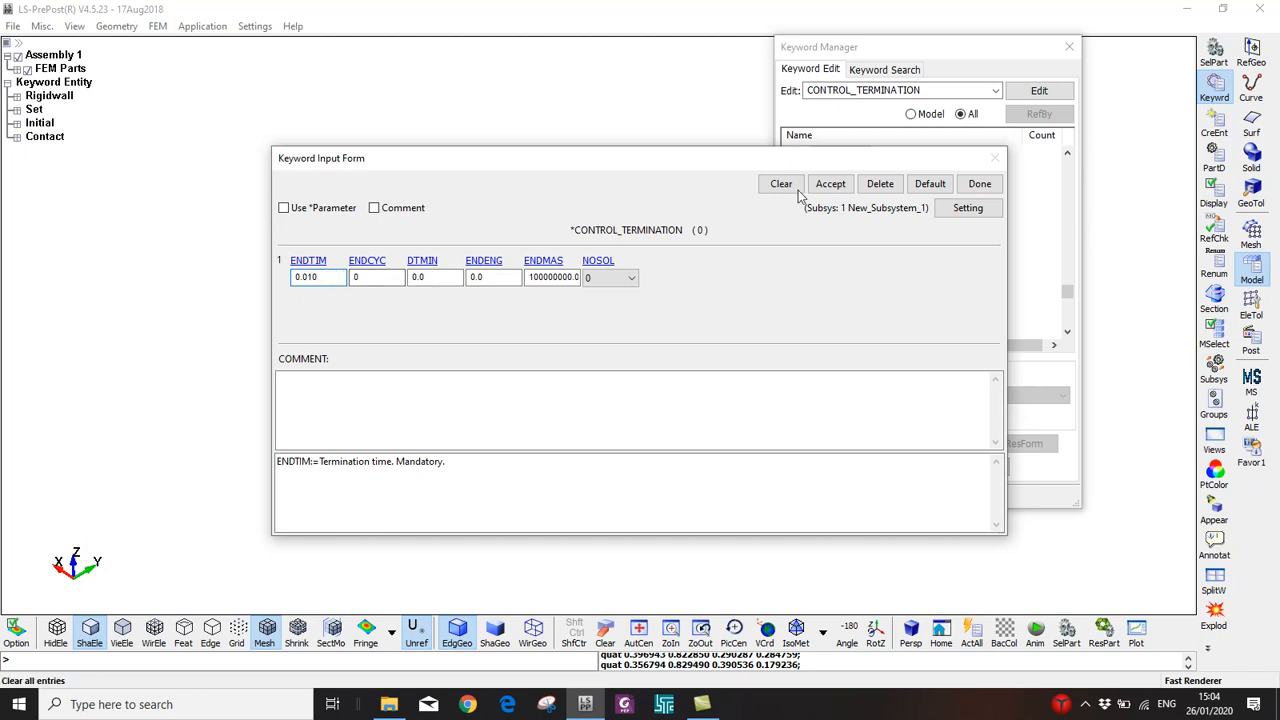
left_click(831, 185)
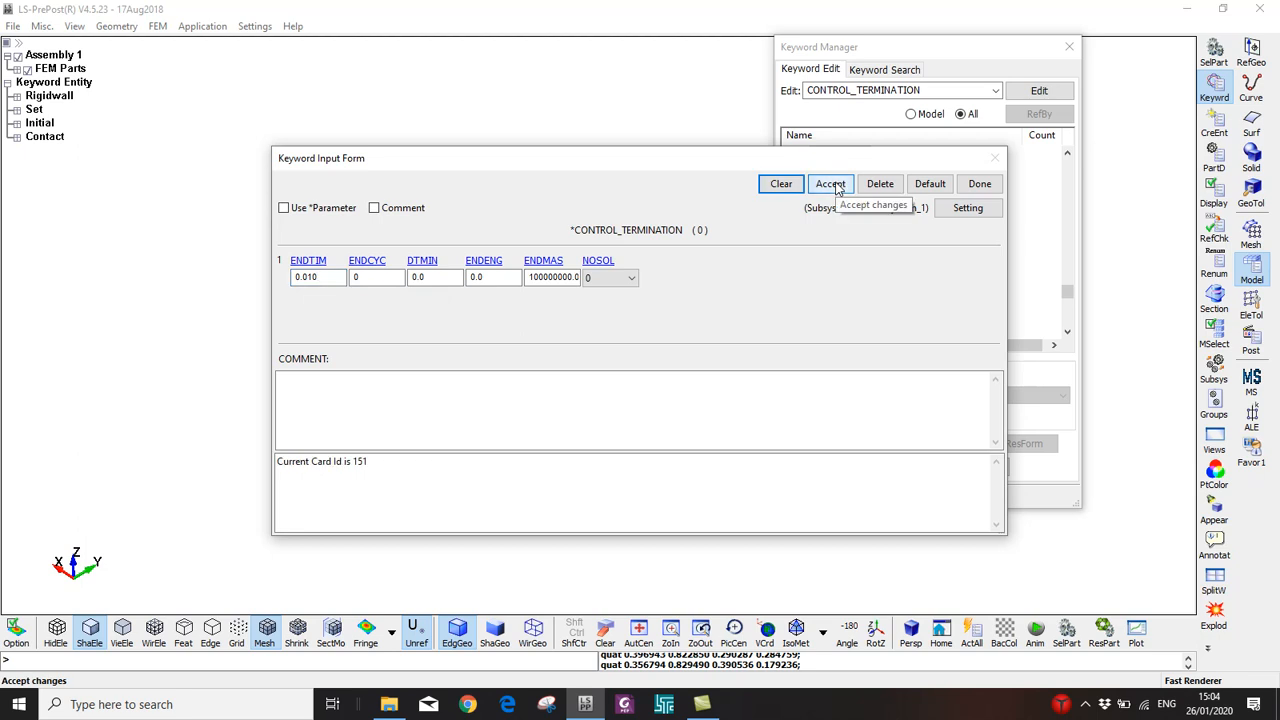
left_click(979, 184)
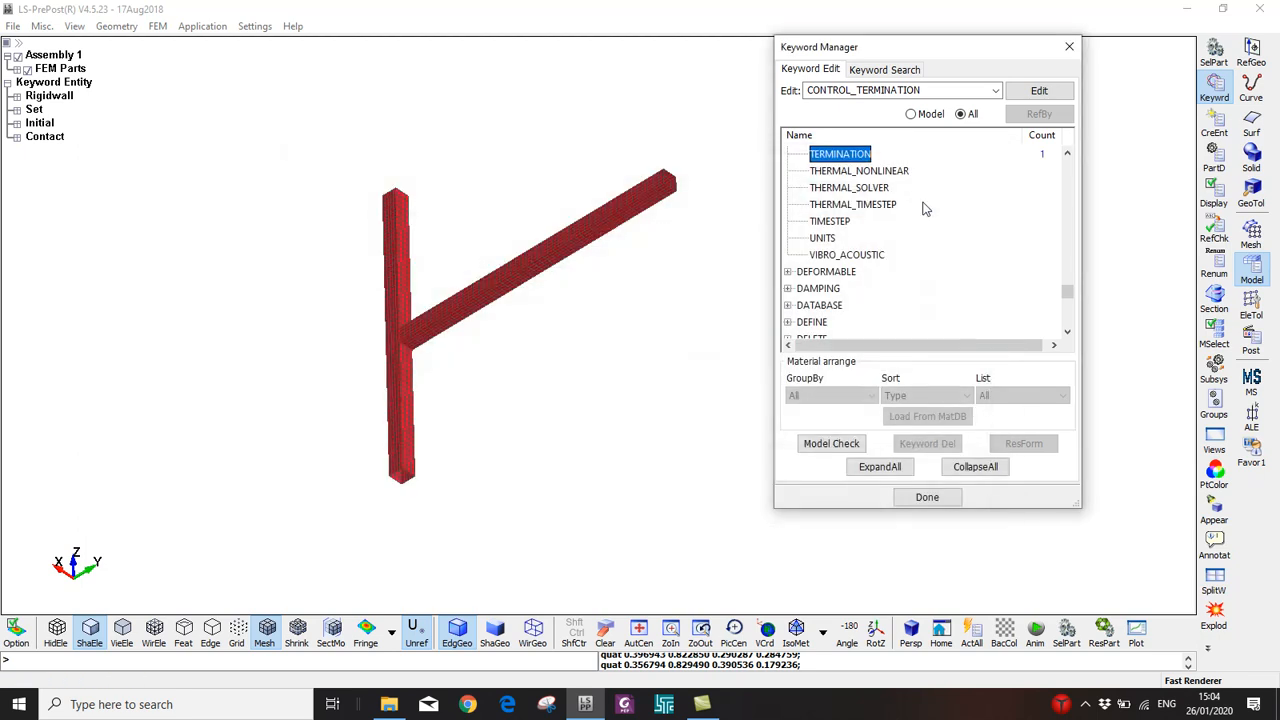
Create a DATABASE_BINARY_D3PLOT card with an output time interval DT of 0.0001, then save and close it
left_click(788, 305)
scroll(846, 306, "down", 5)
scroll(848, 260, "up", 4)
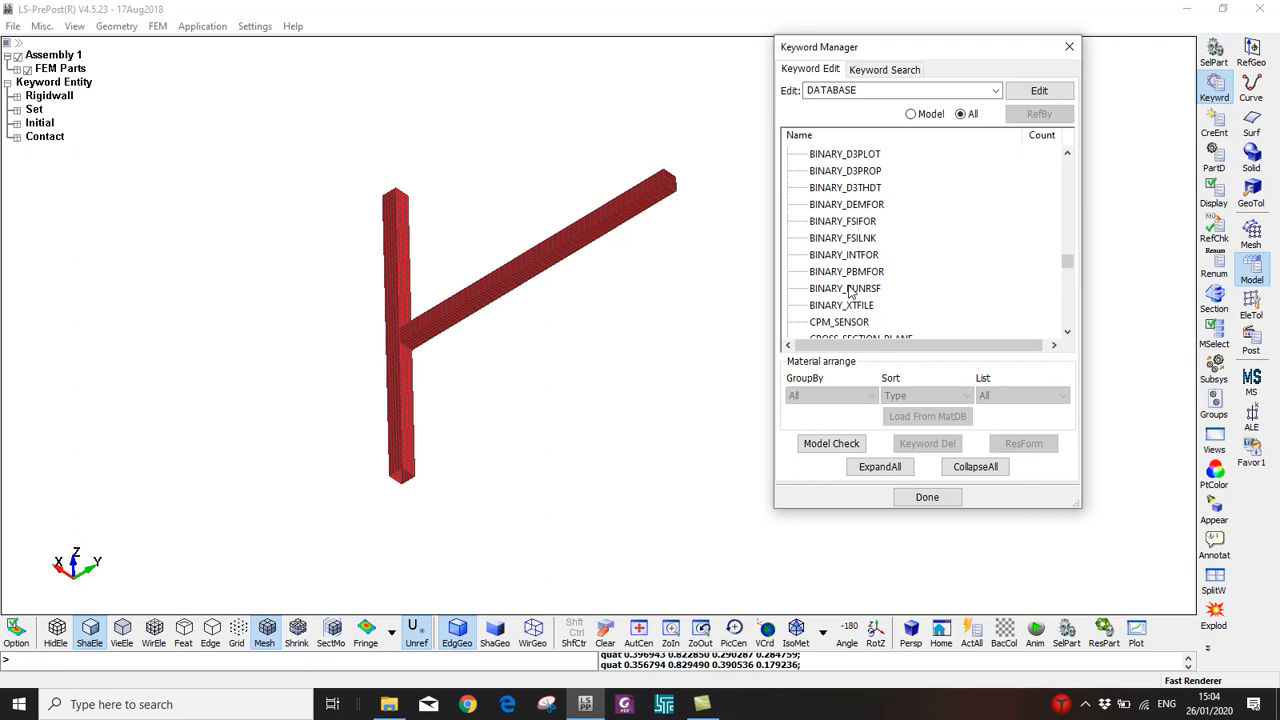
scroll(850, 172, "up", 1)
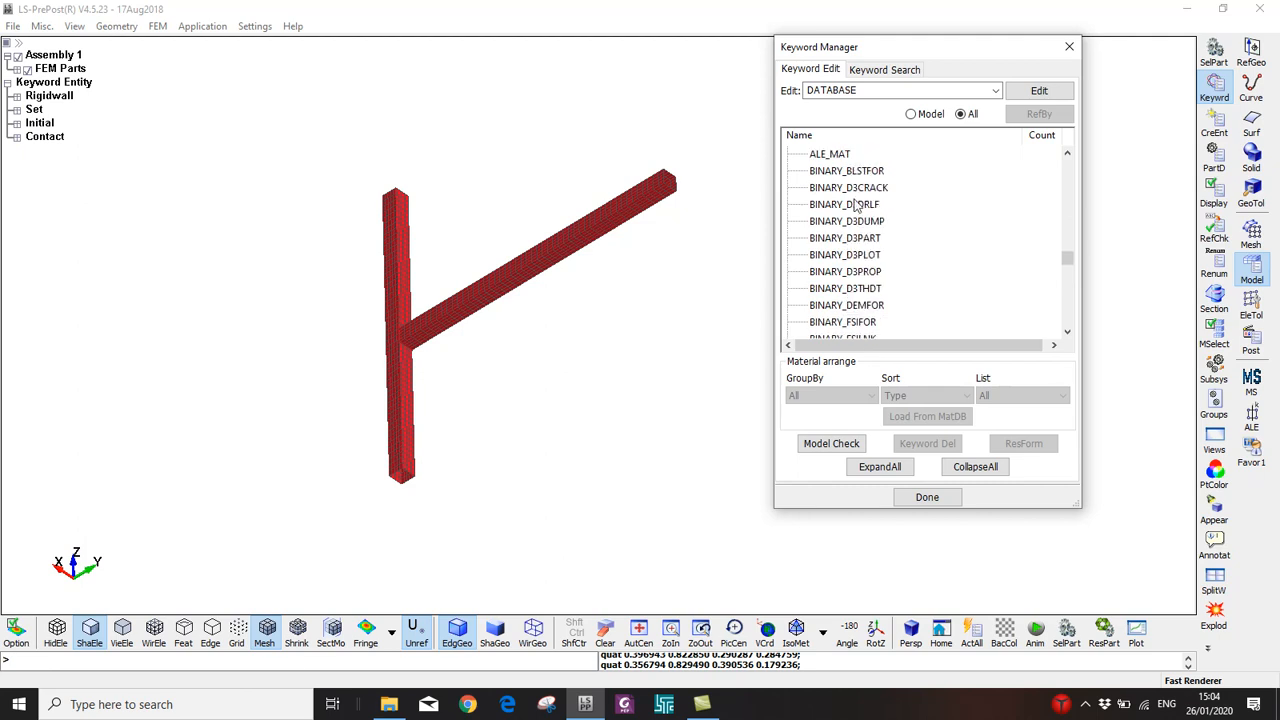
double_click(846, 255)
left_click(332, 281)
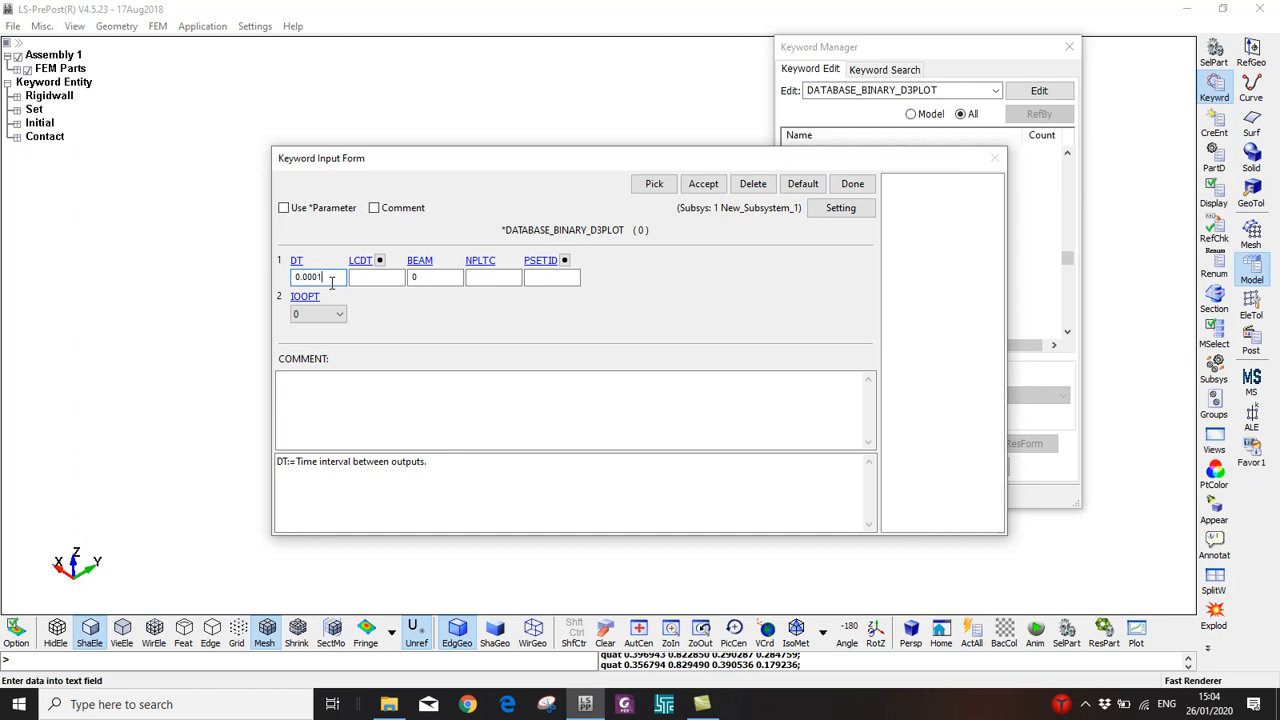
left_click(703, 184)
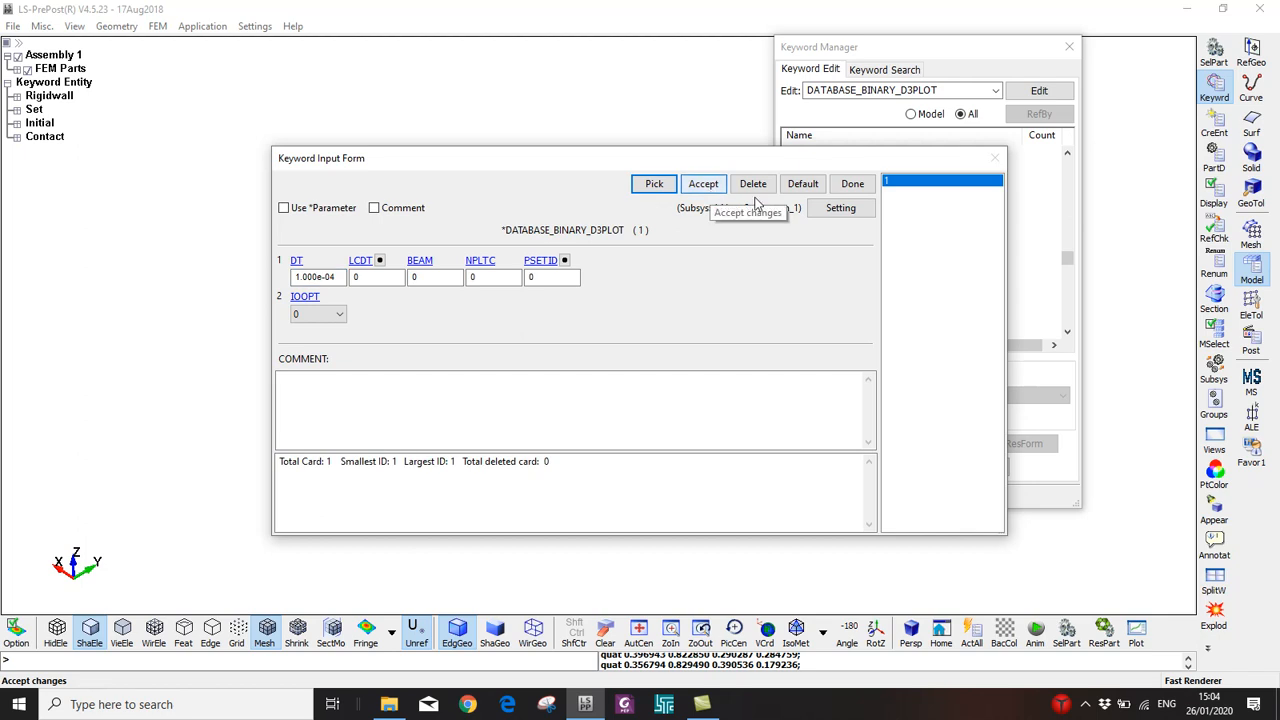
left_click(851, 186)
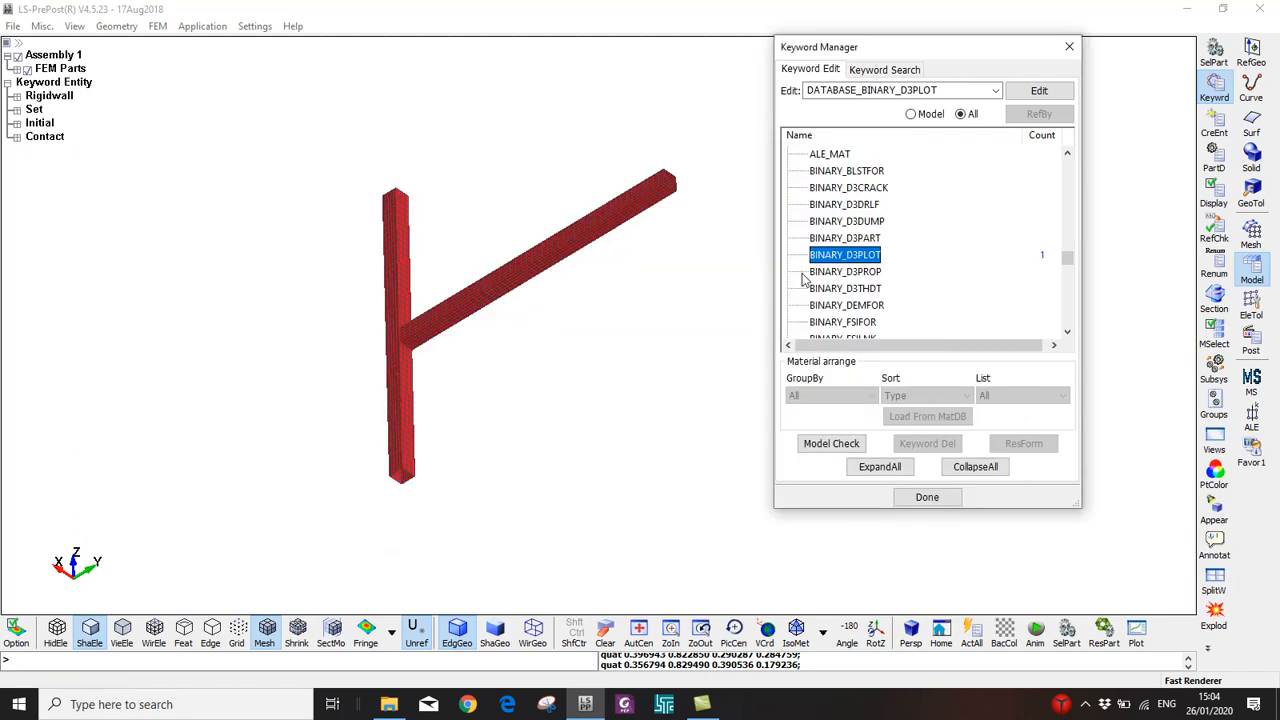
Look through the DATABASE keywords and open the DATABASE_ASCII_option card
scroll(868, 262, "down", 2)
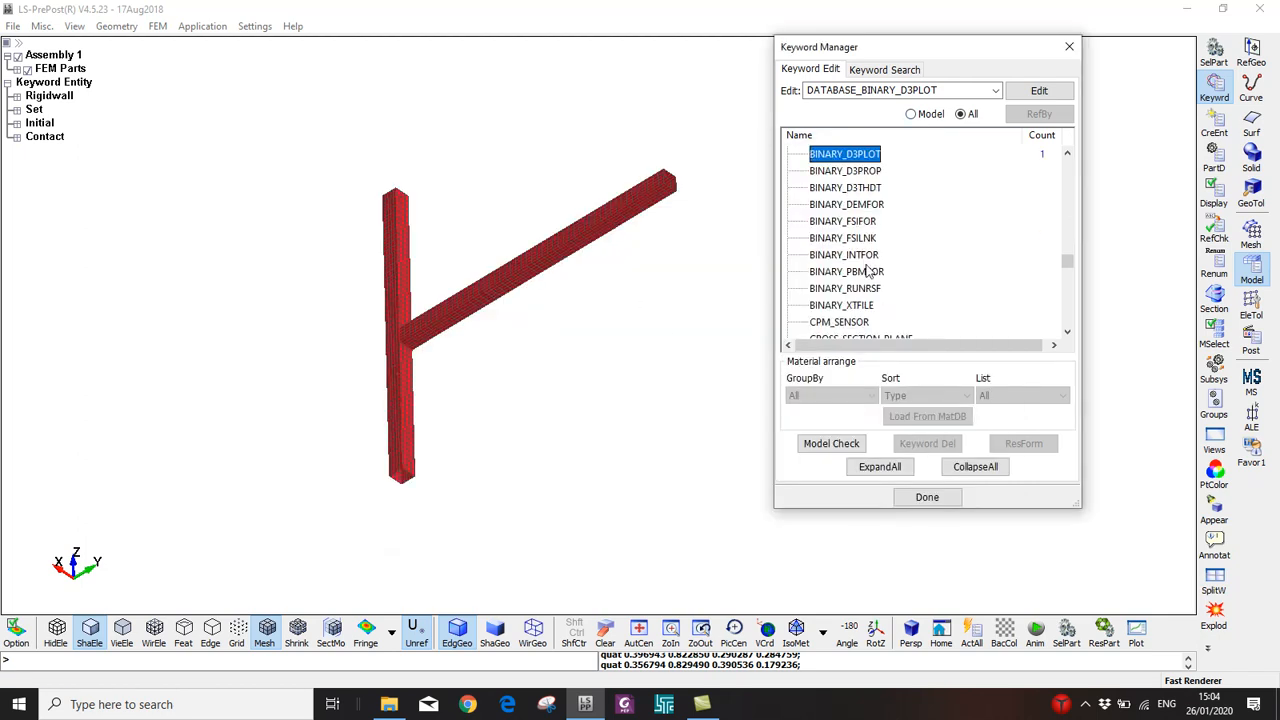
scroll(868, 270, "down", 5)
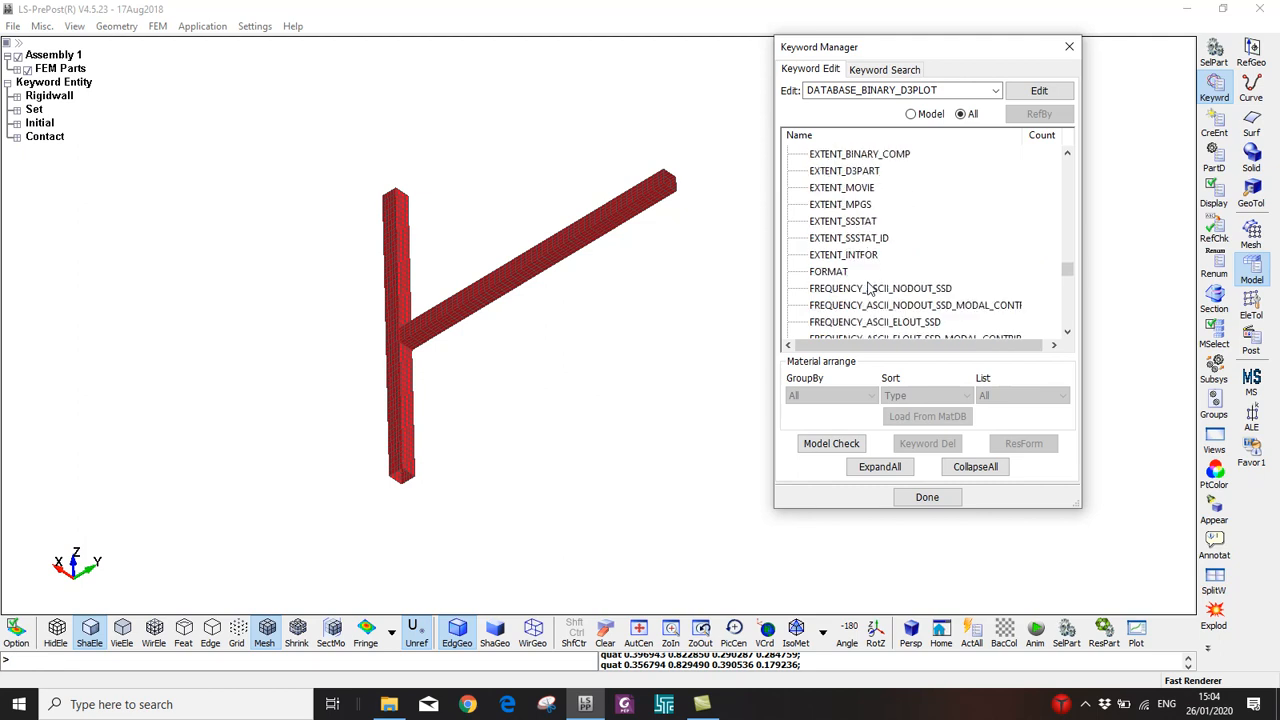
scroll(868, 288, "down", 1)
scroll(868, 290, "down", 4)
scroll(868, 288, "down", 15)
scroll(913, 272, "up", 15)
scroll(913, 272, "up", 10)
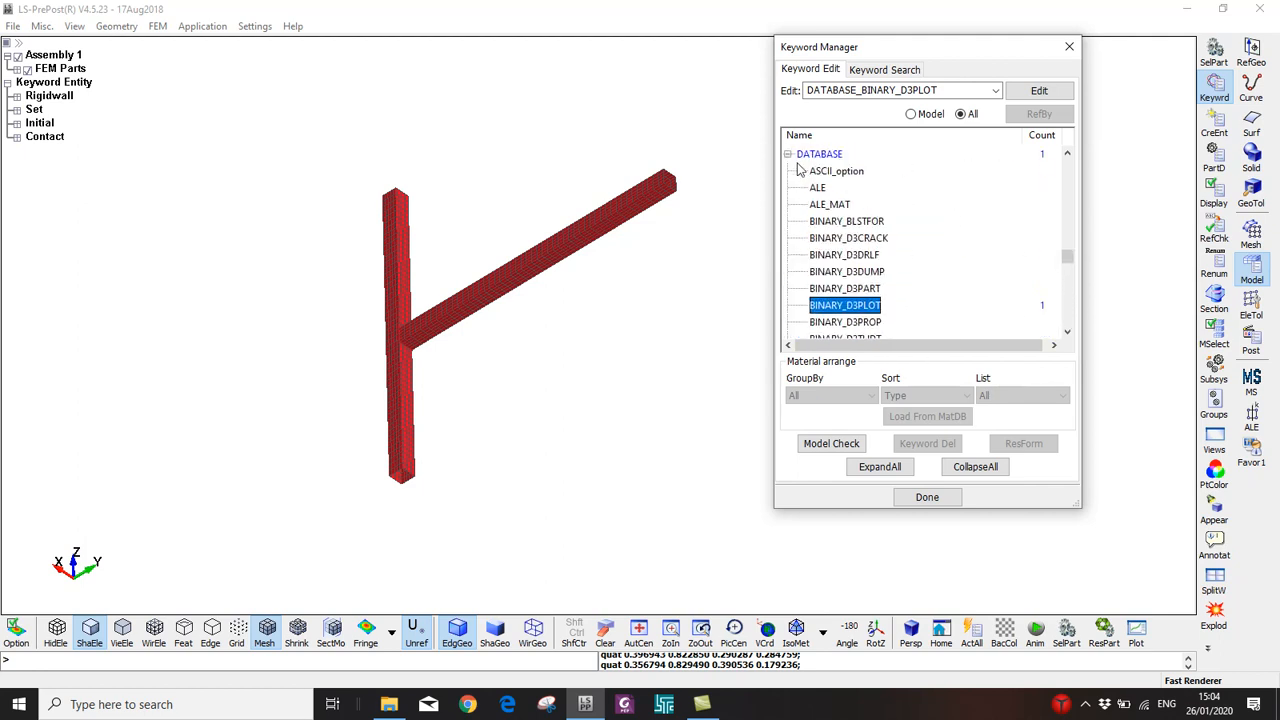
left_click(839, 175)
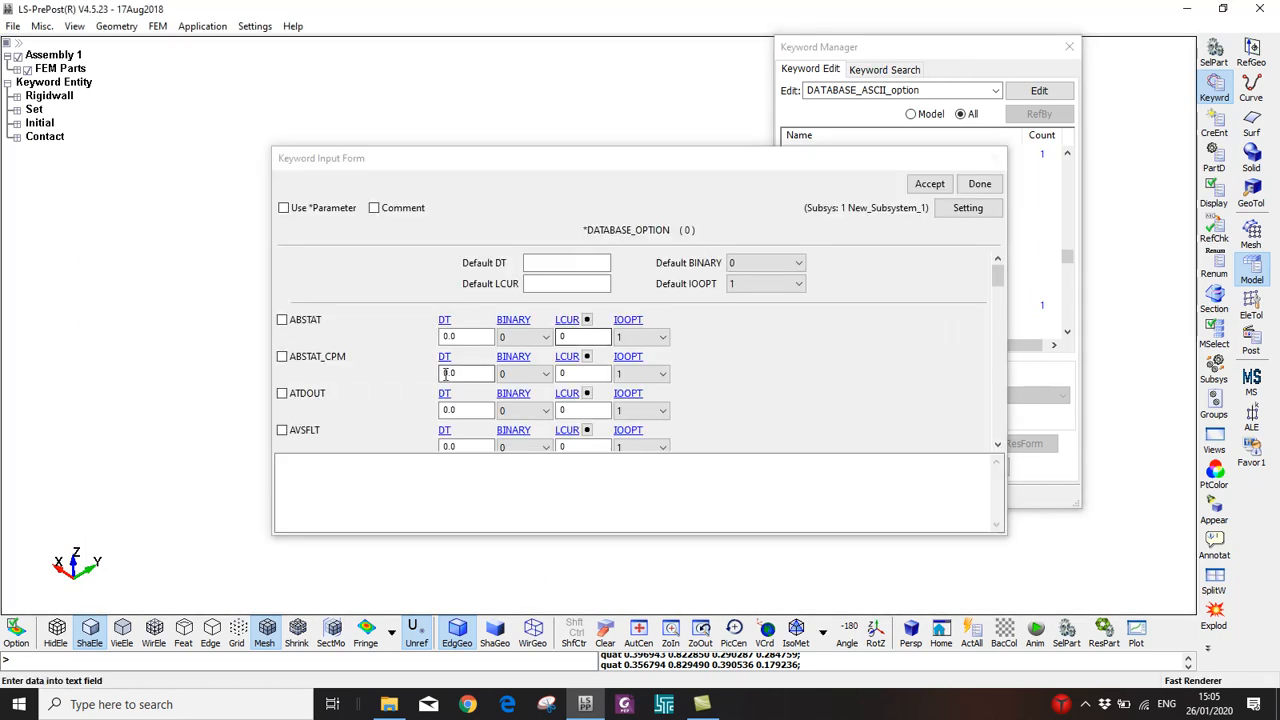
Set the default DT to 0.001, enable RWFORC output with a DT of 0.0001, then save and close the card
left_click(561, 263)
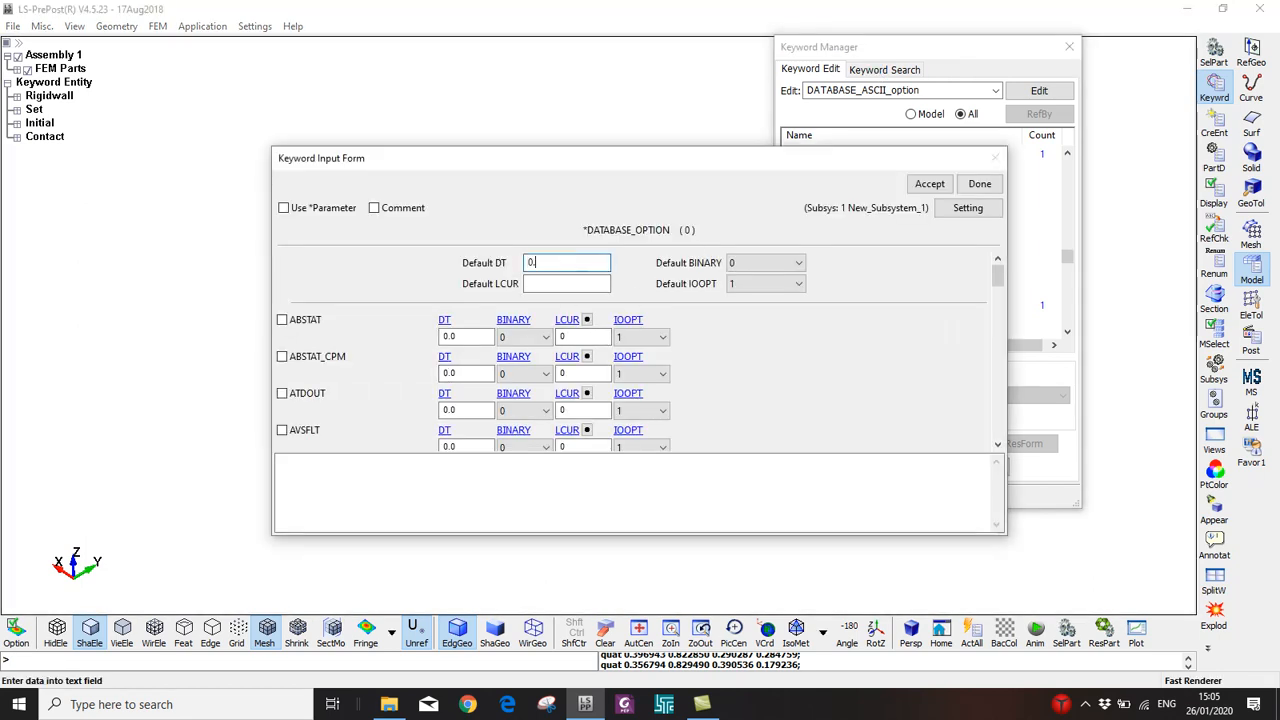
type("0.001")
left_click_drag(997, 280, 997, 378)
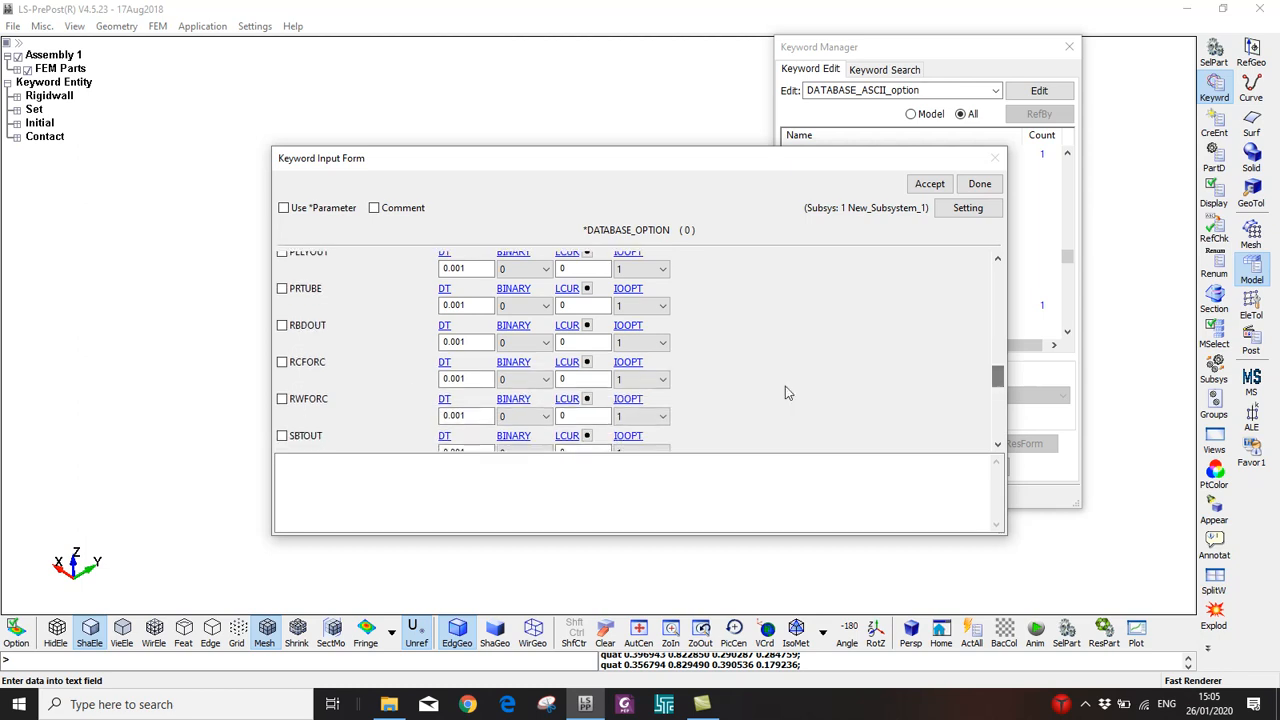
left_click(282, 399)
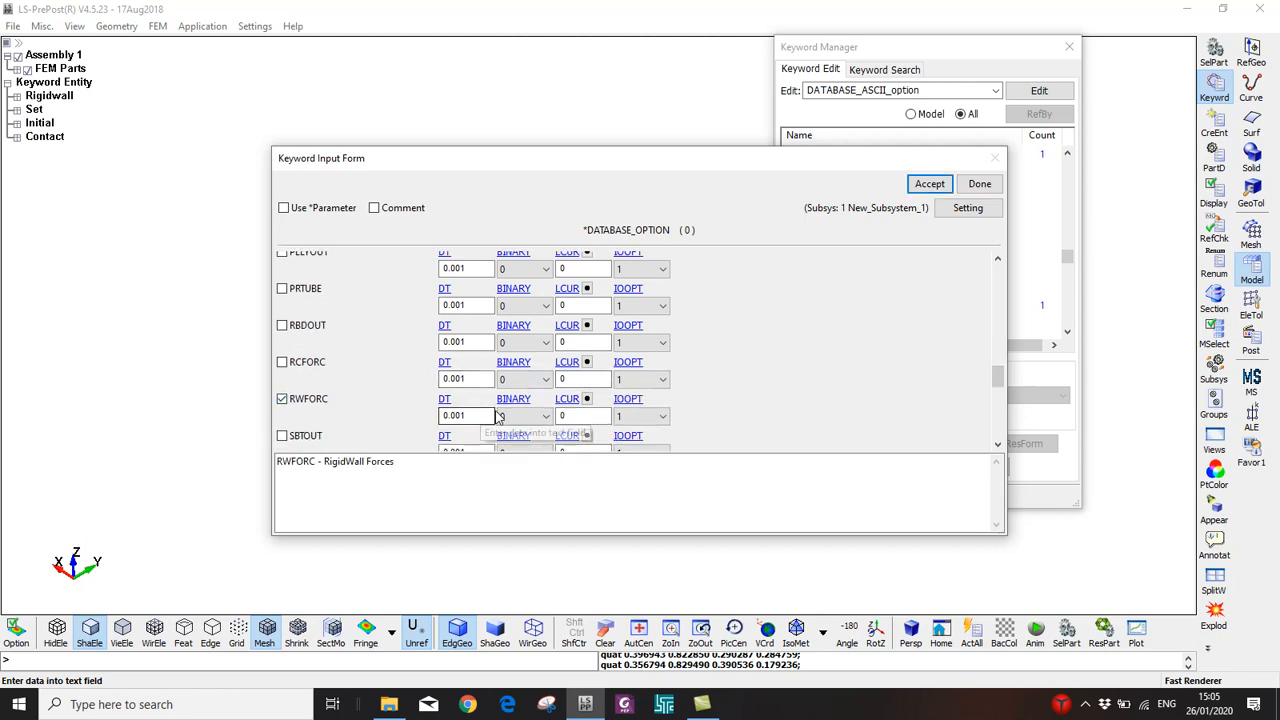
left_click(463, 416)
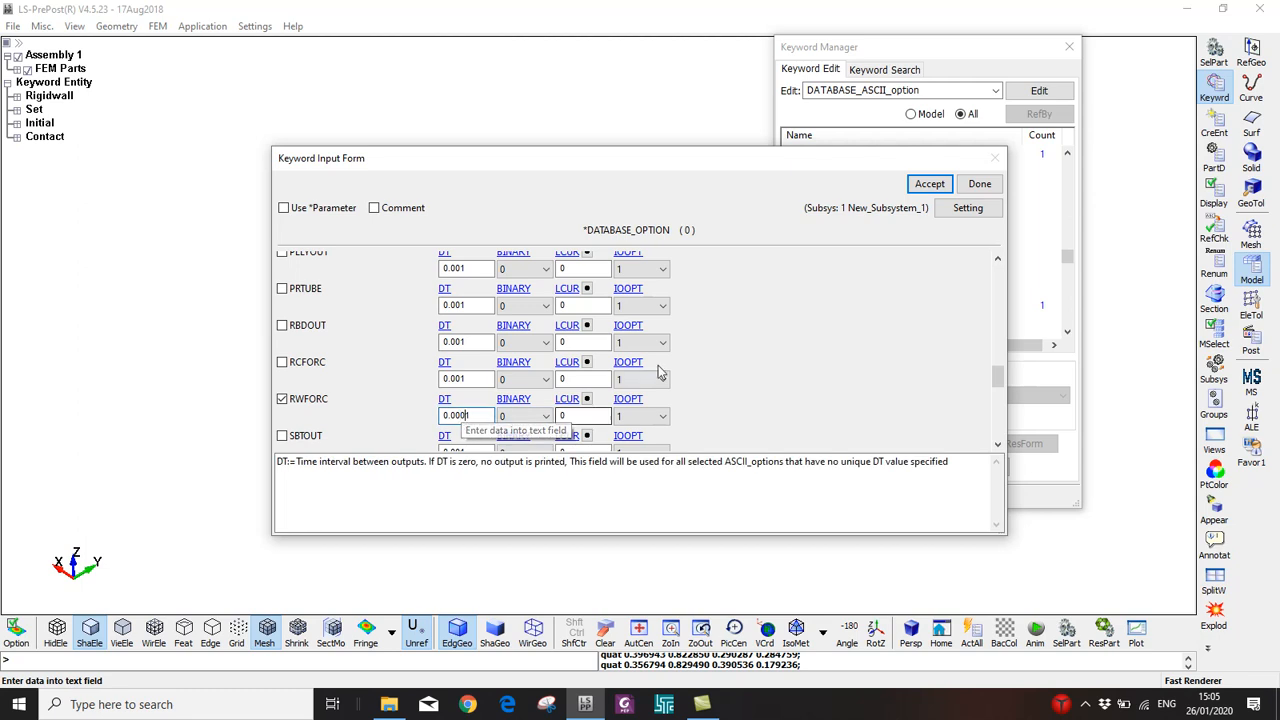
type("0")
left_click(929, 184)
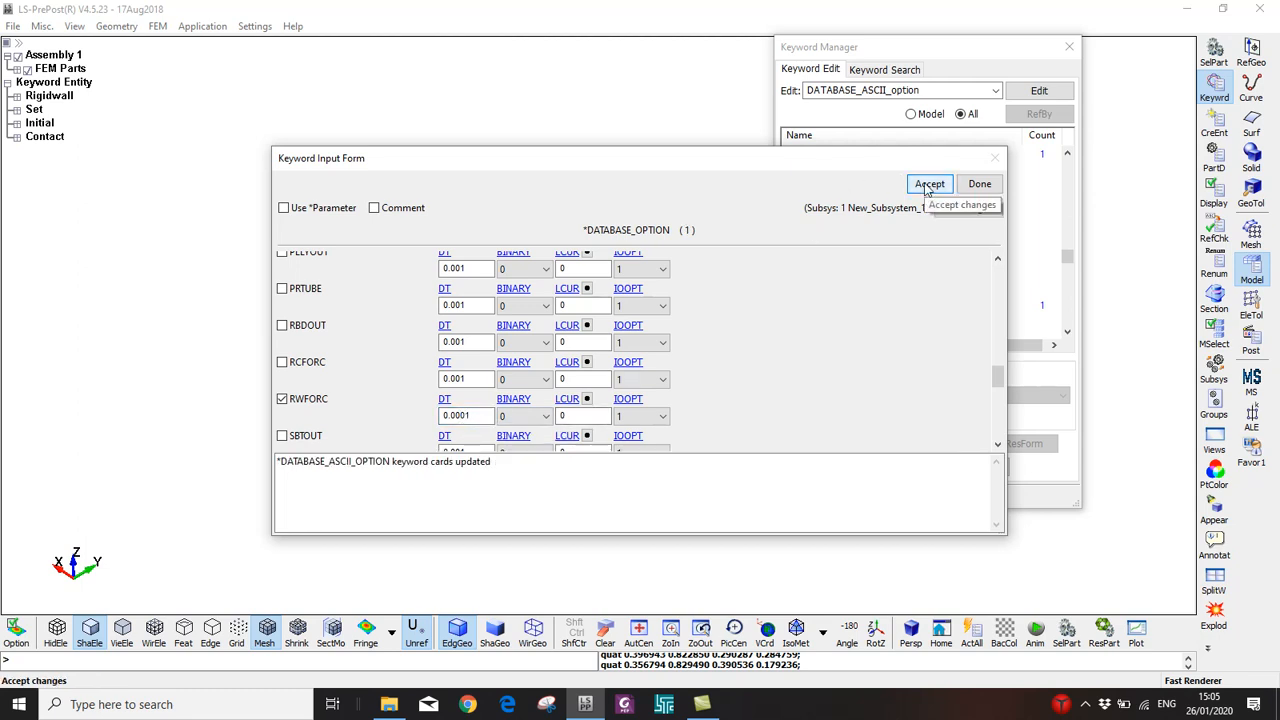
left_click(979, 185)
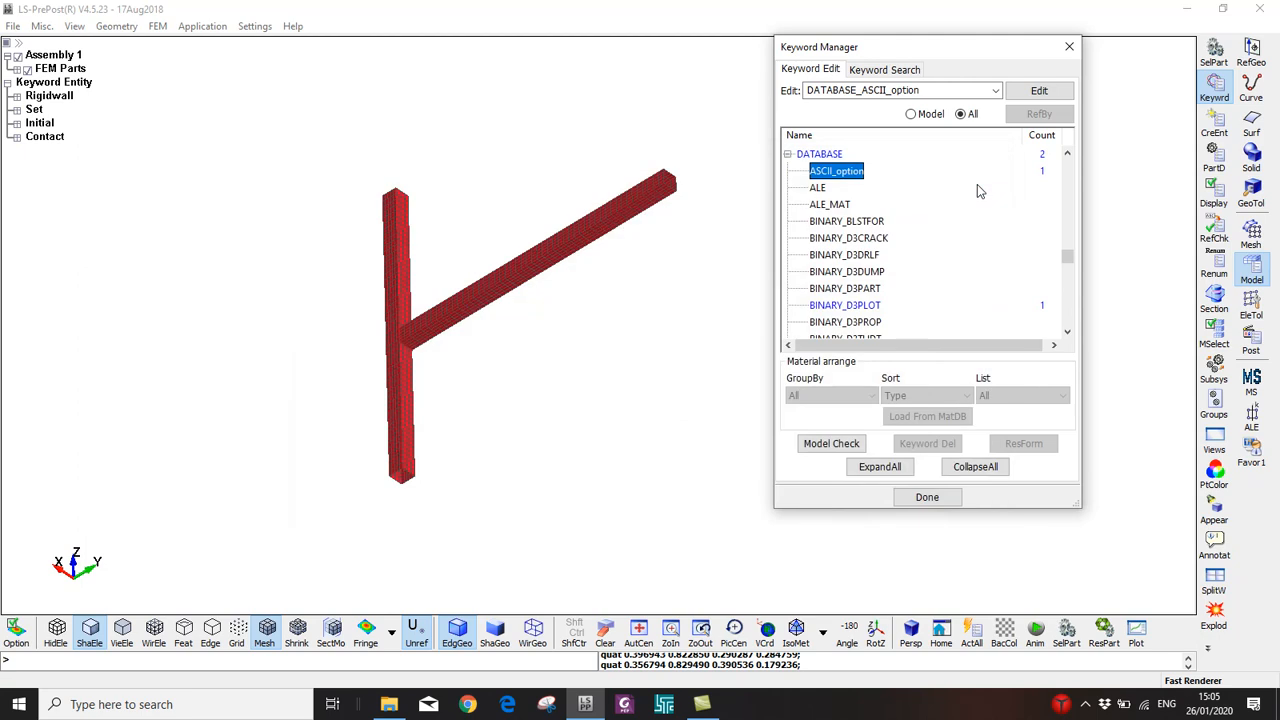
Collapse the DATABASE group and review the keywords defined in the model
left_click(788, 154)
scroll(810, 188, "up", 2)
left_click(911, 114)
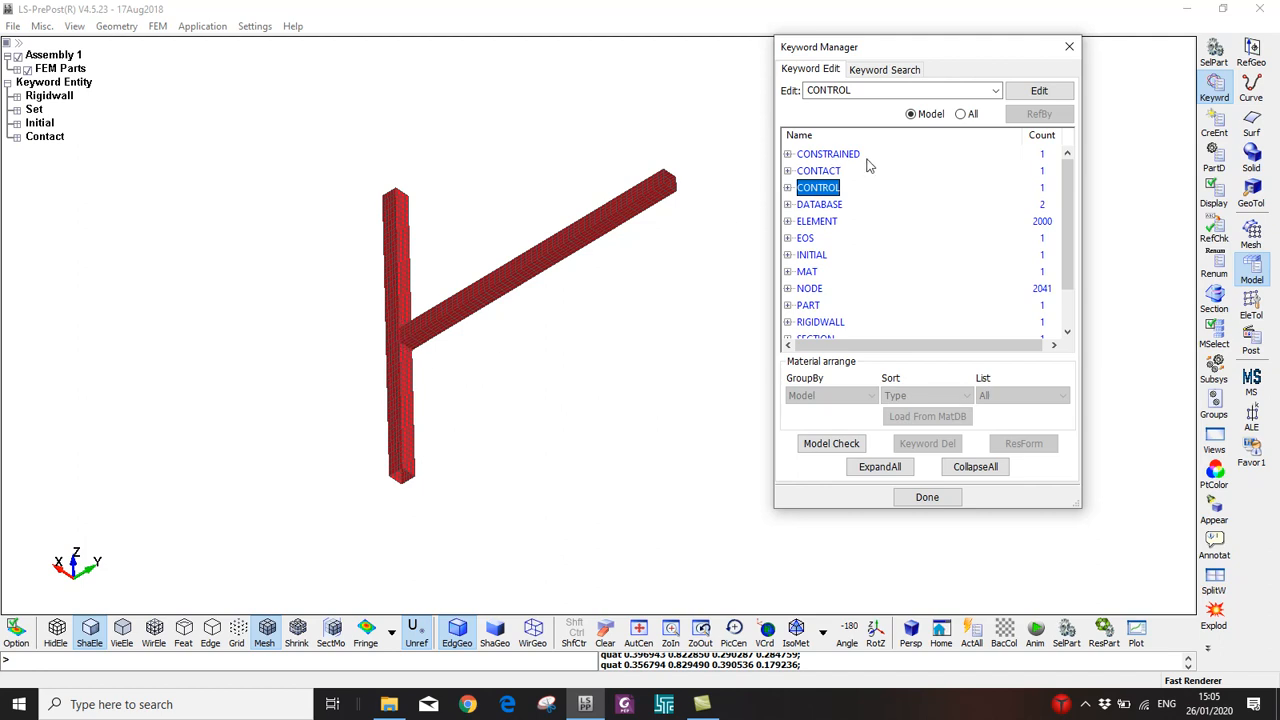
Review the model's CONSTRAINED and CONTACT keywords and inspect the mesh where the two square tubes meet
left_click(788, 154)
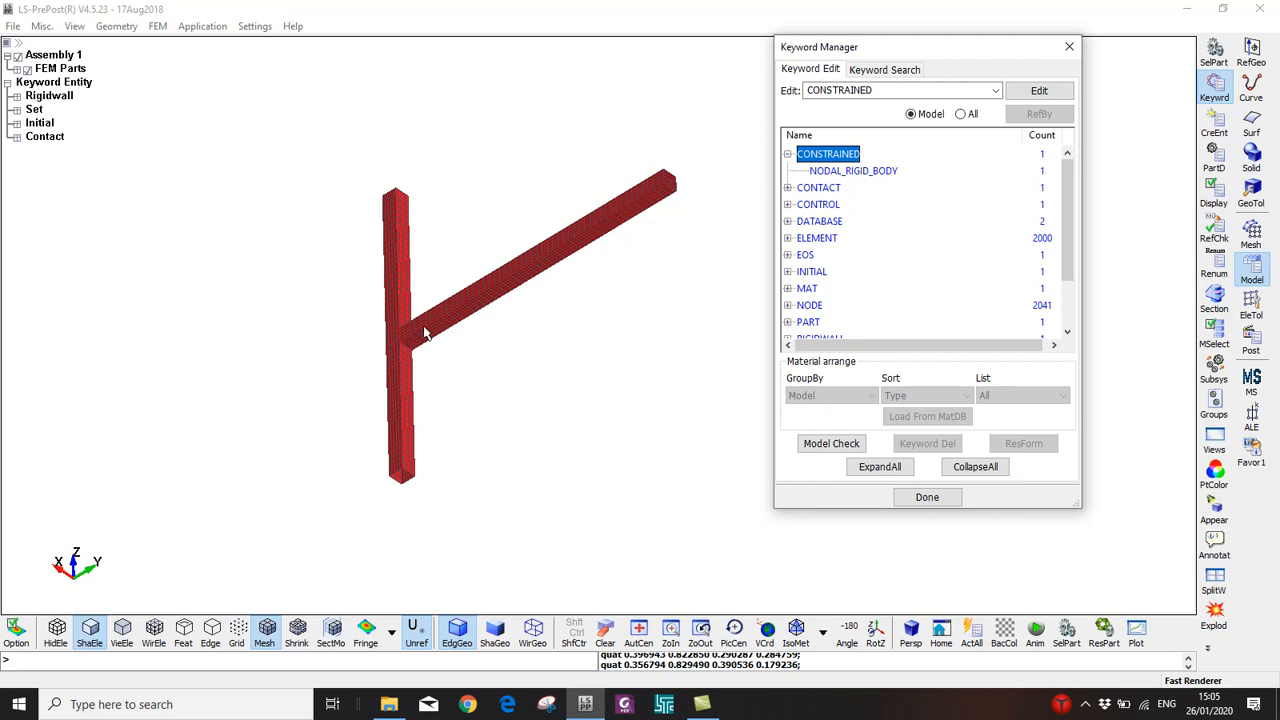
scroll(408, 345, "up", 2)
mouse_move(406, 341)
right_mouse_down("ctrl")
mouse_move(362, 345)
mouse_move(392, 392)
right_mouse_up("ctrl")
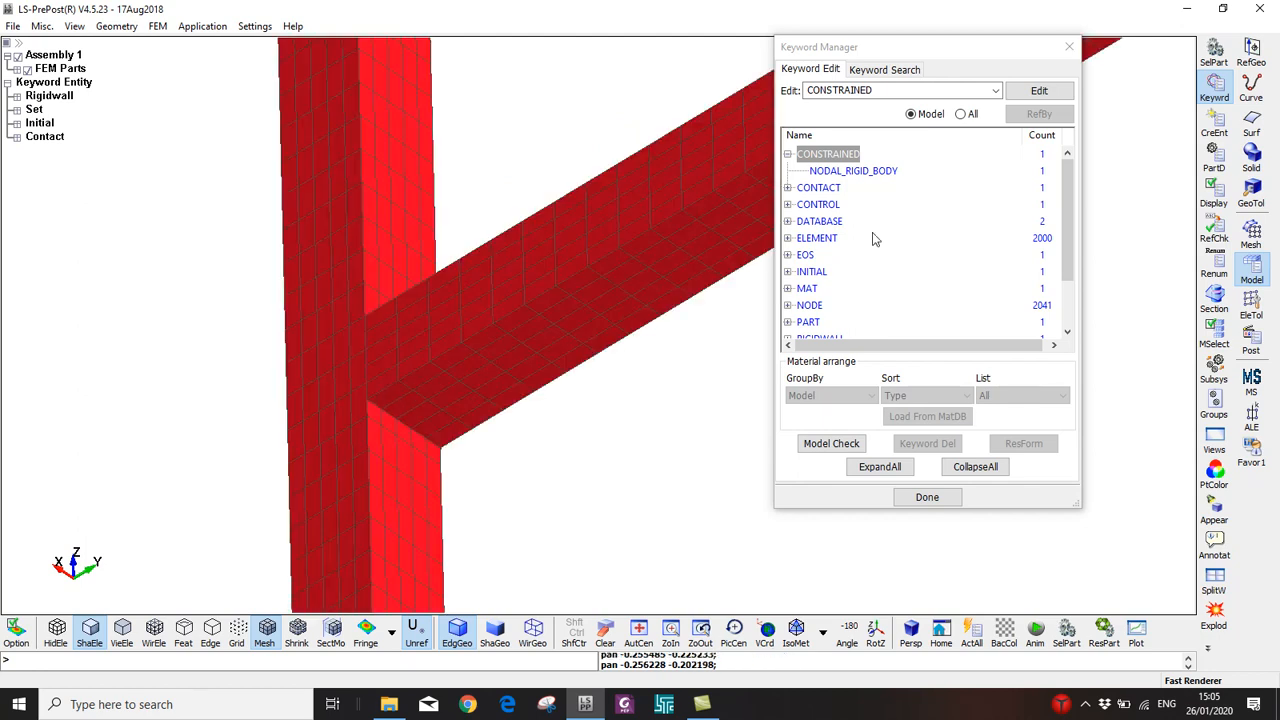
left_click(791, 190)
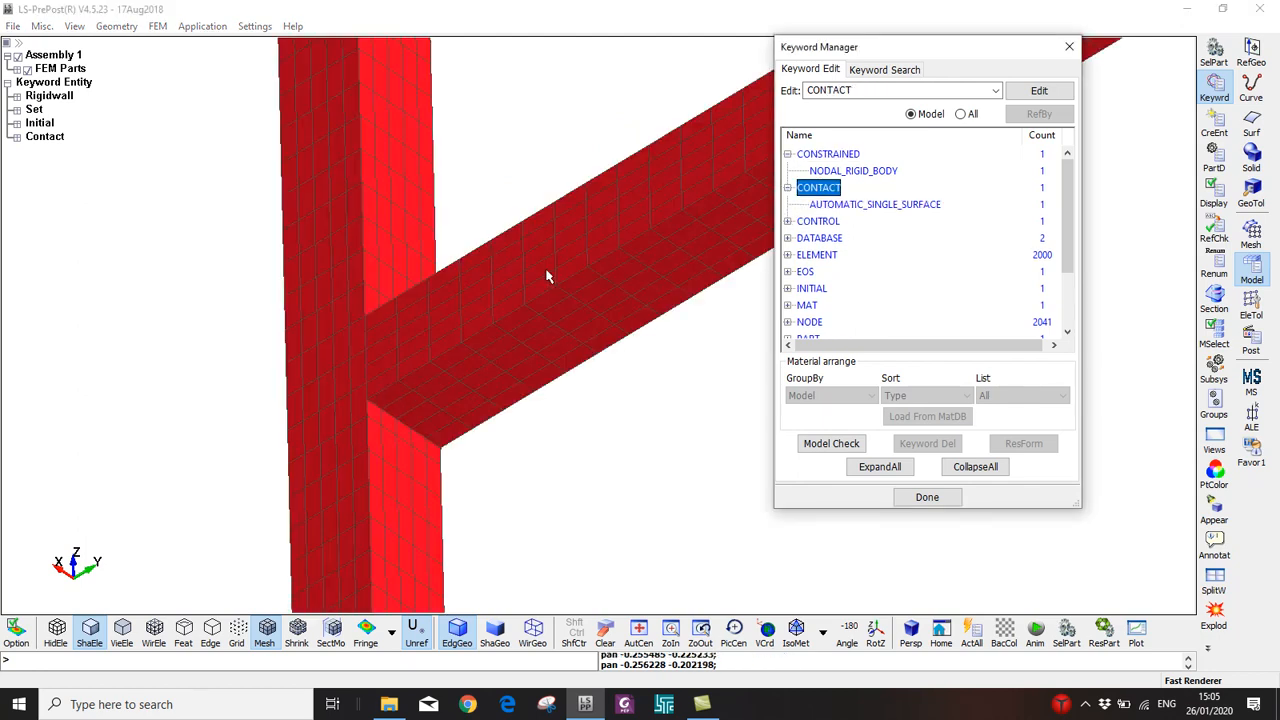
scroll(516, 302, "down", 1)
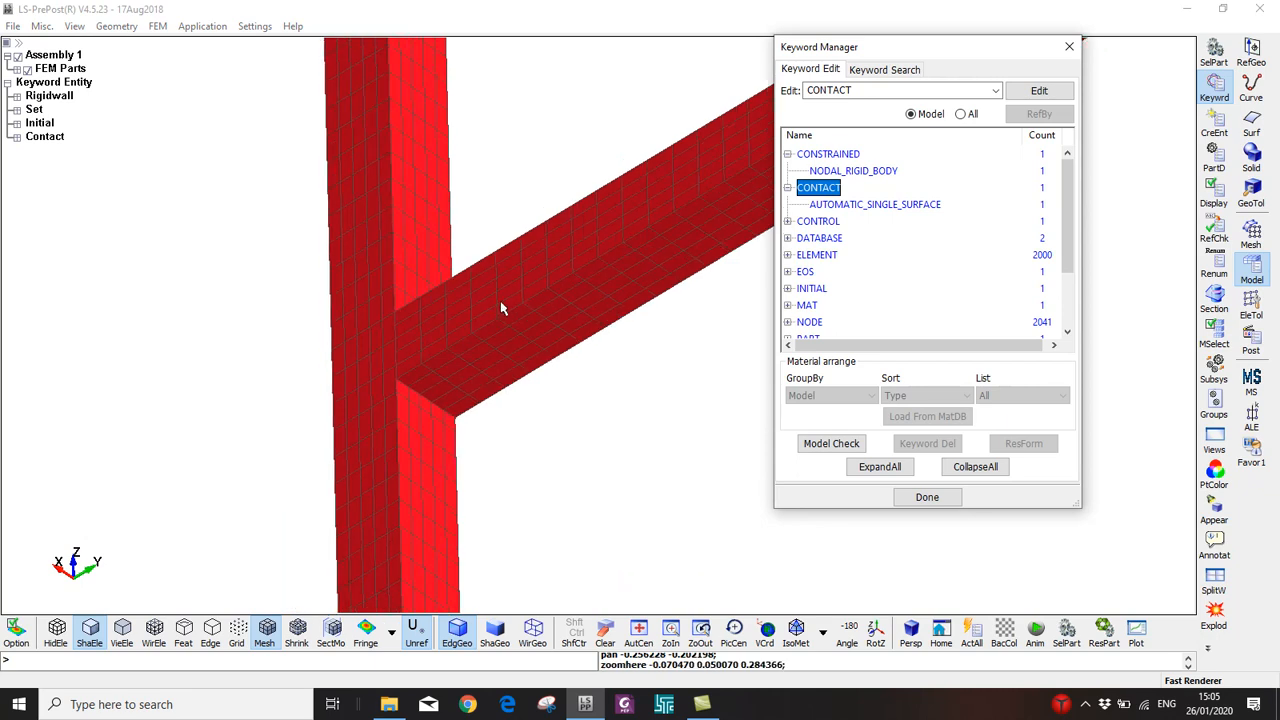
scroll(505, 306, "down", 2)
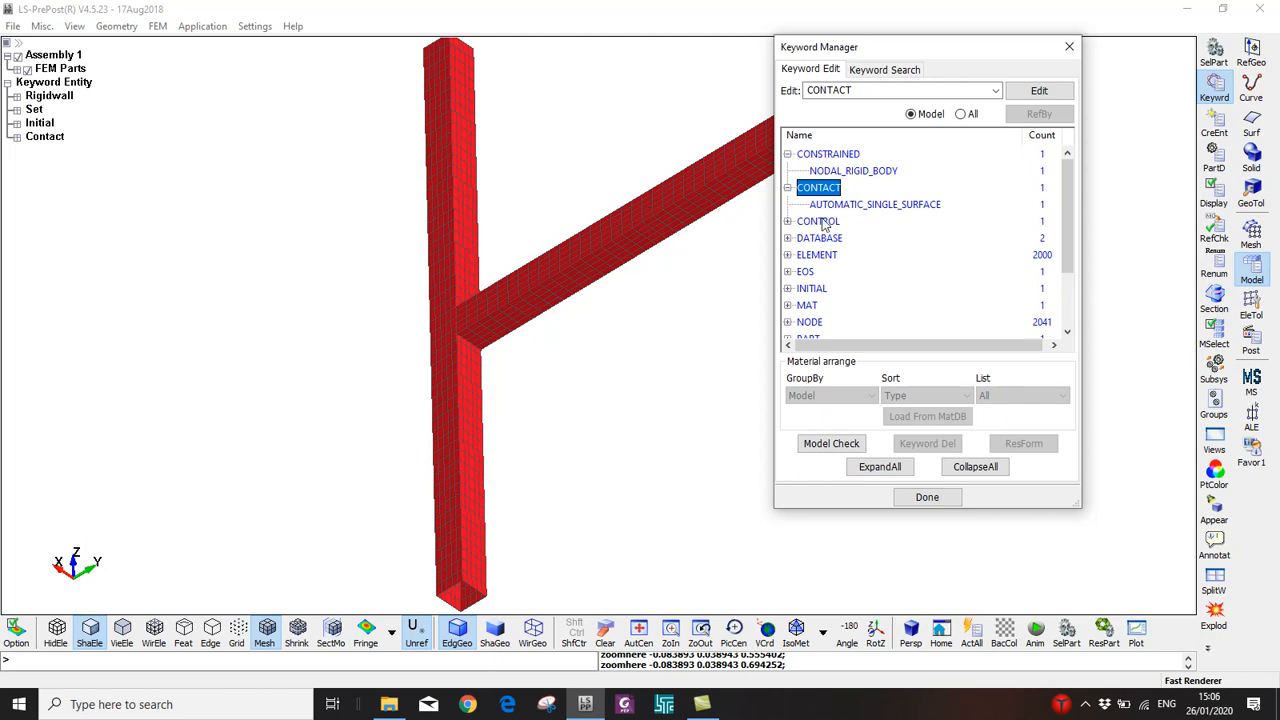
Review the keywords defined under CONTROL, DATABASE and EOS, including the BINARY_D3PLOT and ASCII_option entries
left_click(788, 221)
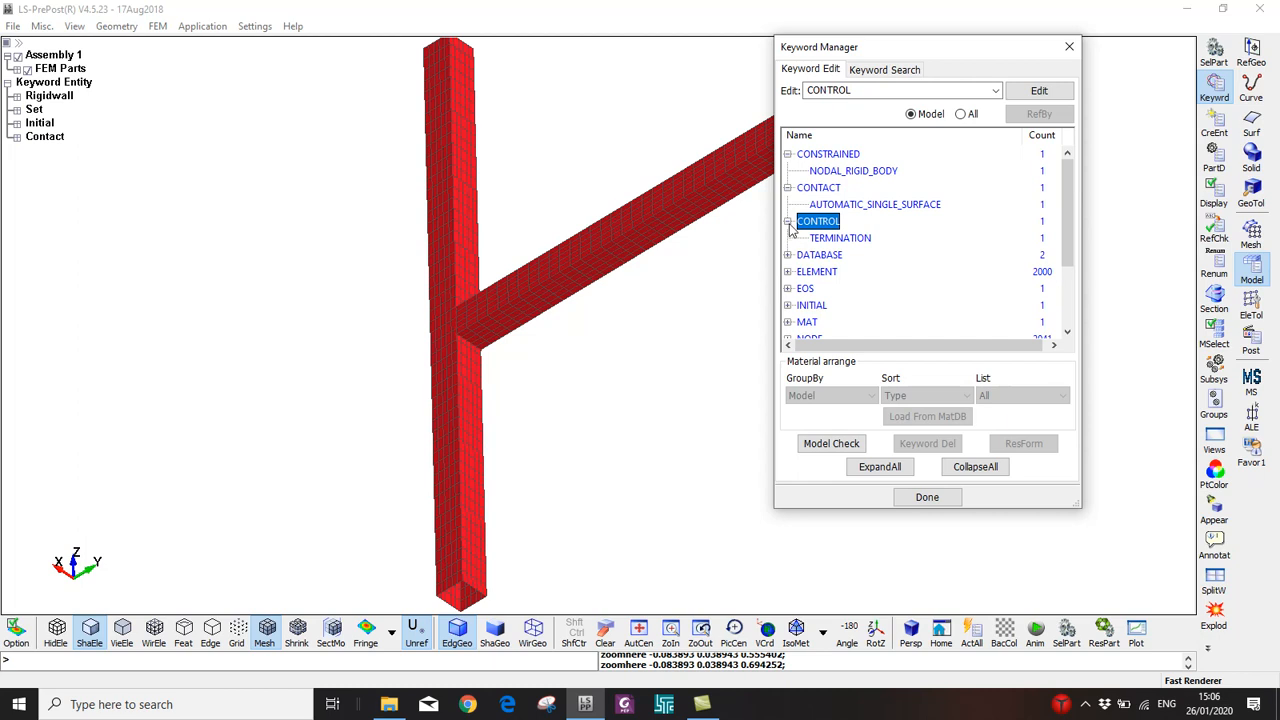
scroll(800, 258, "down", 1)
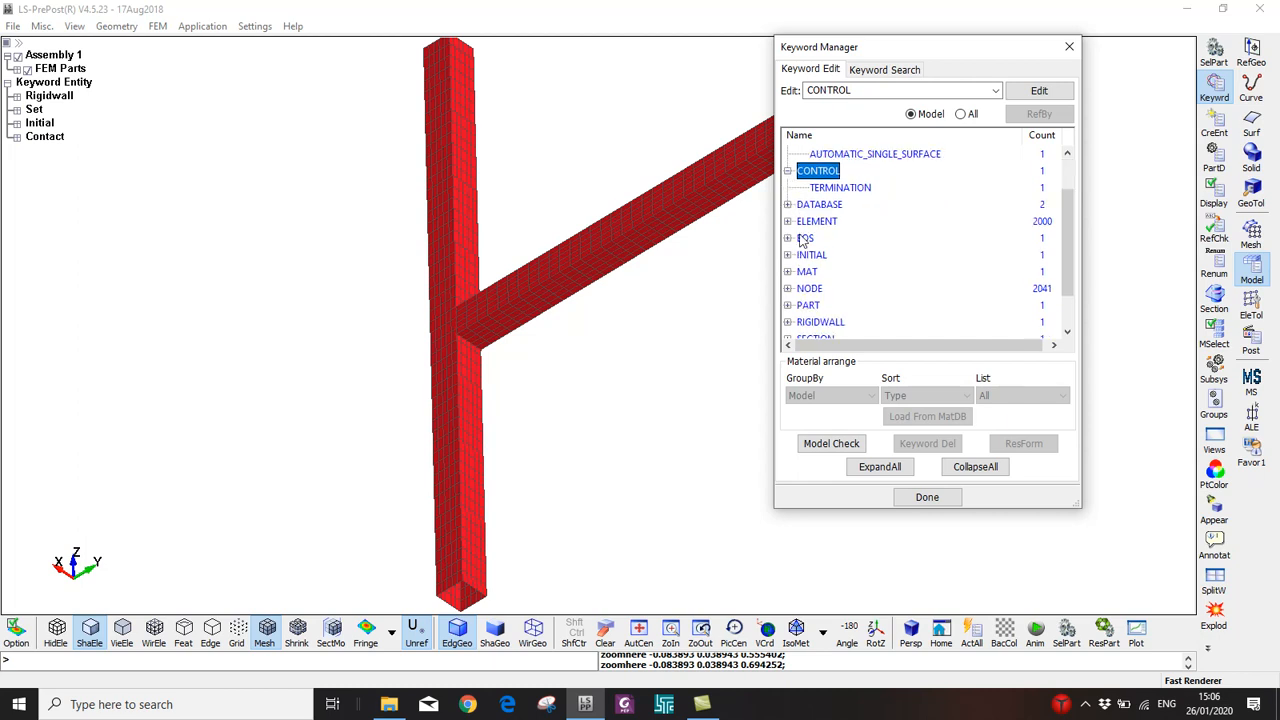
left_click(788, 205)
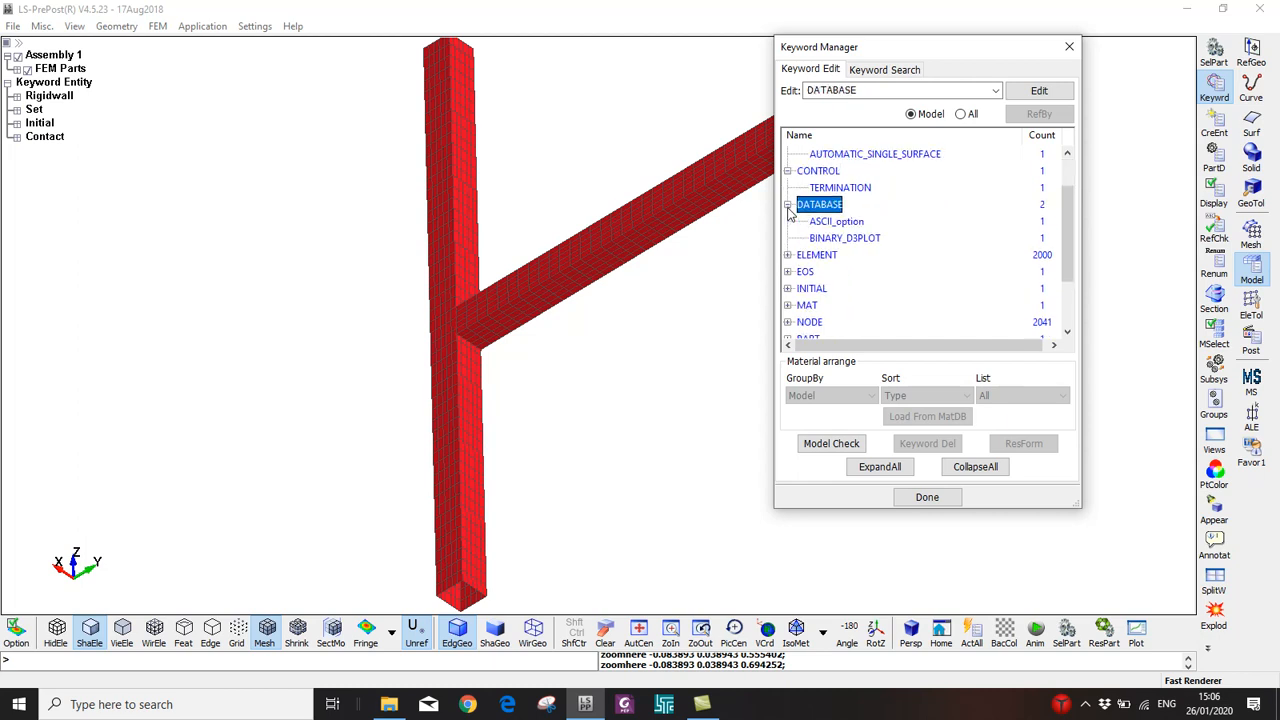
left_click(835, 240)
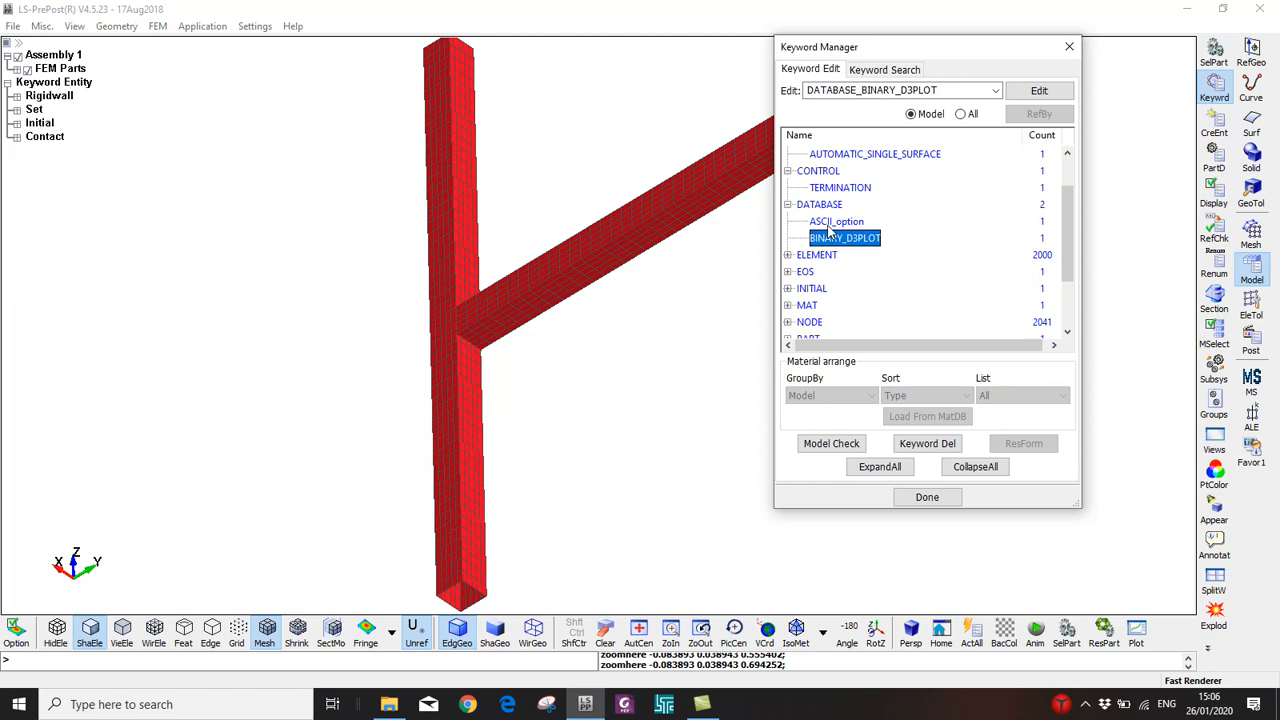
left_click(830, 222)
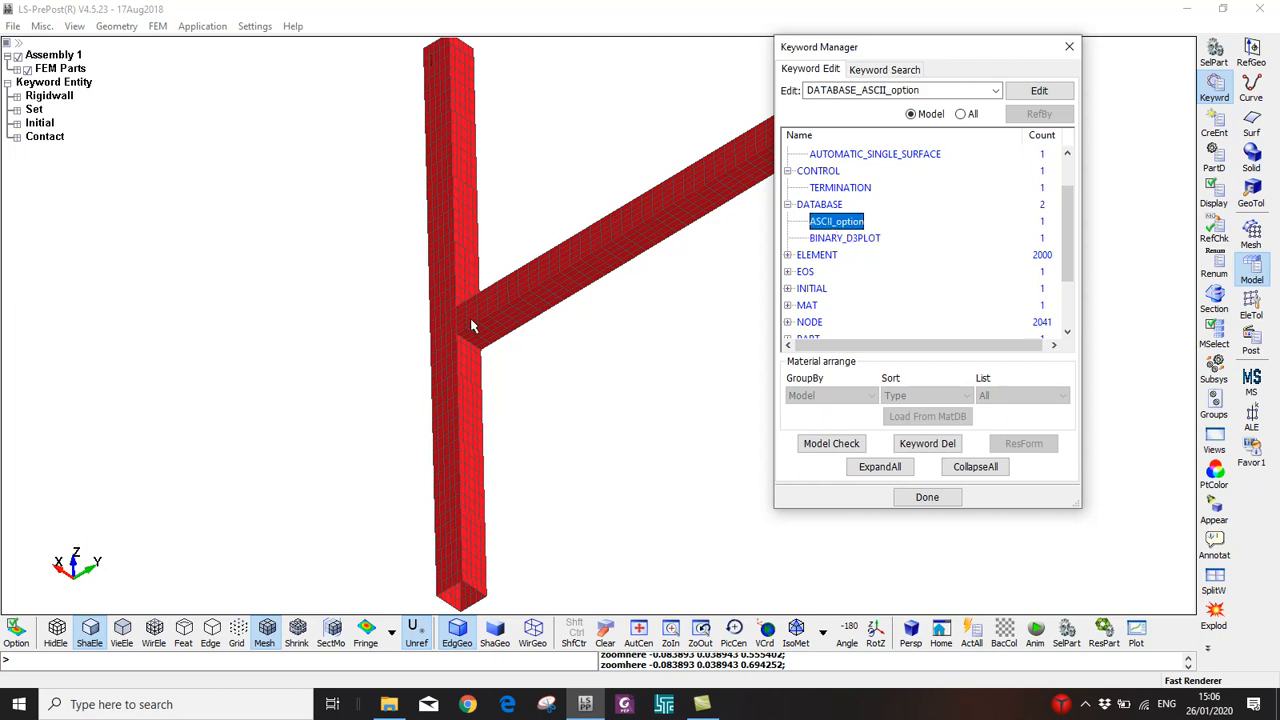
left_click(789, 274)
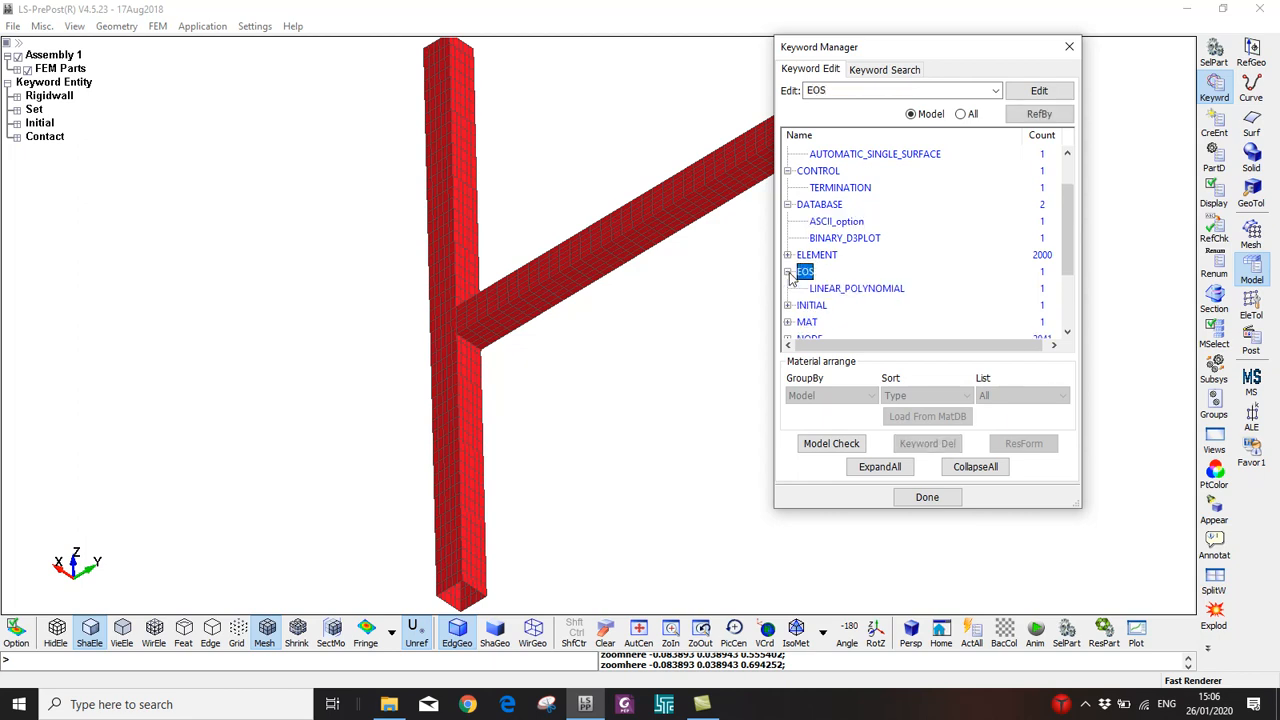
scroll(789, 274, "down", 1)
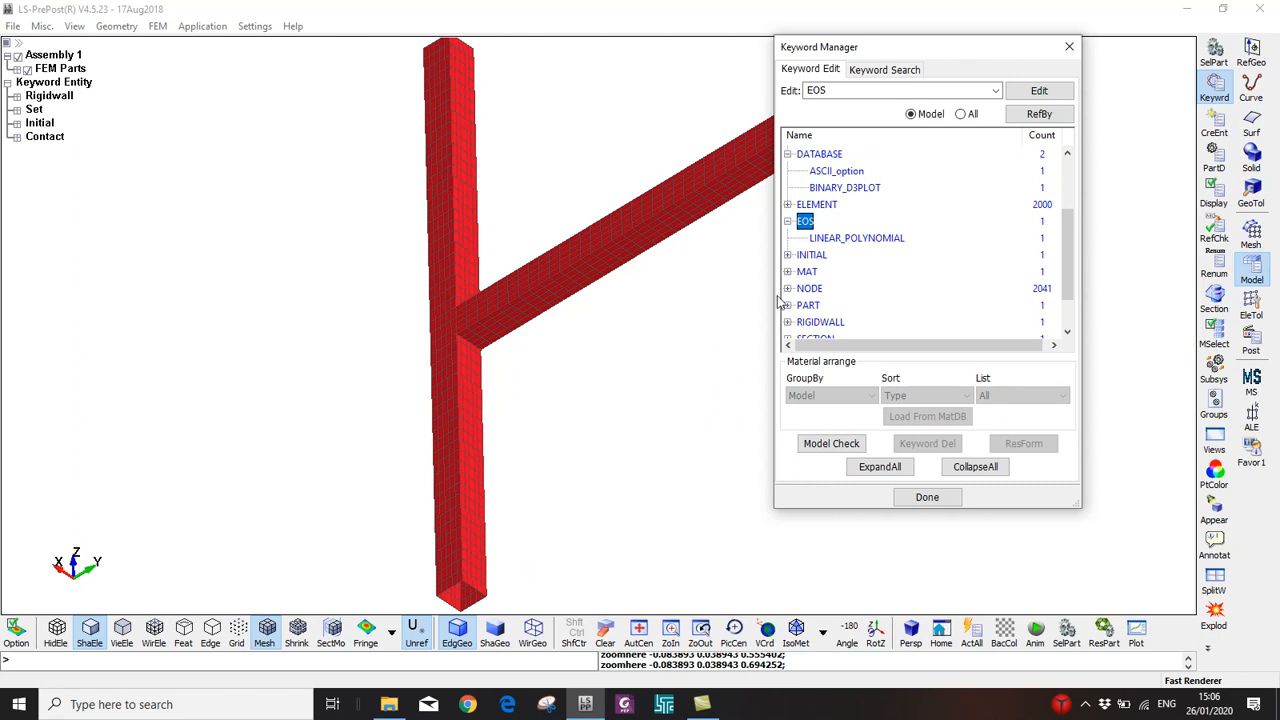
Check the INITIAL_VELOCITY_GENERATION card's settings against the tube model, then close the card
left_click(789, 256)
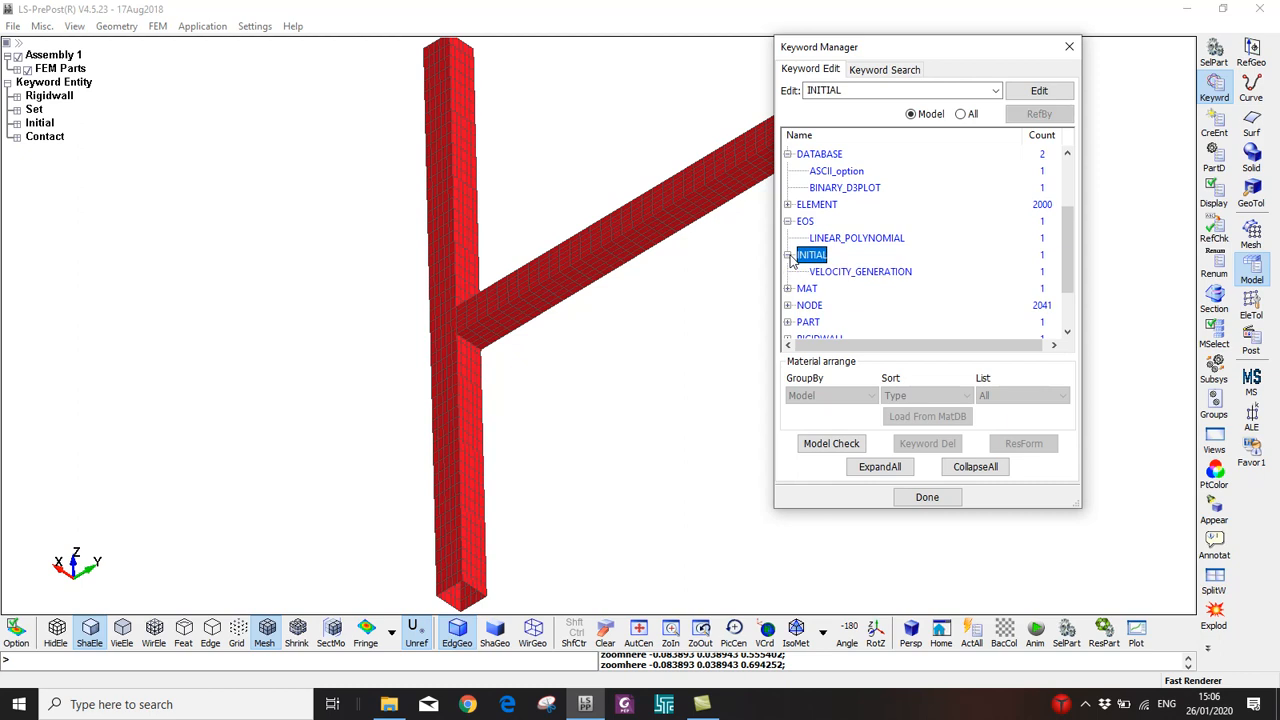
double_click(826, 272)
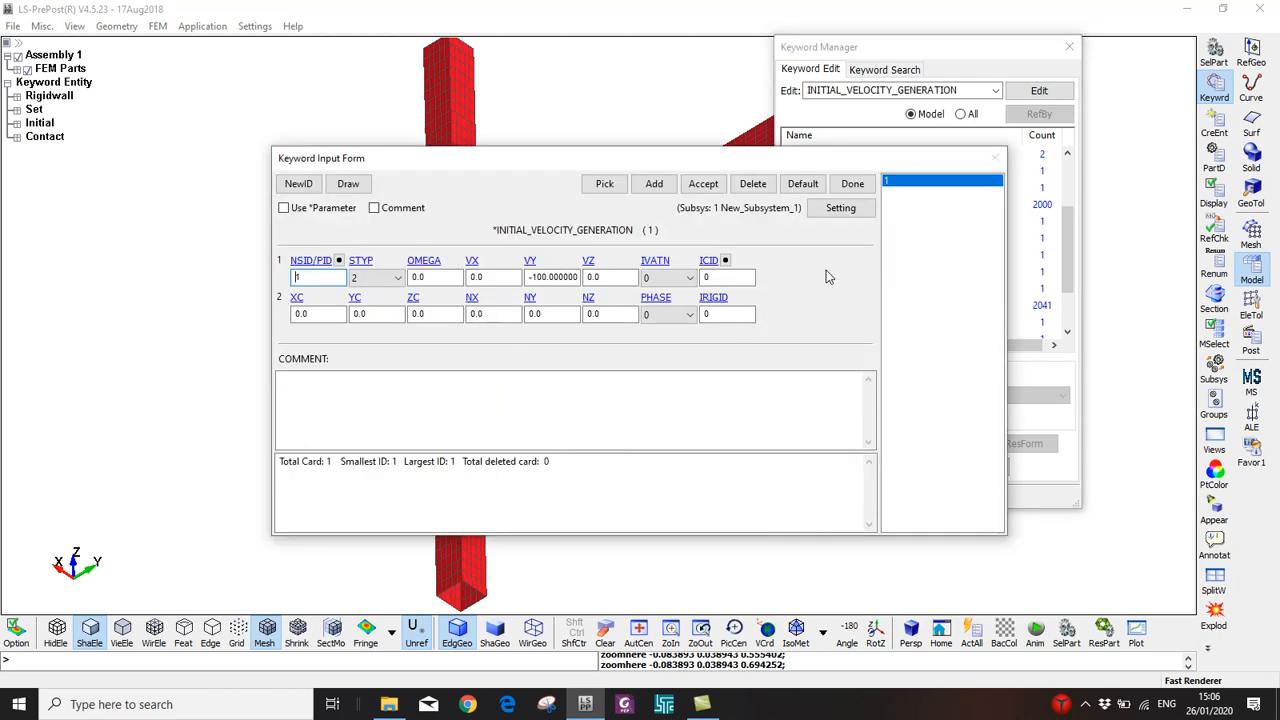
left_click_drag(616, 162, 1096, 157)
middle_click_drag(563, 337, 503, 249)
left_click_drag(430, 351, 400, 330)
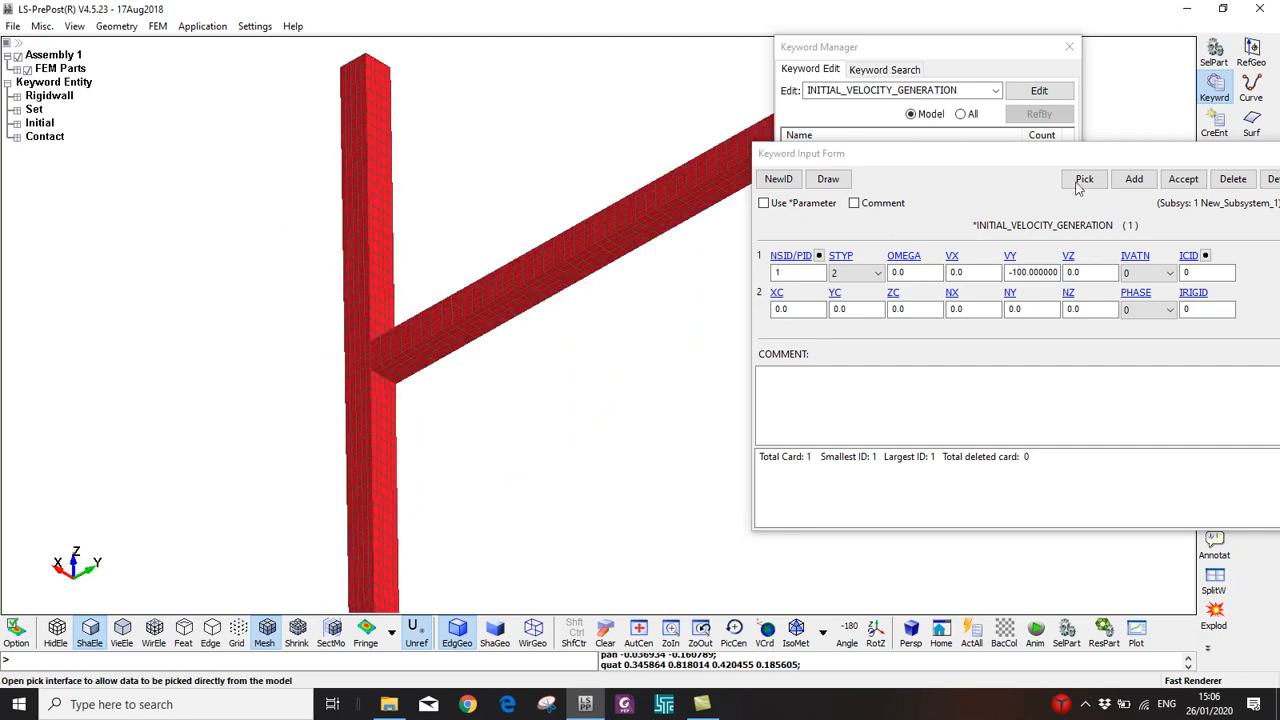
left_click_drag(823, 153, 473, 194)
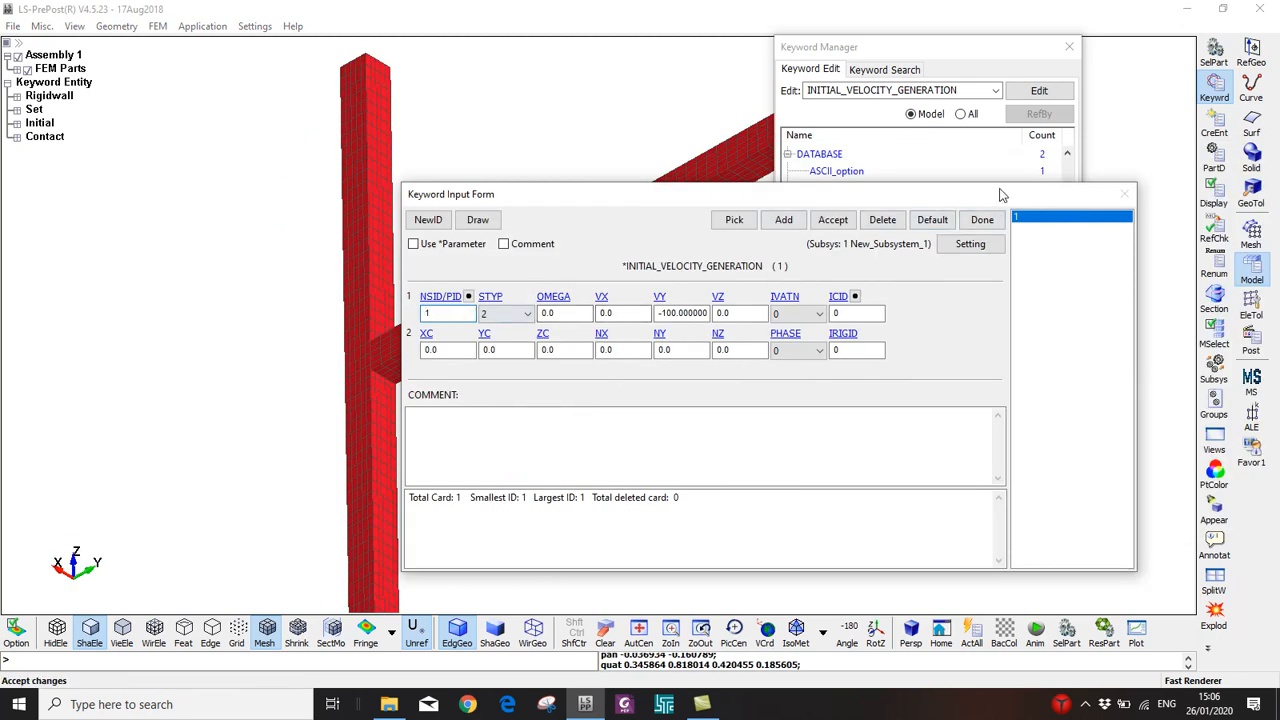
left_click(982, 219)
Open the RIGIDWALL_PLANAR card to check its settings, then close it
scroll(875, 283, "down", 1)
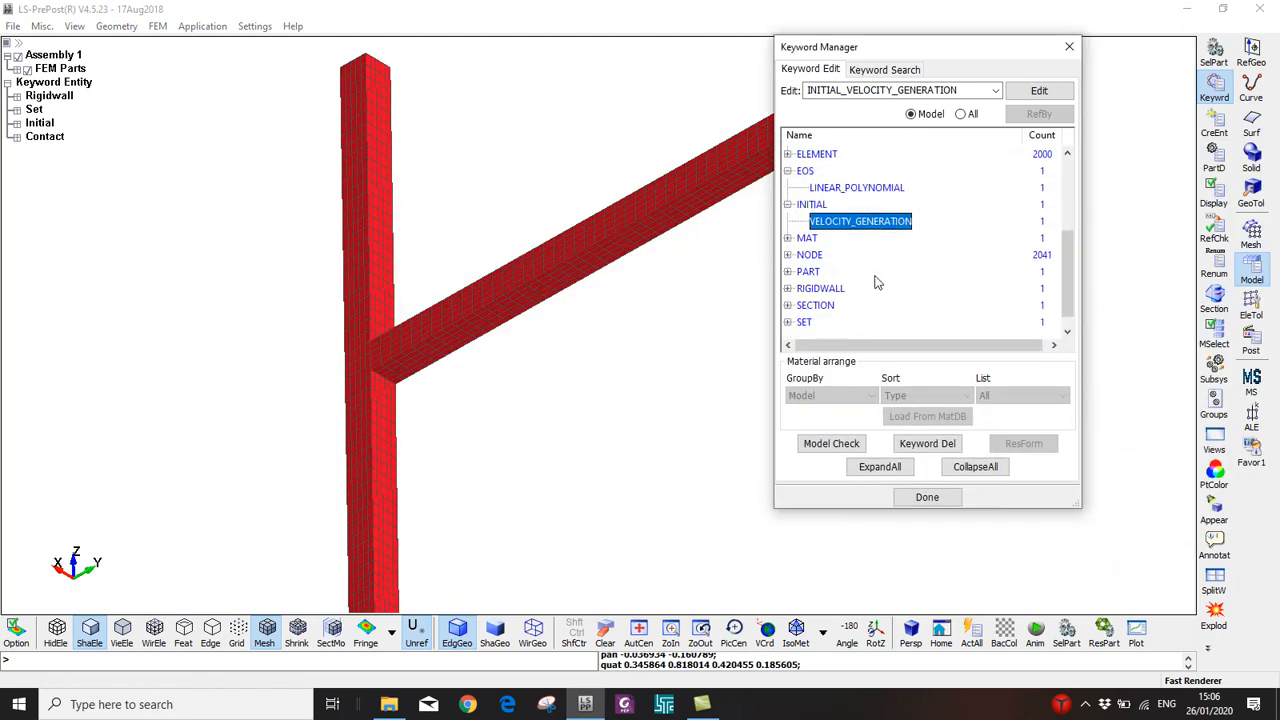
left_click(815, 288)
left_click(788, 288)
double_click(829, 306)
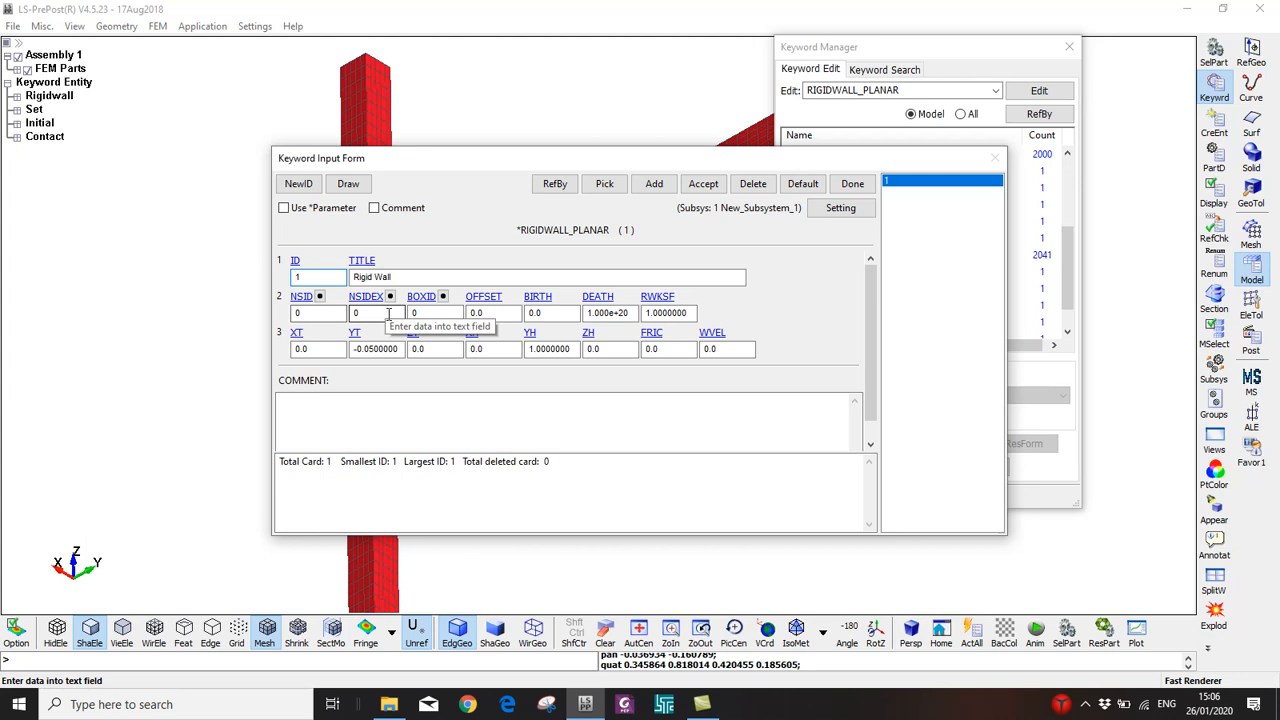
left_click(855, 184)
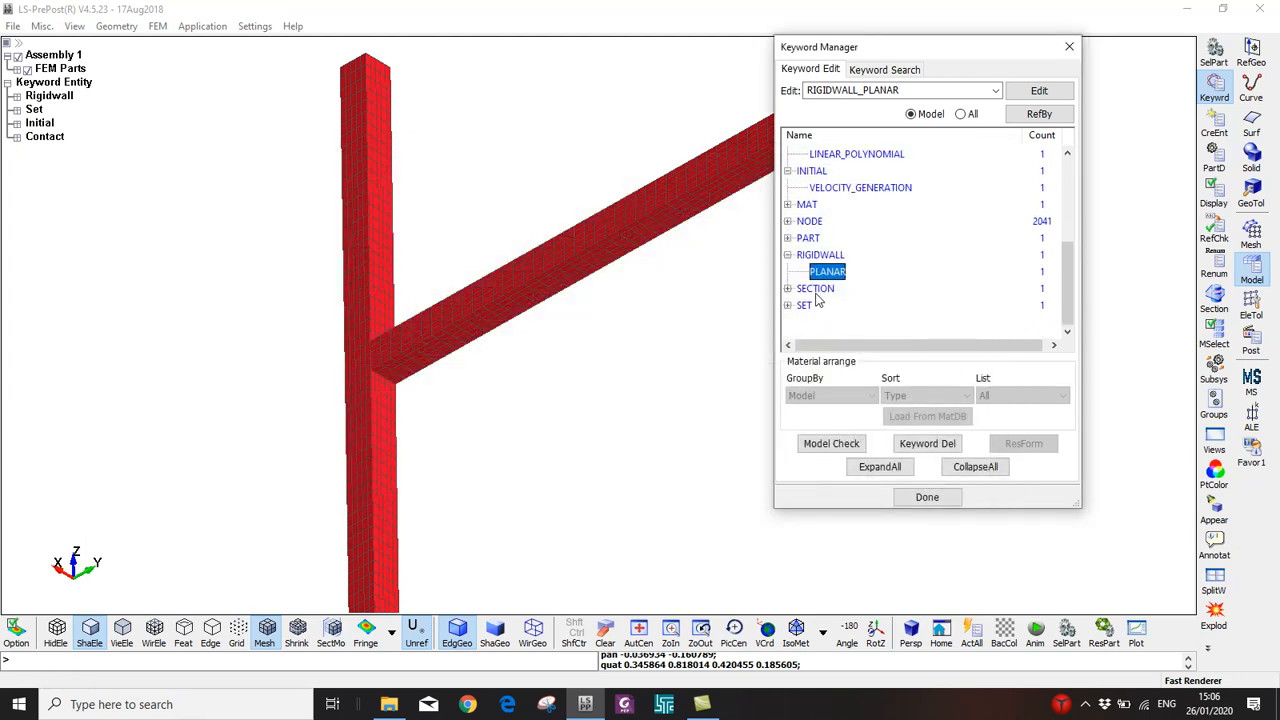
Open the SECTION_SHELL card to check its element formulation and thickness settings, then close it
left_click(788, 289)
left_click(821, 305)
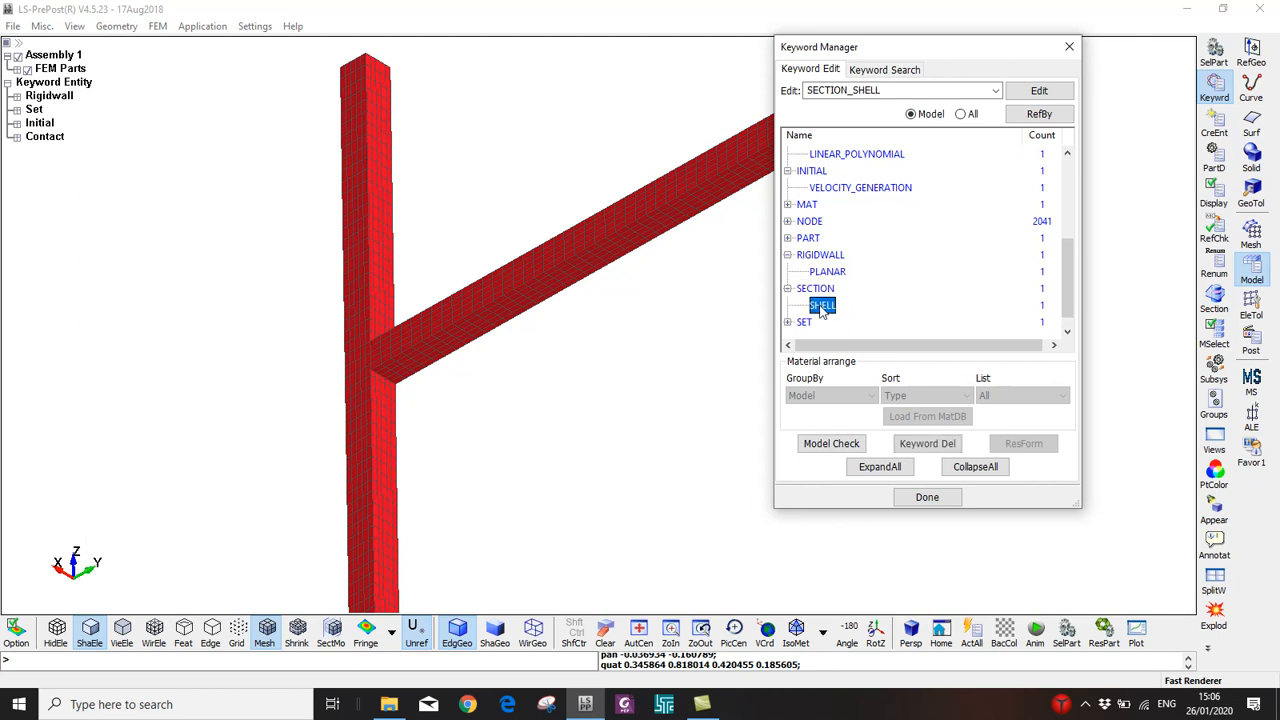
double_click(821, 306)
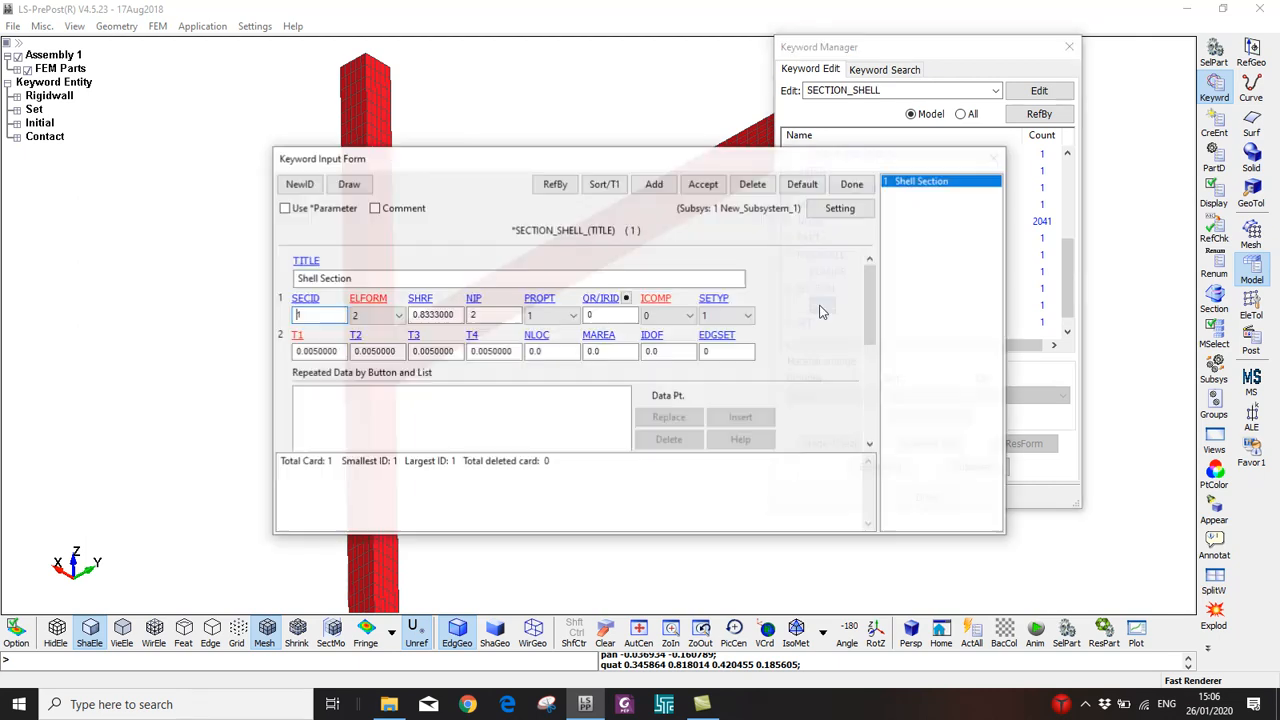
left_click(855, 184)
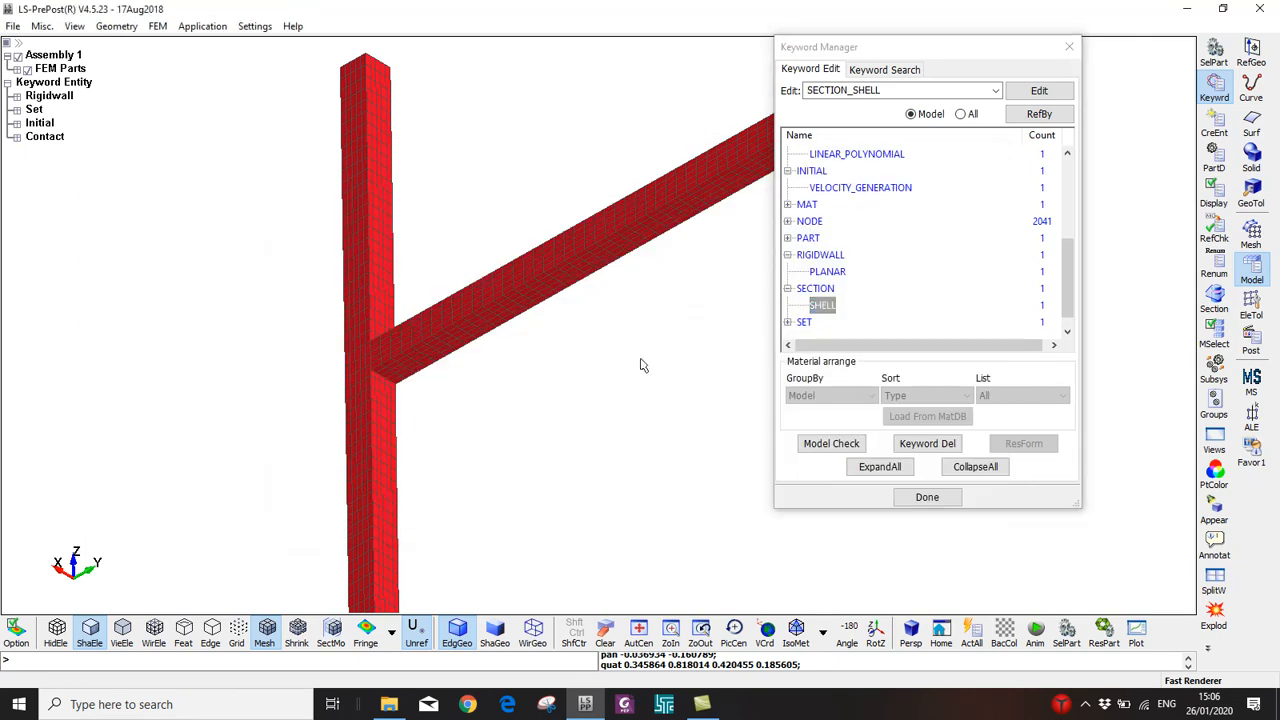
Start saving the keyword file and choose D:\YOUTUBE\High_Velocity_Impact as its destination folder
key("ctrl+s")
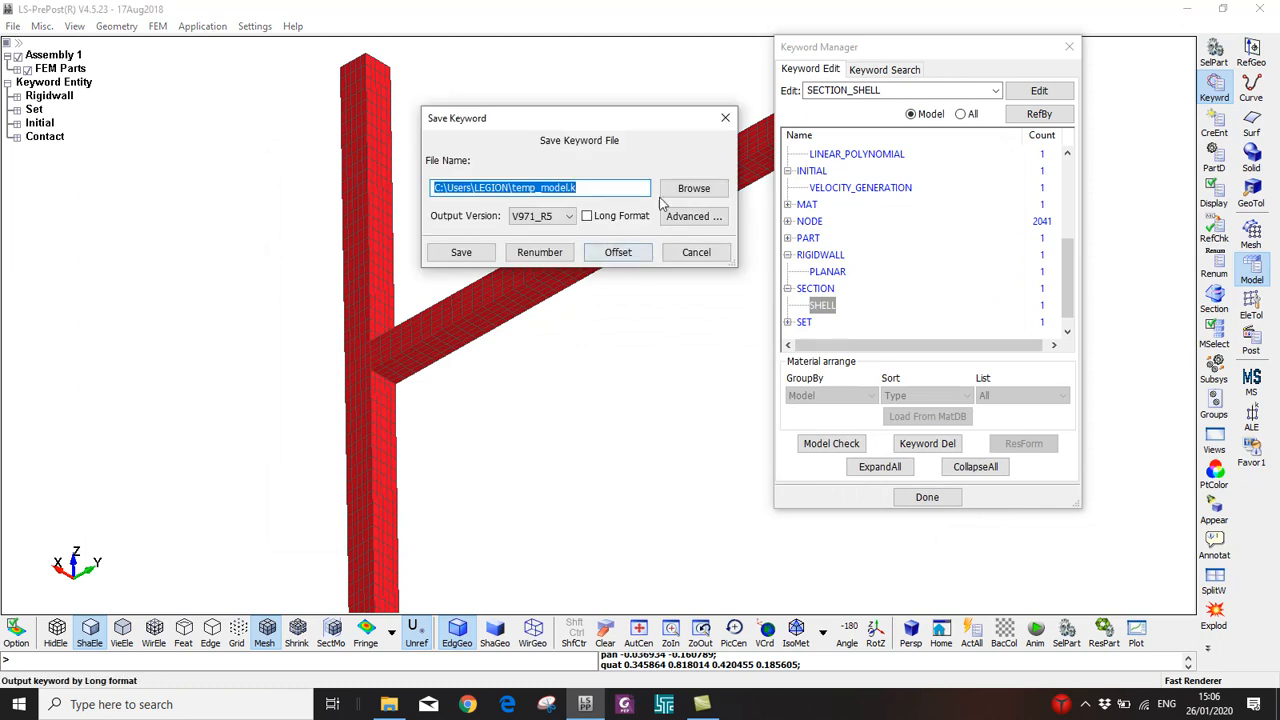
left_click(693, 188)
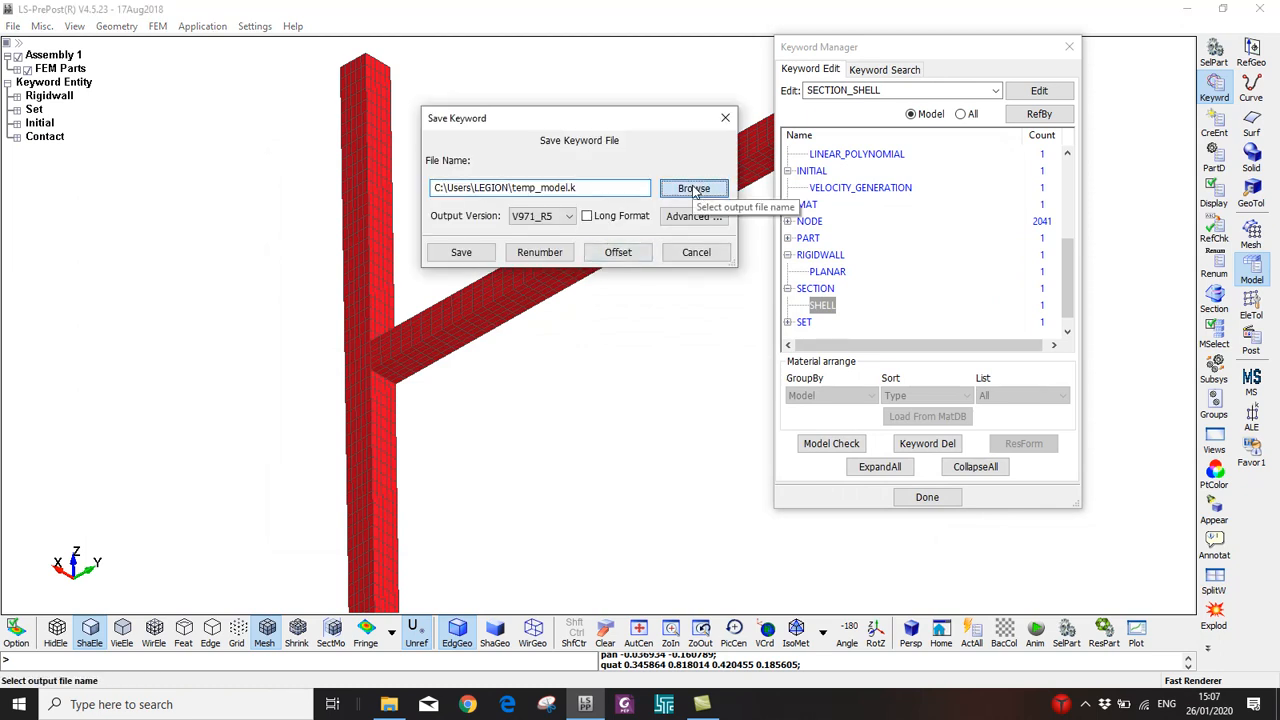
left_click(496, 238)
scroll(465, 320, "down", 2)
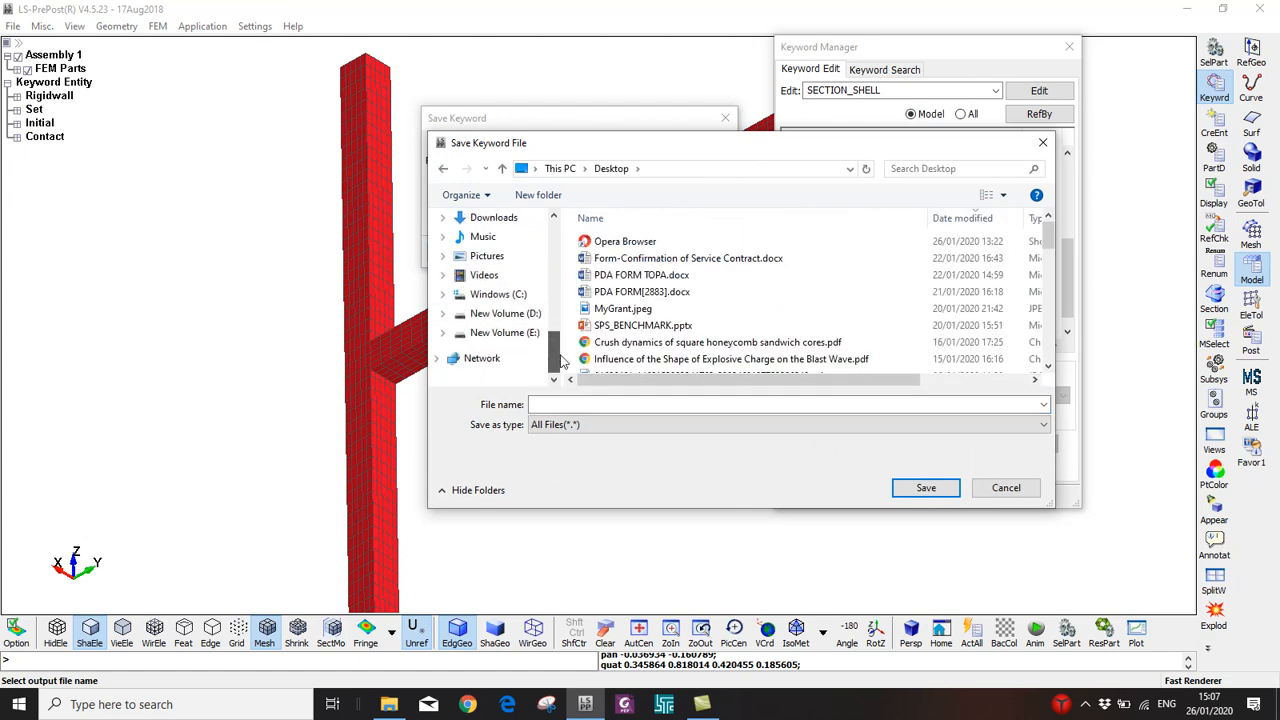
left_click(445, 325)
scroll(445, 320, "down", 1)
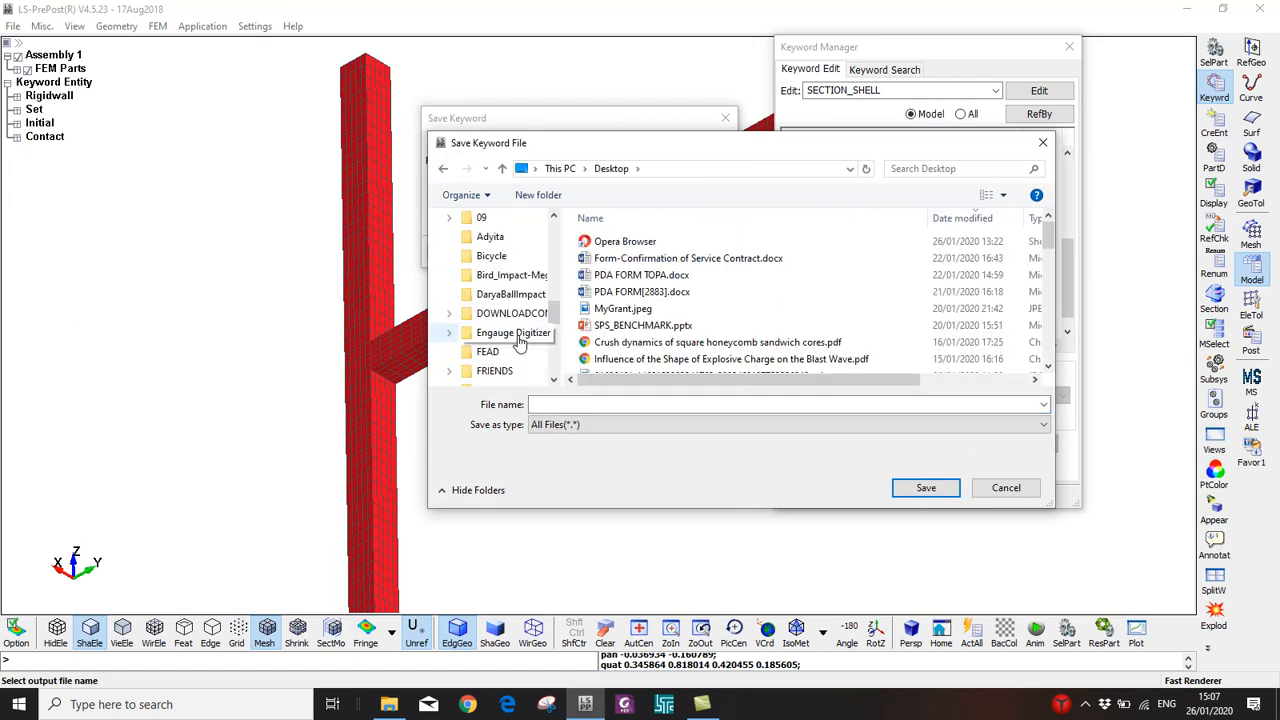
scroll(500, 362, "down", 5)
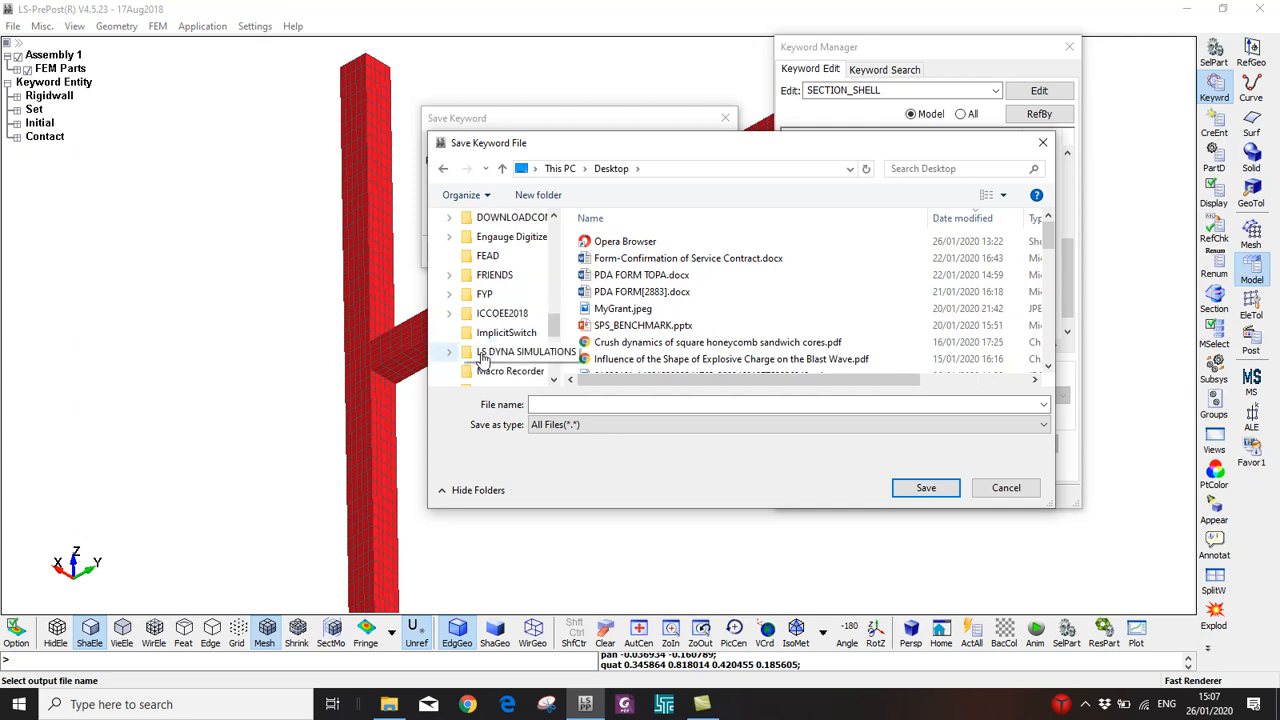
scroll(485, 355, "down", 1)
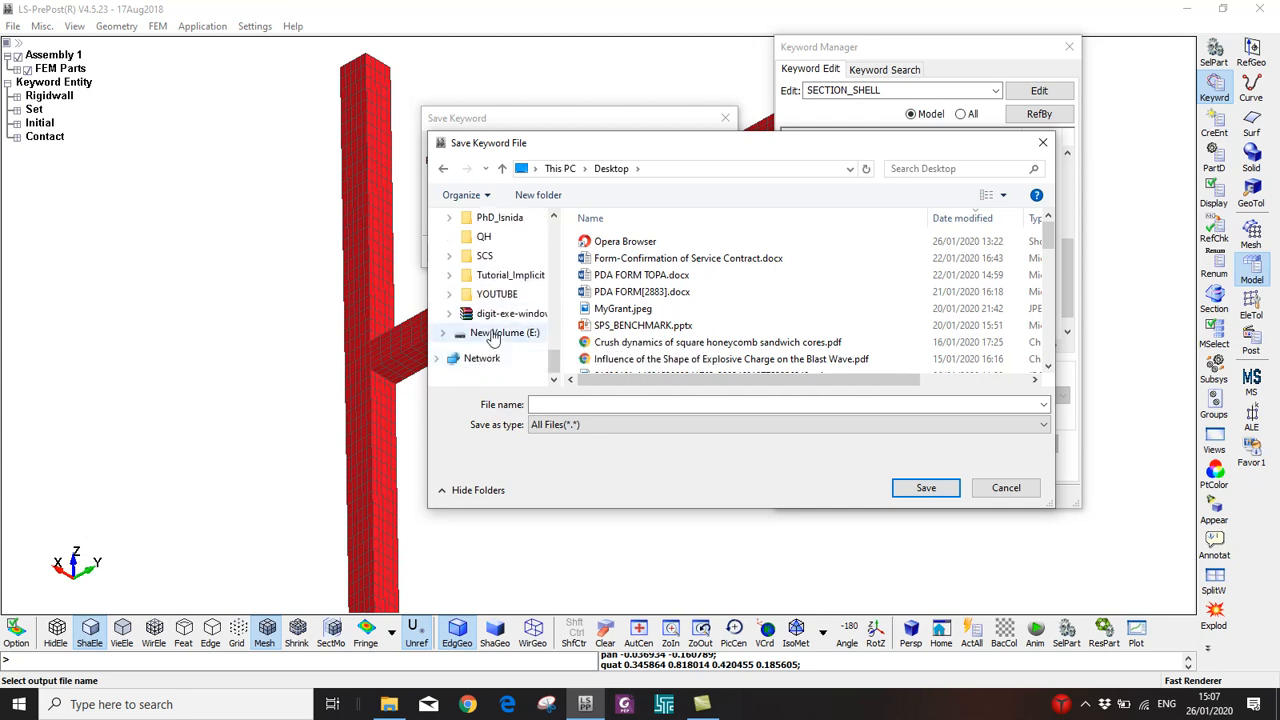
left_click(497, 294)
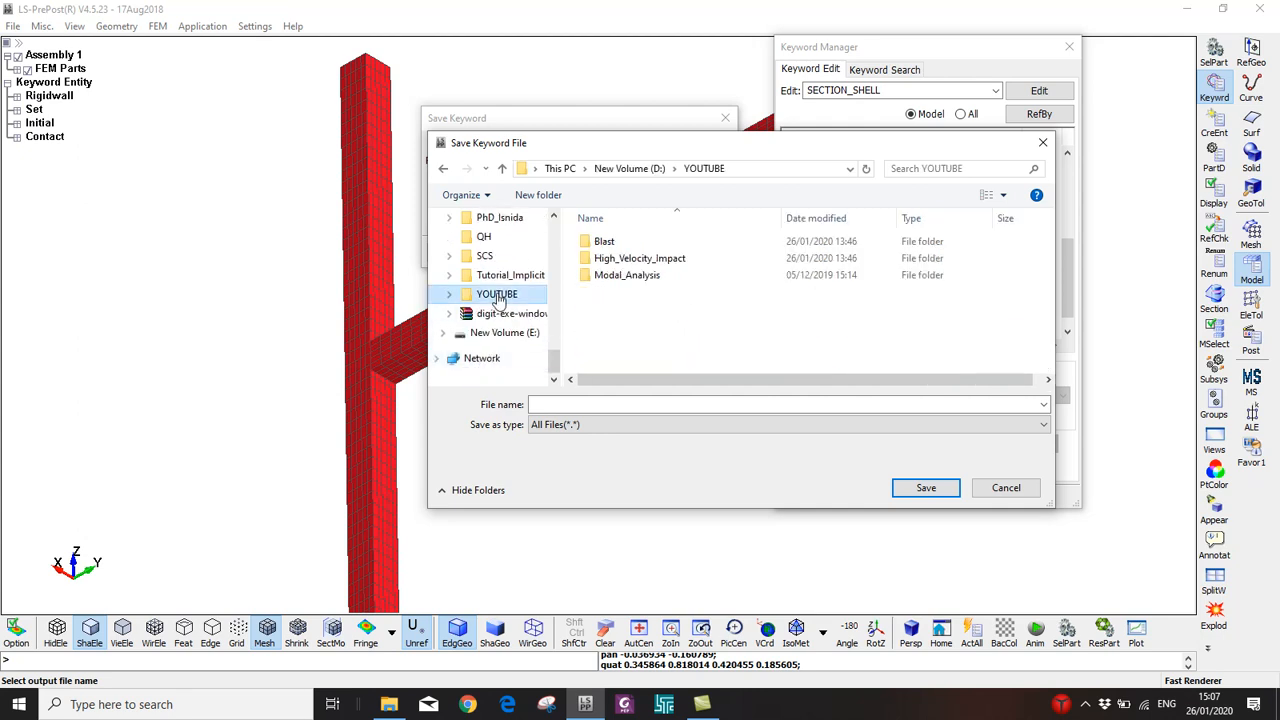
double_click(636, 260)
Name the keyword file T-SQUARETUBE.k and save it with output version V971_R5
left_click(605, 404)
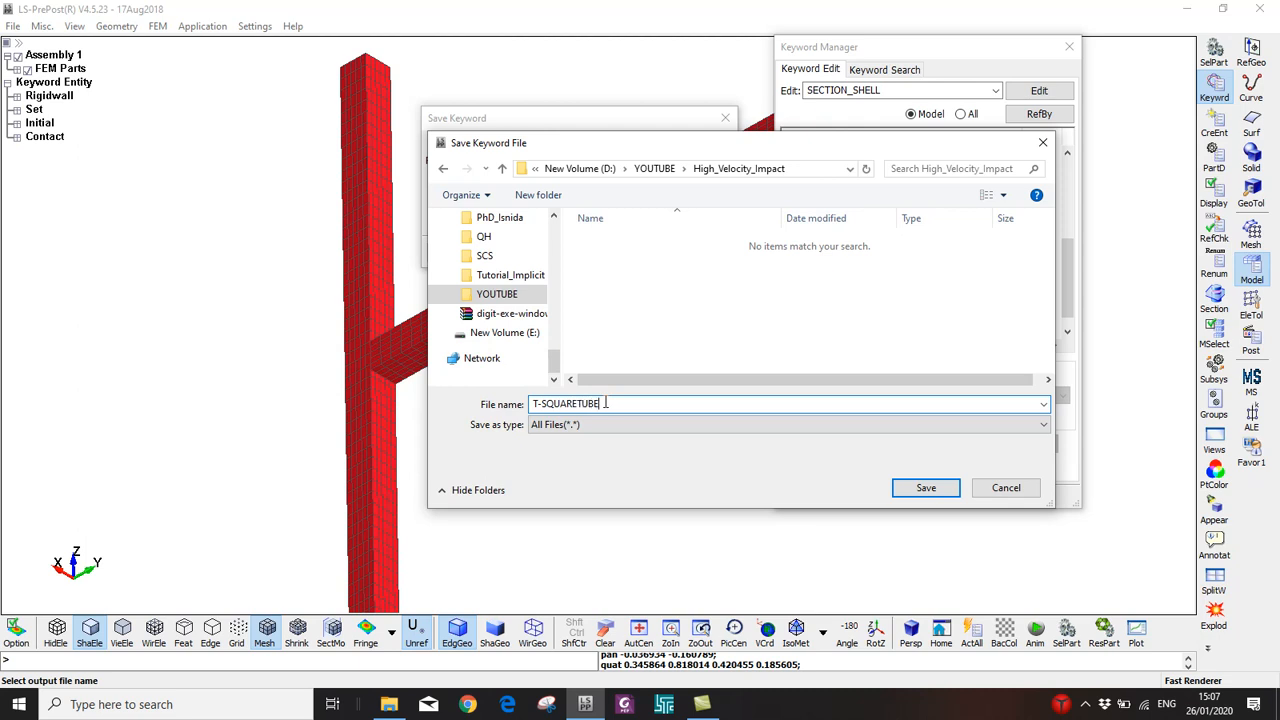
key("Return")
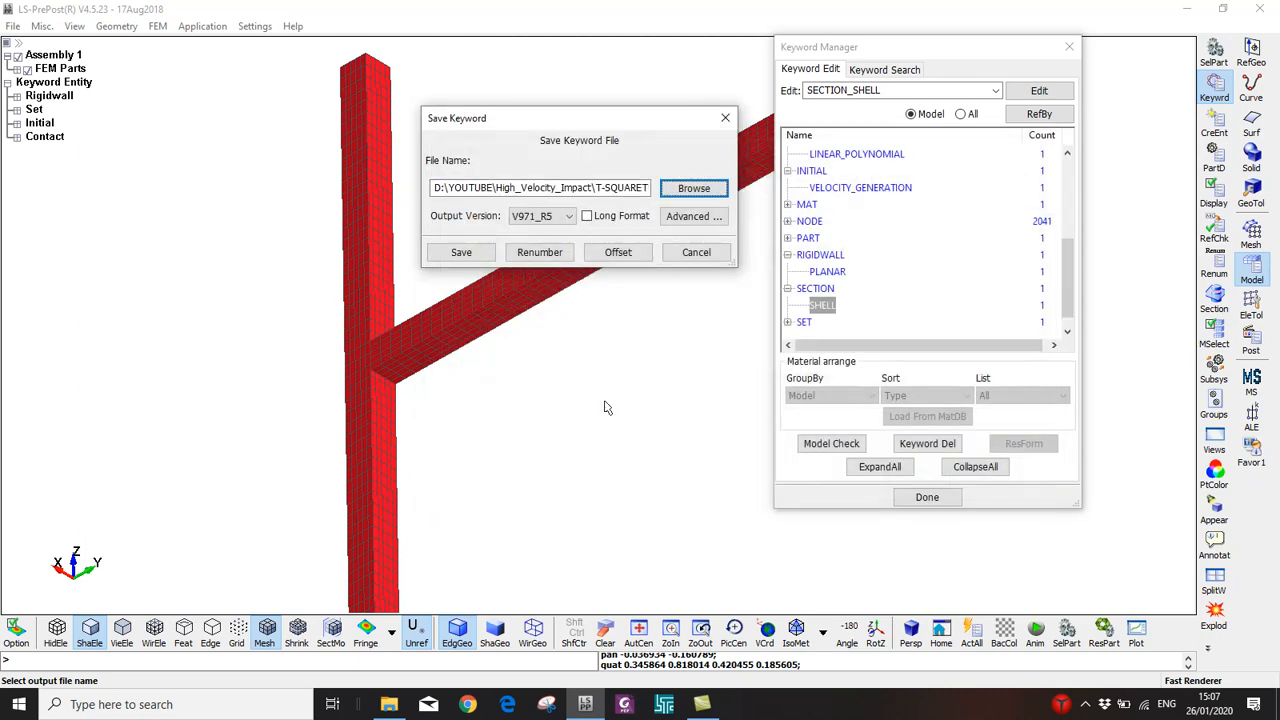
triple_click(560, 190)
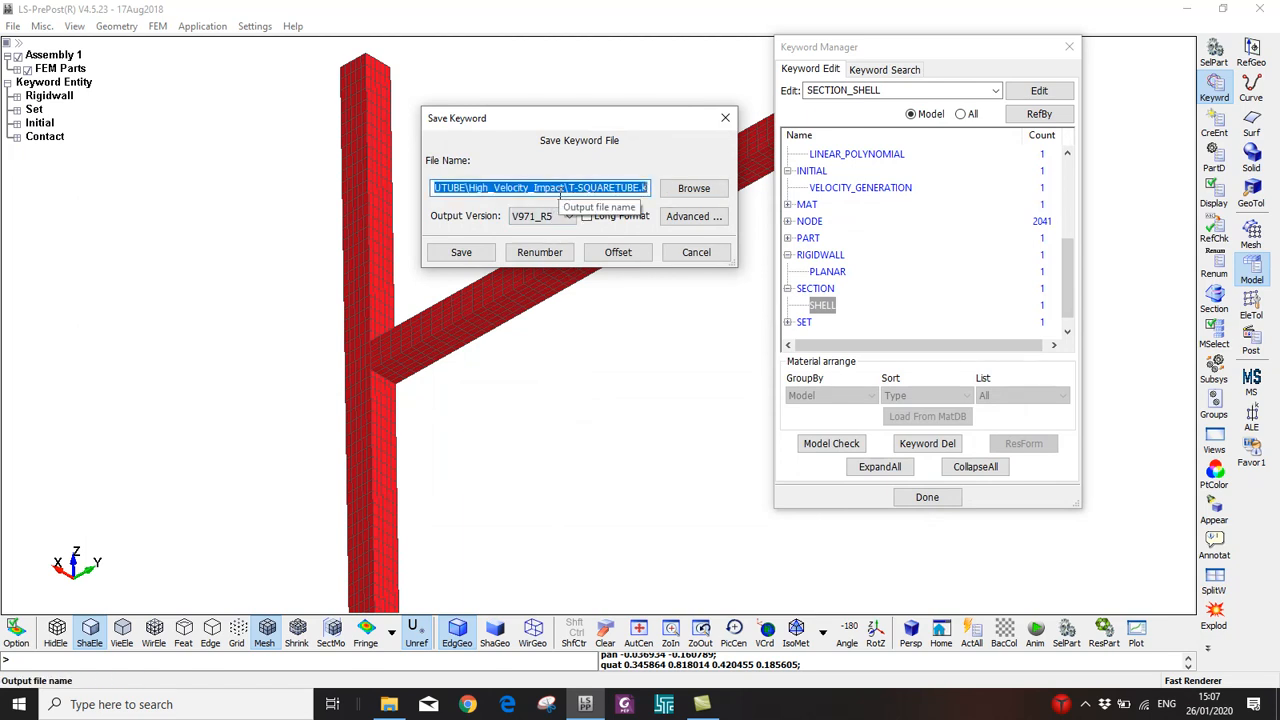
left_click(455, 252)
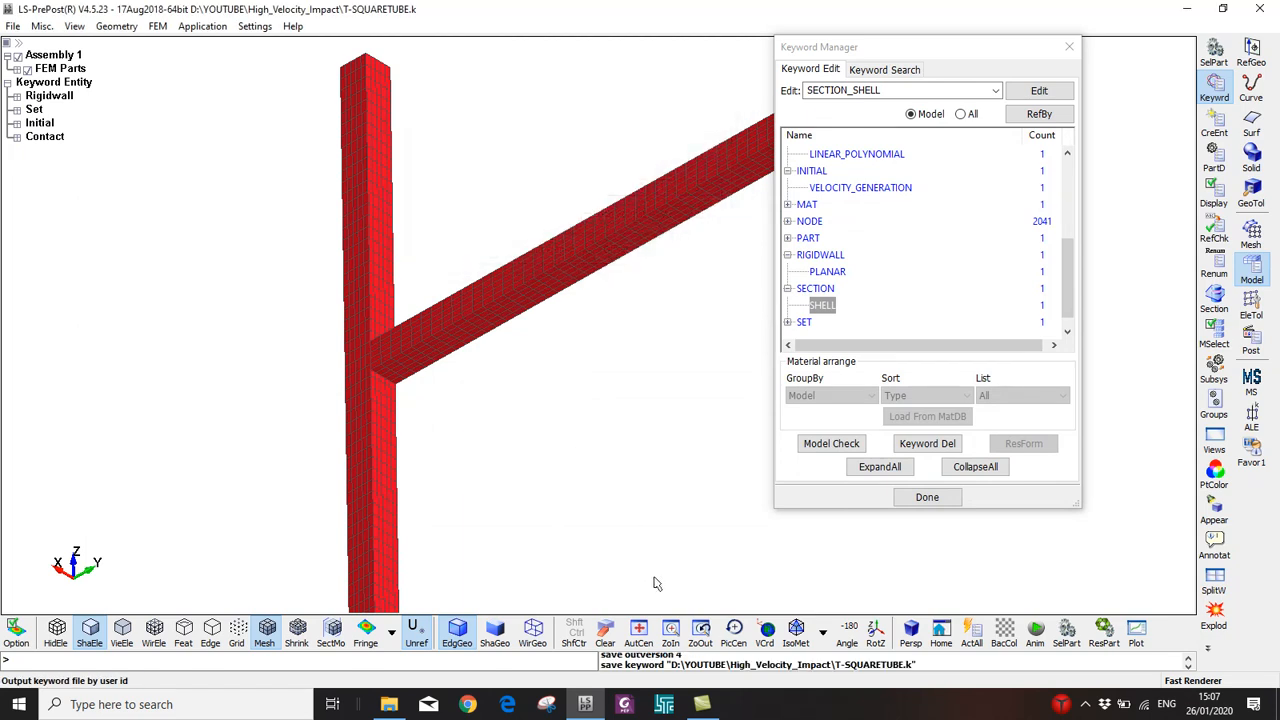
Switch to the LS-DYNA Program Manager, start a new analysis and choose T-SQUARETUBE.k from High_Velocity_Impact as the input file
left_click(664, 704)
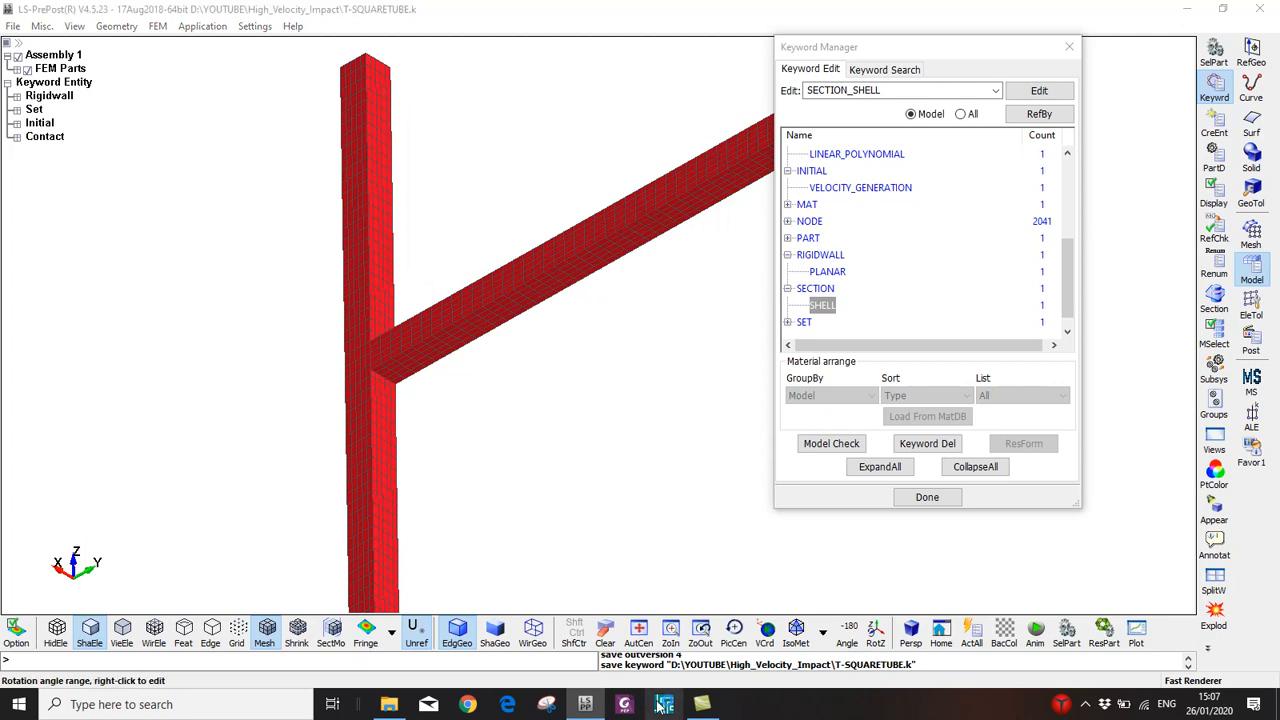
left_click(254, 139)
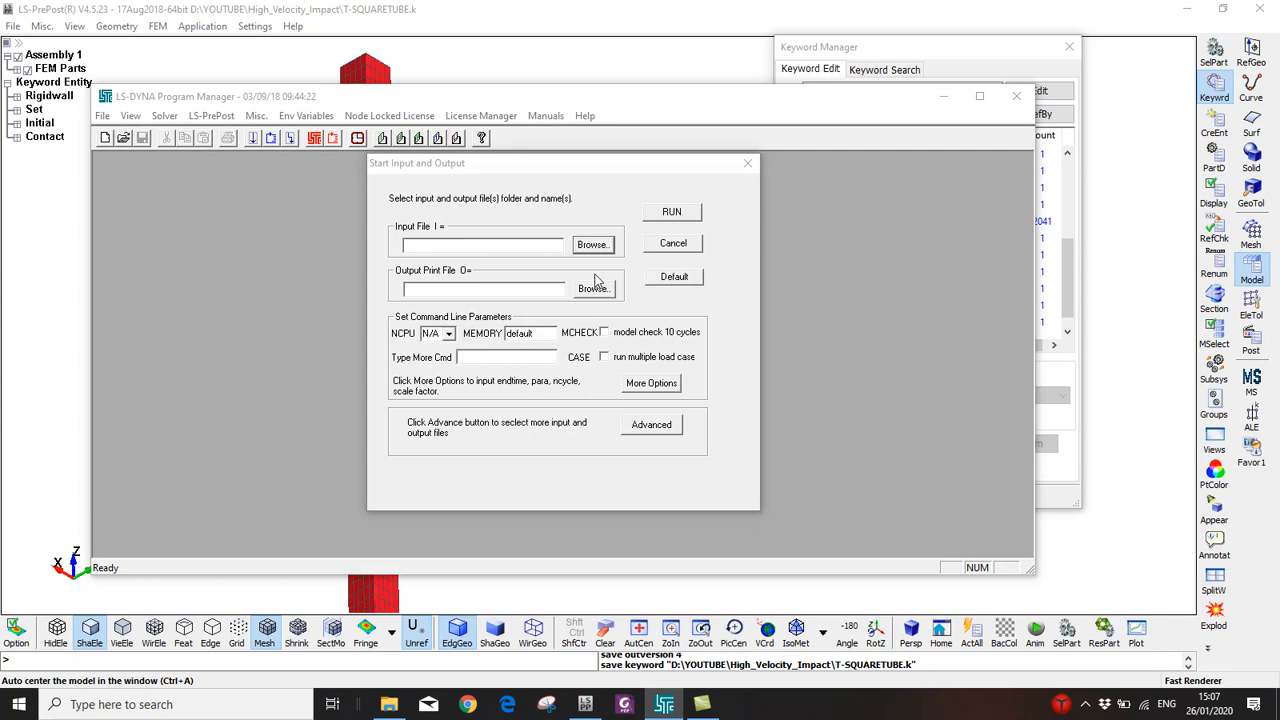
left_click(645, 280)
left_click(803, 491)
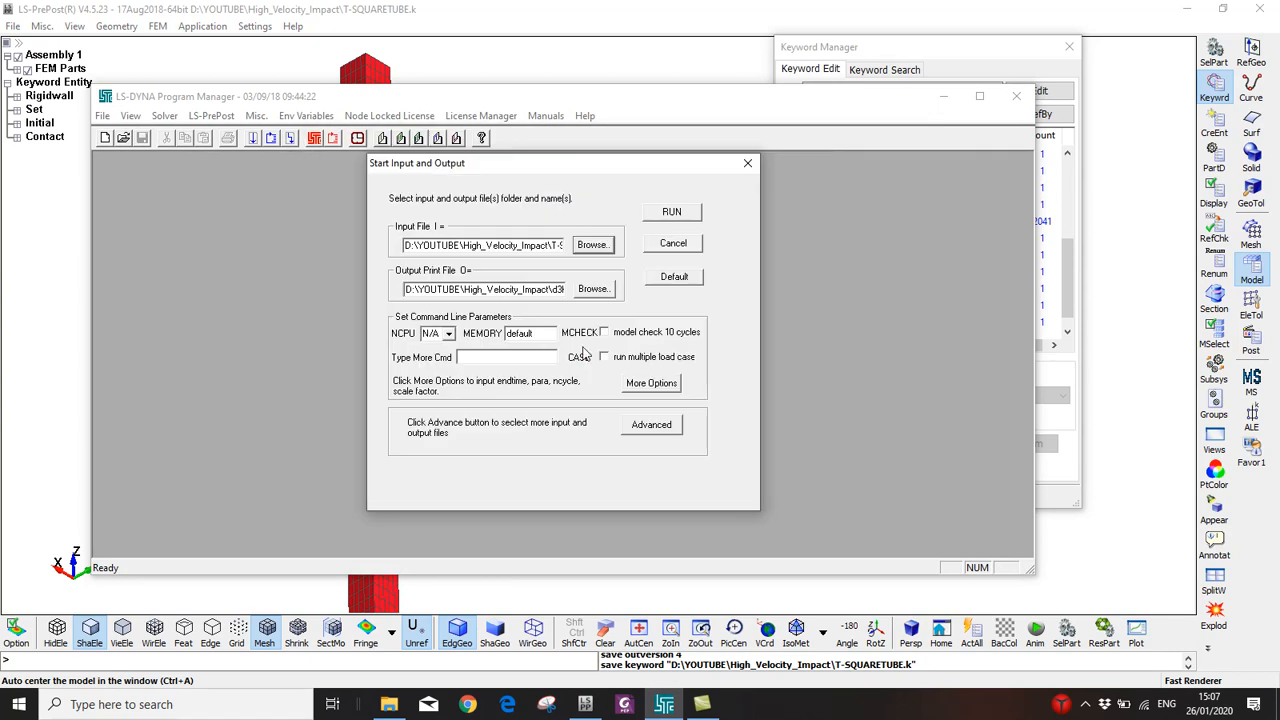
left_click_drag(545, 249, 664, 252)
left_click(528, 248)
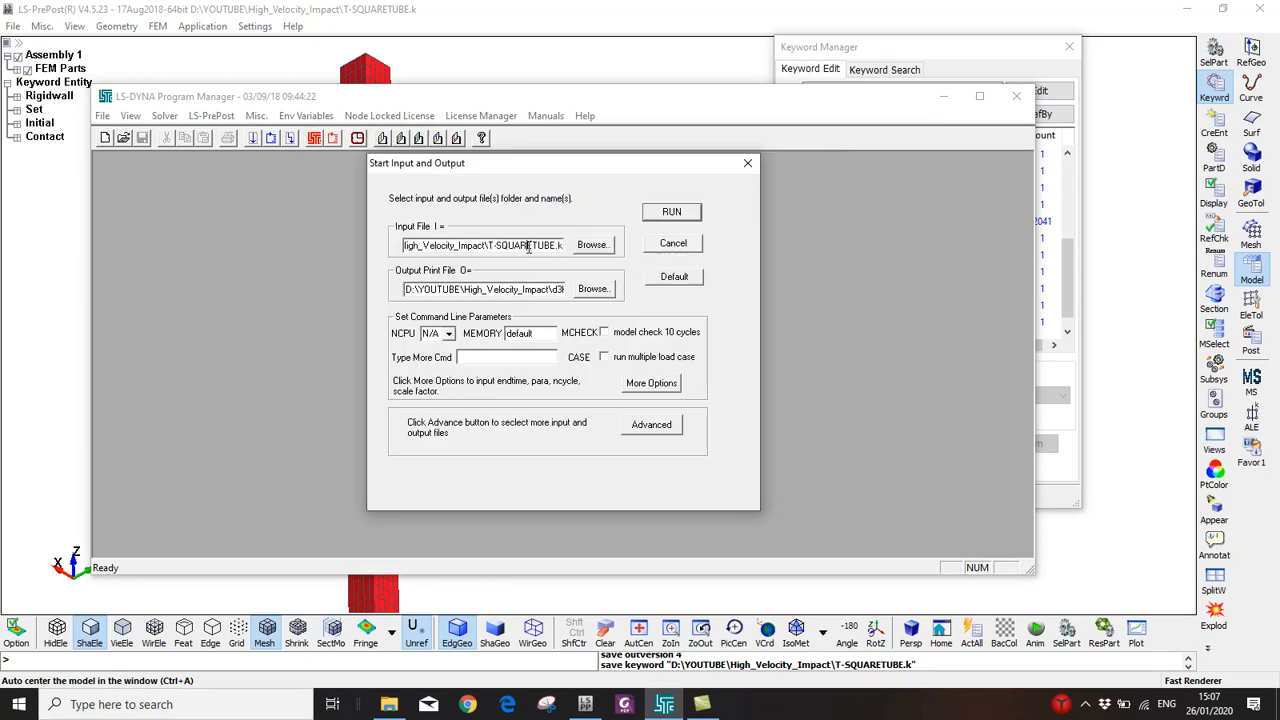
Set the number of CPUs to 8 and run the analysis
left_click(449, 334)
left_click(435, 394)
left_click(669, 212)
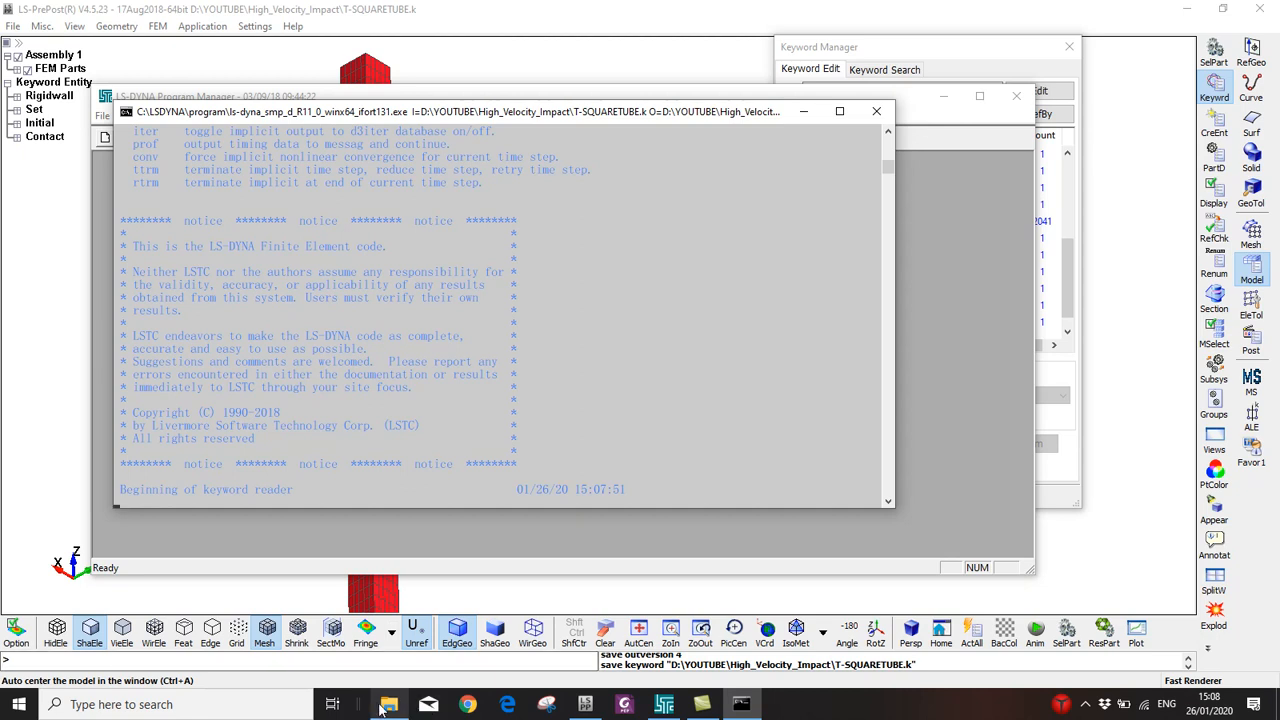
Bring up the High_Velocity_Impact folder, return to the solver window to follow the run, and close it once the run ends
mouse_move(388, 708)
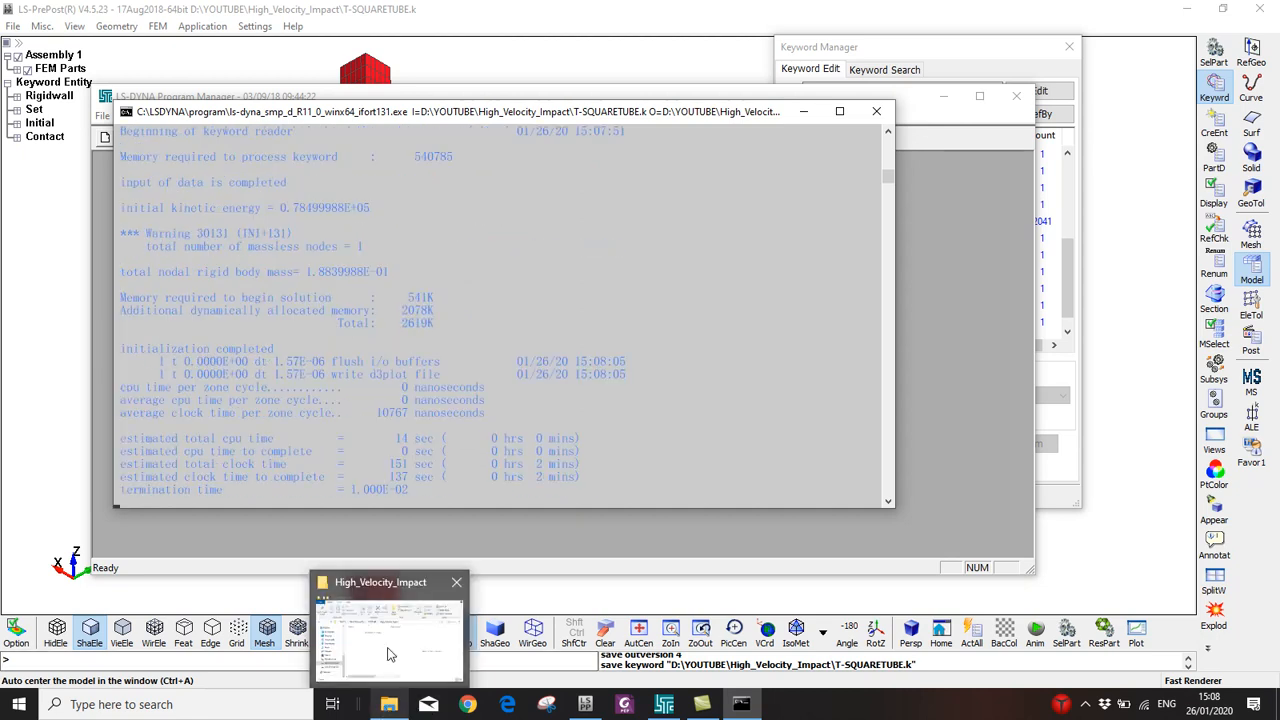
left_click(385, 640)
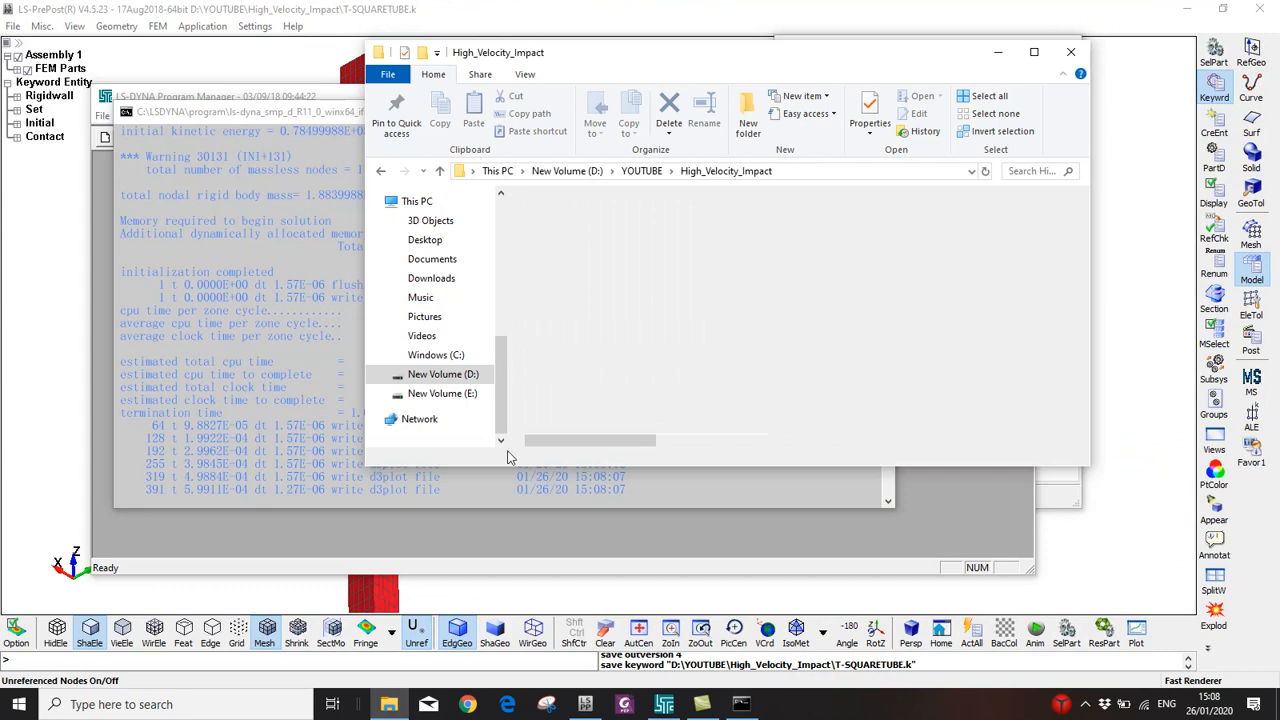
left_click(264, 495)
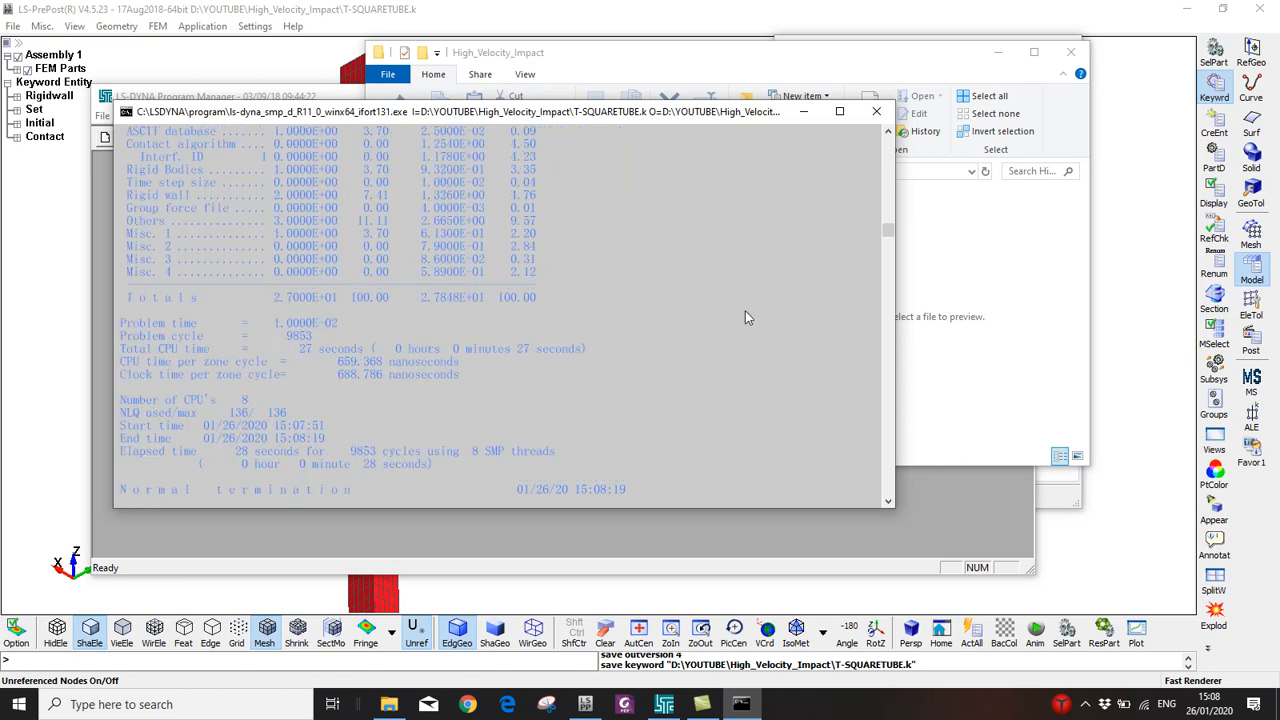
left_click(876, 111)
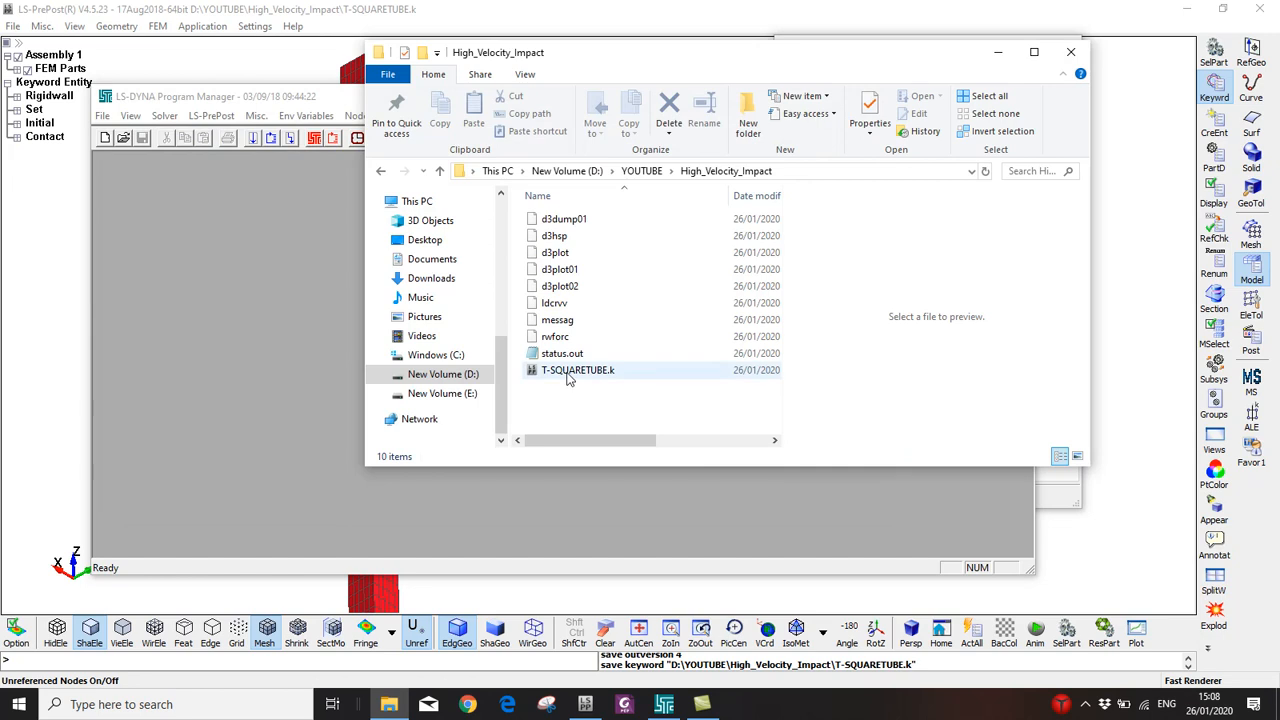
Open the d3plot results file from the High_Velocity_Impact folder with lsprepost4.5
left_click(548, 257)
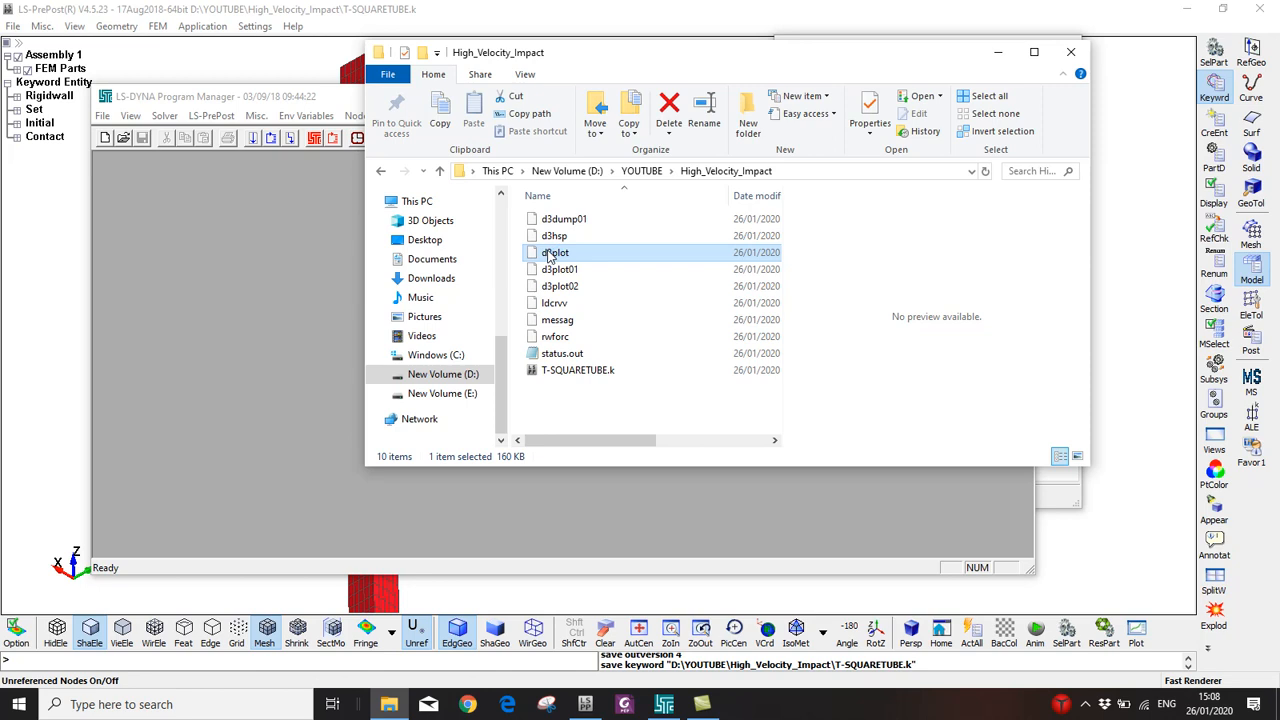
double_click(548, 257)
left_click(565, 485)
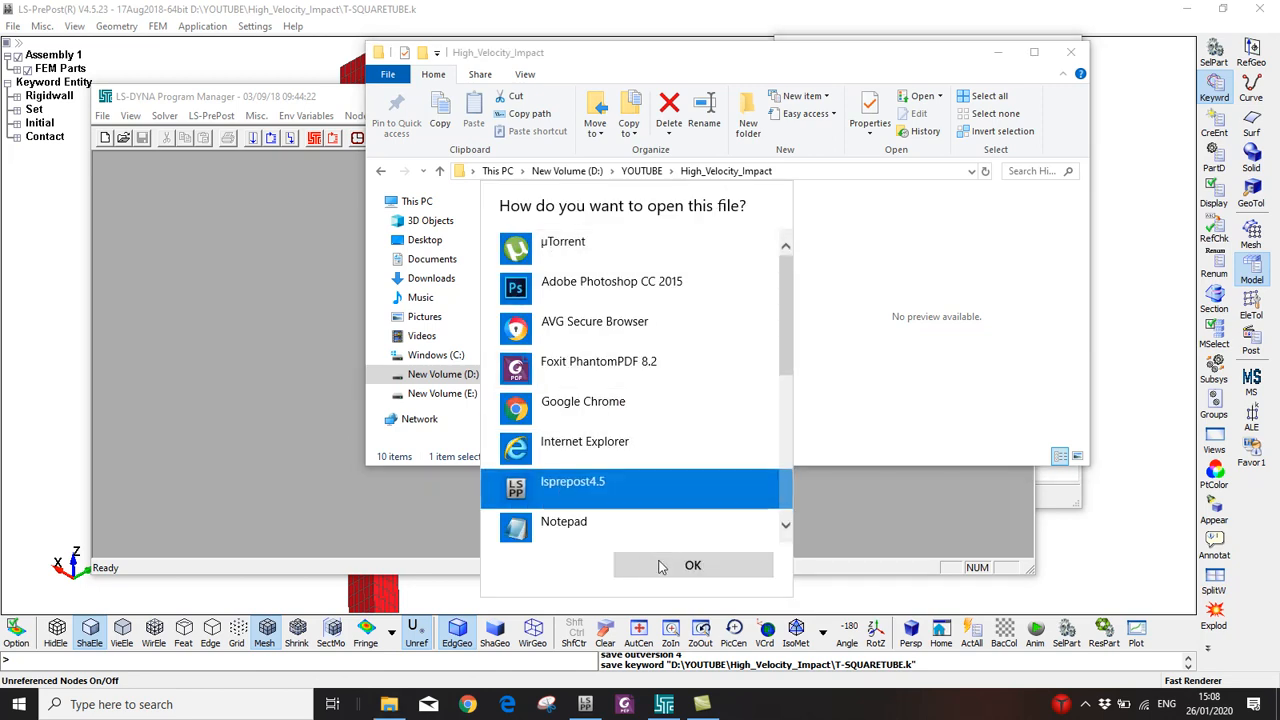
left_click(660, 565)
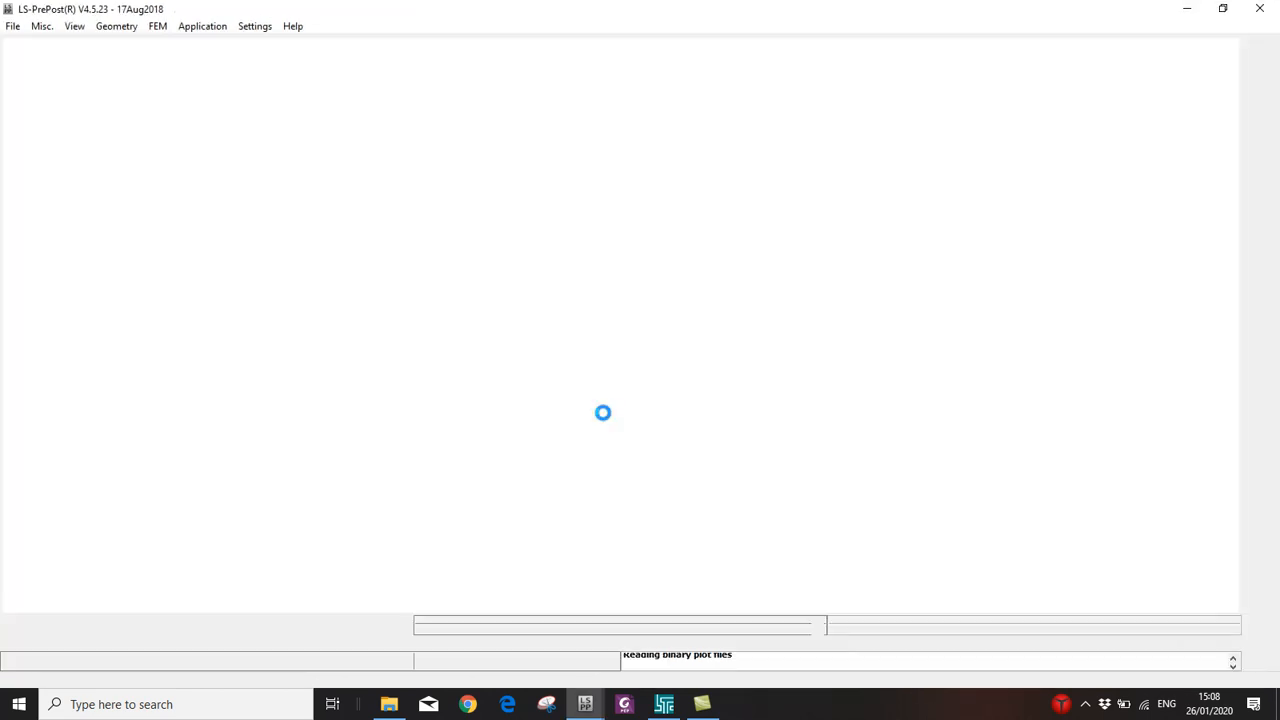
Step the impact animation forward one state at a time to state 37 to examine the tube hitting the rigid wall
mouse_move(566, 424)
left_mouse_down("ctrl")
mouse_move(706, 423)
mouse_move(694, 446)
left_mouse_up("ctrl")
mouse_move(668, 405)
left_mouse_down("ctrl")
mouse_move(843, 400)
mouse_move(866, 328)
left_mouse_up("ctrl")
left_click(453, 158)
left_click(453, 158)
left_click(453, 158)
left_click(453, 158)
left_click(453, 158)
left_click(453, 158)
left_click(453, 158)
left_click(453, 158)
left_click(453, 158)
left_click(453, 158)
left_click(453, 158)
left_click(453, 158)
left_click(453, 158)
double_click(453, 158)
left_click(453, 158)
double_click(453, 158)
double_click(453, 158)
double_click(453, 158)
left_click(453, 158)
double_click(455, 159)
left_click(455, 159)
double_click(455, 159)
double_click(455, 159)
left_click(455, 159)
double_click(455, 159)
left_click(455, 159)
left_click(455, 159)
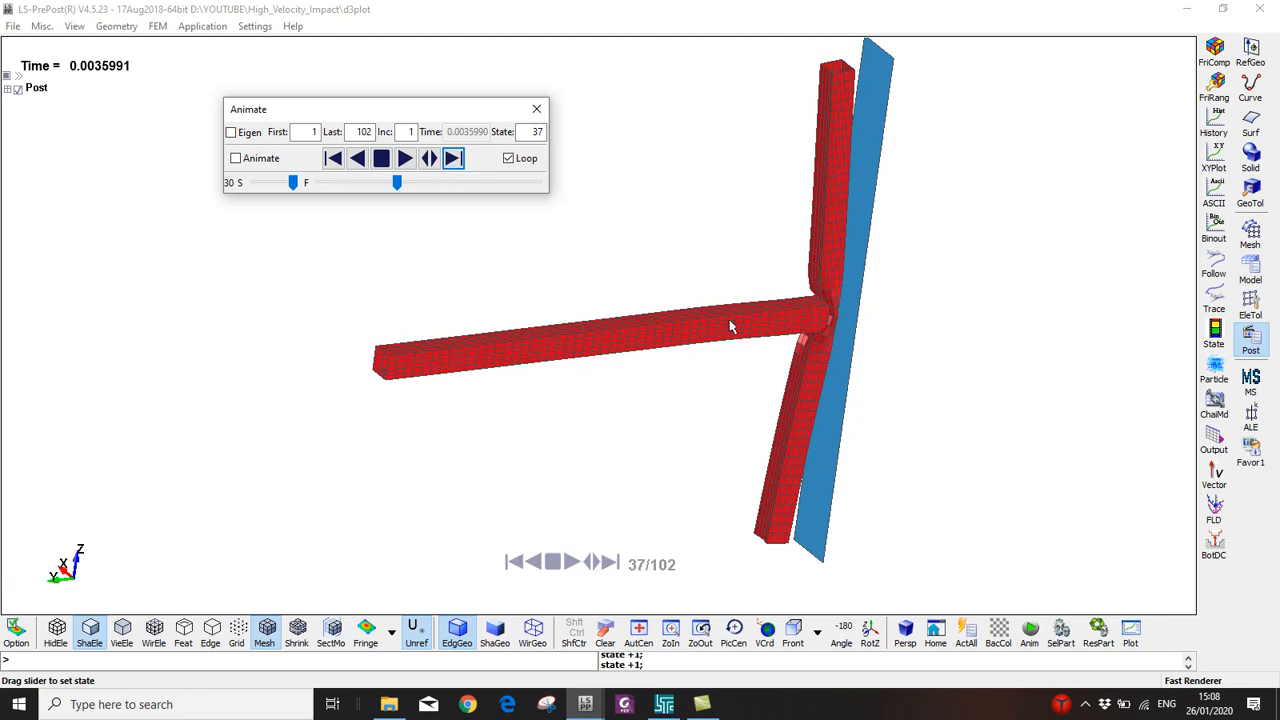
Inspect the deformed tube joint up close, play the animation forward and stop it at state 77
scroll(820, 320, "up", 2)
scroll(810, 319, "up", 2)
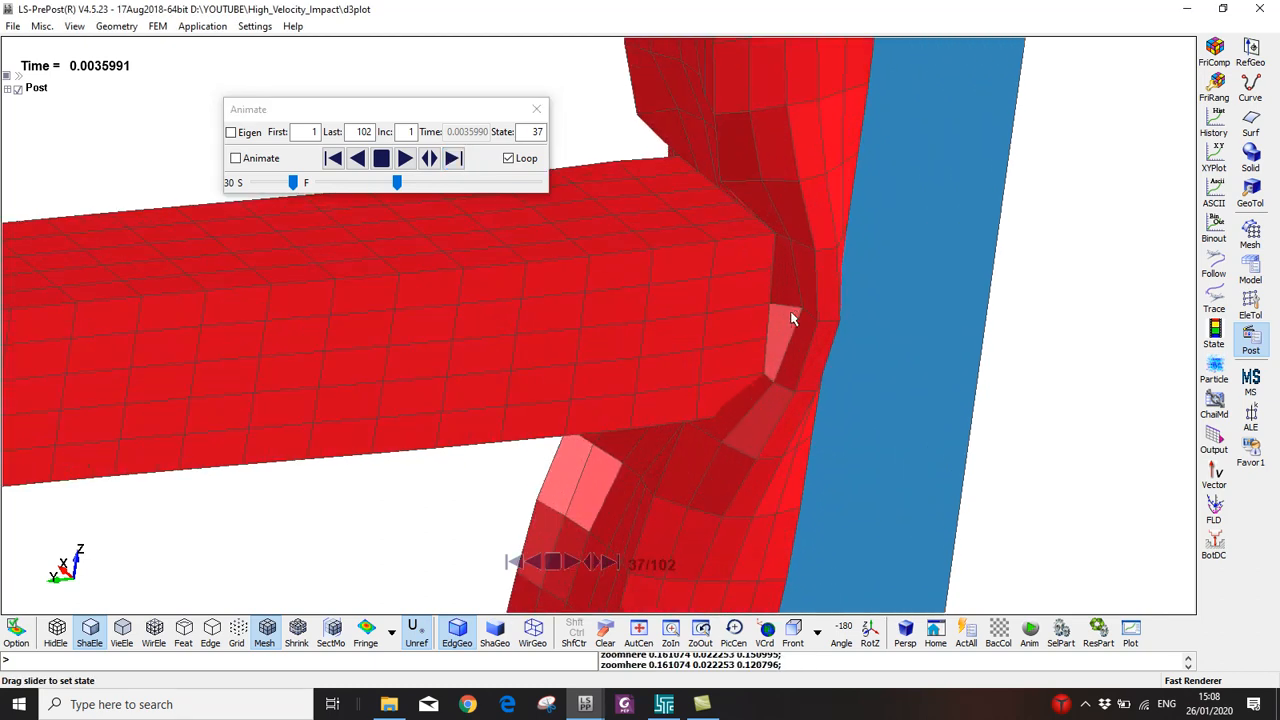
scroll(682, 328, "down", 6)
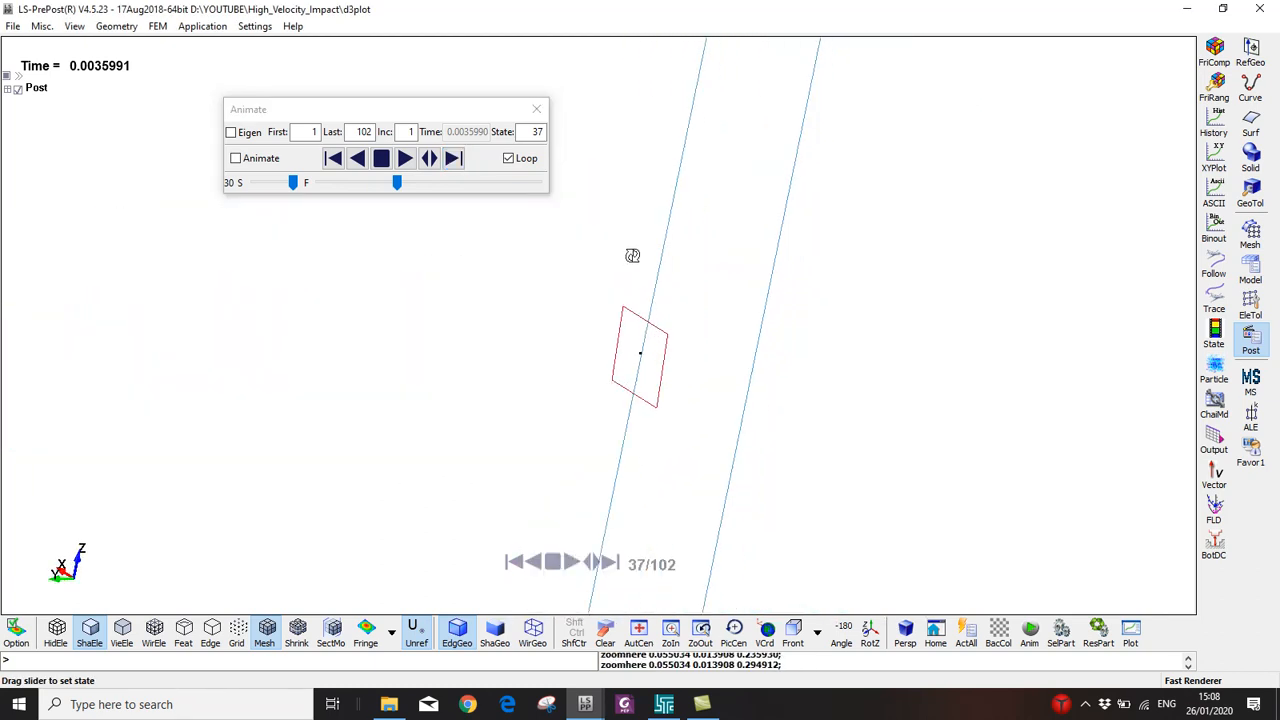
mouse_move(420, 388)
left_mouse_down("shift")
mouse_move(483, 311)
mouse_move(337, 457)
mouse_move(386, 386)
mouse_move(498, 330)
mouse_move(374, 494)
mouse_move(803, 363)
mouse_move(632, 391)
mouse_move(645, 322)
left_mouse_up("shift")
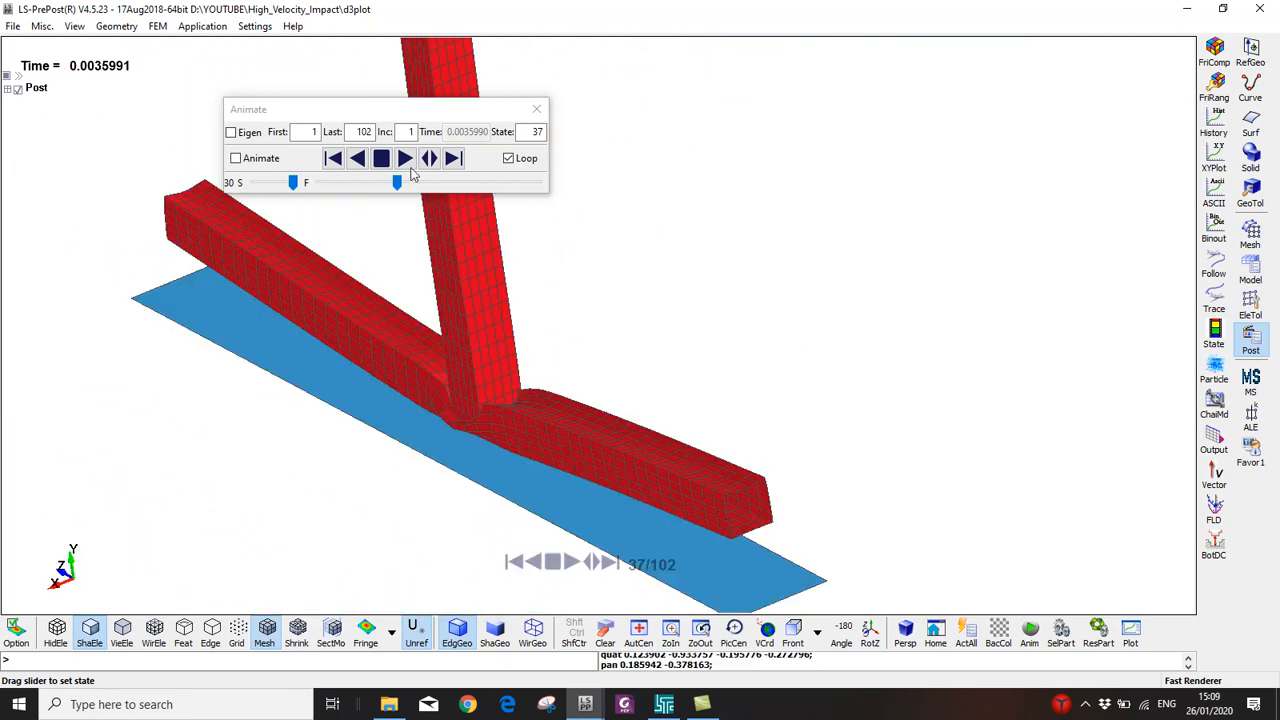
left_click(405, 159)
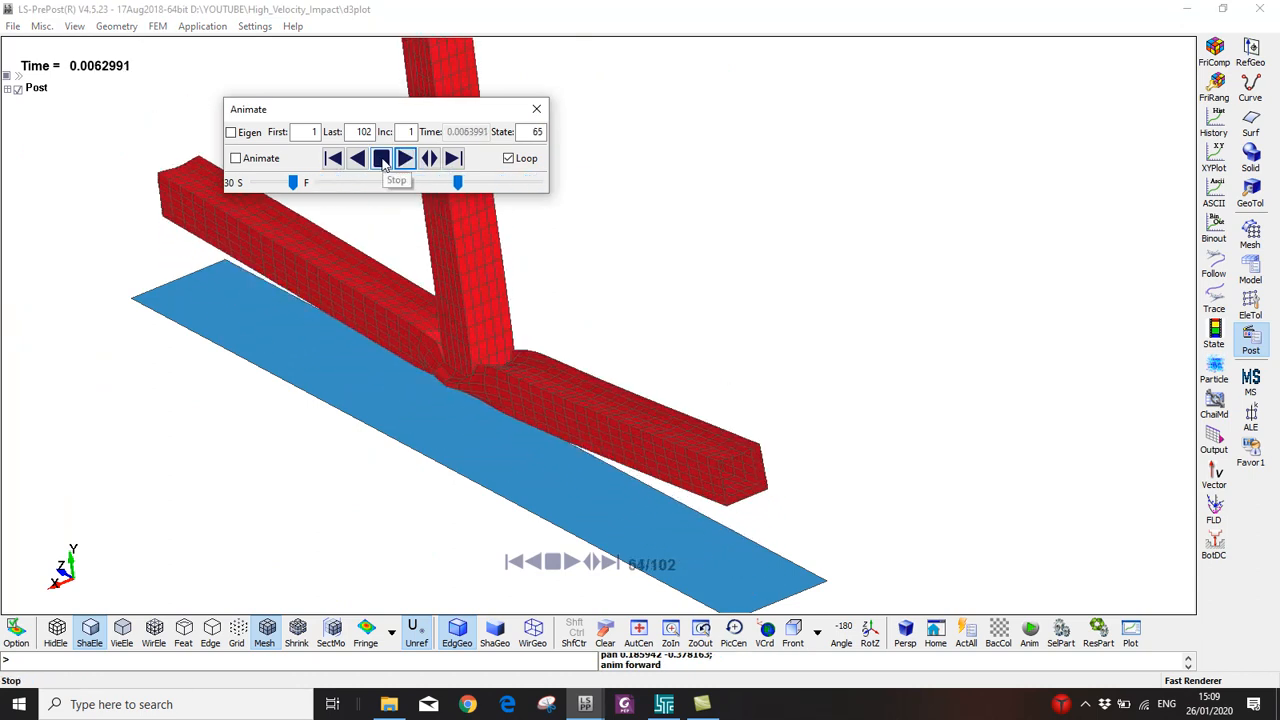
left_click(383, 164)
scroll(460, 358, "up", 1)
scroll(454, 351, "up", 1)
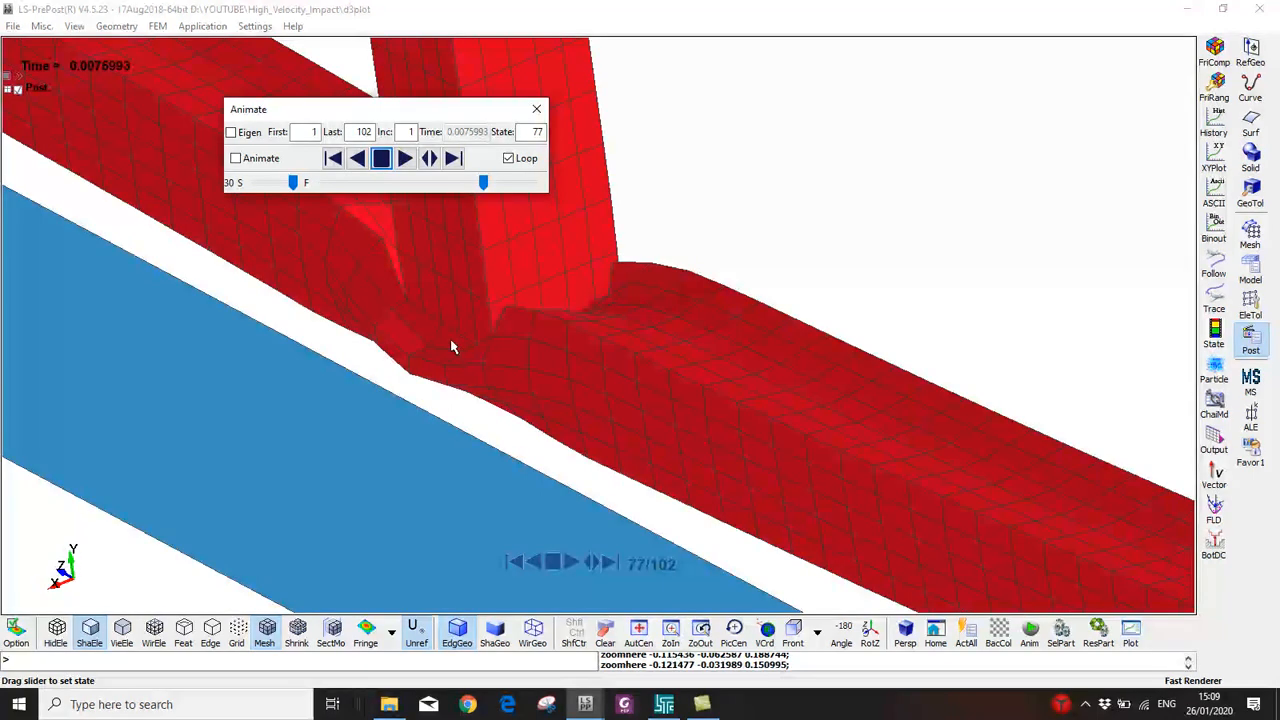
View the T-shaped tube above the rigid wall from the other side, replay the animation and stop it at state 51
scroll(477, 354, "down", 3)
mouse_move(486, 363)
left_mouse_down()
mouse_move(620, 366)
mouse_move(498, 380)
left_mouse_up()
mouse_move(417, 387)
left_mouse_down("ctrl")
mouse_move(484, 382)
mouse_move(460, 411)
mouse_move(691, 418)
mouse_move(551, 386)
left_mouse_up("ctrl")
scroll(484, 382, "down", 2)
middle_click_drag(489, 380, 735, 410, "ctrl")
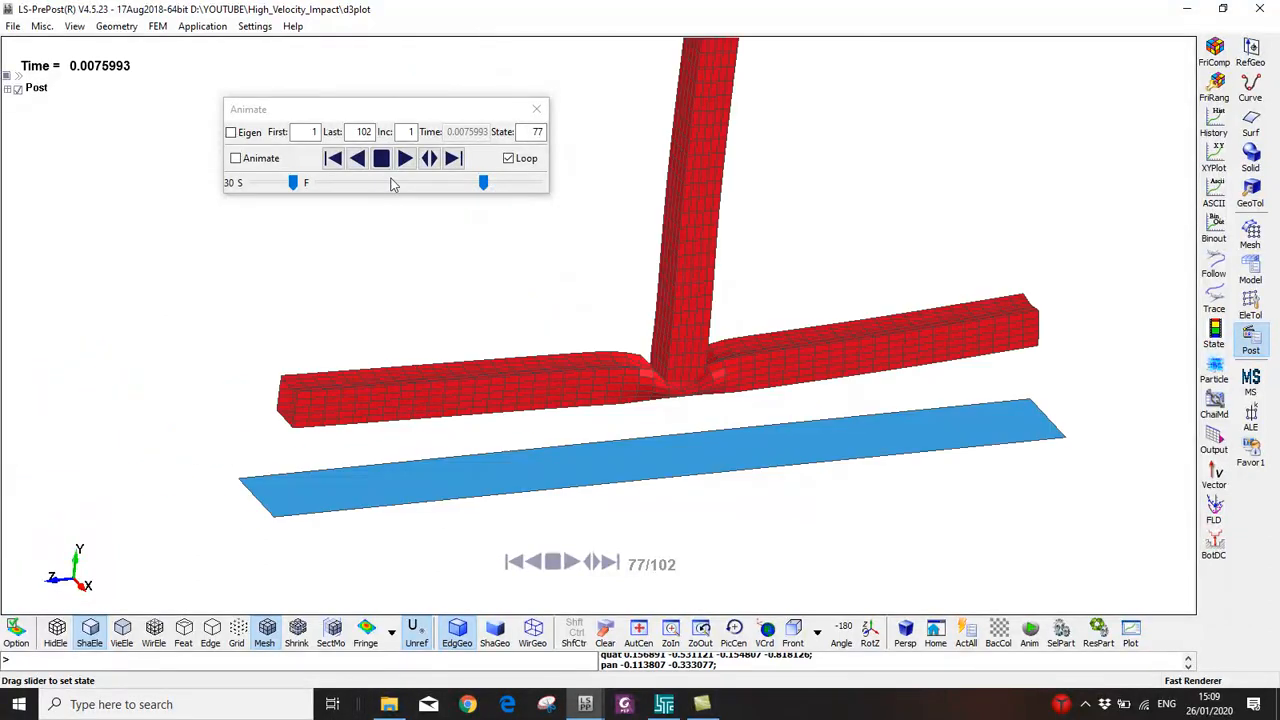
left_click(404, 158)
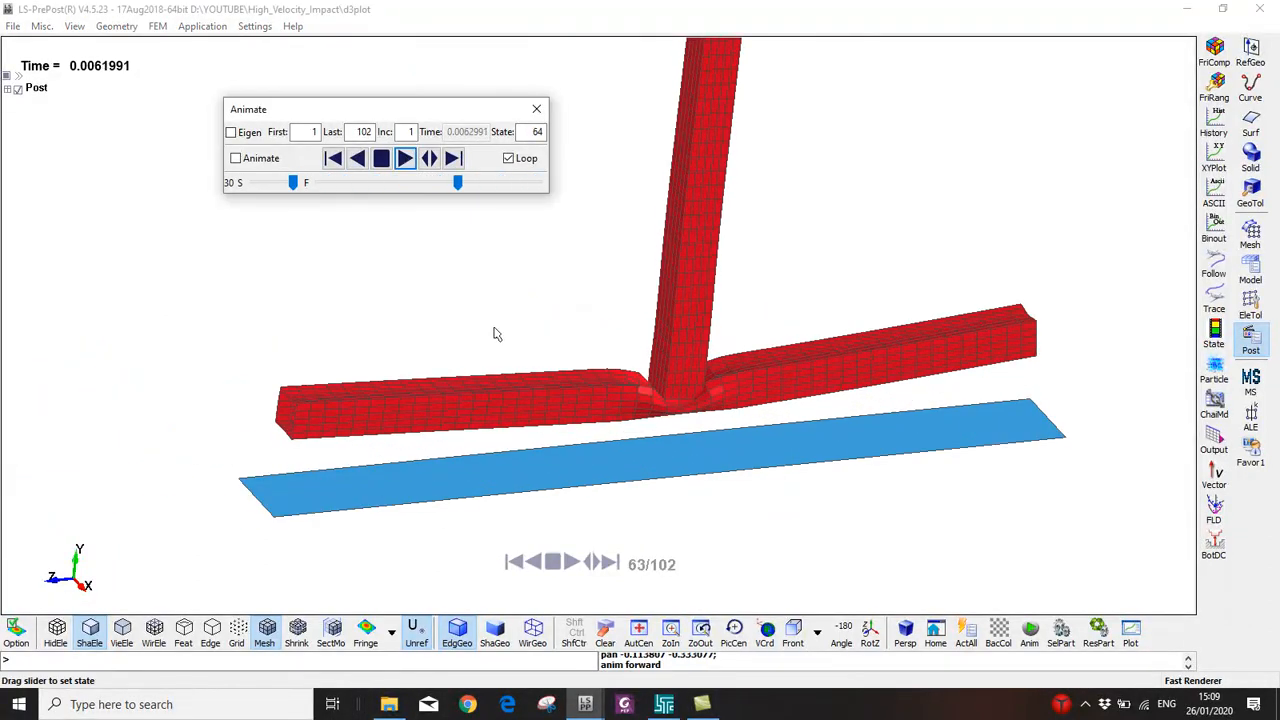
left_click(381, 158)
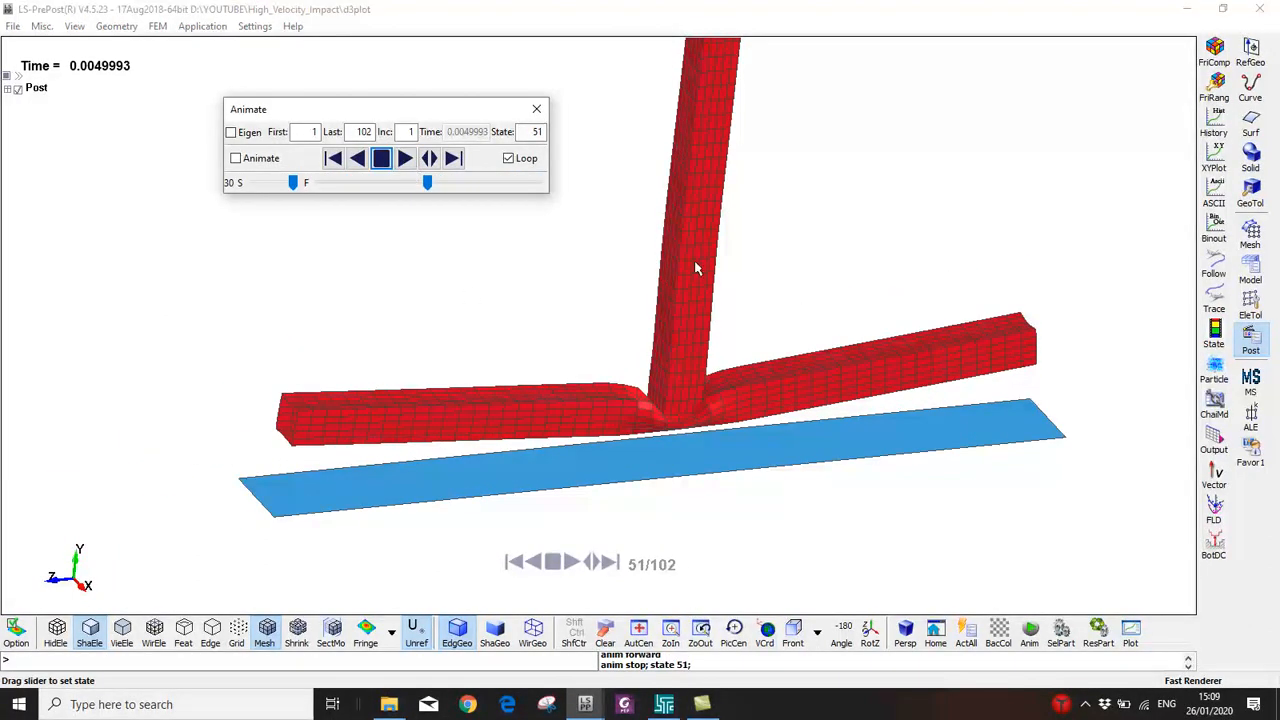
Load the rwforc ASCII results file, select Wall1 and move the ASCII dialog off the model
left_click(1213, 122)
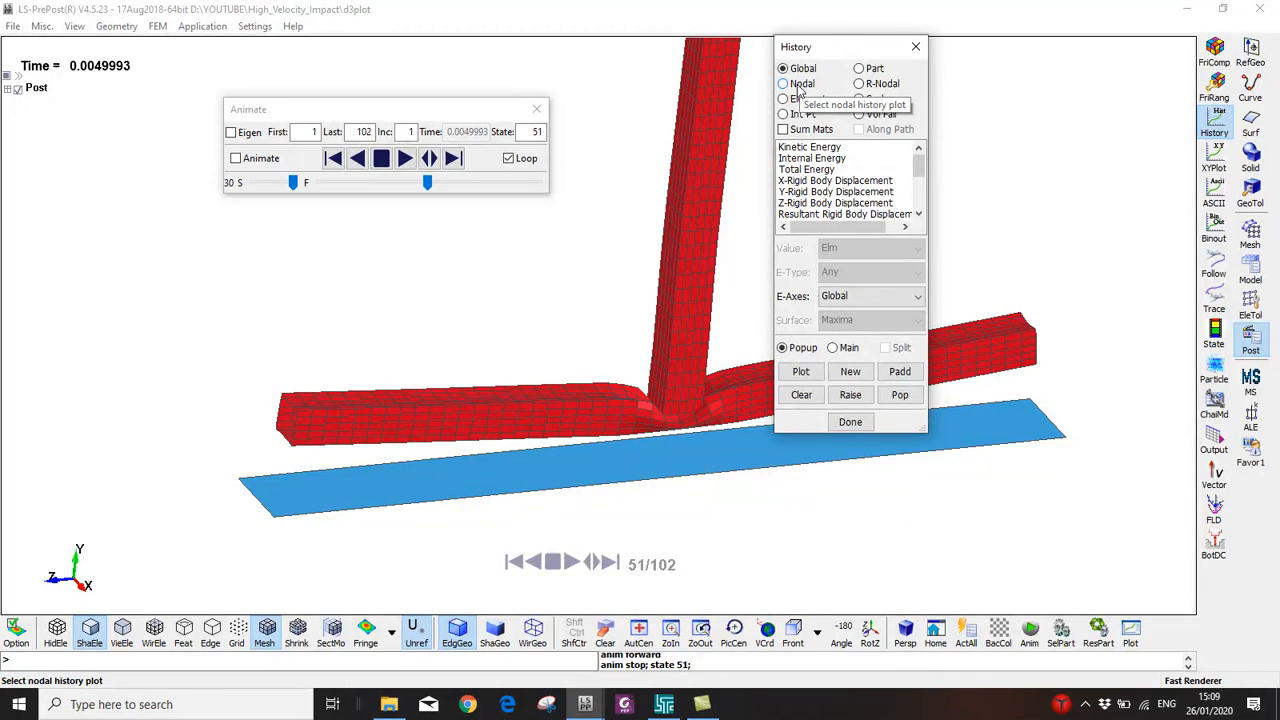
left_click(1218, 197)
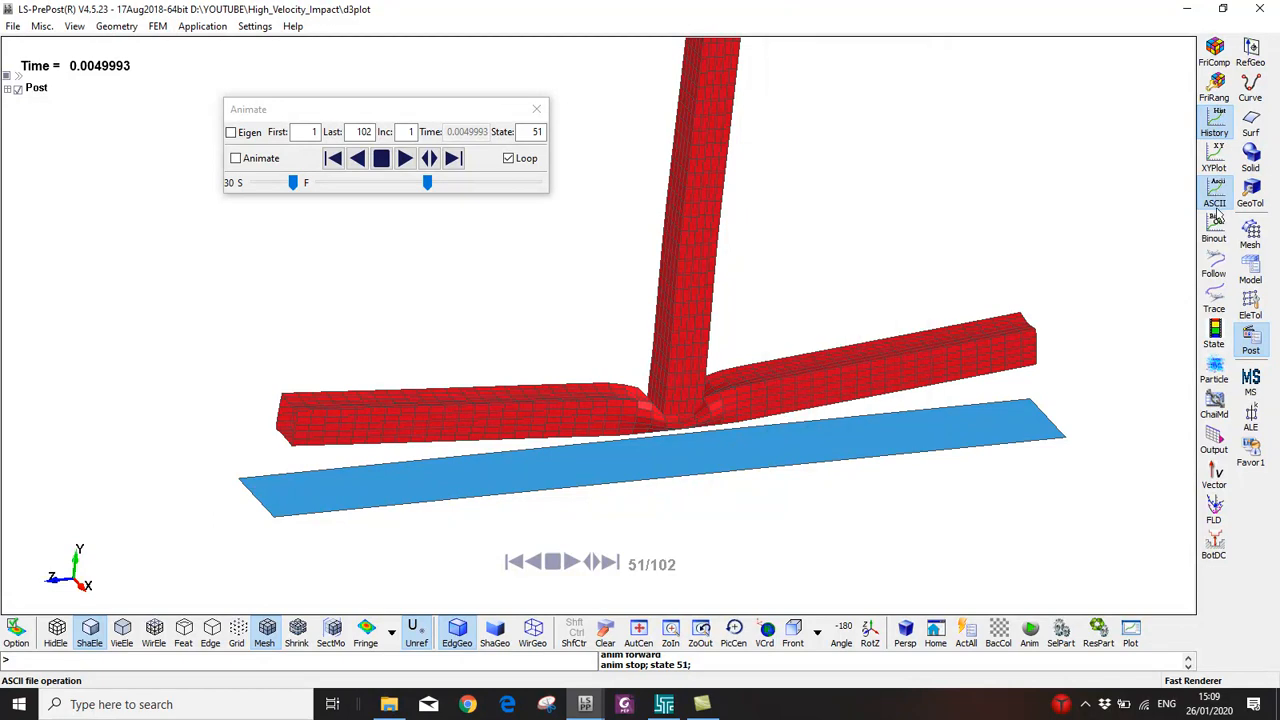
left_click(845, 70)
left_click(801, 119)
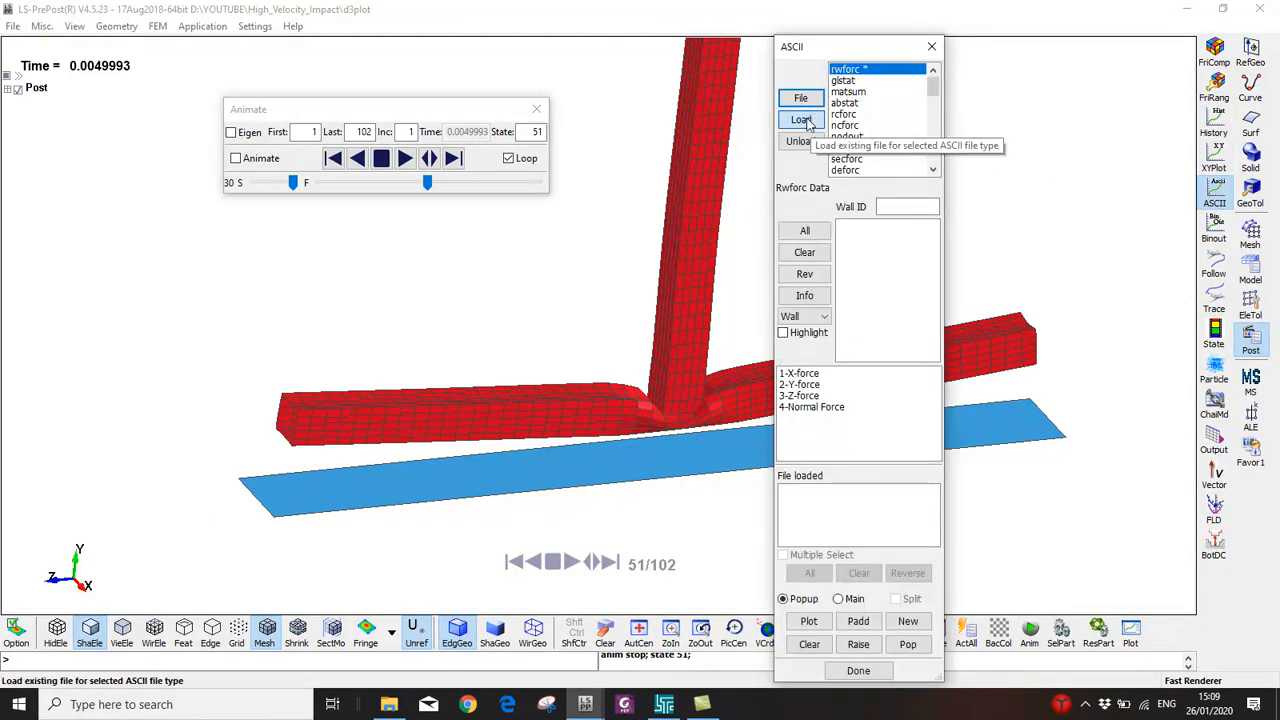
left_click(852, 228)
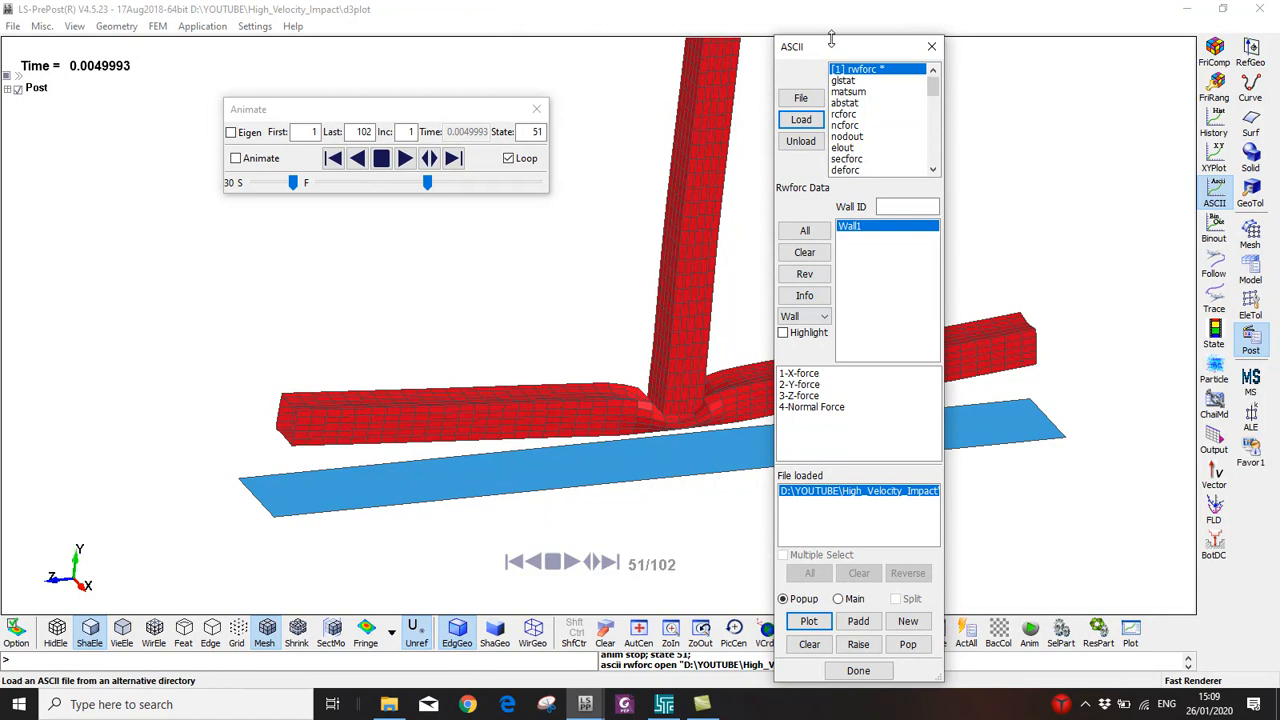
left_click_drag(862, 60, 981, 28)
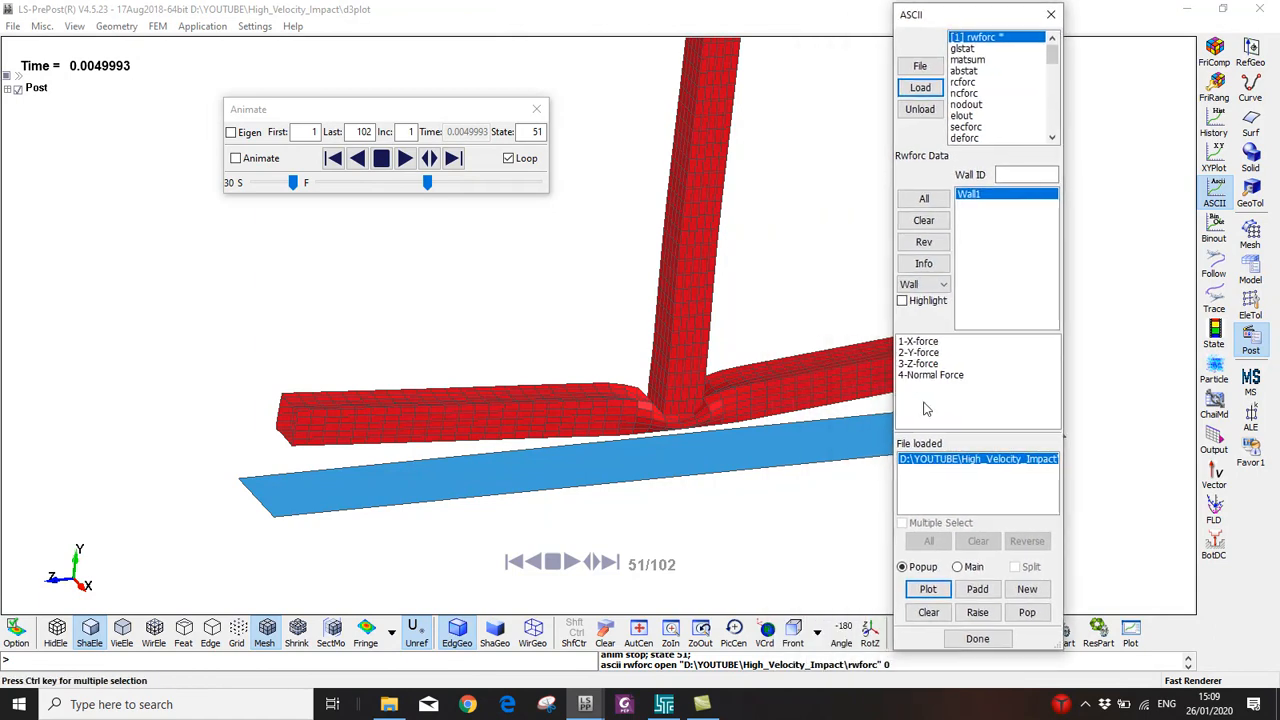
Plot the Y-force of Wall1 over time to examine the impact force, then close the plot
left_click(916, 354)
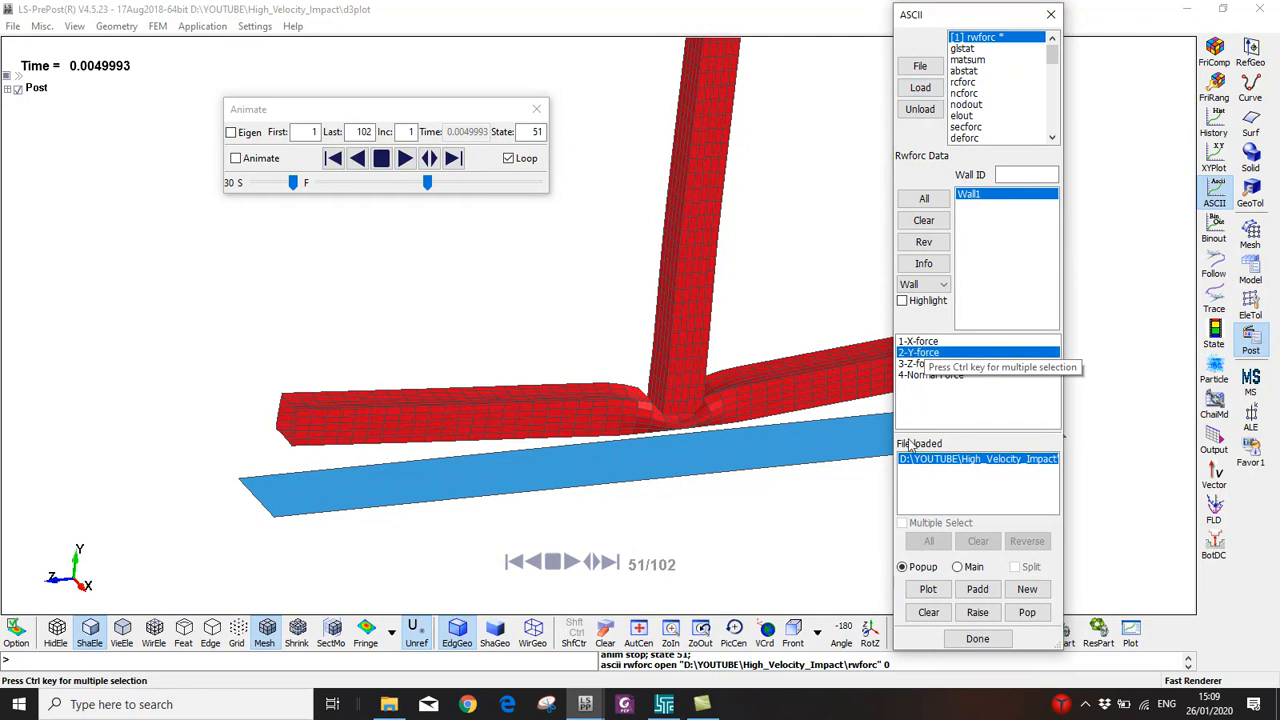
left_click(927, 589)
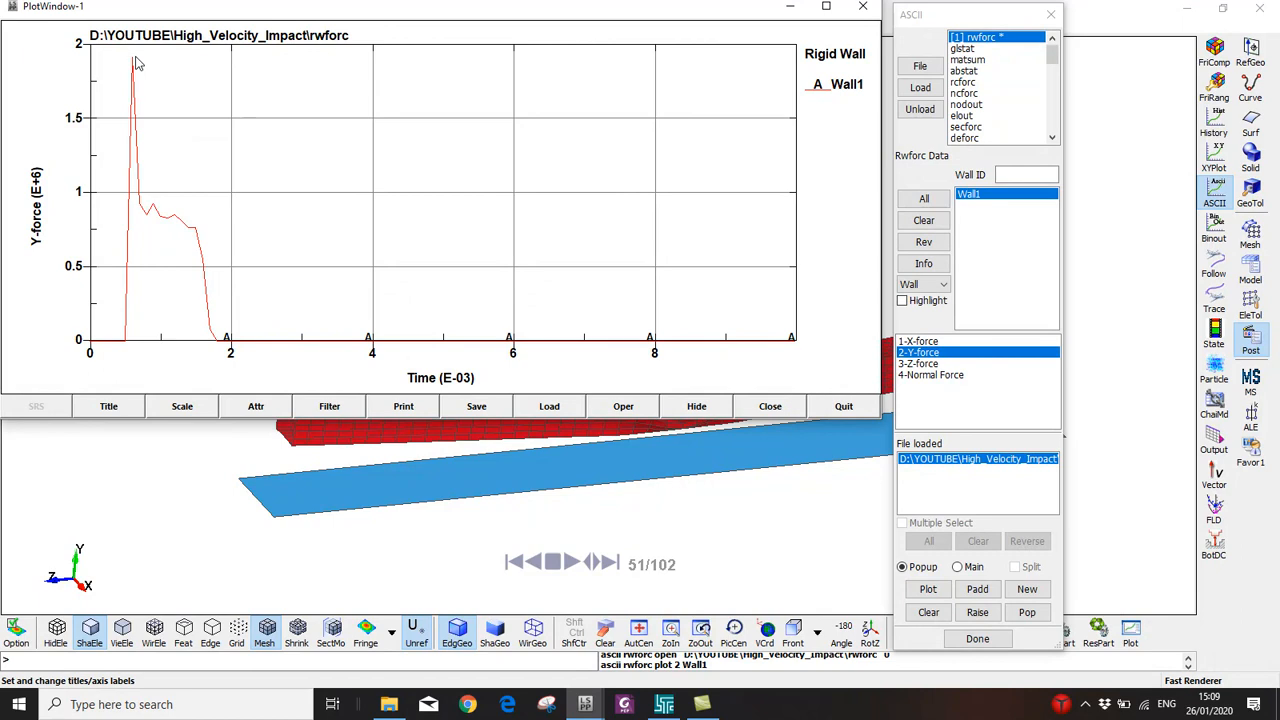
left_click(862, 7)
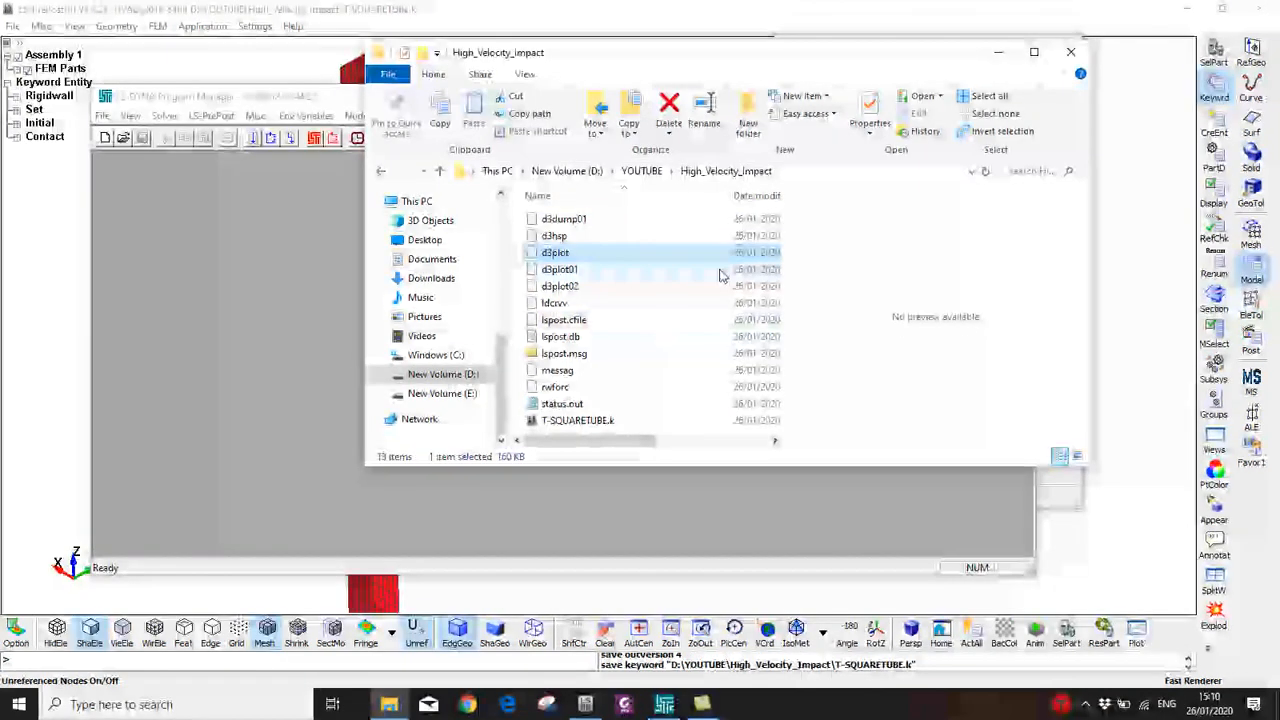
Create a new folder named CNRB inside High_Velocity_Impact
left_click(590, 422)
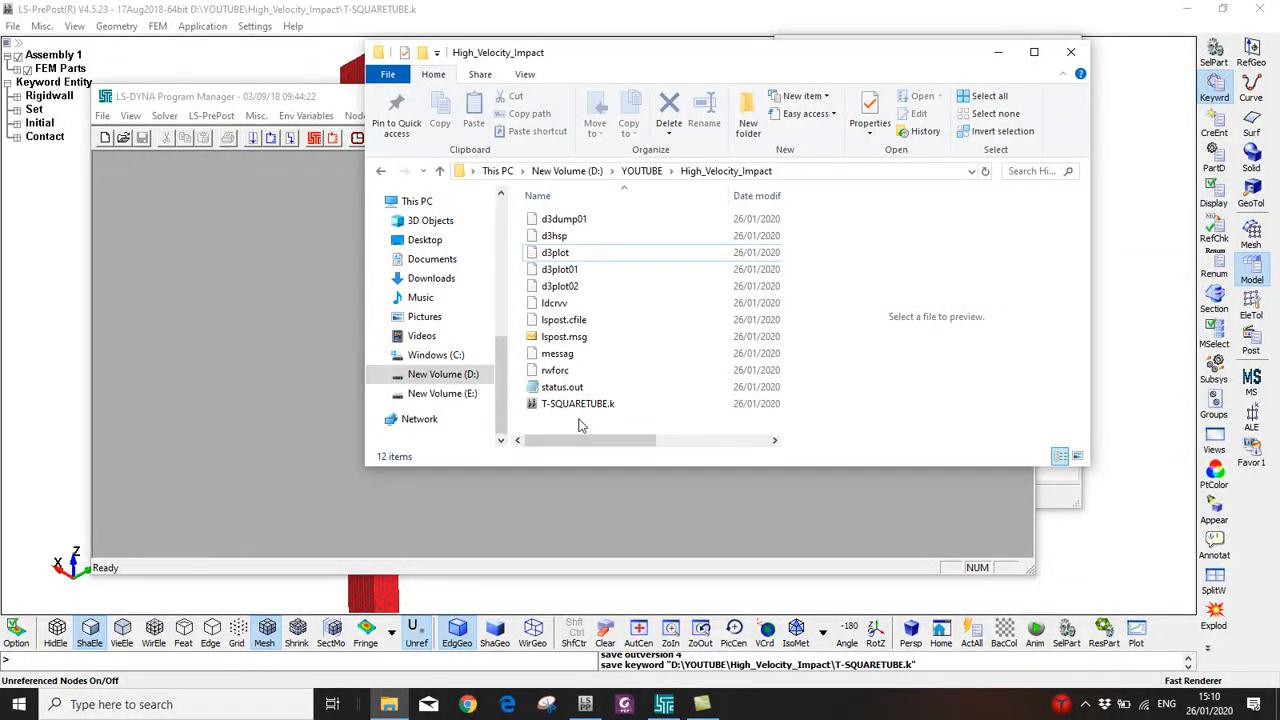
left_click(748, 125)
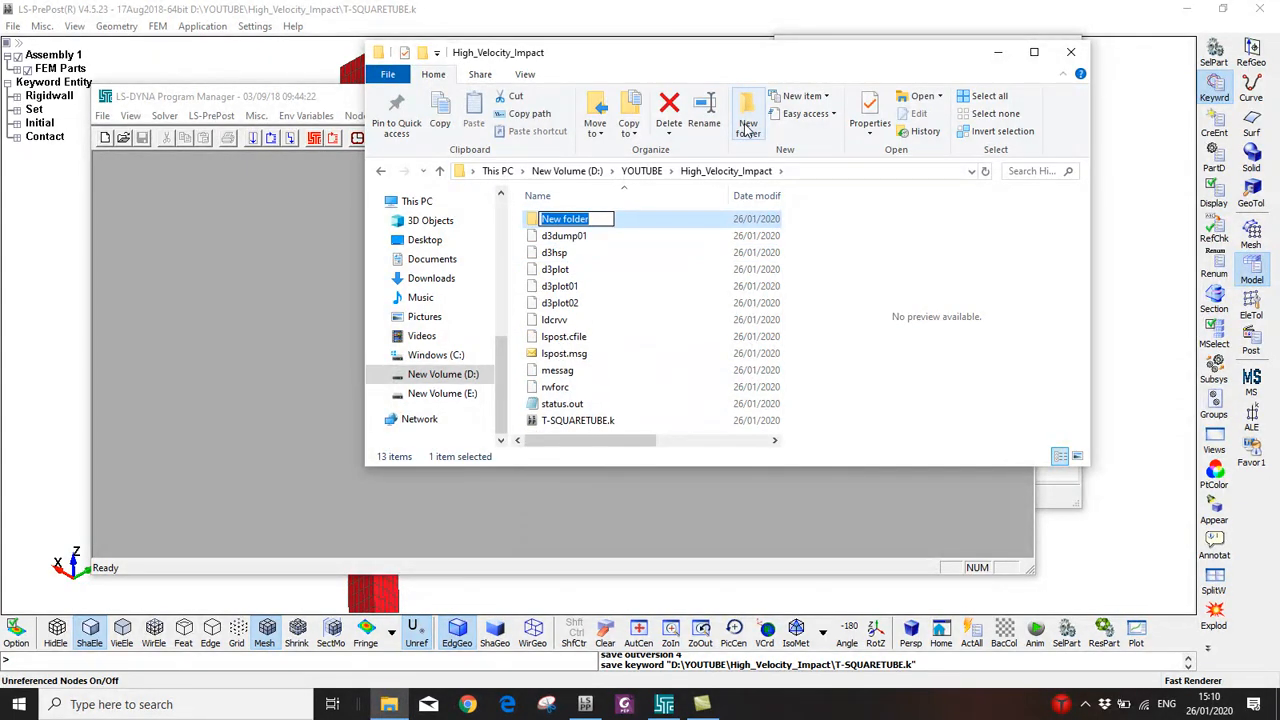
type("CNRB")
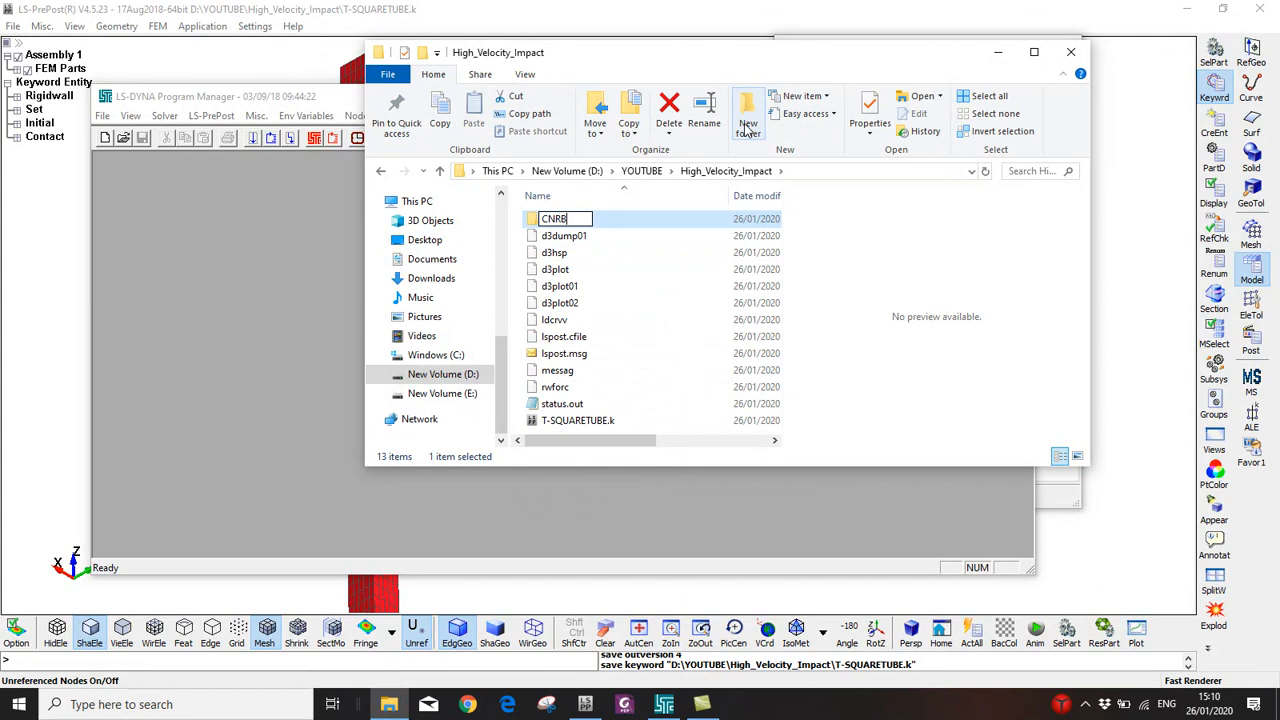
key("Return")
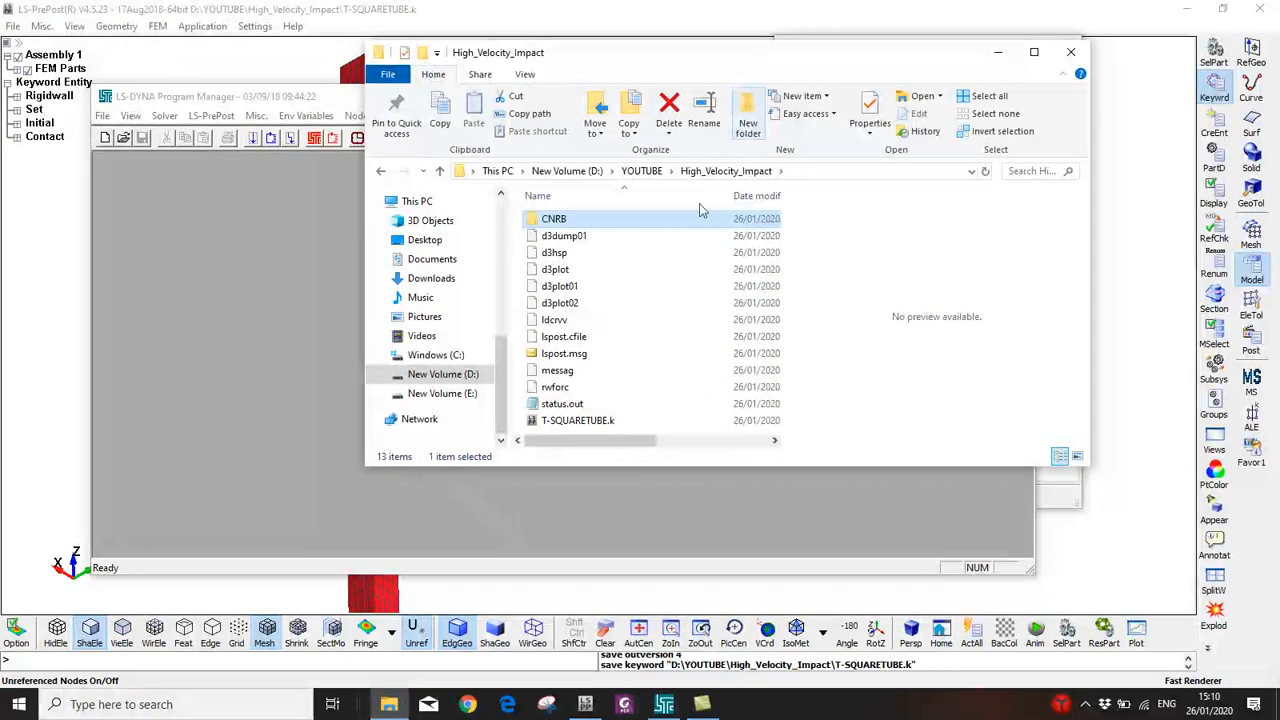
Create a new folder named SPOTWELD inside High_Velocity_Impact
left_click(748, 118)
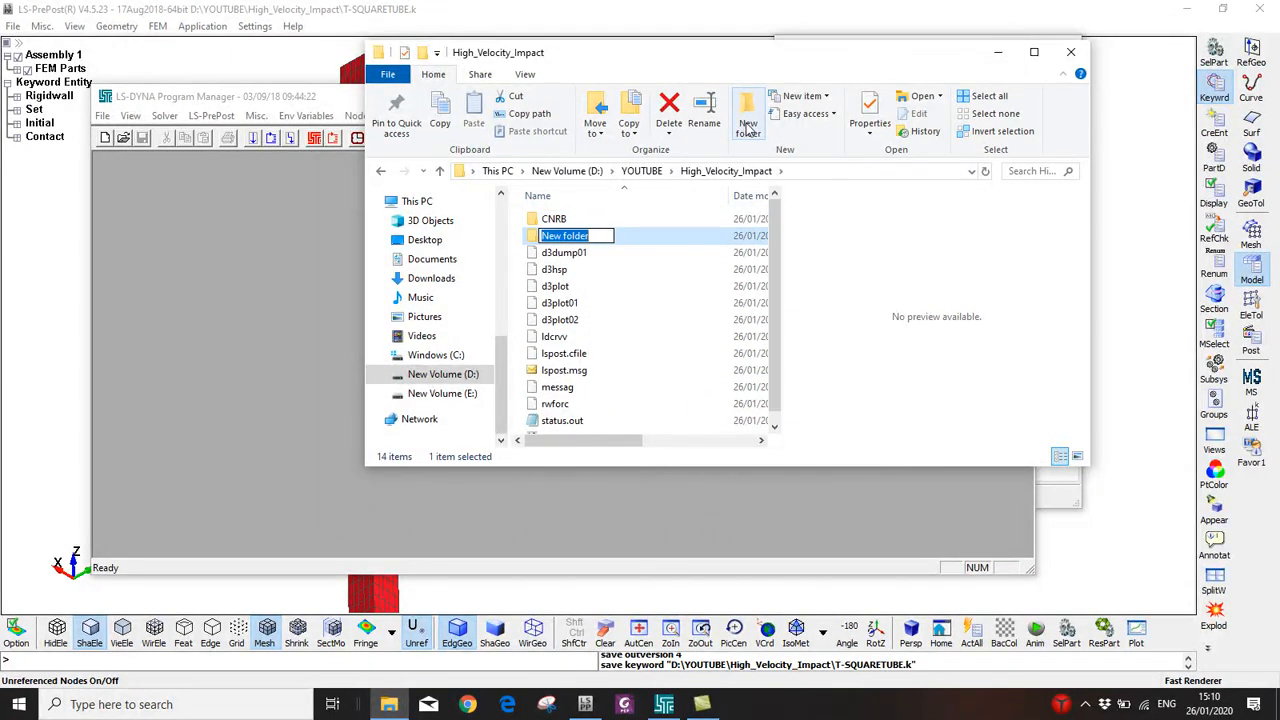
type("SPORTWE")
key("BackSpace")
key("BackSpace")
key("BackSpace")
key("BackSpace")
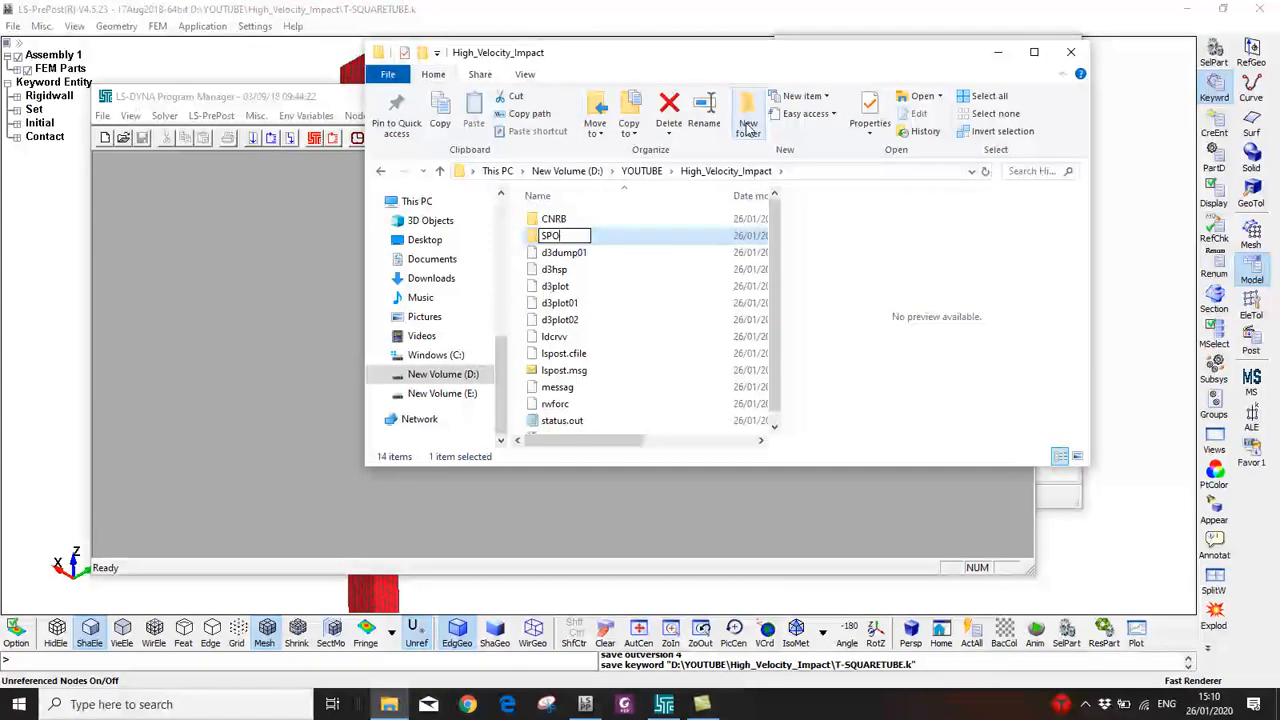
type("TWELD")
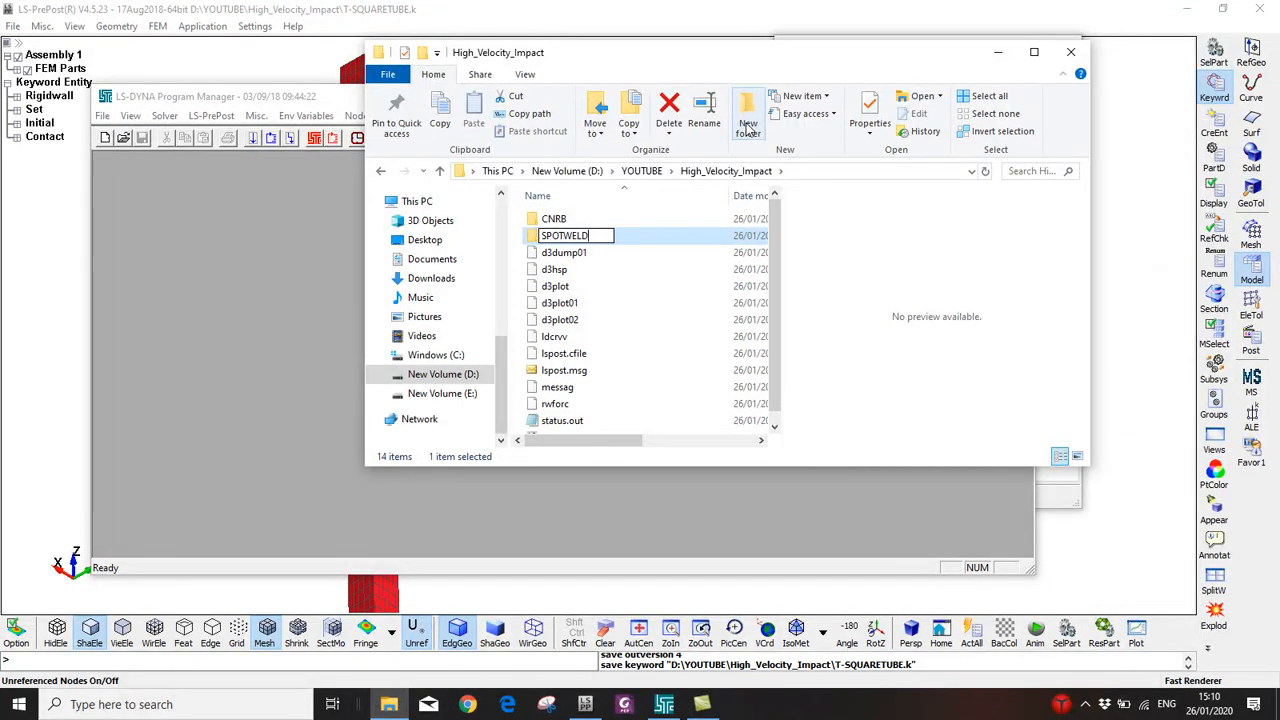
key("Return")
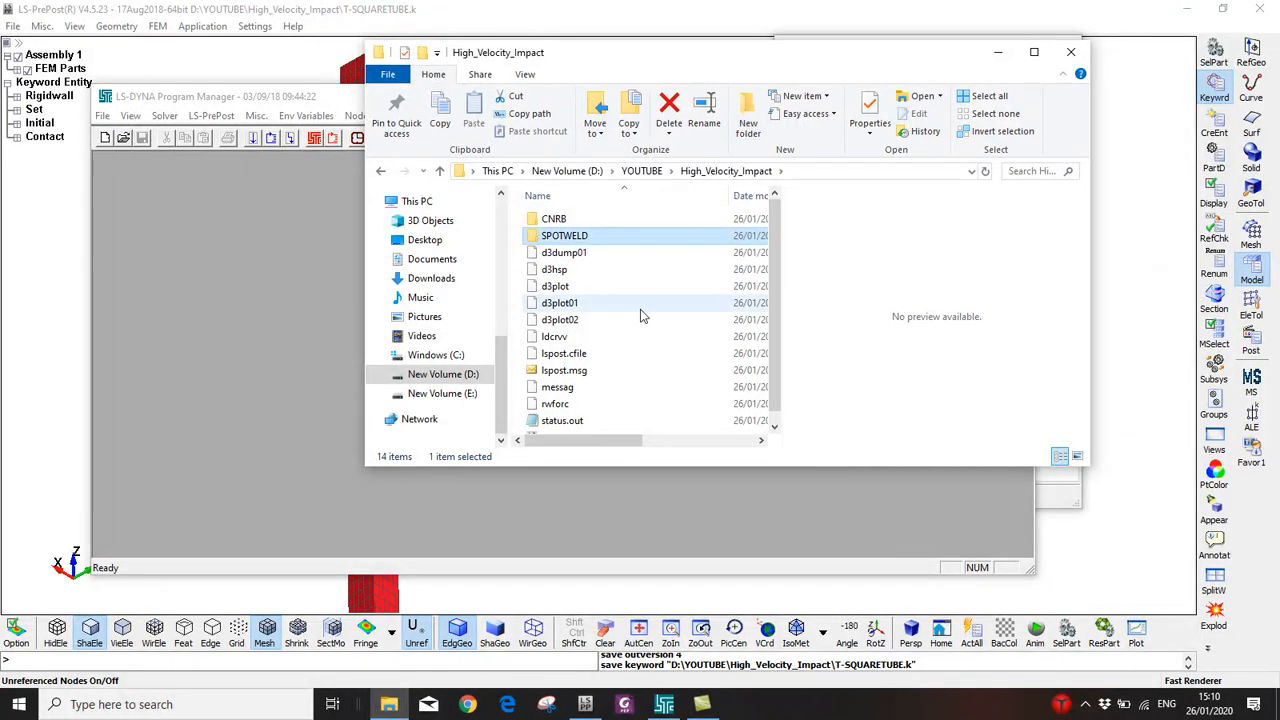
Copy T-SQUARETUBE.k into the SPOTWELD folder and open that copy in LS-PrePost
scroll(565, 367, "down", 1)
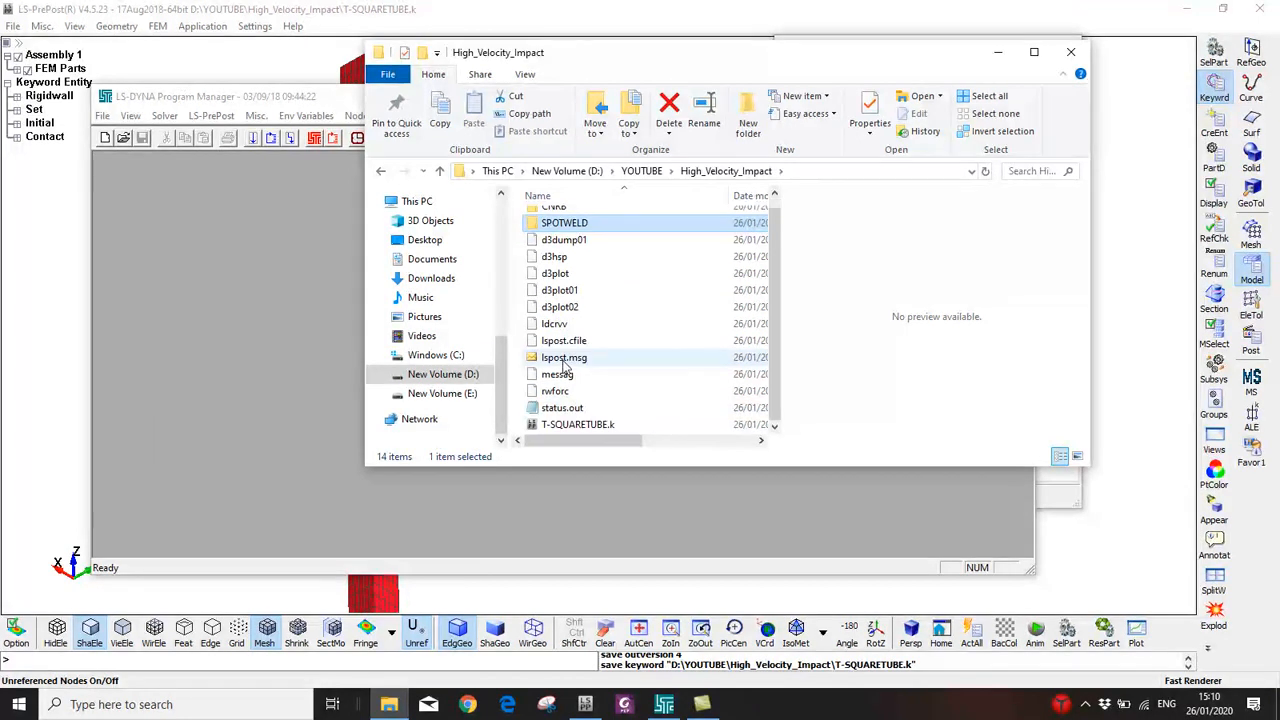
left_click(573, 426)
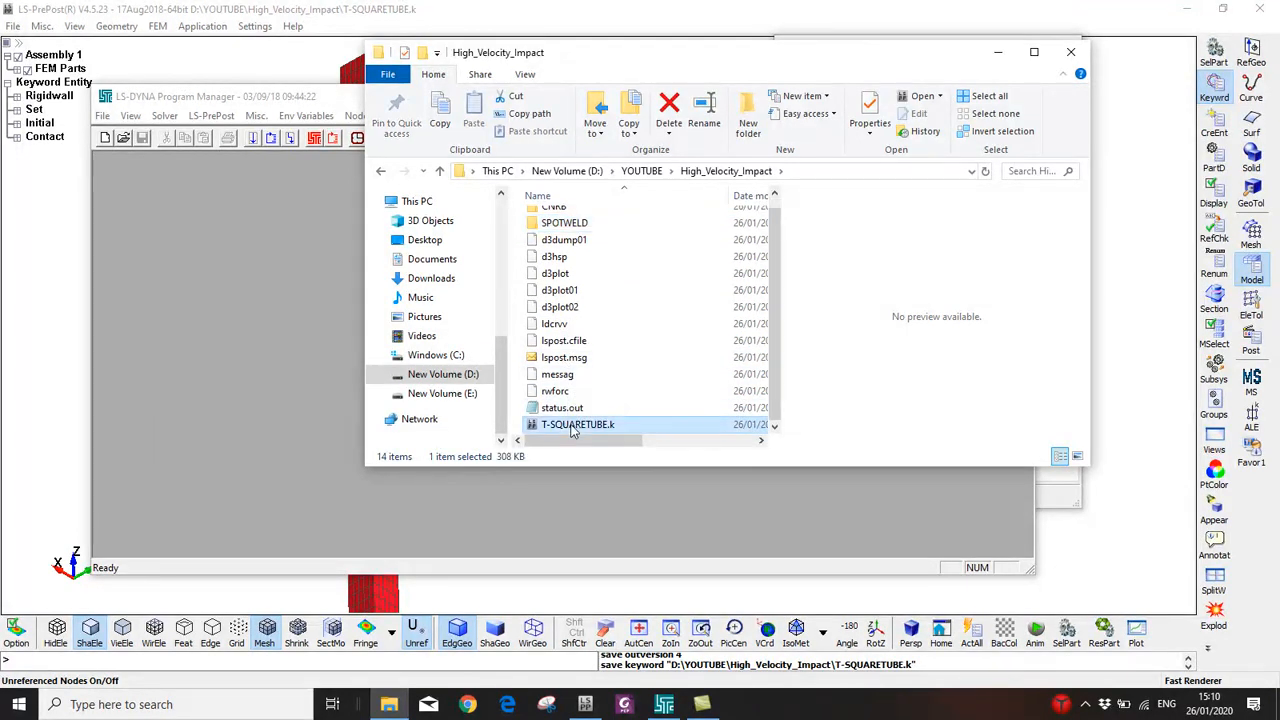
double_click(566, 224)
key("ctrl+v")
left_click(573, 265)
left_click(563, 220)
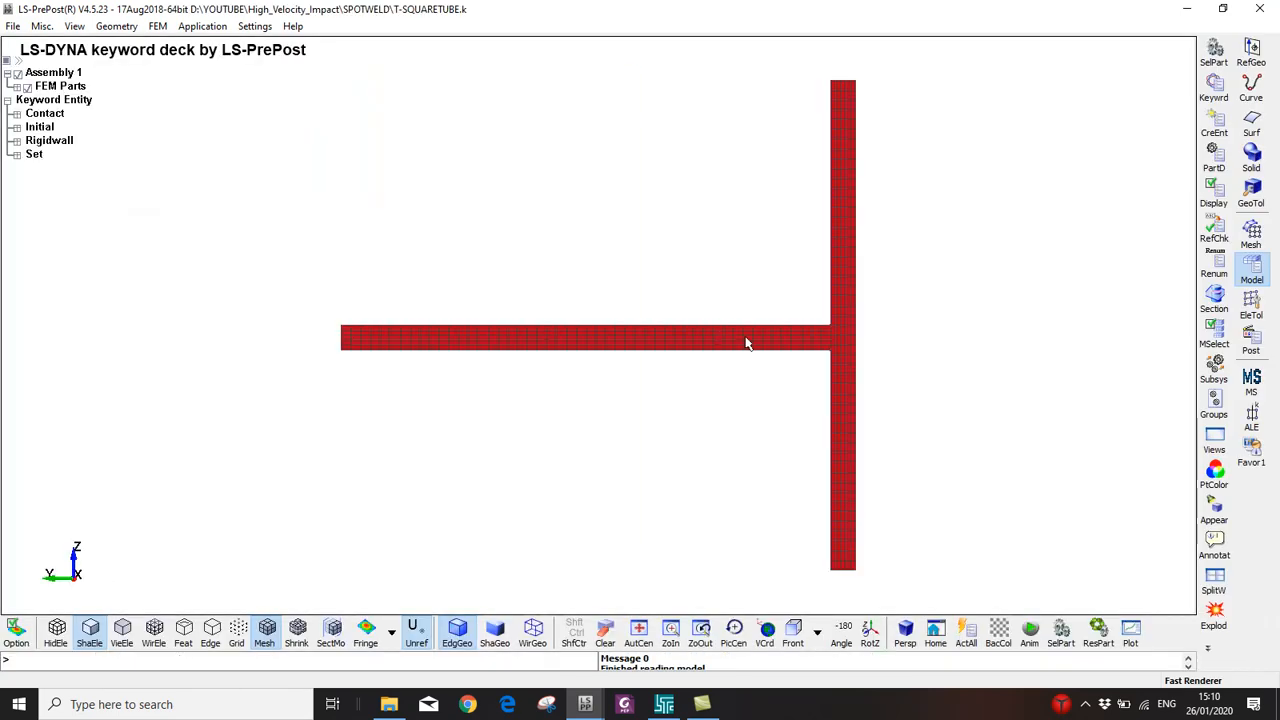
Open the part selection for the T-Square Tube and move the selection dialog clear of the T-joint
left_click_drag(711, 307, 860, 349, "shift")
scroll(860, 349, "up", 2)
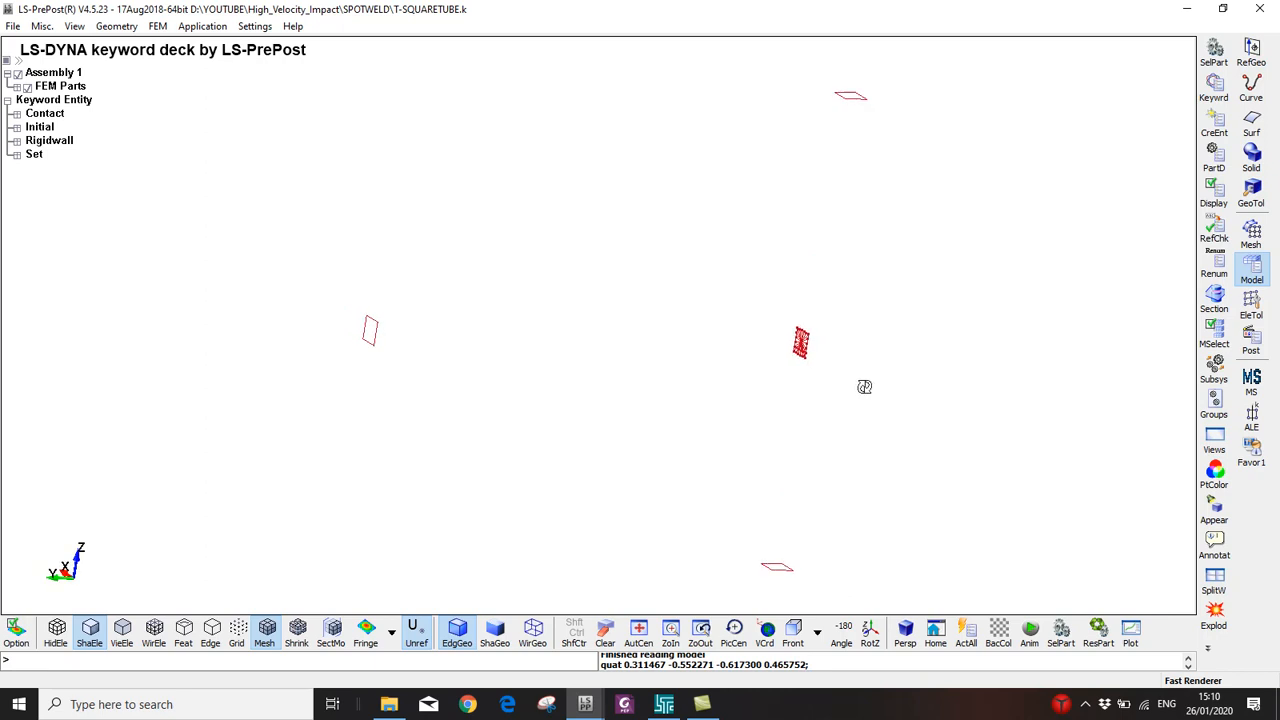
scroll(777, 334, "up", 2)
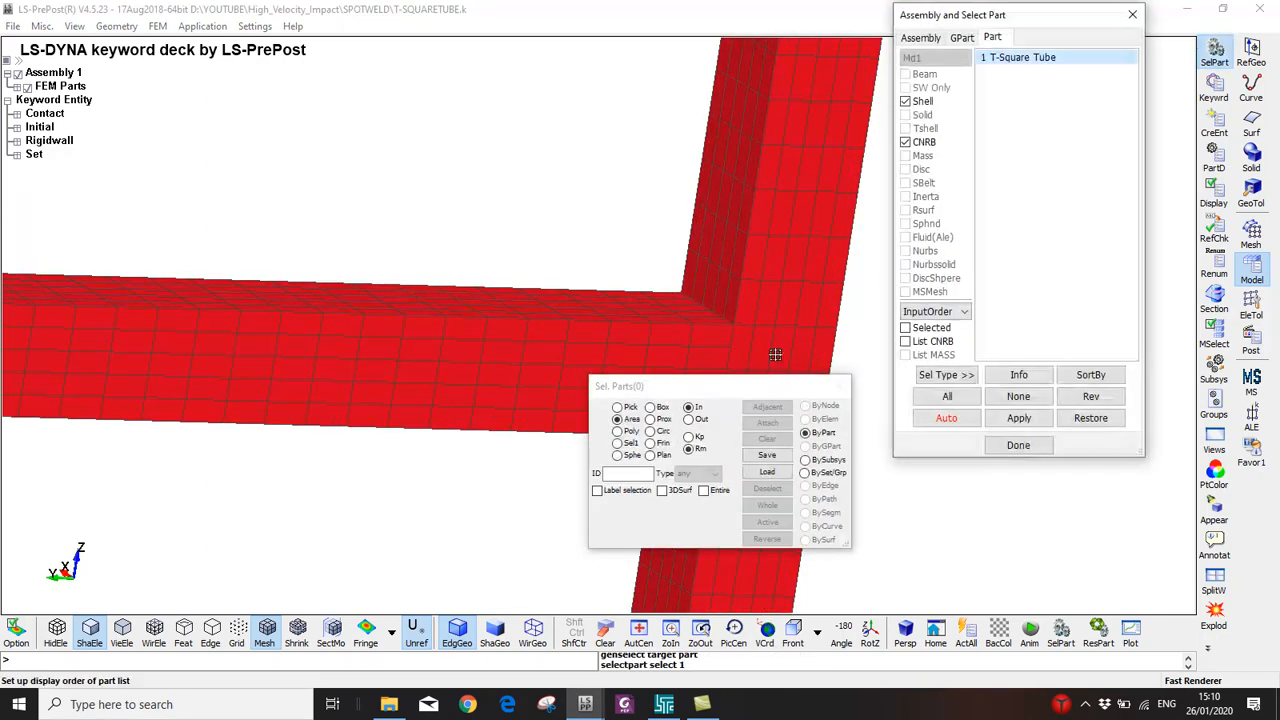
left_click_drag(752, 395, 514, 479)
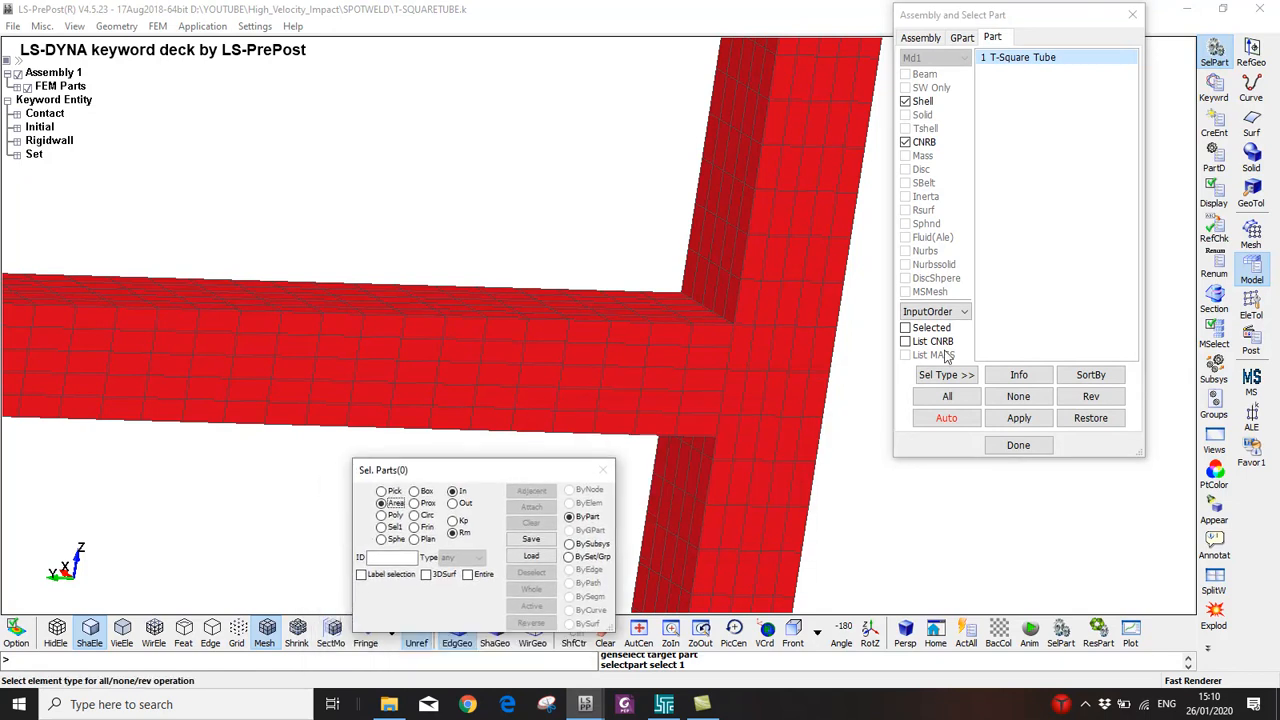
Unblank all elements, then blank the outer section of the horizontal tube by area selection
left_click(1252, 303)
left_click(1221, 119)
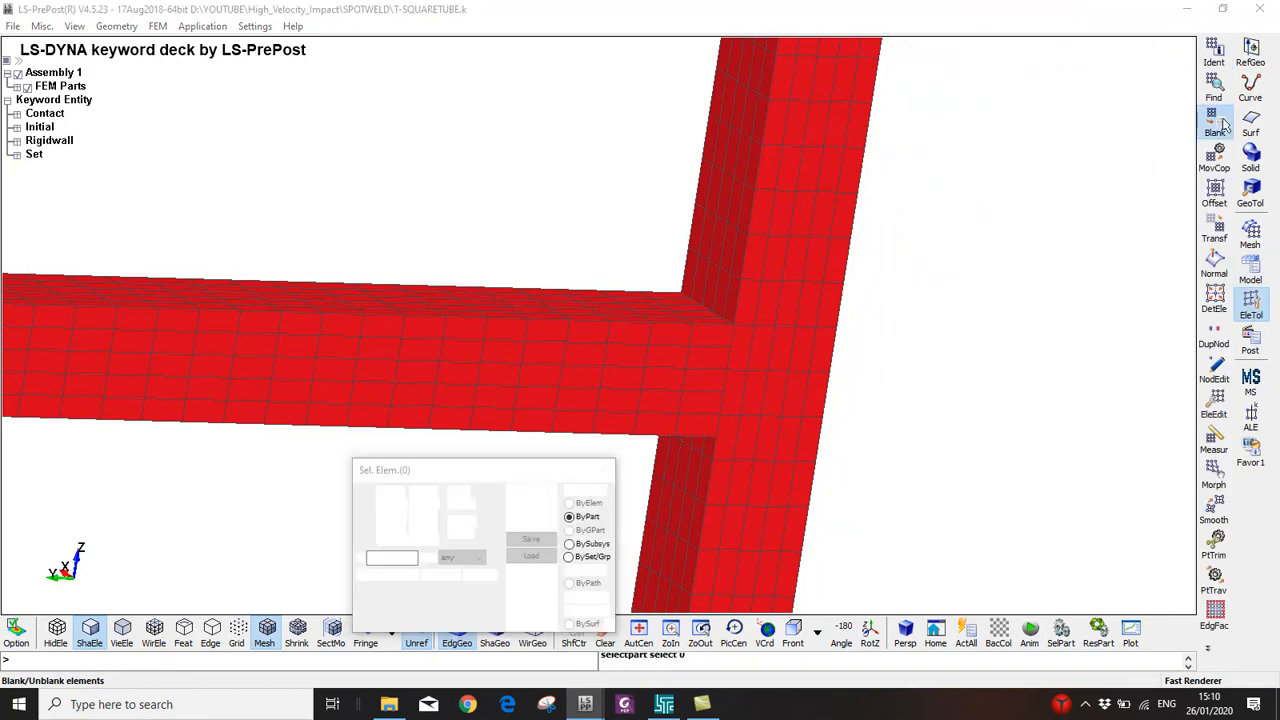
left_click(702, 345)
left_click(700, 370)
left_click(934, 231)
left_click(678, 336)
left_click(381, 503)
left_click_drag(200, 226, 584, 458)
Blank the remaining horizontal tube elements up to a short stub at the joint with the upright tube
left_click_drag(697, 296, 500, 272, "shift")
scroll(630, 265, "up", 3)
left_click_drag(648, 190, 2, 208)
scroll(423, 263, "down", 5)
left_click_drag(352, 343, 2, 186)
left_click_drag(536, 305, 716, 307, "shift")
scroll(420, 292, "up", 5)
scroll(698, 212, "up", 2)
middle_click_drag(483, 277, 601, 351, "shift")
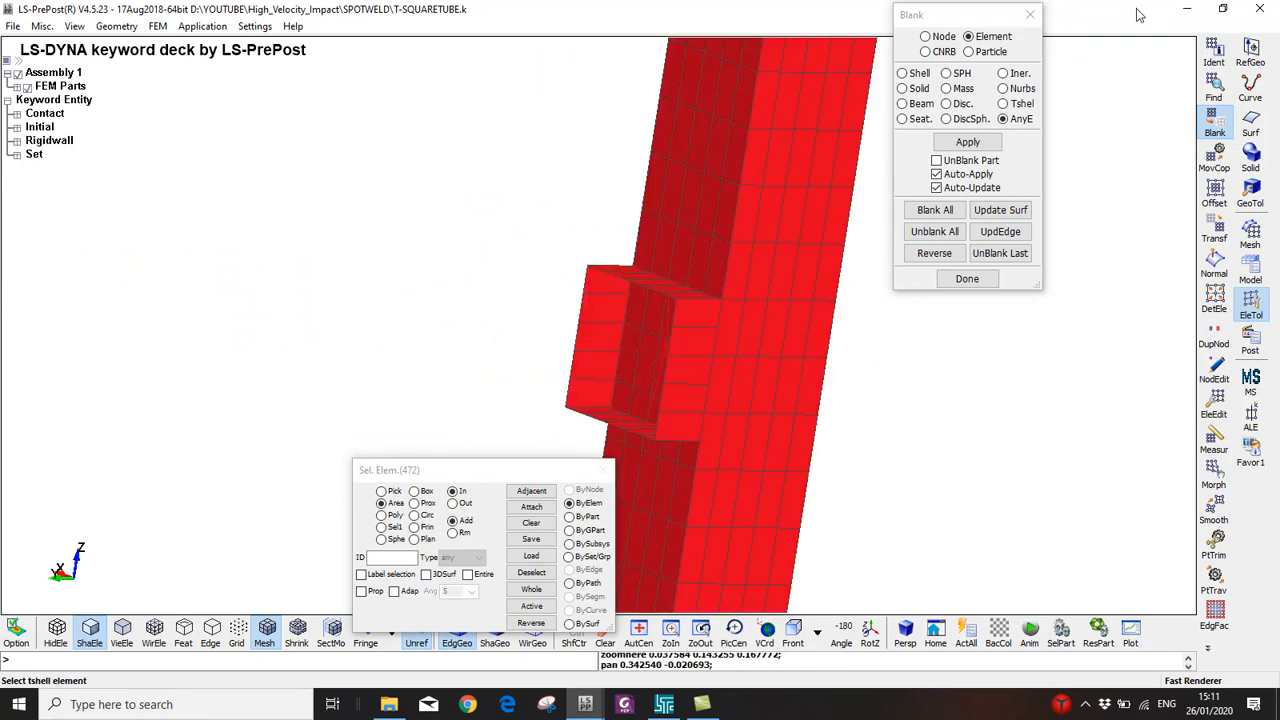
Delete the constrained nodal rigid body CNRB 3 that joins the two tubes
left_click(1250, 268)
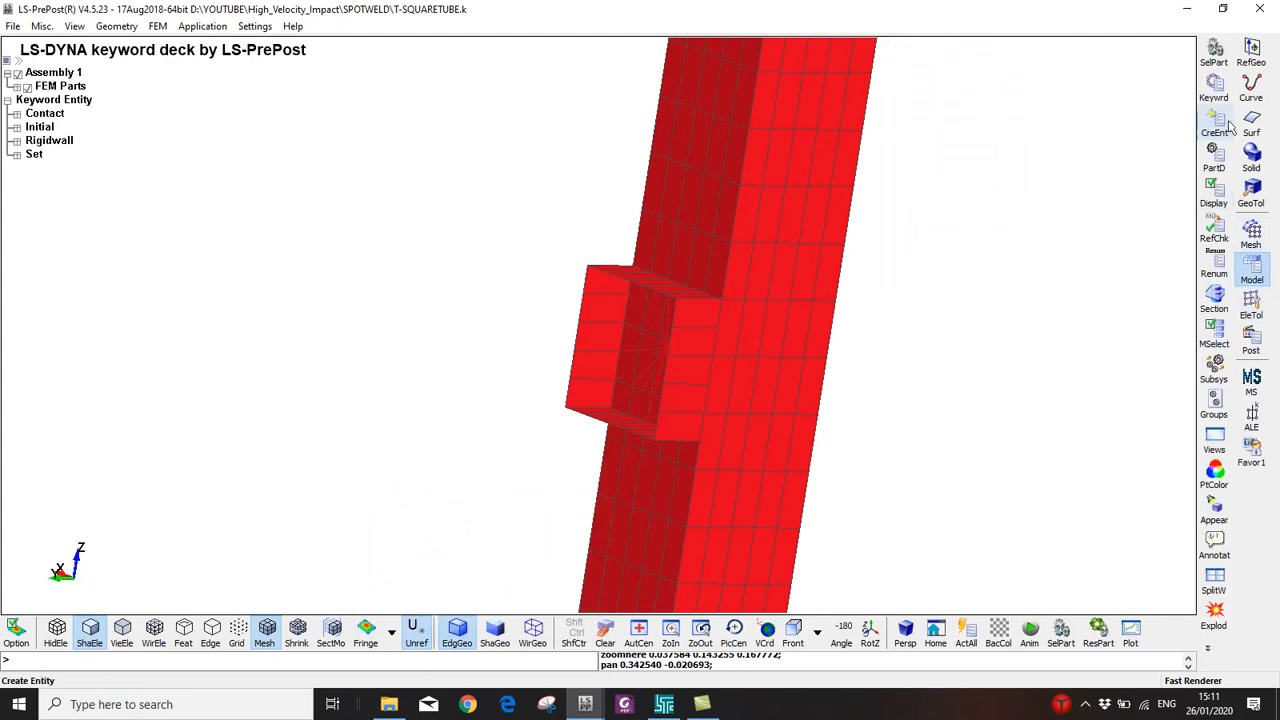
left_click(1215, 124)
left_click(917, 91)
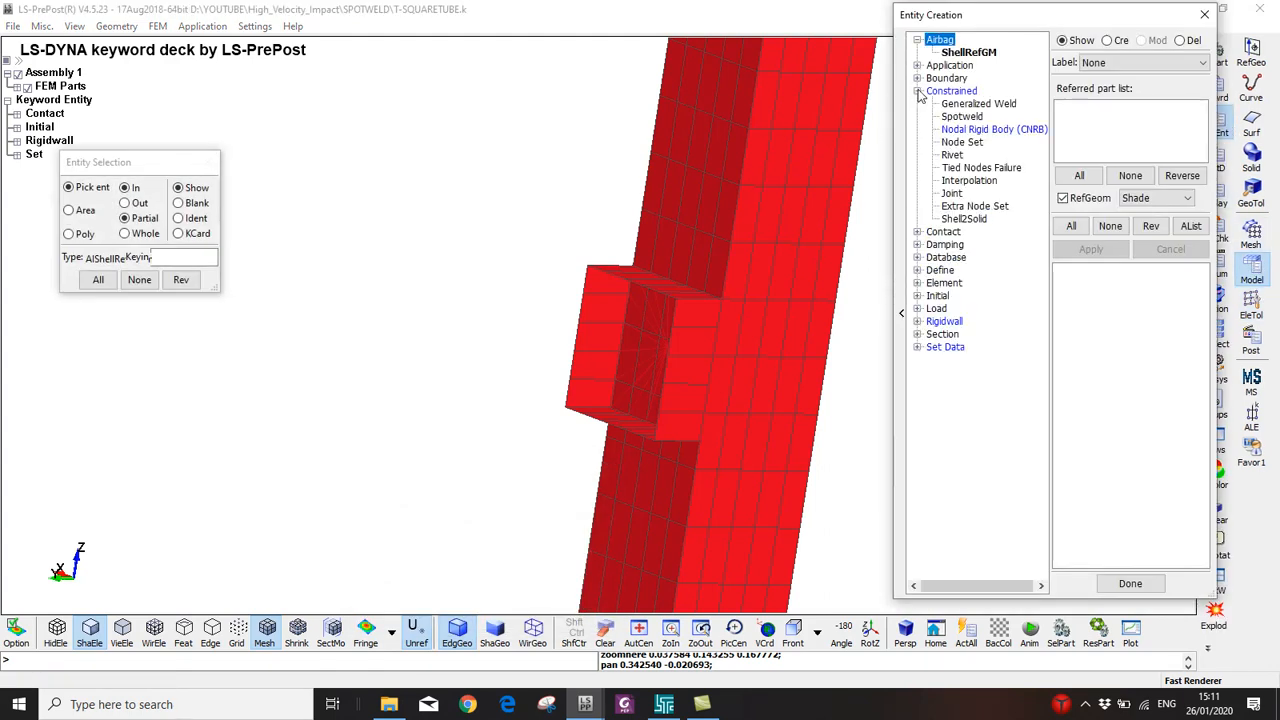
left_click(966, 130)
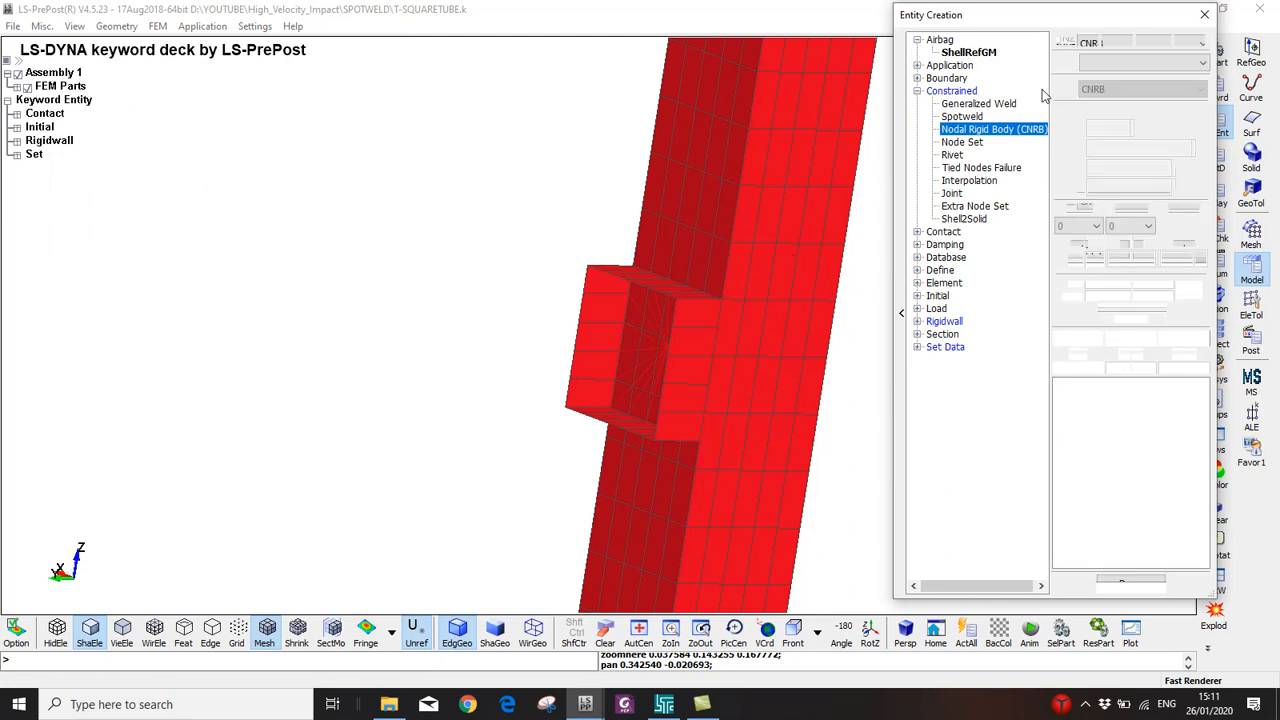
left_click(1181, 40)
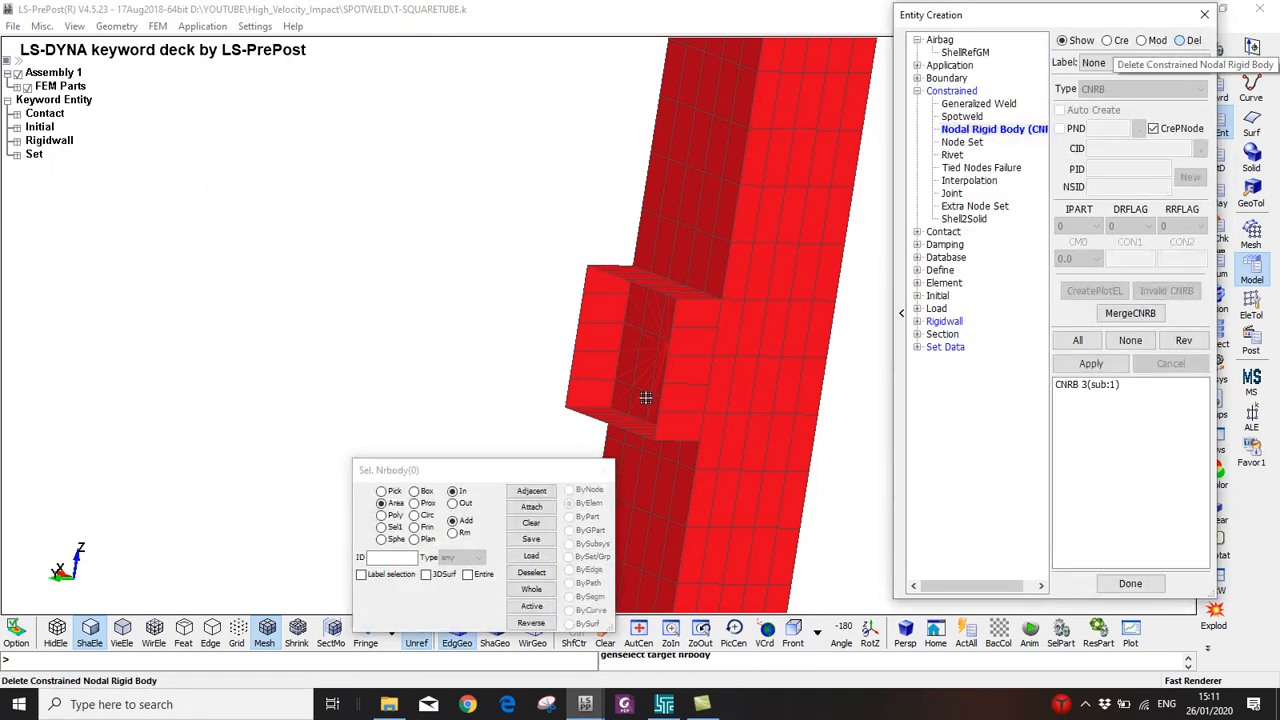
left_click(660, 356)
left_click(1090, 363)
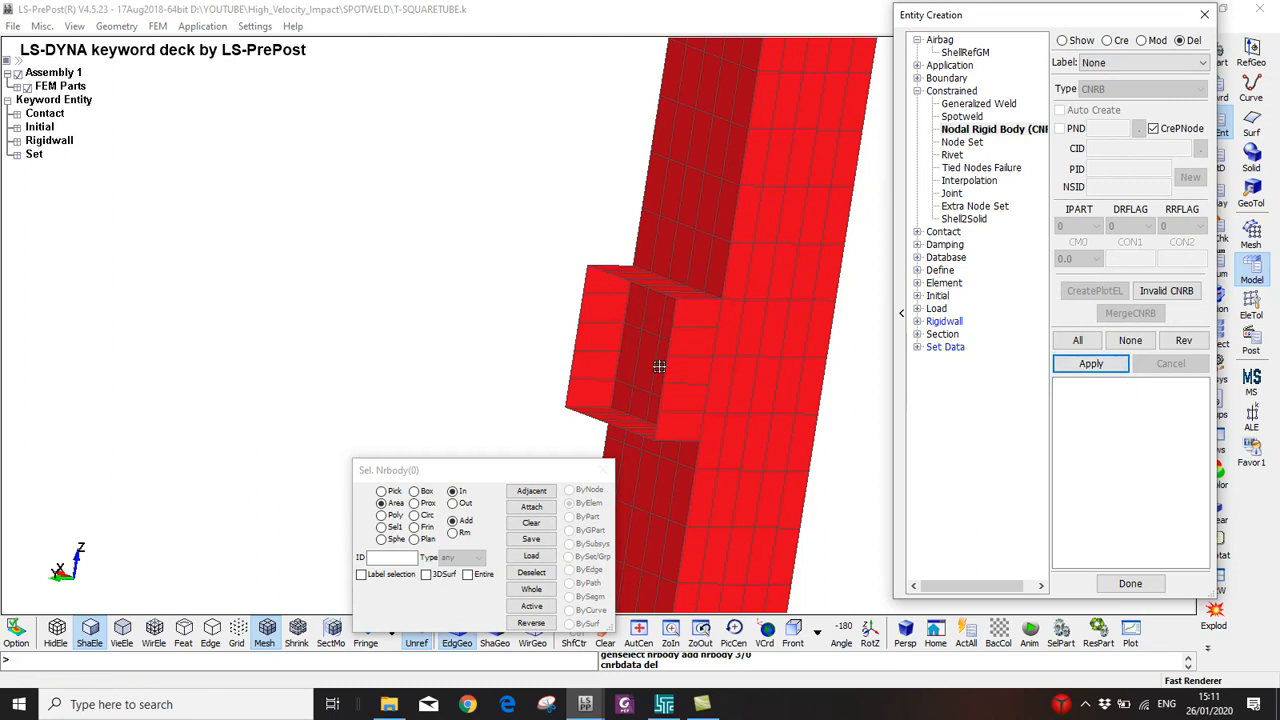
Start a new generalized weld and select nodes by edge with propagation along the upper edge of the tube joint
left_click(968, 106)
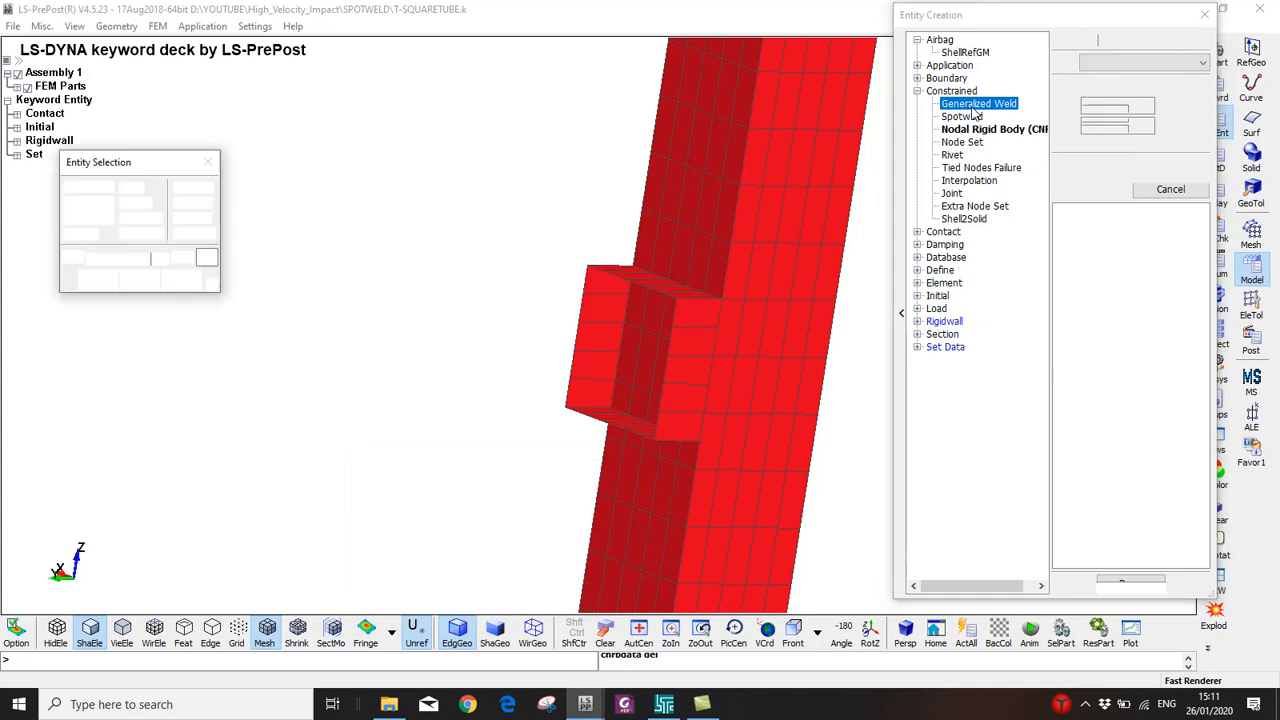
left_click(1108, 40)
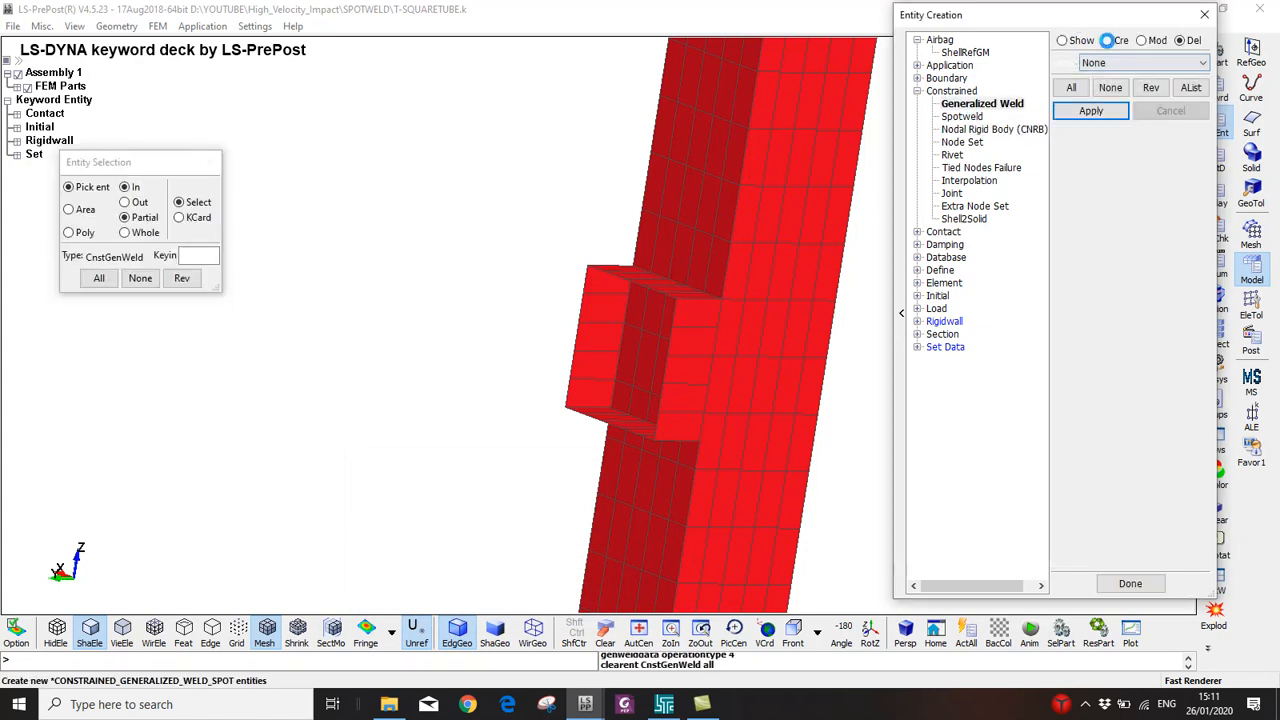
left_click_drag(562, 476, 442, 326)
left_click(463, 423)
scroll(615, 349, "up", 2)
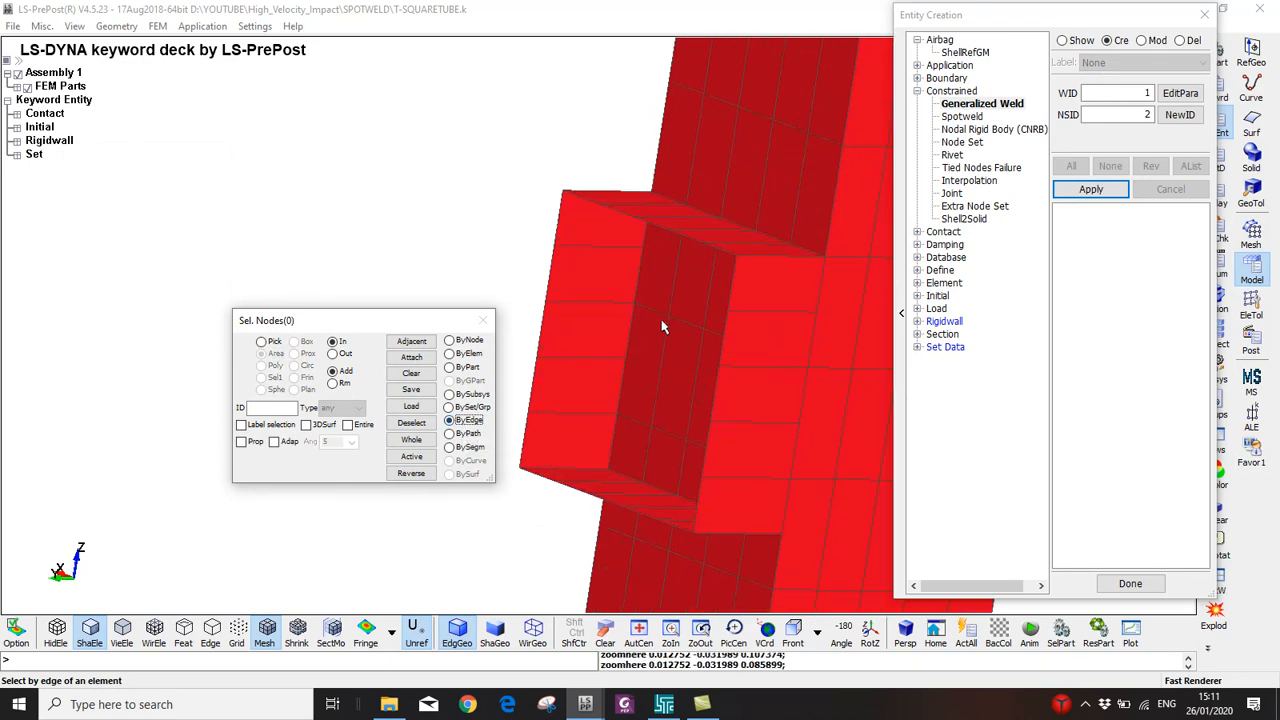
left_click(241, 441)
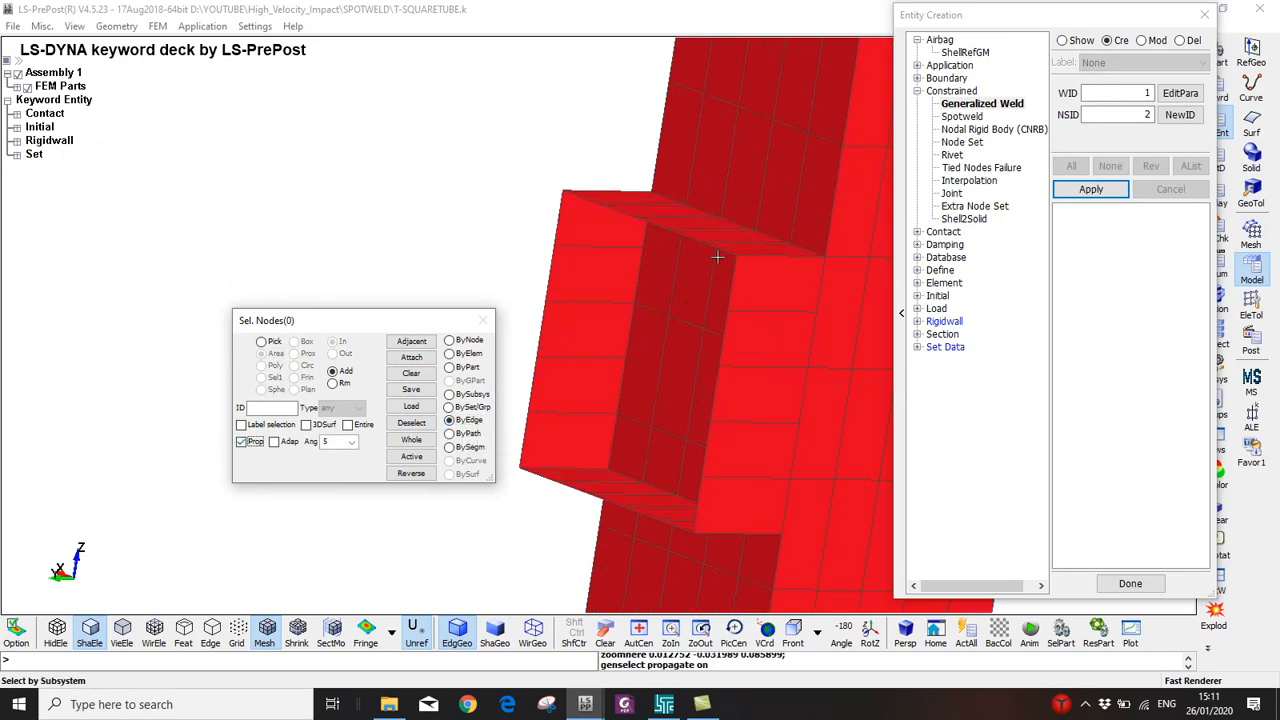
left_click(764, 238)
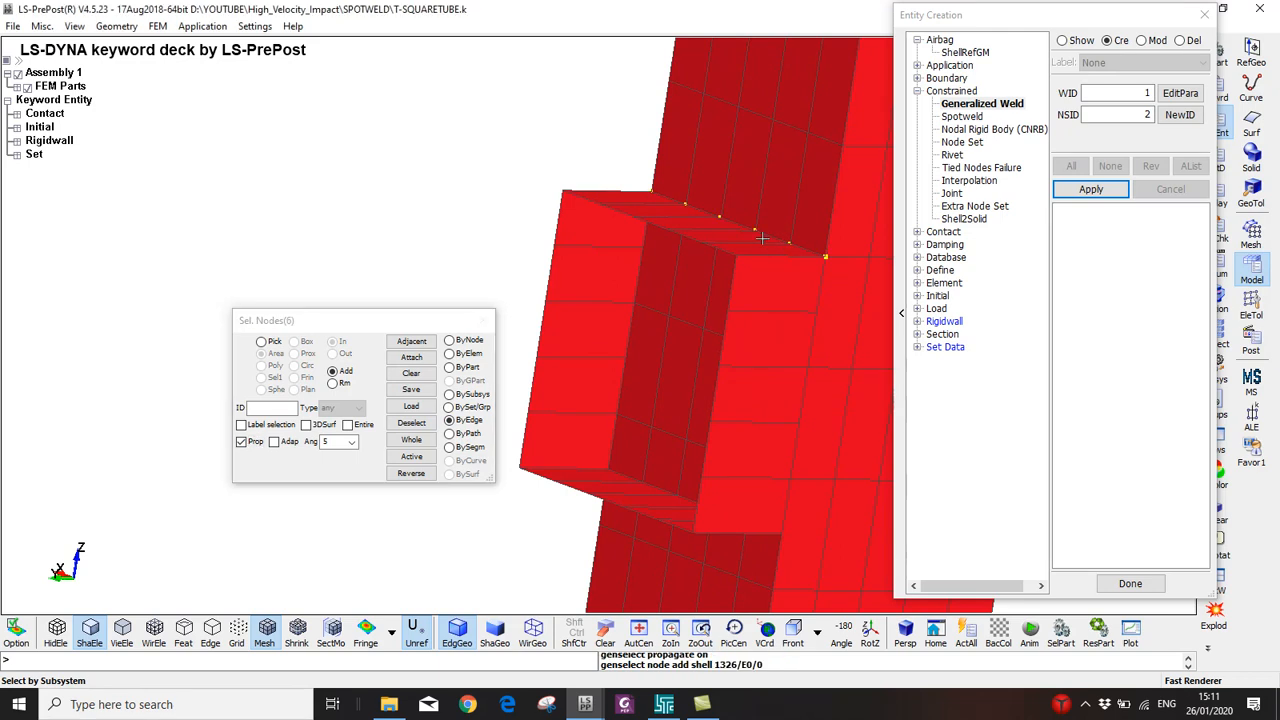
left_click(770, 236)
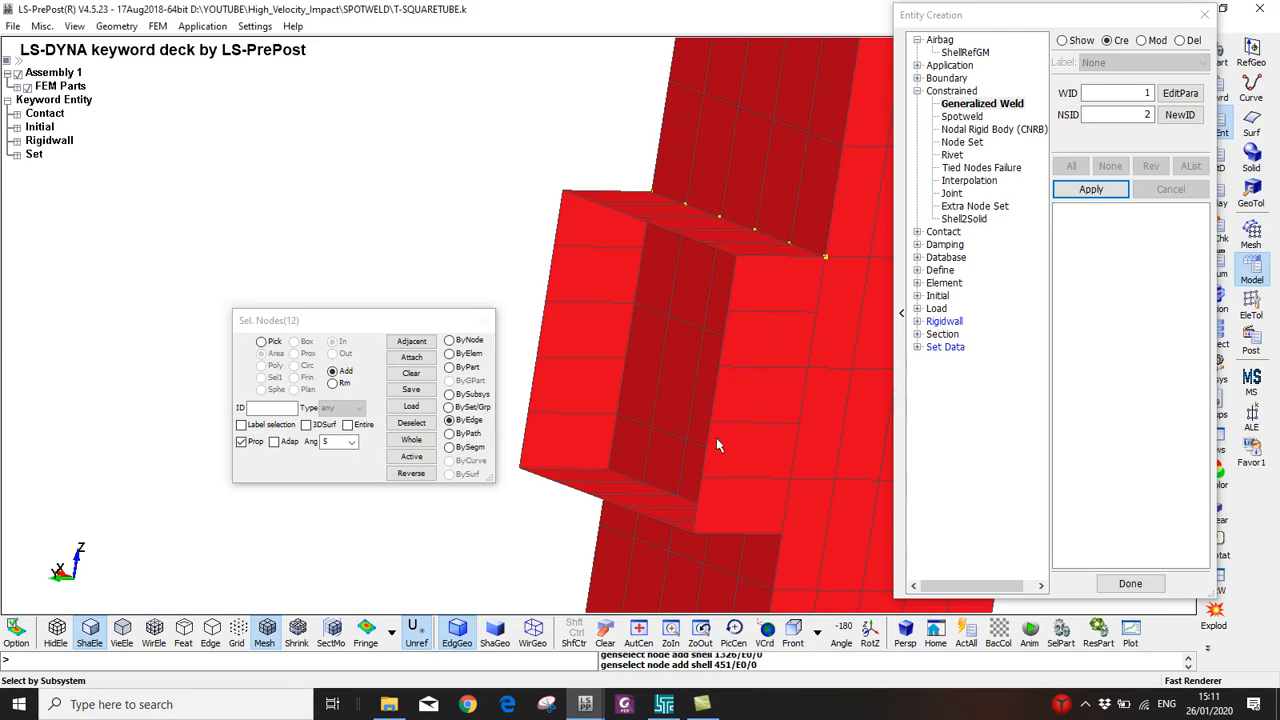
Add the nodes along the joint's two side edges and its lower edge to the weld's node selection
scroll(660, 472, "up", 1)
scroll(643, 481, "down", 1)
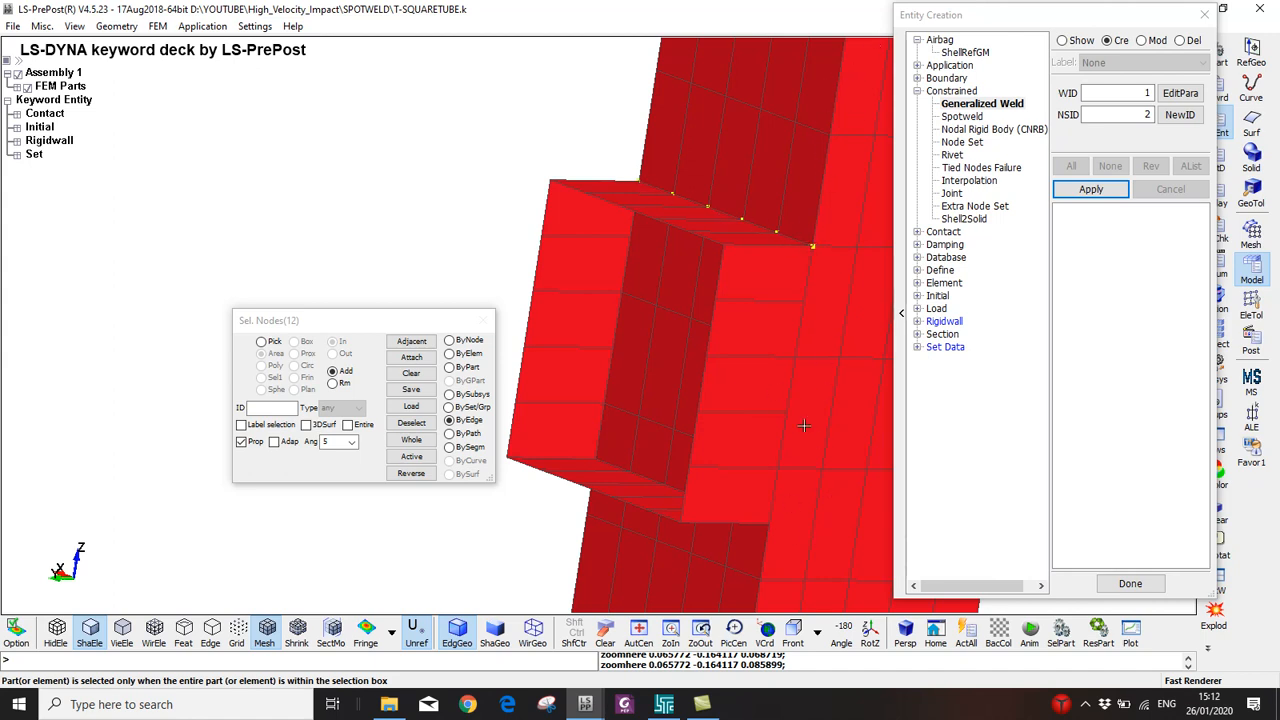
mouse_move(764, 381)
middle_mouse_down("shift")
mouse_move(672, 305)
mouse_move(698, 289)
middle_mouse_up("shift")
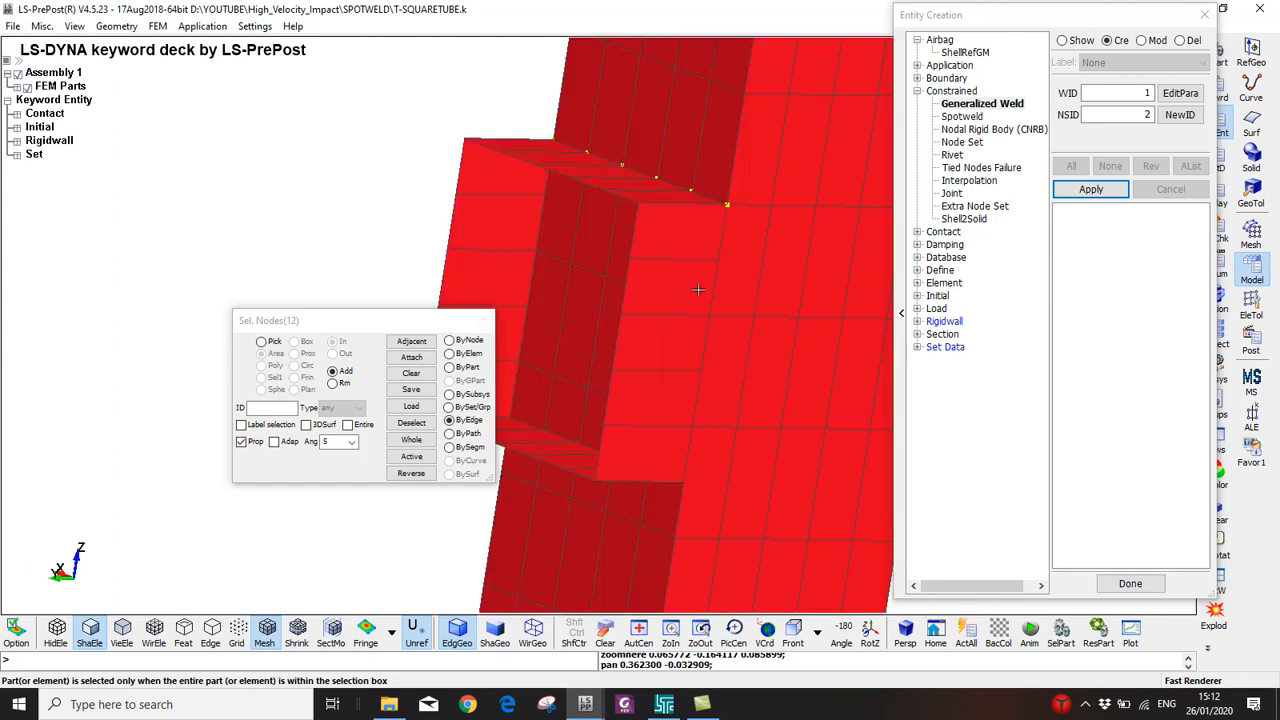
left_click(709, 287)
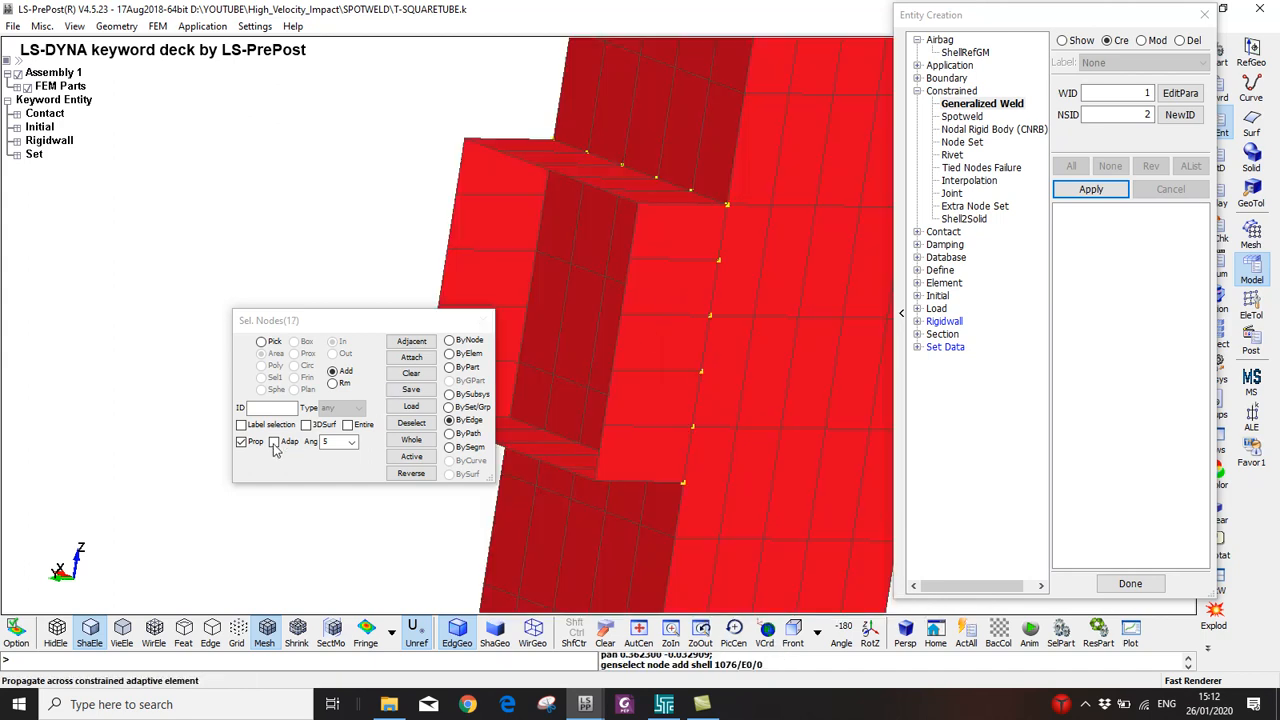
left_click(533, 224)
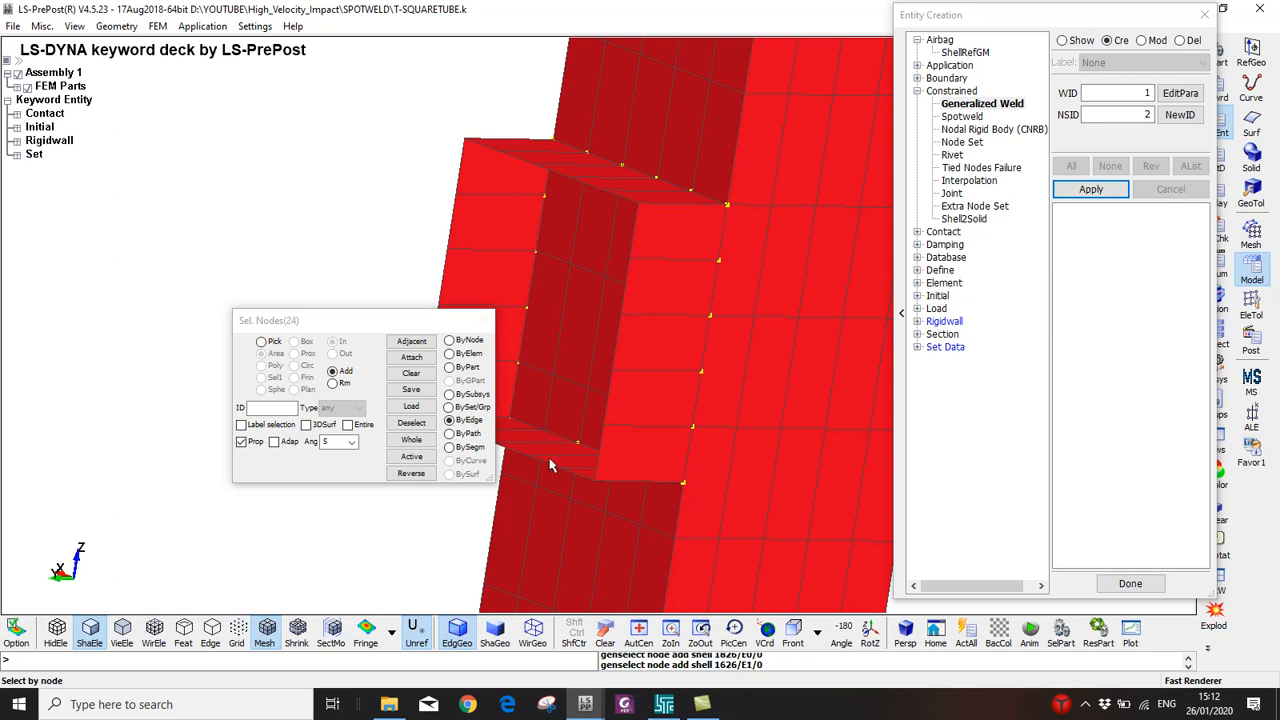
scroll(540, 449, "up", 3)
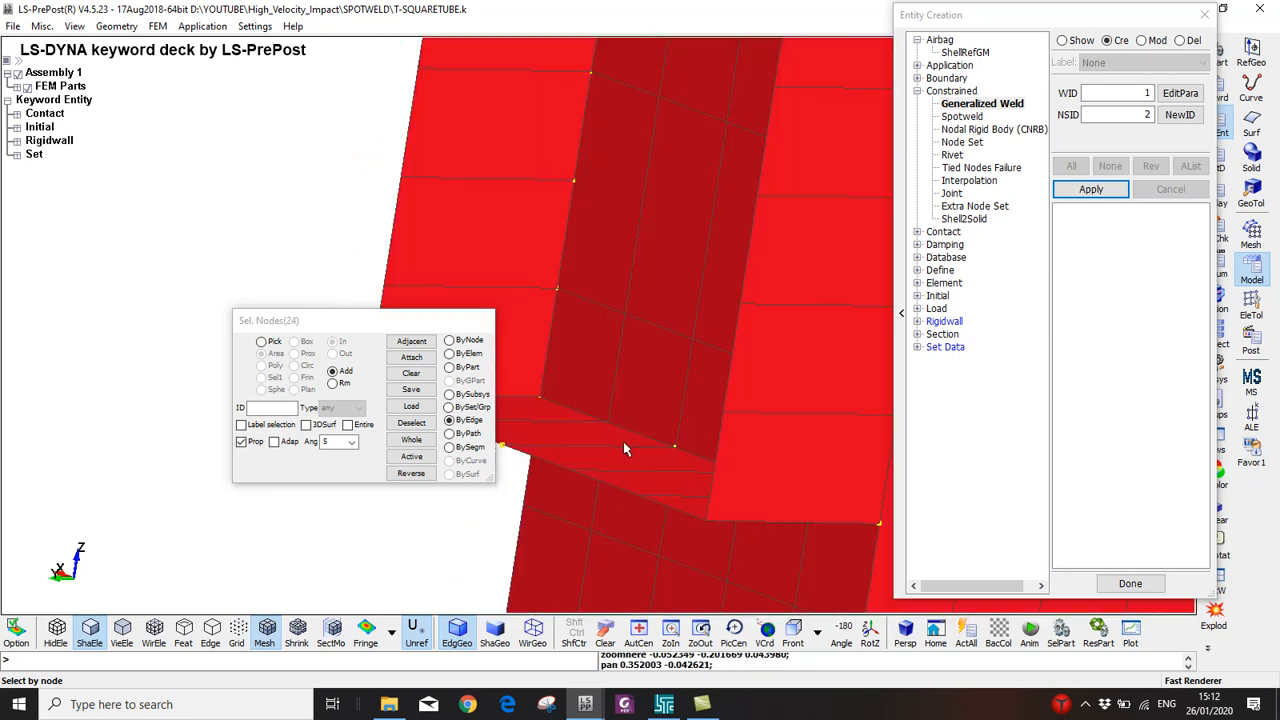
left_click(617, 433)
scroll(617, 430, "down", 2)
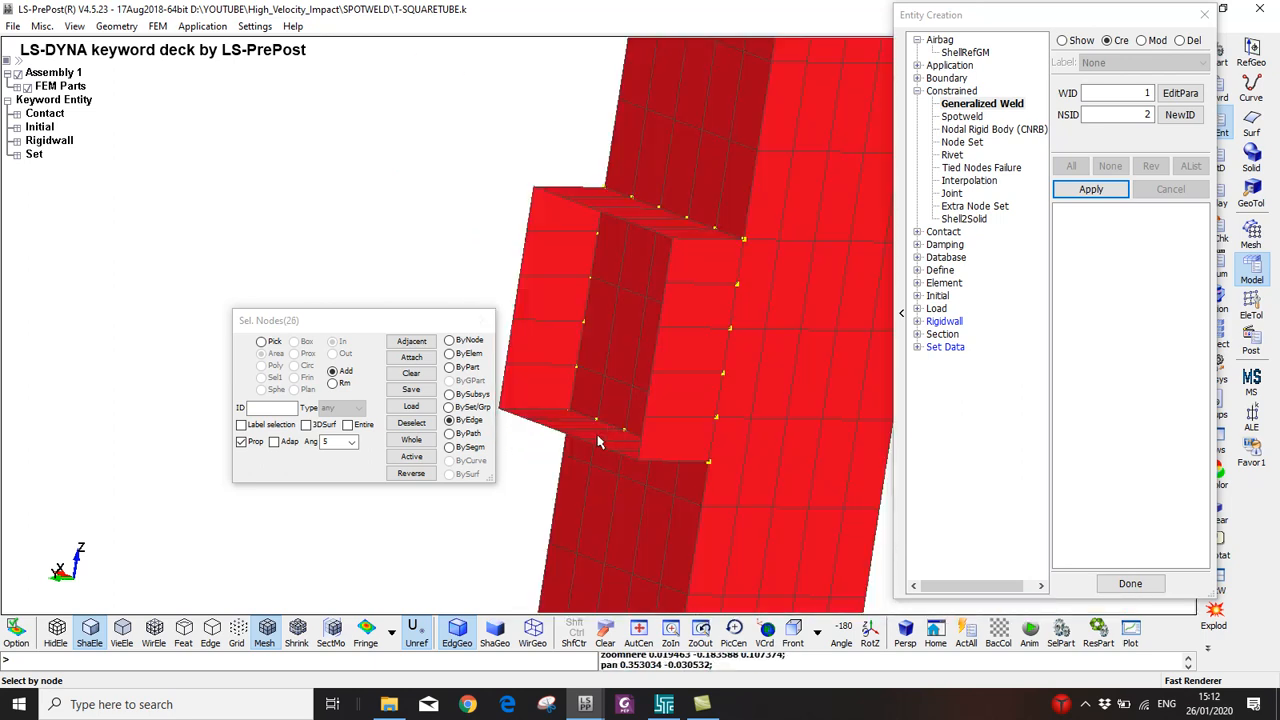
Turn off selection propagation and pick individual element edges along the near side of the joint for the weld
left_click(250, 446)
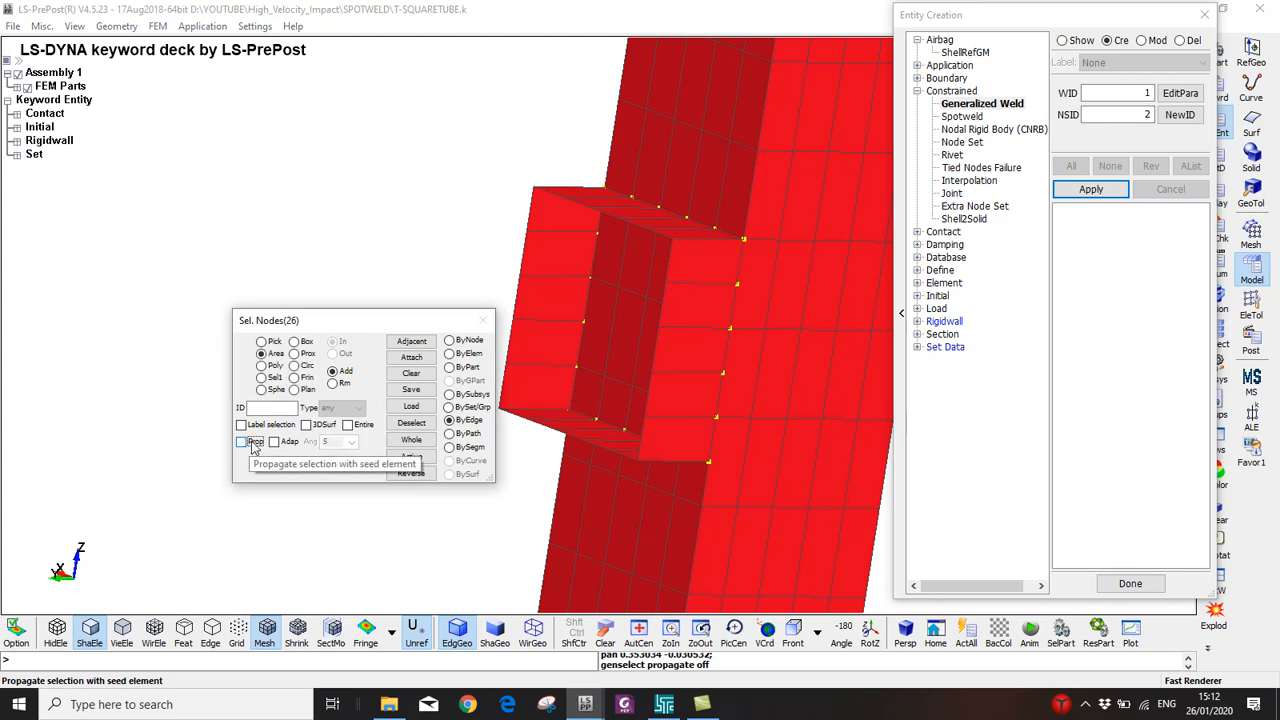
scroll(740, 330, "up", 2)
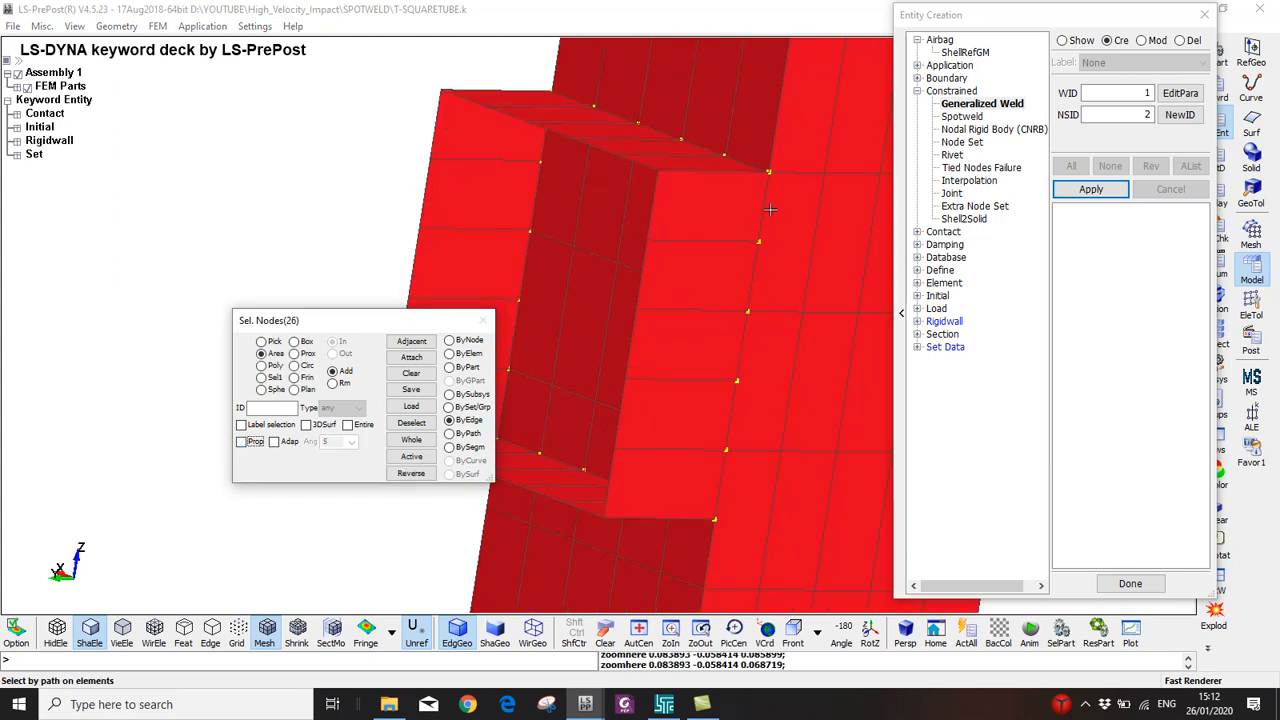
left_click(770, 209)
left_click(752, 368)
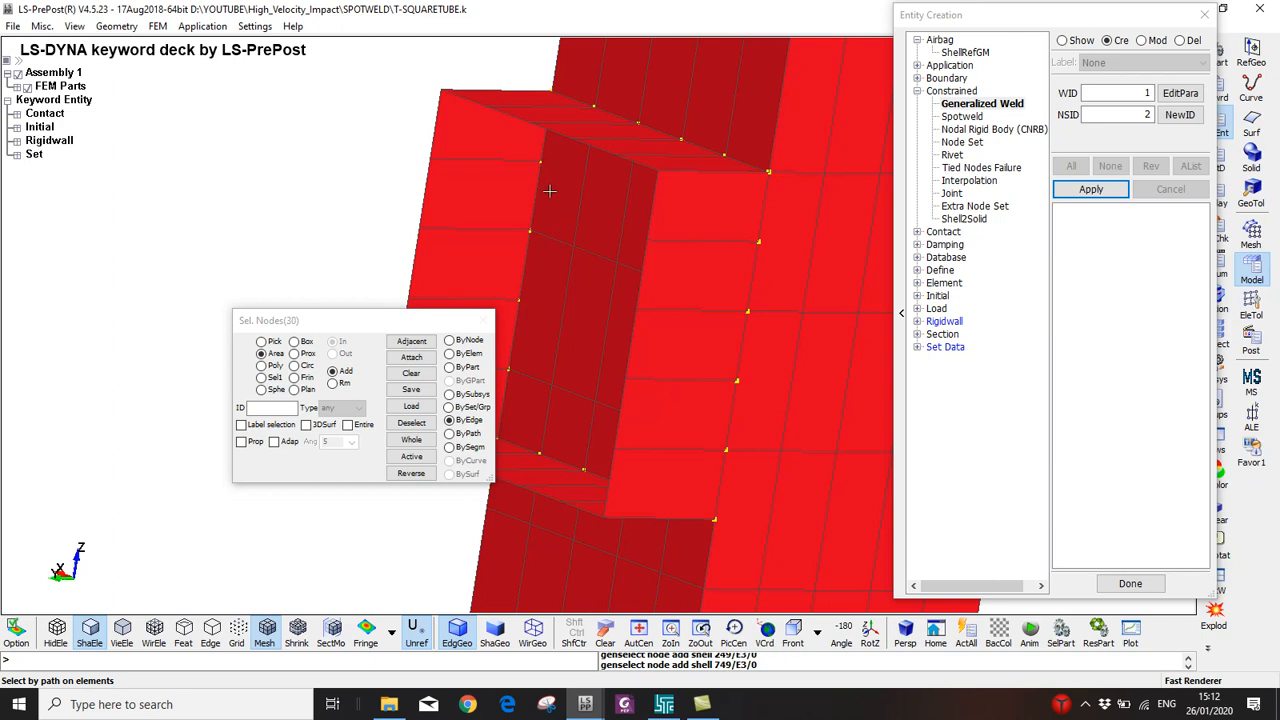
middle_click_drag(556, 256, 503, 223)
scroll(694, 341, "up", 2)
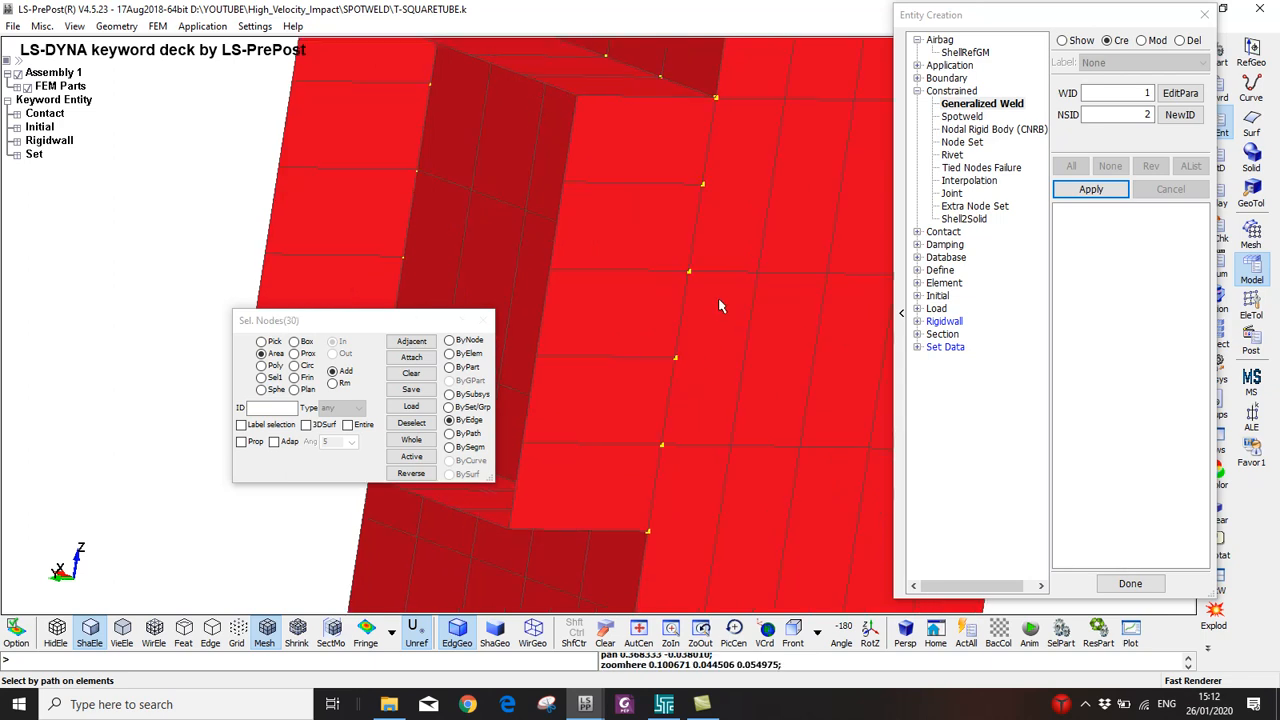
scroll(685, 332, "down", 3)
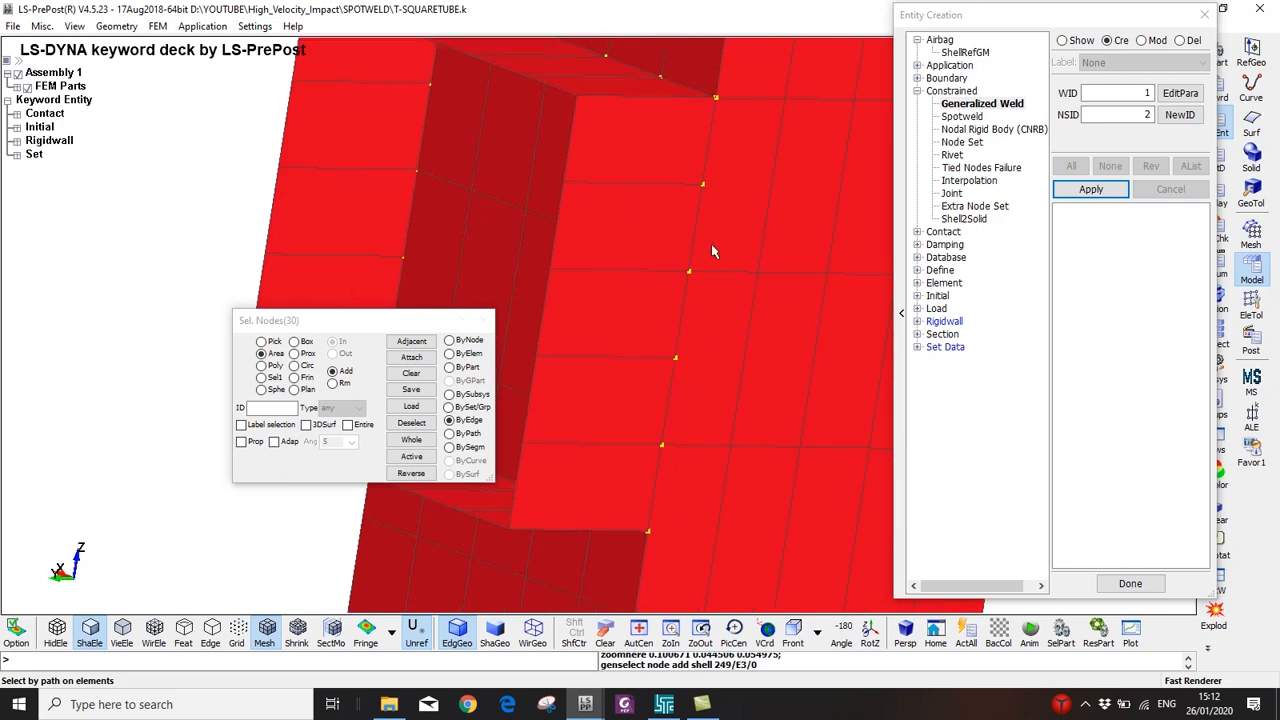
Create the generalized weld with weld ID 1 and node set 2, and inspect its links around the joint
left_click(1084, 190)
right_click_drag(564, 254, 519, 264, "ctrl")
scroll(519, 269, "down", 3)
left_click_drag(519, 269, 560, 315, "ctrl")
right_click_drag(561, 315, 772, 295, "ctrl")
scroll(693, 288, "up", 2)
right_click_drag(566, 295, 626, 347, "ctrl")
scroll(697, 314, "up", 2)
mouse_move(696, 317)
right_mouse_down("ctrl")
mouse_move(652, 288)
mouse_move(689, 263)
mouse_move(740, 262)
right_mouse_up("ctrl")
scroll(692, 266, "up", 2)
scroll(740, 262, "up", 1)
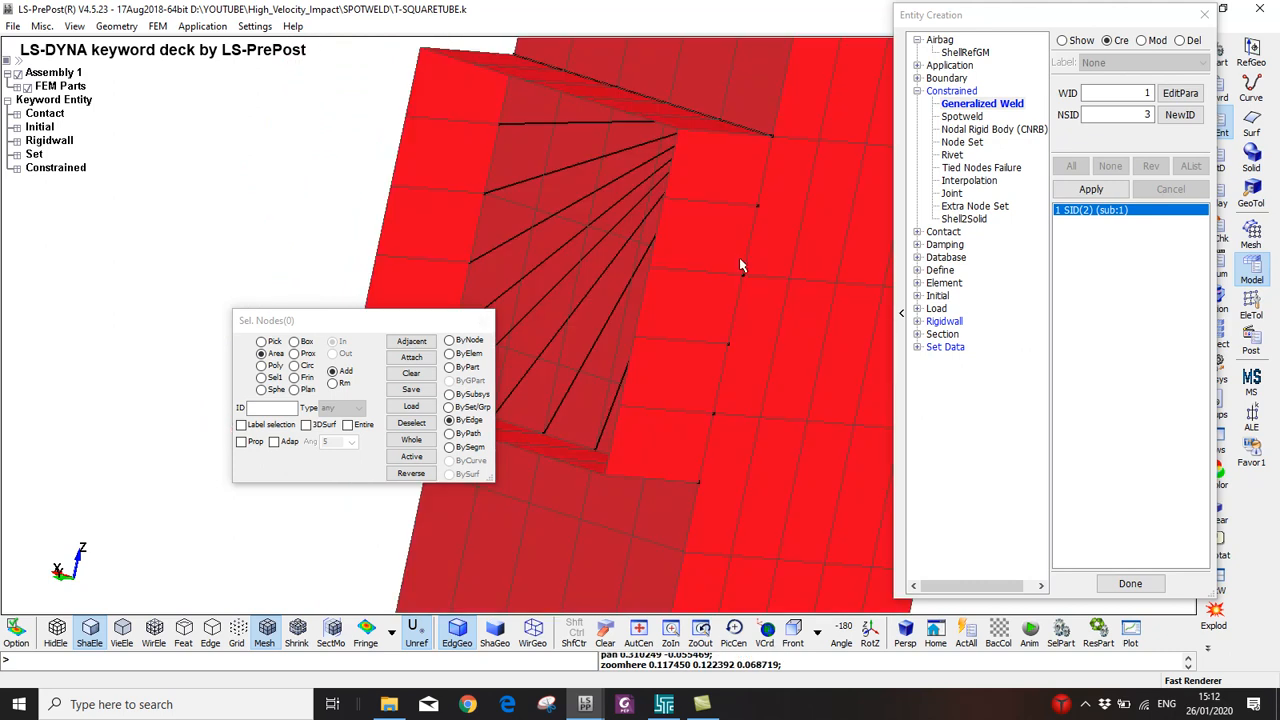
Save the keyword file as T-SQUARETUBE.k in the SPOTWELD folder, overwriting the existing file
right_click_drag(578, 268, 668, 270, "ctrl")
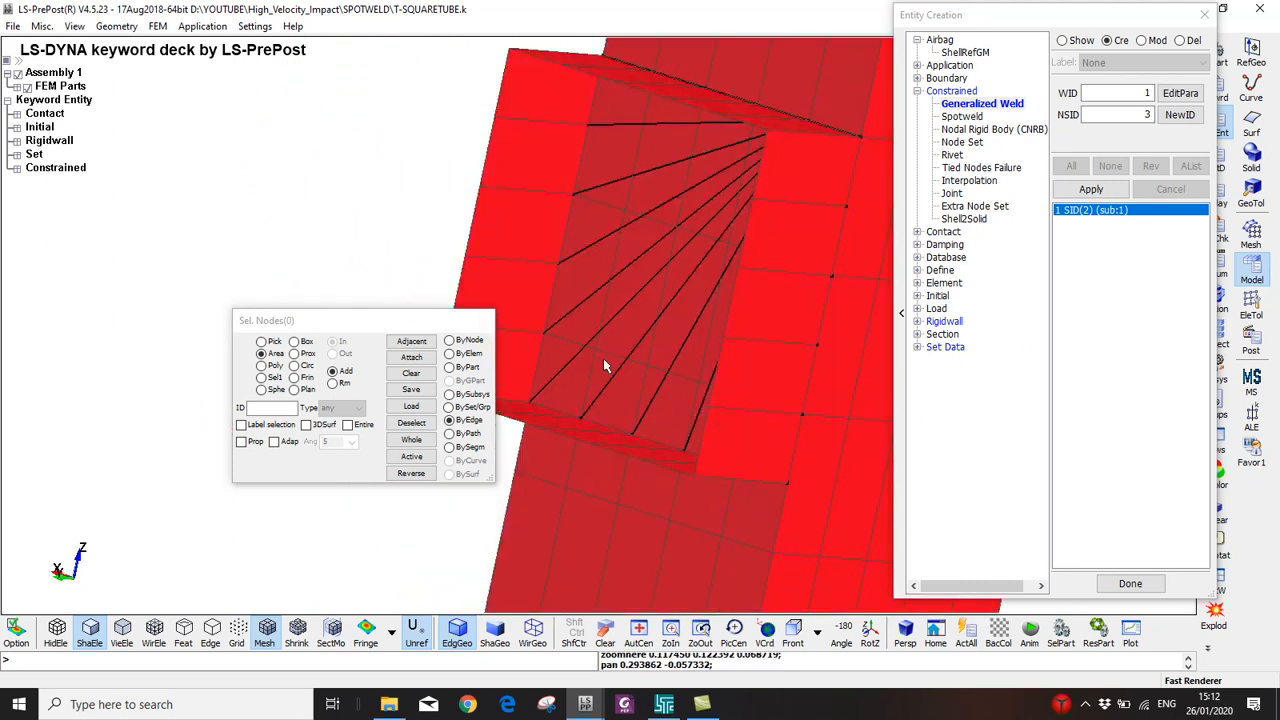
scroll(808, 400, "down", 1)
right_click_drag(811, 402, 743, 364, "ctrl")
scroll(743, 364, "down", 3)
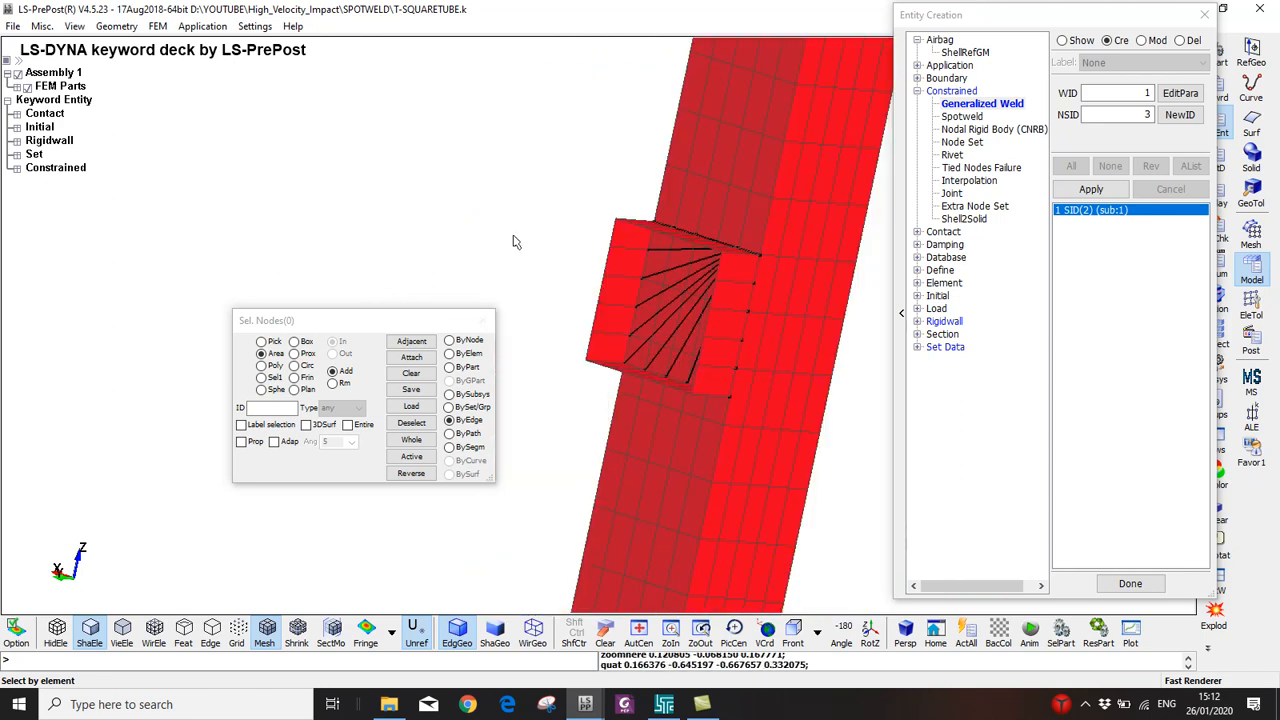
key("ctrl+s")
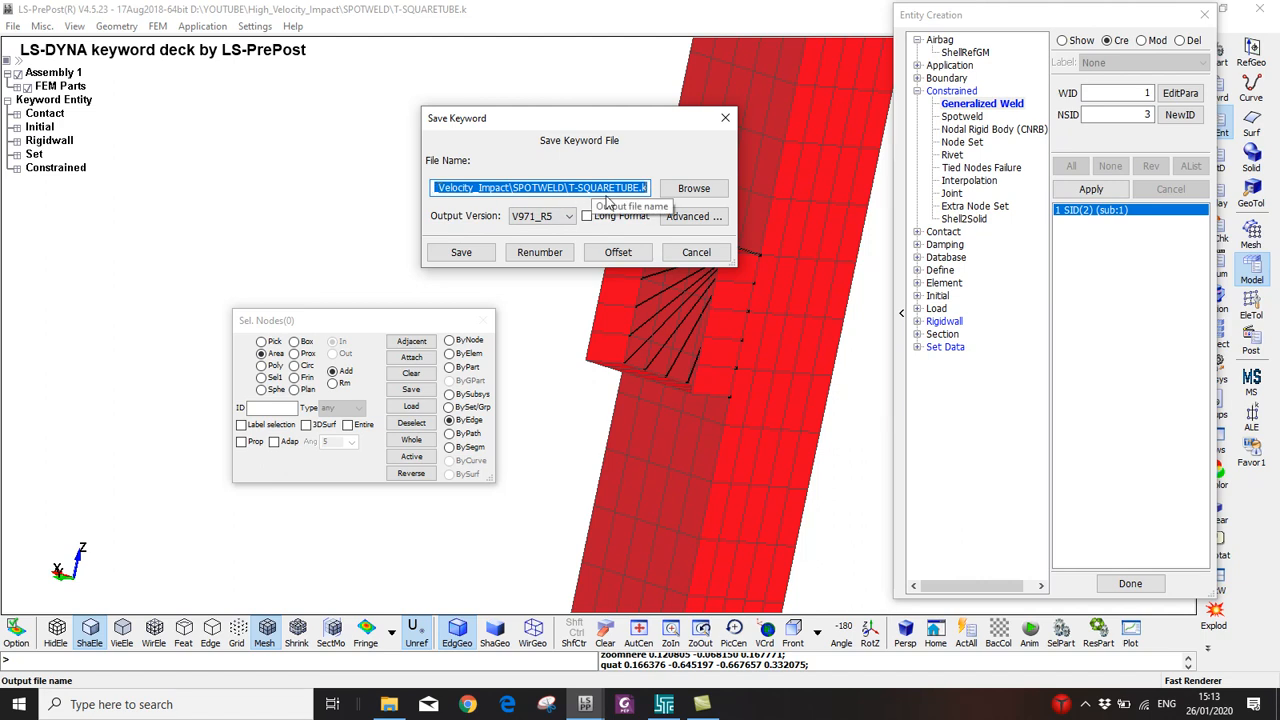
left_click(459, 252)
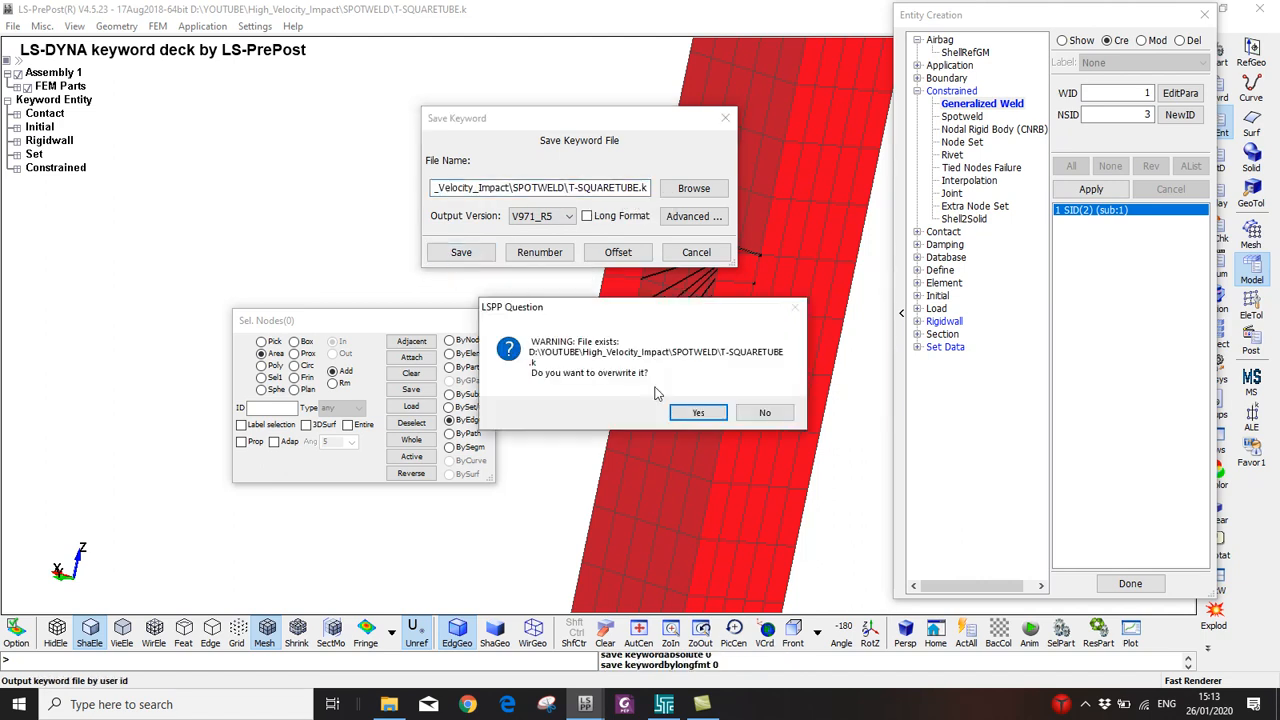
left_click(696, 412)
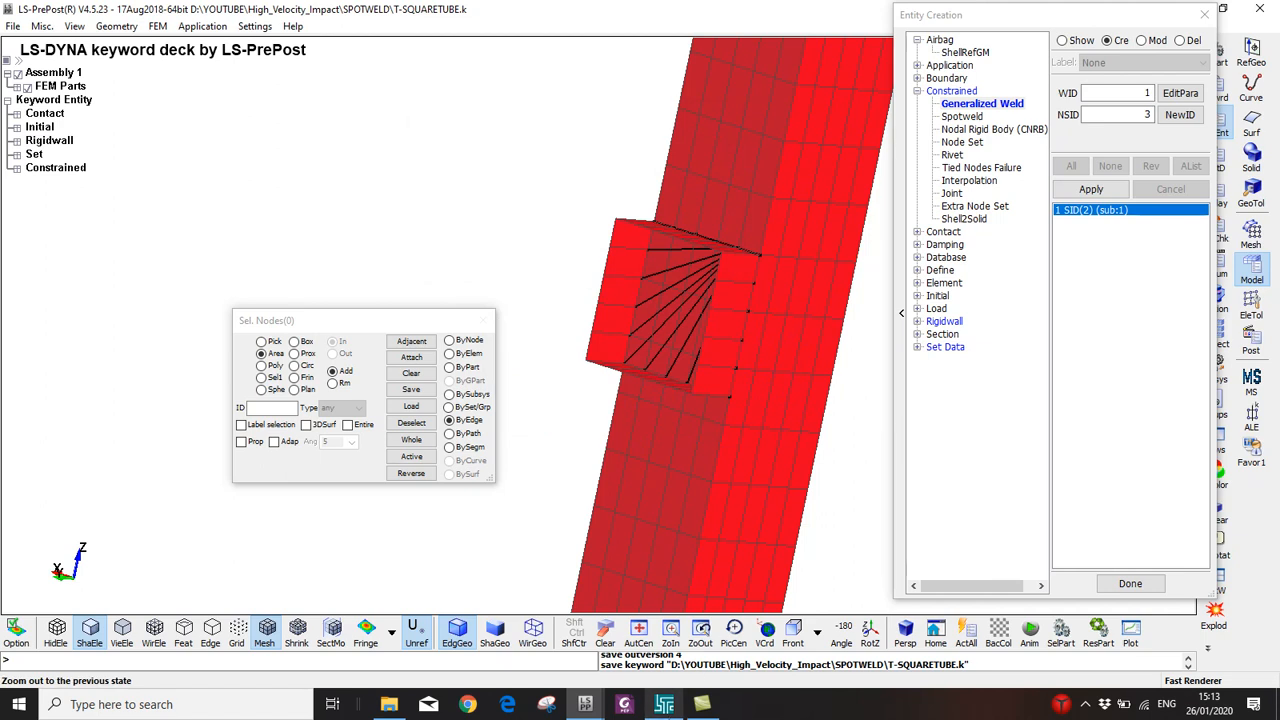
Switch to the LS-DYNA Program Manager and set SPOTWELD\T-SQUARETUBE.k as the input file for a new analysis
left_click(663, 712)
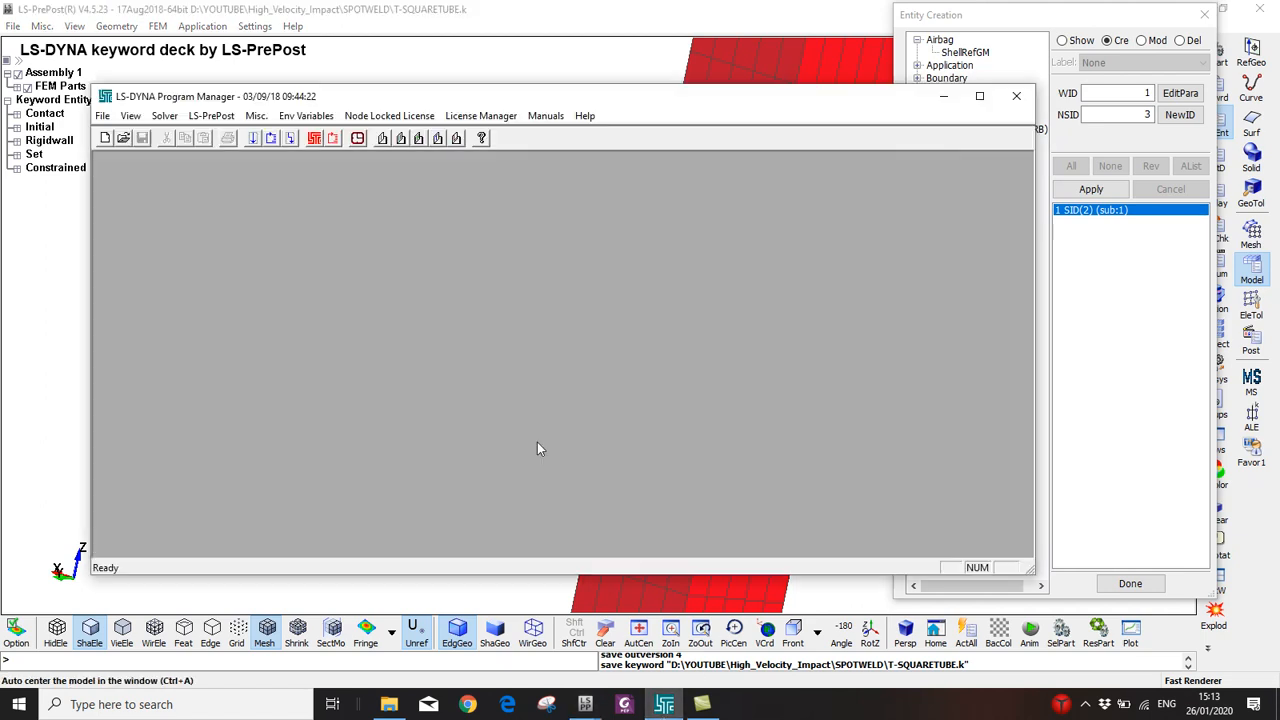
left_click(266, 145)
key("ctrl+v")
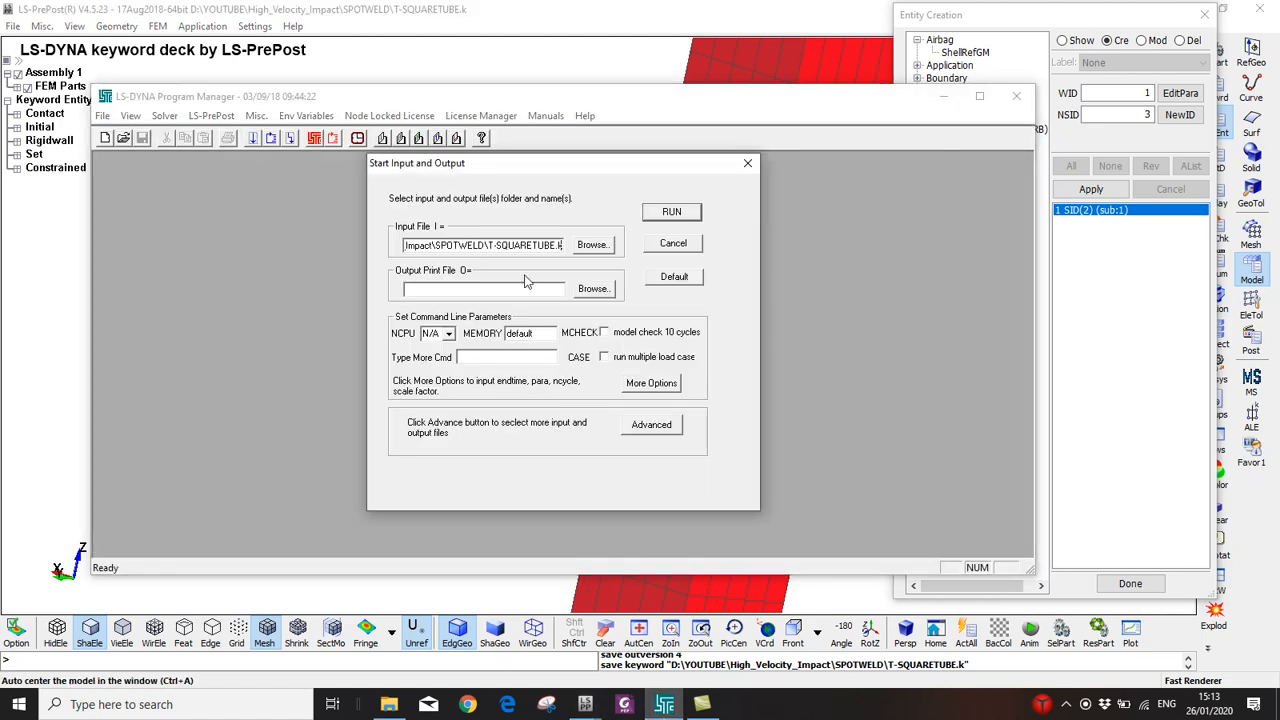
left_click(594, 247)
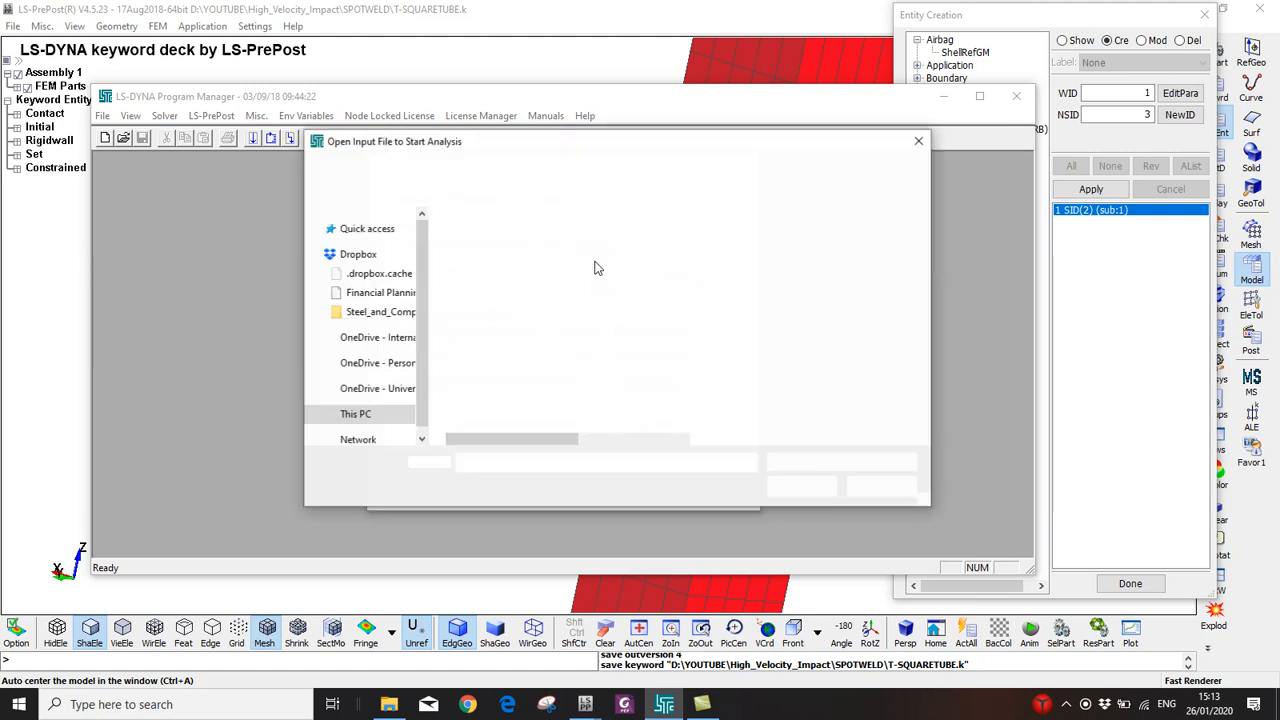
type("D:\\YOUTUBE\\High_Velocity_Impact\\SPOTWELD\\T-SQUARETUBE.k")
left_click(801, 486)
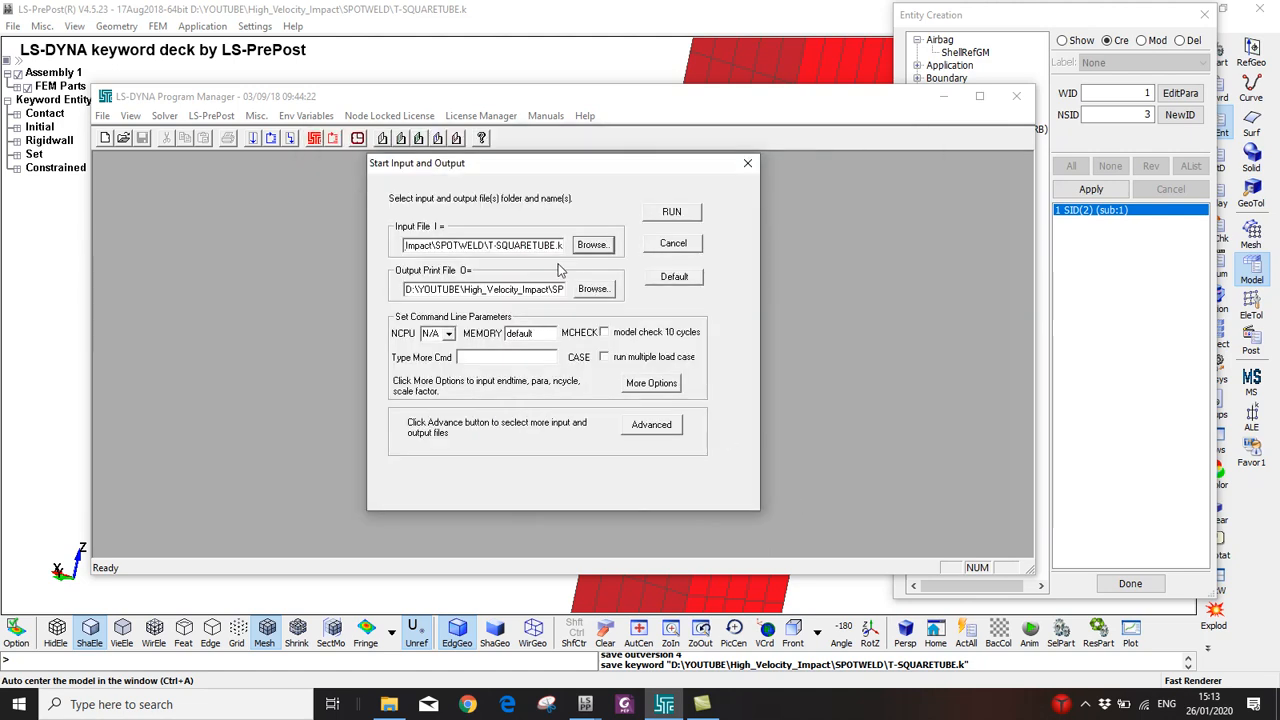
Set the analysis to 8 CPUs with memory 1000 and run the solver
left_click(449, 333)
left_click(458, 378)
double_click(528, 334)
type("1000")
key("Return")
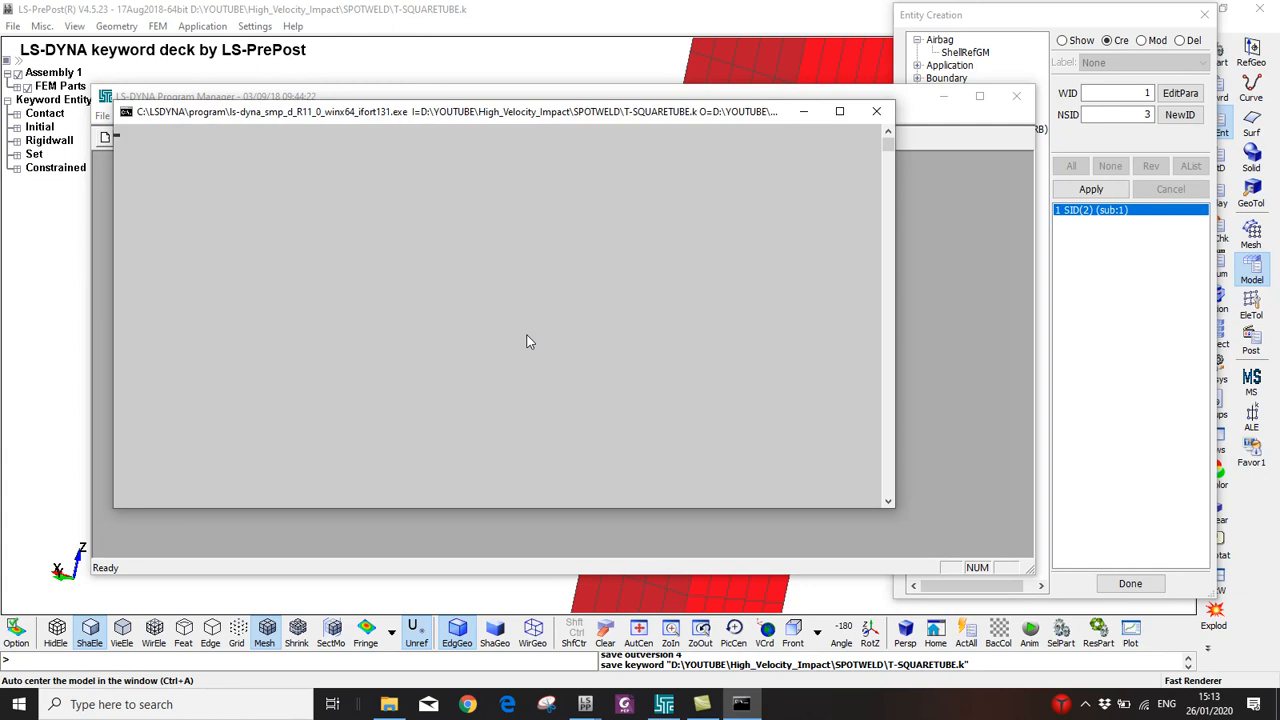
left_click(1085, 704)
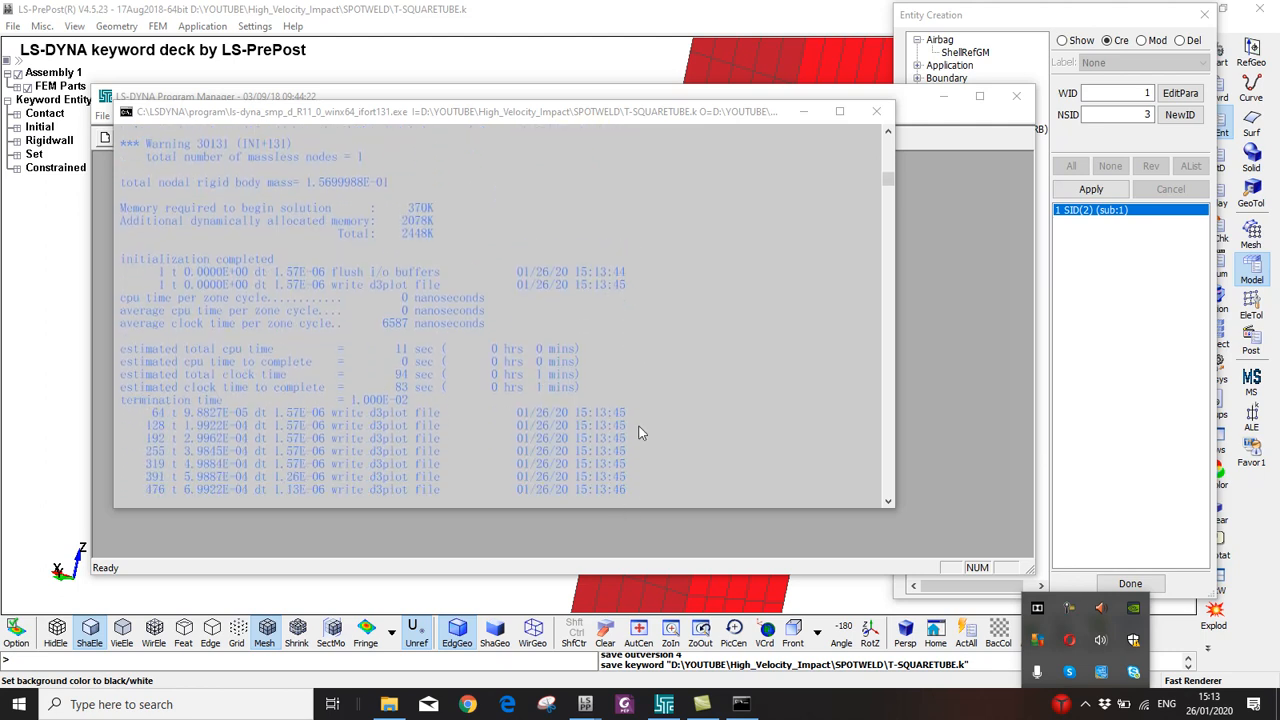
Open the High_Velocity_Impact folder's d3plot with lsprepost4.5, and the spotweld analysis's d3plot from the LS-DYNA Program Manager
left_click(392, 710)
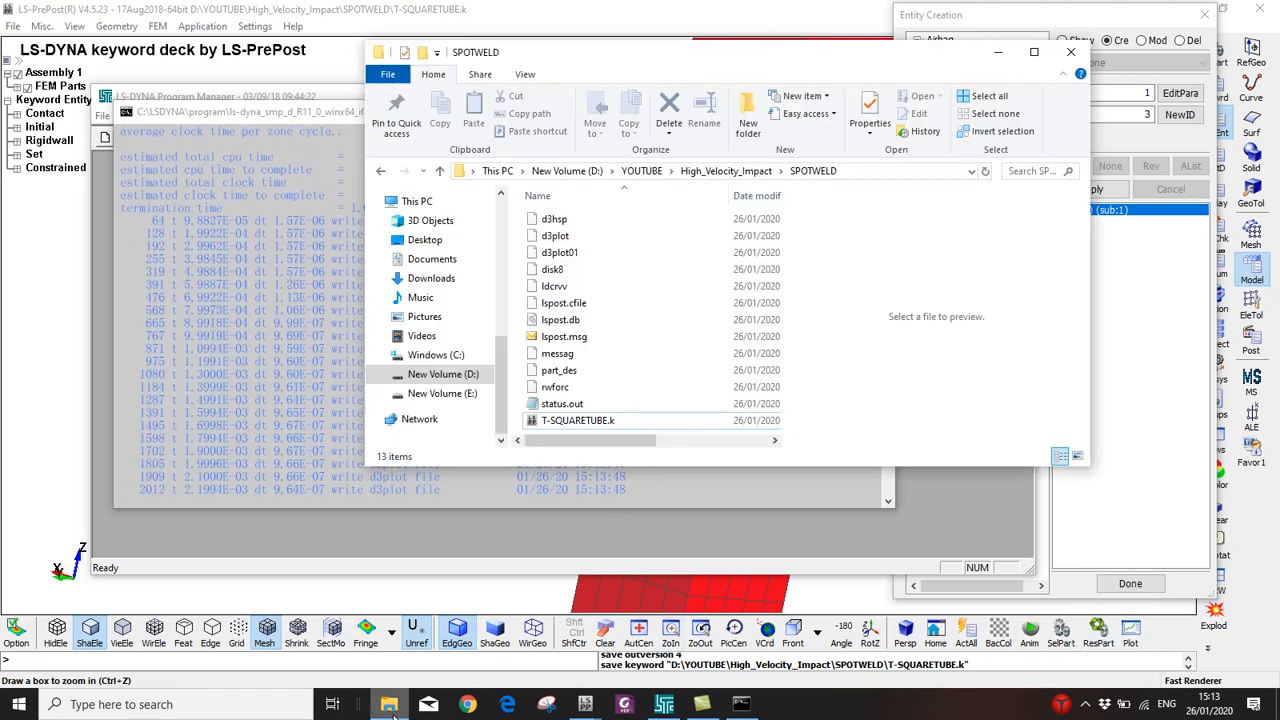
left_click(727, 171)
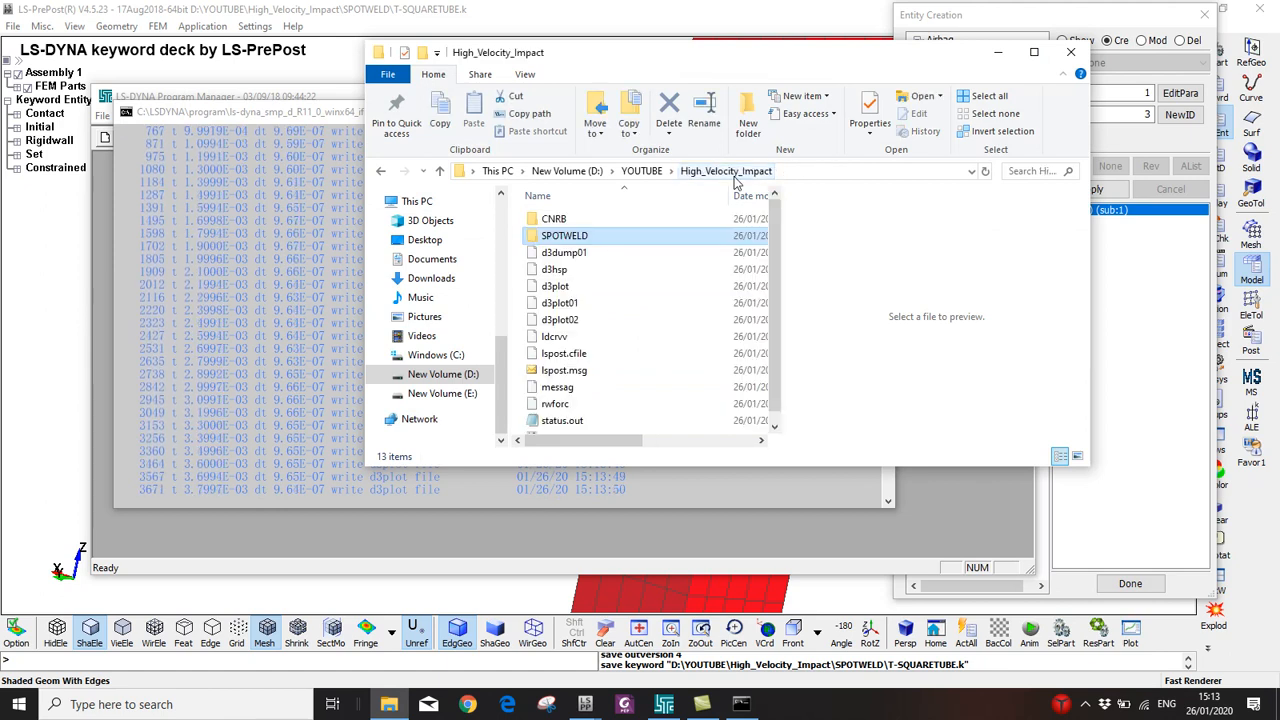
left_click(563, 252)
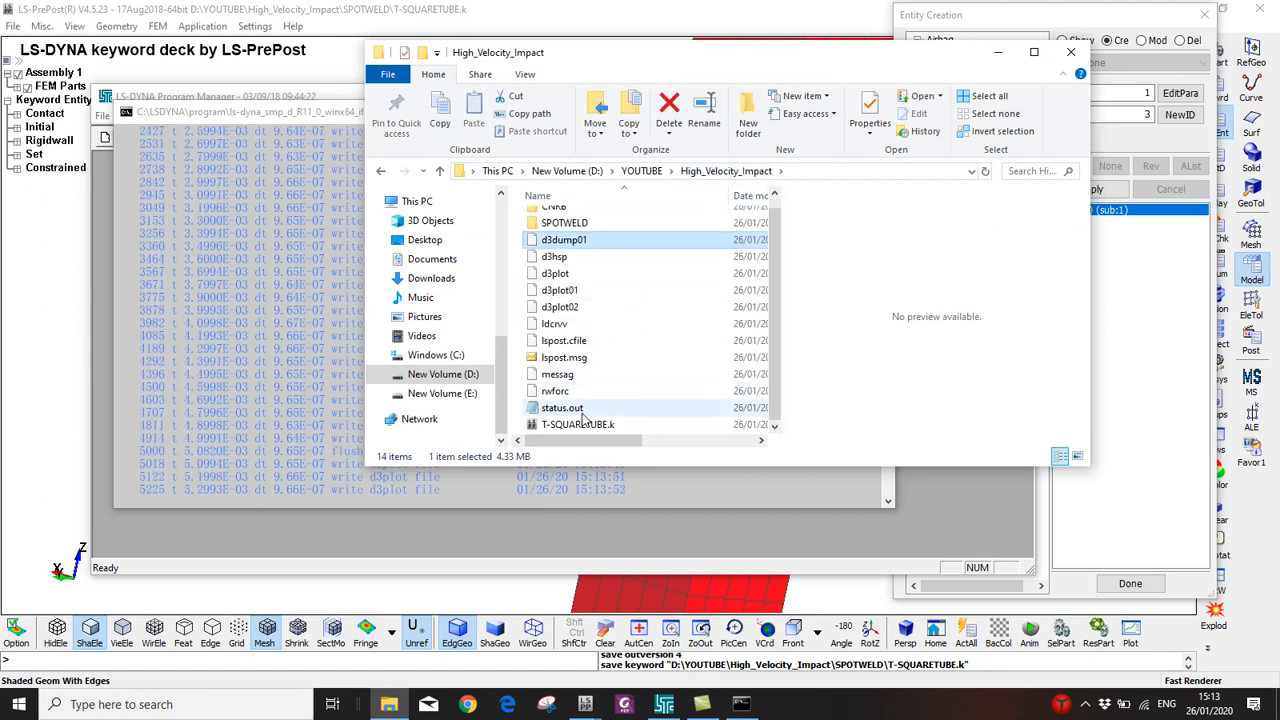
left_click(558, 274)
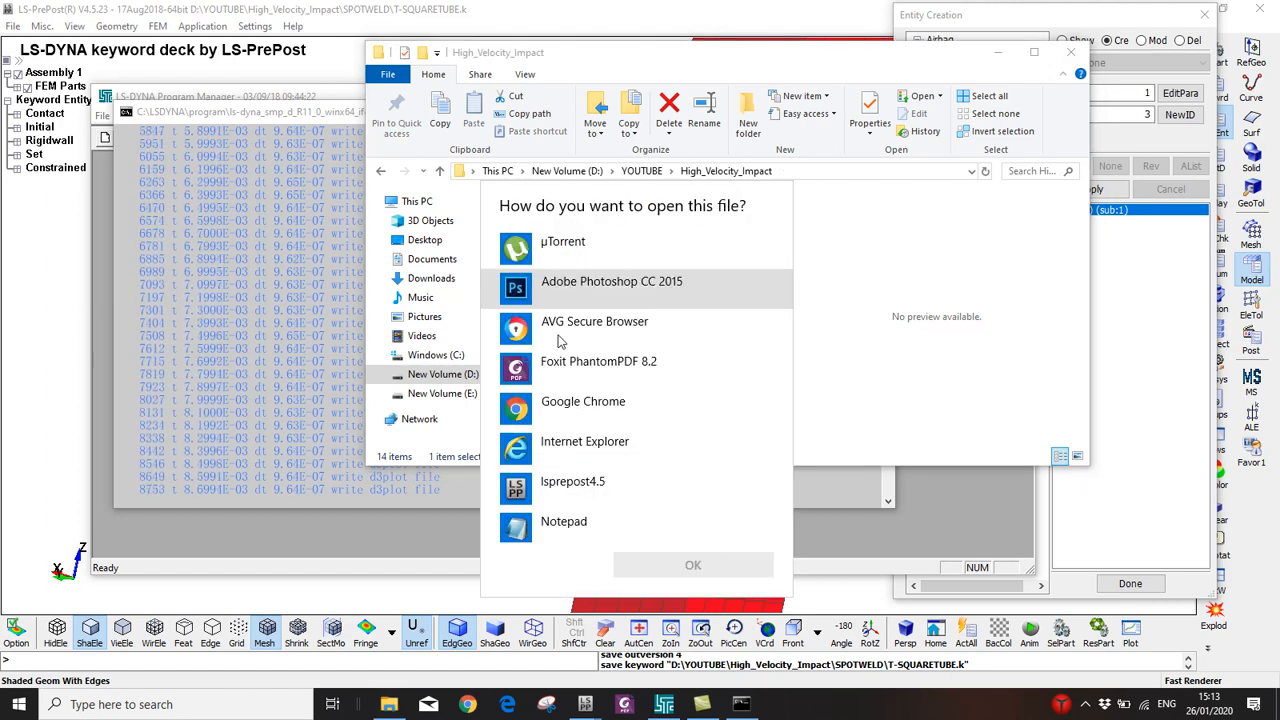
left_click(573, 485)
left_click(671, 574)
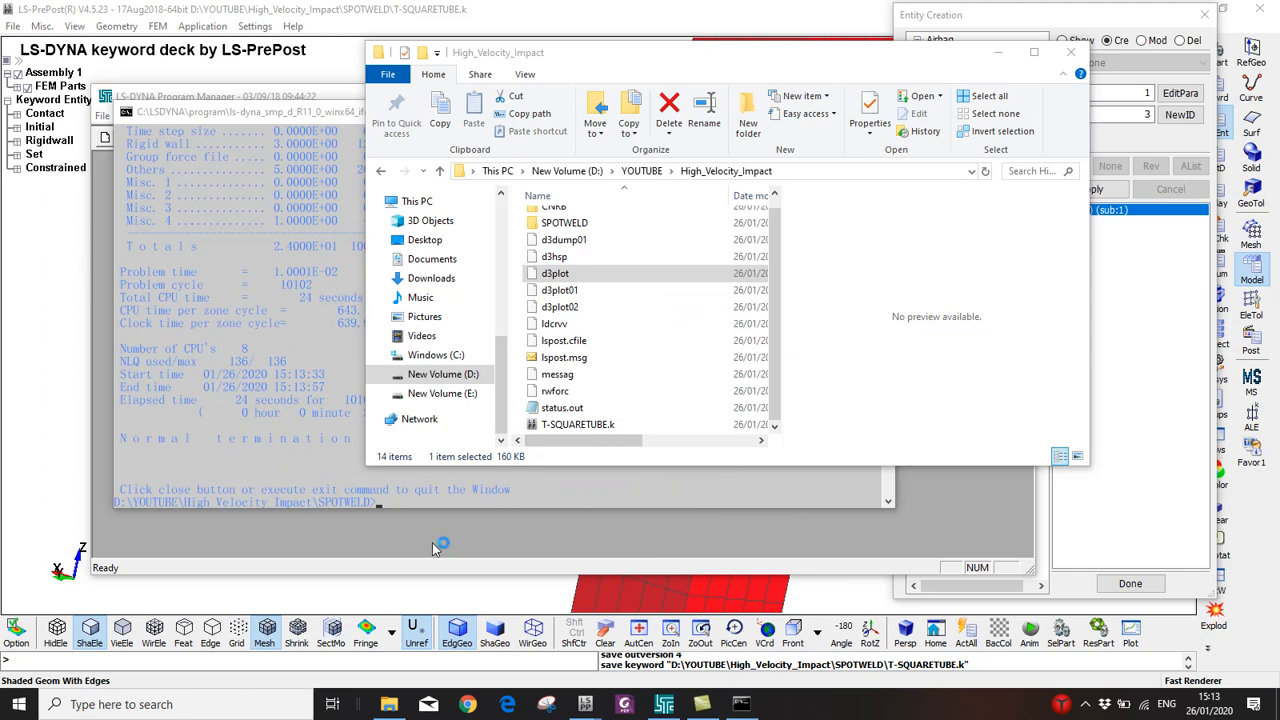
left_click(197, 433)
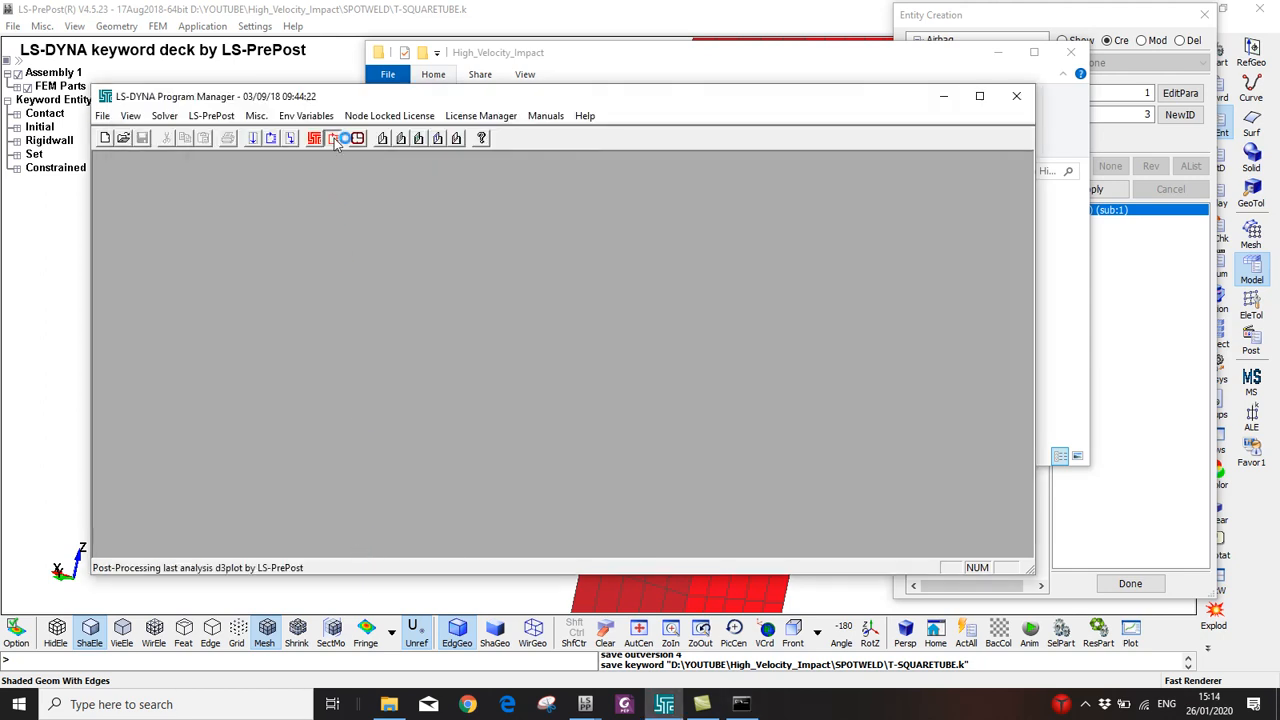
left_click(597, 370)
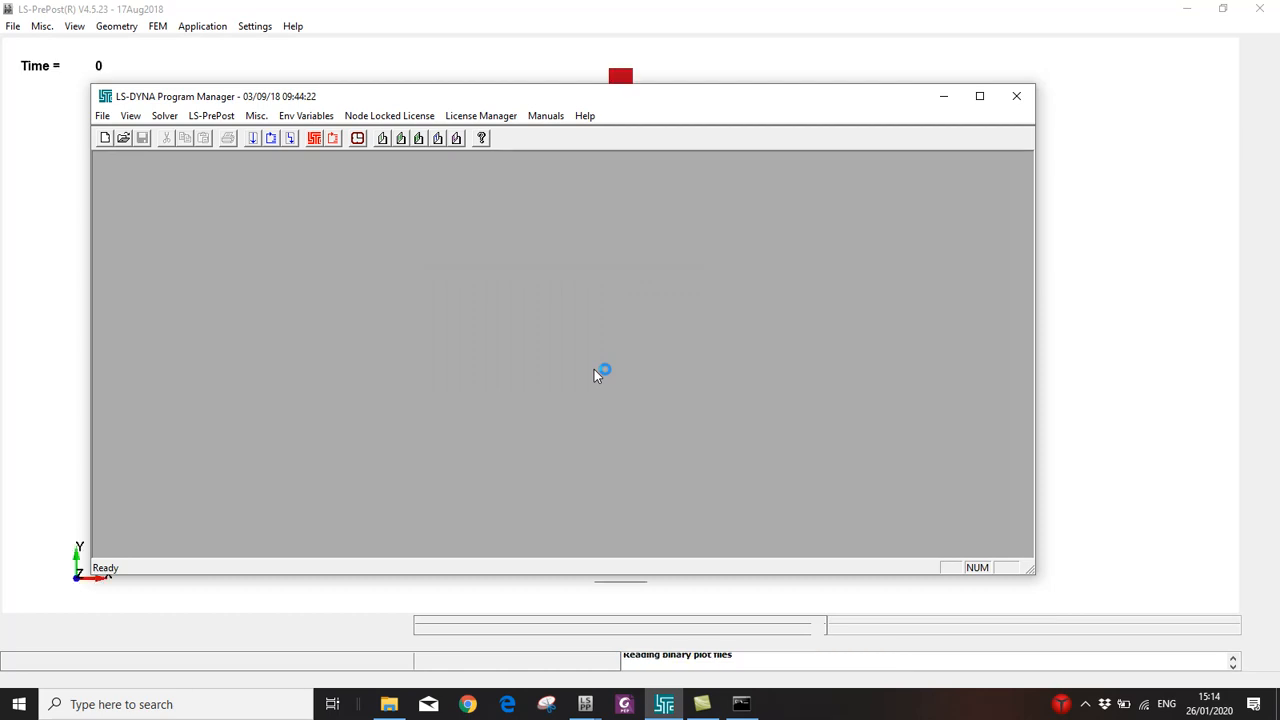
Switch to the High_Velocity_Impact d3plot in LS-PrePost, play its impact animation forward and stop it
left_click(594, 704)
left_click(700, 641)
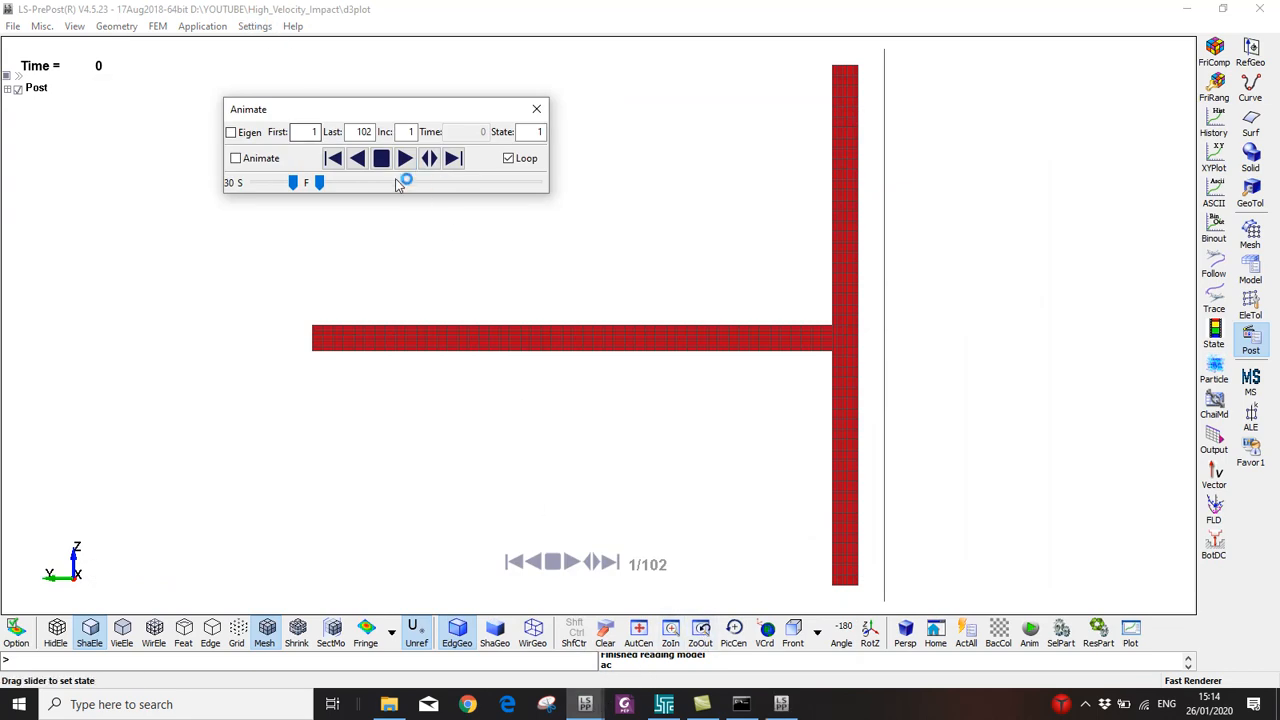
left_click(406, 163)
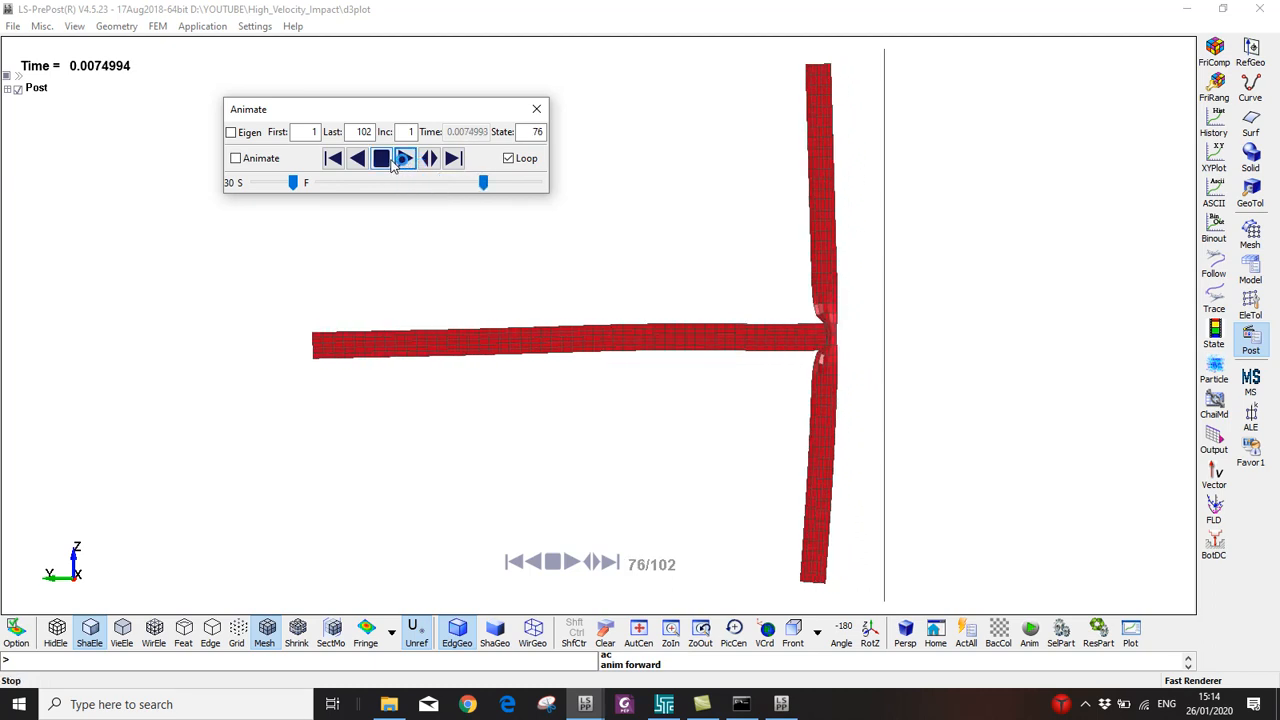
left_click(381, 158)
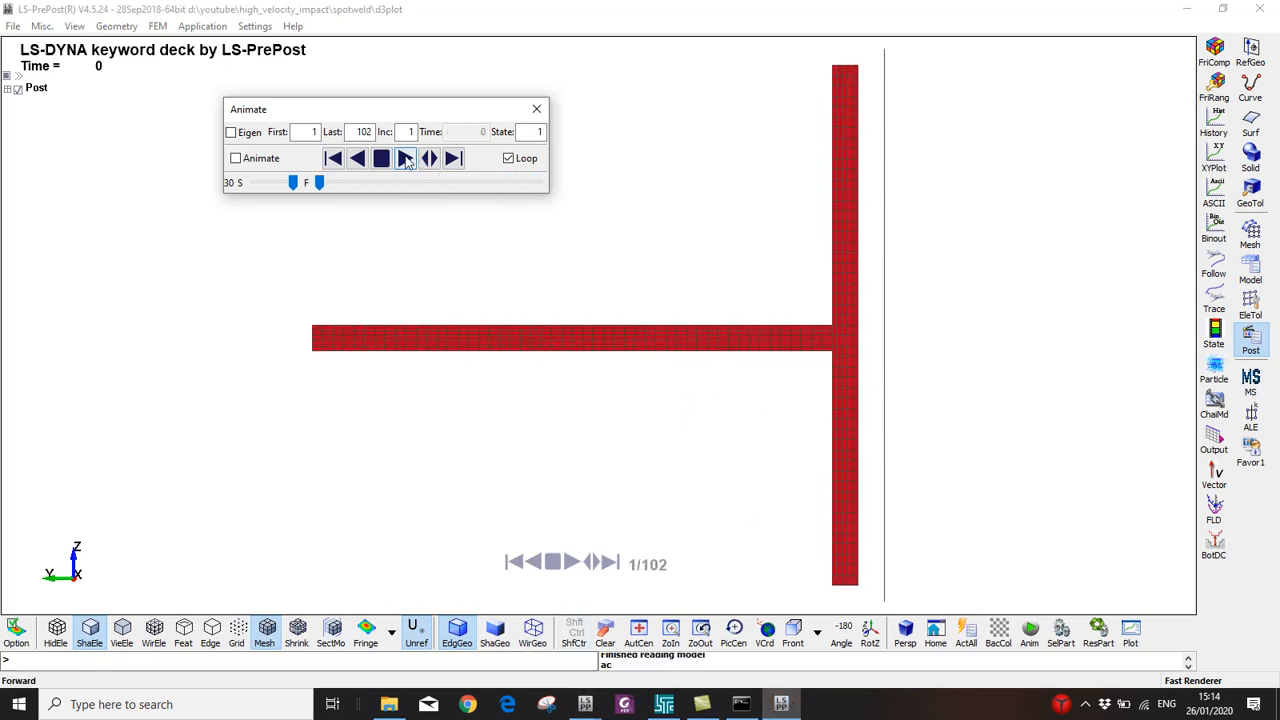
Play the spotweld d3plot's impact animation forward and stop it around state 34
left_click(415, 162)
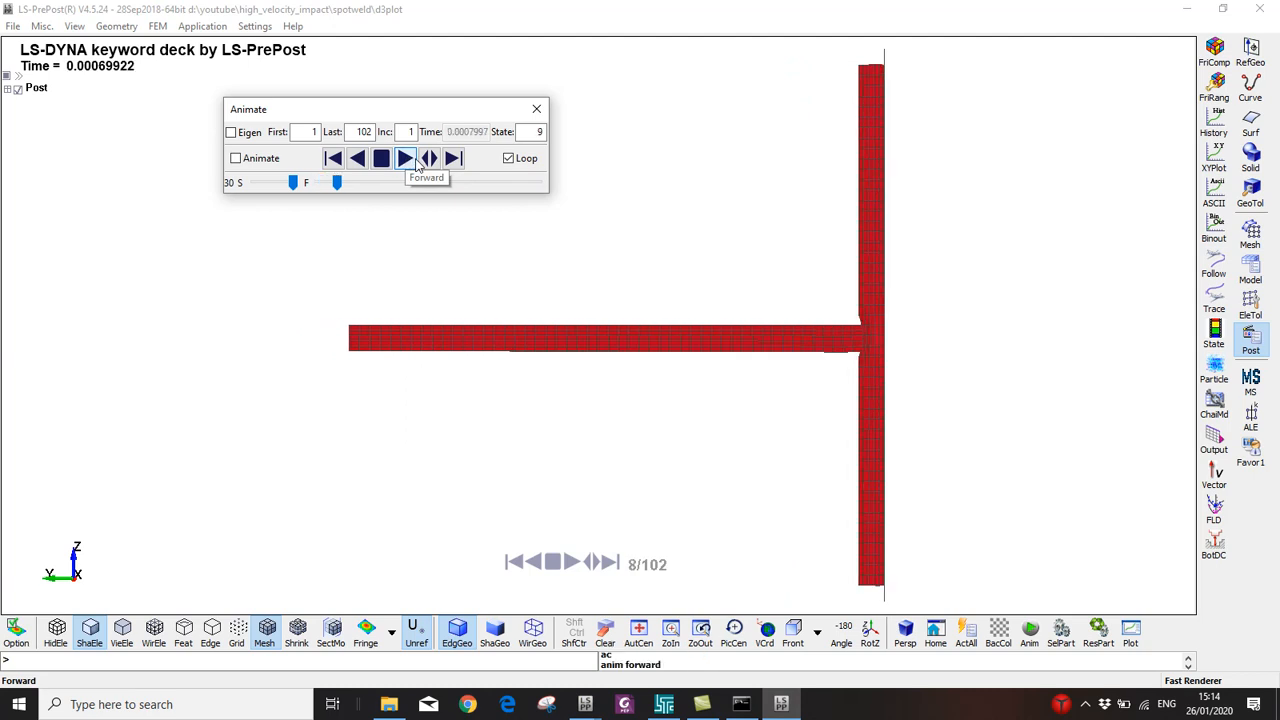
left_click(382, 159)
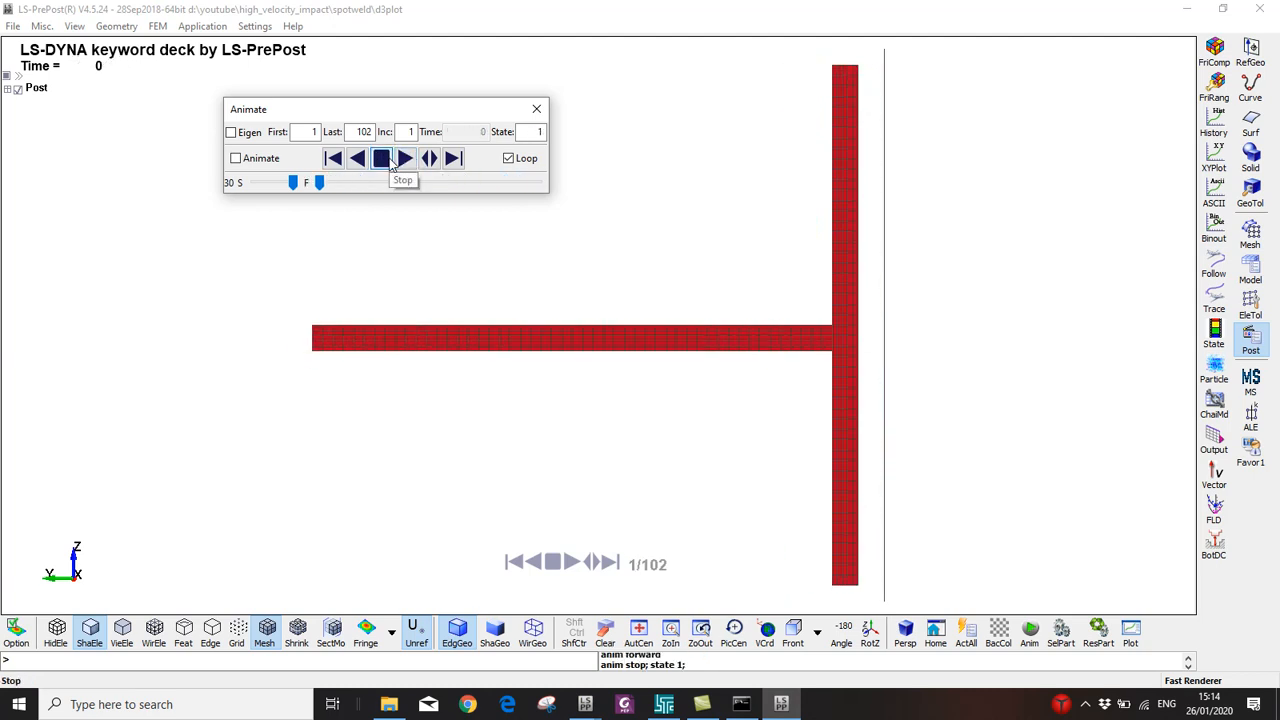
left_click(405, 158)
left_click(381, 158)
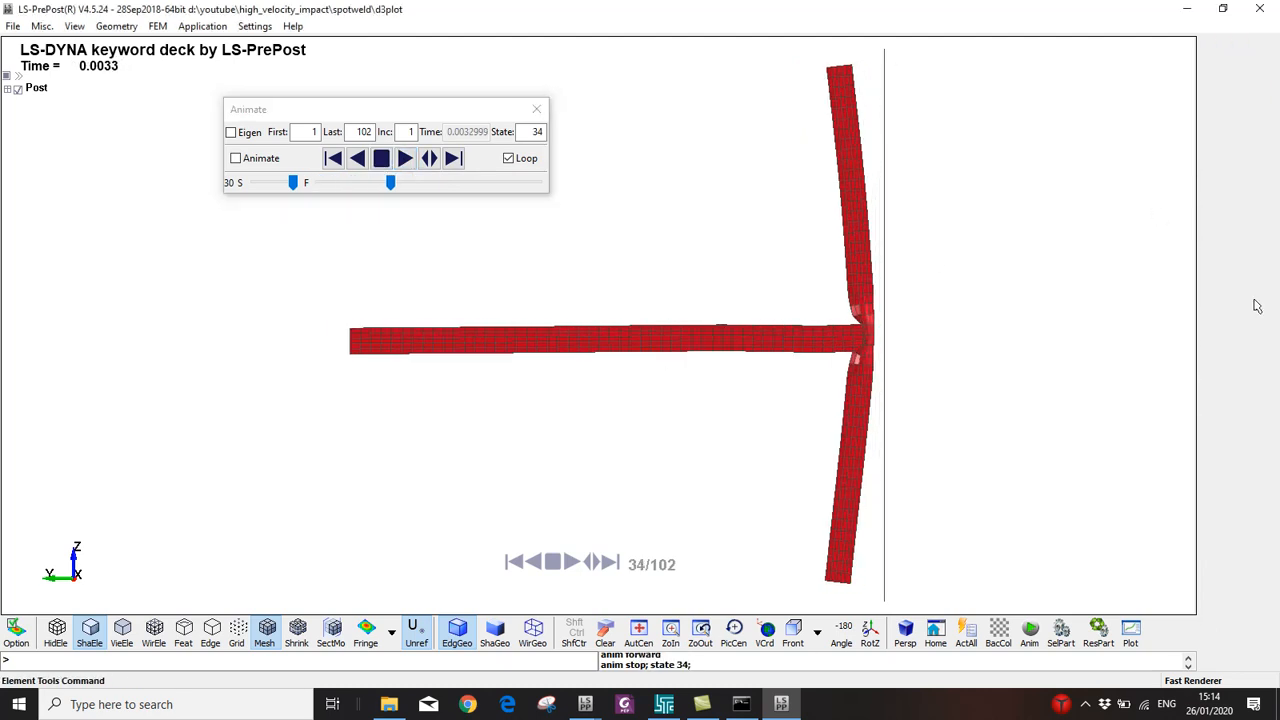
Load the spotweld run's rwforc ASCII data and select Wall1
left_click(1251, 304)
left_click(1250, 338)
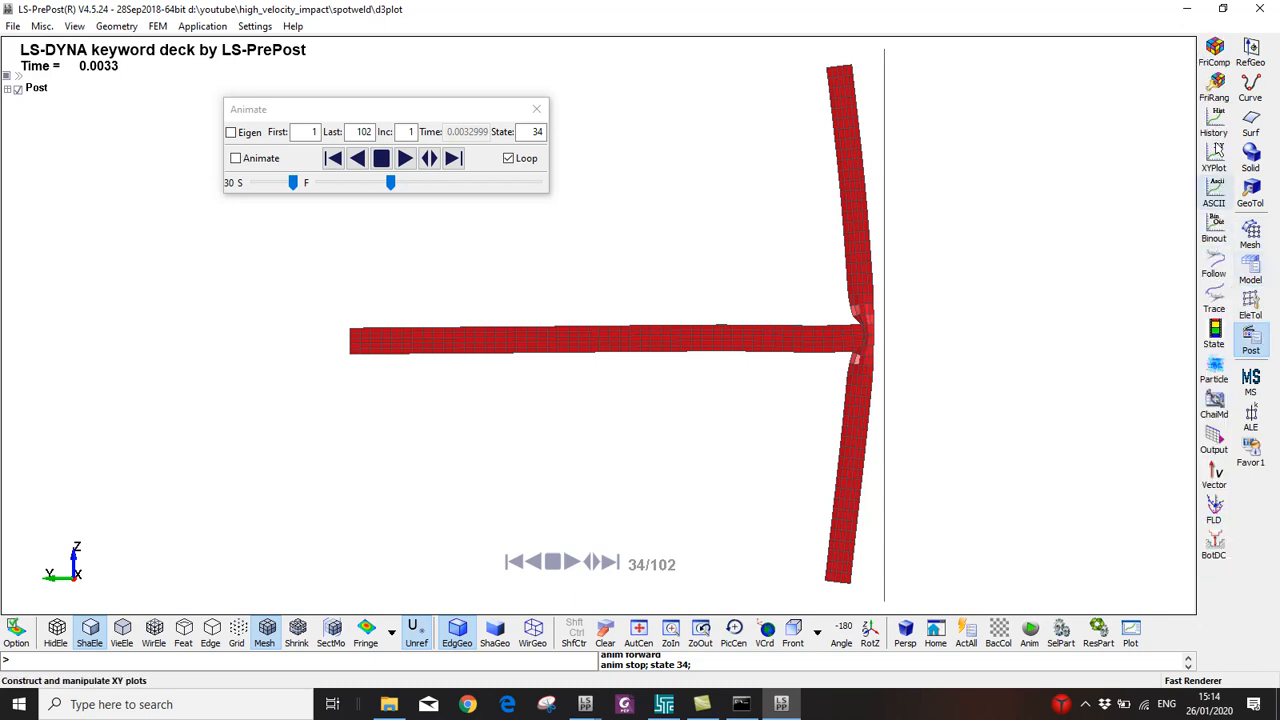
left_click(1214, 192)
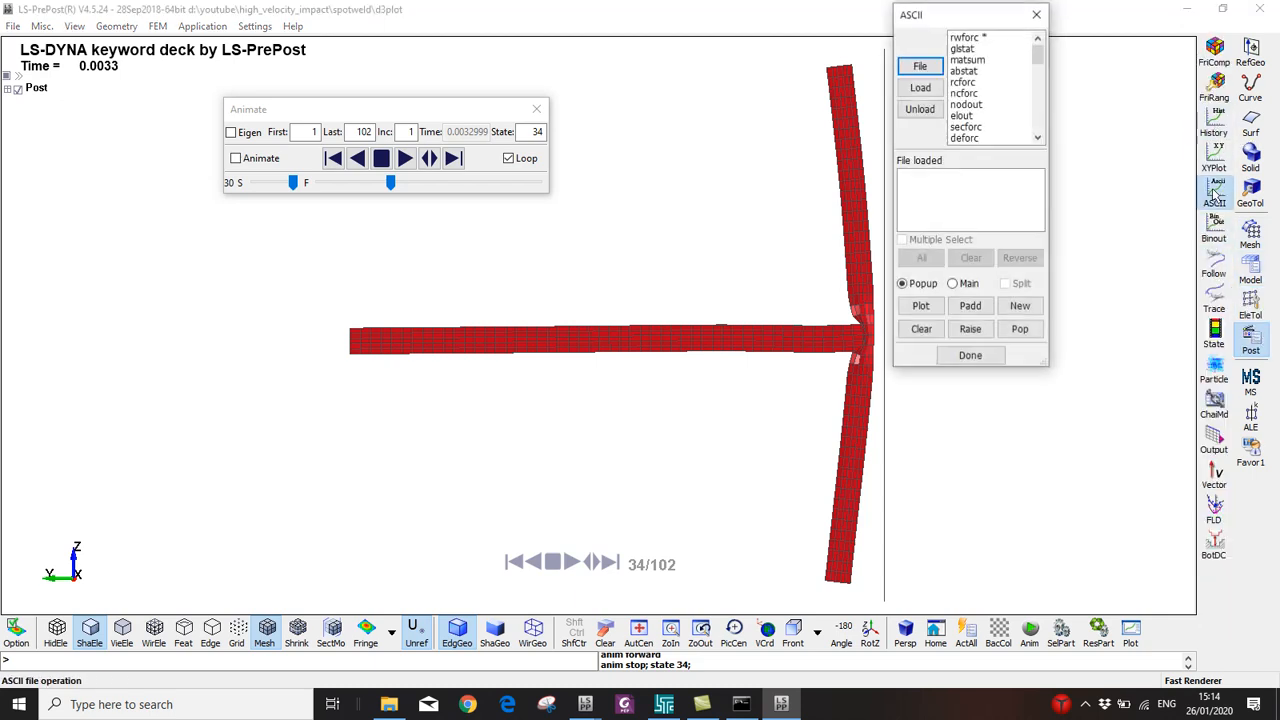
left_click(965, 37)
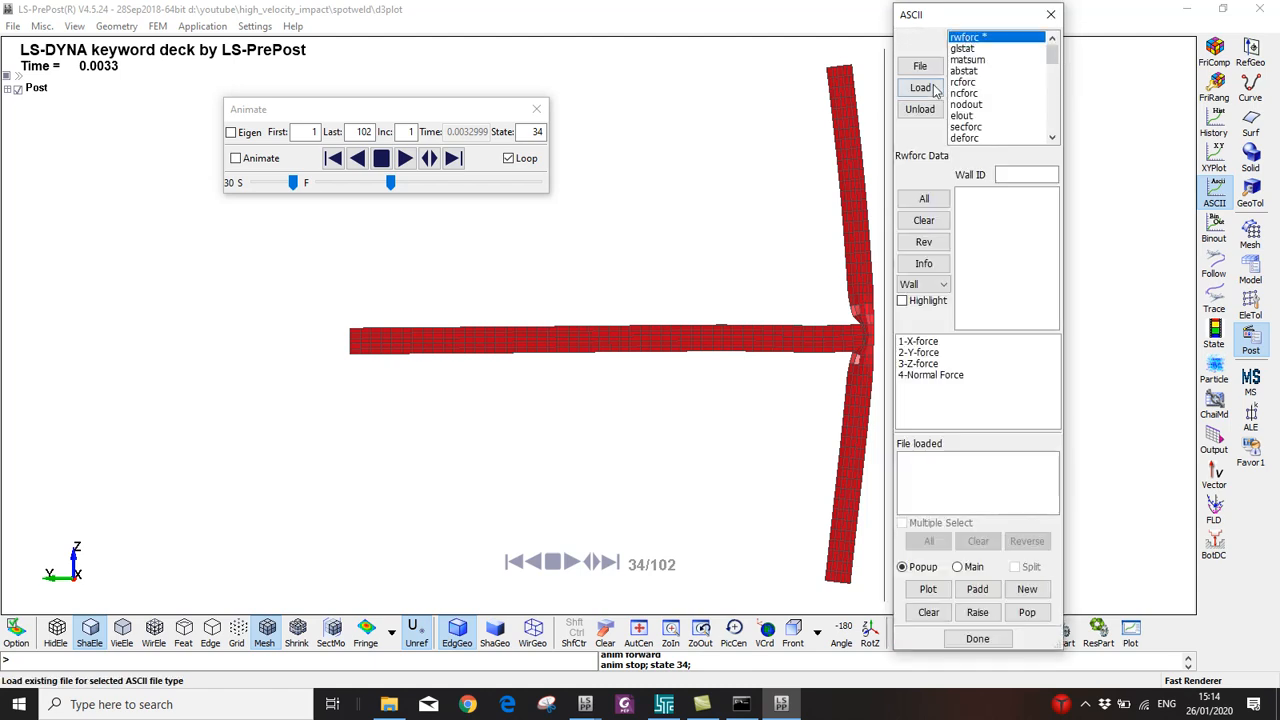
left_click(922, 87)
left_click(972, 195)
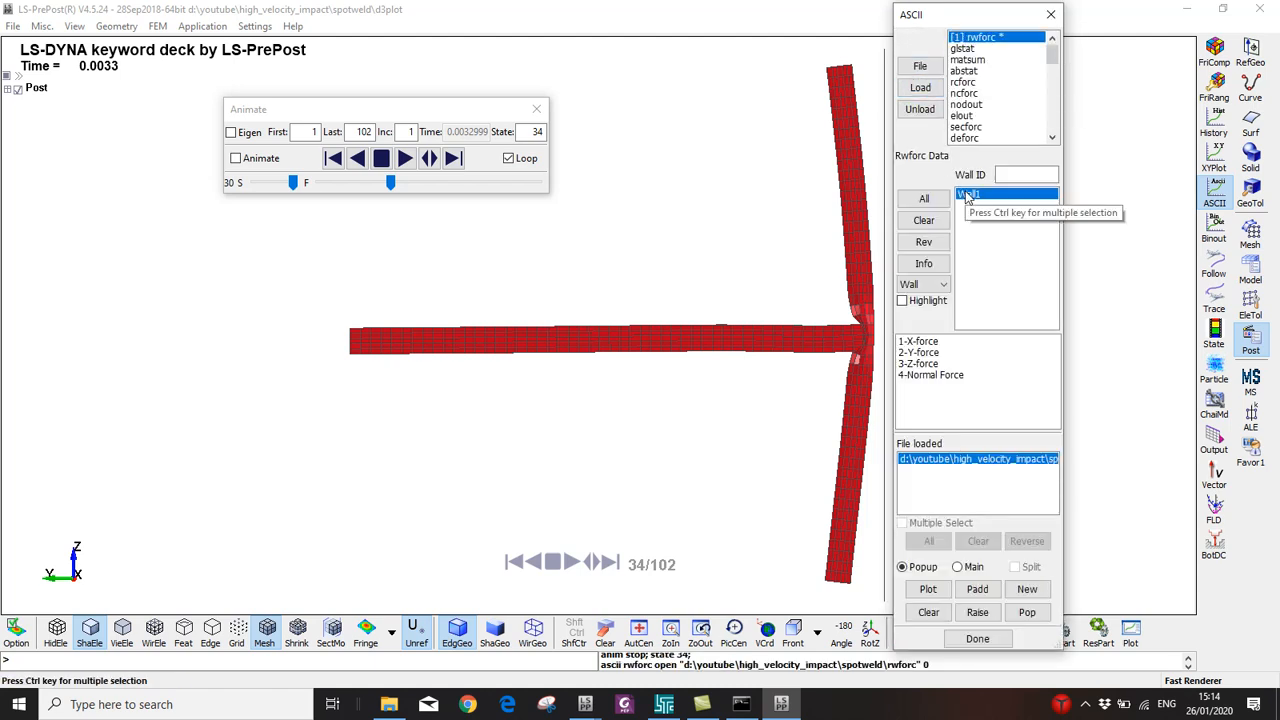
Plot the Y-force of Wall1 against time and pick the curve's peak point
left_click(917, 364)
left_click(918, 352)
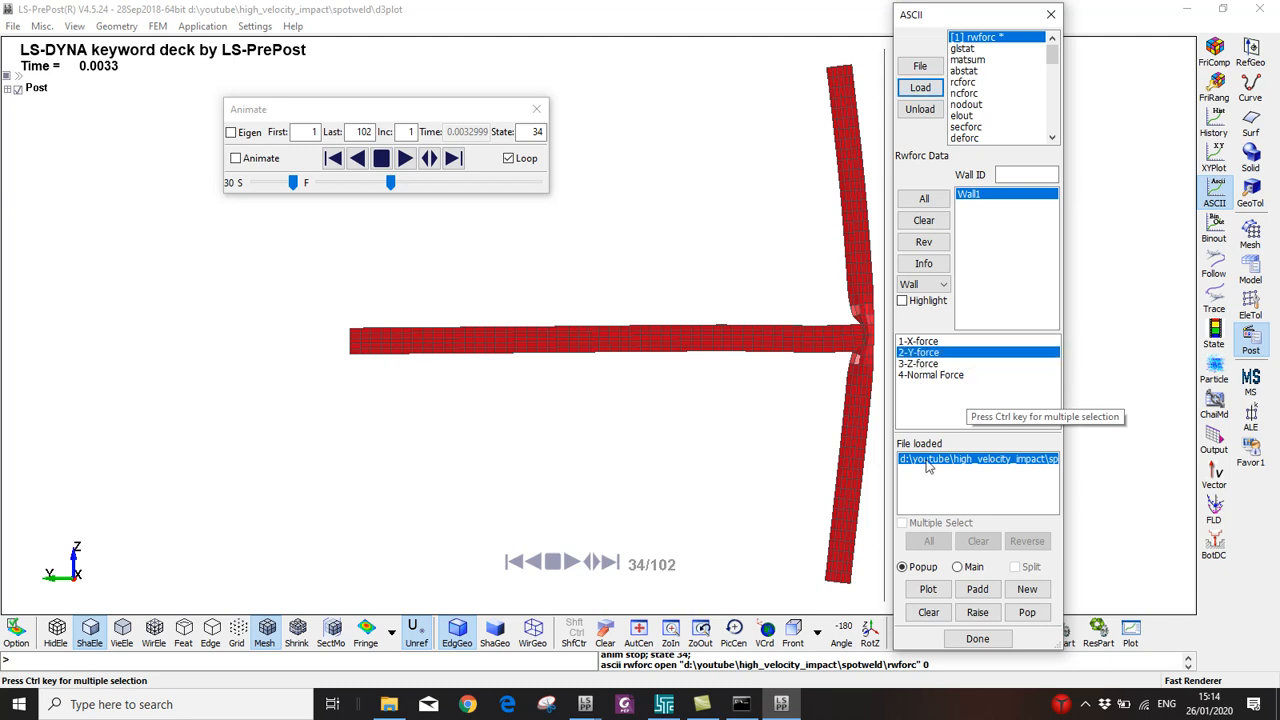
left_click(929, 589)
left_click_drag(352, 17, 650, 86)
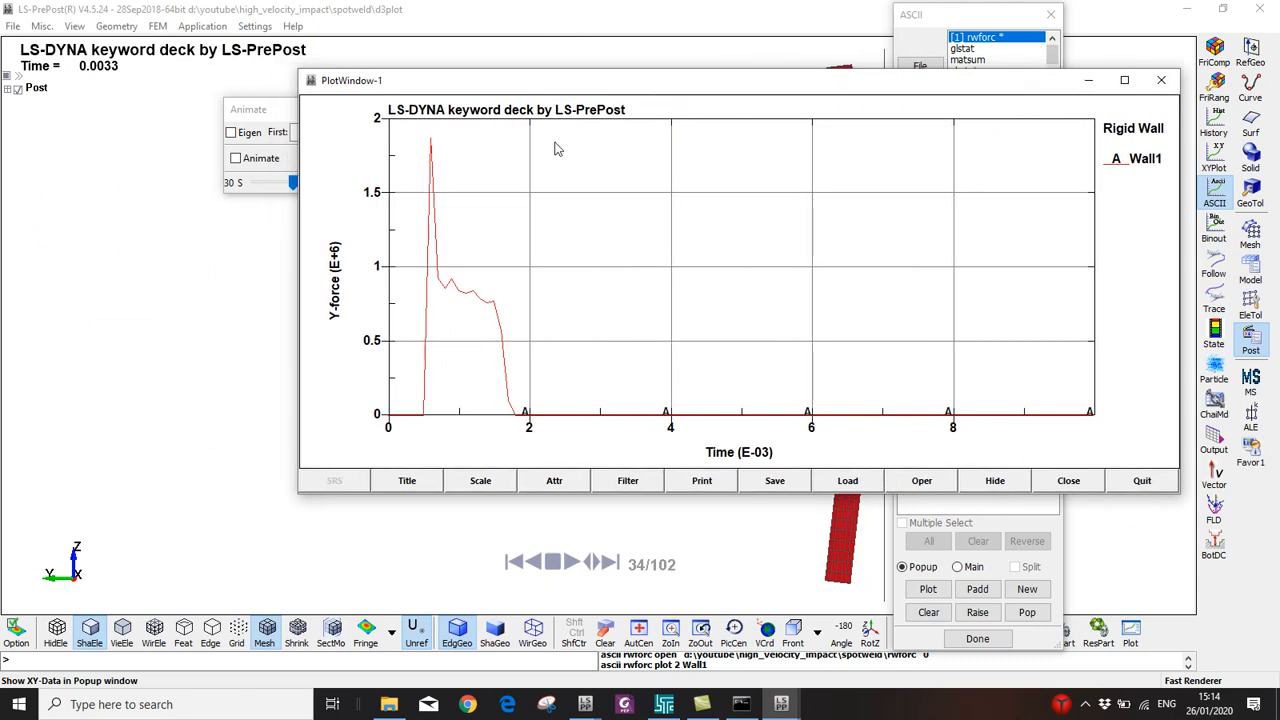
left_click(433, 144)
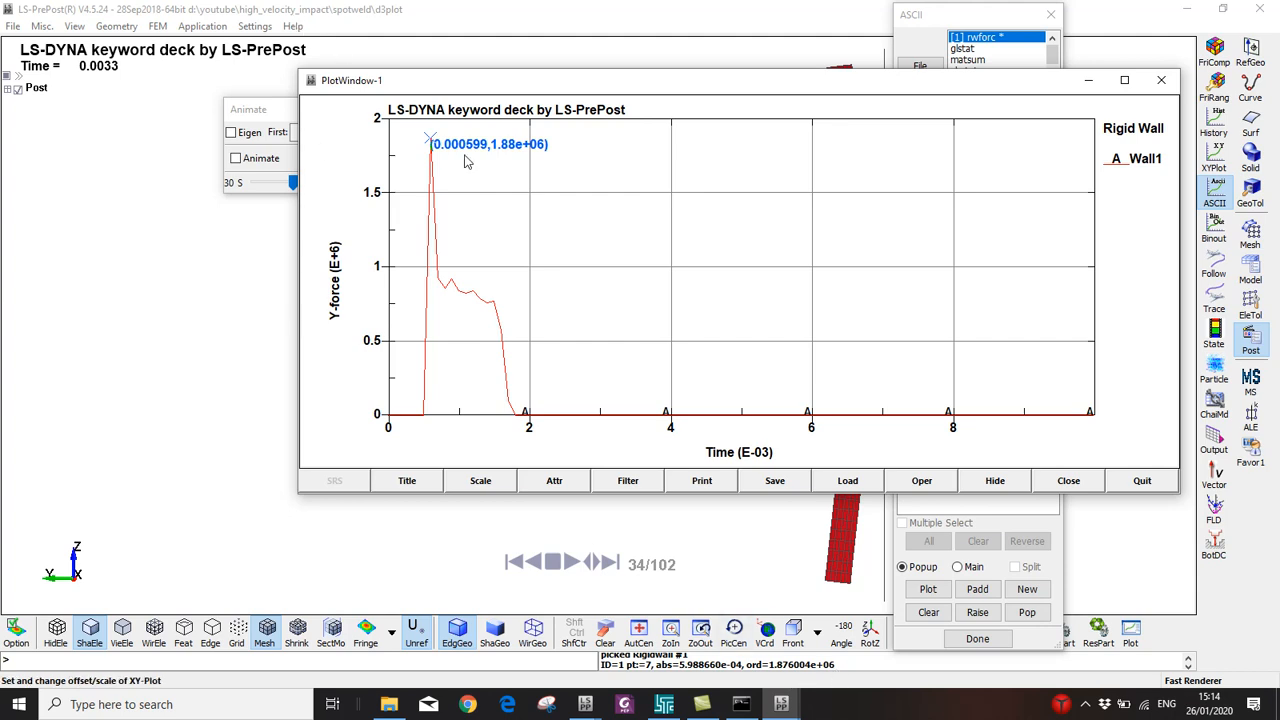
Return to the High_Velocity_Impact d3plot, replay its impact animation and stop it around state 58
mouse_move(585, 704)
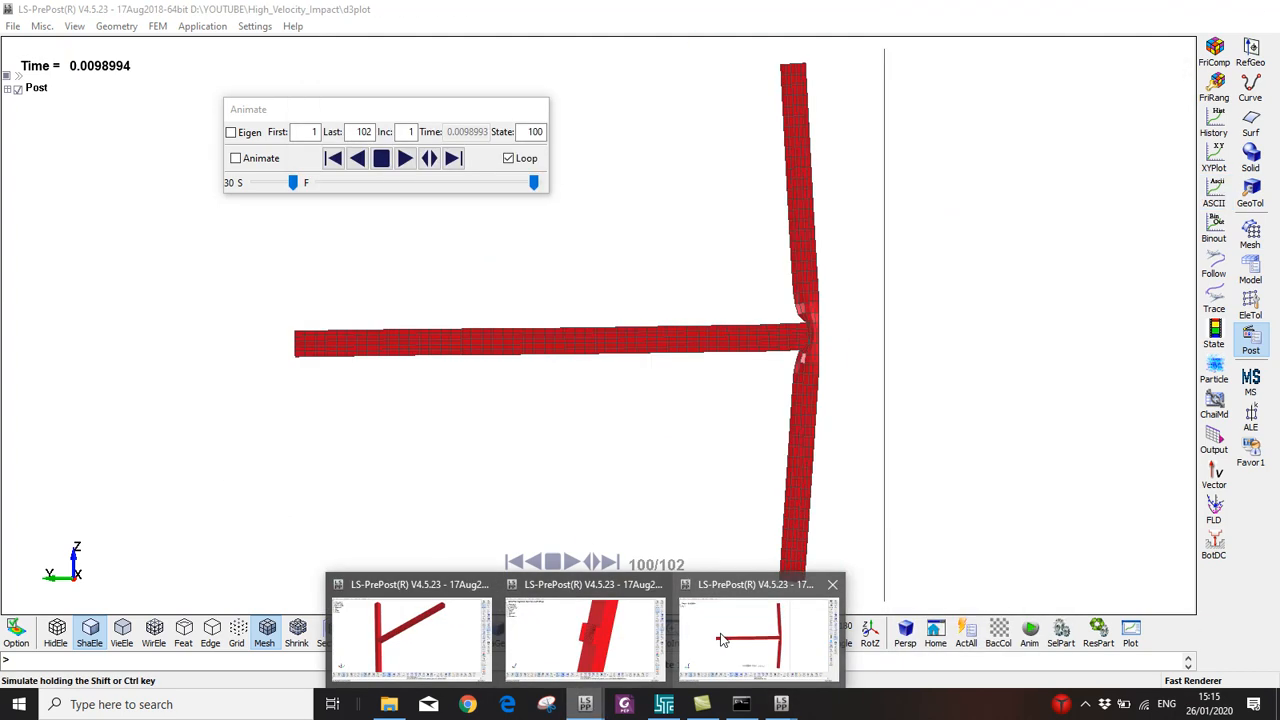
left_click(722, 640)
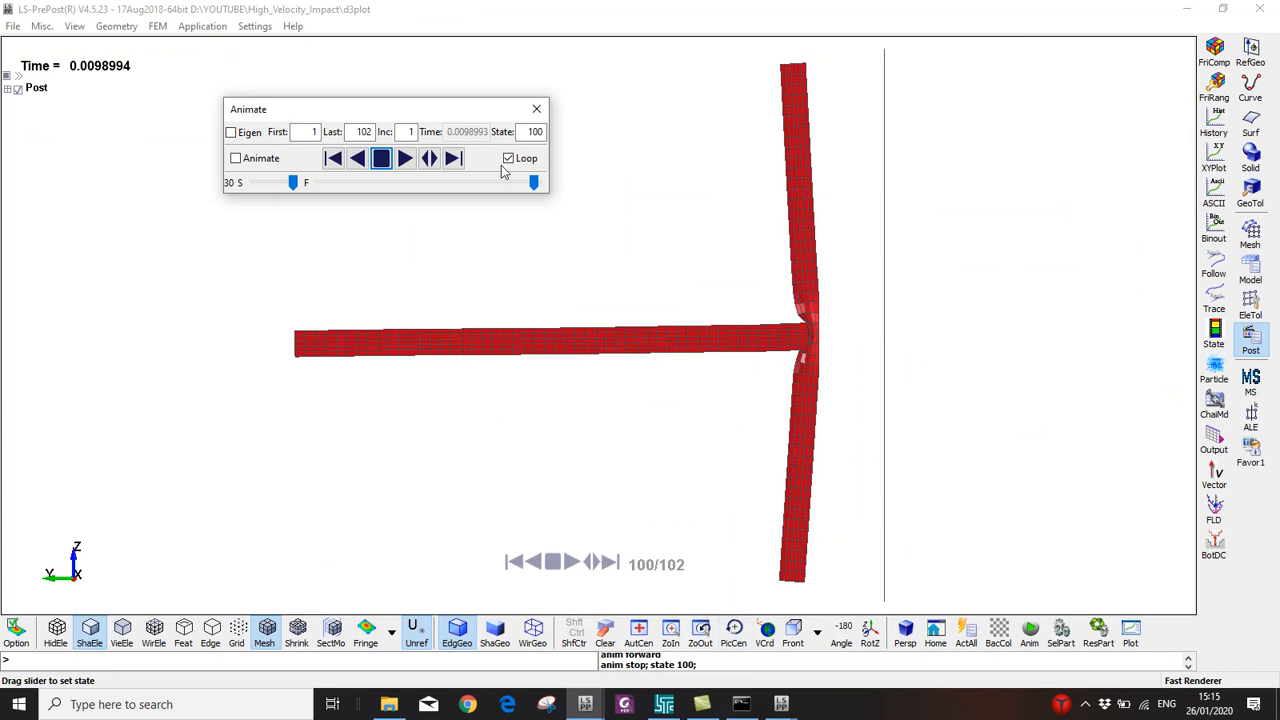
left_click(407, 165)
left_click(381, 158)
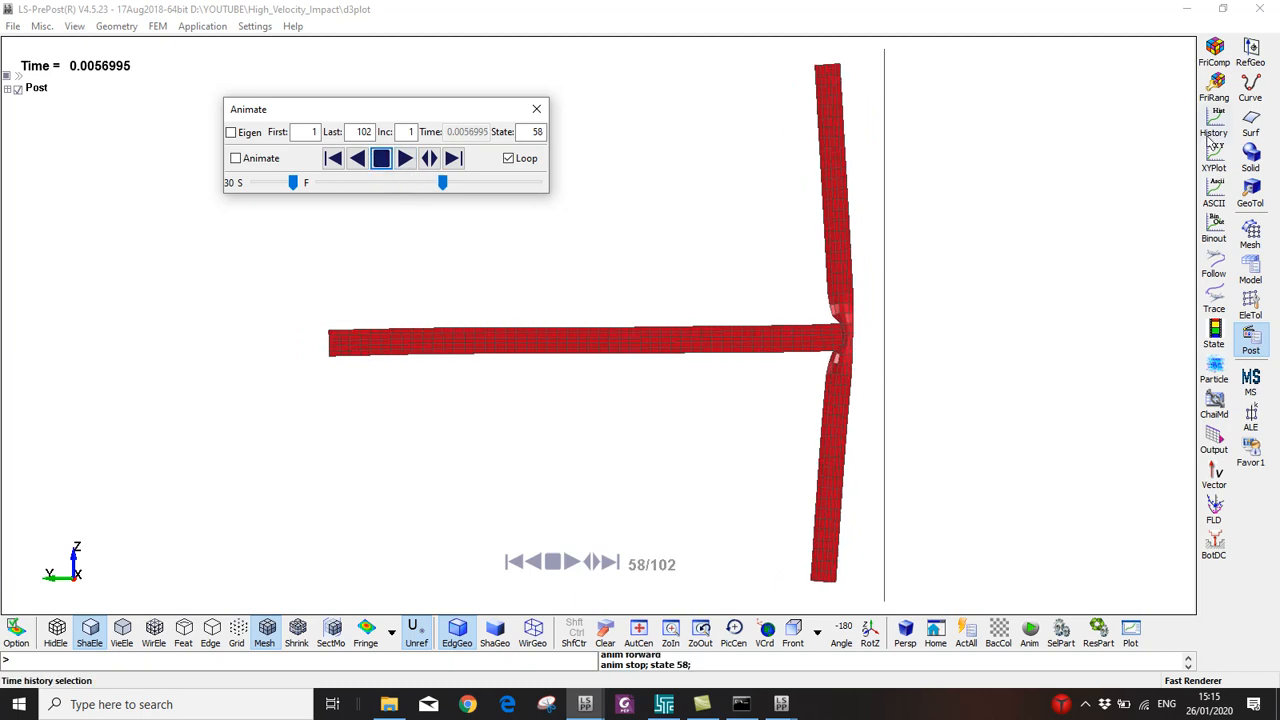
Load the rwforc ASCII data of the original High_Velocity_Impact run and select Wall1
left_click(1215, 192)
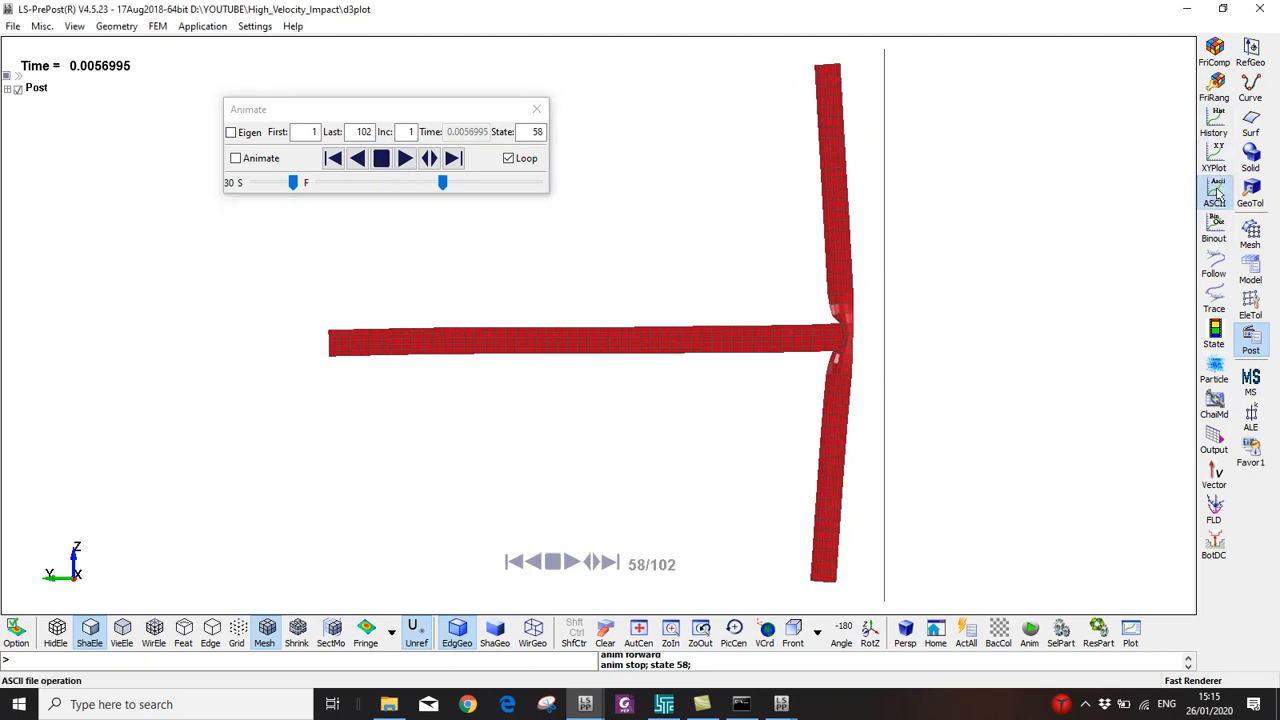
left_click(965, 38)
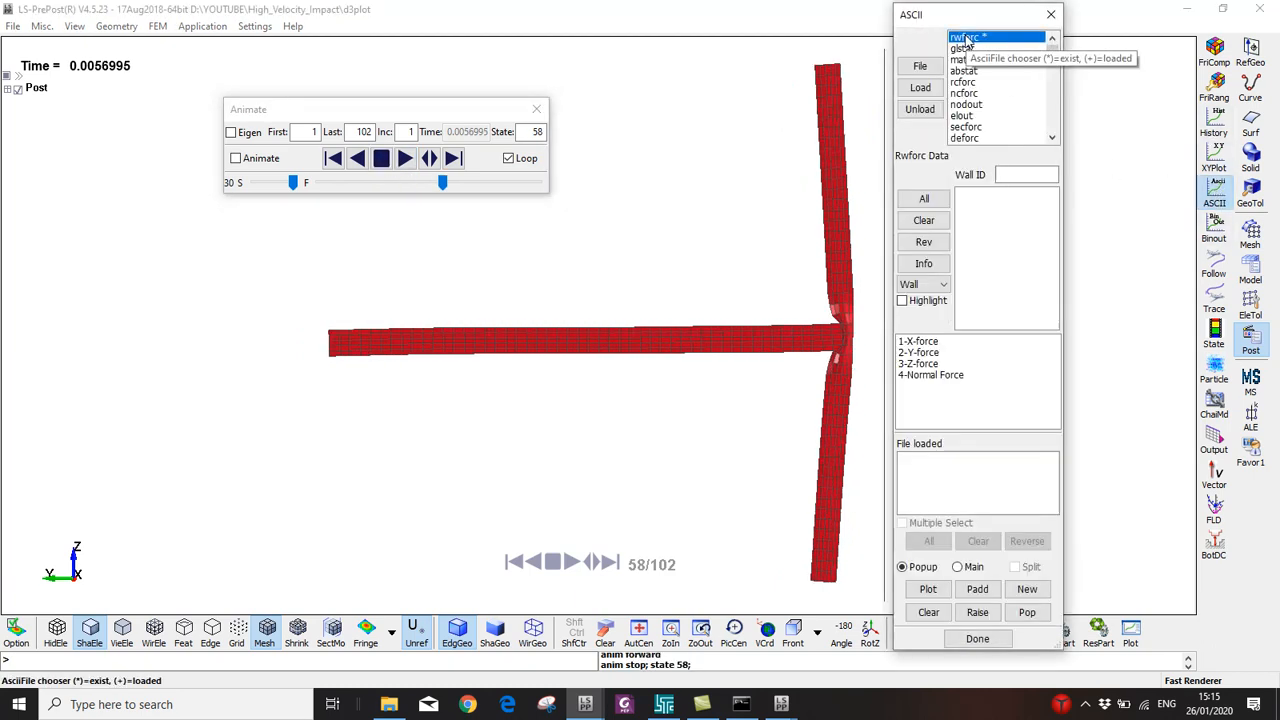
left_click(920, 87)
left_click(968, 195)
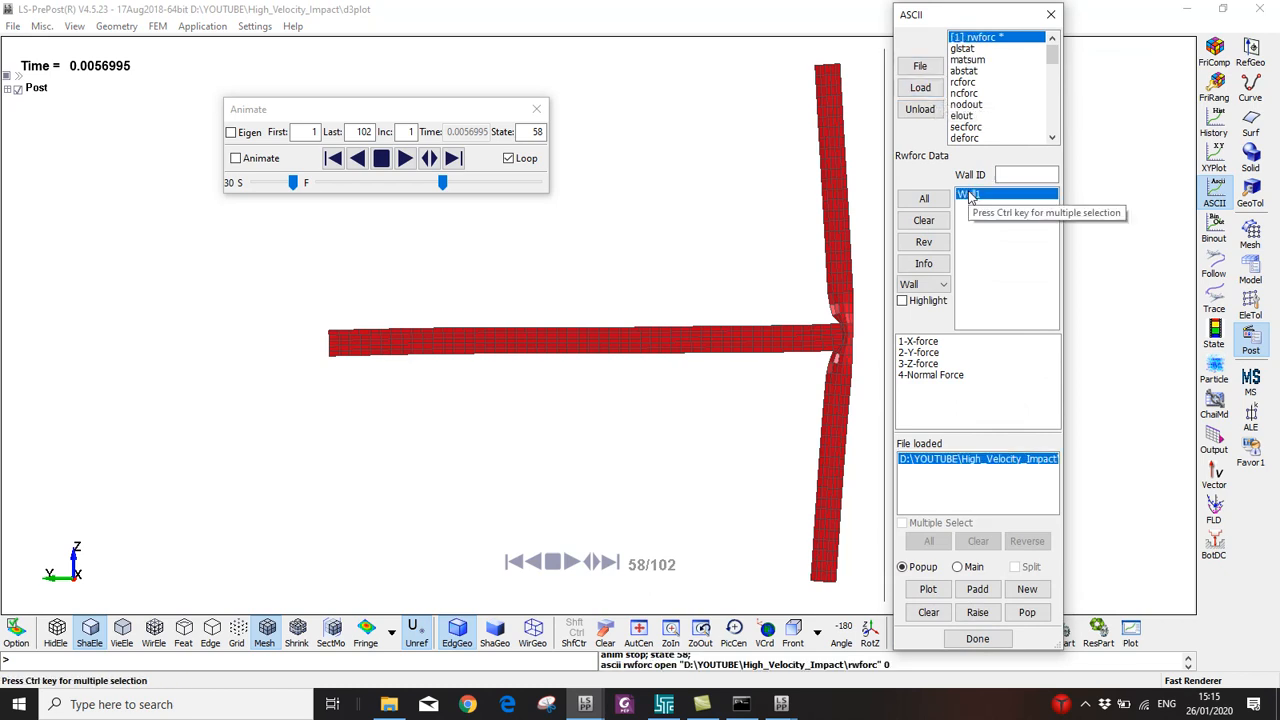
Plot the original run's Wall1 Y-force against time, reposition the plot window and pick the curve's peak point
left_click(910, 353)
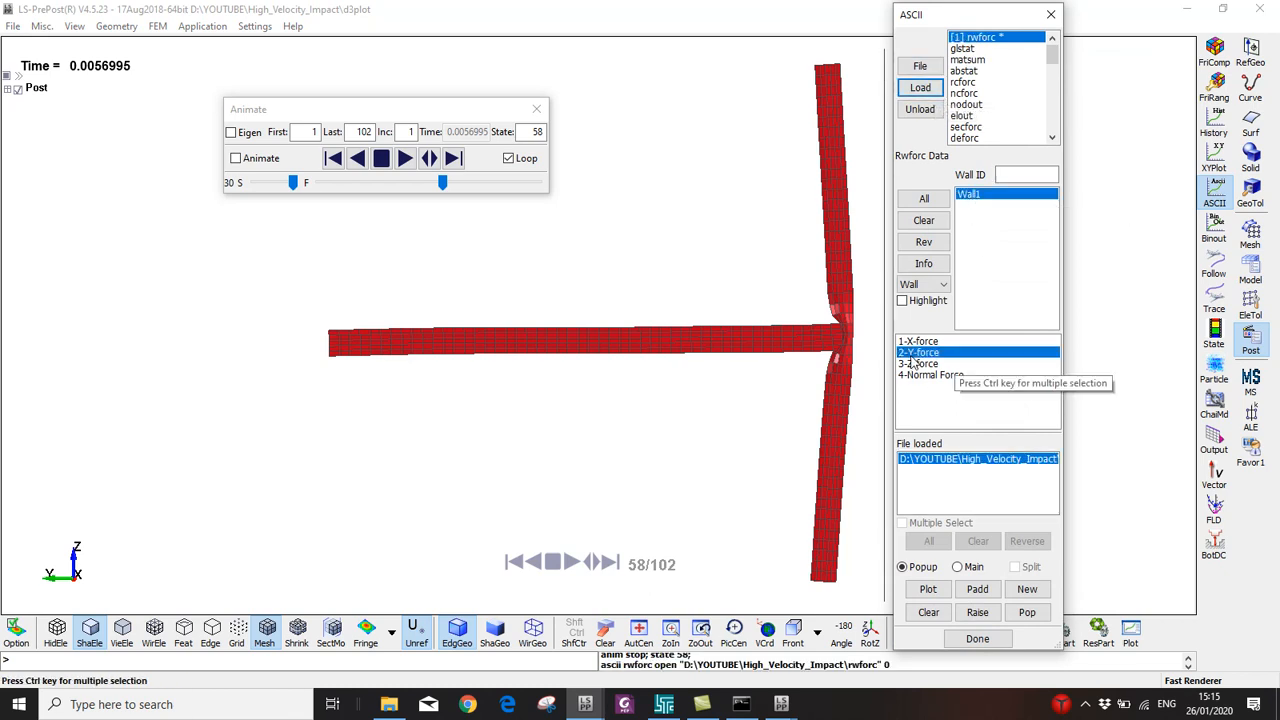
left_click(928, 589)
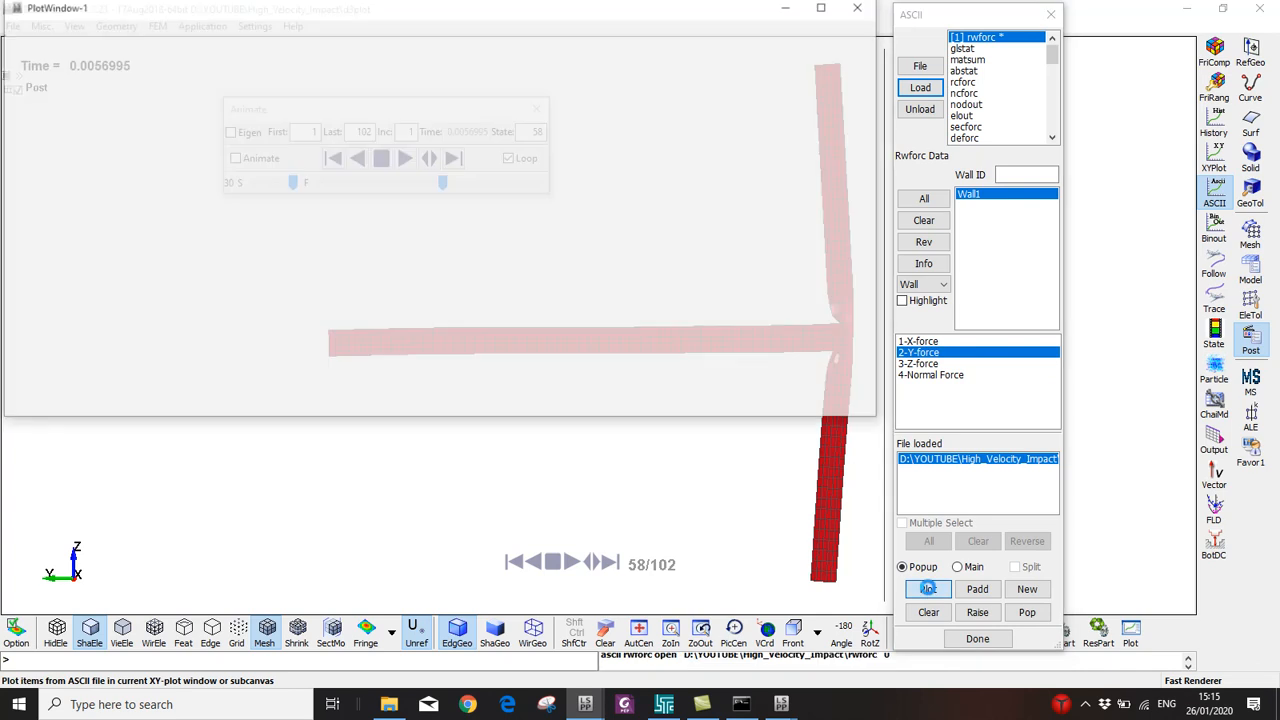
left_click_drag(256, 20, 476, 137)
left_click(355, 186)
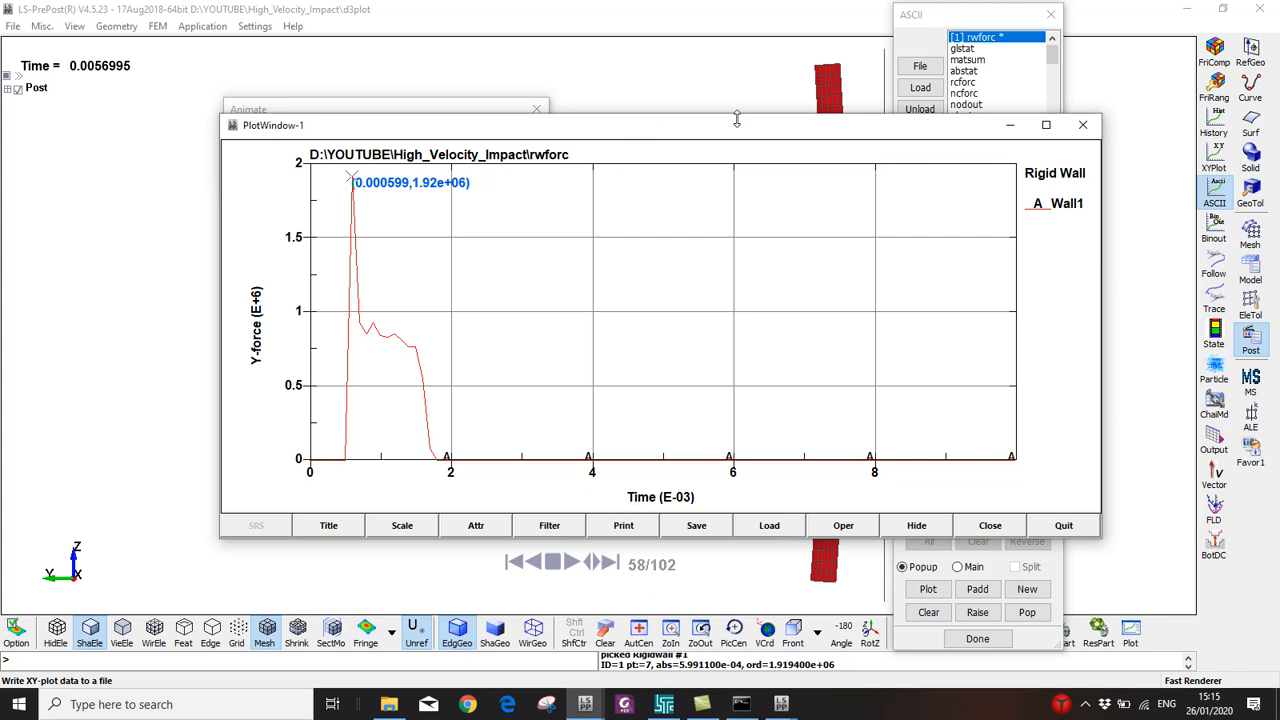
left_click_drag(752, 128, 348, 309)
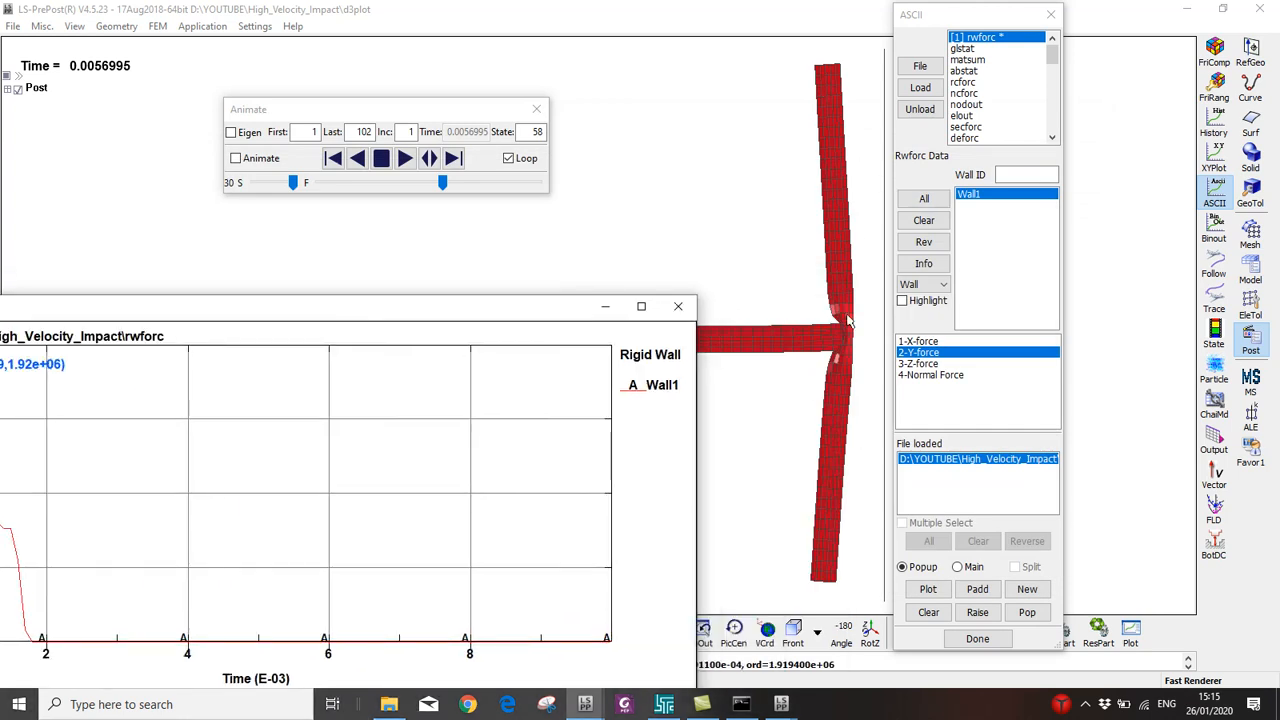
left_click_drag(521, 311, 835, 86)
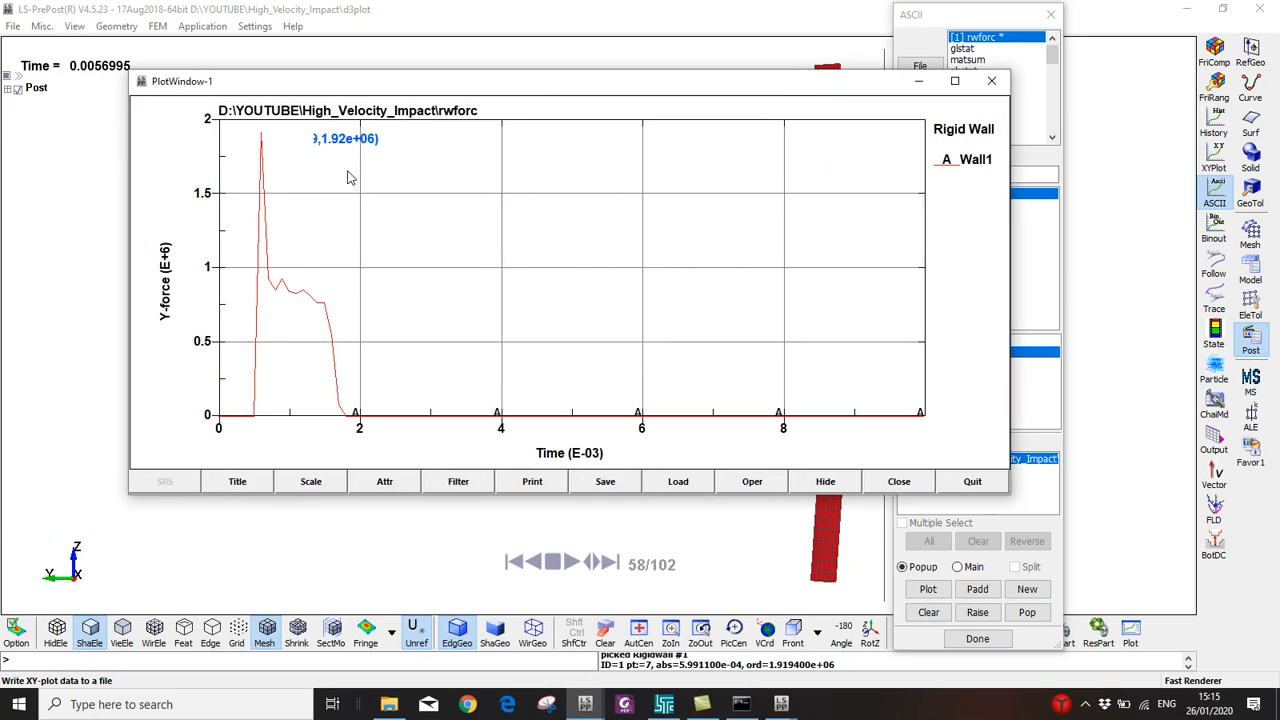
left_click(264, 141)
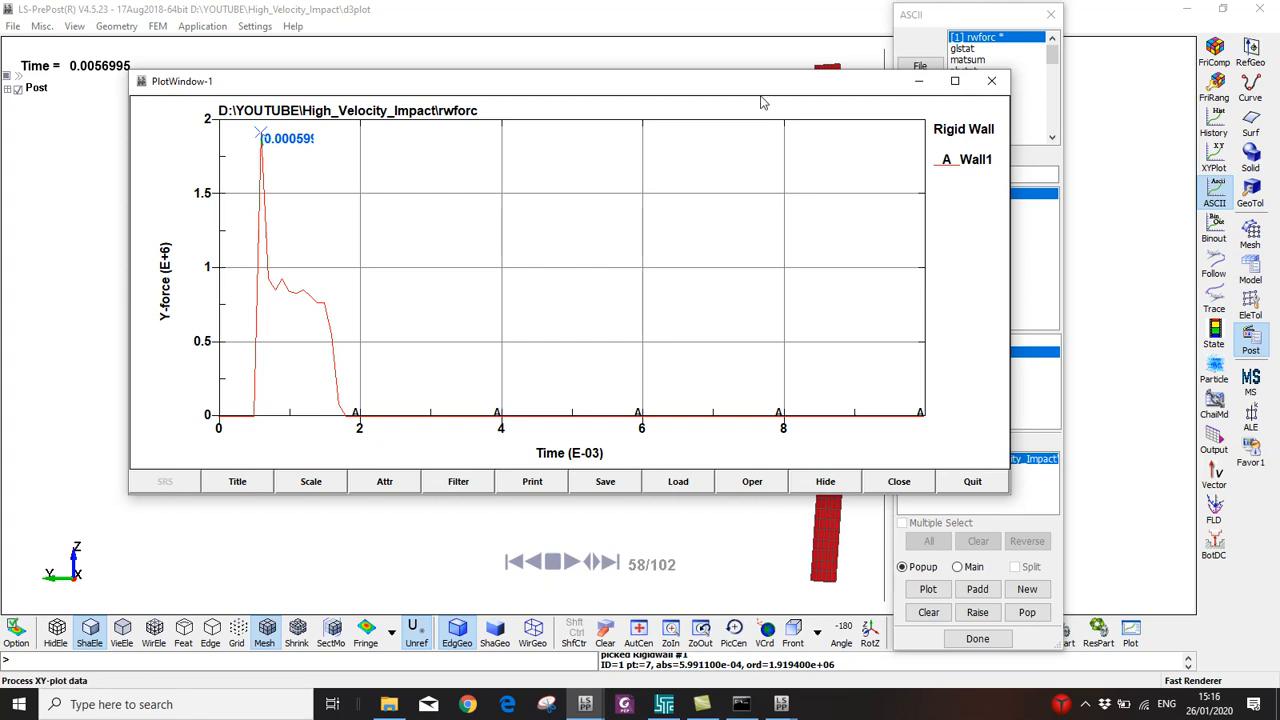
Bring up the spotweld run's Y-force plot and tile it side by side with the original run's plot
left_click(781, 704)
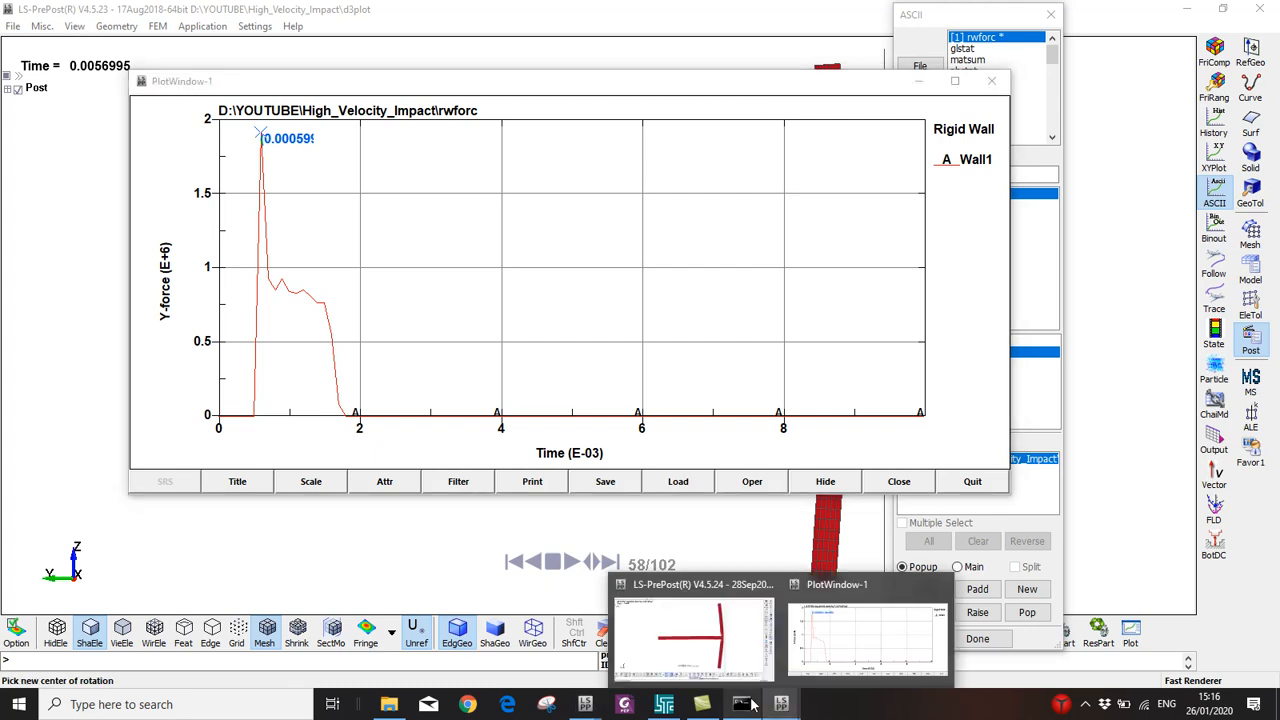
left_click(866, 632)
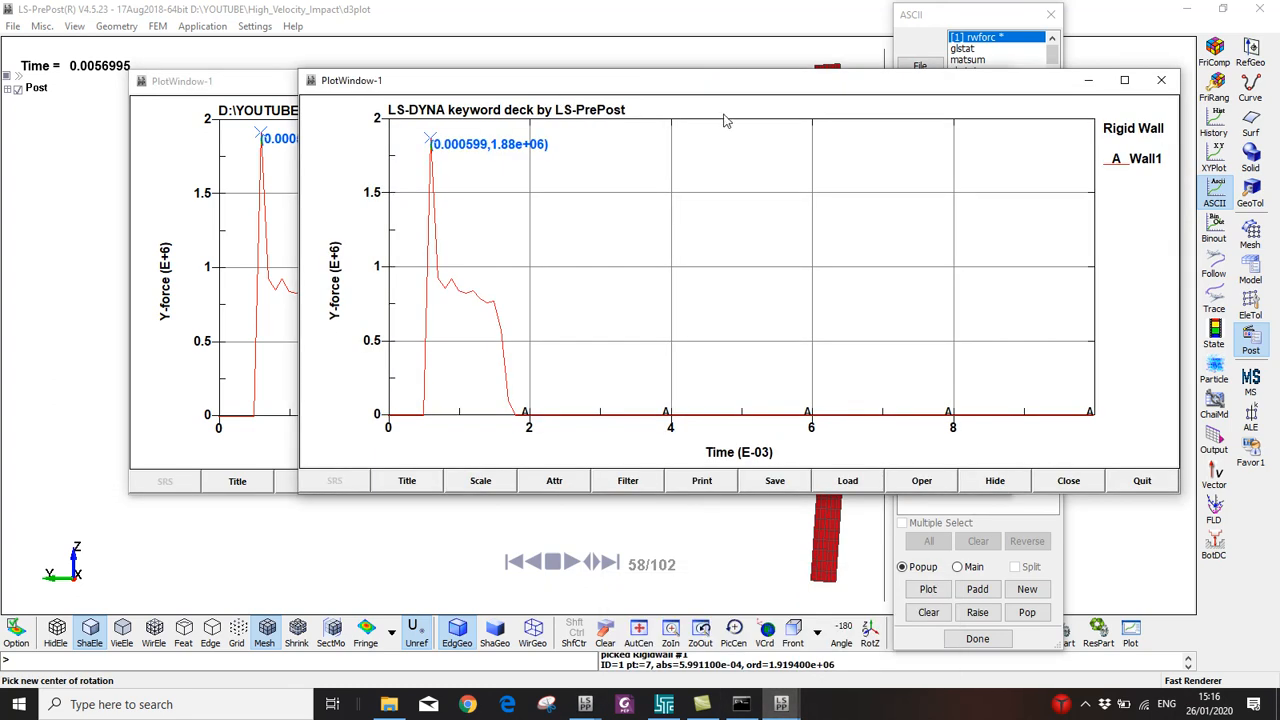
left_click_drag(674, 100, 867, 115)
left_click(390, 90)
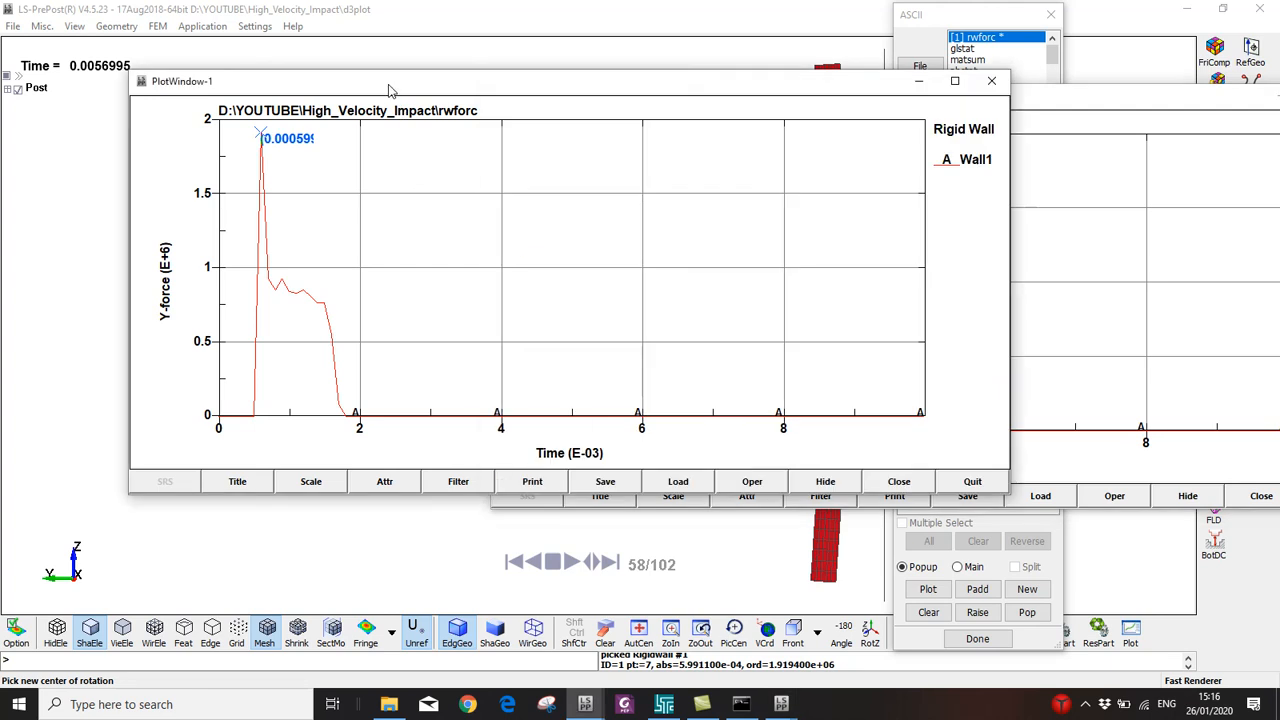
left_click_drag(390, 90, 248, 107)
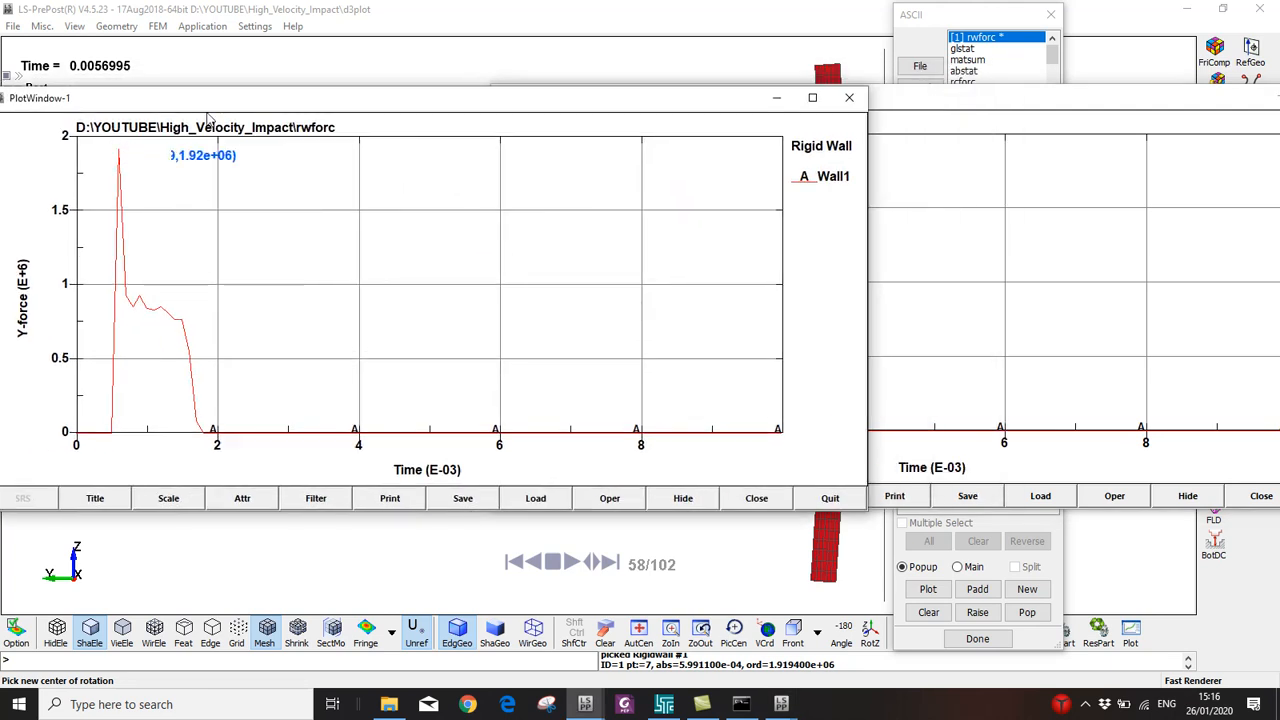
double_click(207, 100)
double_click(238, 18)
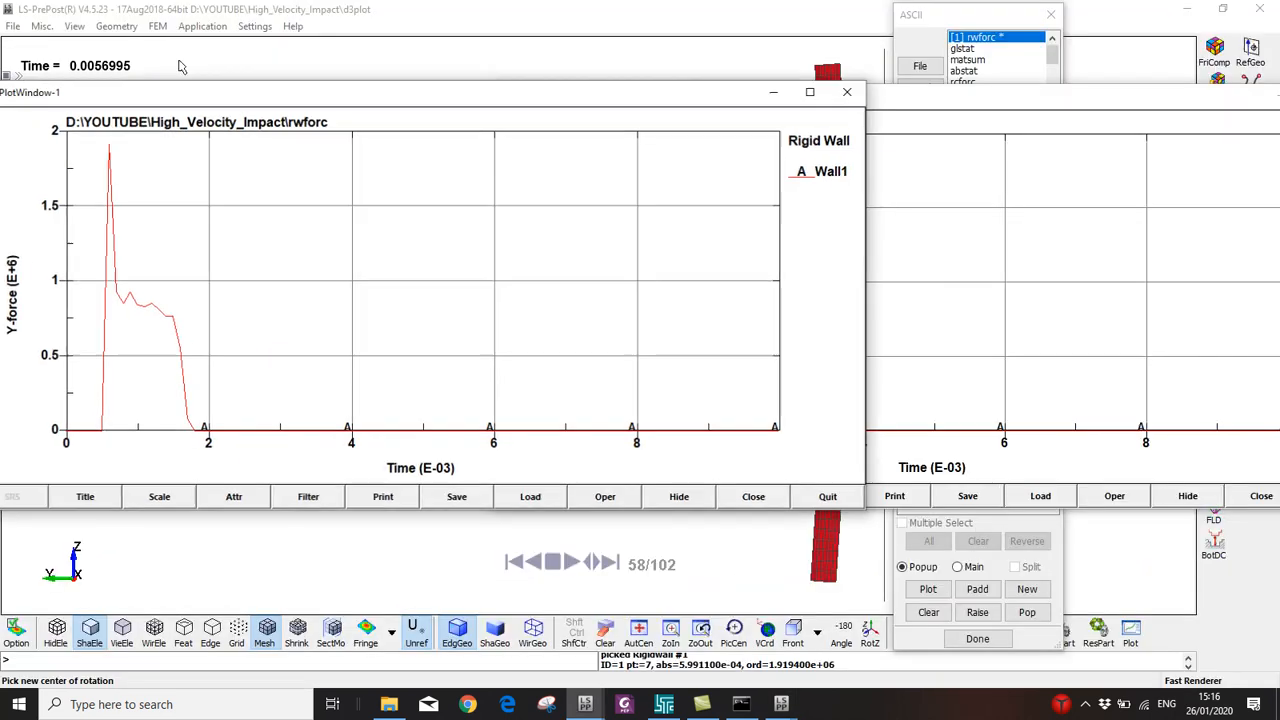
key("super+Left")
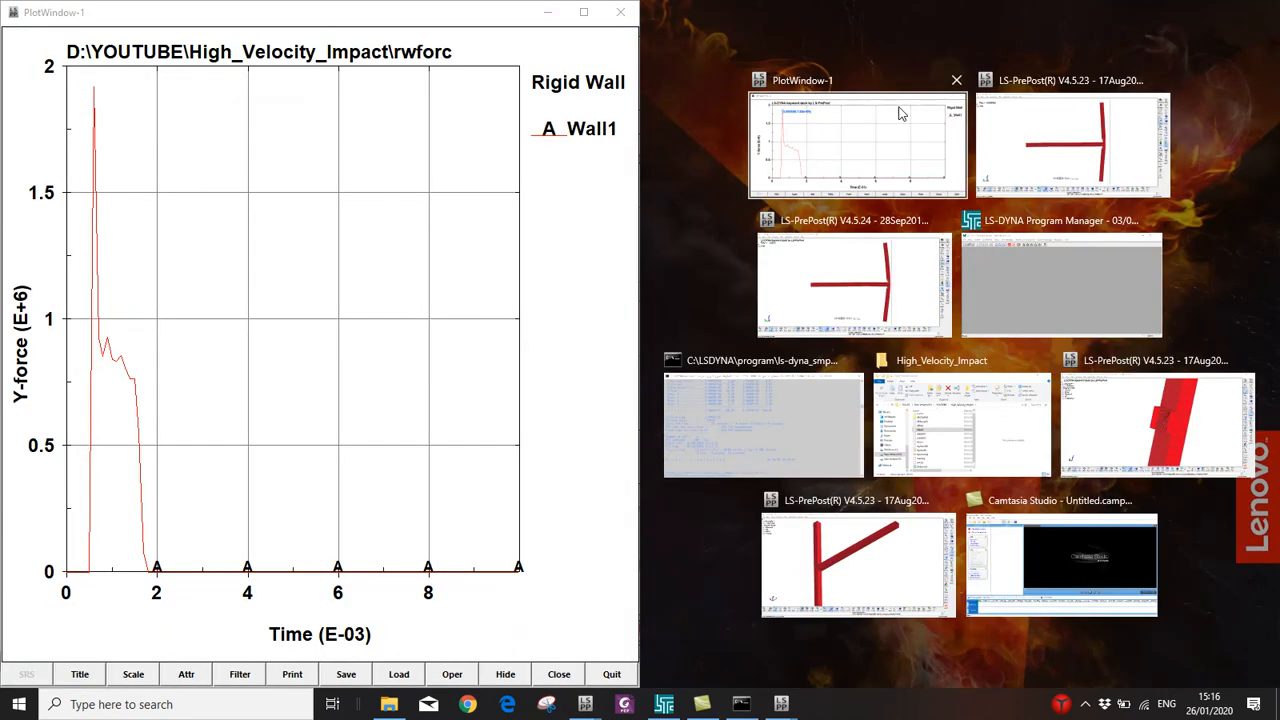
left_click(900, 110)
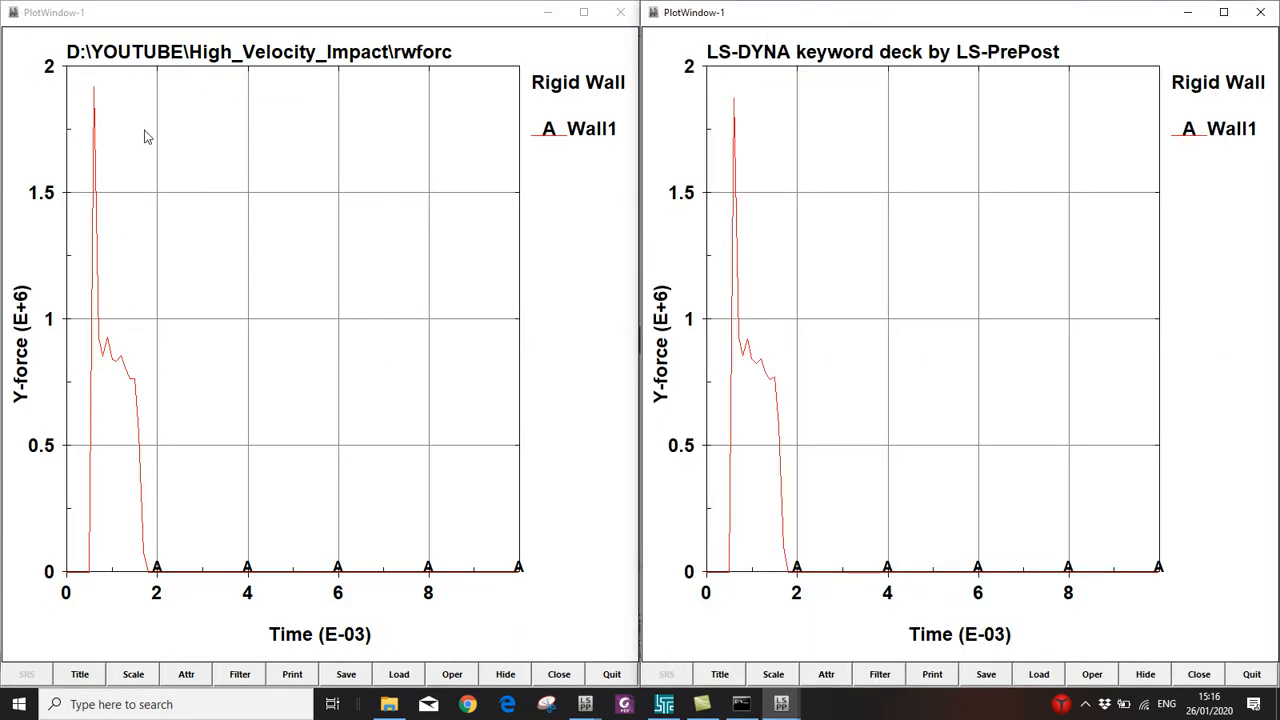
Pick the peak point on both Y-force curves to compare the original and spotweld rigid wall forces
left_click(96, 91)
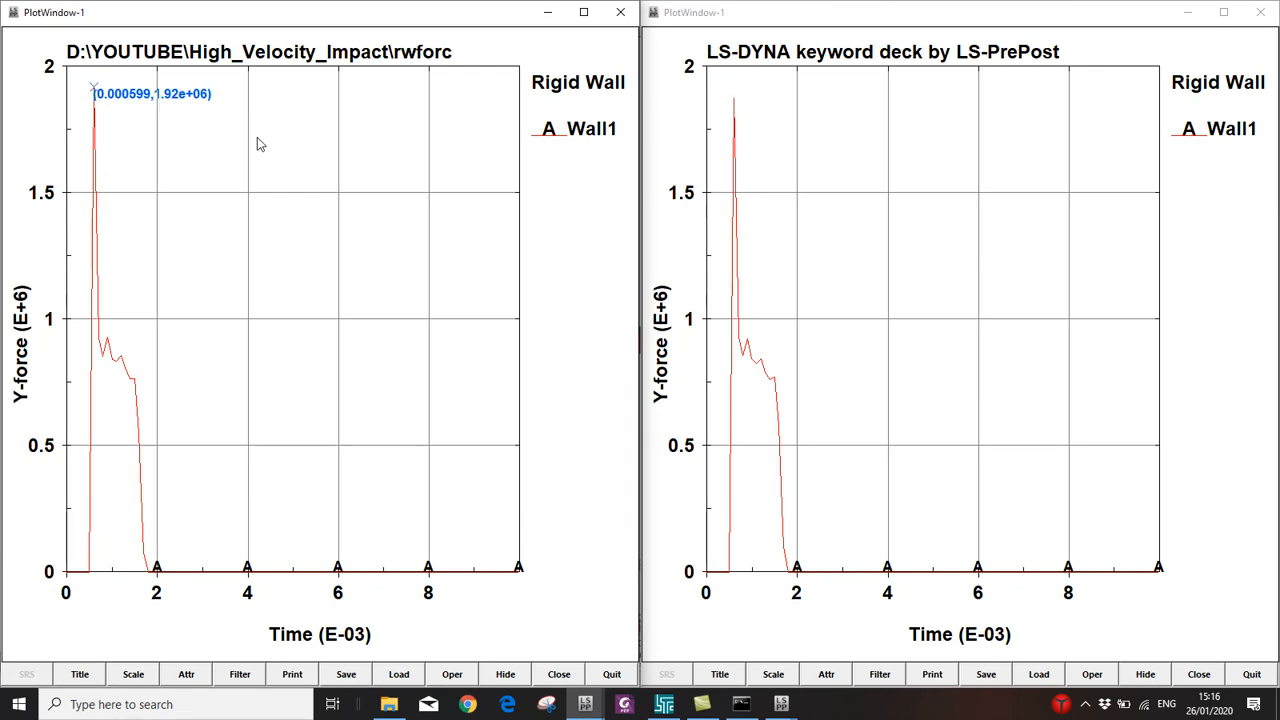
left_click(735, 98)
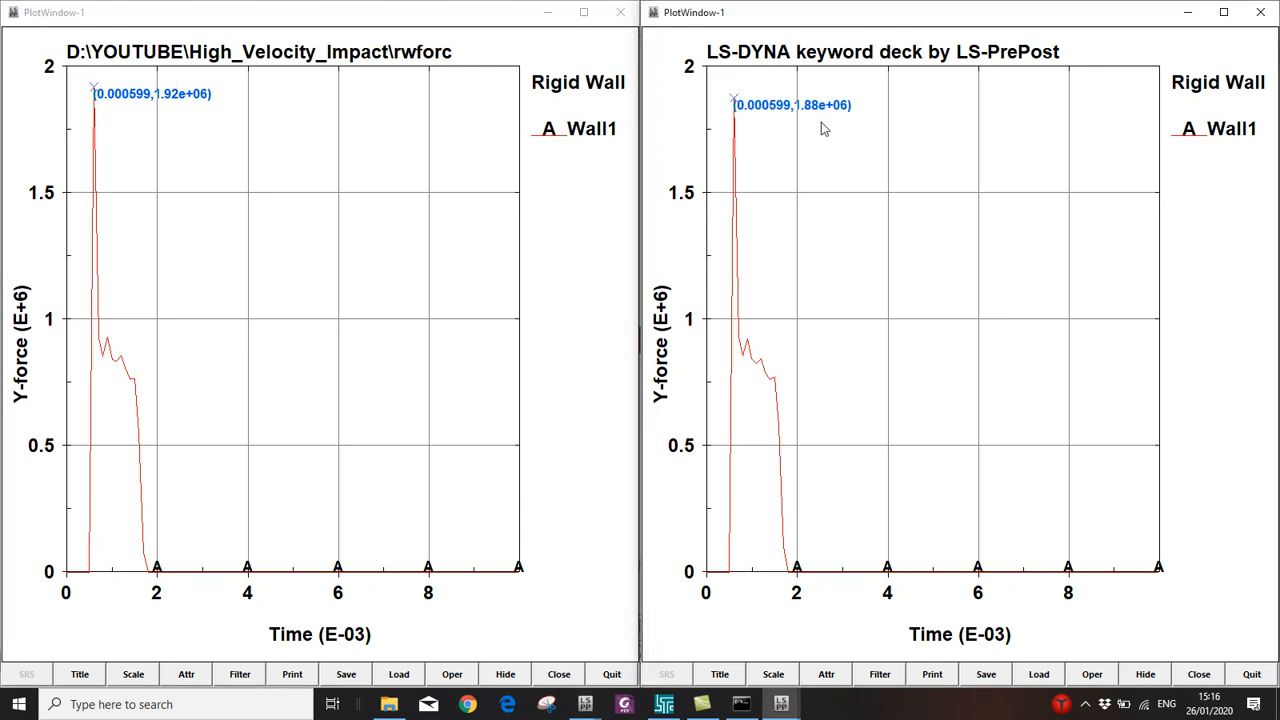